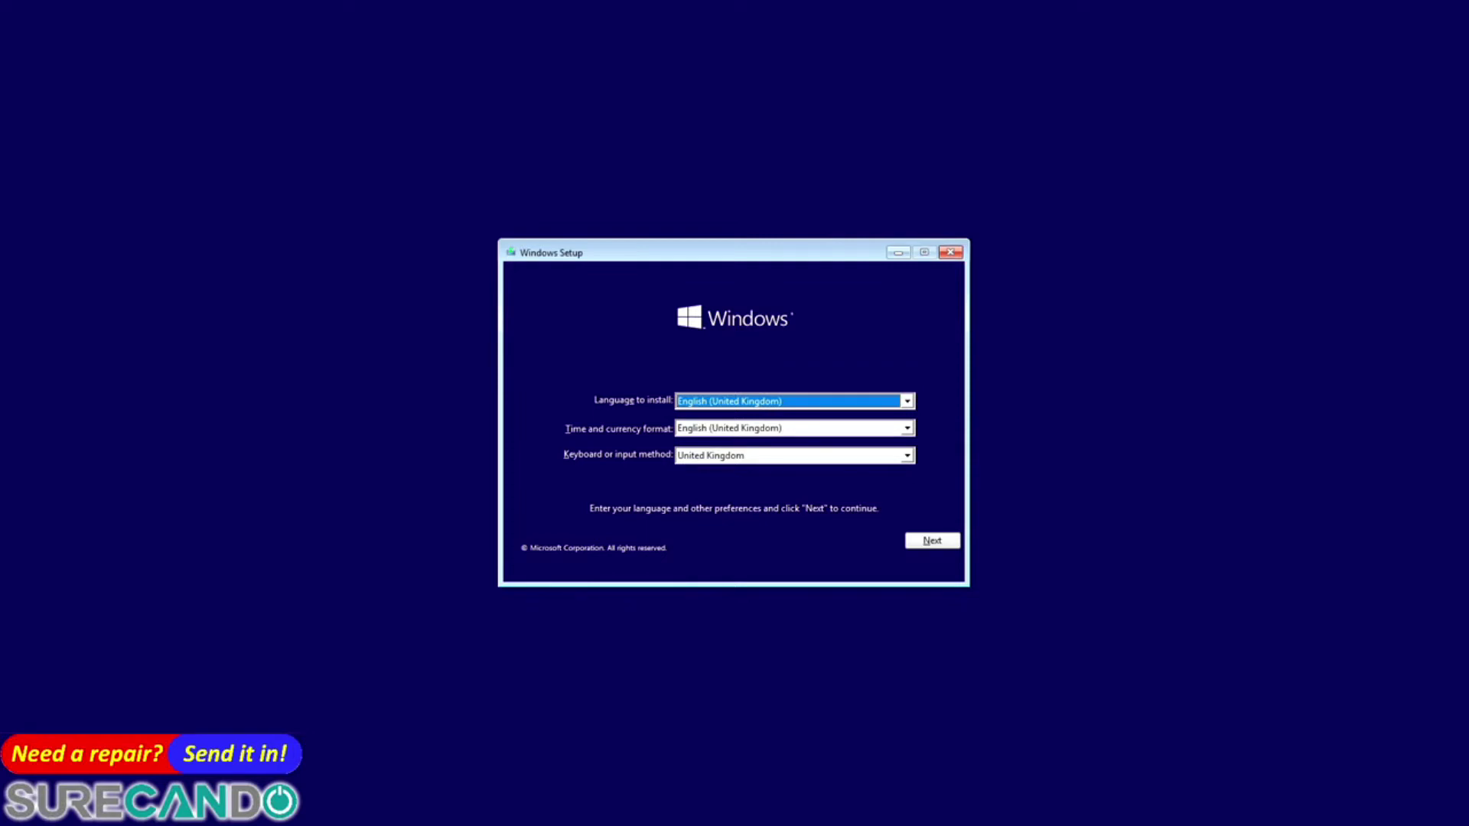
- Set the time and currency format, confirm the language preferences and start the Windows installation
left_click(788, 428)
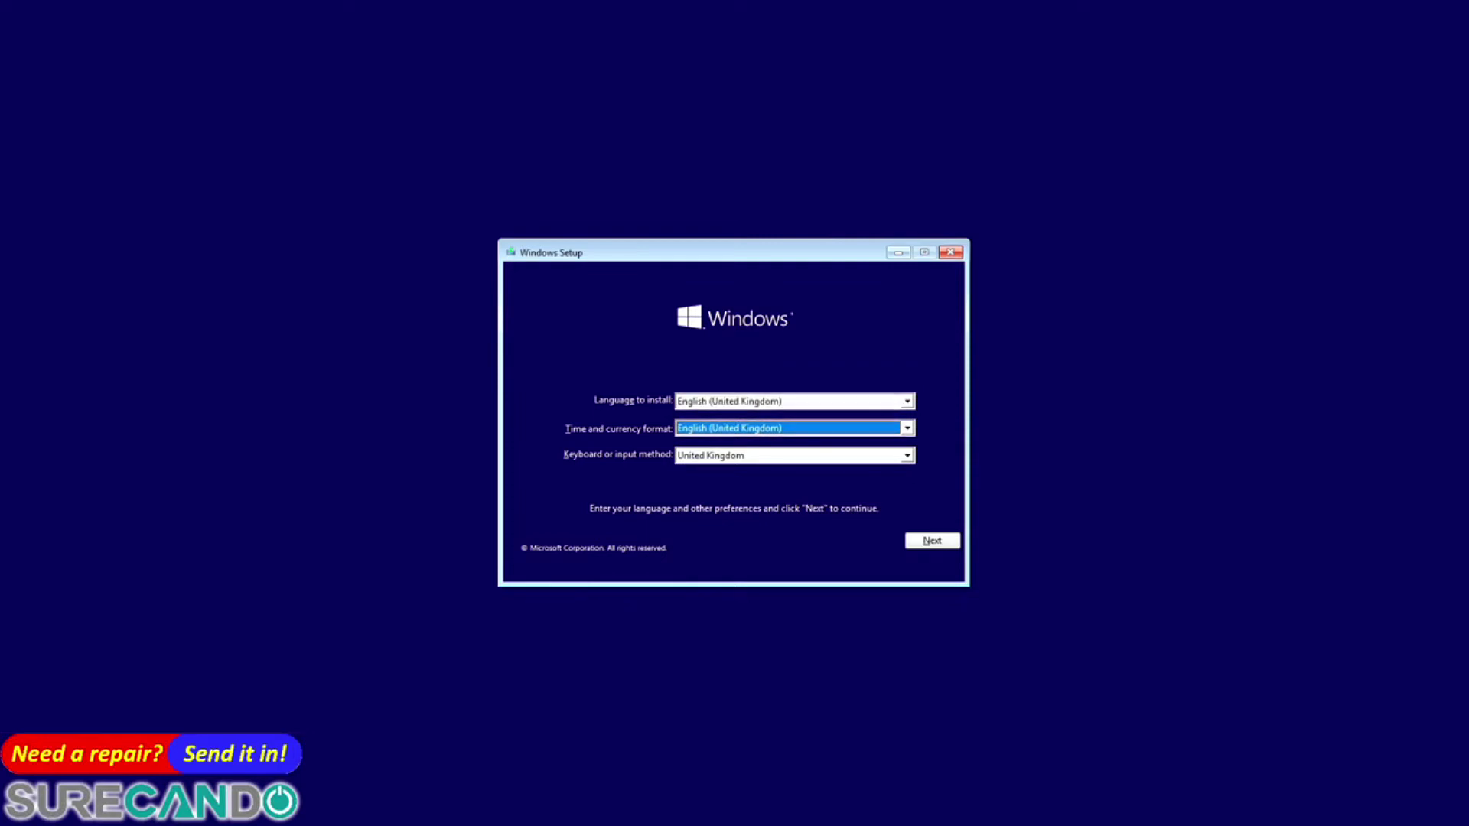
scroll(789, 427, "up", 20)
scroll(788, 427, "down", 2)
scroll(788, 428, "down", 1)
scroll(788, 427, "up", 1)
key("Return")
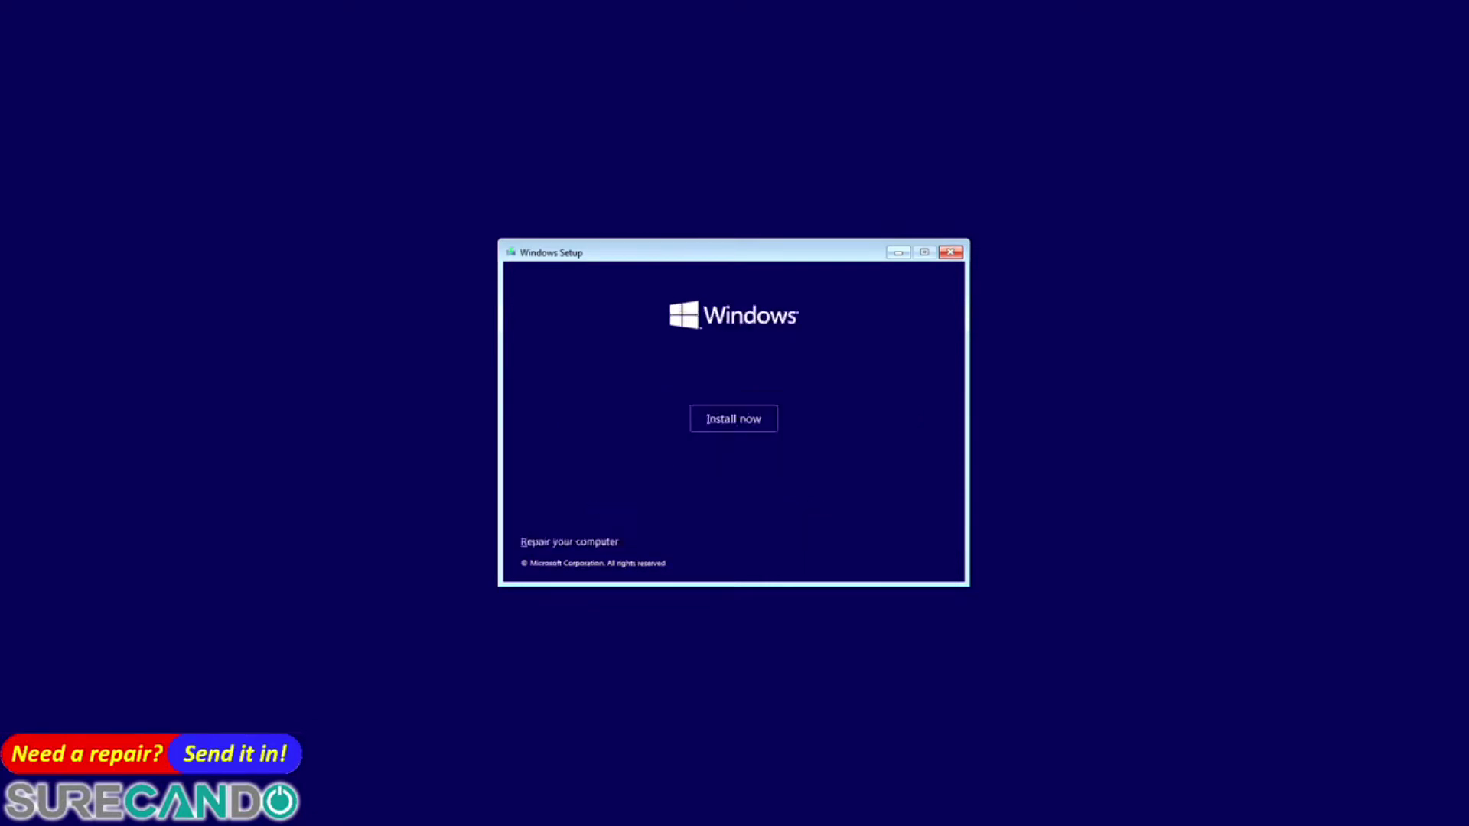
key("Return")
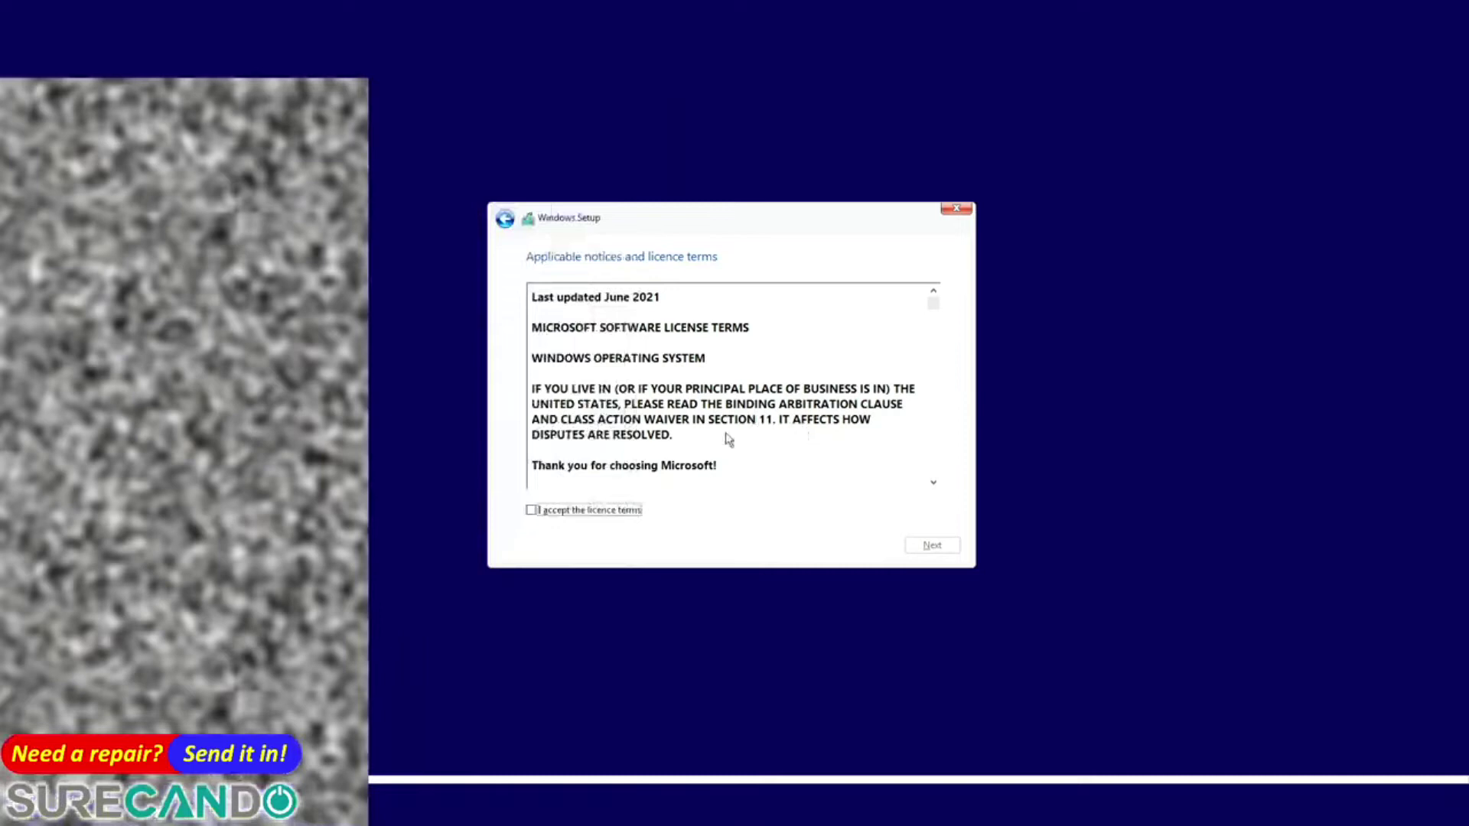
- Accept the licence terms and choose the custom, Windows-only installation type
left_click(588, 511)
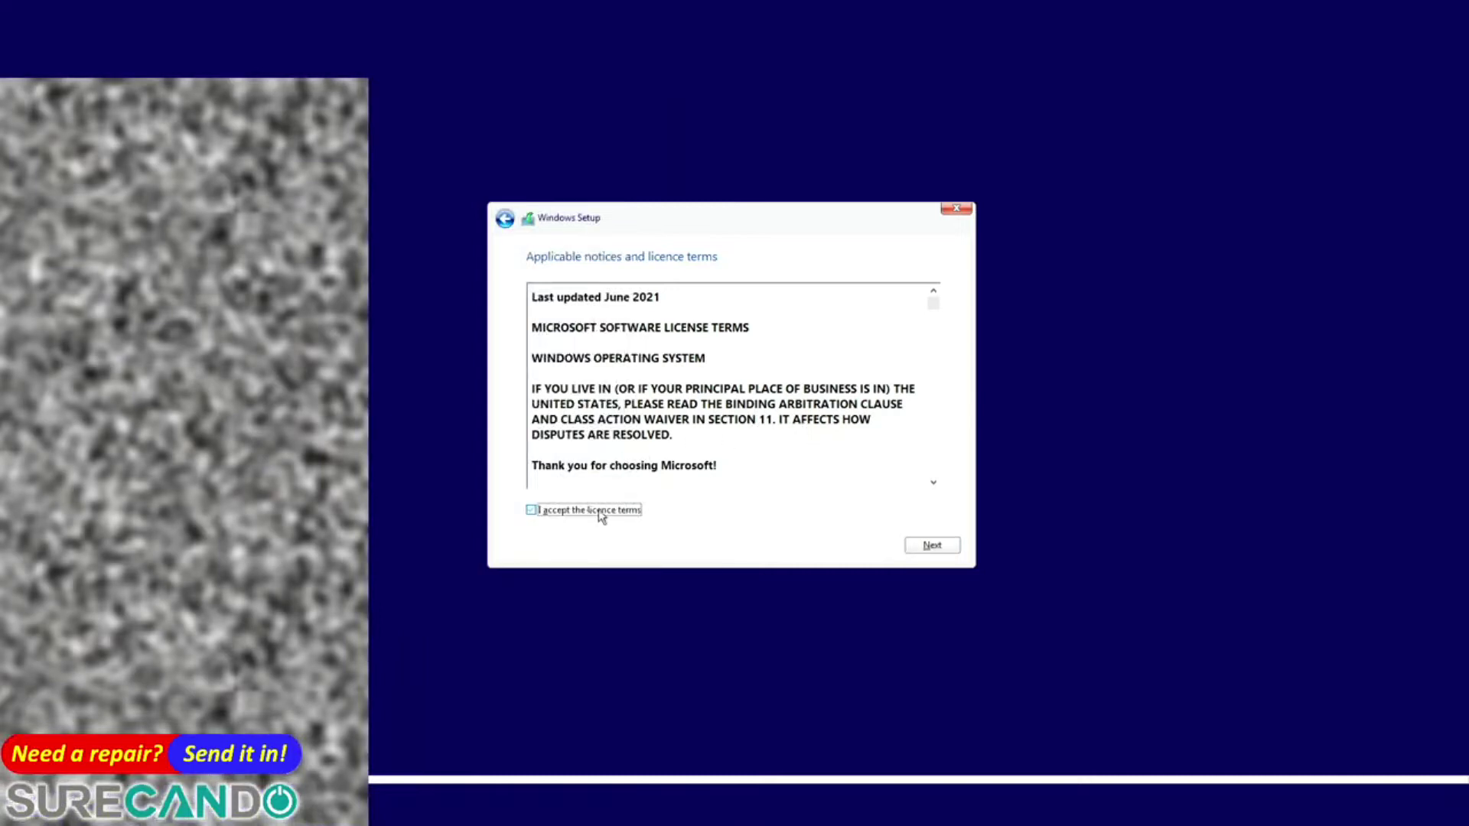
left_click(958, 550)
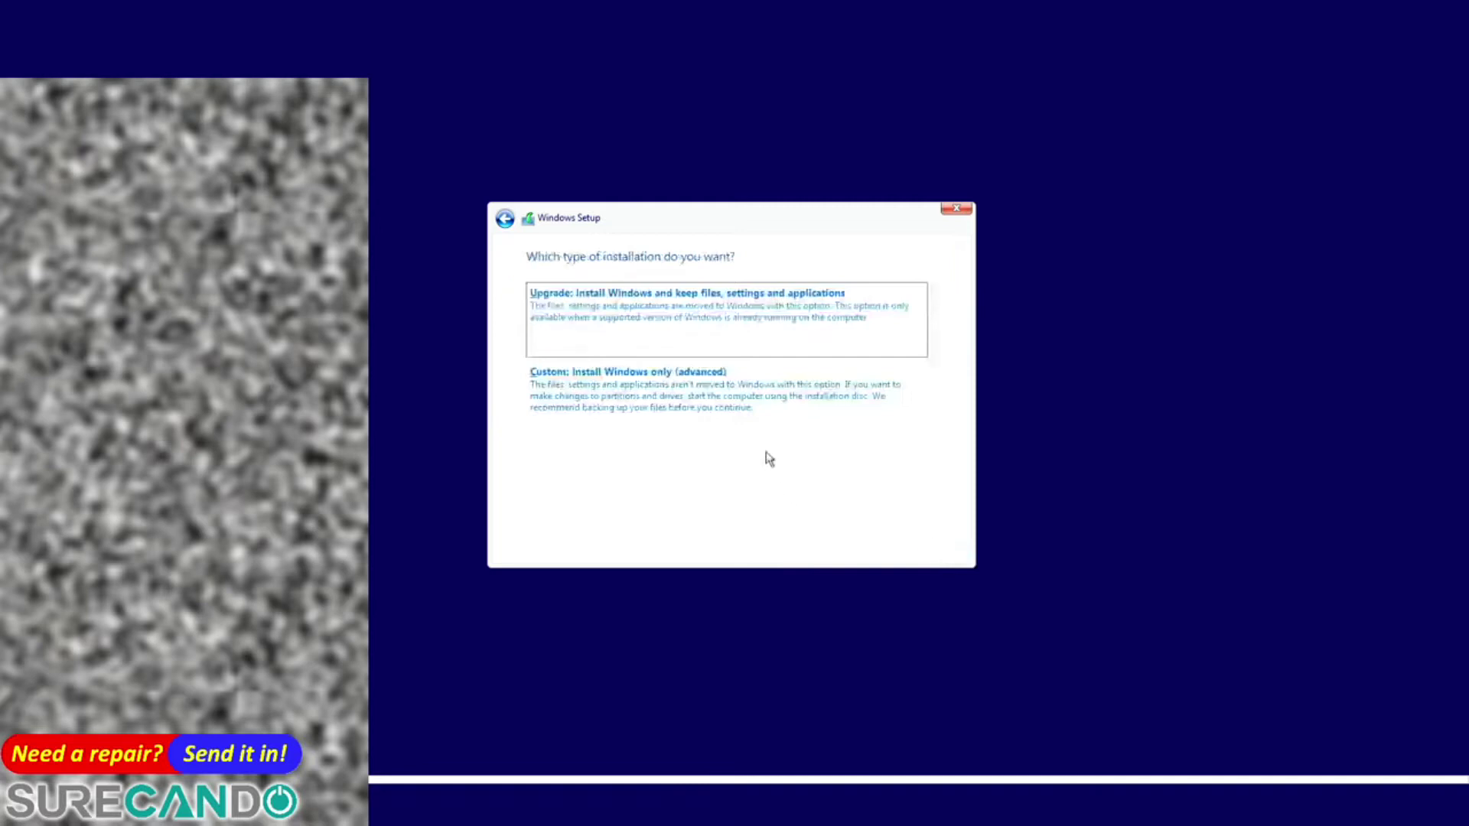
key("alt+c")
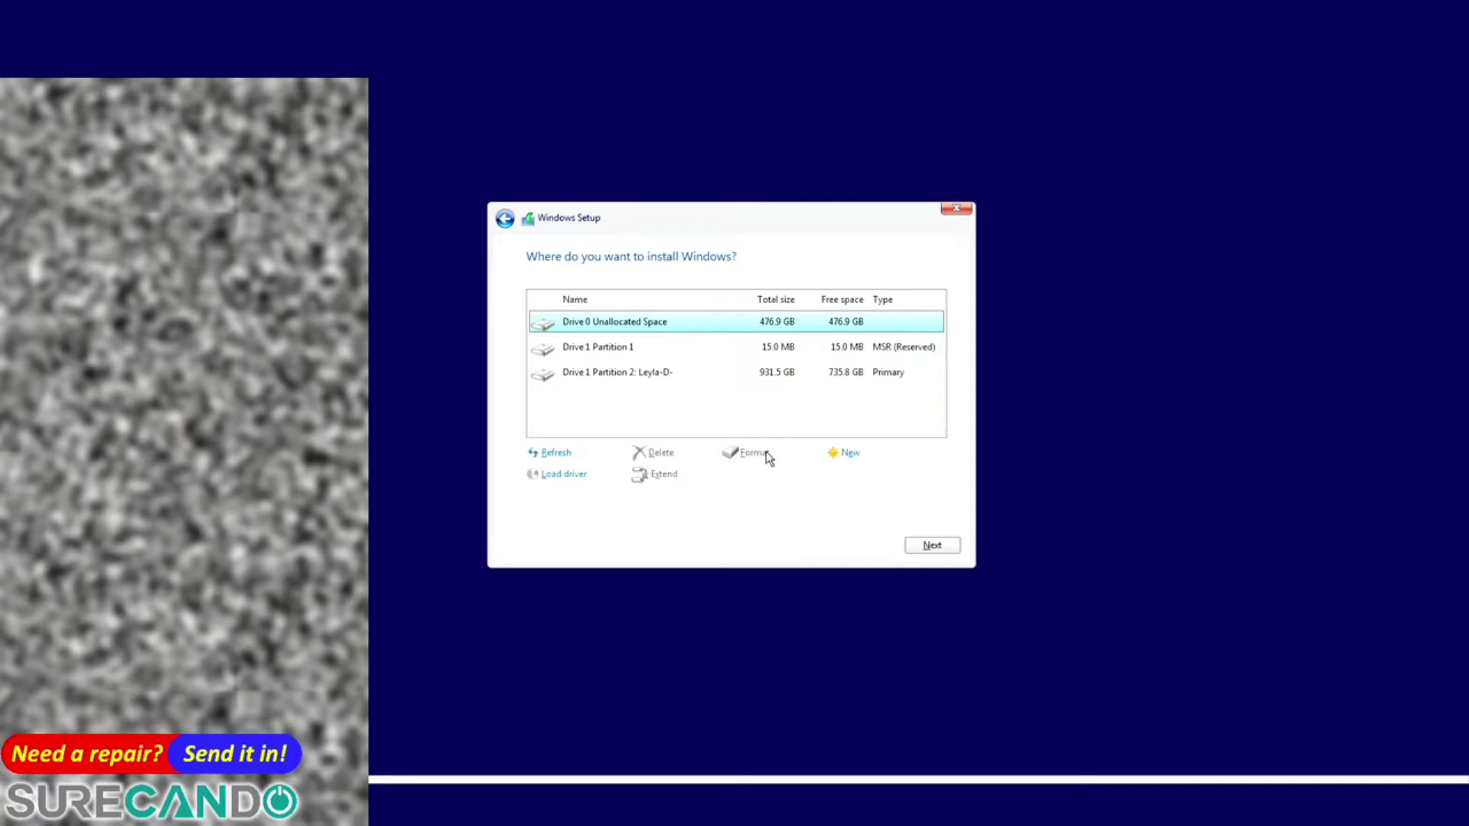
- Install Windows on the unallocated space of Drive 0 and restart the computer immediately once the files are copied
left_click(932, 546)
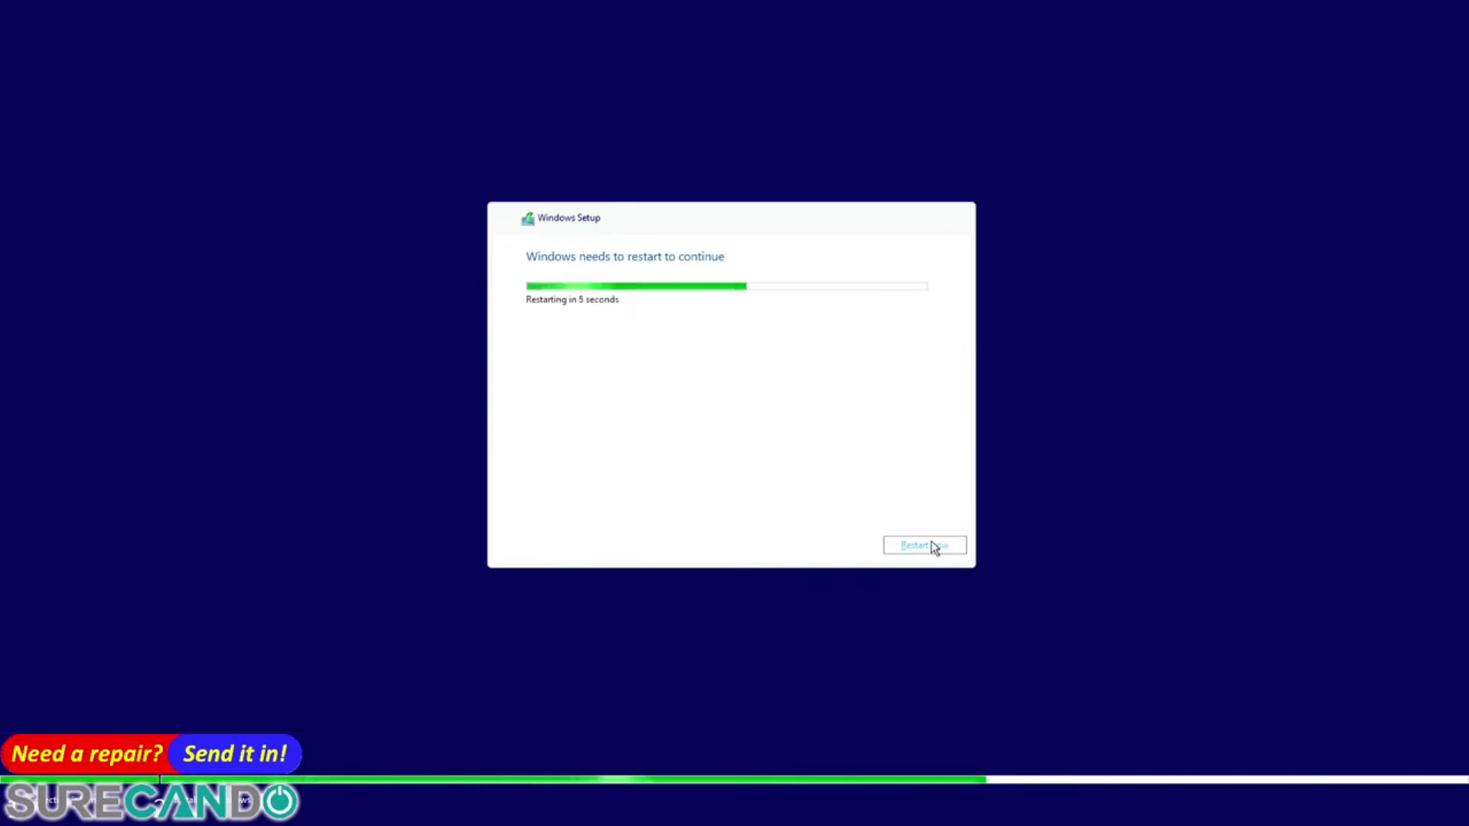
left_click(934, 548)
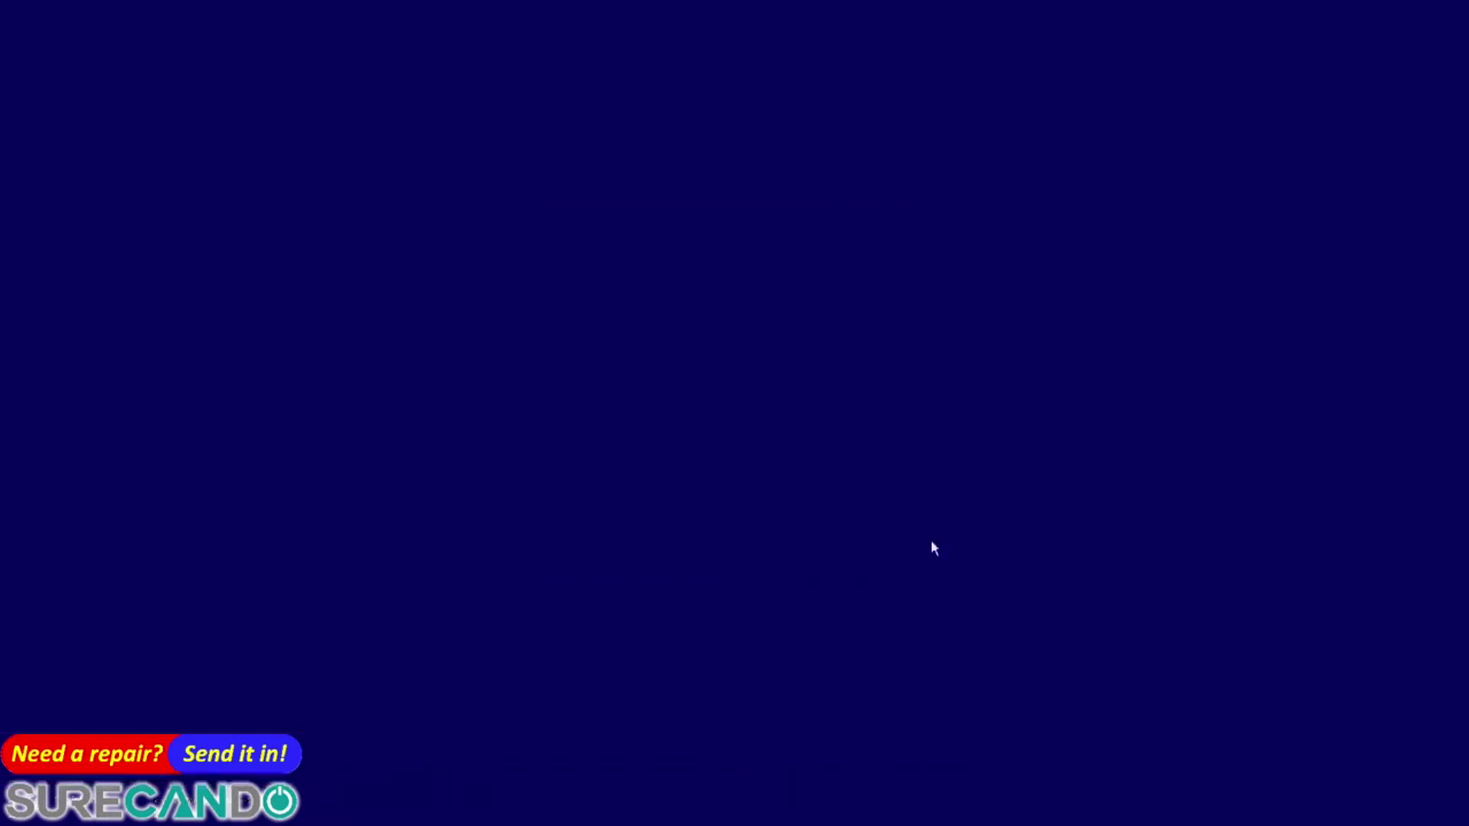
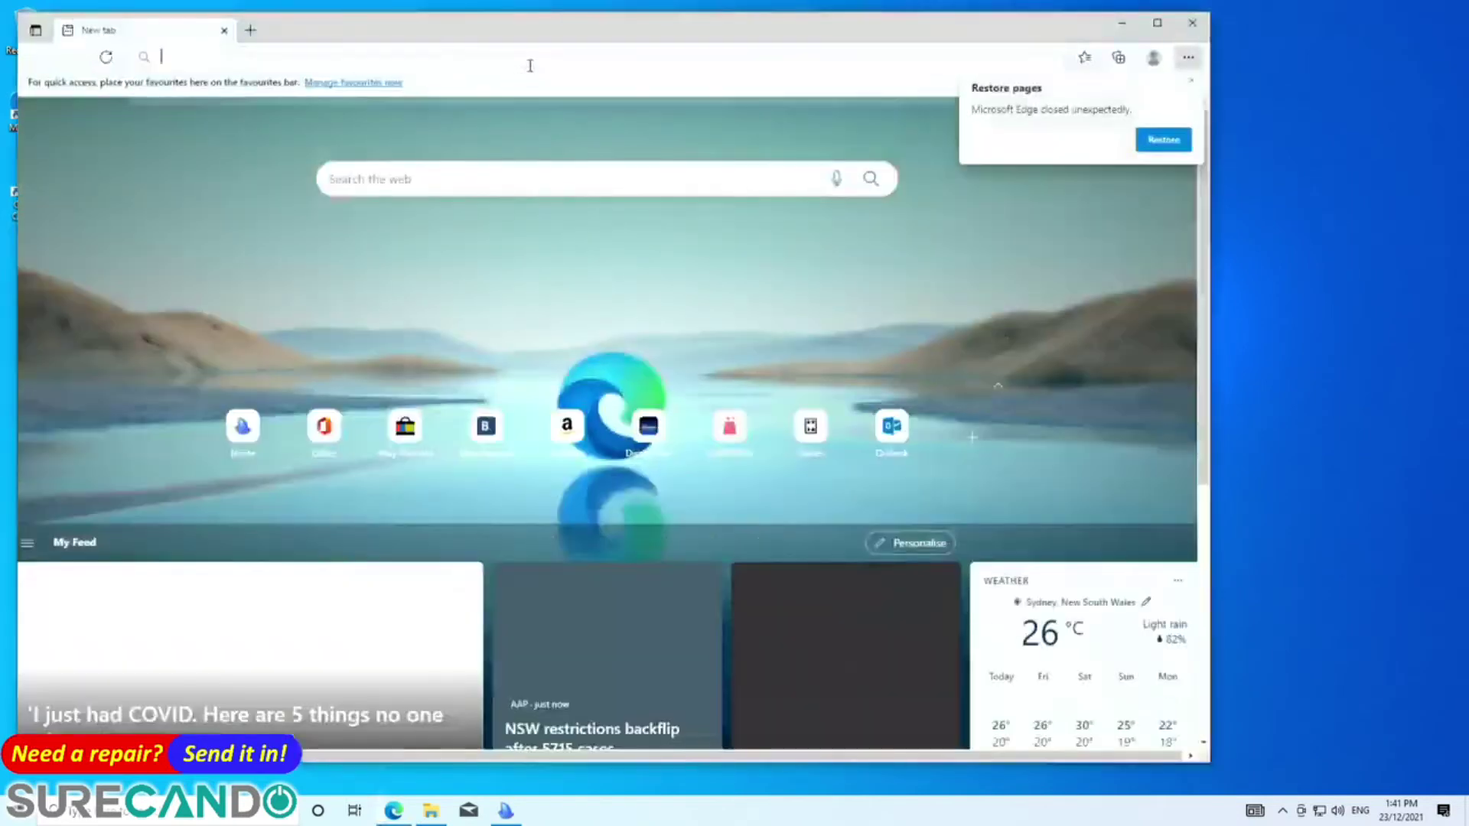
- Search the web for "intel dsa" and download the Intel Driver & Support Assistant from Intel's support page
type("intel dsa")
key("Return")
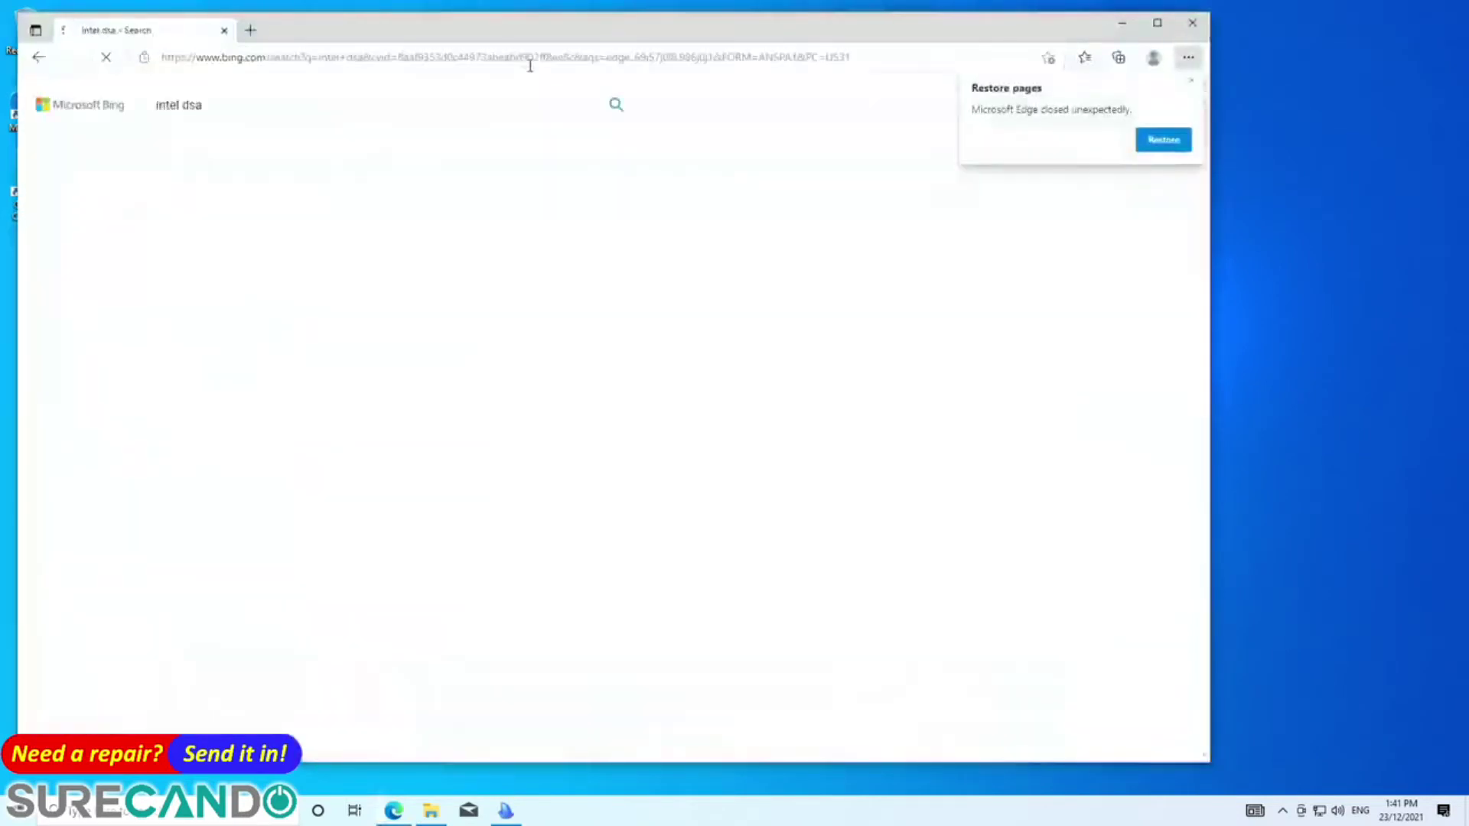
left_click(292, 210)
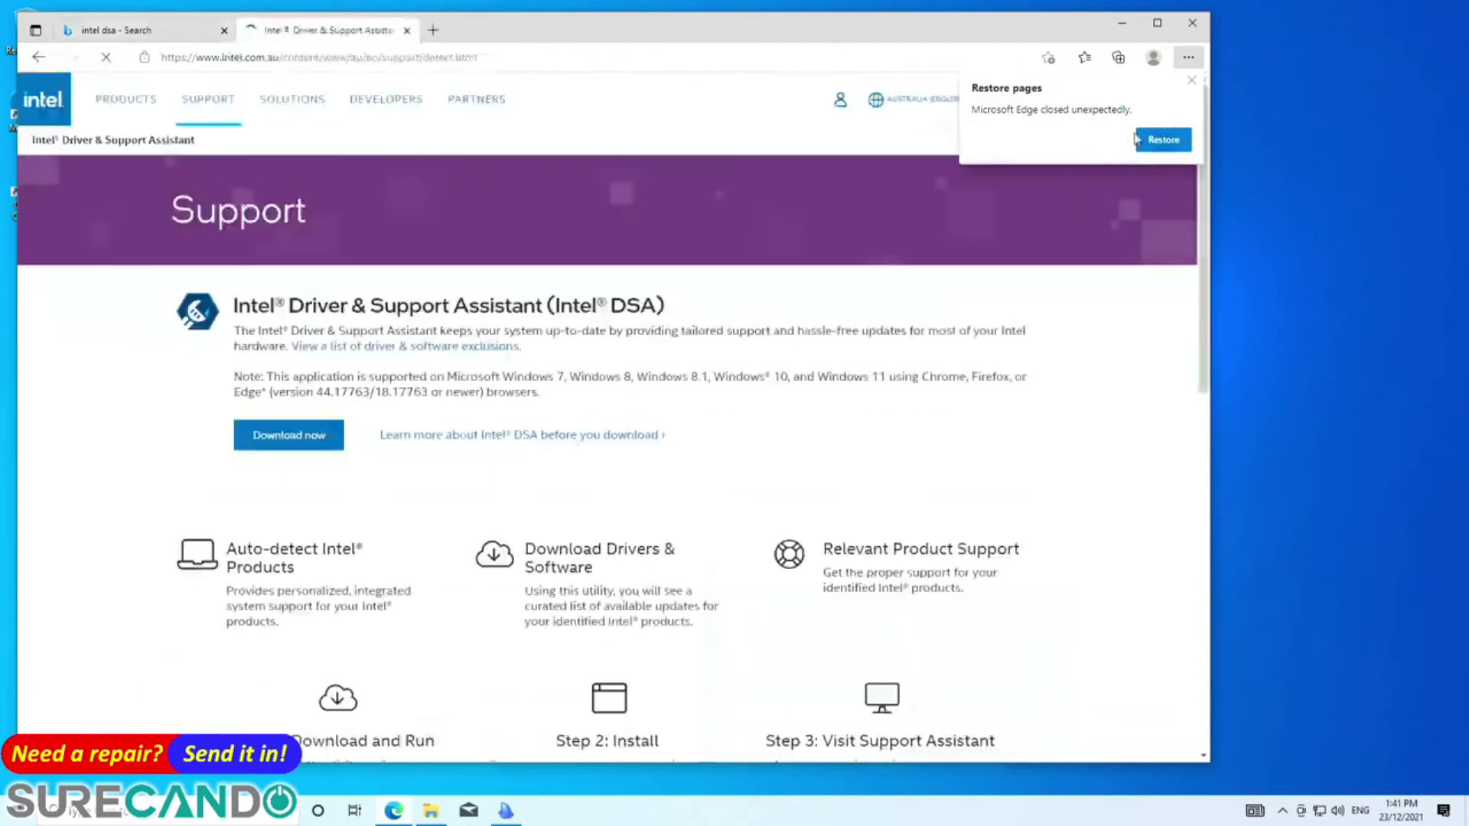
left_click(310, 448)
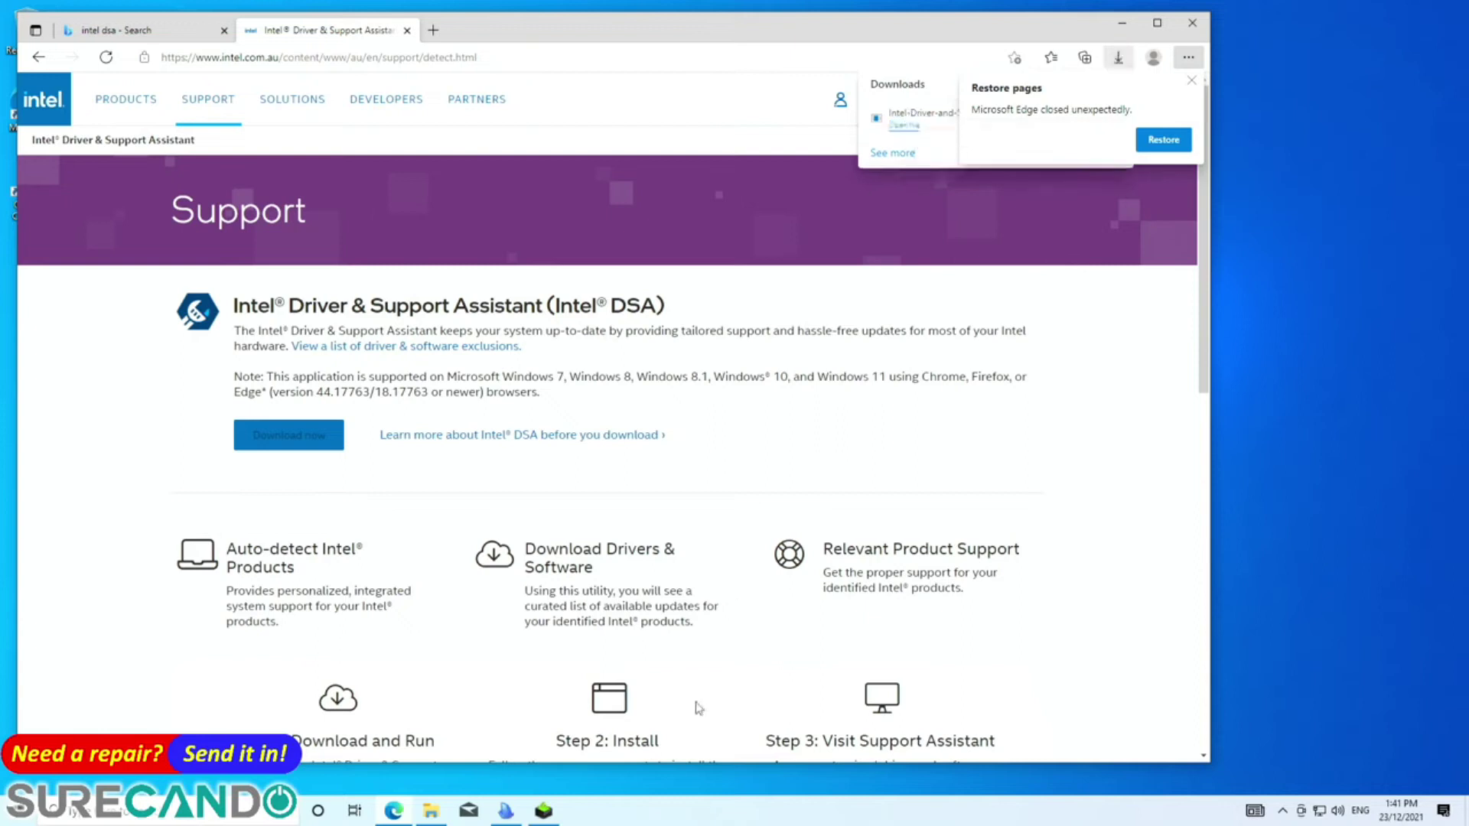
- Agree to the NVIDIA GeForce Experience terms to start its installation, and show the details of the Ninite installation
left_click(544, 811)
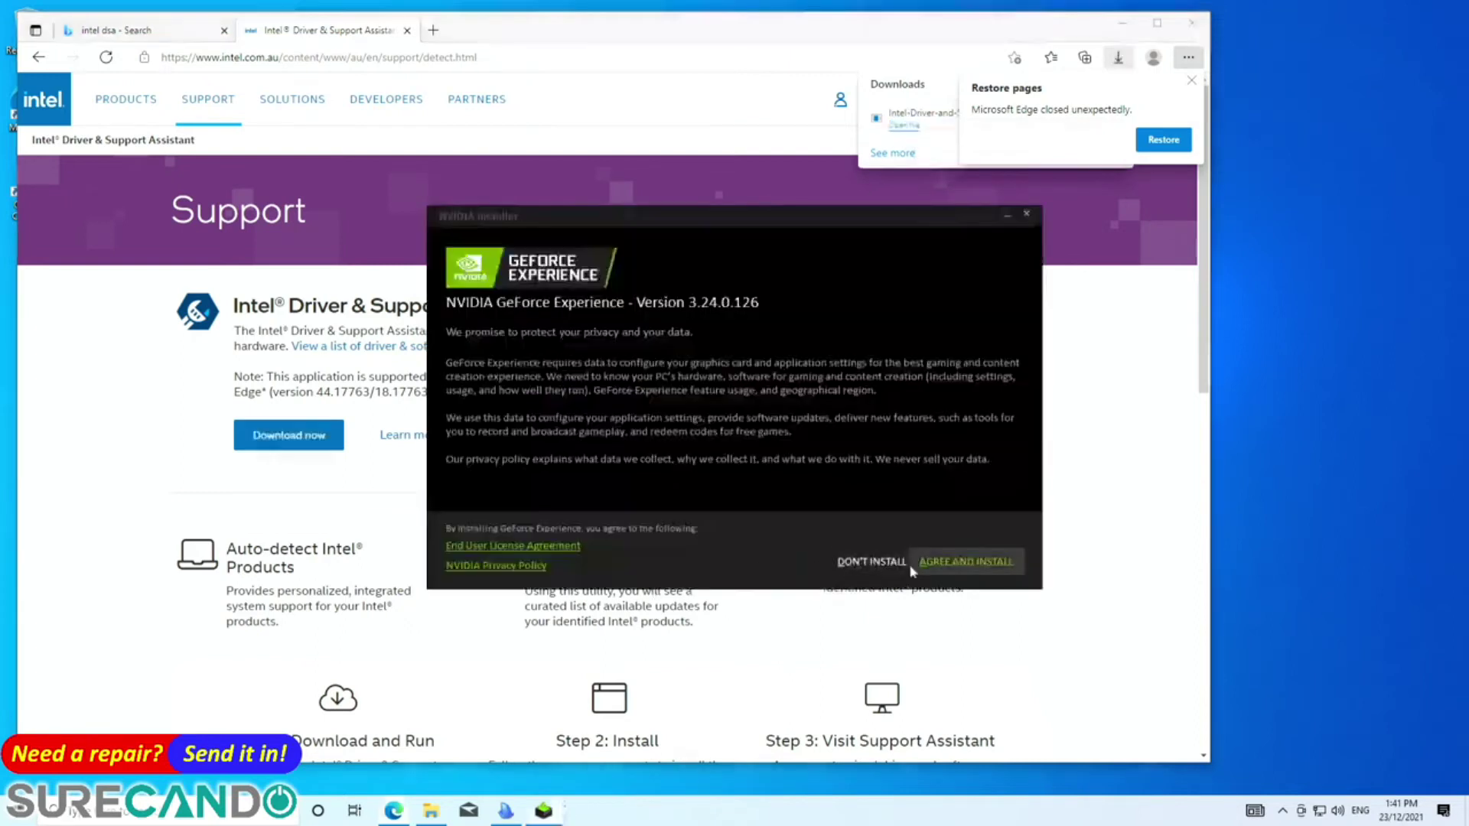
left_click(968, 559)
left_click(506, 811)
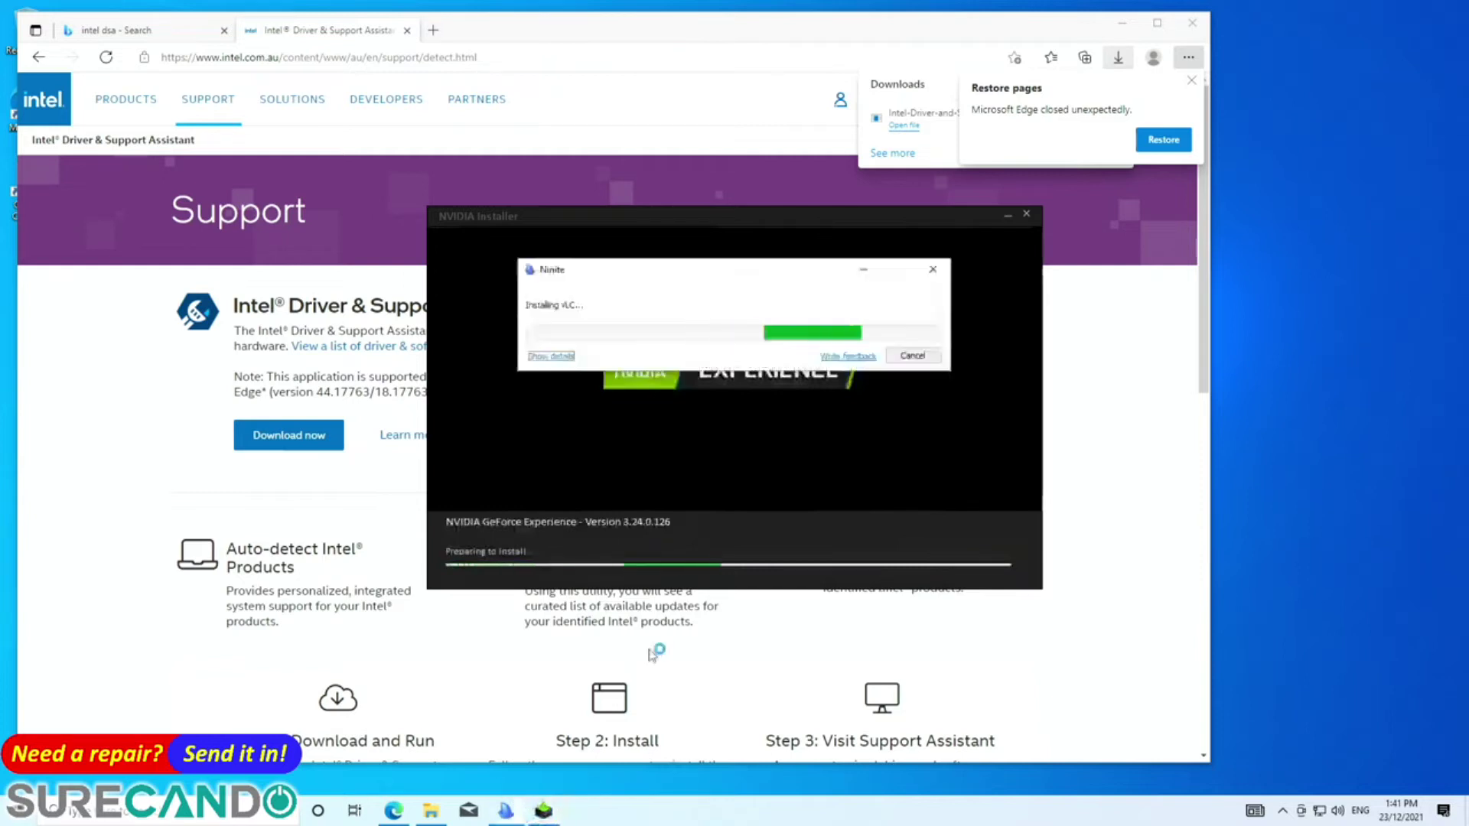
left_click(548, 357)
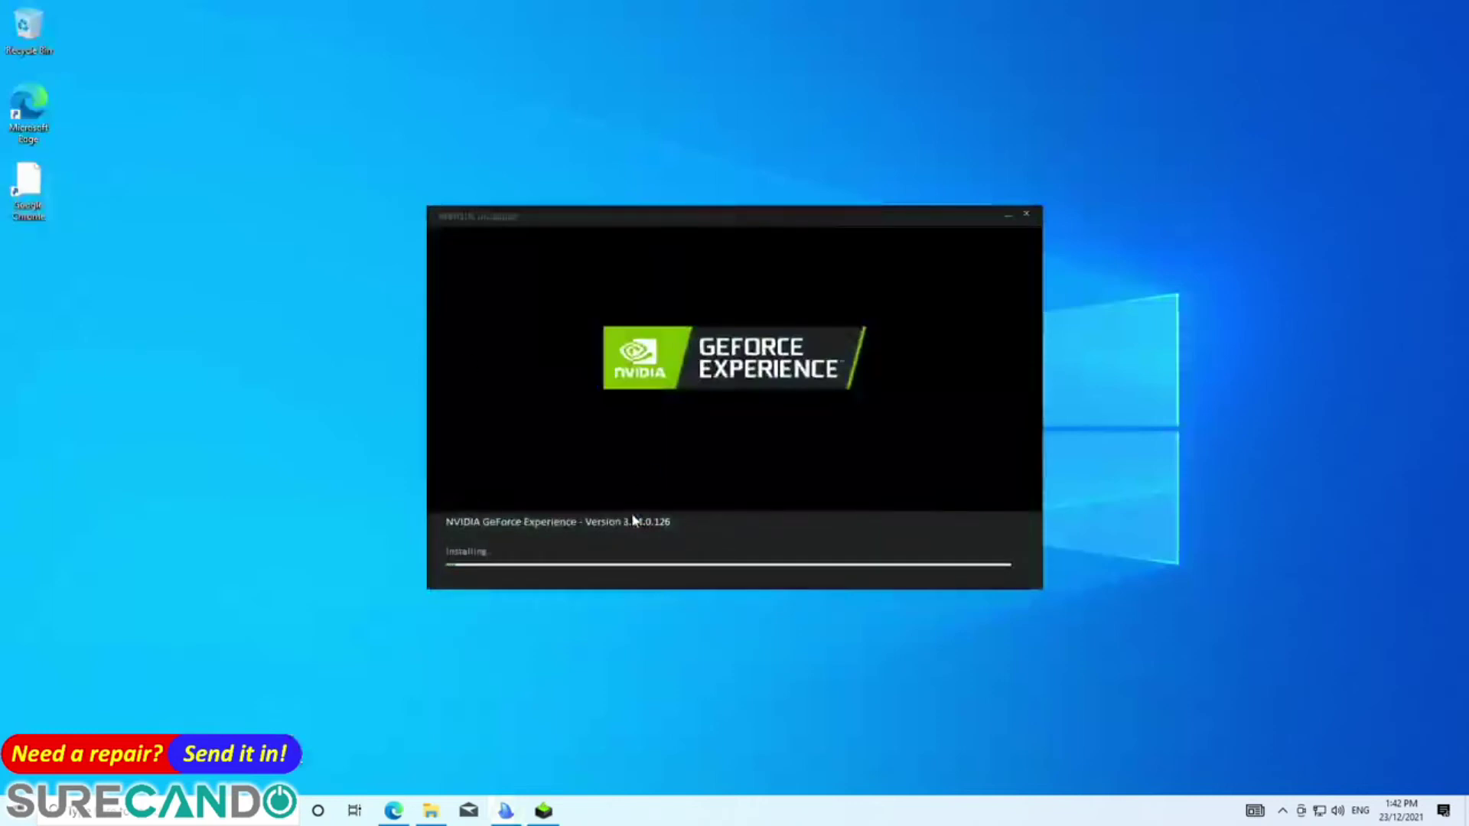
- Refresh the desktop and open Programs and Features by running appwiz.cpl
right_click(322, 524)
left_click(352, 558)
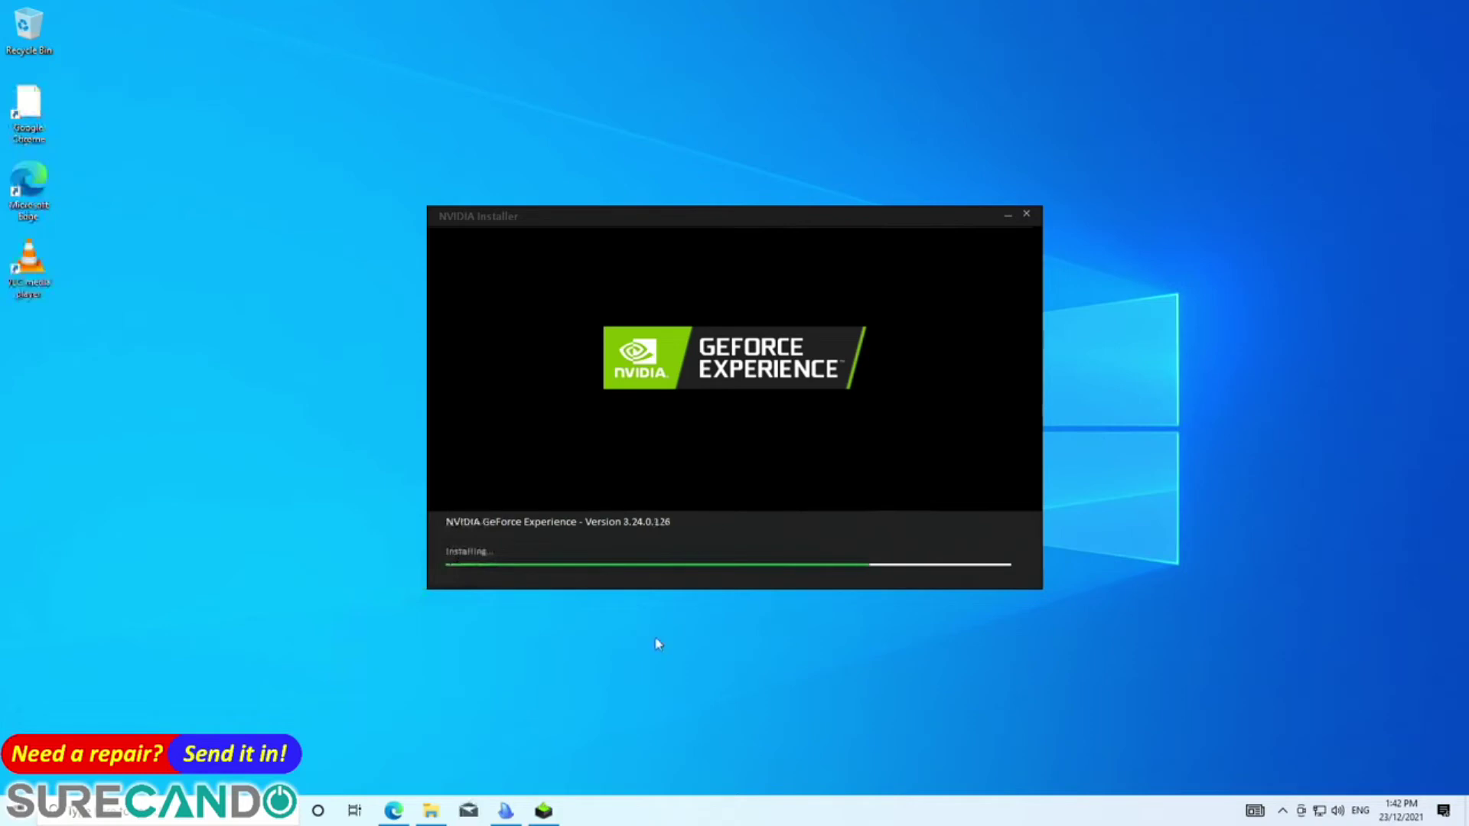
type("appwiz.cpl")
key("Return")
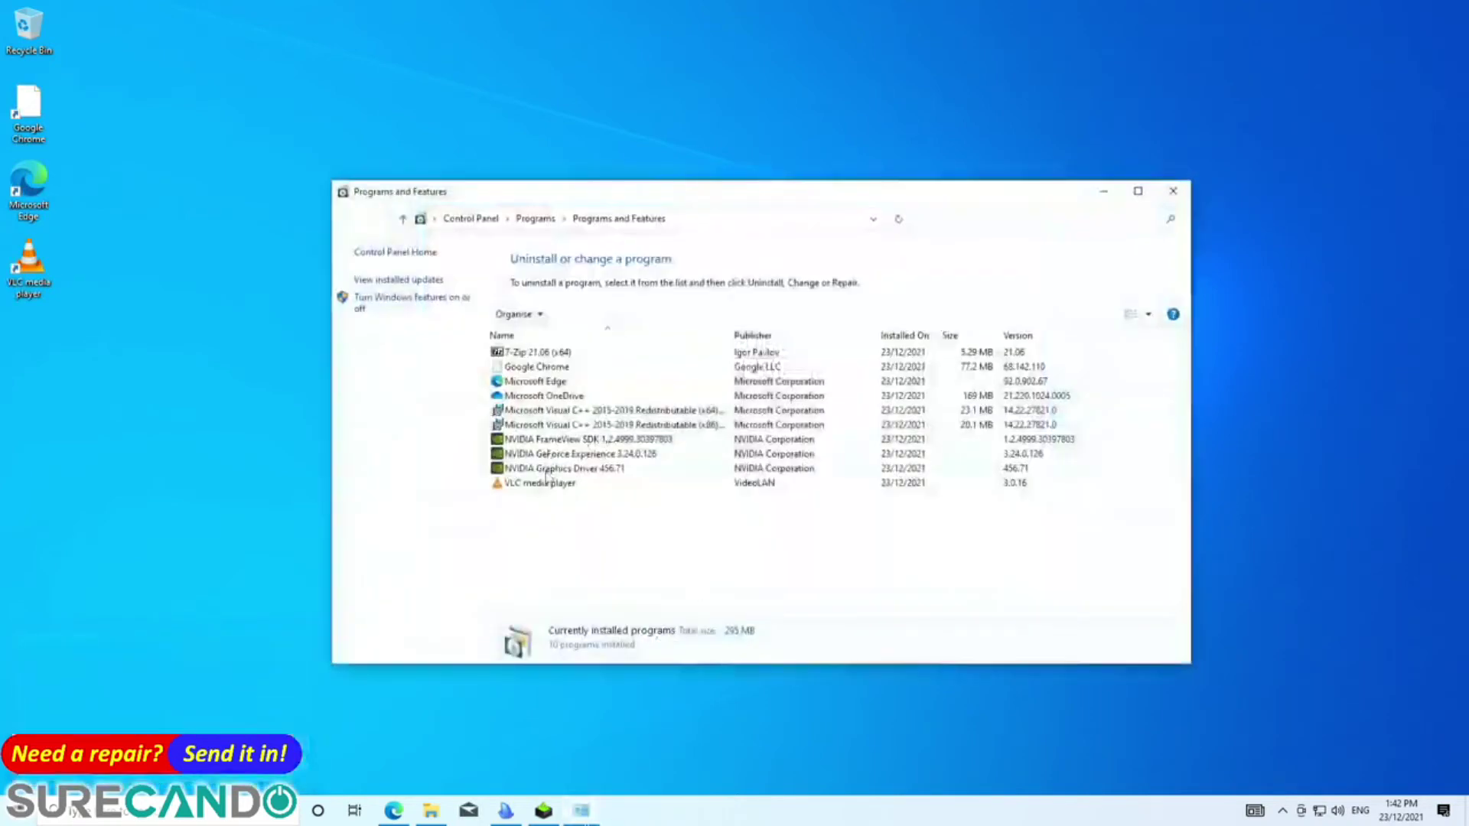
- Try to uninstall Google Chrome from the installed programs, cancelling the request for its installation source
double_click(528, 368)
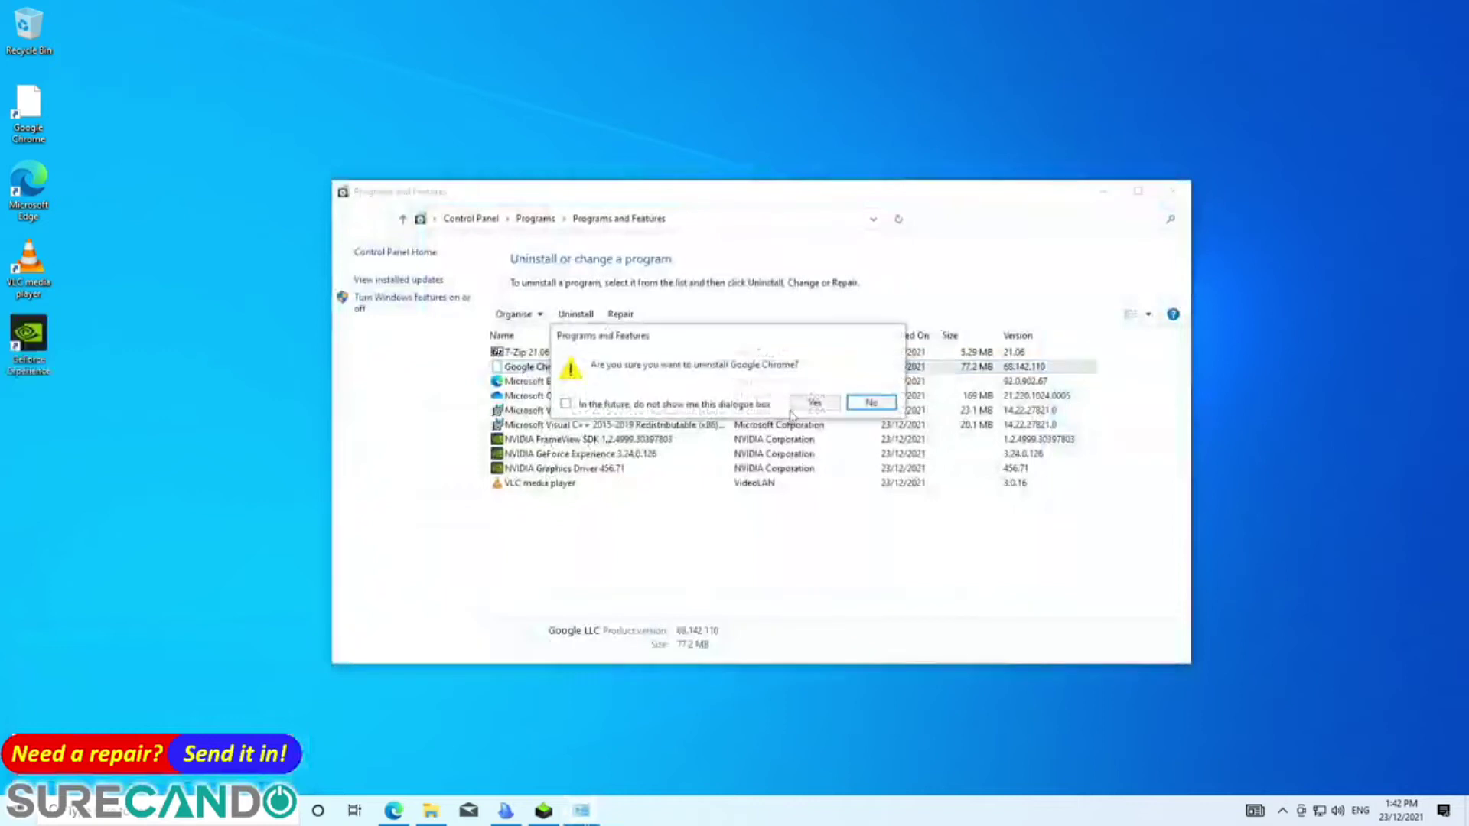
left_click(809, 401)
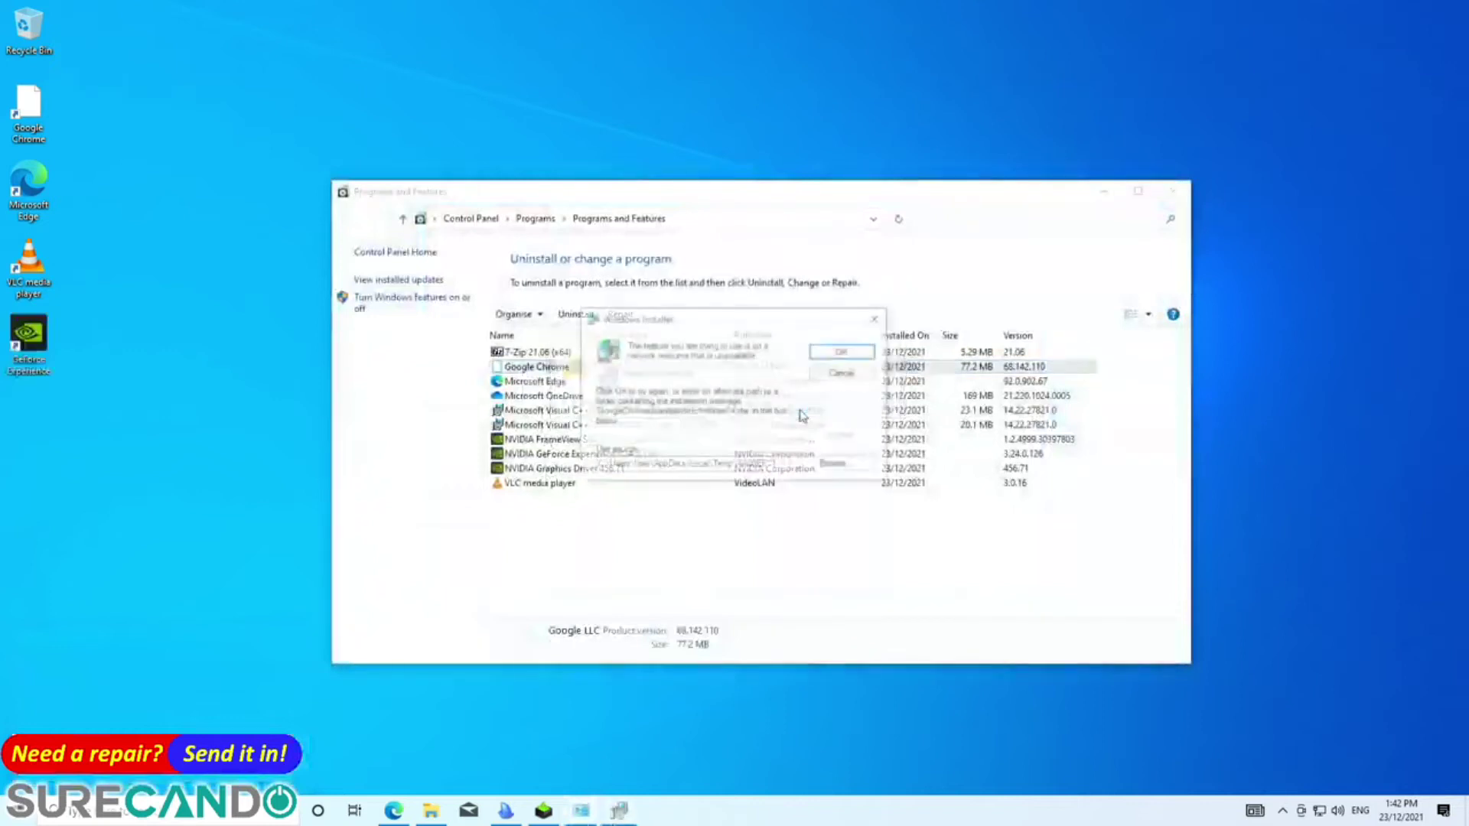
left_click(842, 372)
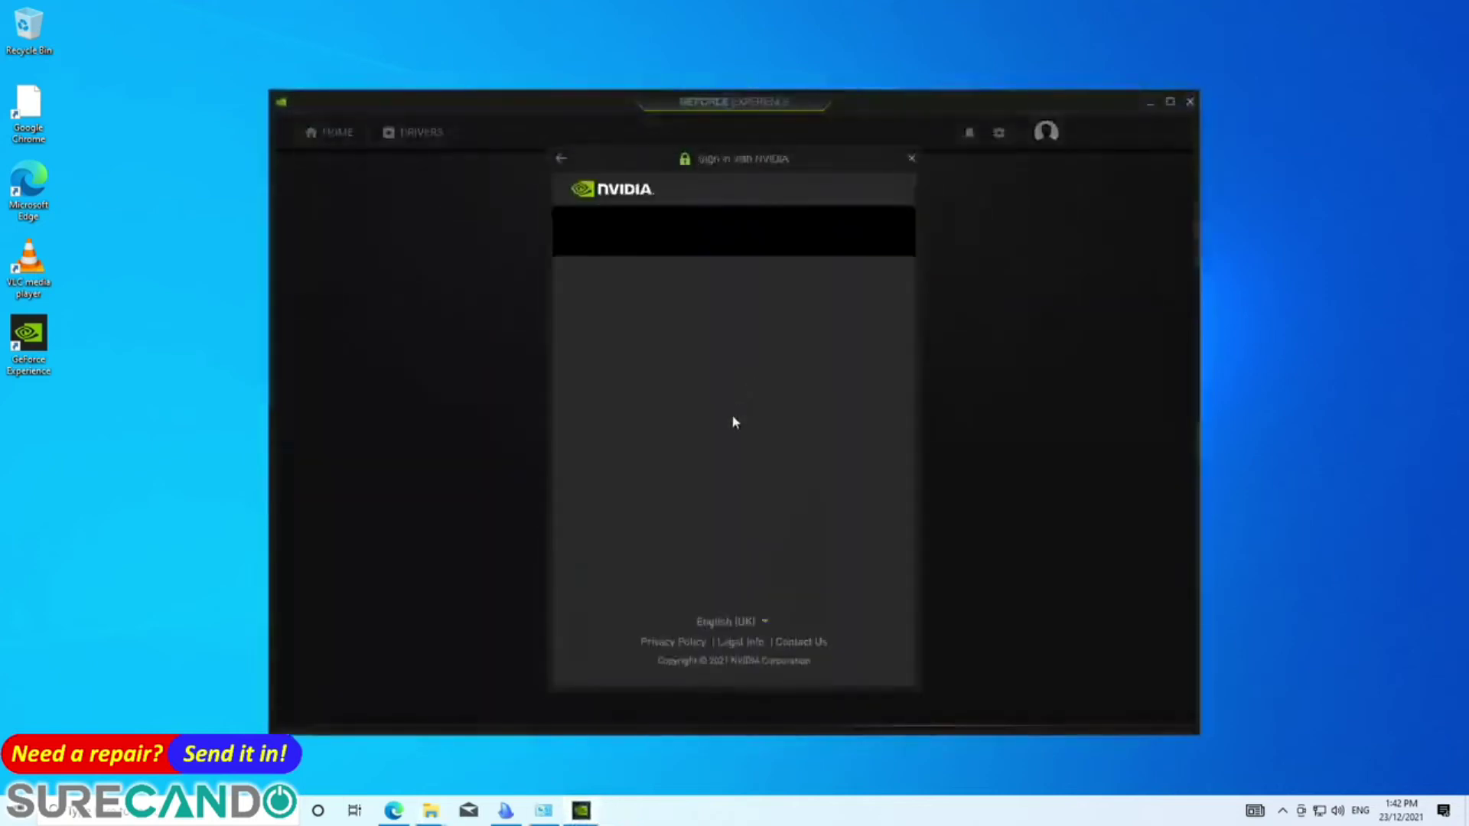
key("alt+Tab")
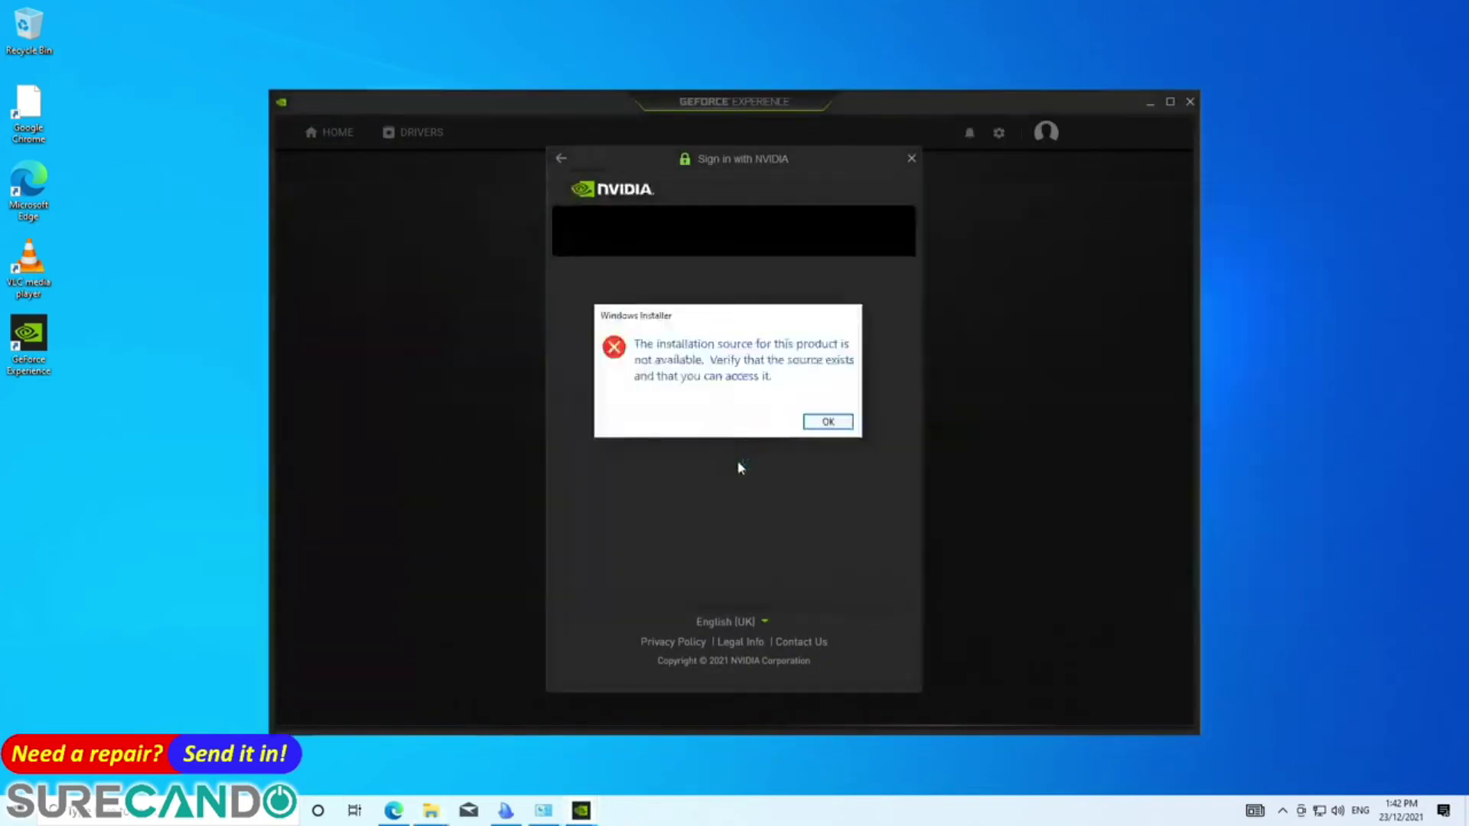
key("Return")
- Return to Programs and Features and retry uninstalling Google Chrome, dismissing the Windows Installer dialogs
key("alt+Tab")
key("alt+Tab")
left_click(665, 351)
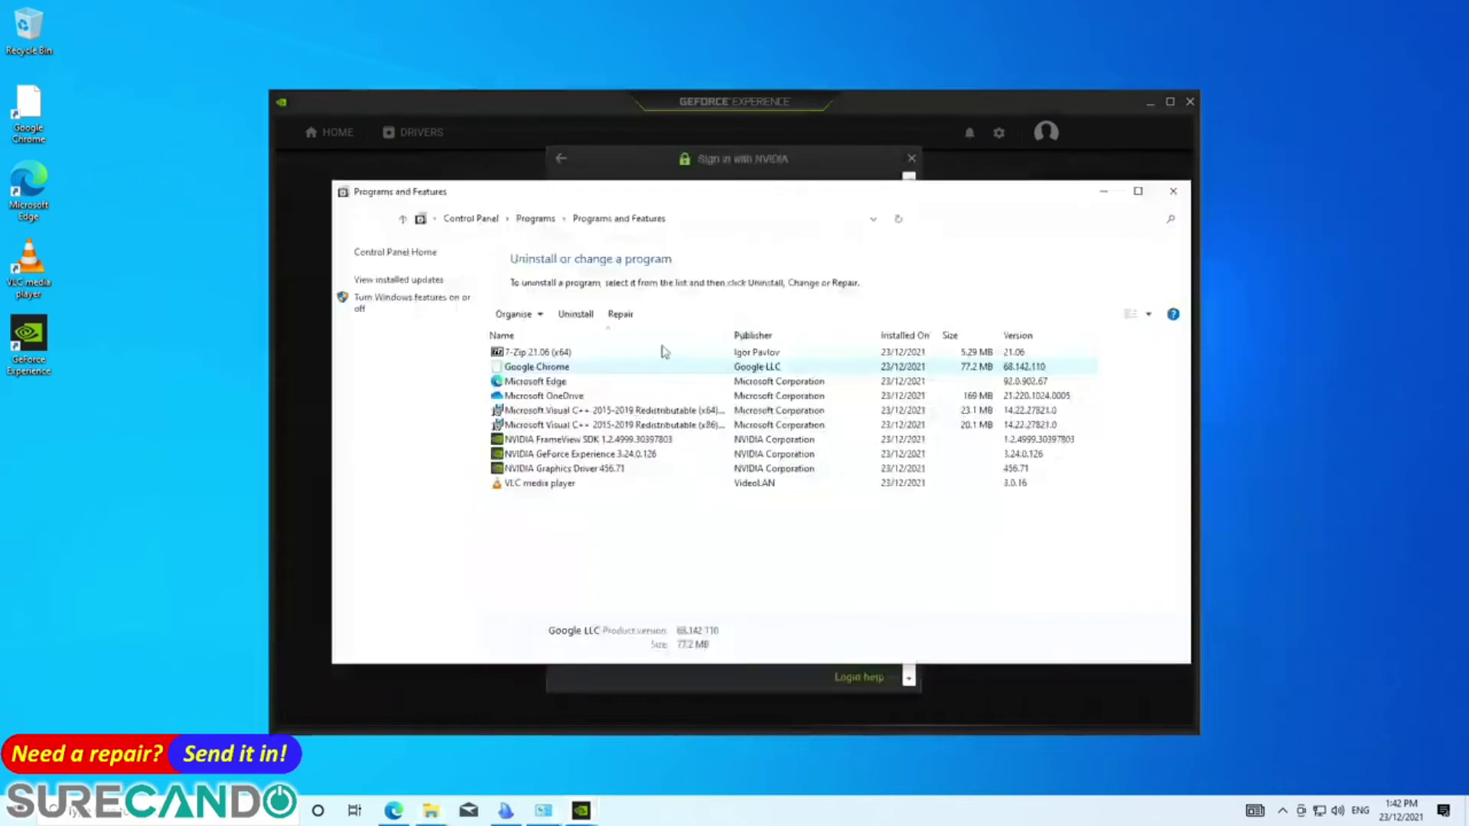
right_click(556, 368)
left_click(585, 377)
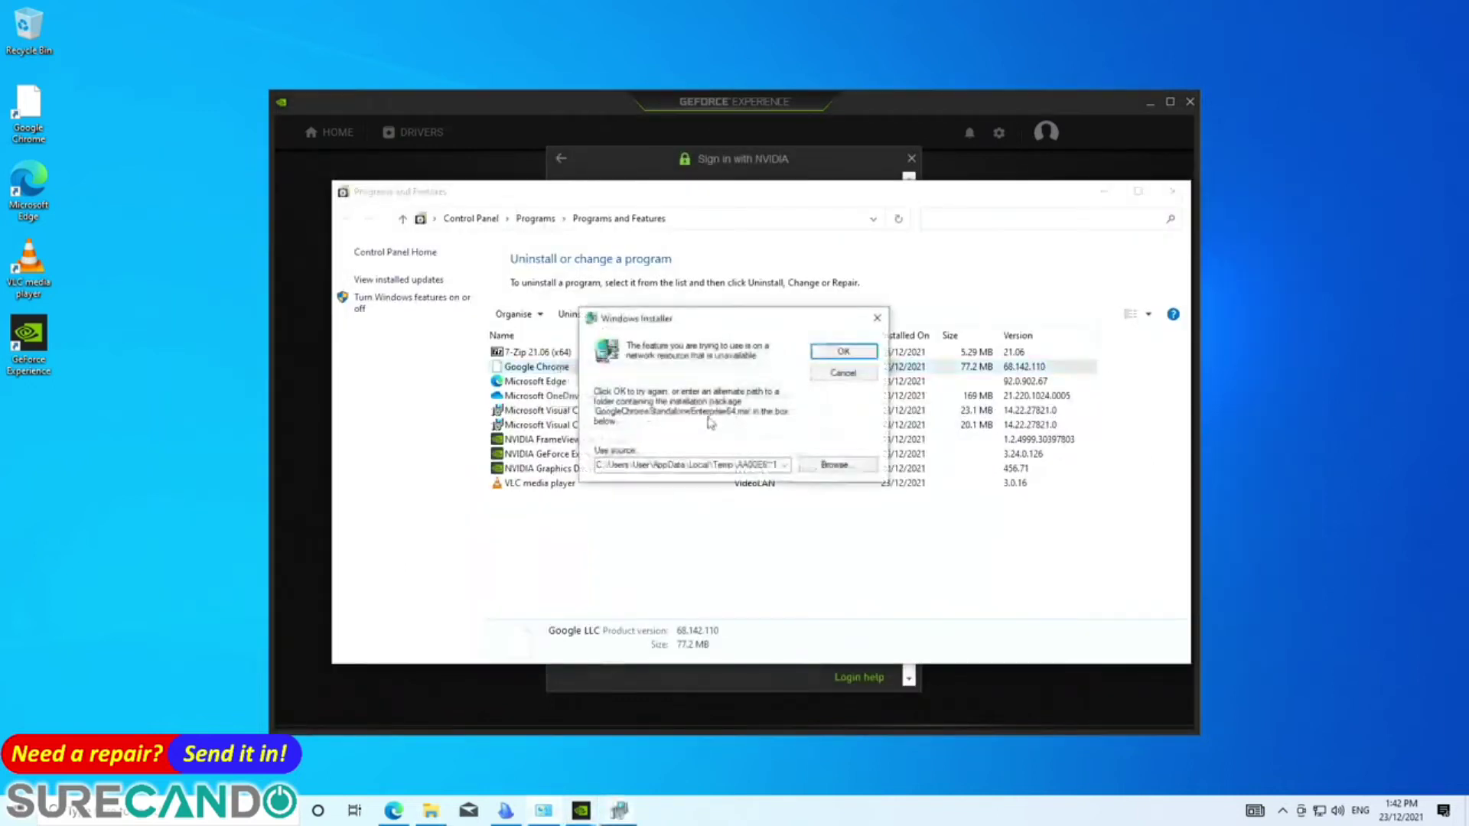
left_click(829, 376)
key("Return")
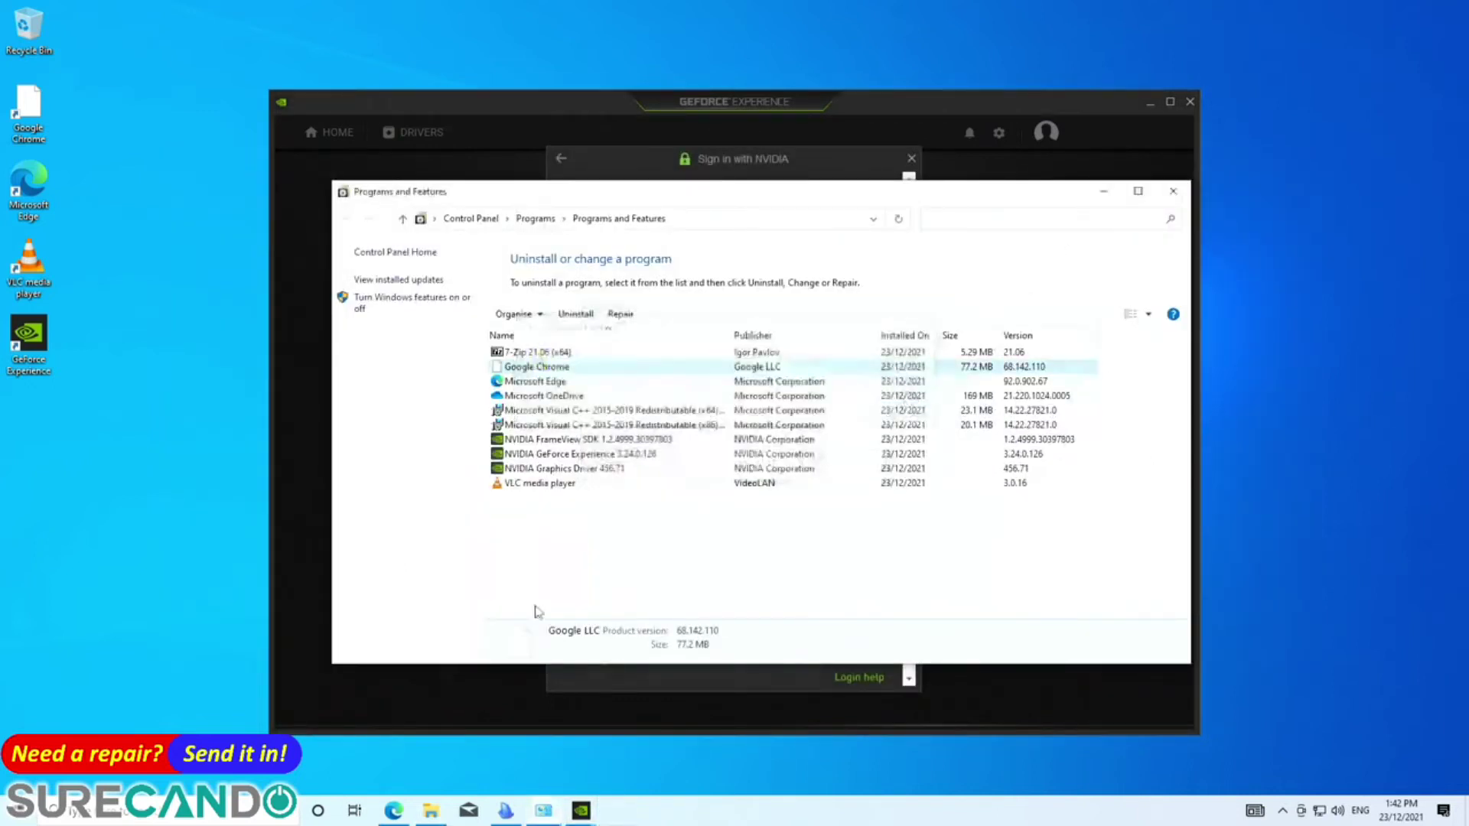
- Switch to Microsoft Edge and search for "chrome download" in a new tab
left_click(147, 456)
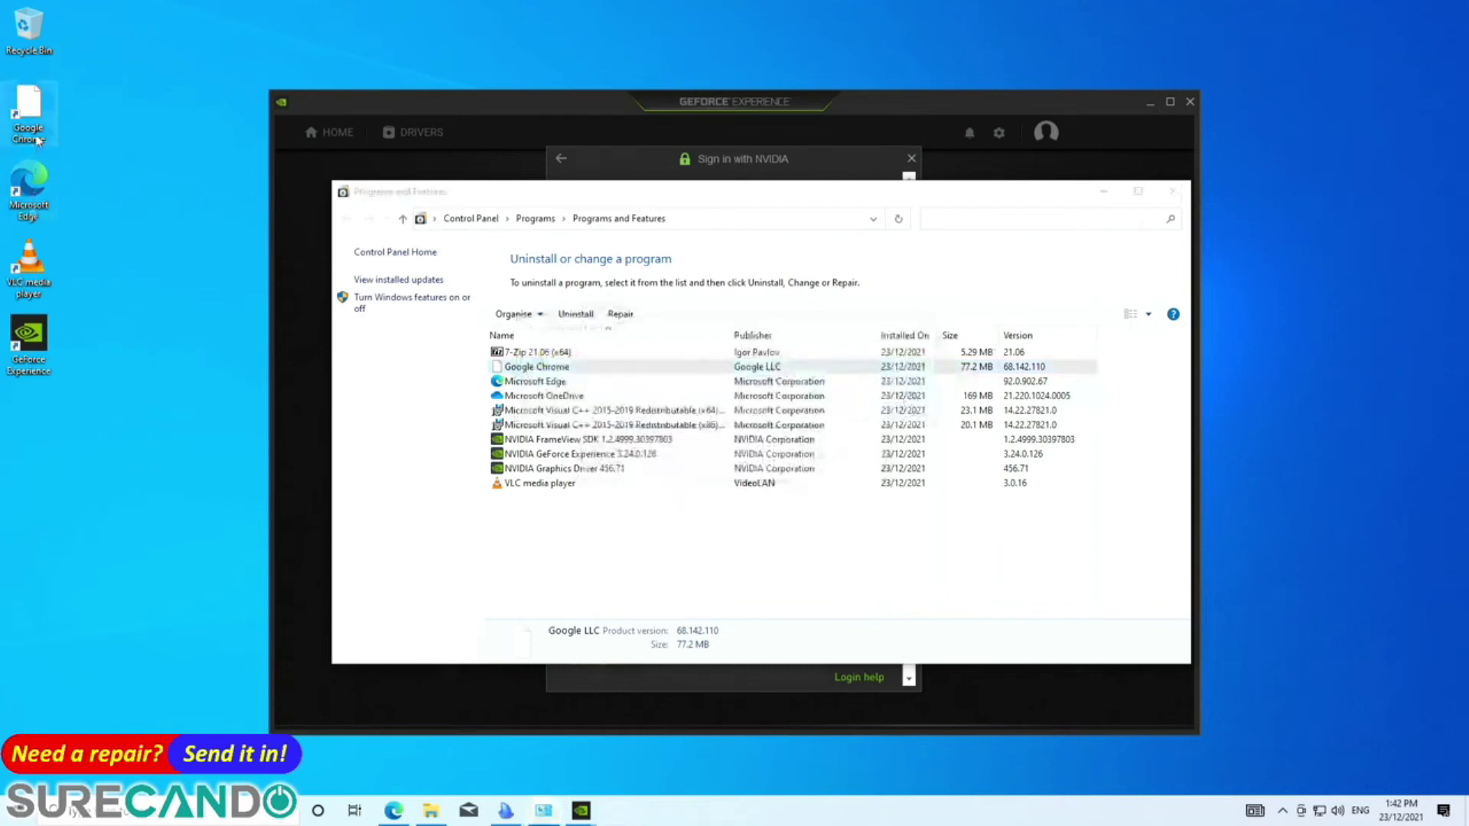
left_click(36, 142)
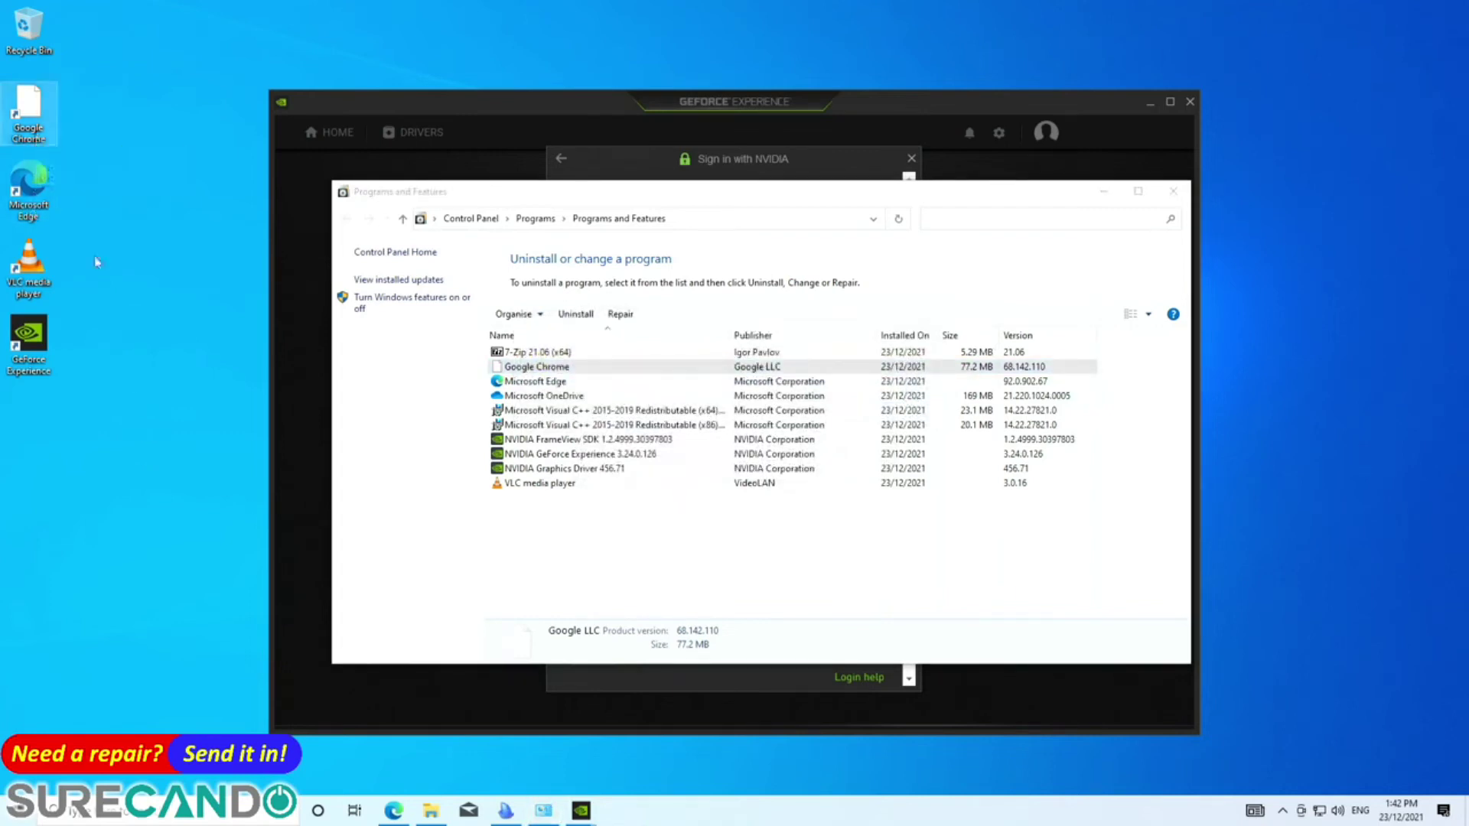
left_click(394, 810)
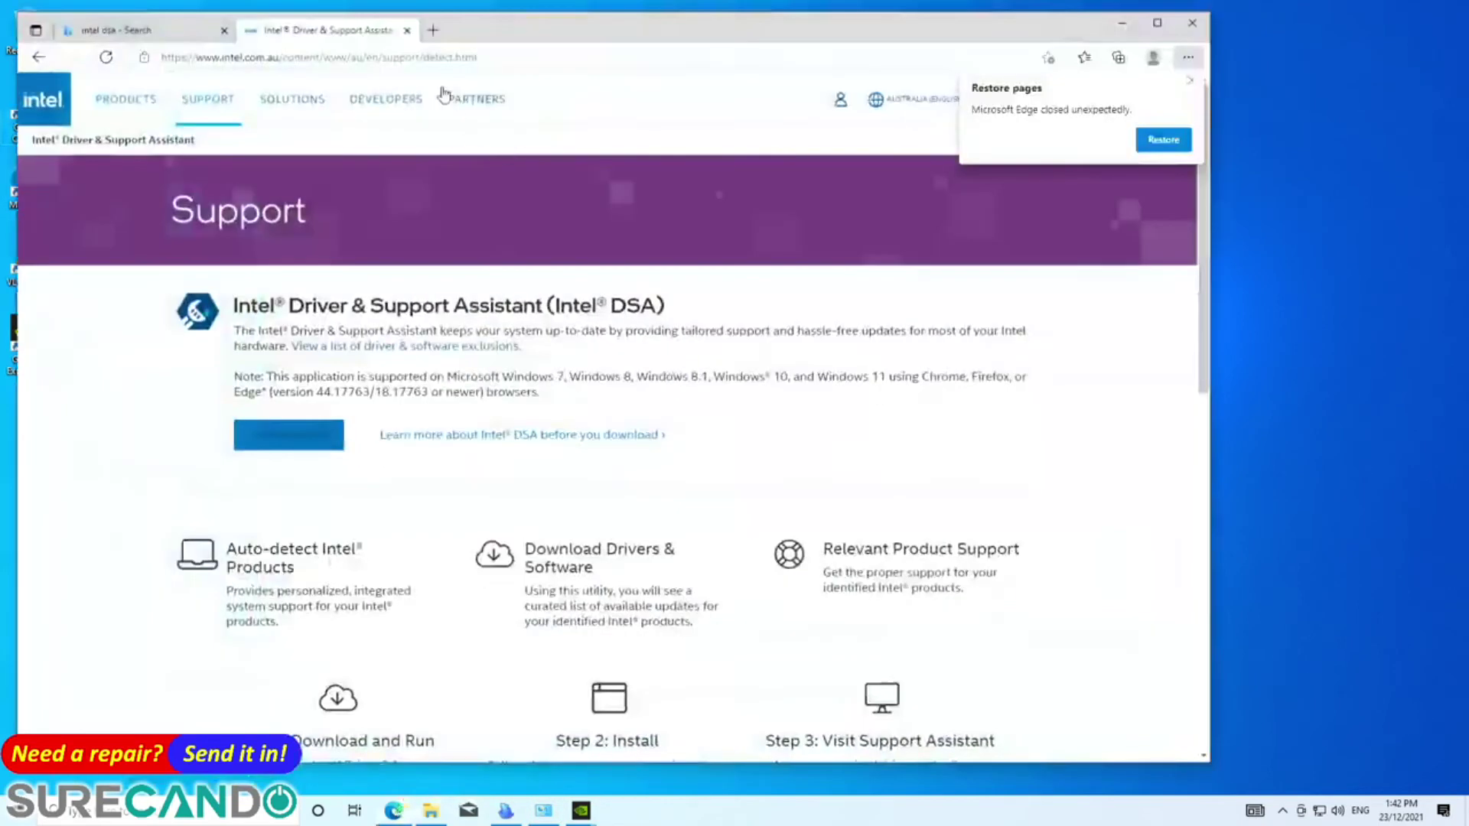
left_click(432, 31)
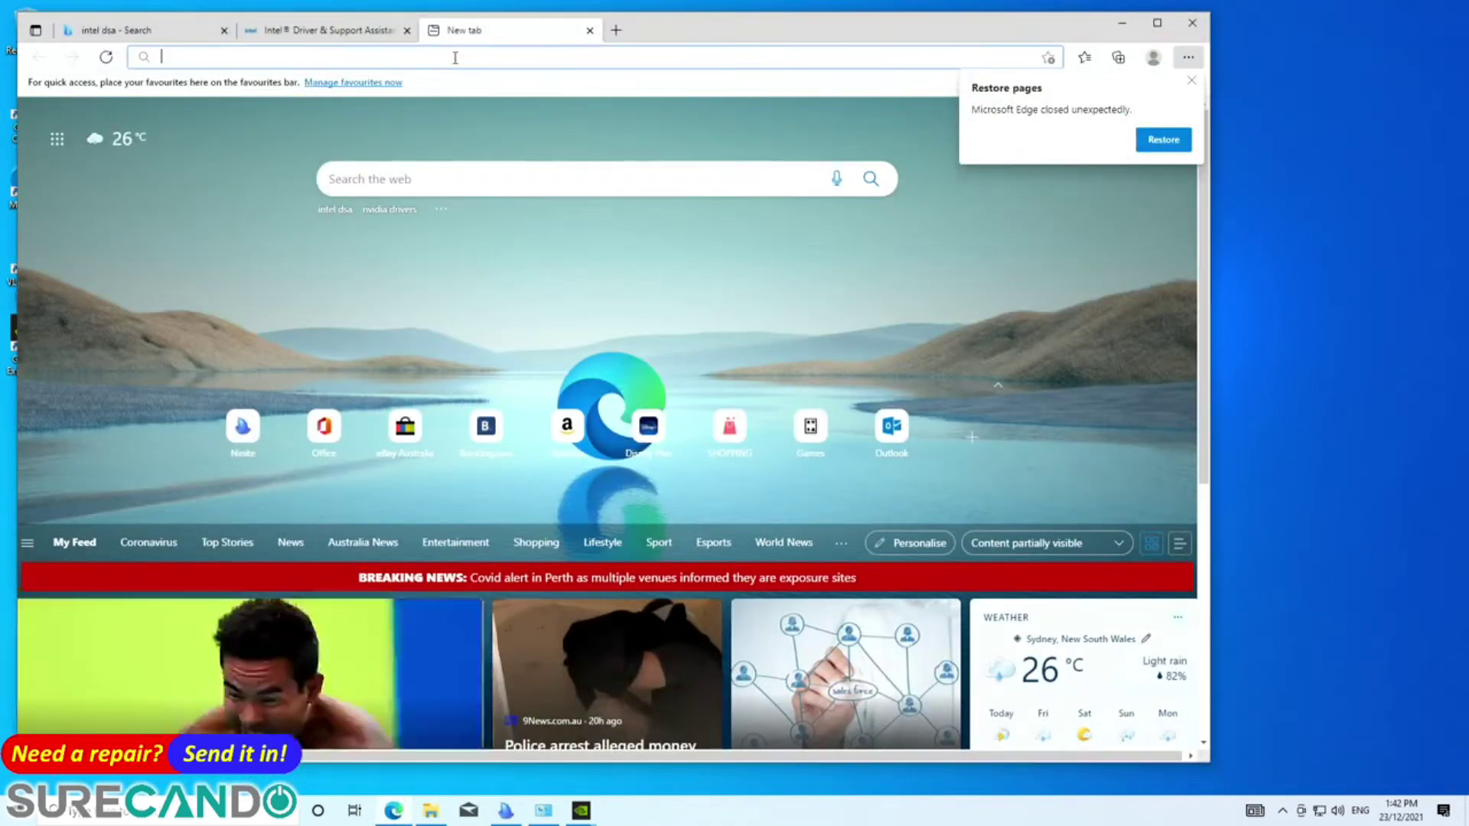
type("chrome download")
key("Return")
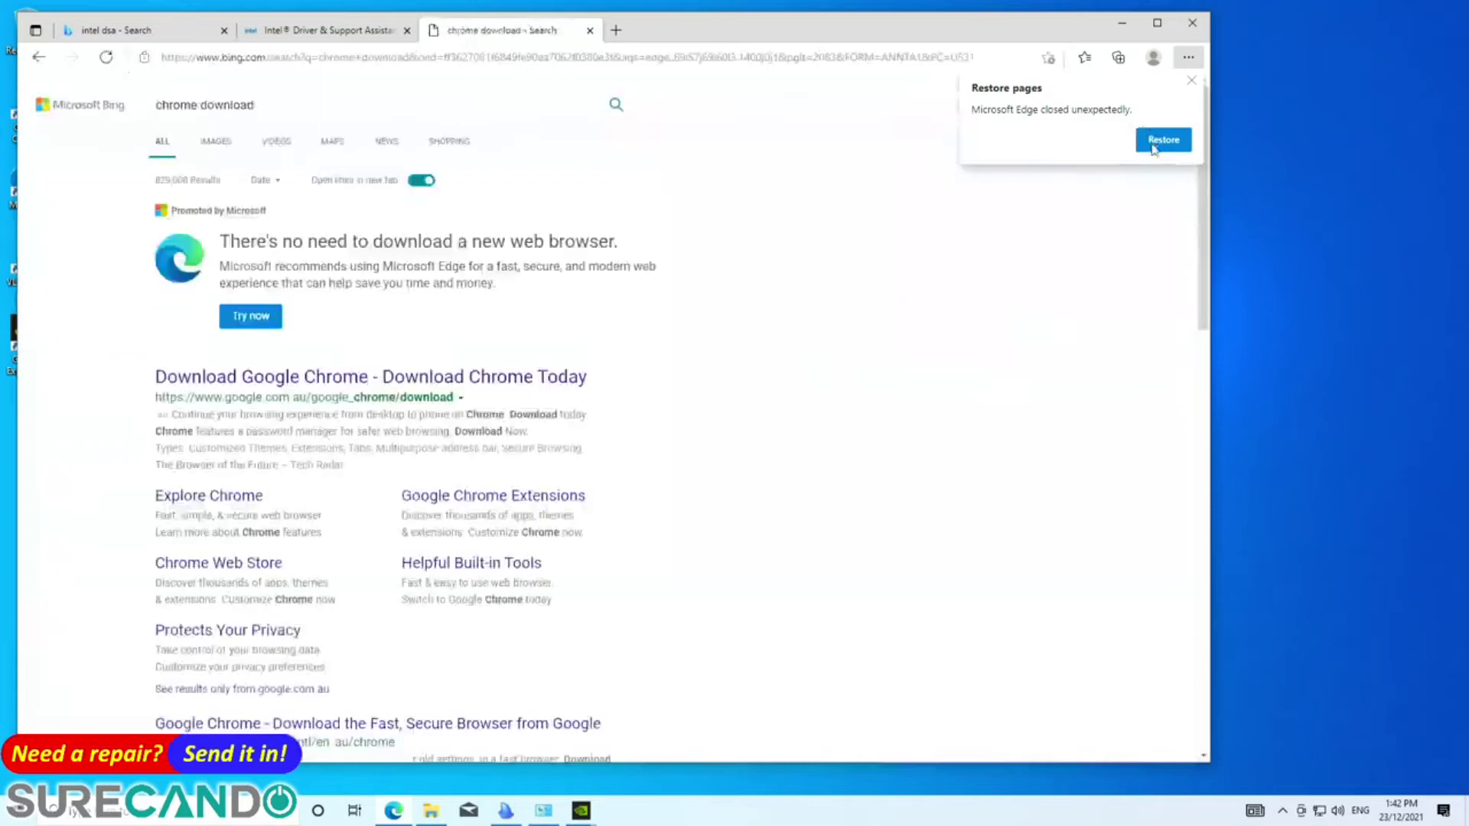
- Download ChromeSetup.exe from Google's Chrome page, run it and allow it to make changes to the device
left_click(250, 380)
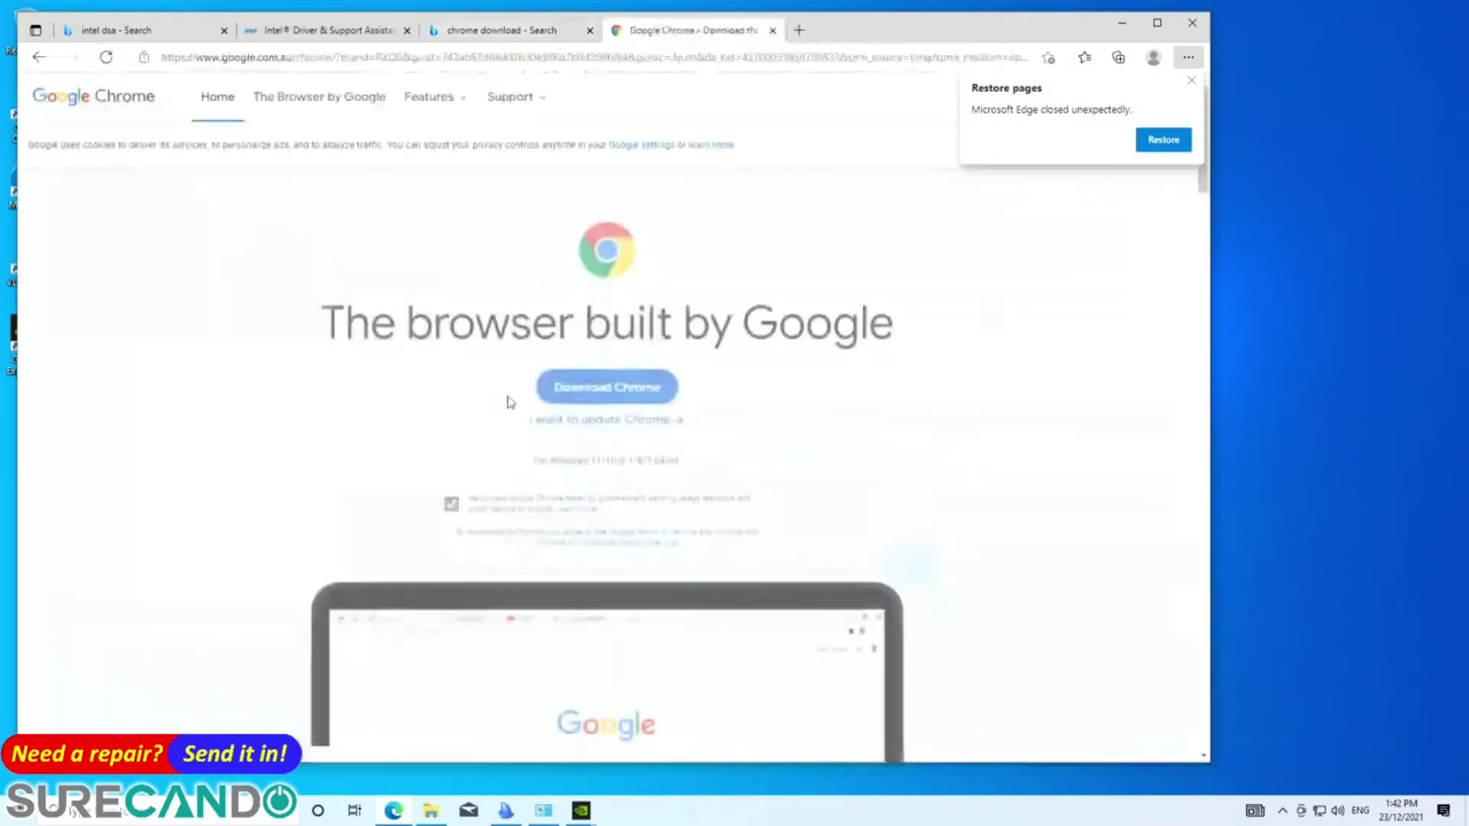
left_click(604, 374)
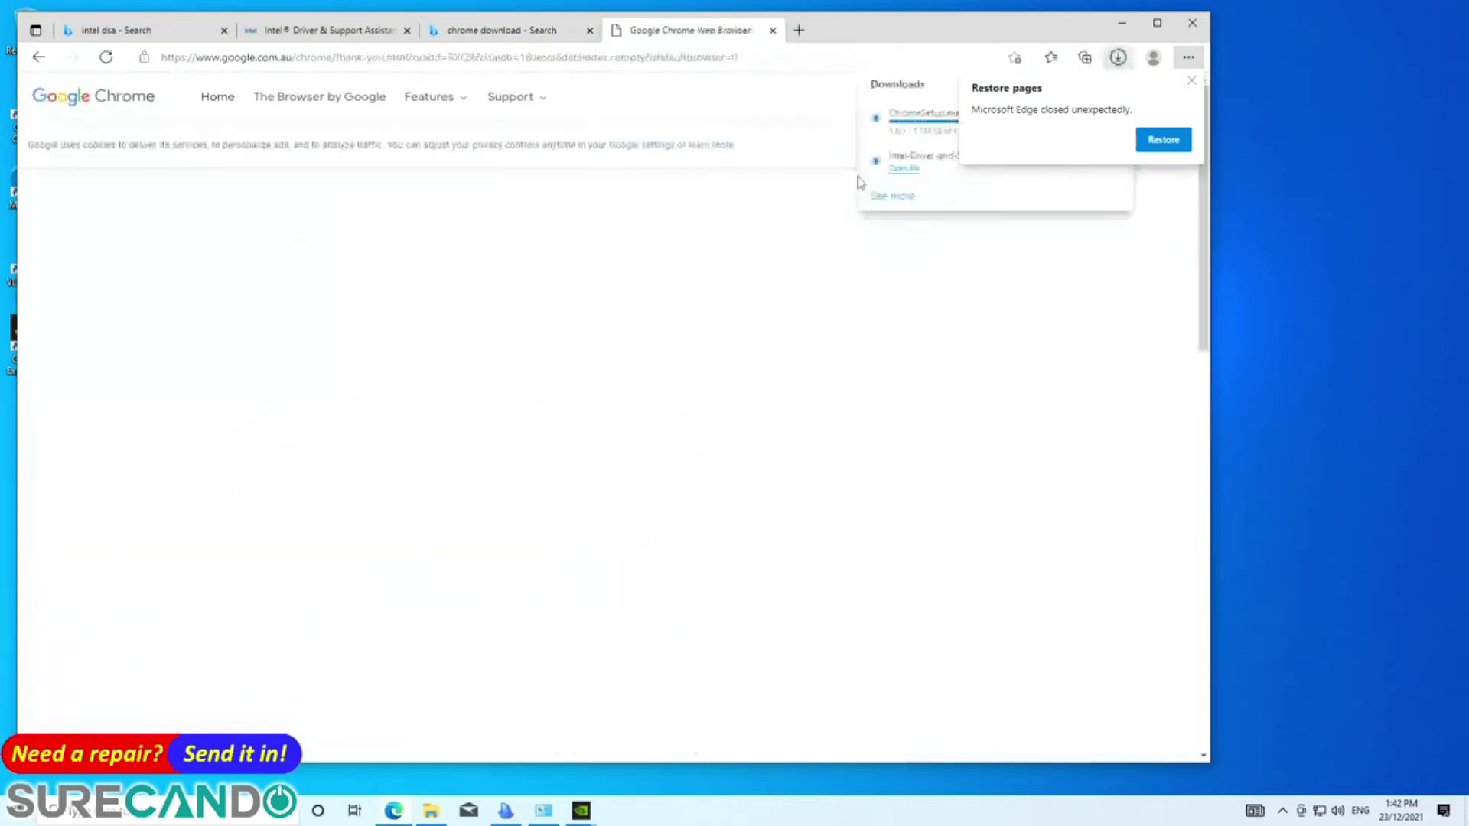
left_click(912, 120)
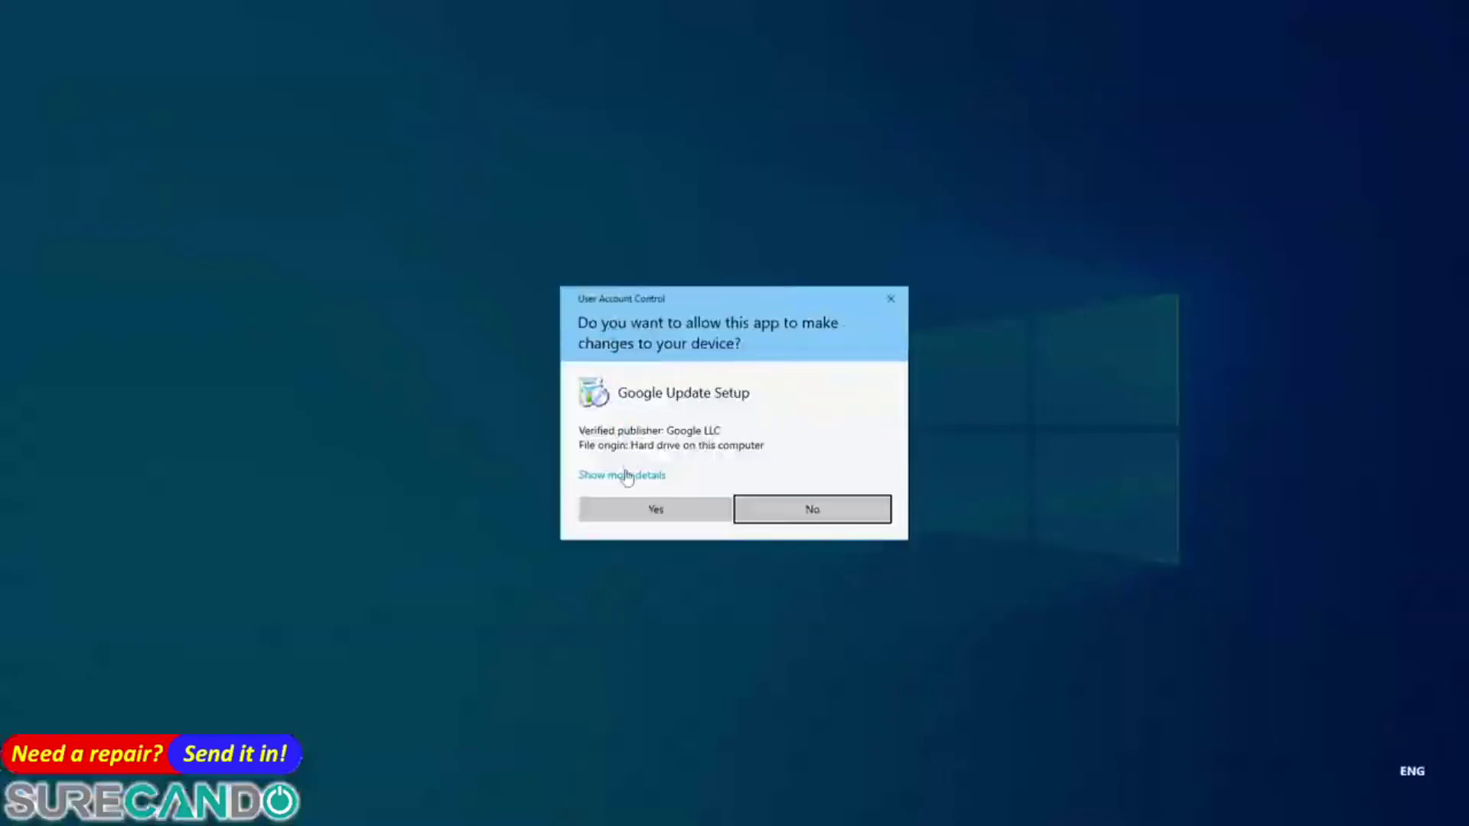
left_click(636, 511)
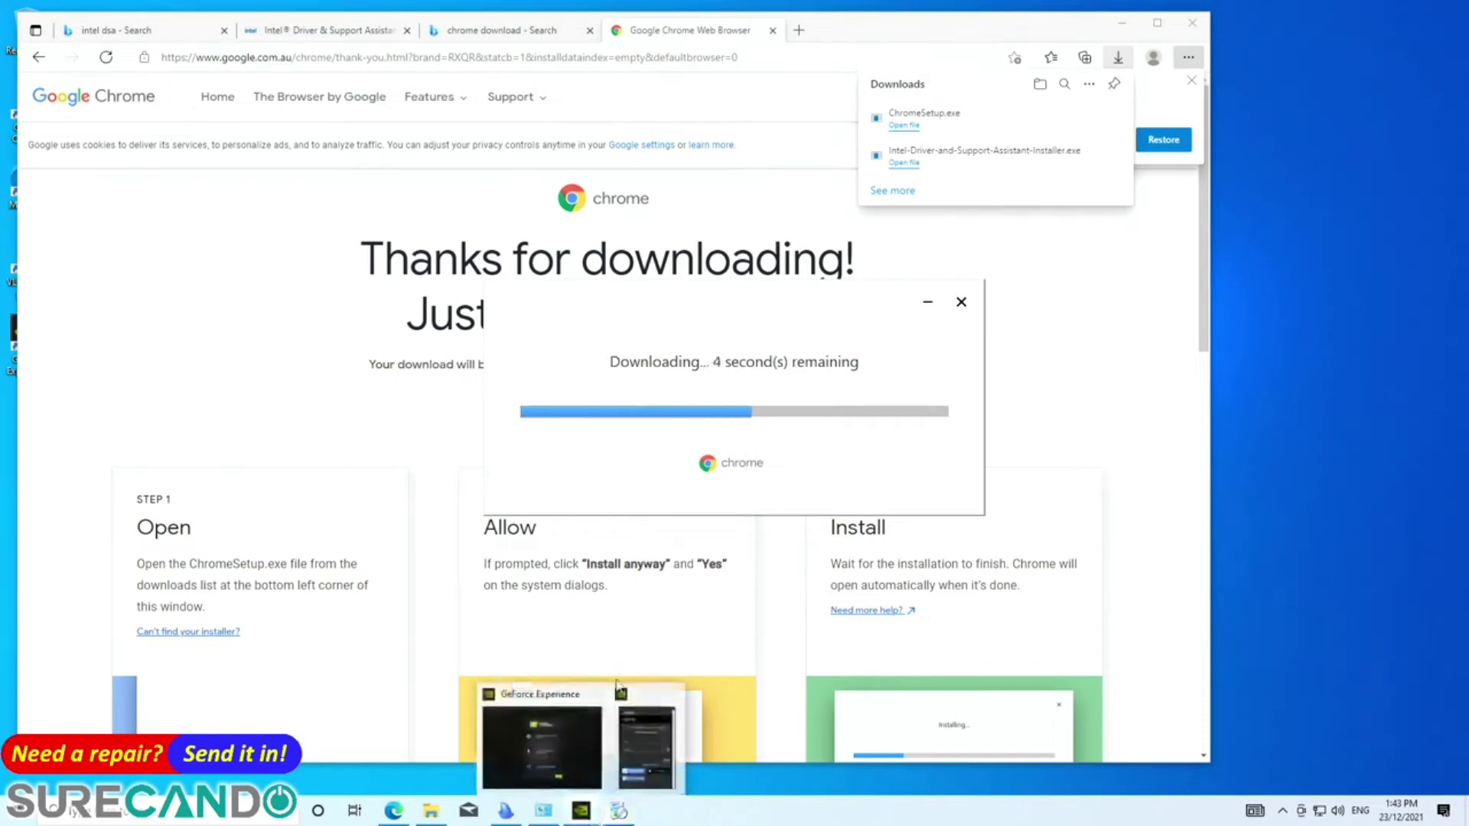
- Switch to the NVIDIA sign-in window of GeForce Experience and close it without logging in
left_click(655, 745)
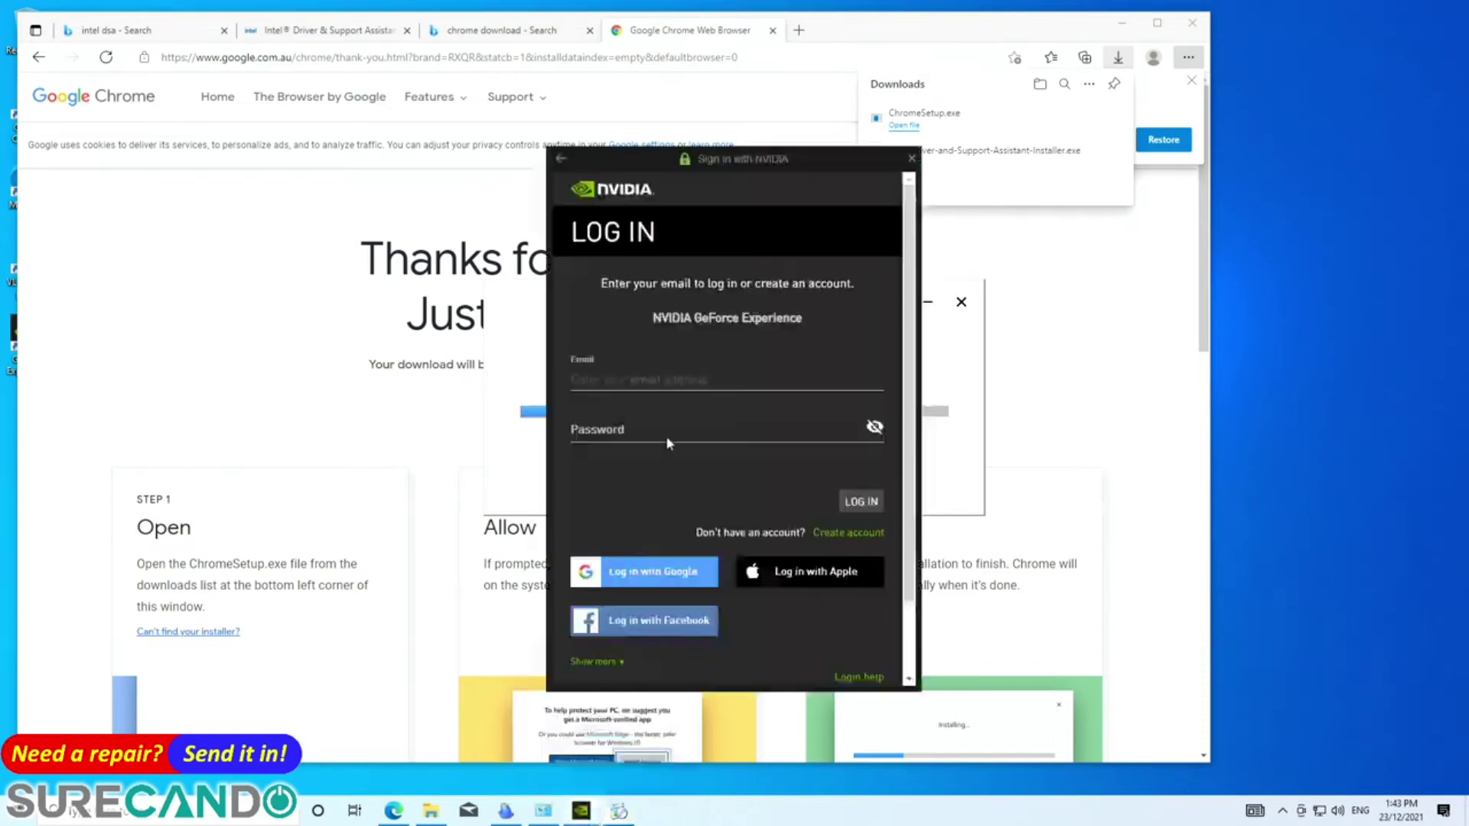
left_click(911, 159)
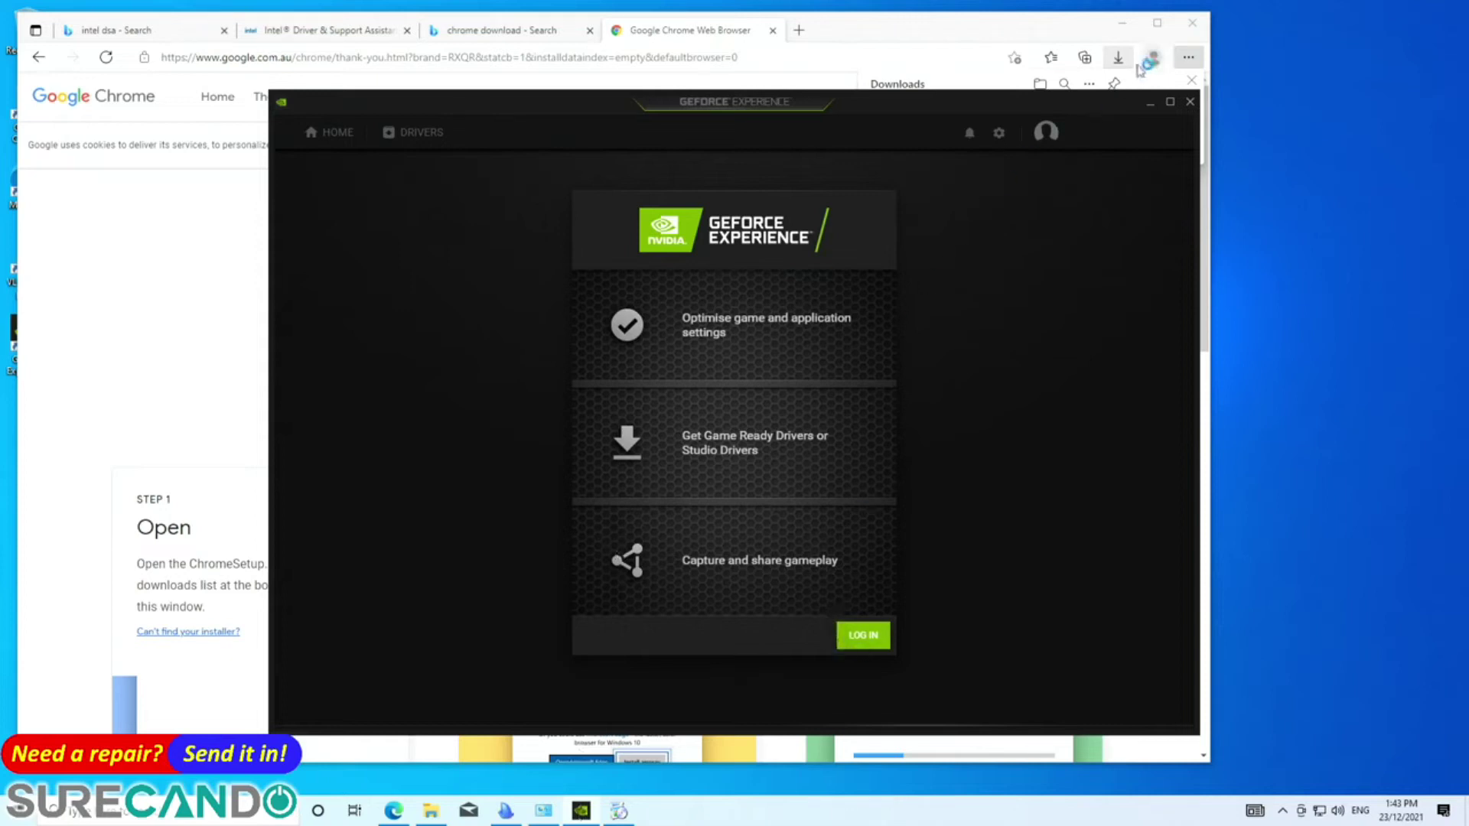
- Close the GeForce Experience window and bring the new Chrome welcome window into focus
left_click(1191, 102)
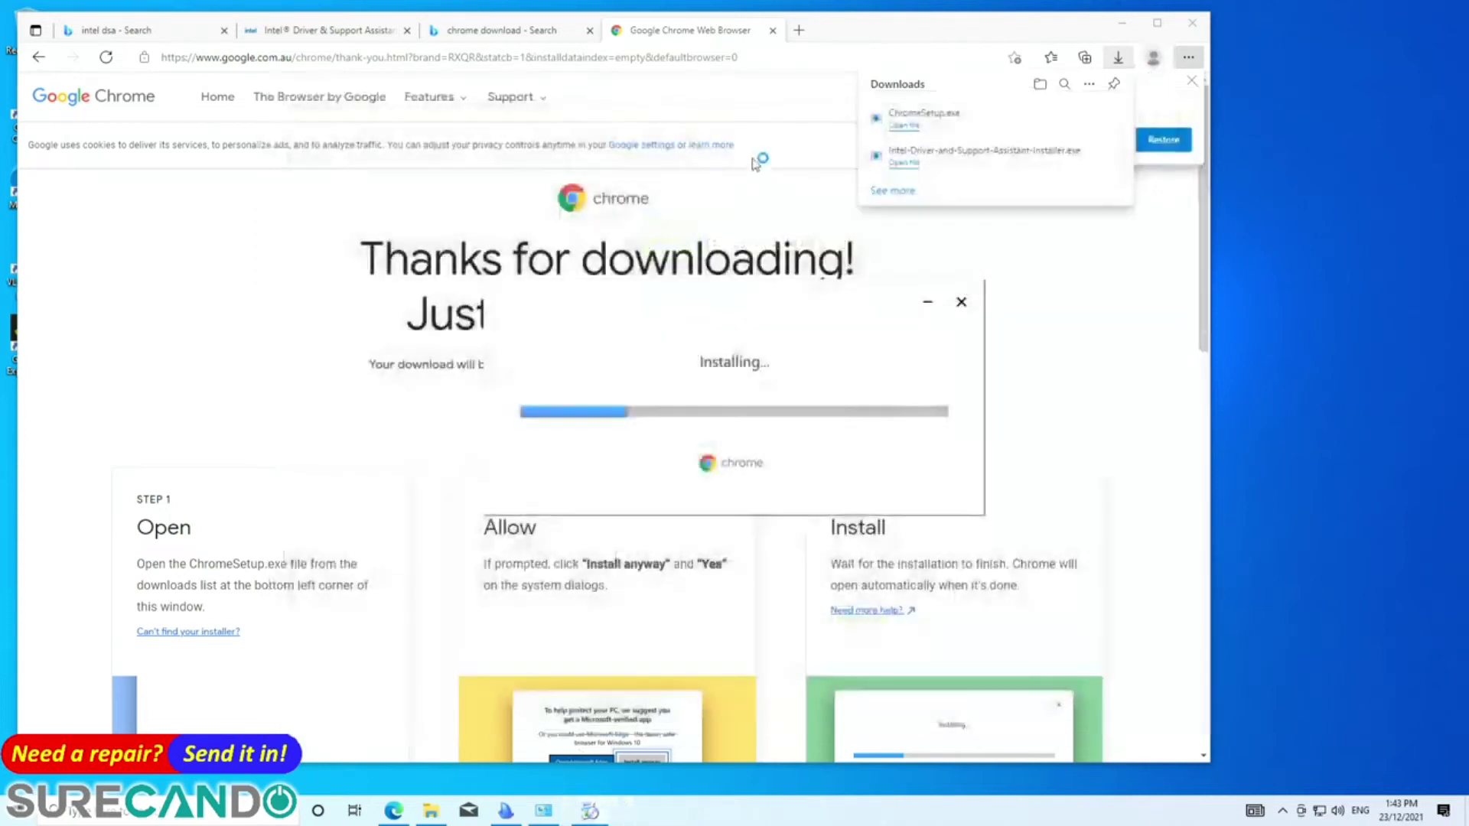
left_click(297, 31)
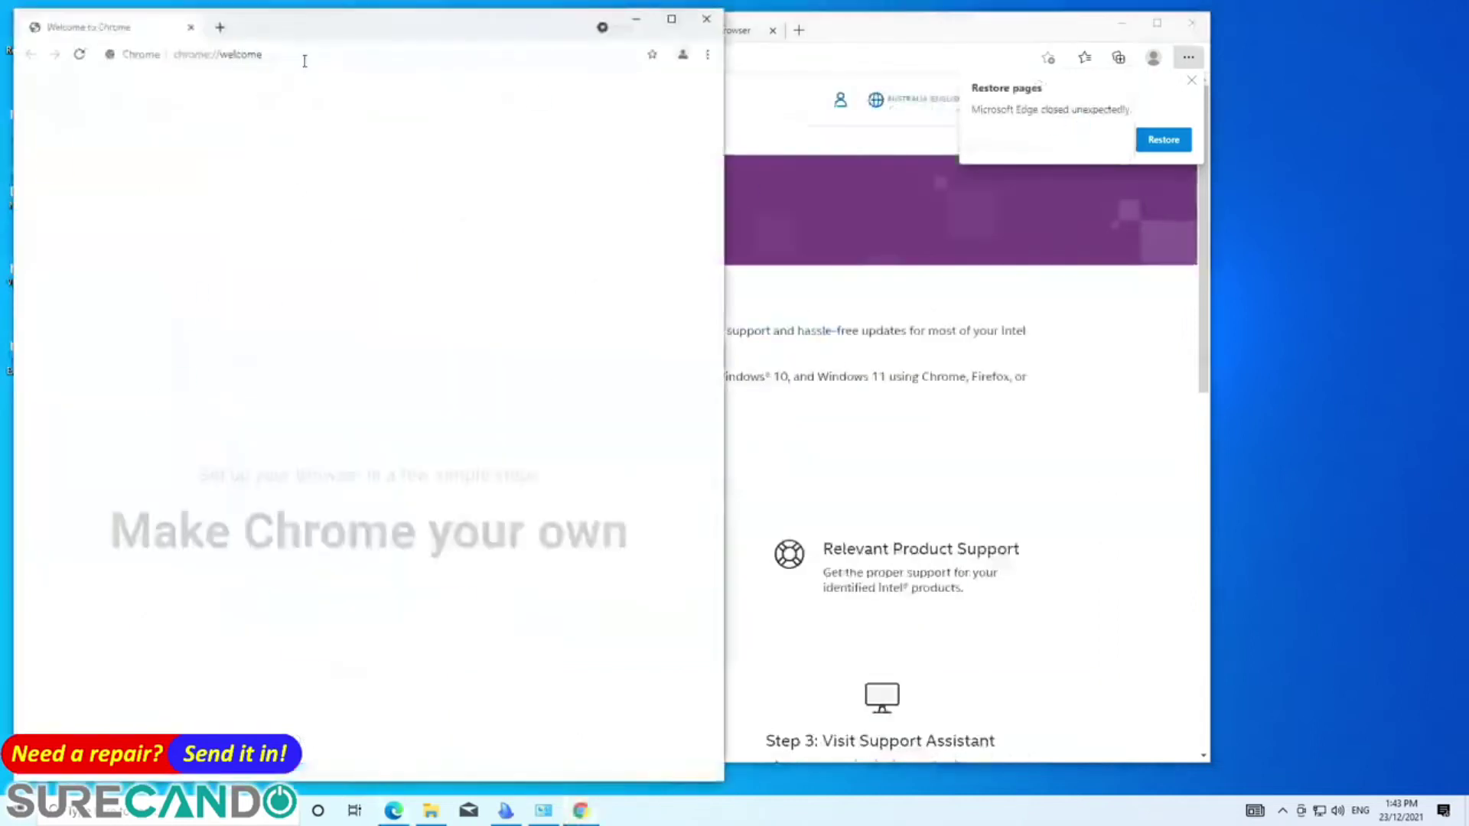
left_click(305, 55)
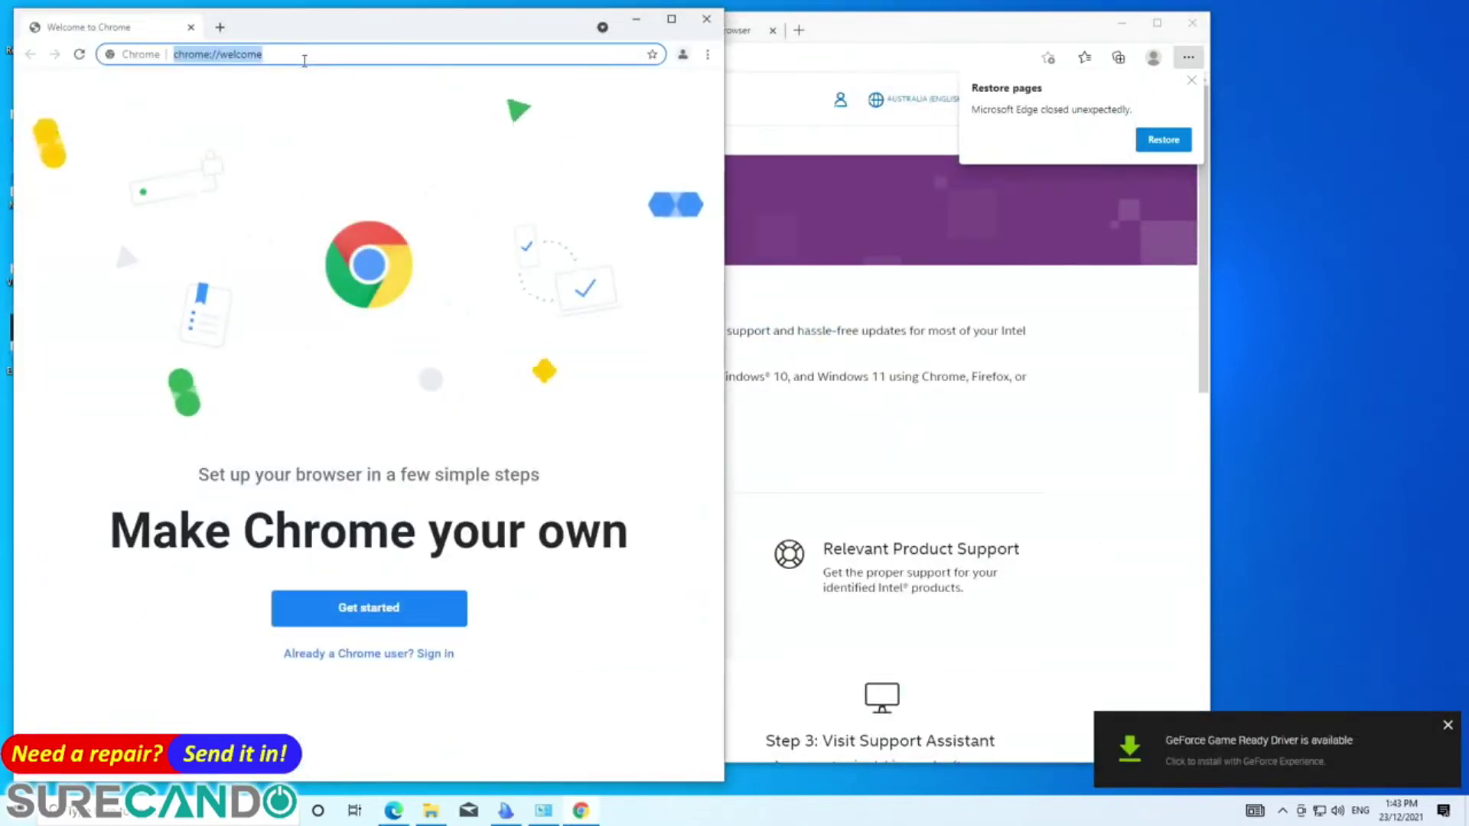
- Open the GeForce Game Ready Driver notification and dismiss the NVIDIA sign-in window without logging in
left_click(1105, 613)
left_click(1224, 726)
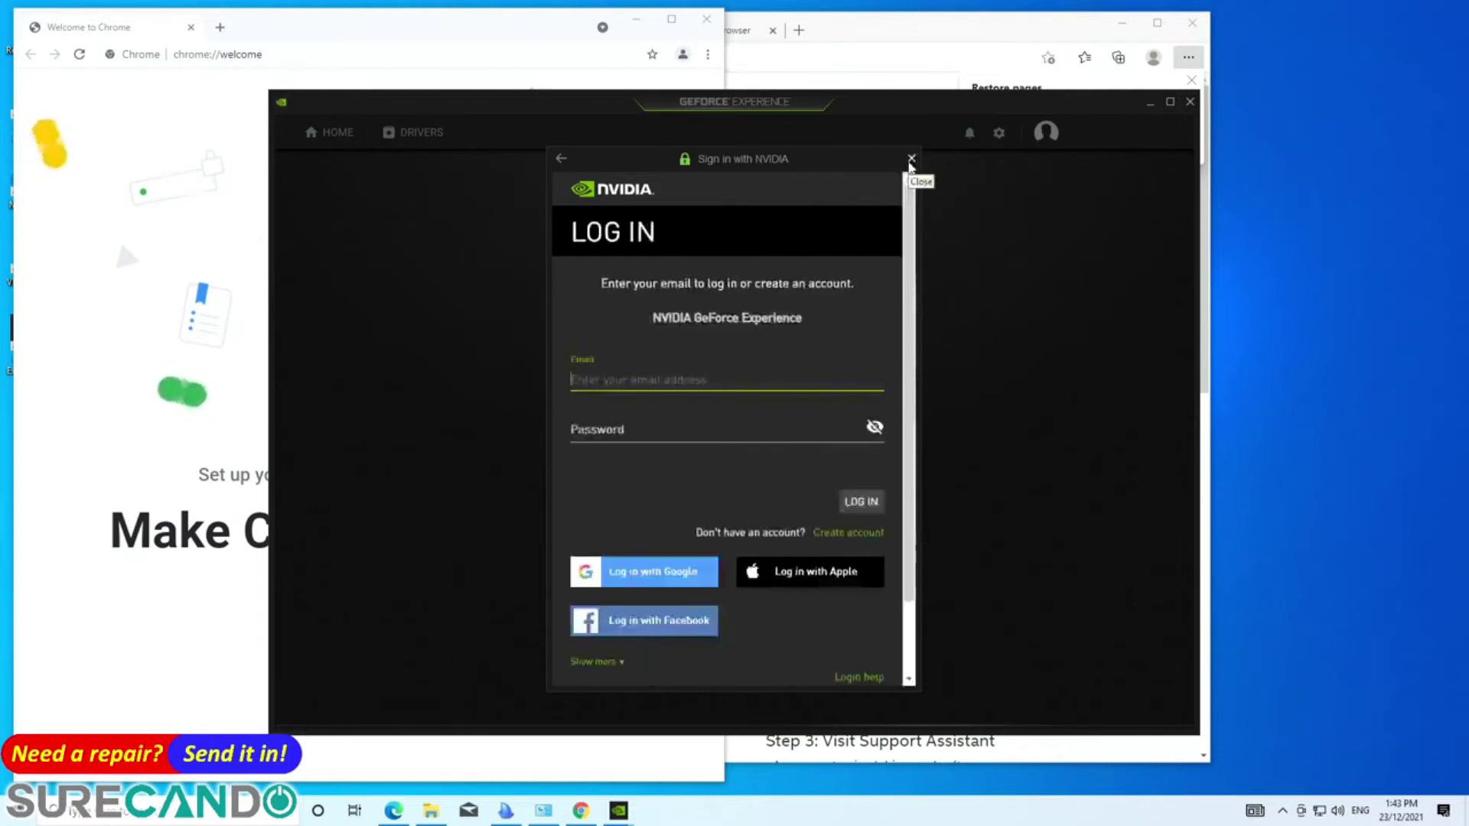
left_click(911, 159)
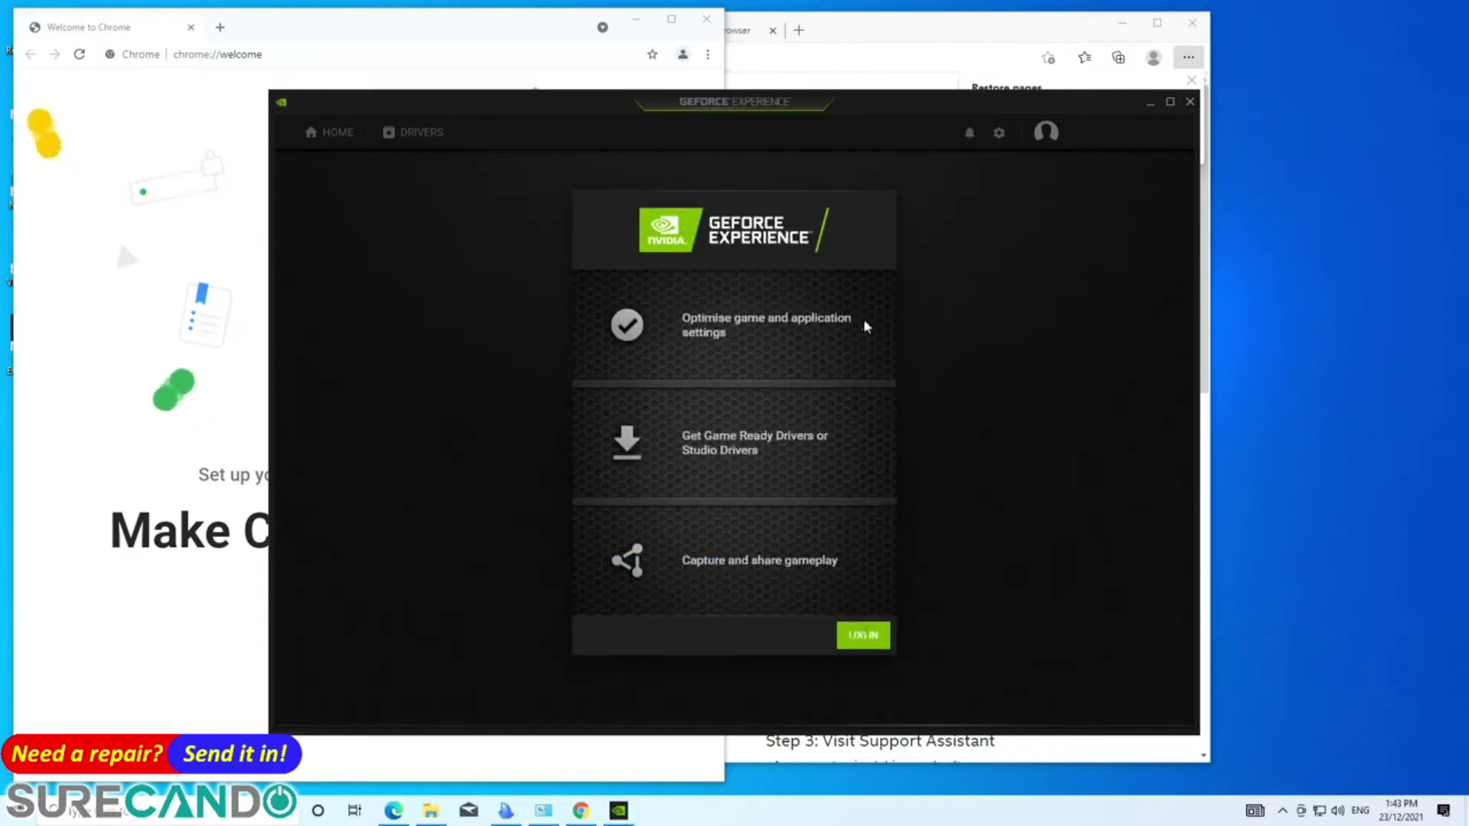
- Close the Chrome welcome window and search for "nvidia drivers" in Microsoft Edge
left_click(524, 47)
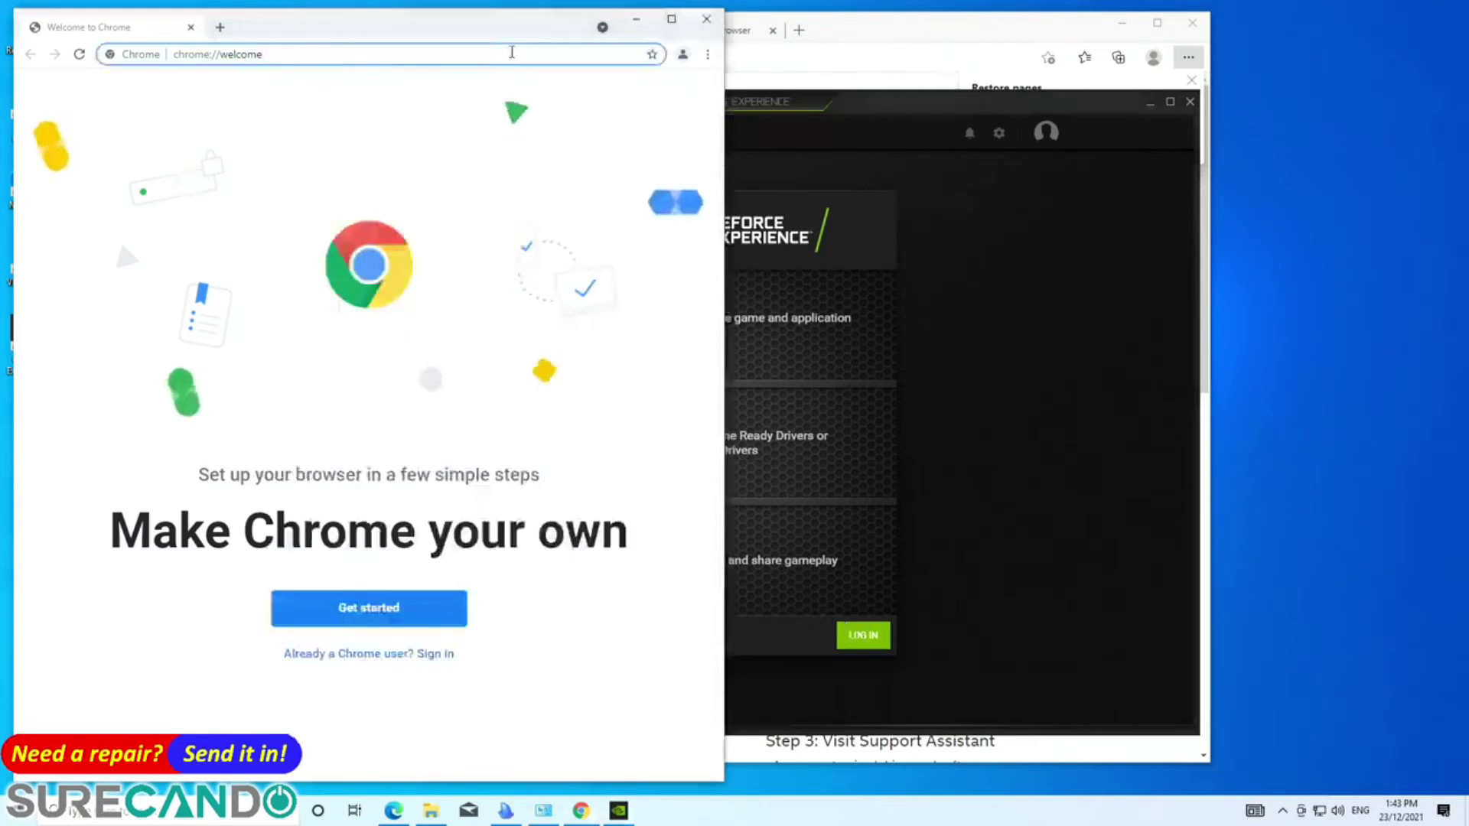
key("alt+F4")
left_click(511, 82)
left_click(519, 58)
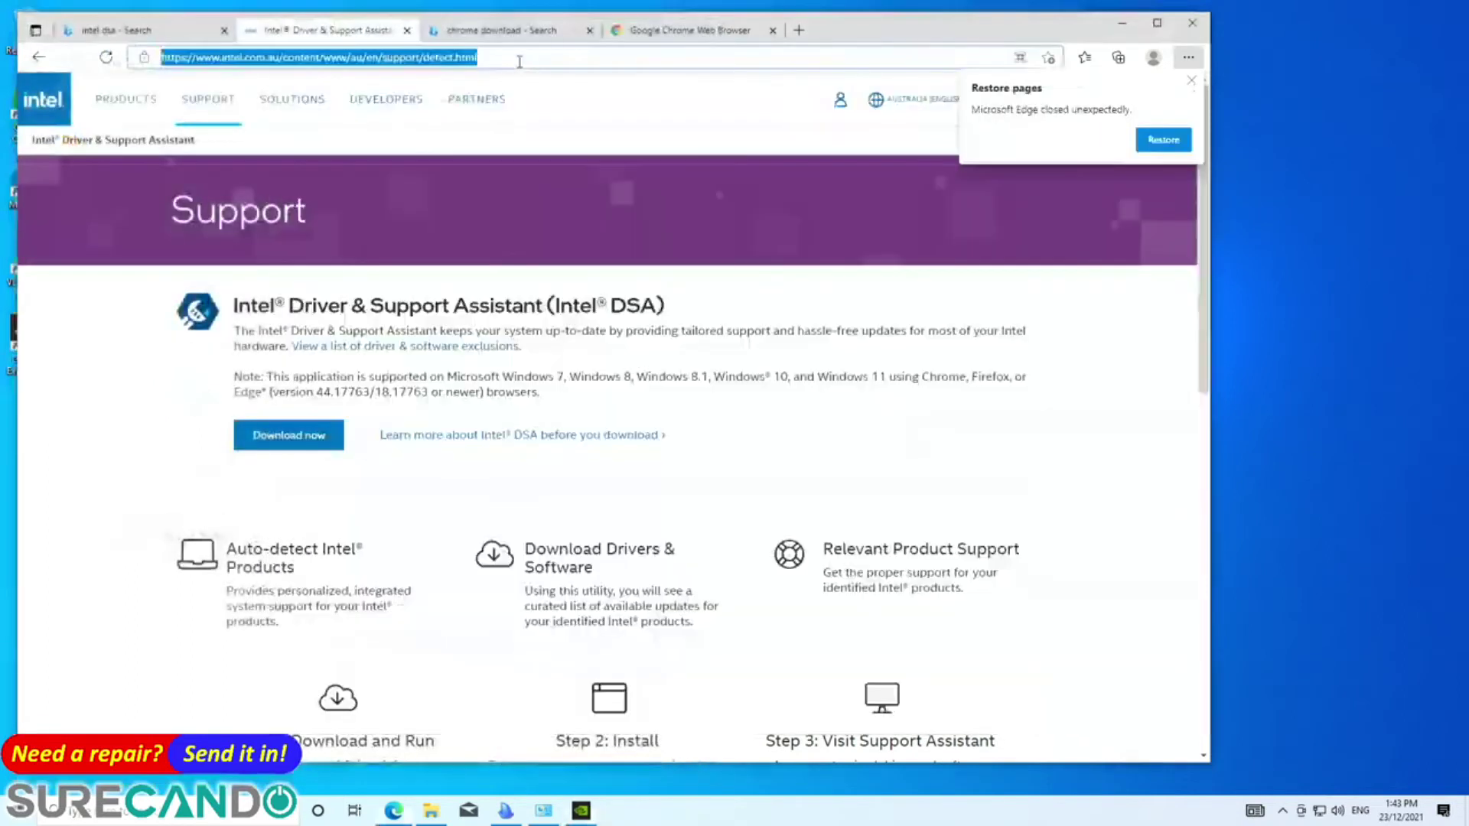
type("nvidia")
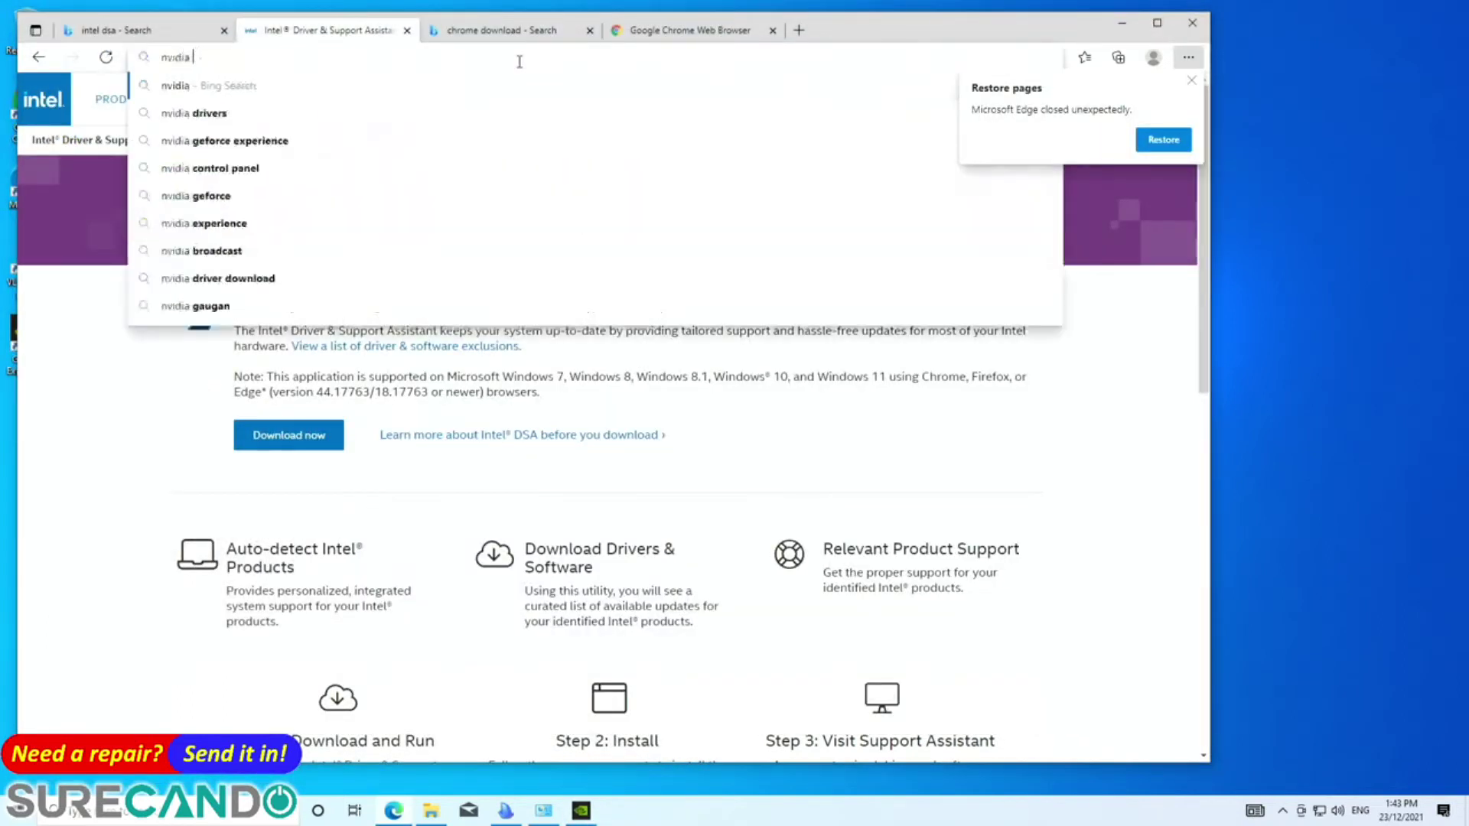
key("Down")
key("Return")
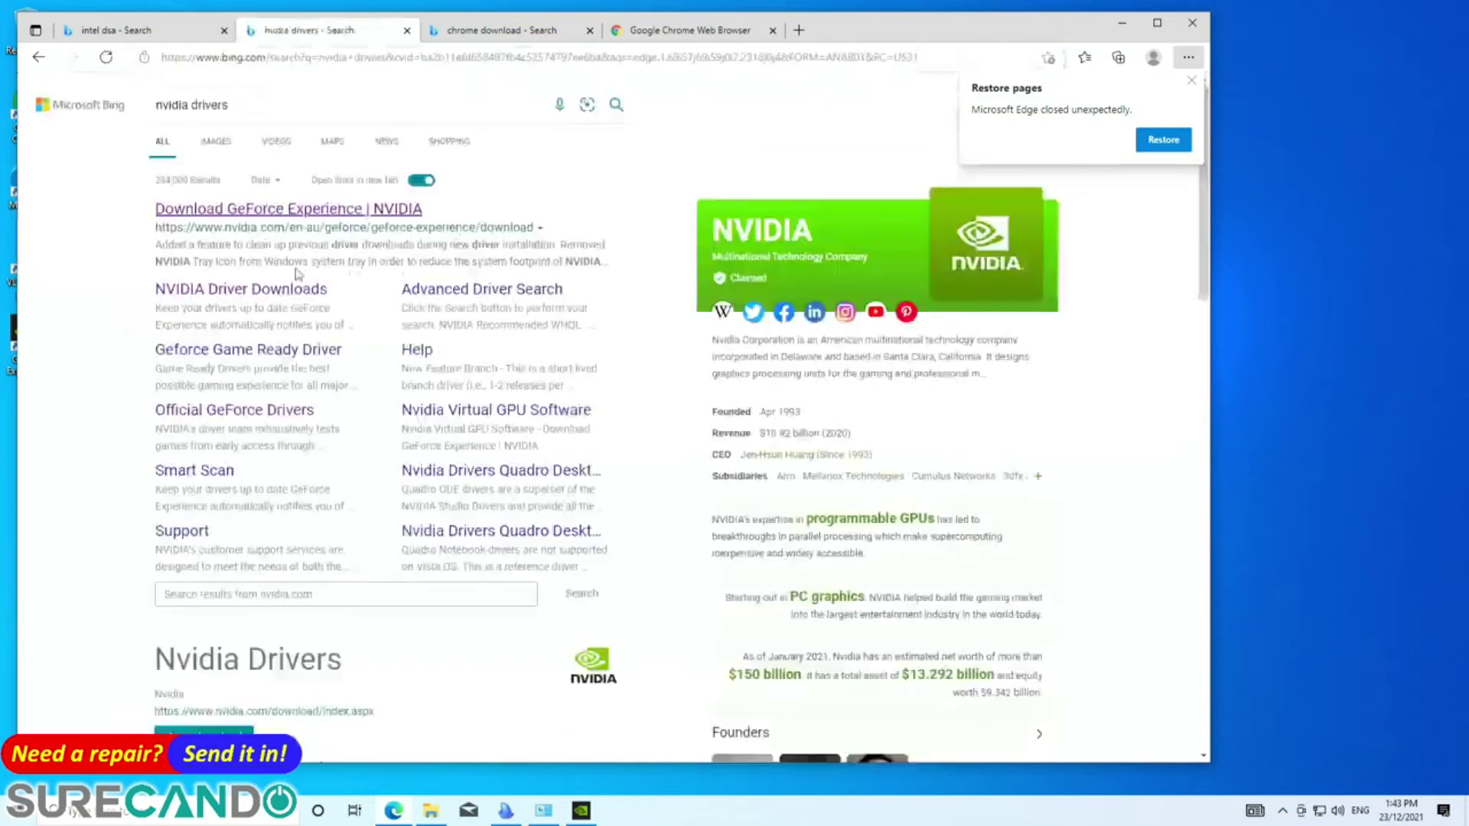
- Open the Download GeForce Experience result and go to the manual driver search on NVIDIA's drivers page
left_click(280, 211)
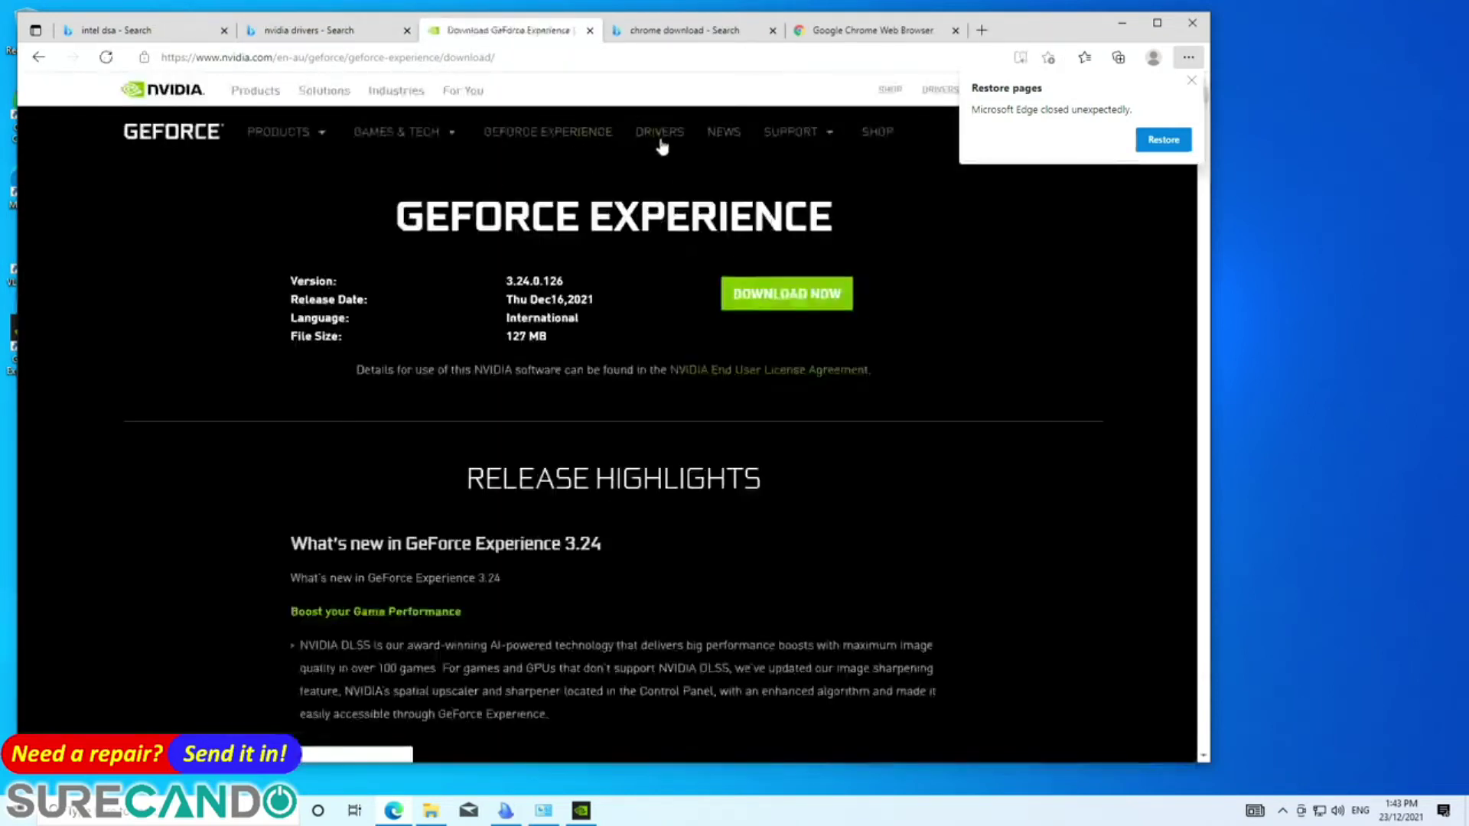
left_click(661, 140)
scroll(593, 497, "down", 4)
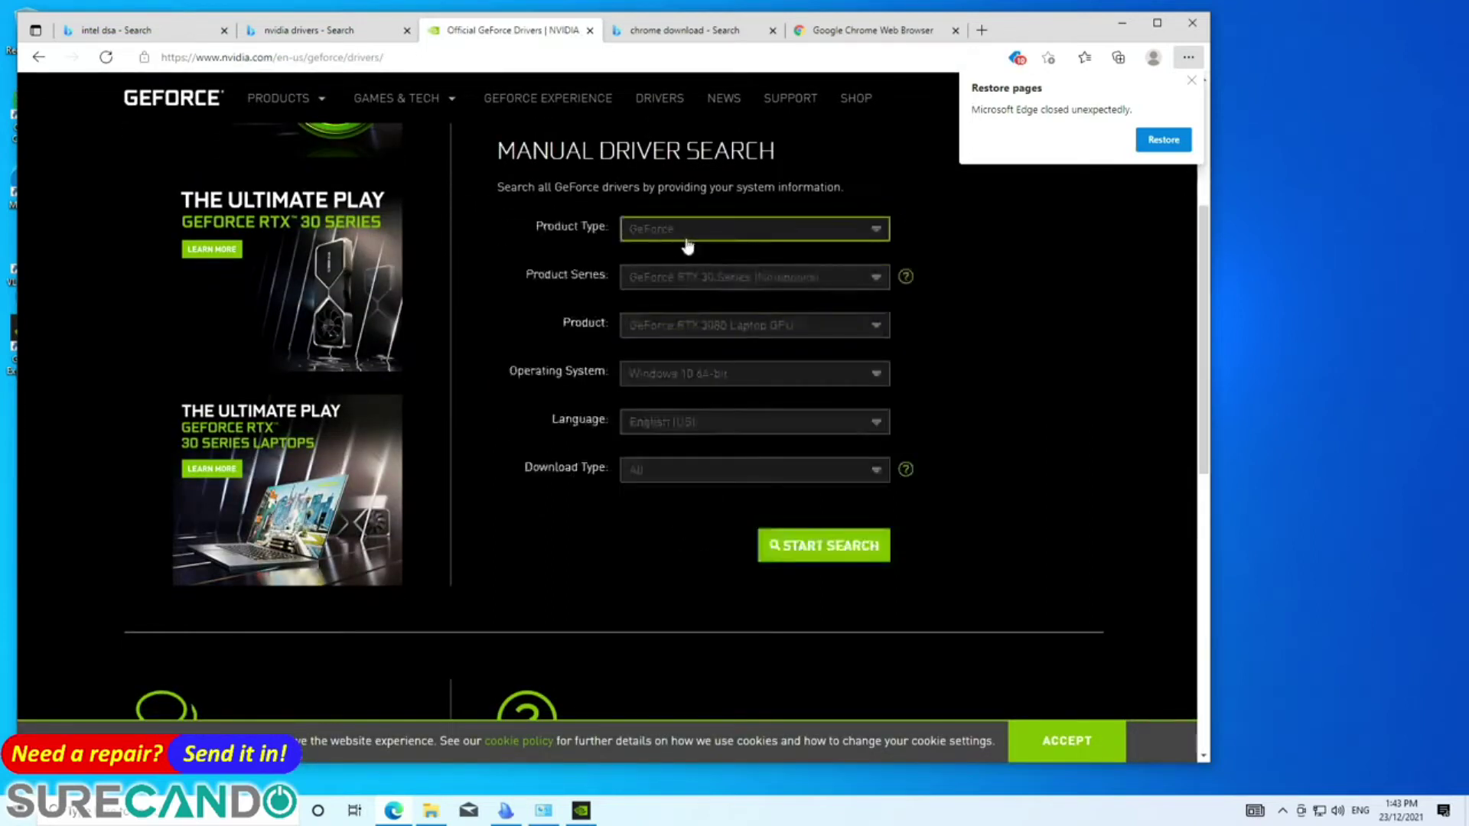
- Set the manual driver search to GeForce 10 Series and GeForce GT 1030, and start the search
left_click(696, 278)
scroll(723, 428, "up", 2)
scroll(714, 535, "down", 2)
left_click(714, 564)
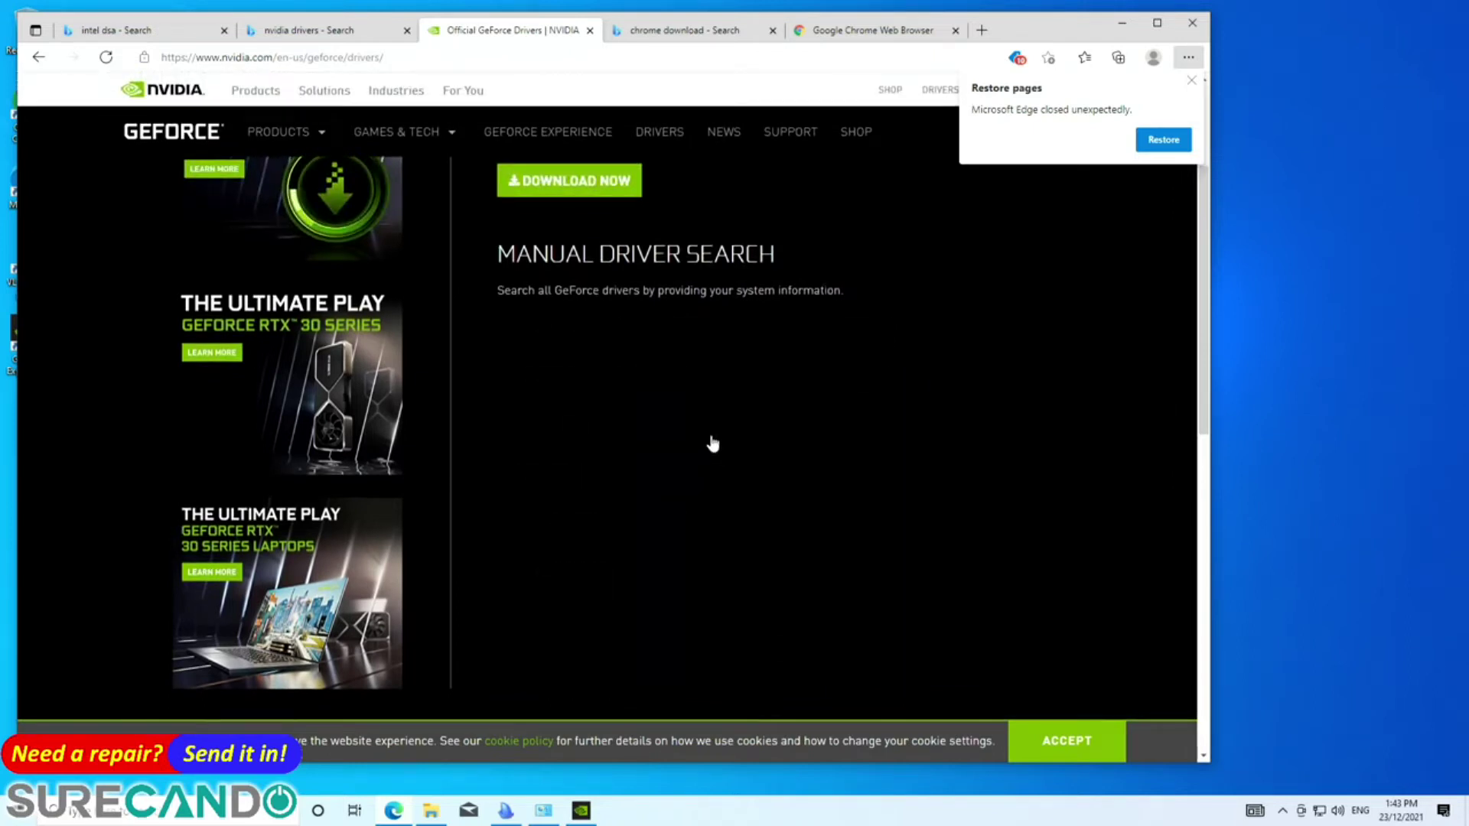
left_click(710, 430)
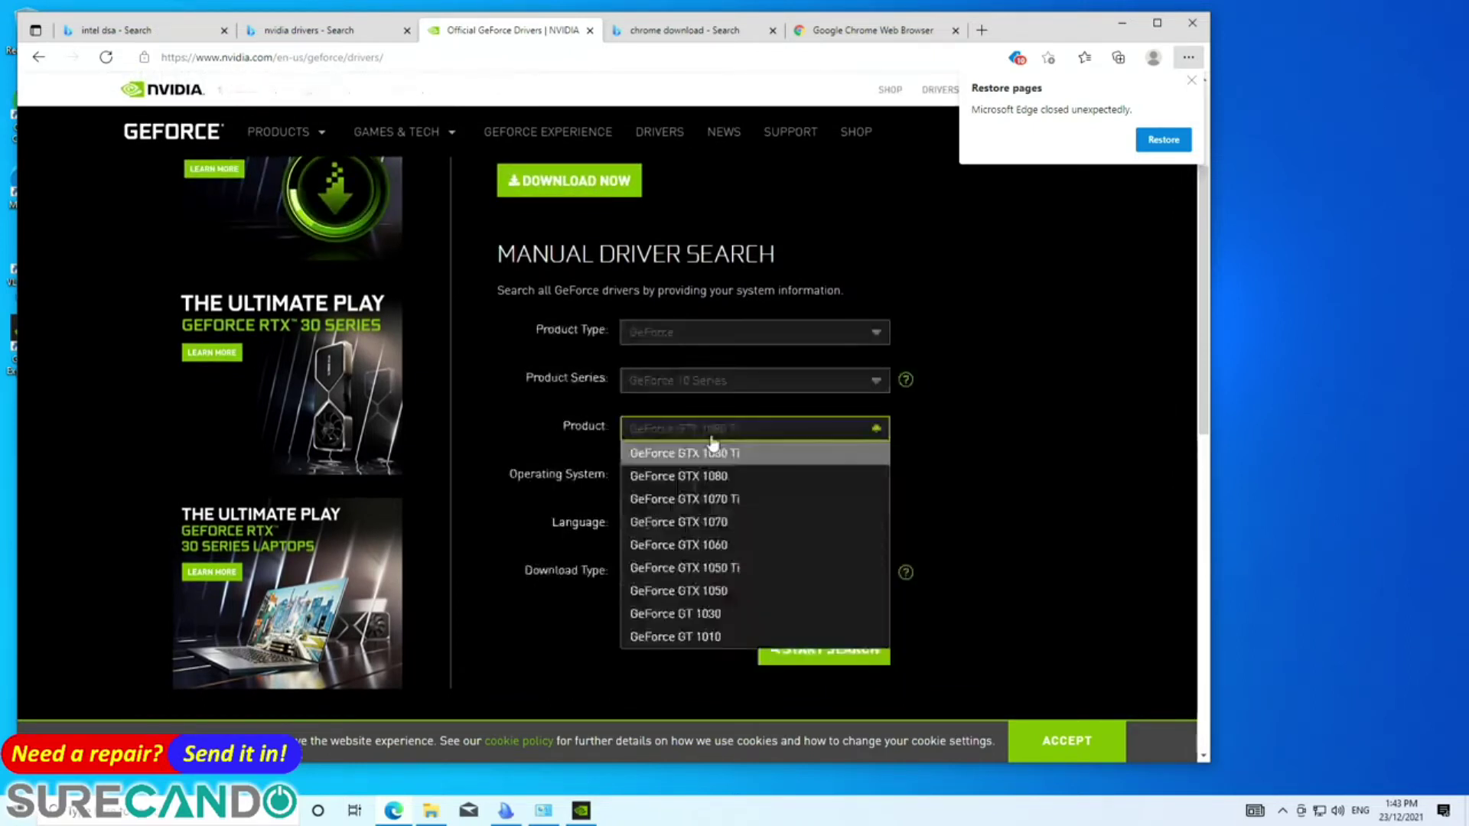
left_click(707, 613)
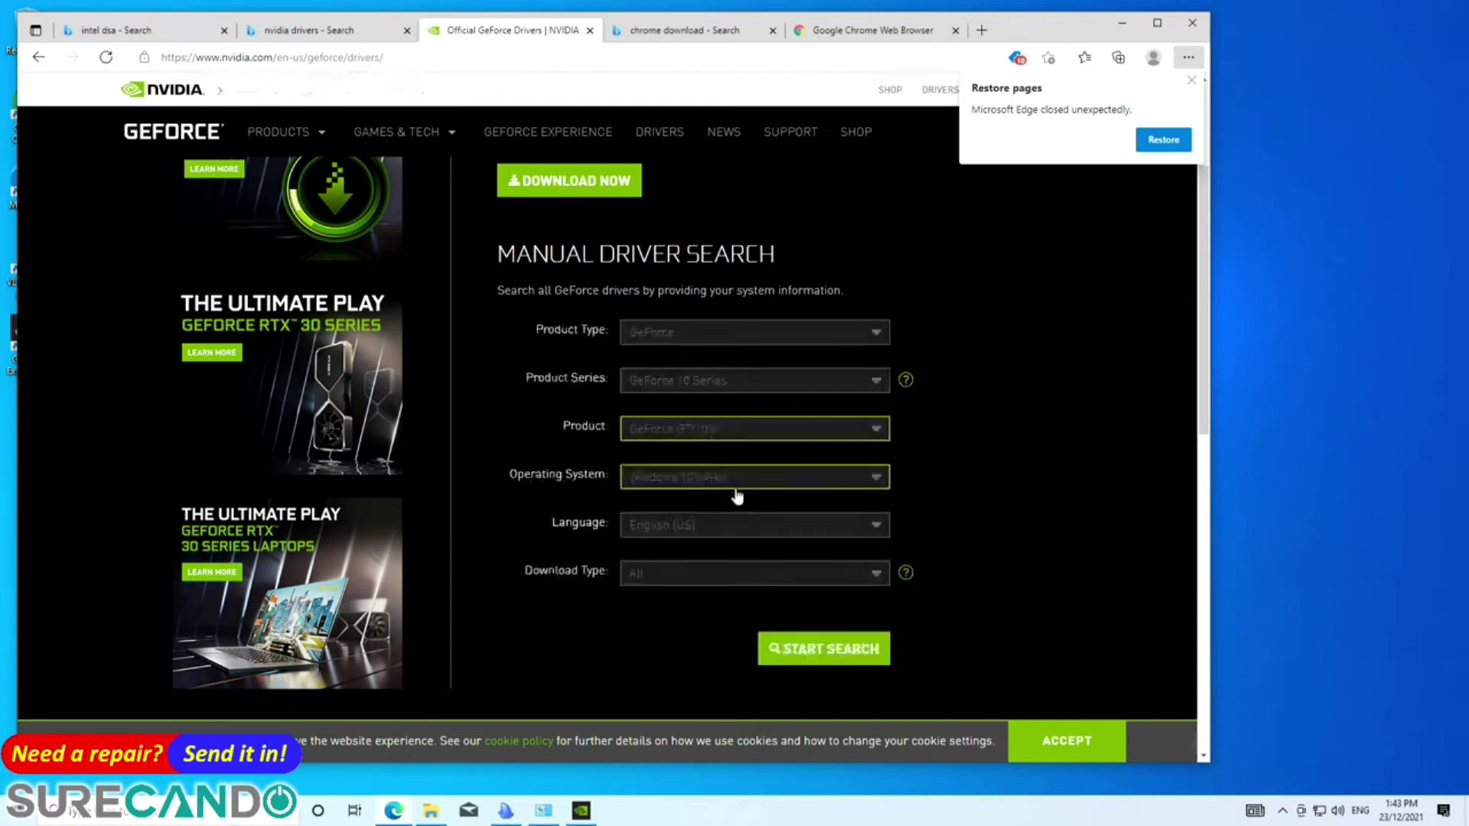
left_click(794, 649)
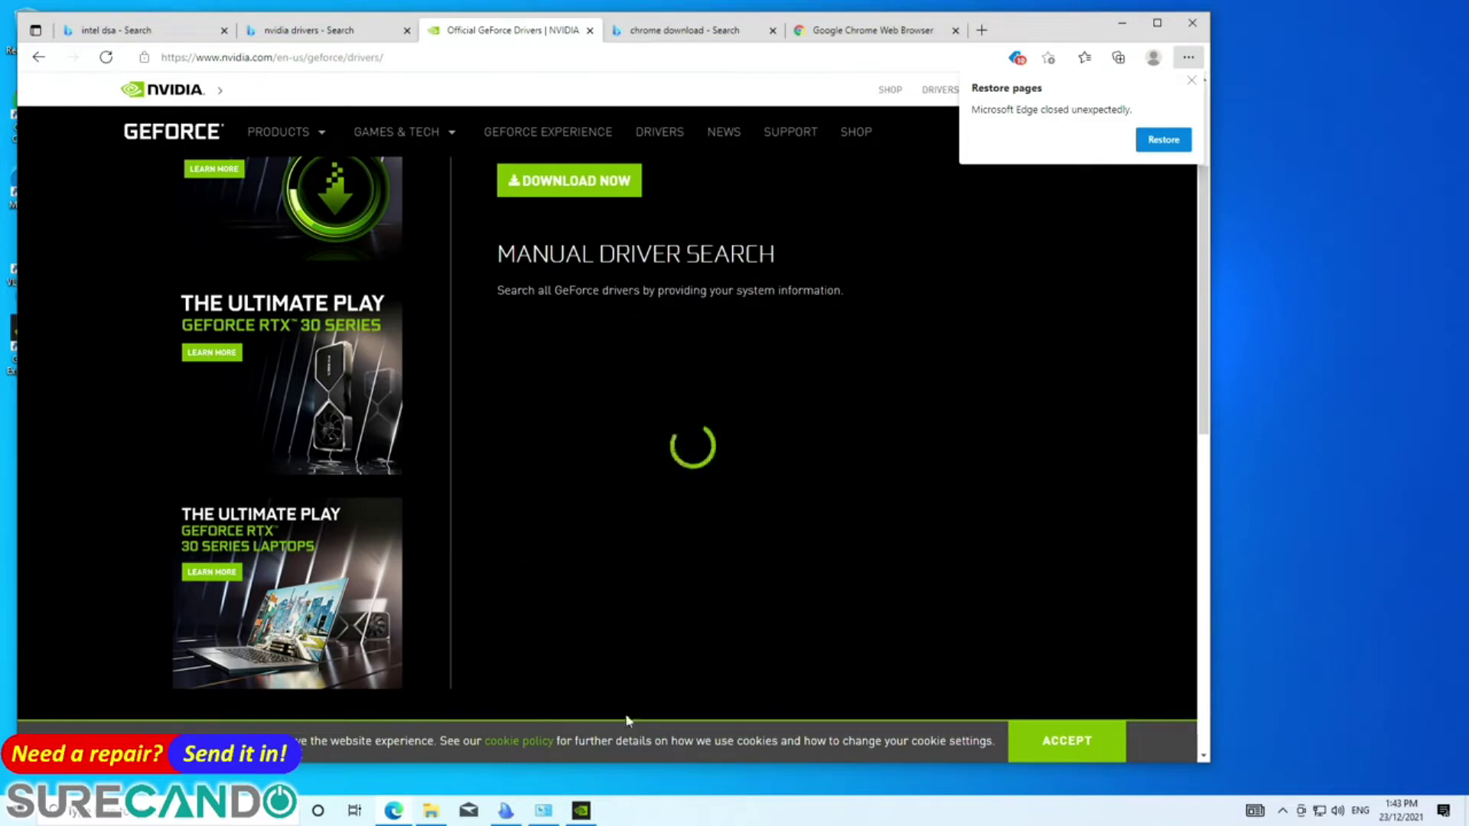
- Close the finished Ninite installer and search for "msi b650m" in the Chrome download search tab of Edge
left_click(528, 800)
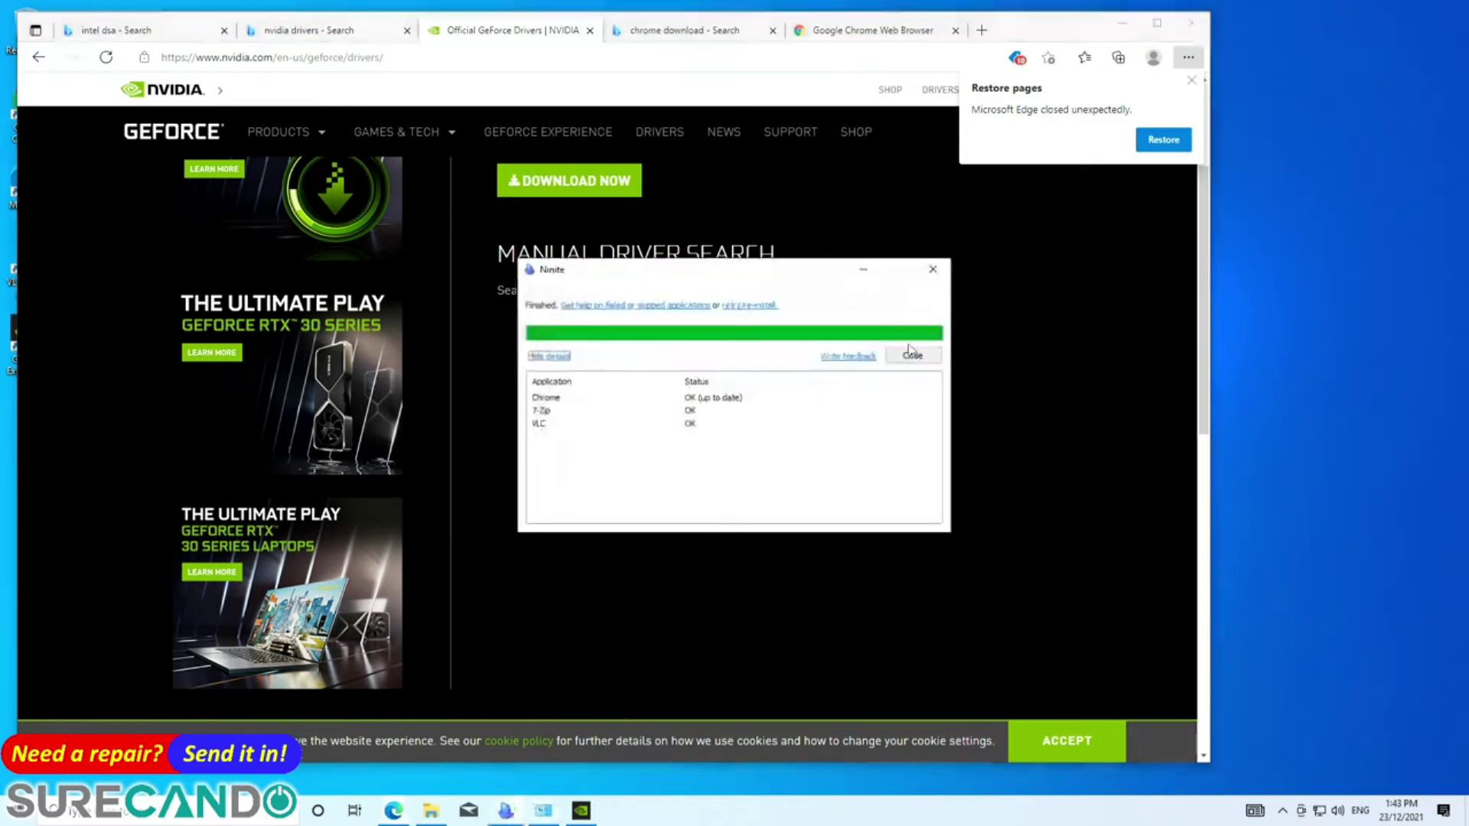
left_click(911, 354)
left_click(627, 30)
left_click(616, 57)
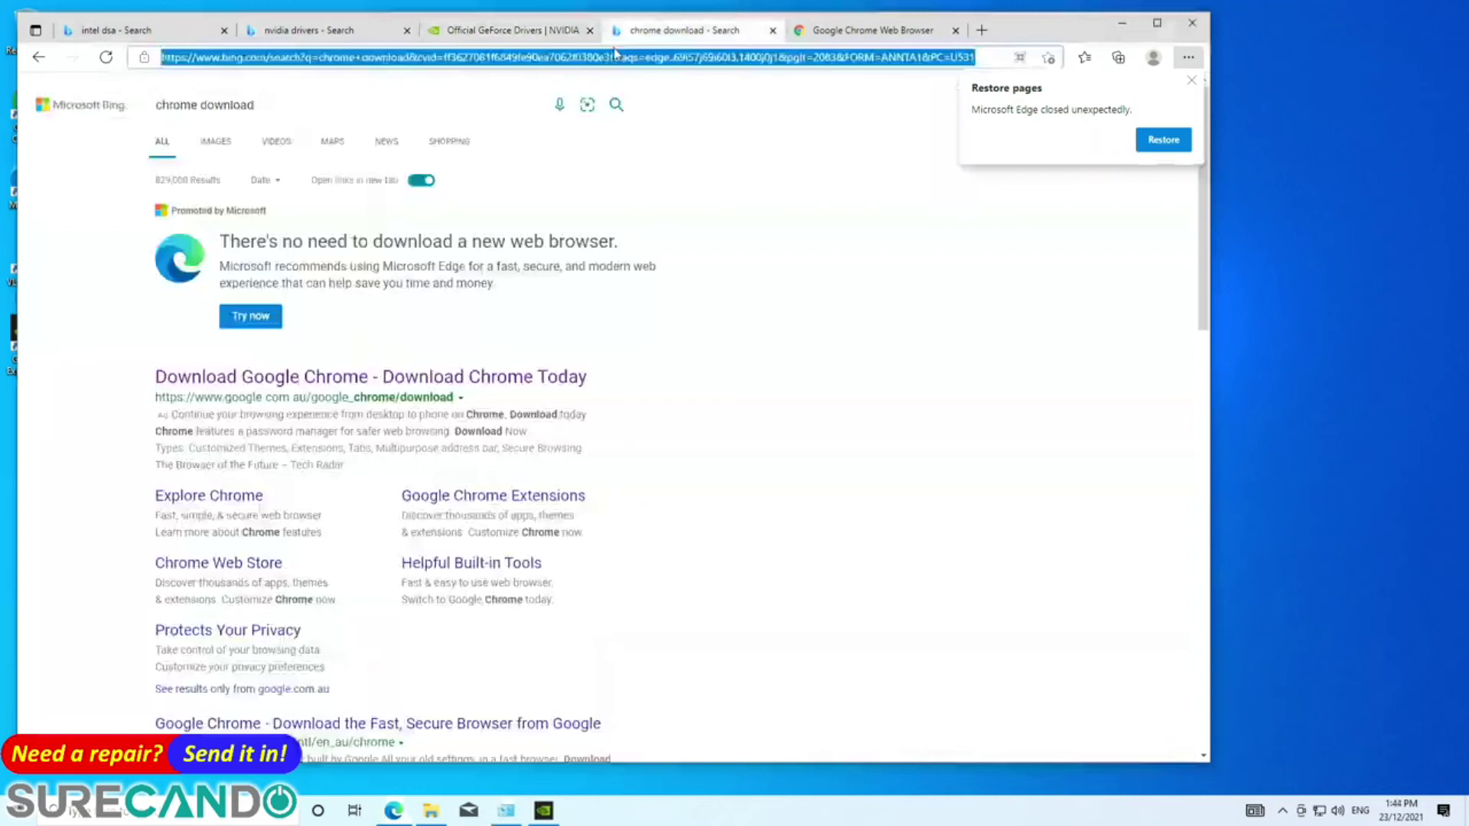
type("m")
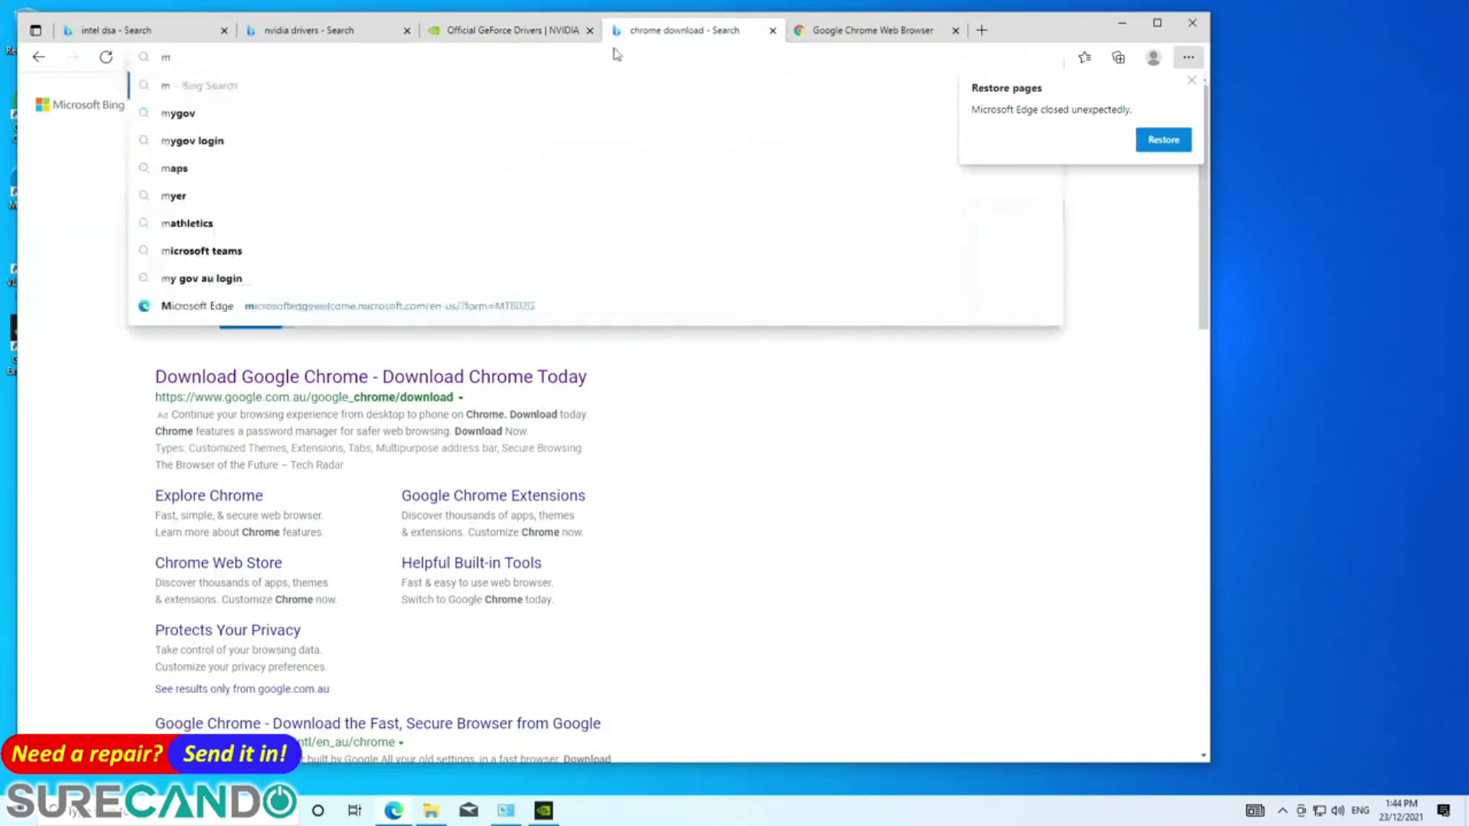
type("si b650m")
key("Return")
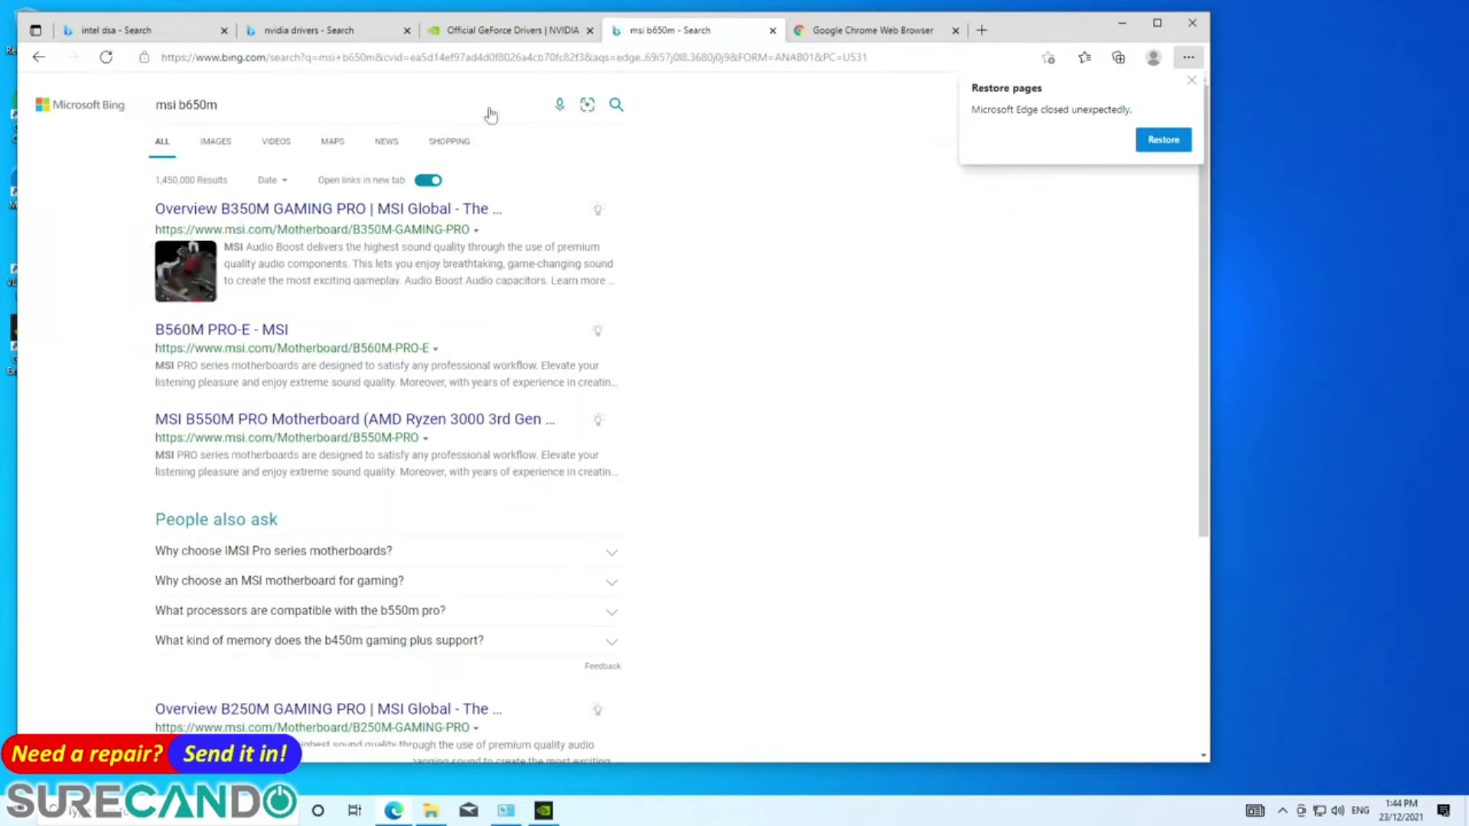
- Open the MSI B350M GAMING PRO result, dismiss its prompts and show its support page in a maximized window
left_click(295, 209)
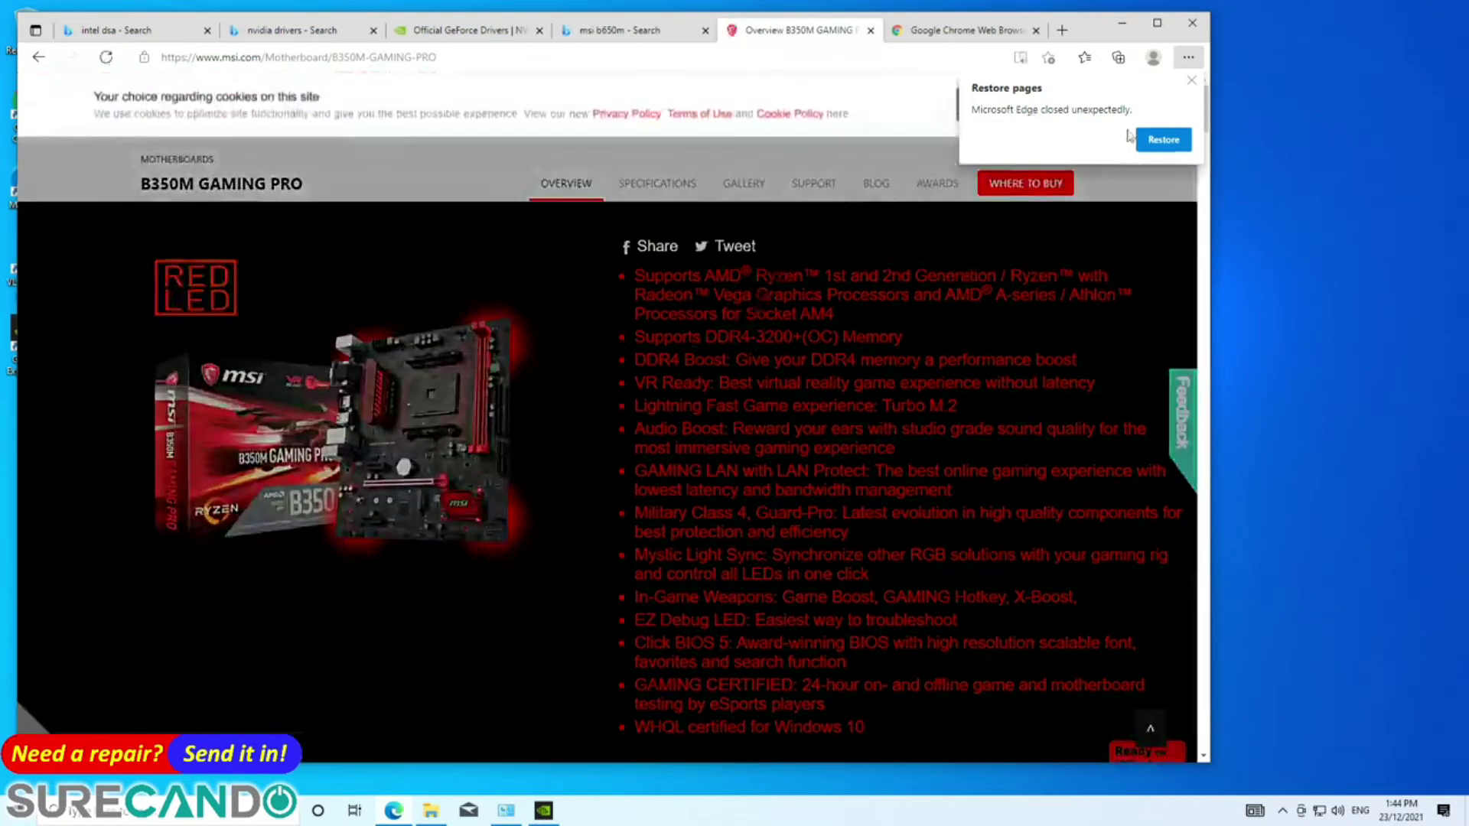
left_click(1191, 80)
left_click(991, 107)
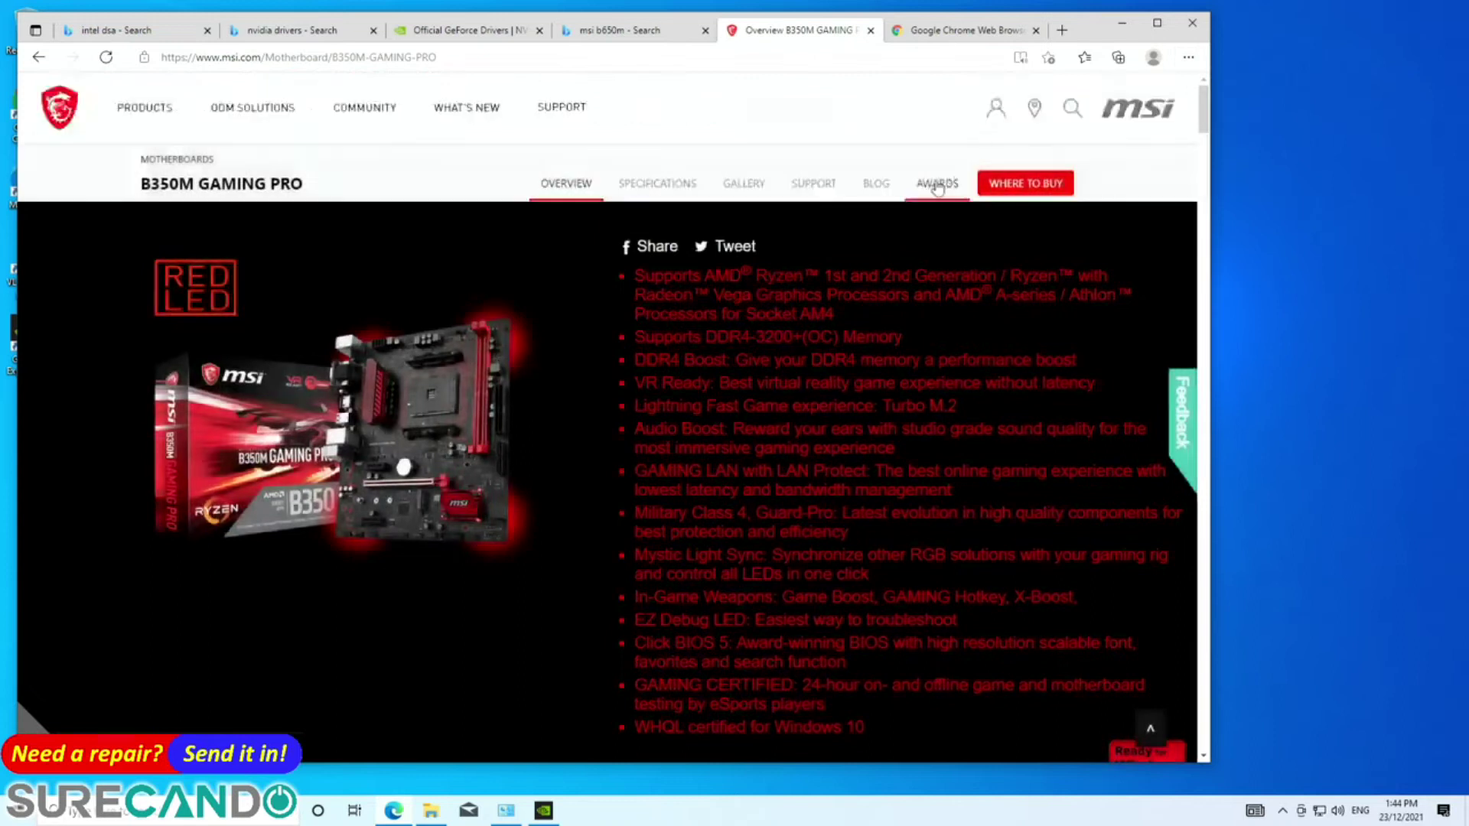
left_click(805, 191)
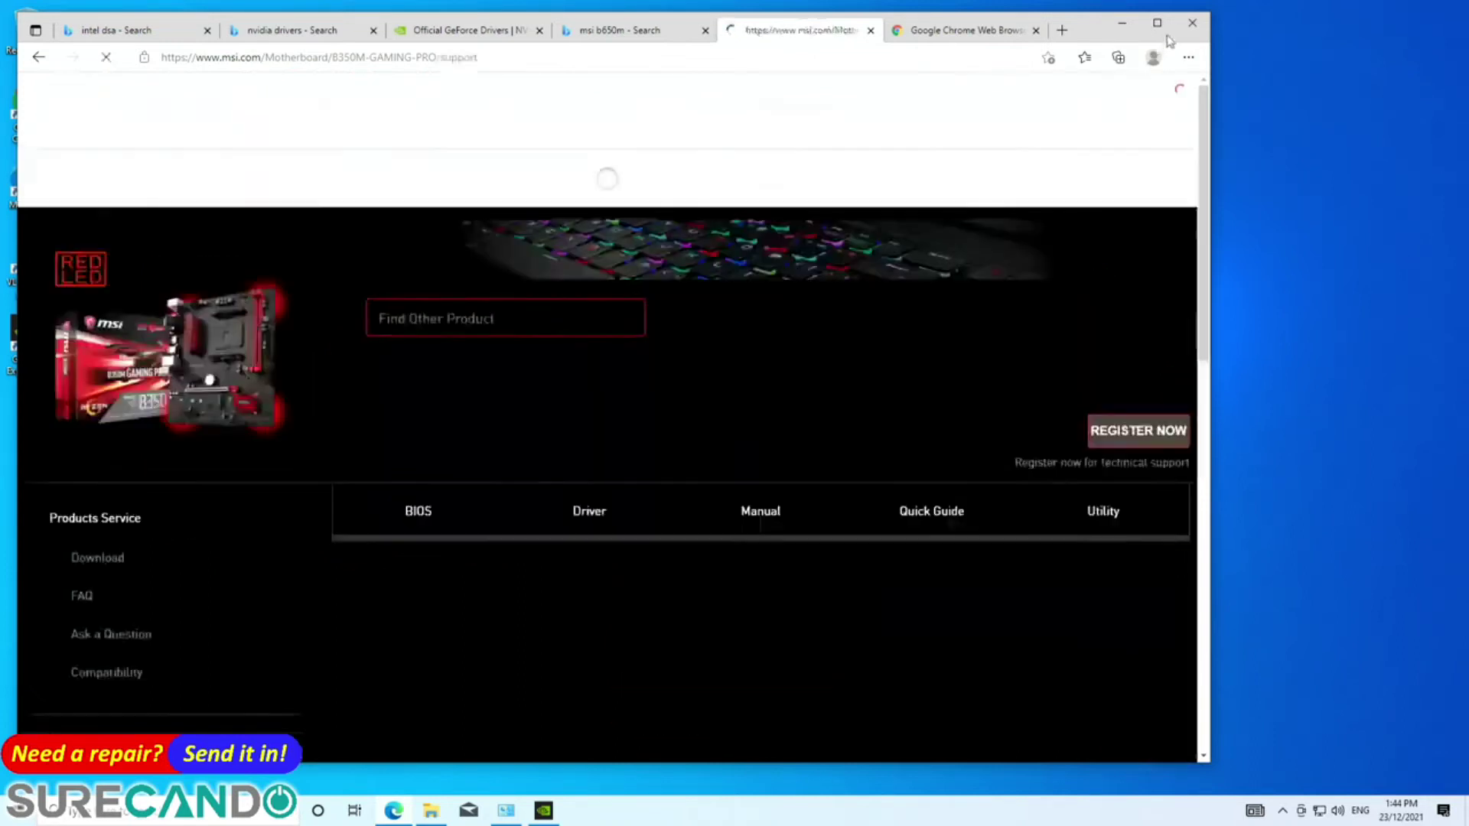
key("super+Up")
- List the B350M GAMING PRO utilities for Win10 64 and download Command Center 3.0.1.02
left_click(719, 499)
left_click(1140, 492)
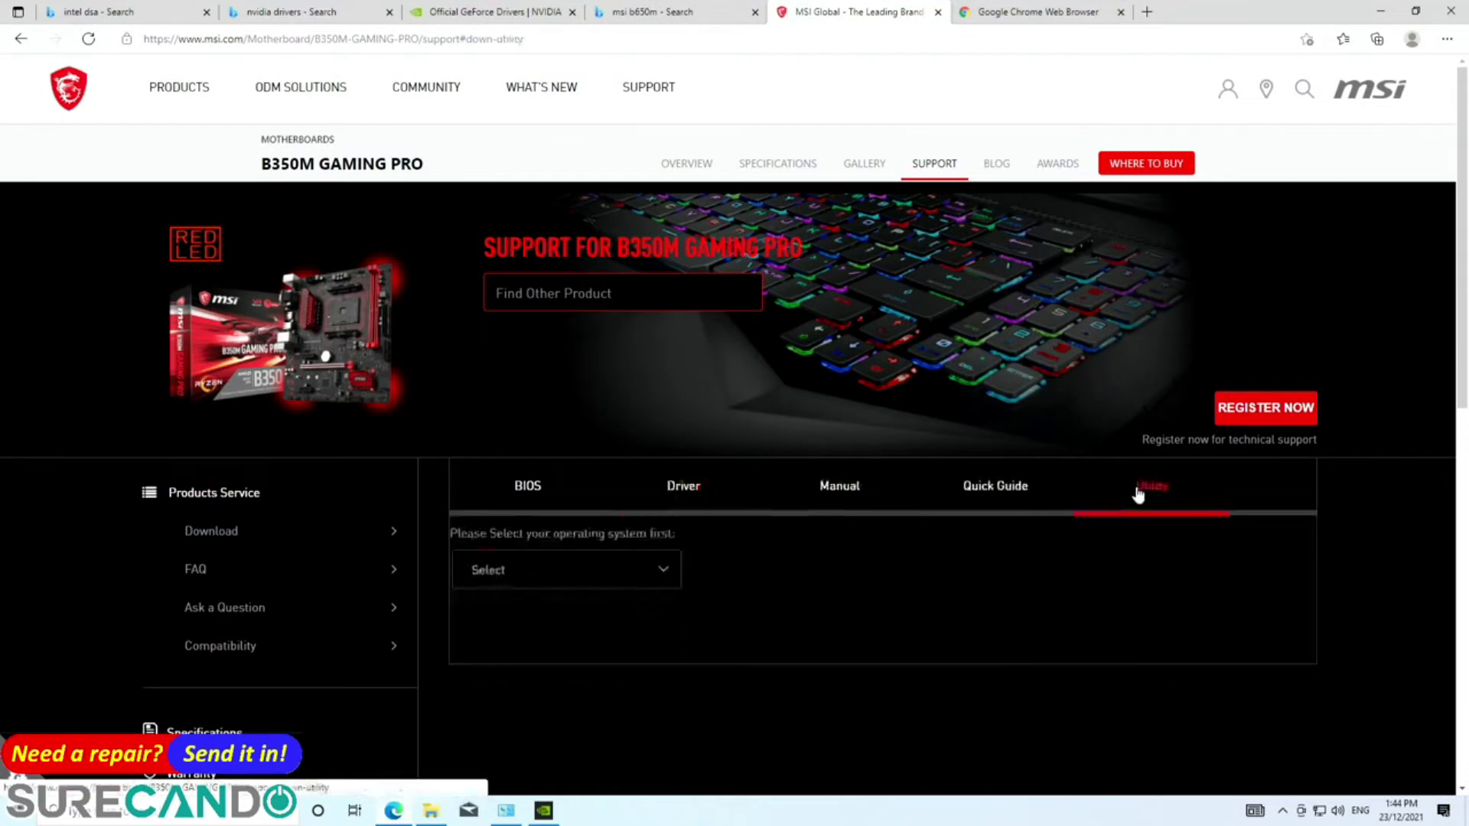
left_click(600, 570)
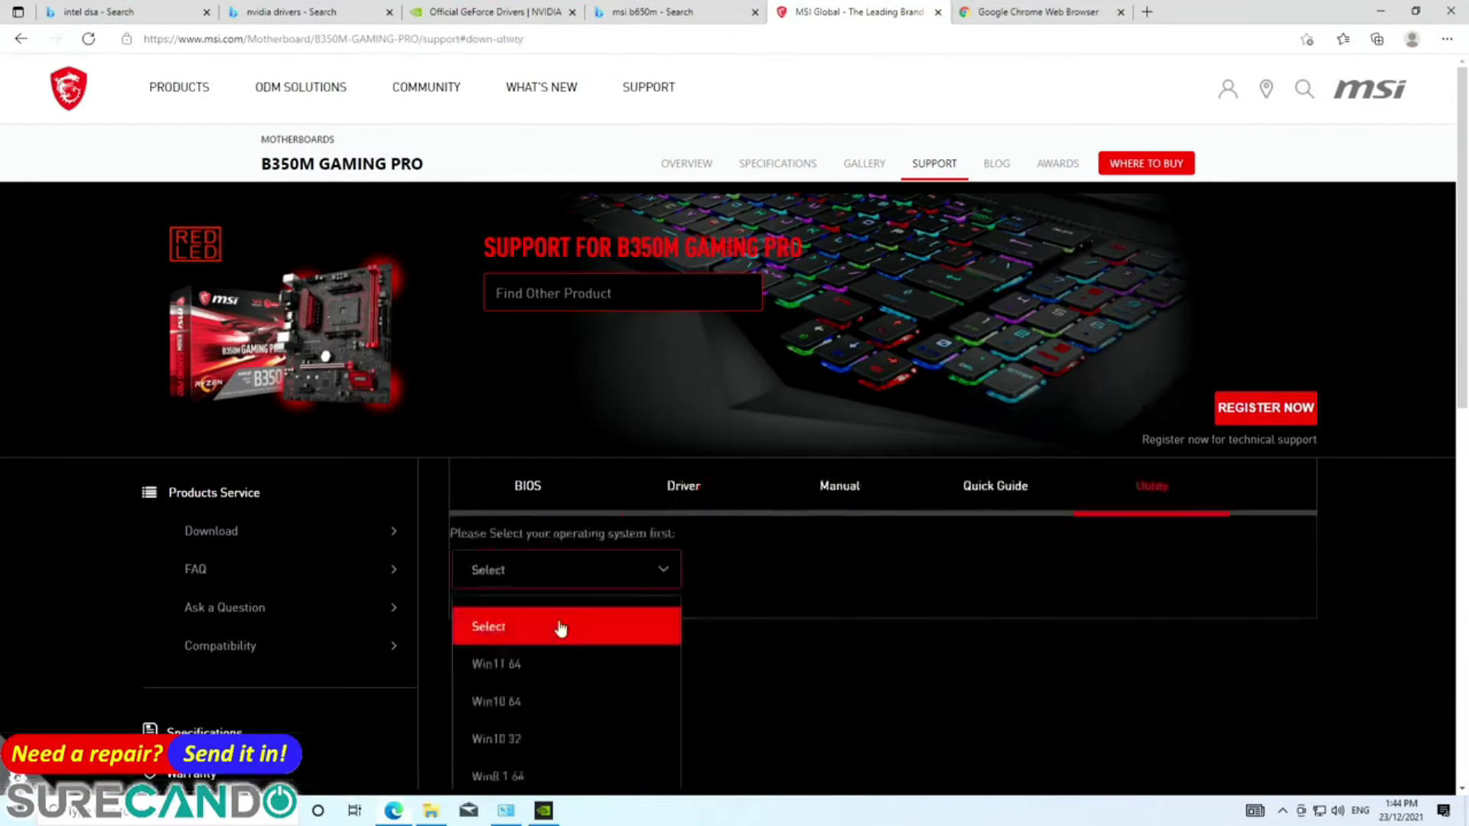
left_click(551, 699)
scroll(764, 614, "down", 3)
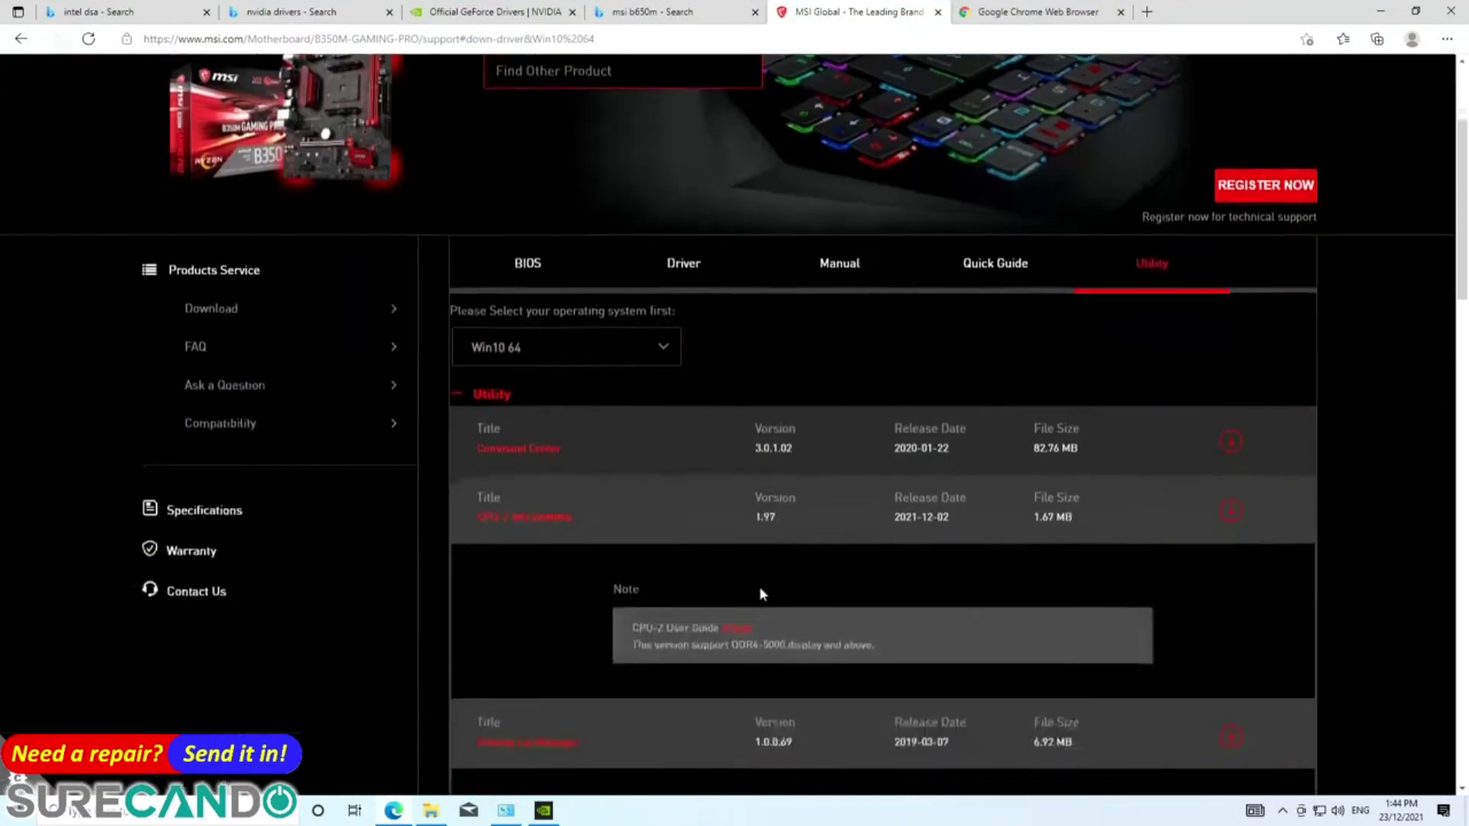
left_click(1233, 442)
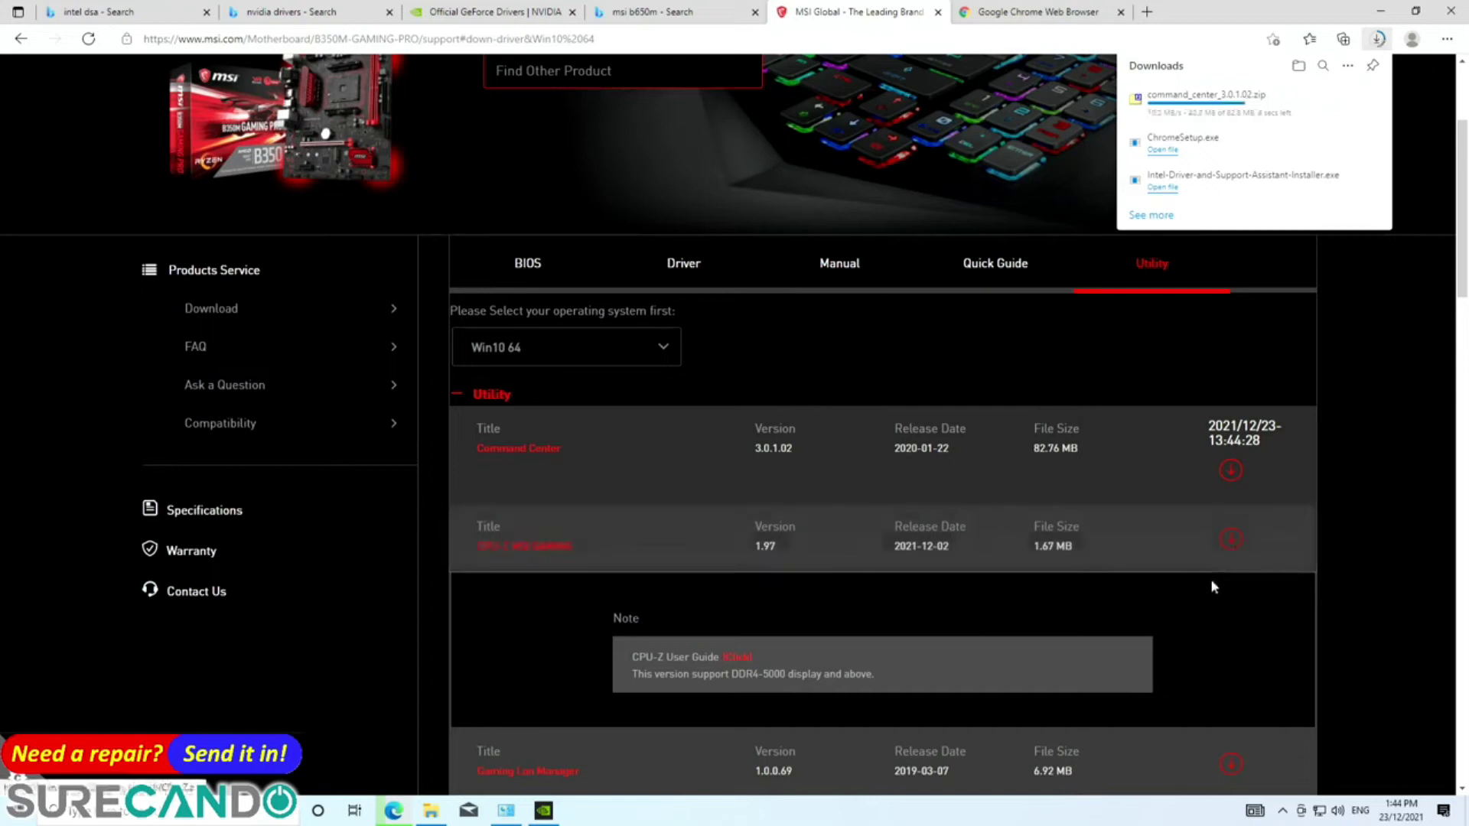
- Download the Live Update 6 utility, version 6.2.0.74, from the MSI utility list
scroll(1210, 578, "up", 3)
scroll(1210, 578, "down", 6)
scroll(1224, 566, "down", 4)
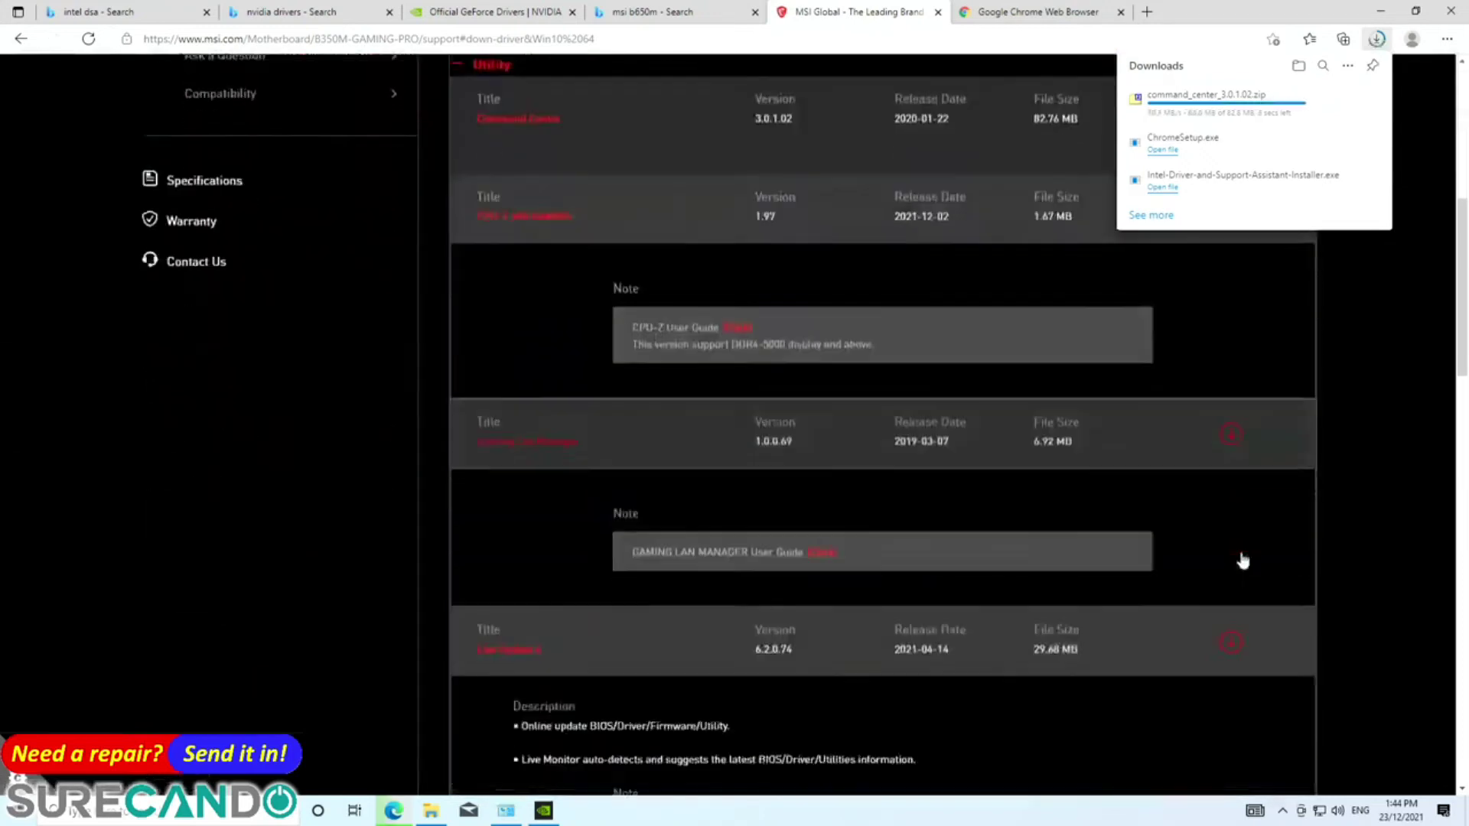
left_click(1232, 421)
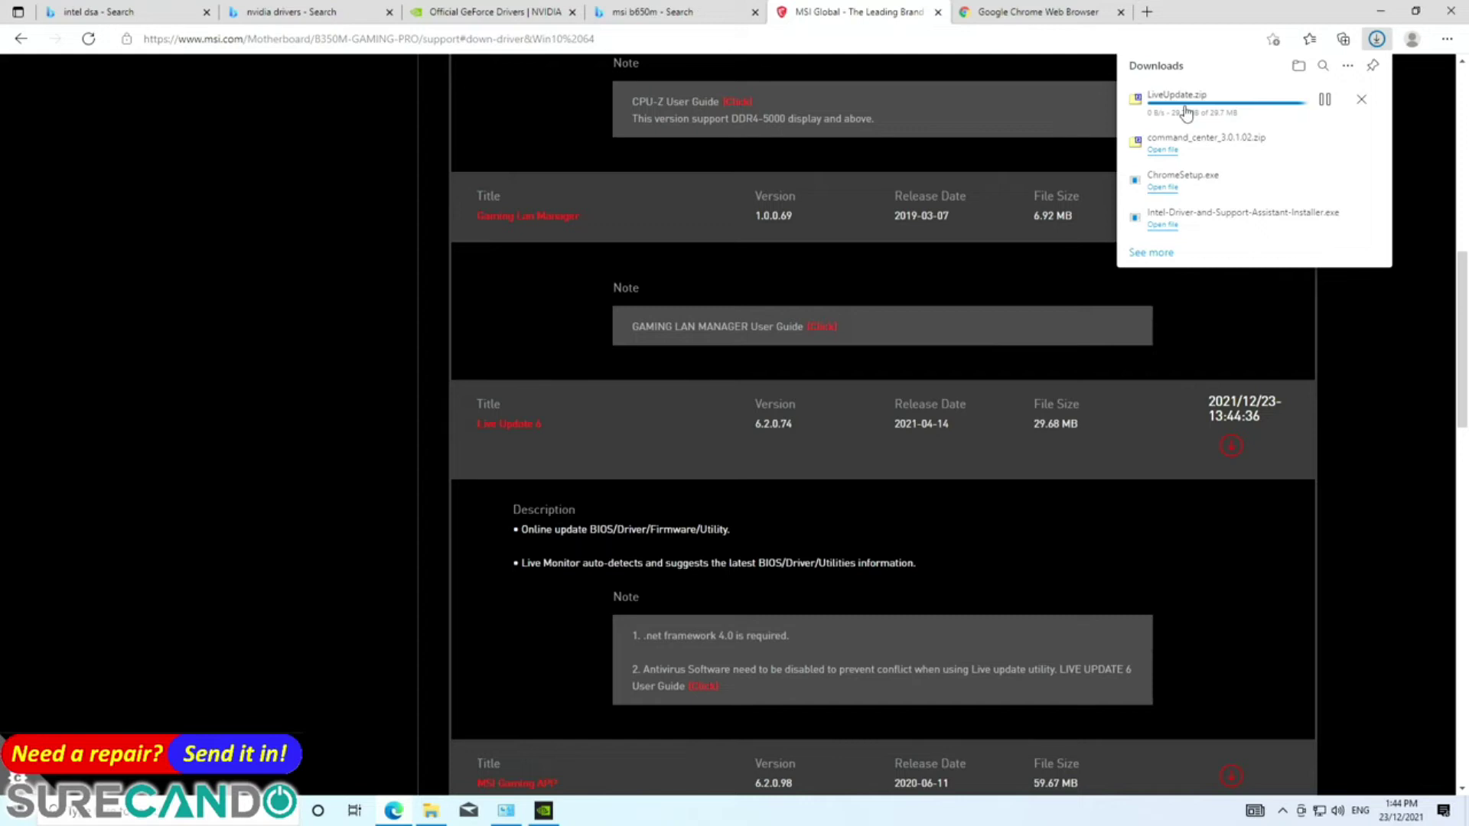
- Rerun the GeForce GT 1030 driver search on the NVIDIA page and check the browser's download list
left_click(490, 12)
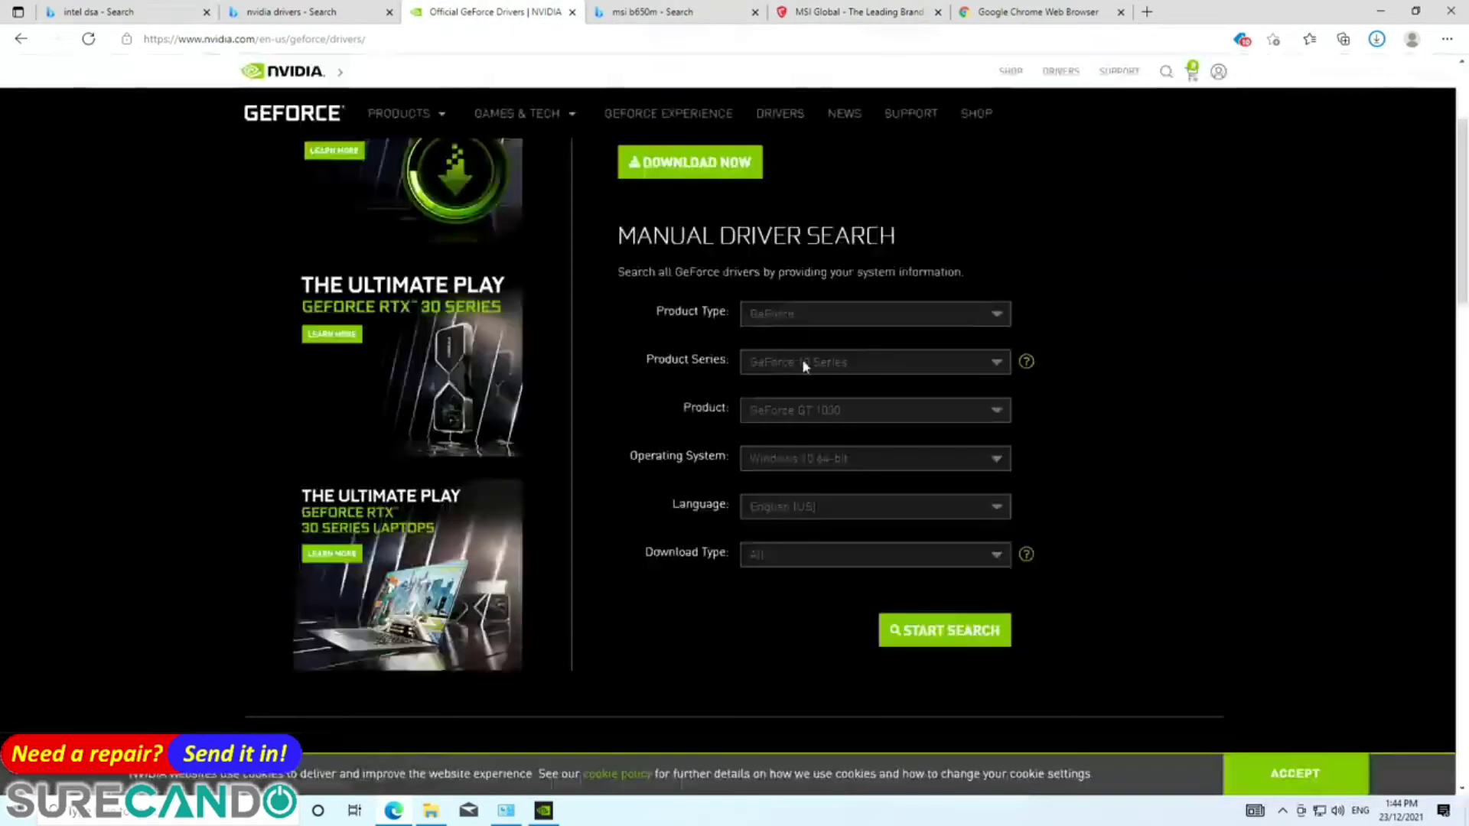
left_click(942, 634)
left_click(695, 8)
left_click(814, 14)
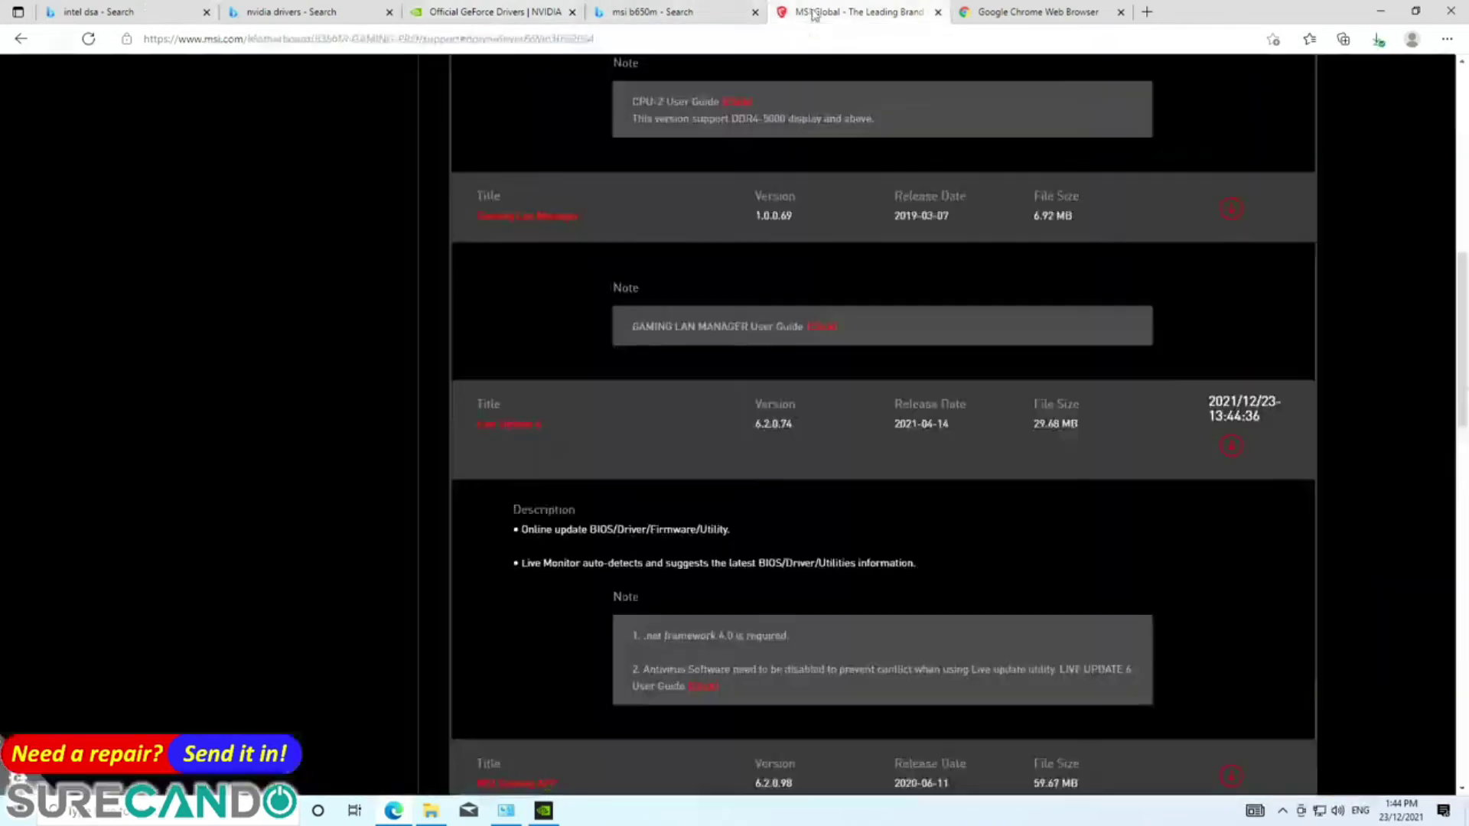
left_click(992, 9)
left_click(1377, 39)
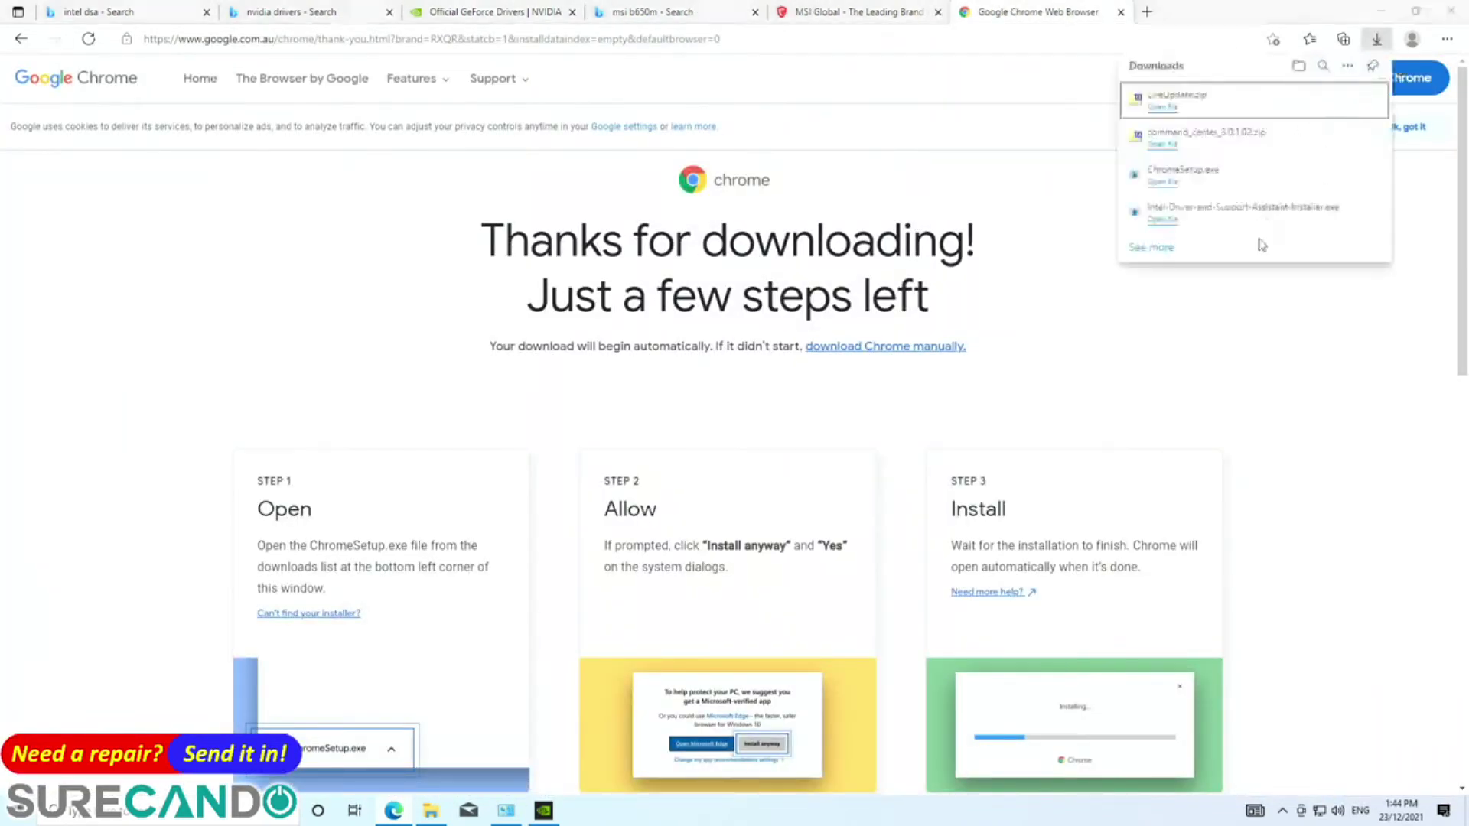
- Open the GeForce Game Ready Driver 497.29 result on the NVIDIA page and download the driver
left_click(524, 14)
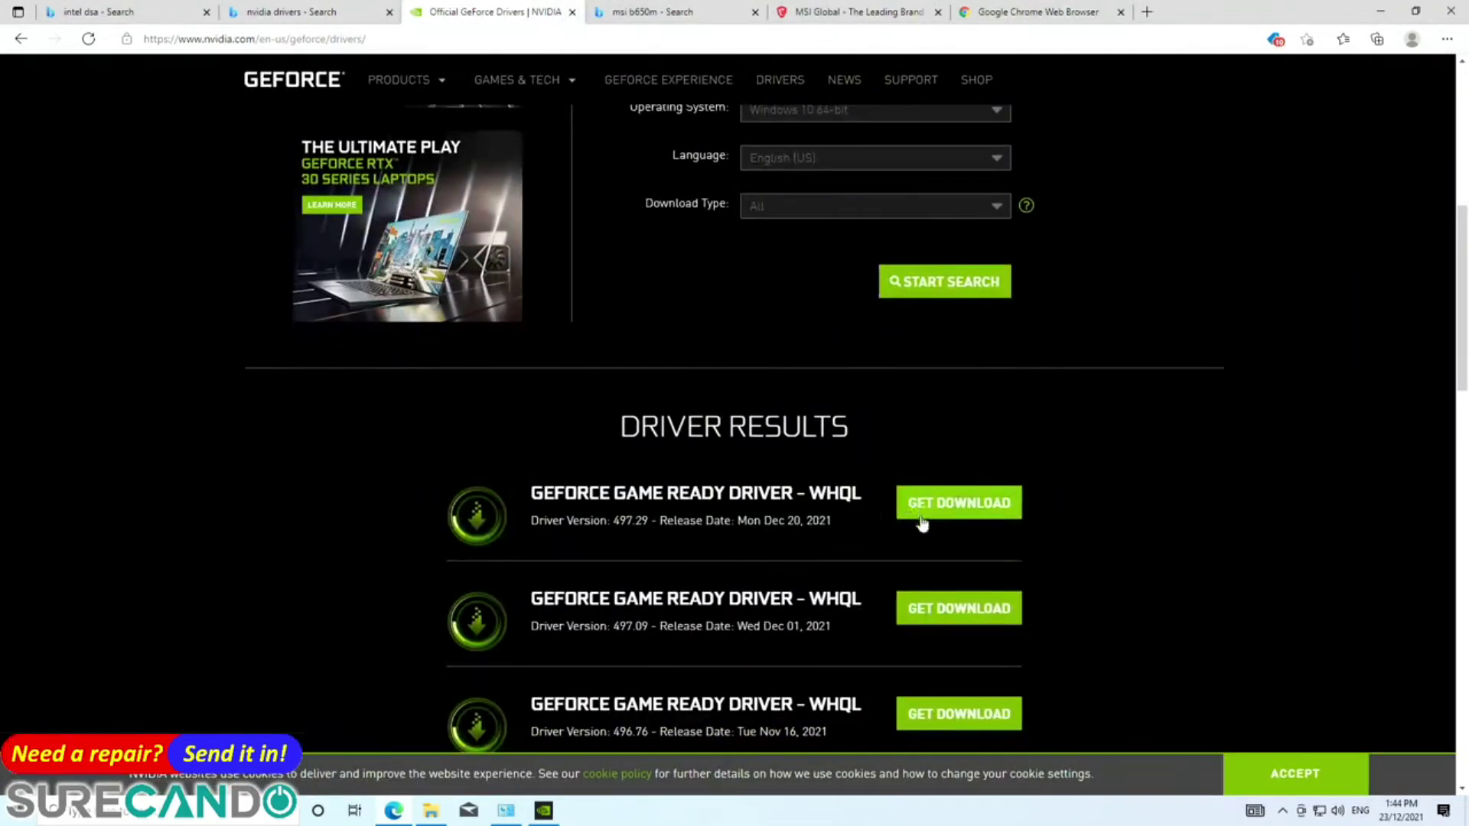
left_click(987, 513)
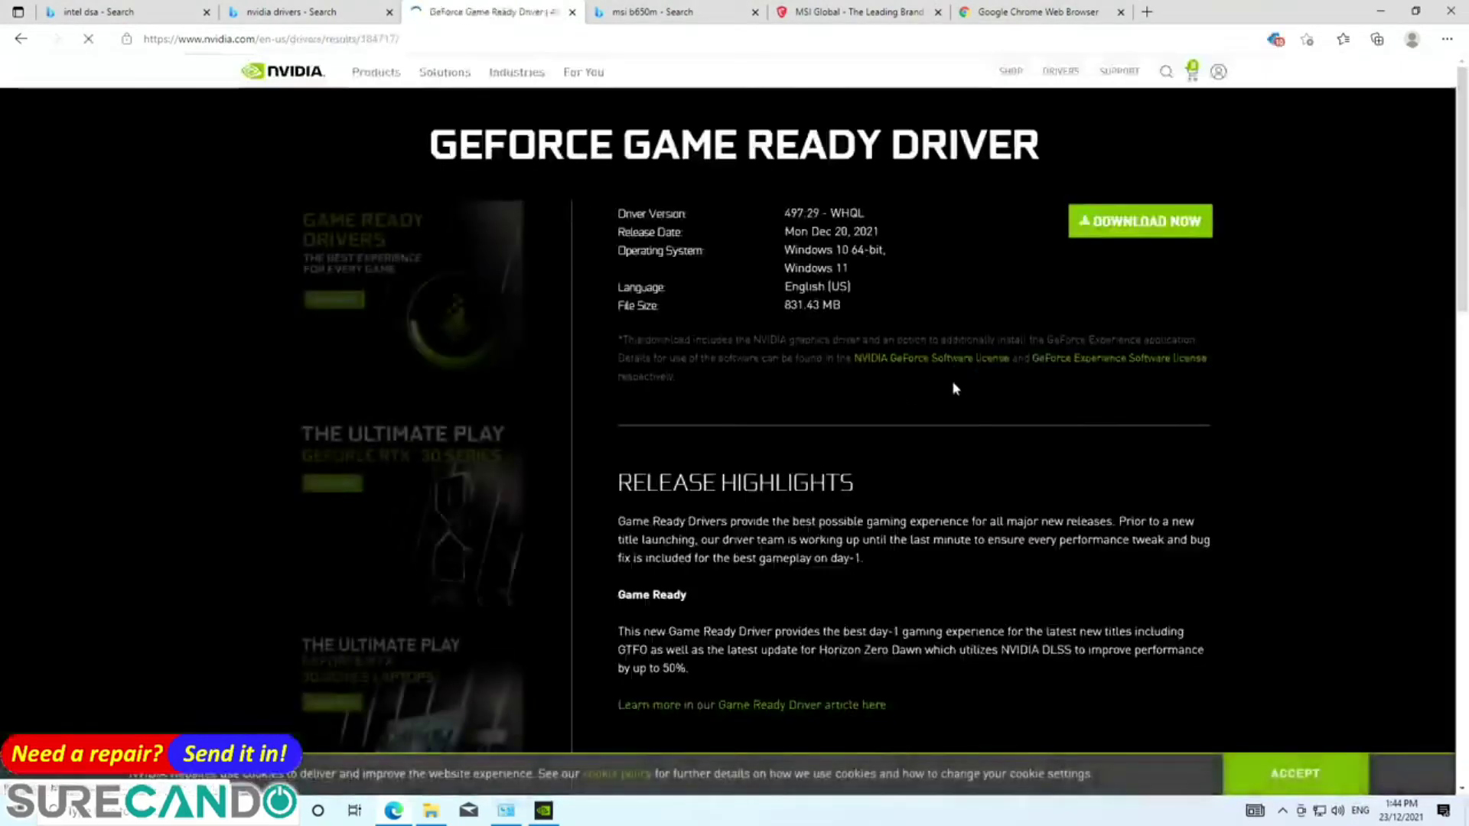
left_click(1140, 219)
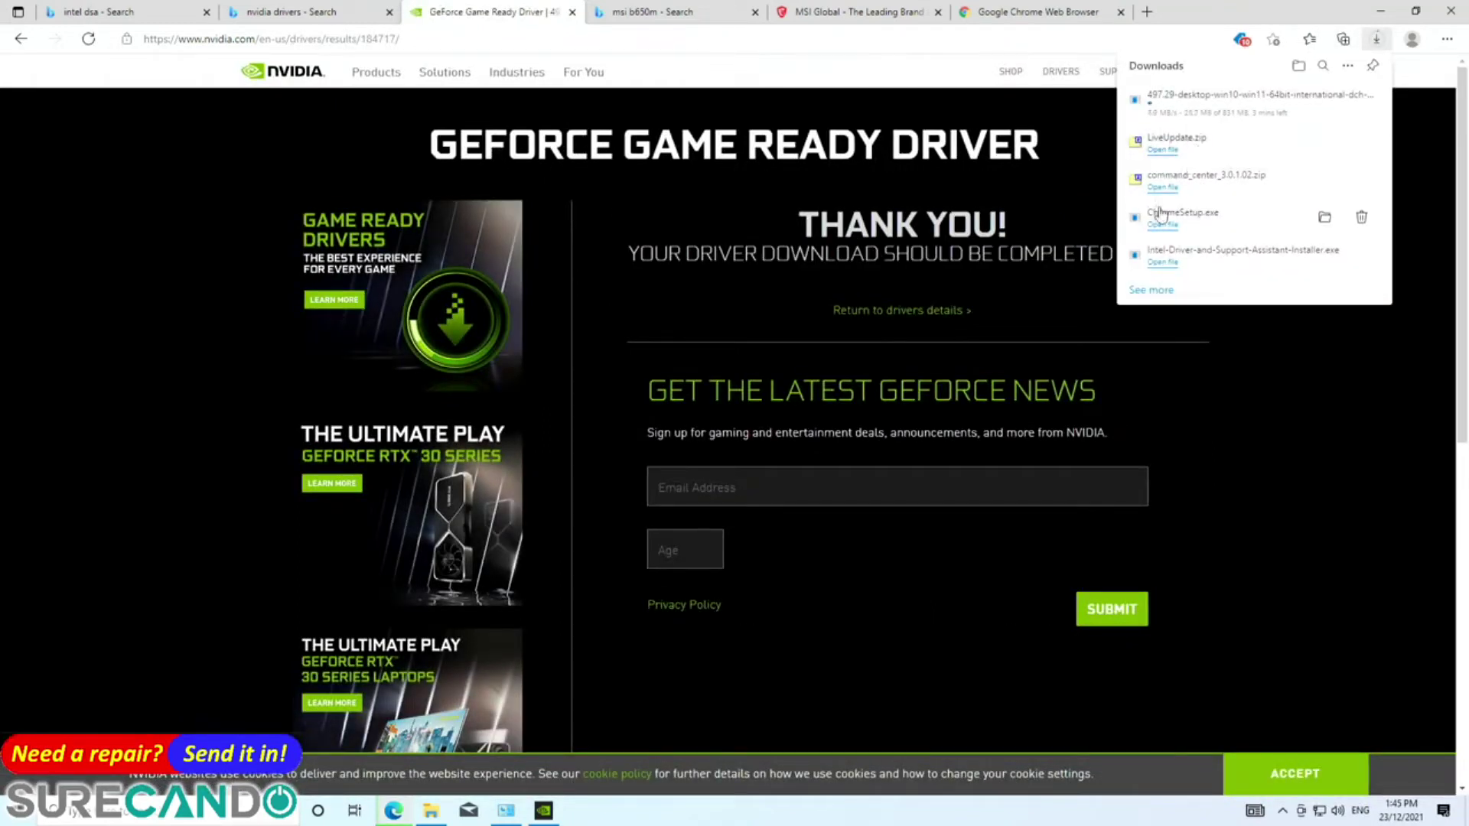
left_click(543, 811)
left_click(1212, 429)
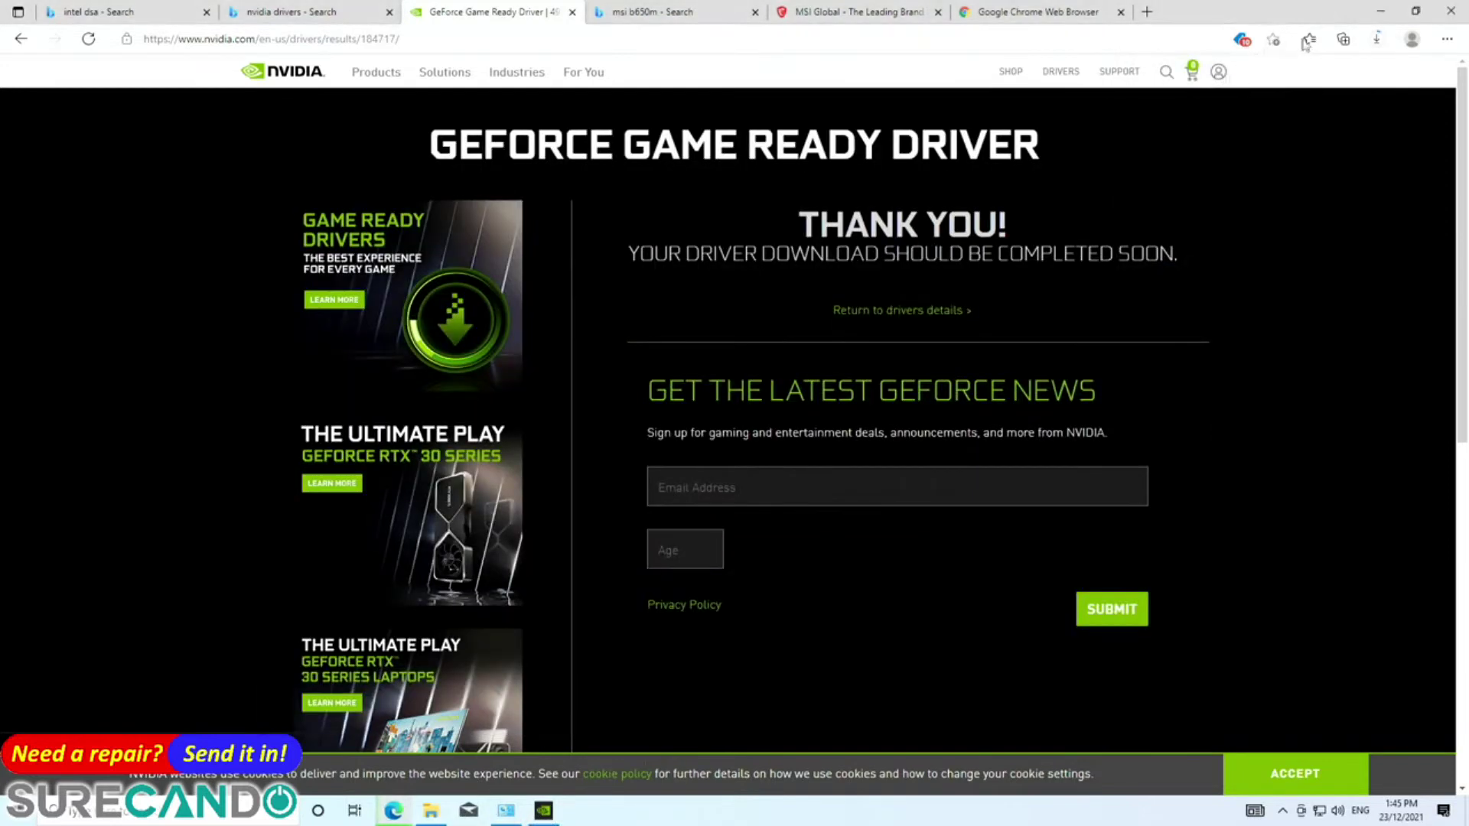
- Show the downloaded LiveUpdate.zip in its folder and extract it with 7-Zip into a LiveUpdate folder
left_click(1376, 39)
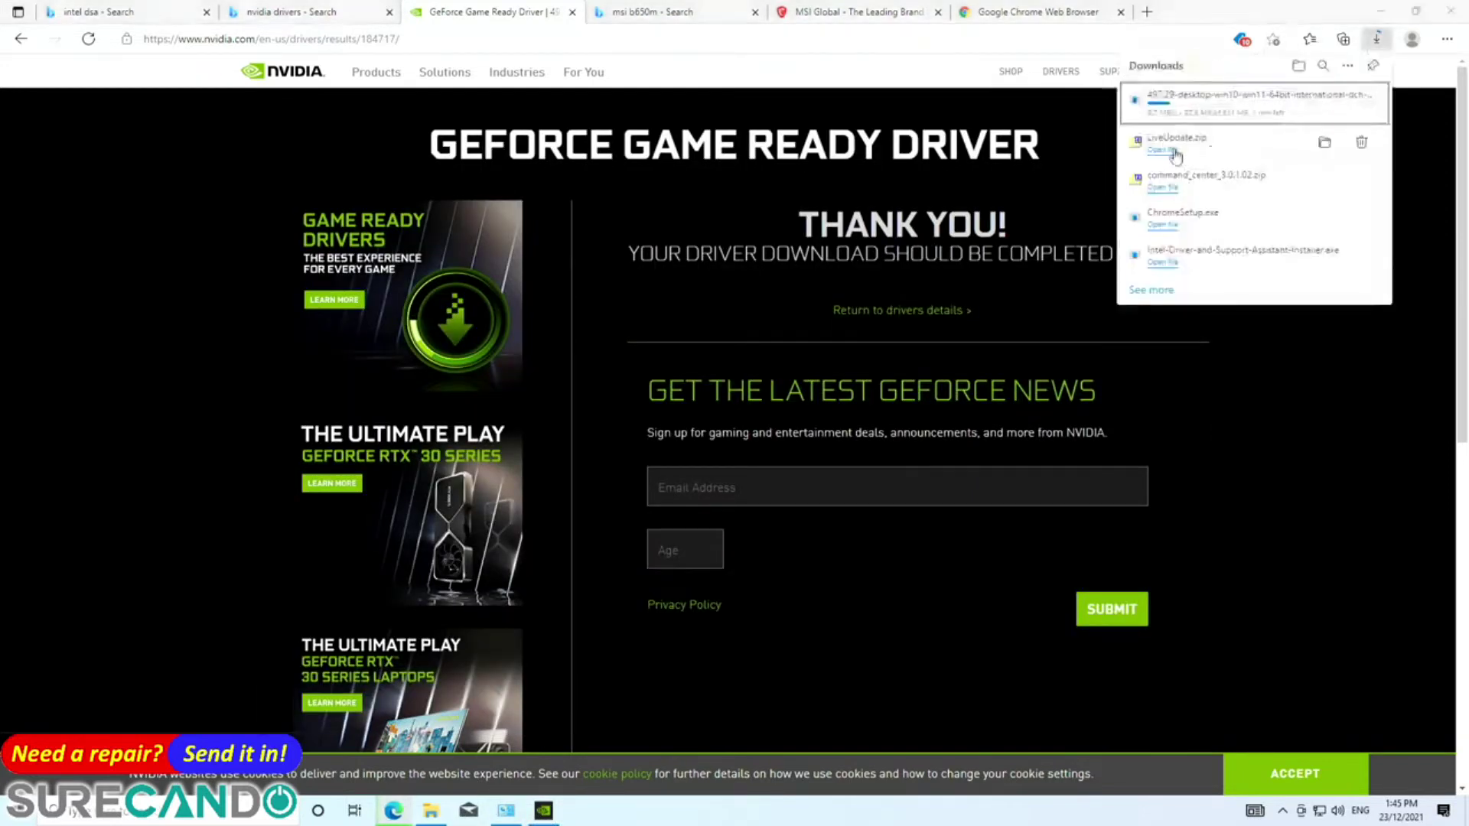
left_click(1324, 142)
right_click(512, 330)
mouse_move(548, 354)
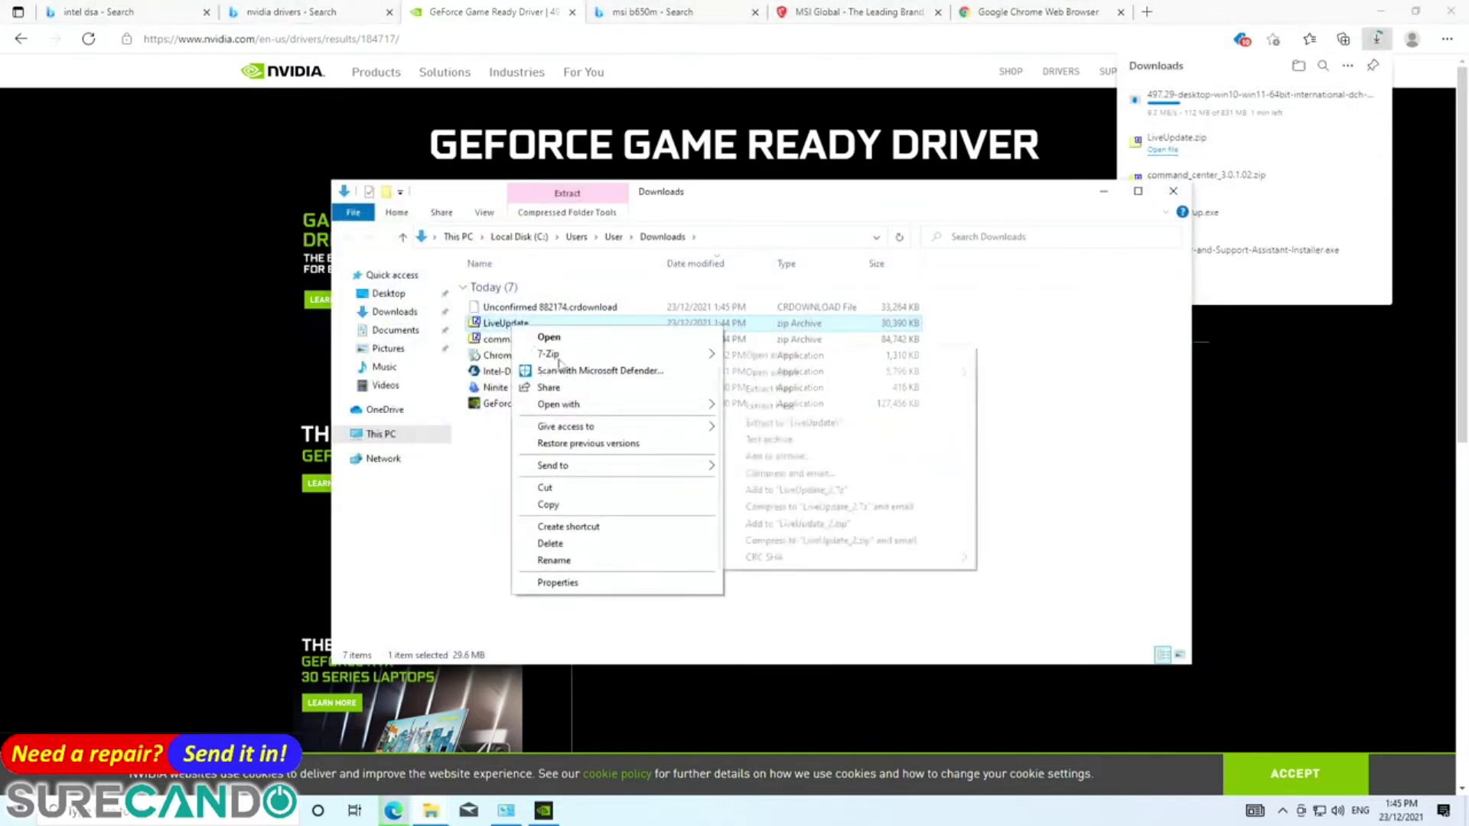
left_click(769, 423)
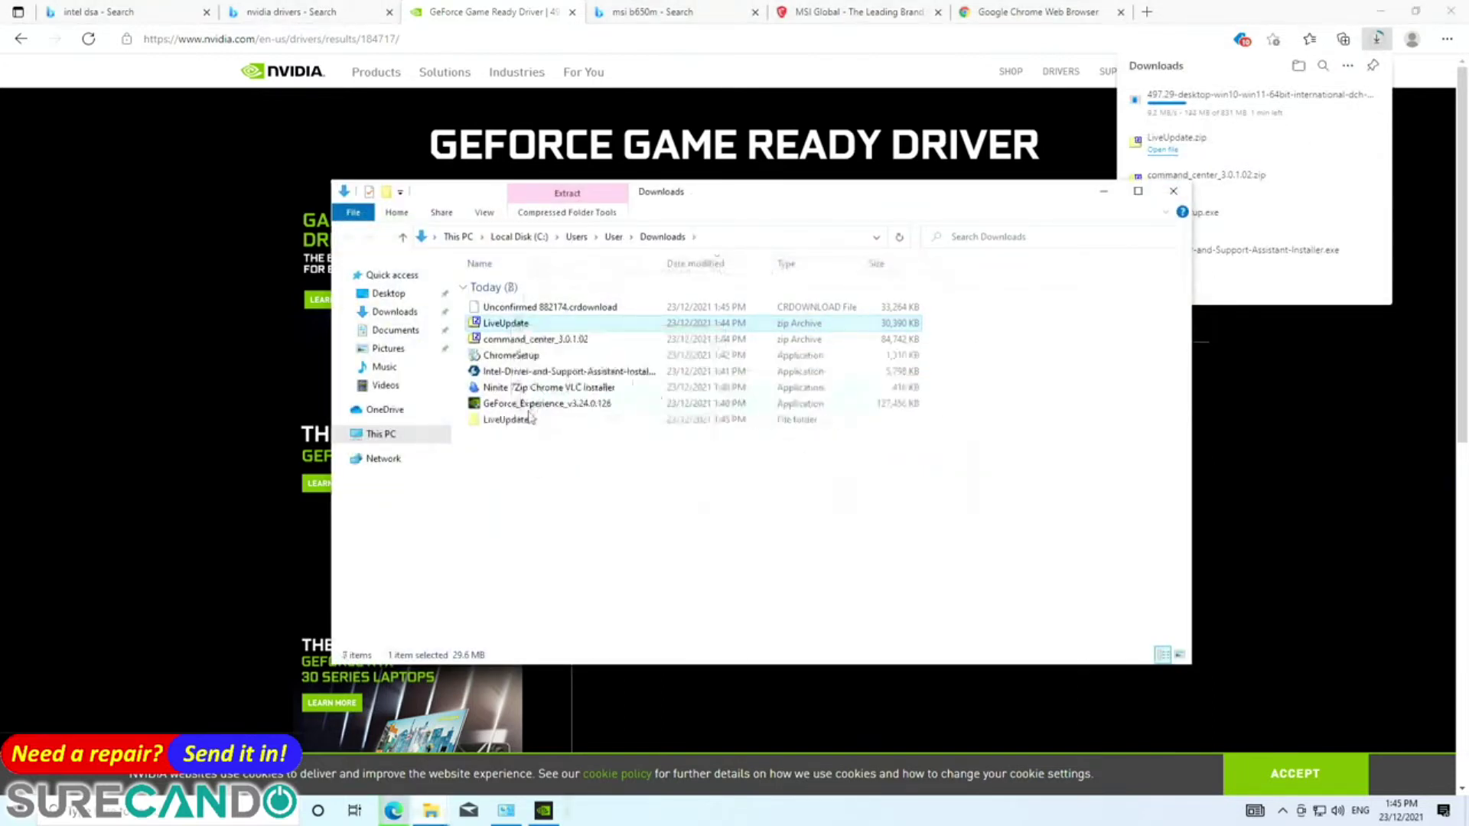
- Run the Live Update 6 installer from the extracted 6.2.0.73 folder and allow it to make changes
left_click(525, 422)
double_click(525, 423)
double_click(526, 288)
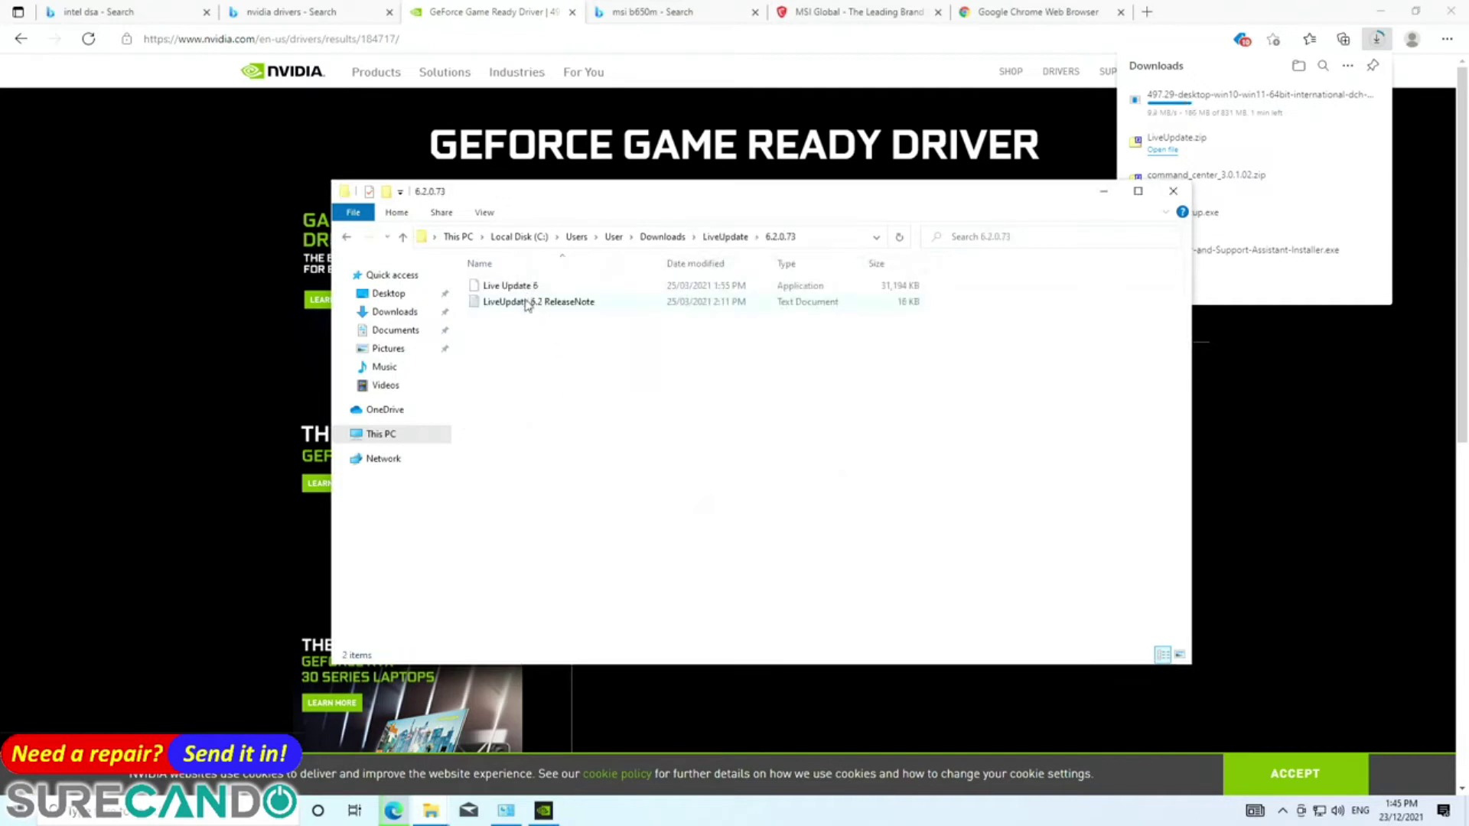
double_click(508, 287)
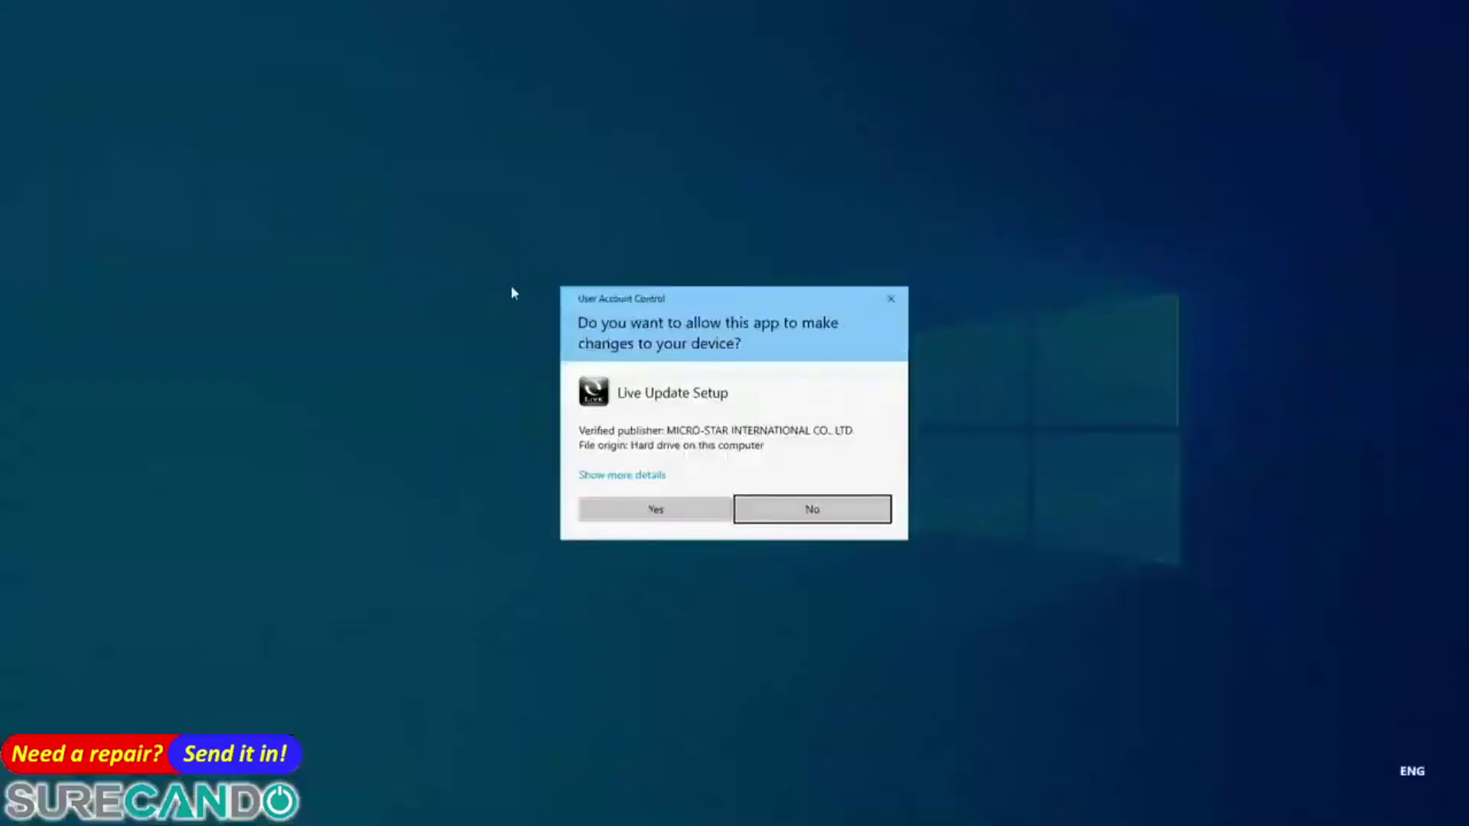
left_click(716, 511)
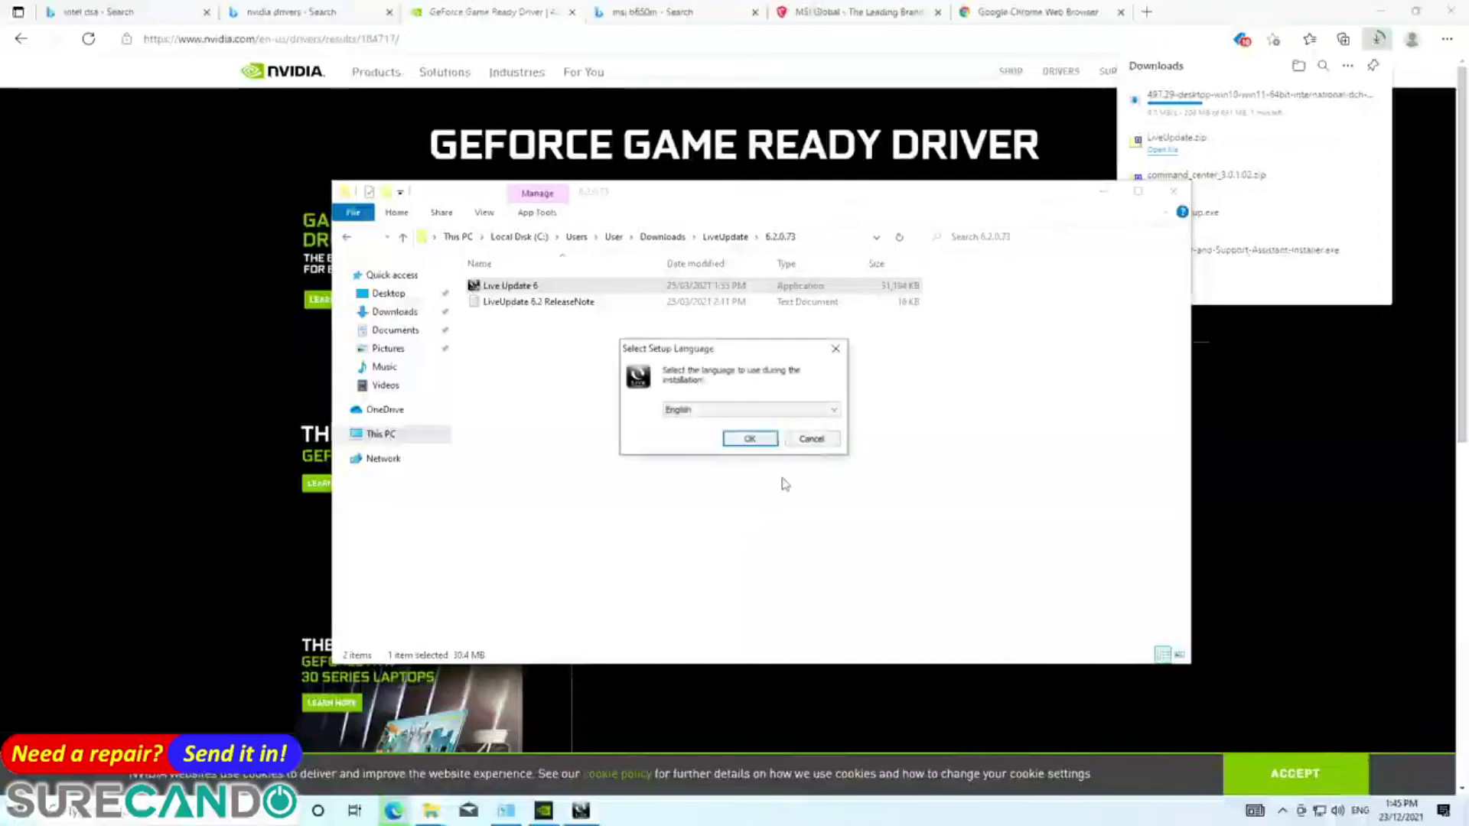
- Install Live Update in English with the default options, launch it, and acknowledge the MSI privacy policy notification
left_click(750, 438)
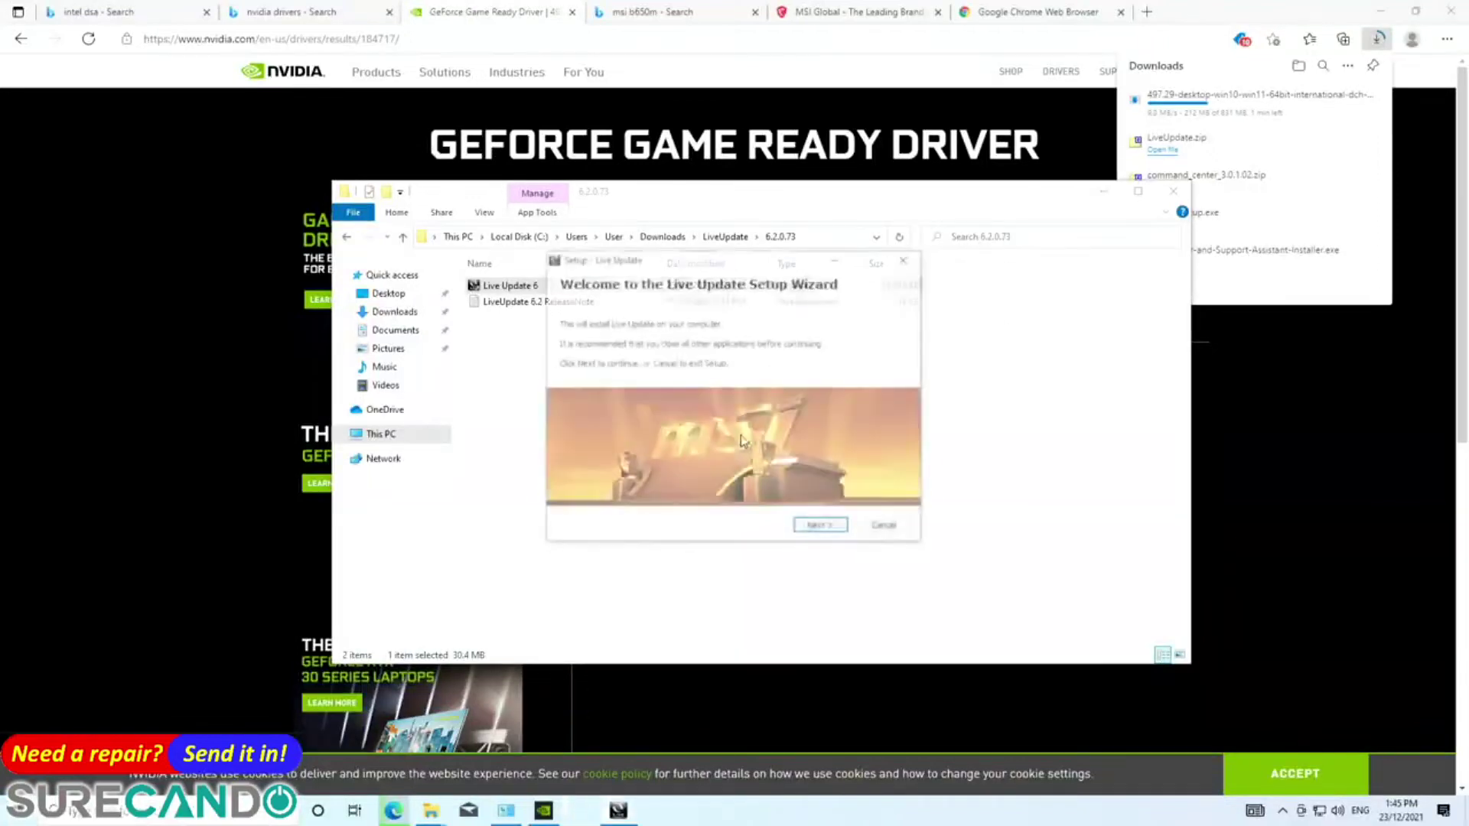
left_click(817, 528)
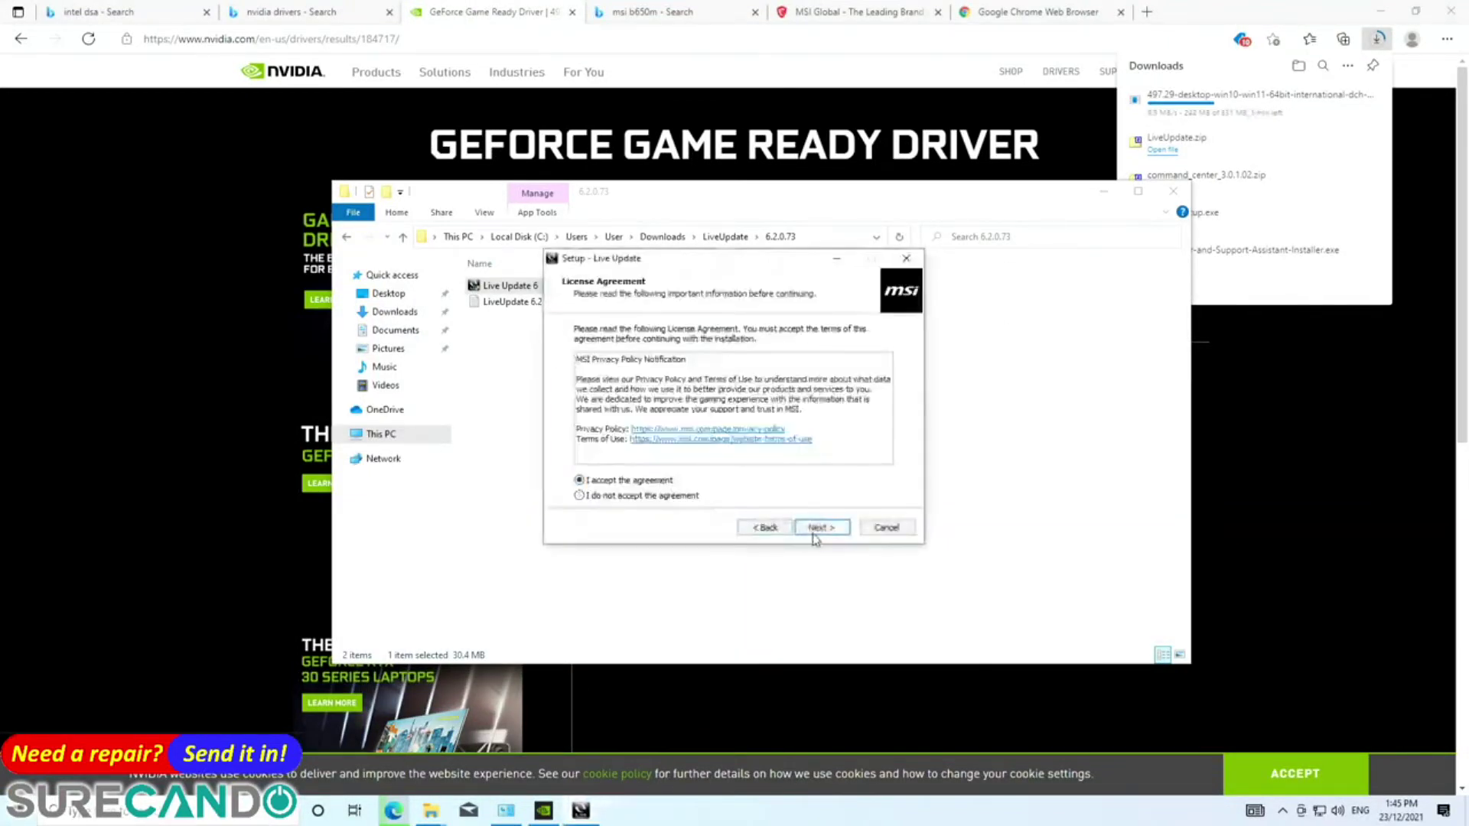
left_click(817, 528)
left_click(817, 528)
left_click(817, 528)
left_click(817, 528)
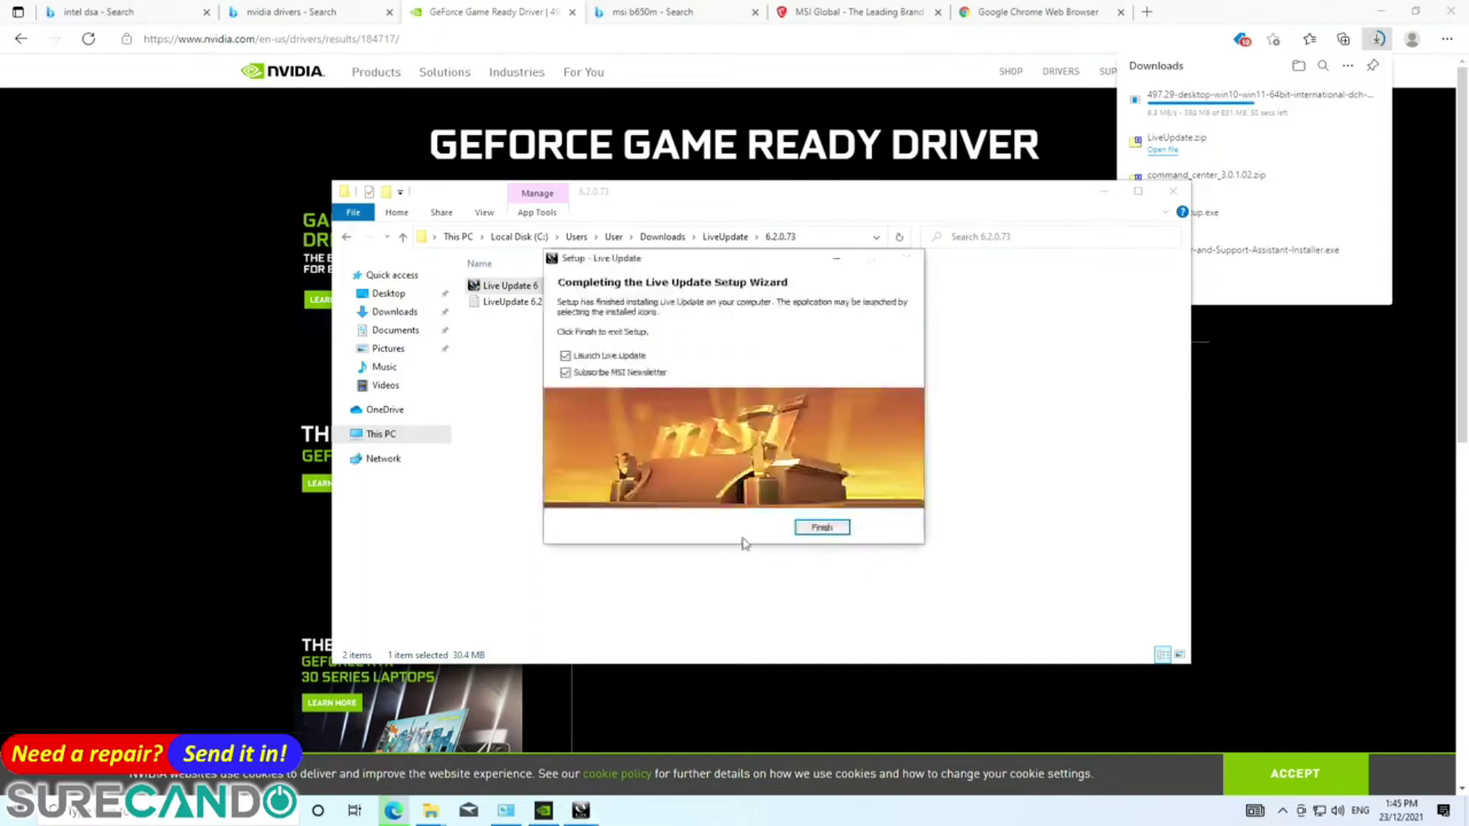
left_click(845, 529)
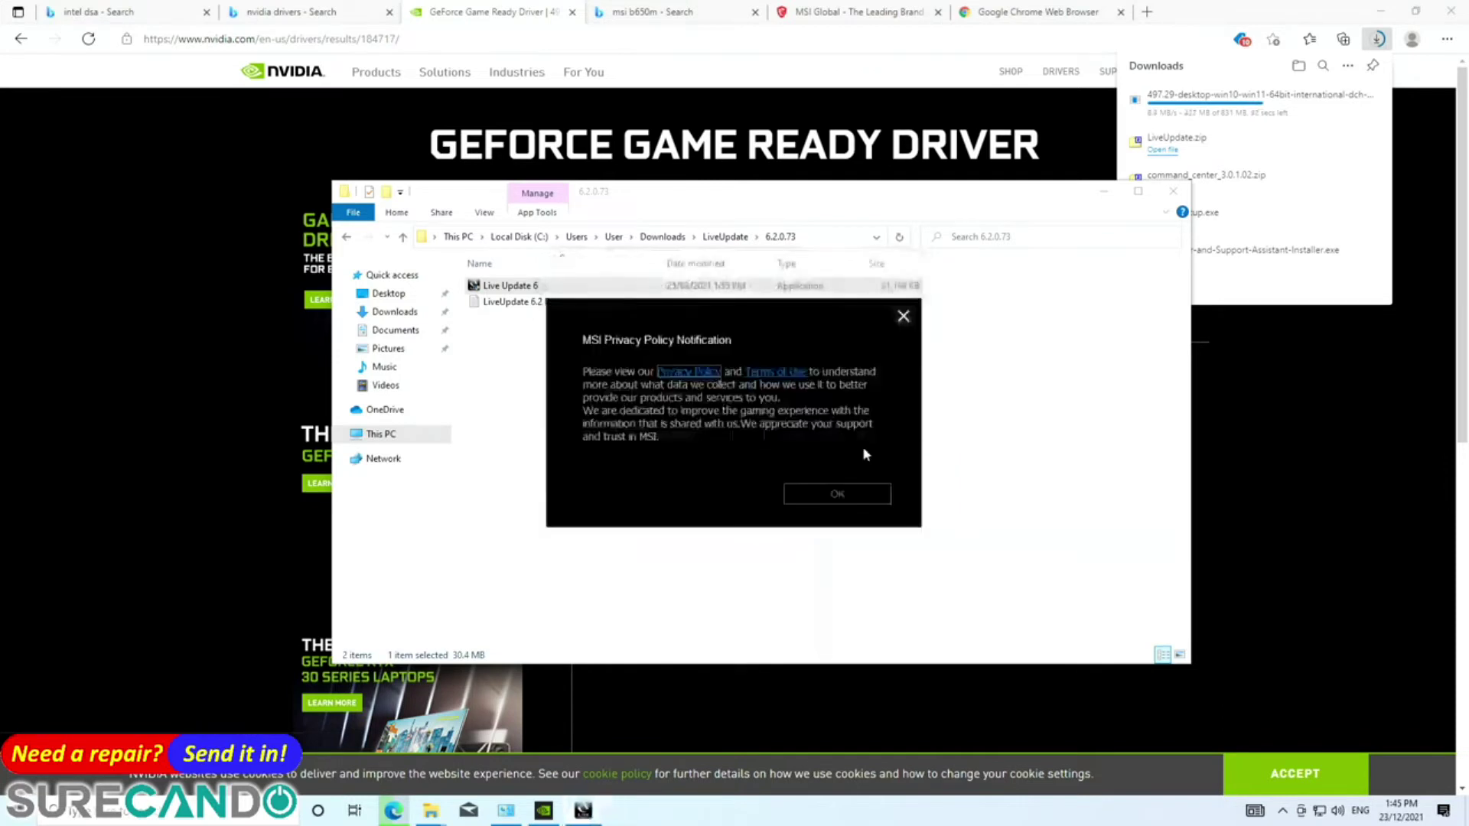
left_click(837, 493)
- Switch automatic time and automatic time zone off and on again in the Windows date and time settings
right_click(1374, 803)
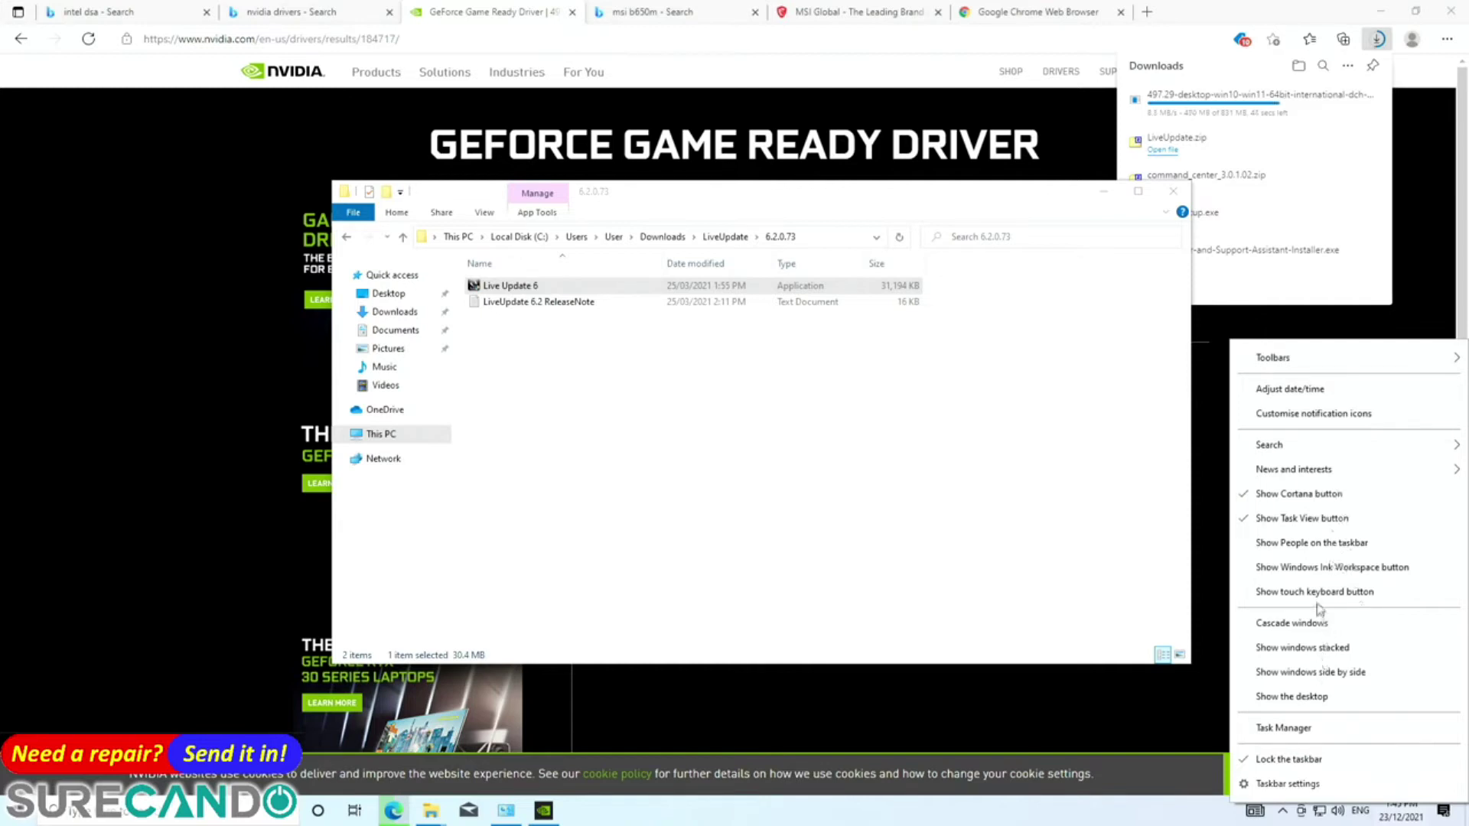
left_click(1293, 390)
left_click(358, 277)
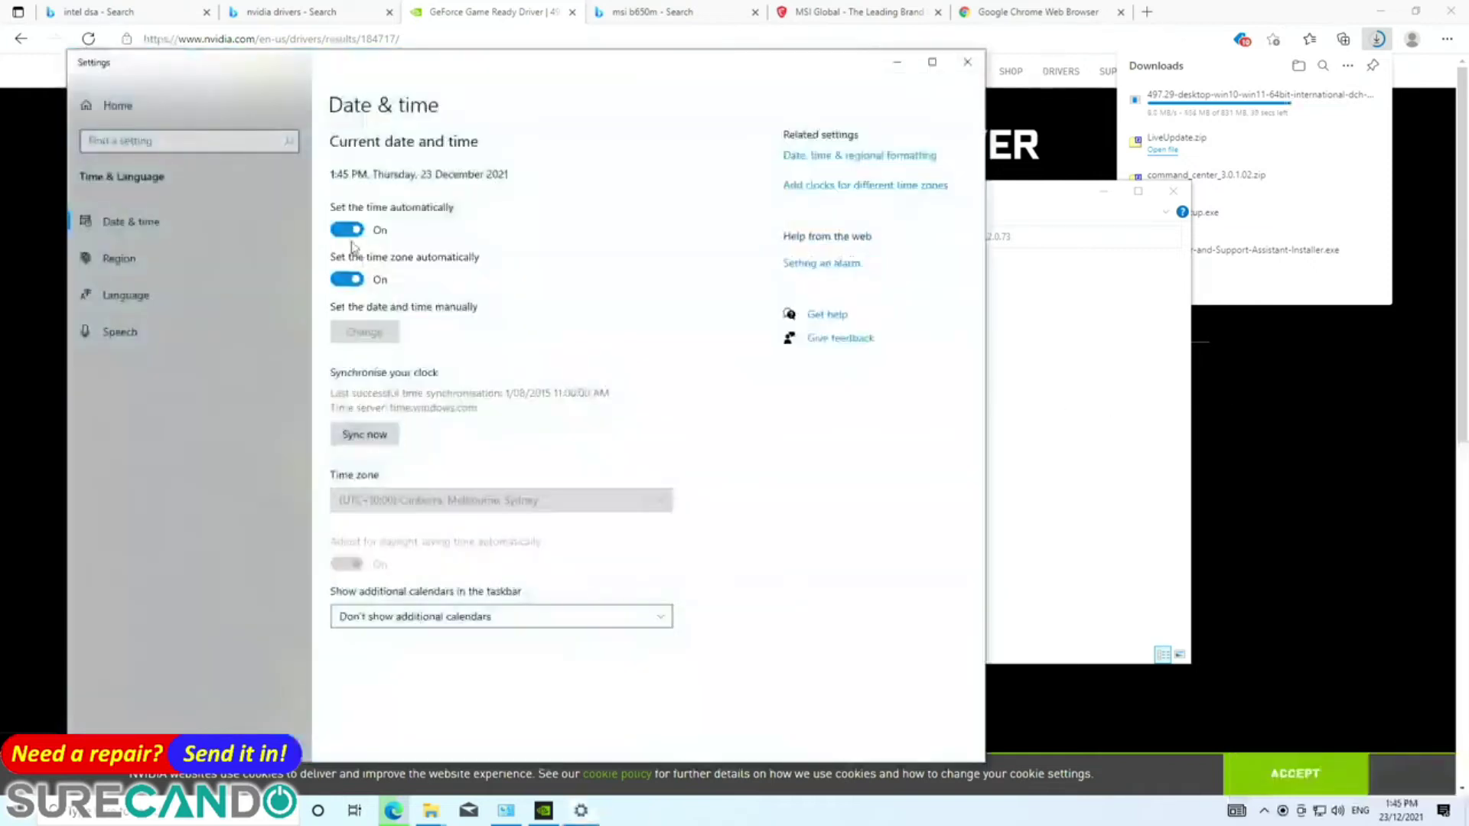
left_click(360, 277)
left_click(347, 231)
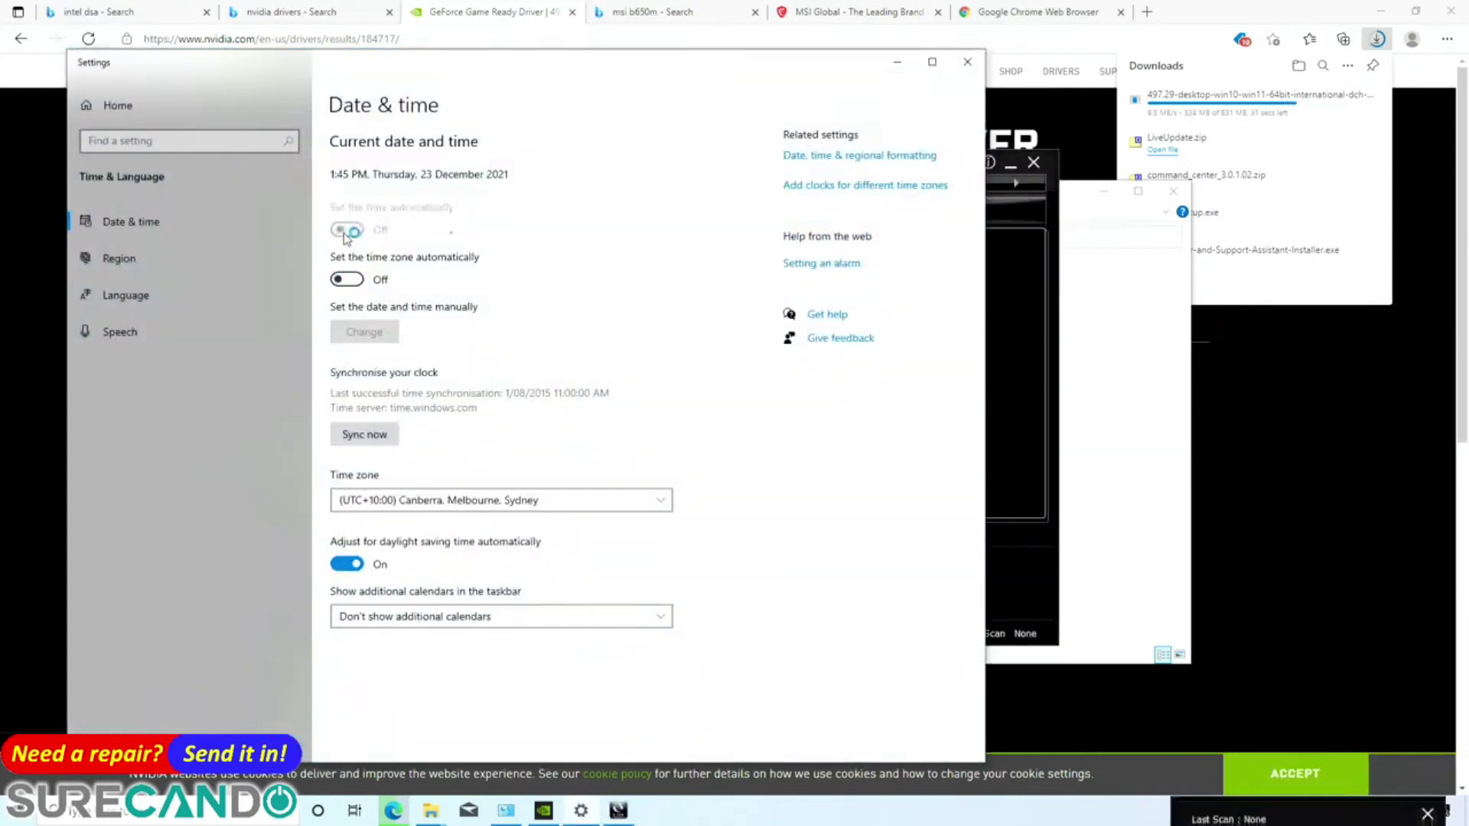
left_click(350, 282)
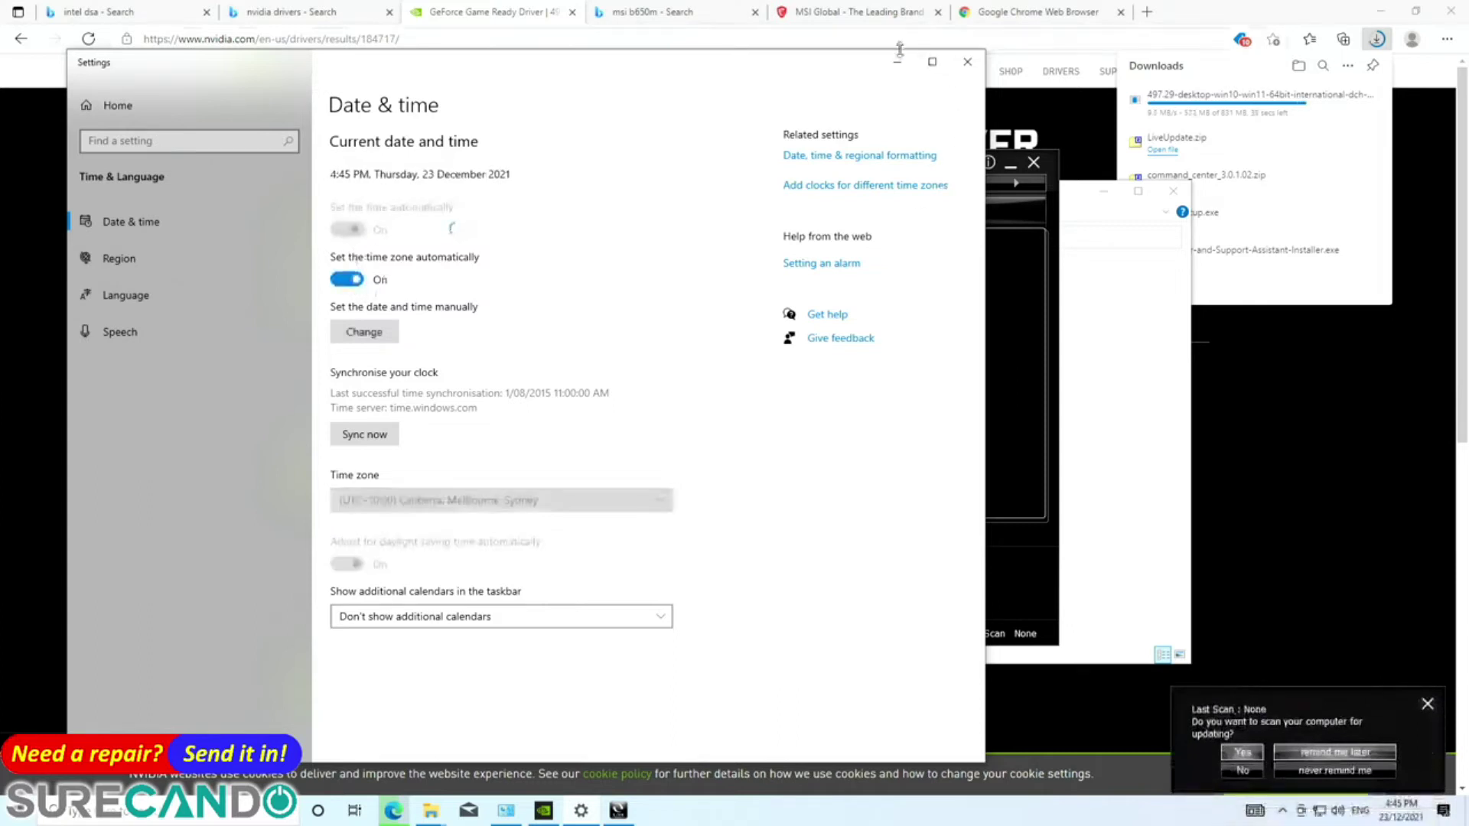
left_click(897, 62)
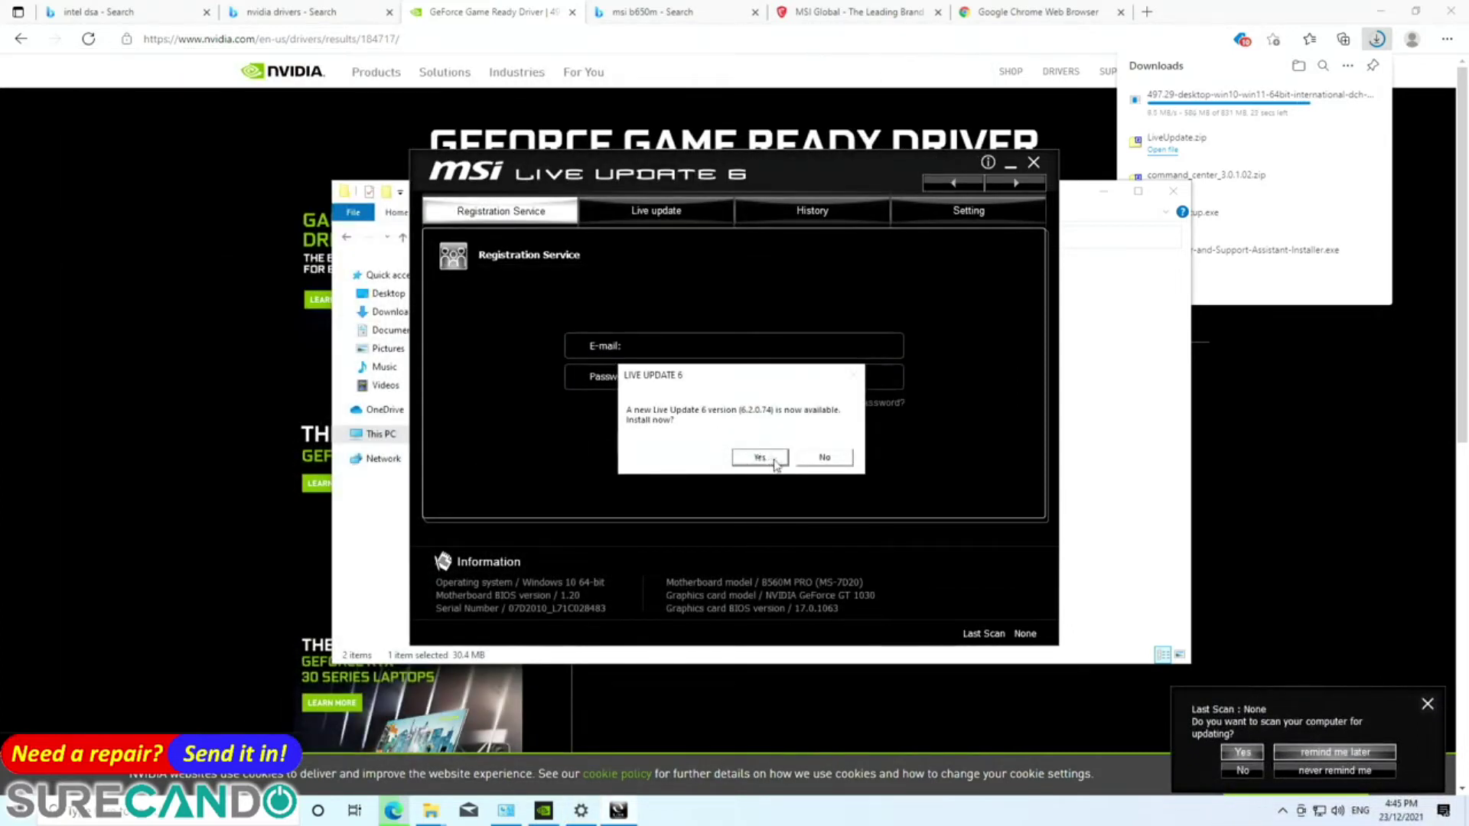
- Accept the Live Update 6 upgrade to version 6.2.0.74, keep the utility running, and close GeForce Experience
left_click(760, 458)
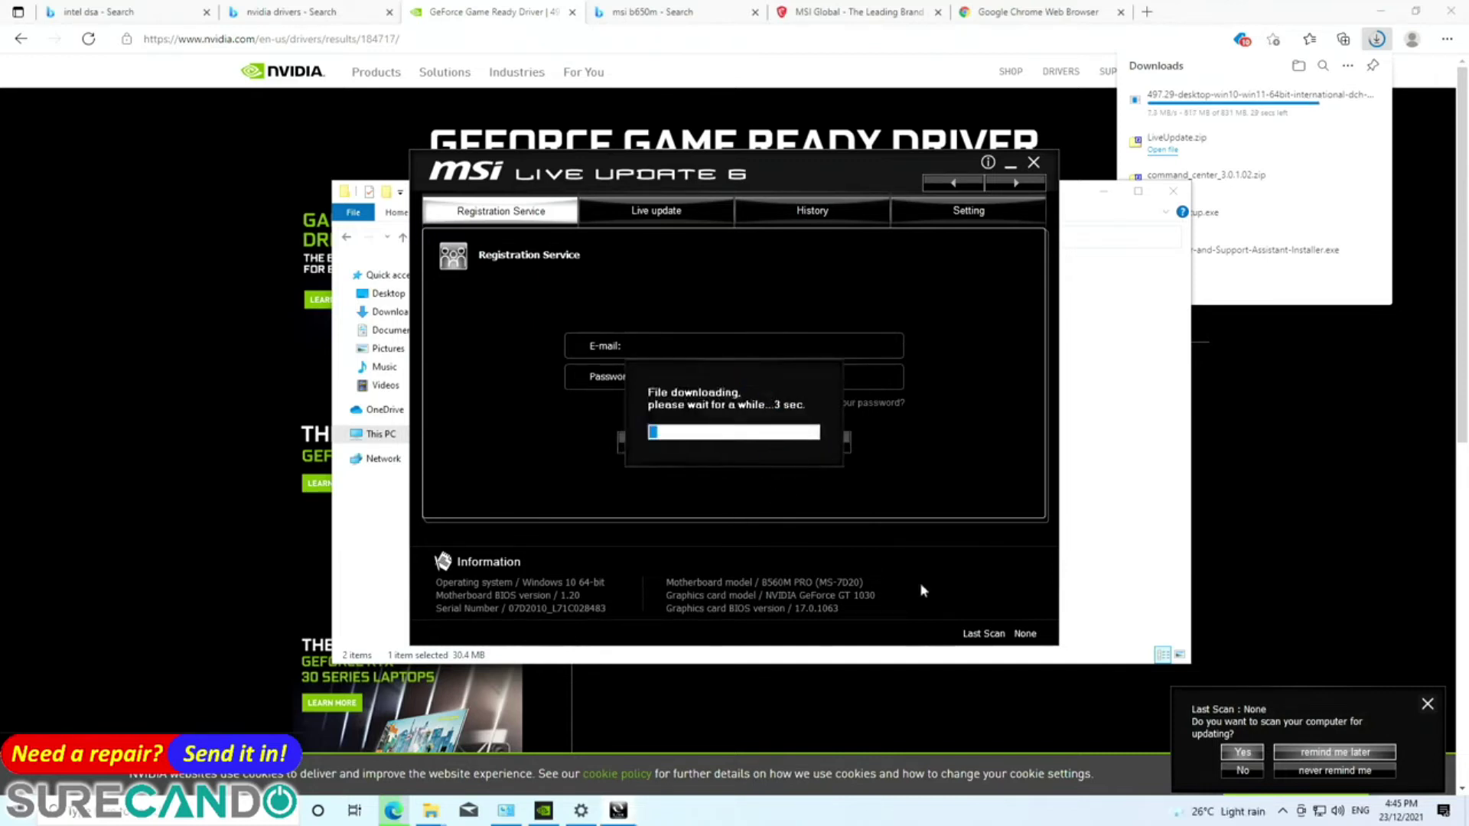
left_click(1034, 163)
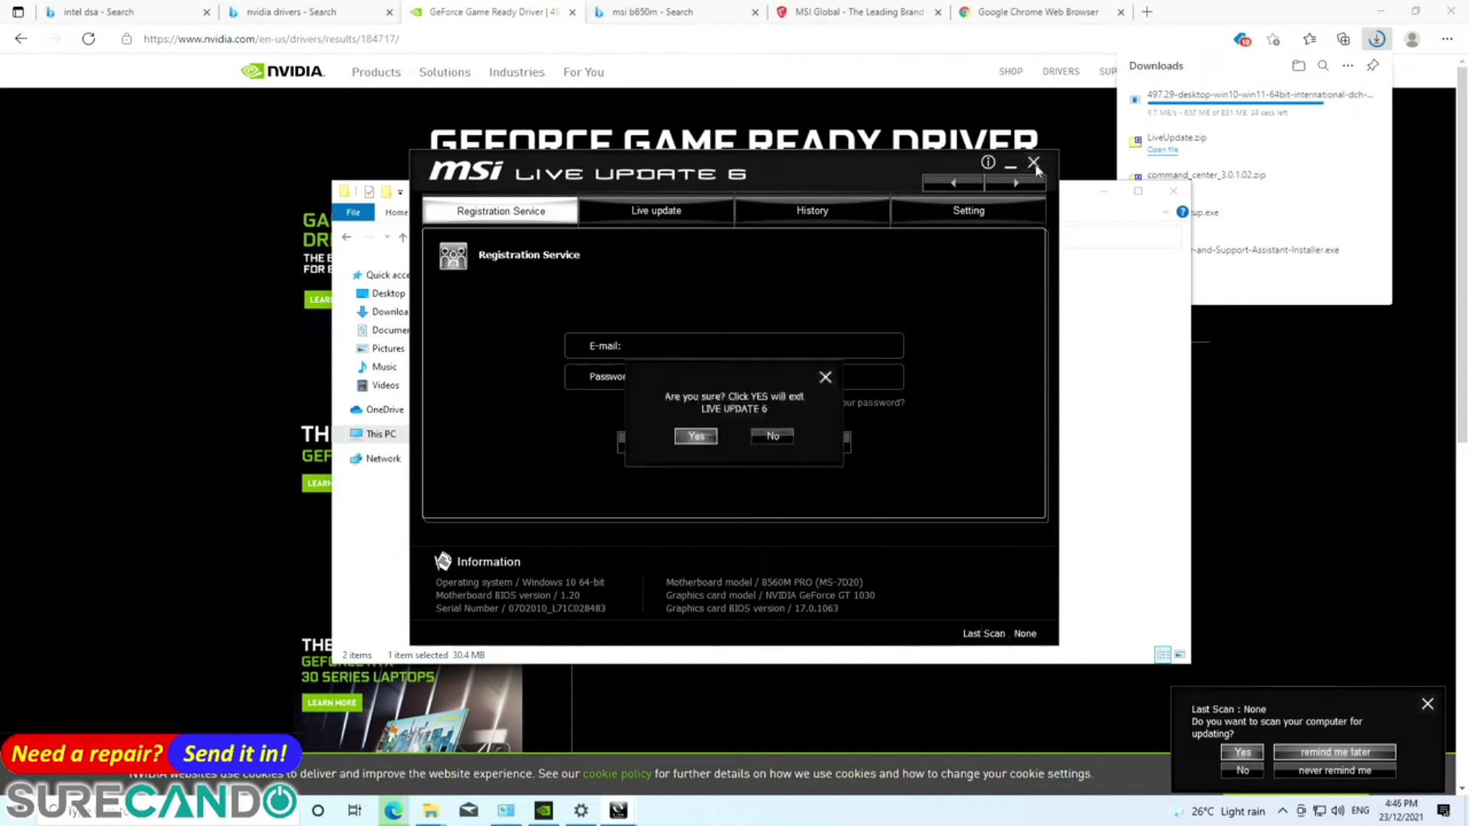
left_click(788, 434)
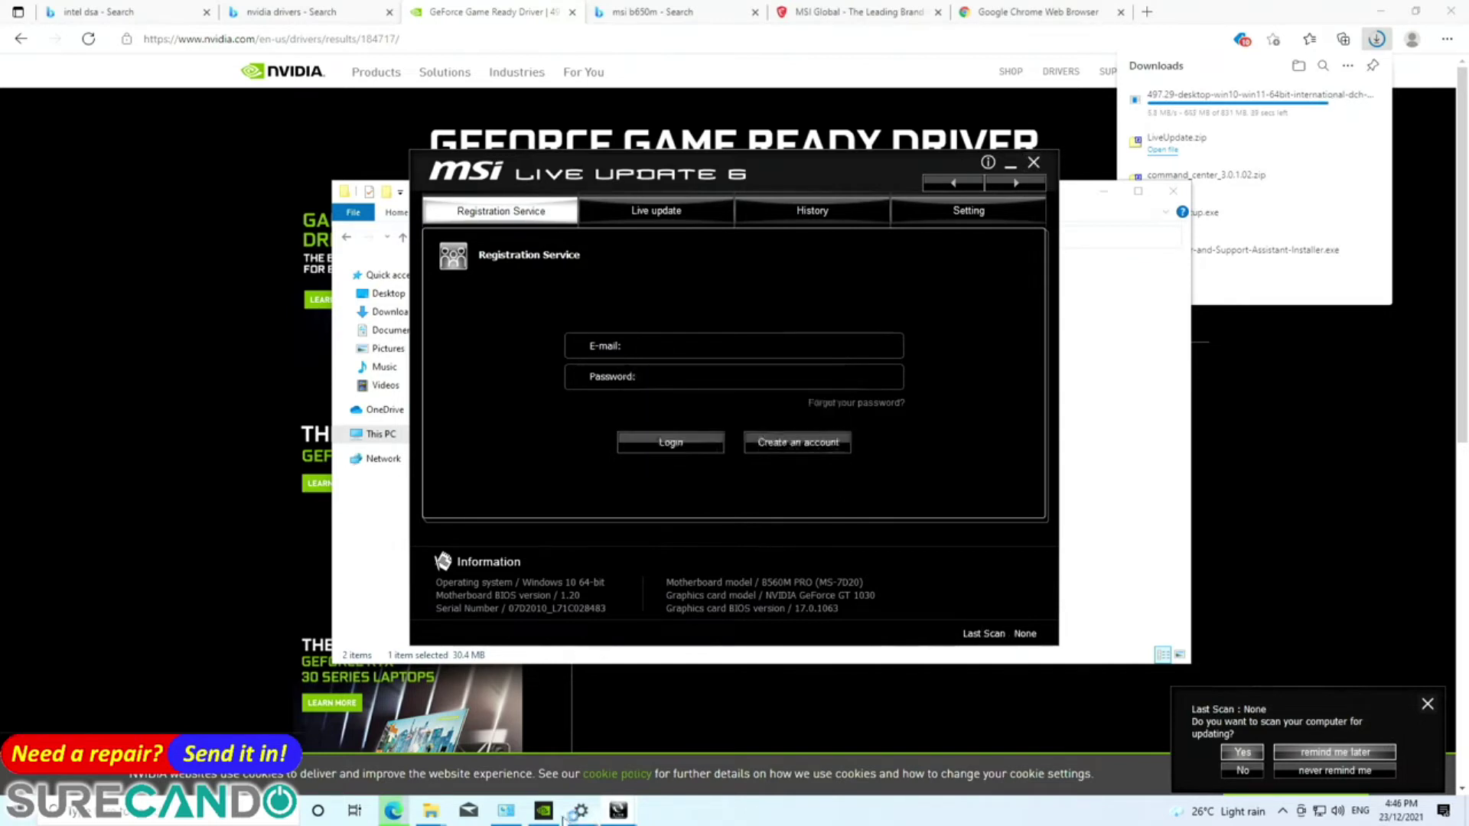
left_click(561, 810)
right_click(562, 809)
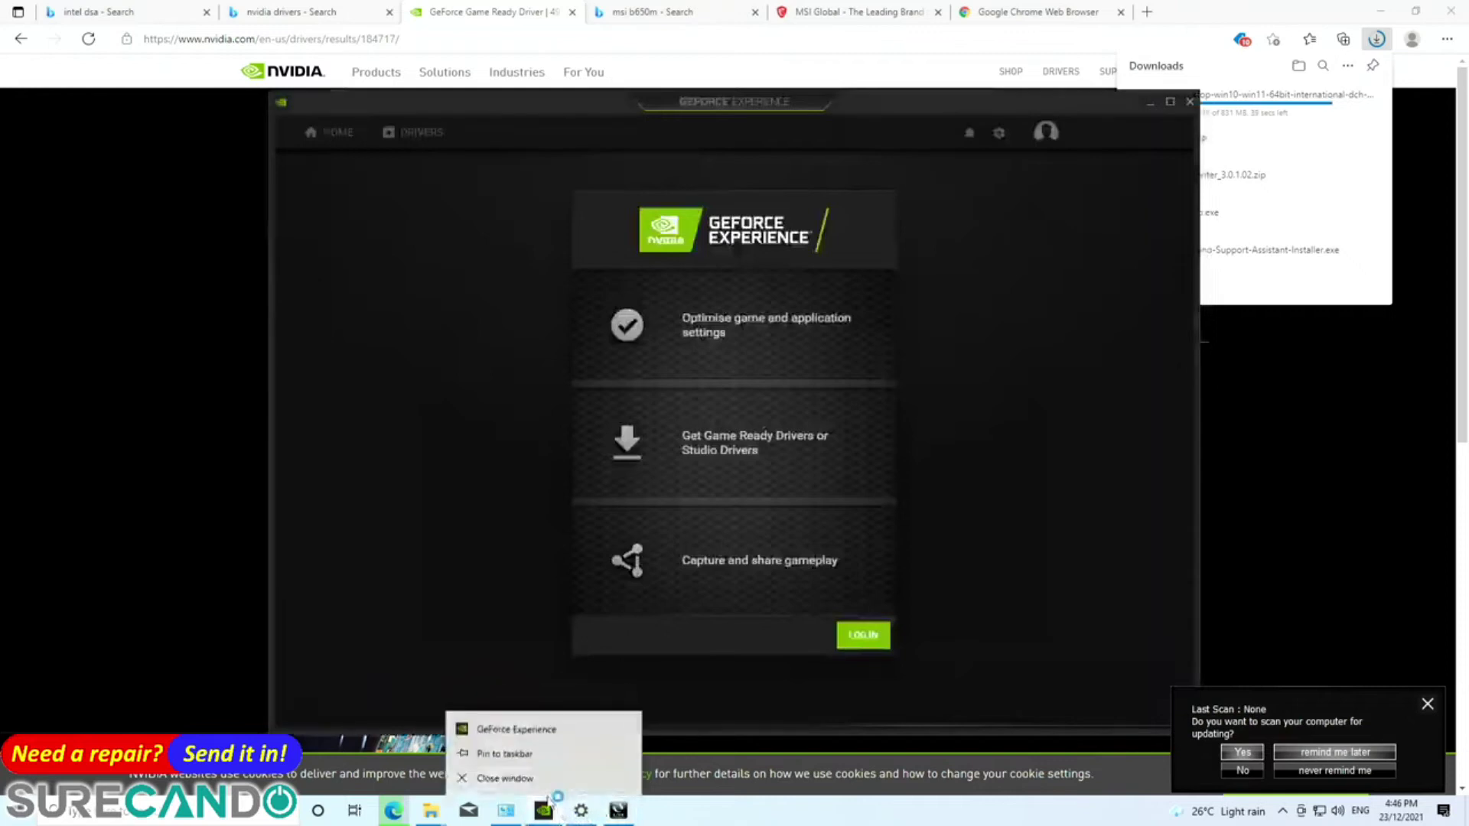
left_click(513, 777)
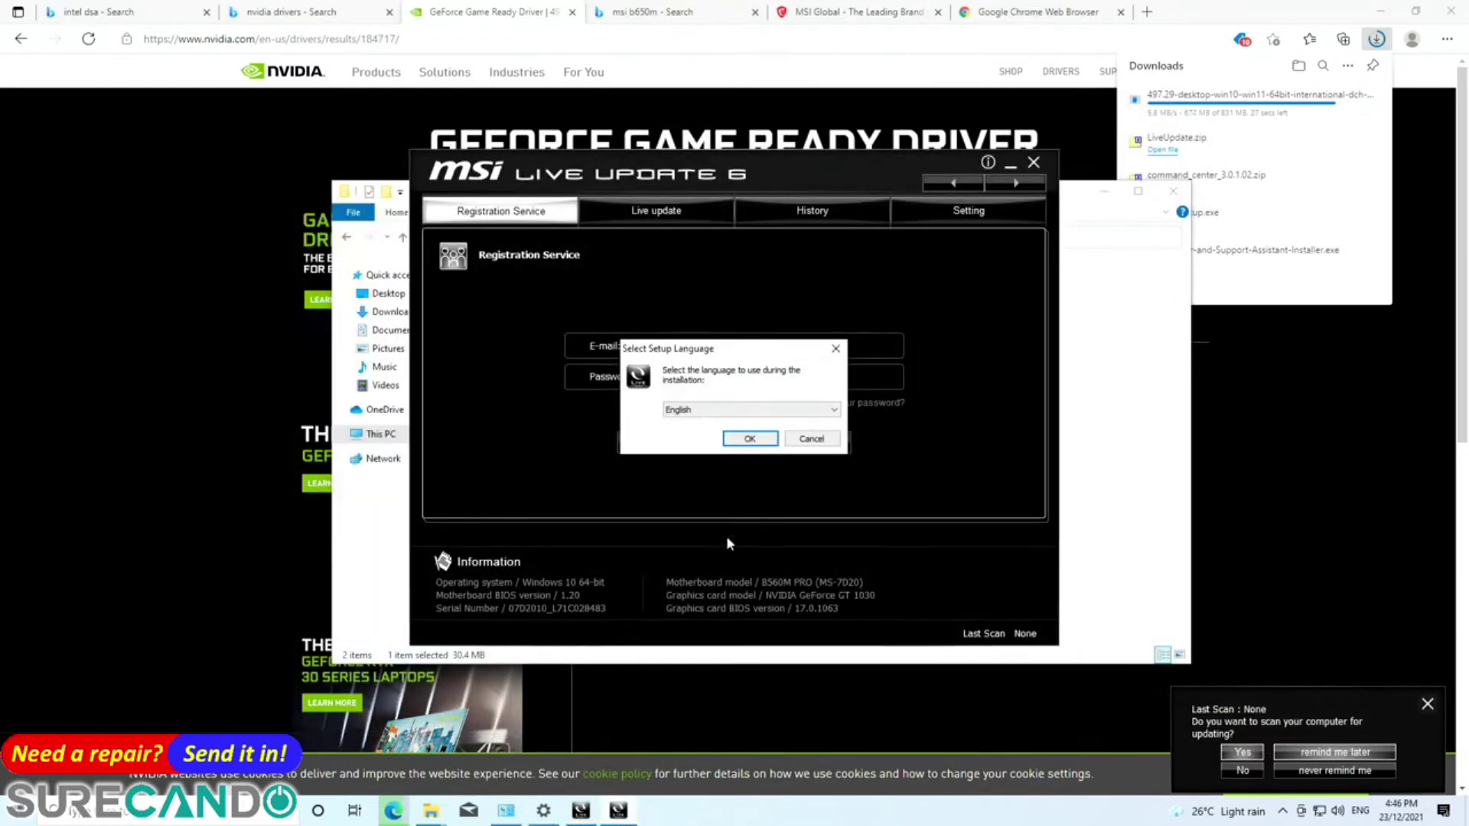
- Install the downloaded Live Update upgrade in English, accepting the license and finishing without launching the program
left_click(751, 438)
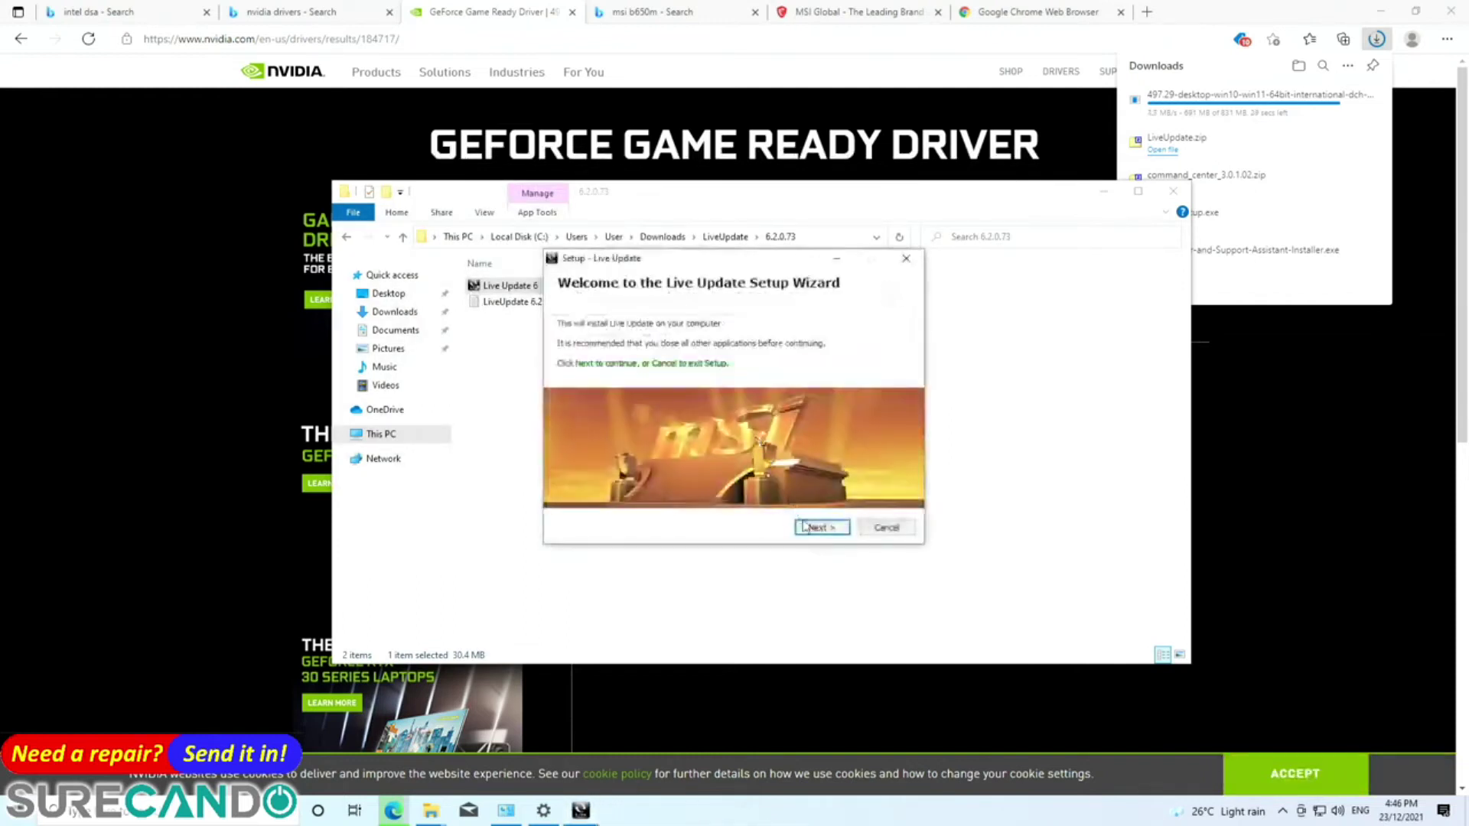
left_click(805, 526)
left_click(664, 482)
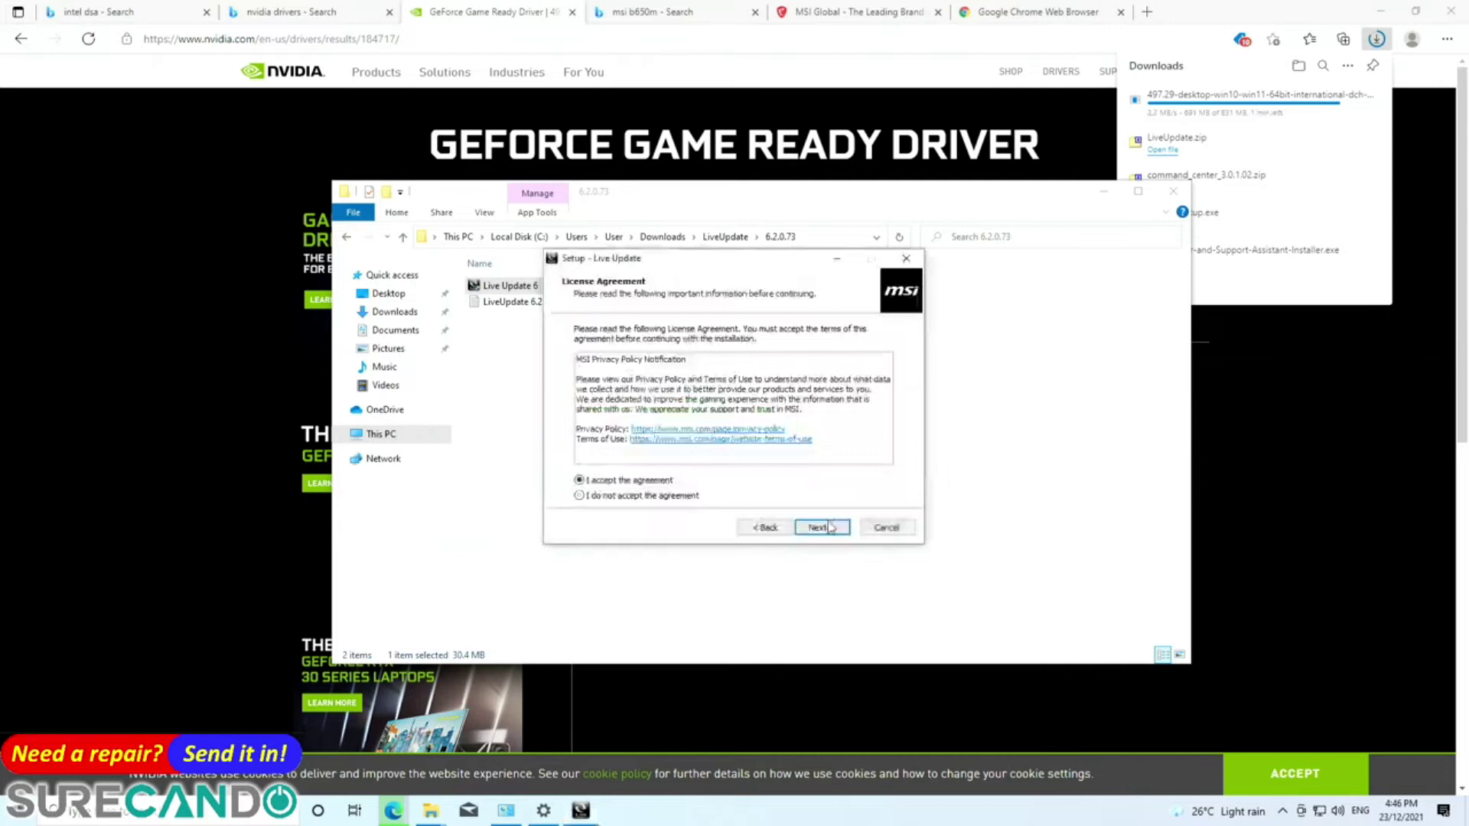
left_click(819, 528)
left_click(827, 527)
left_click(829, 527)
left_click(830, 527)
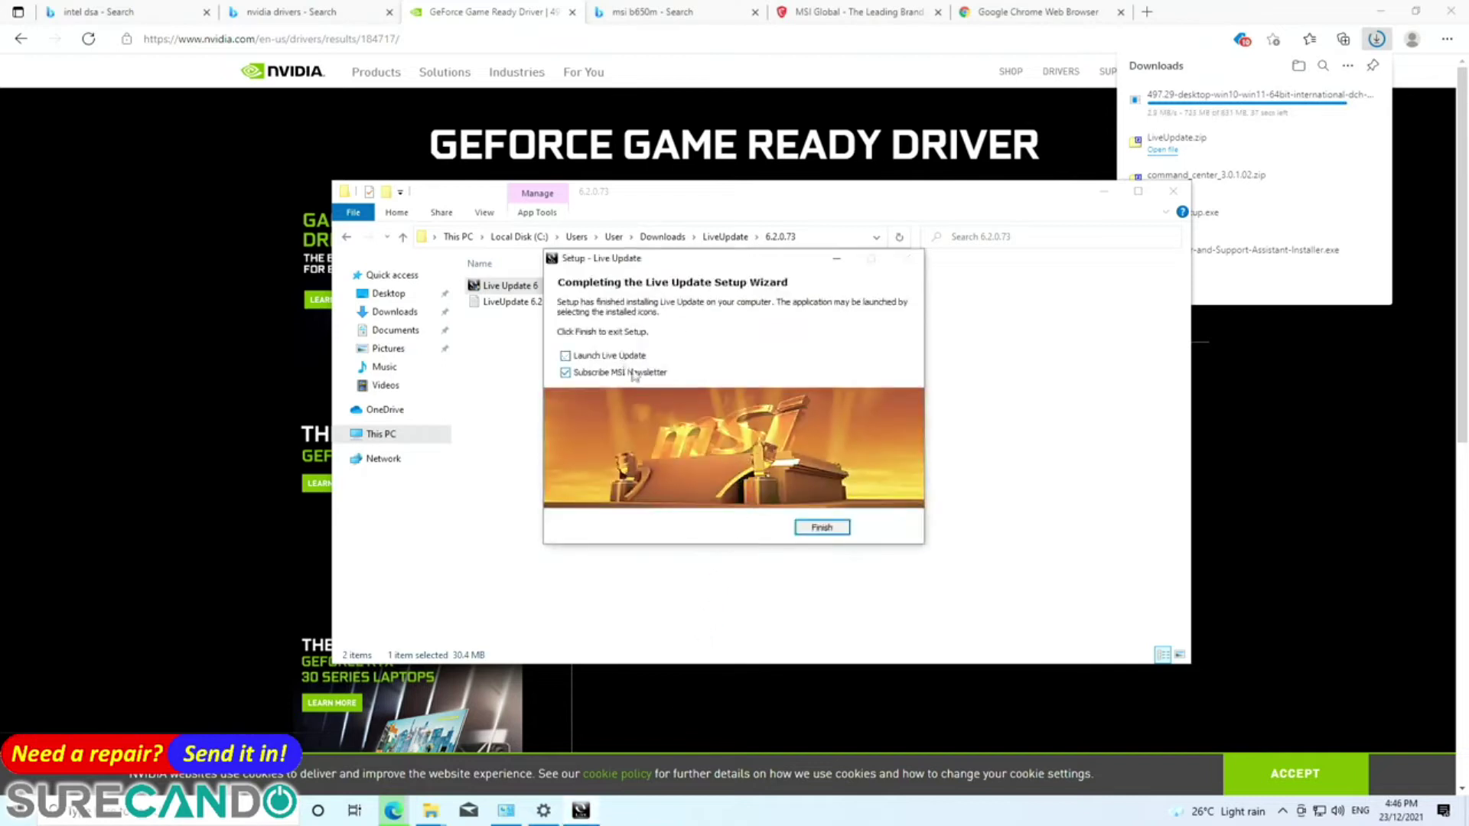
left_click(814, 528)
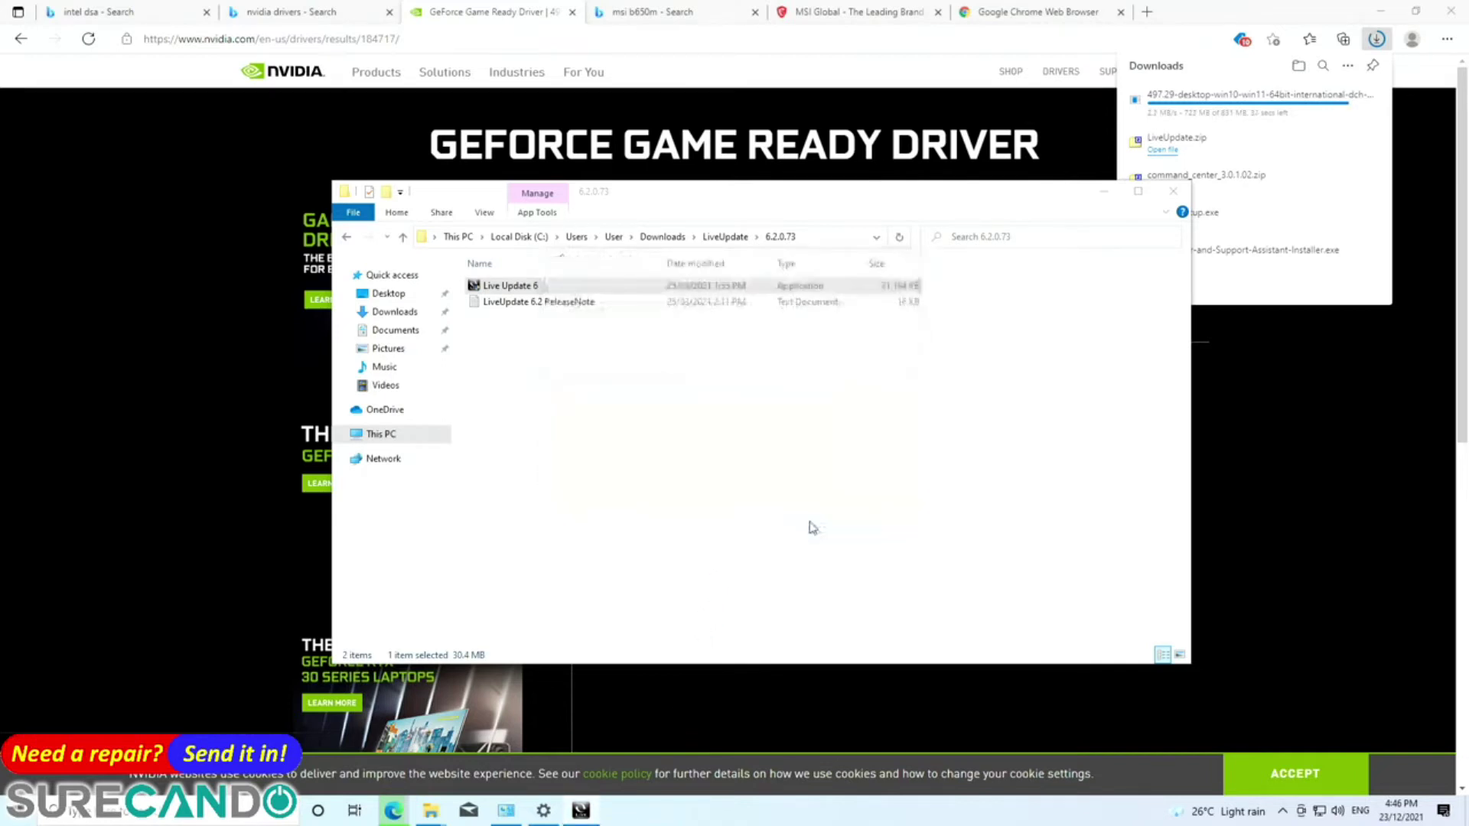
- Search the web in the browser for "adobe reader" and open the official Adobe Acrobat download result
left_click(784, 497)
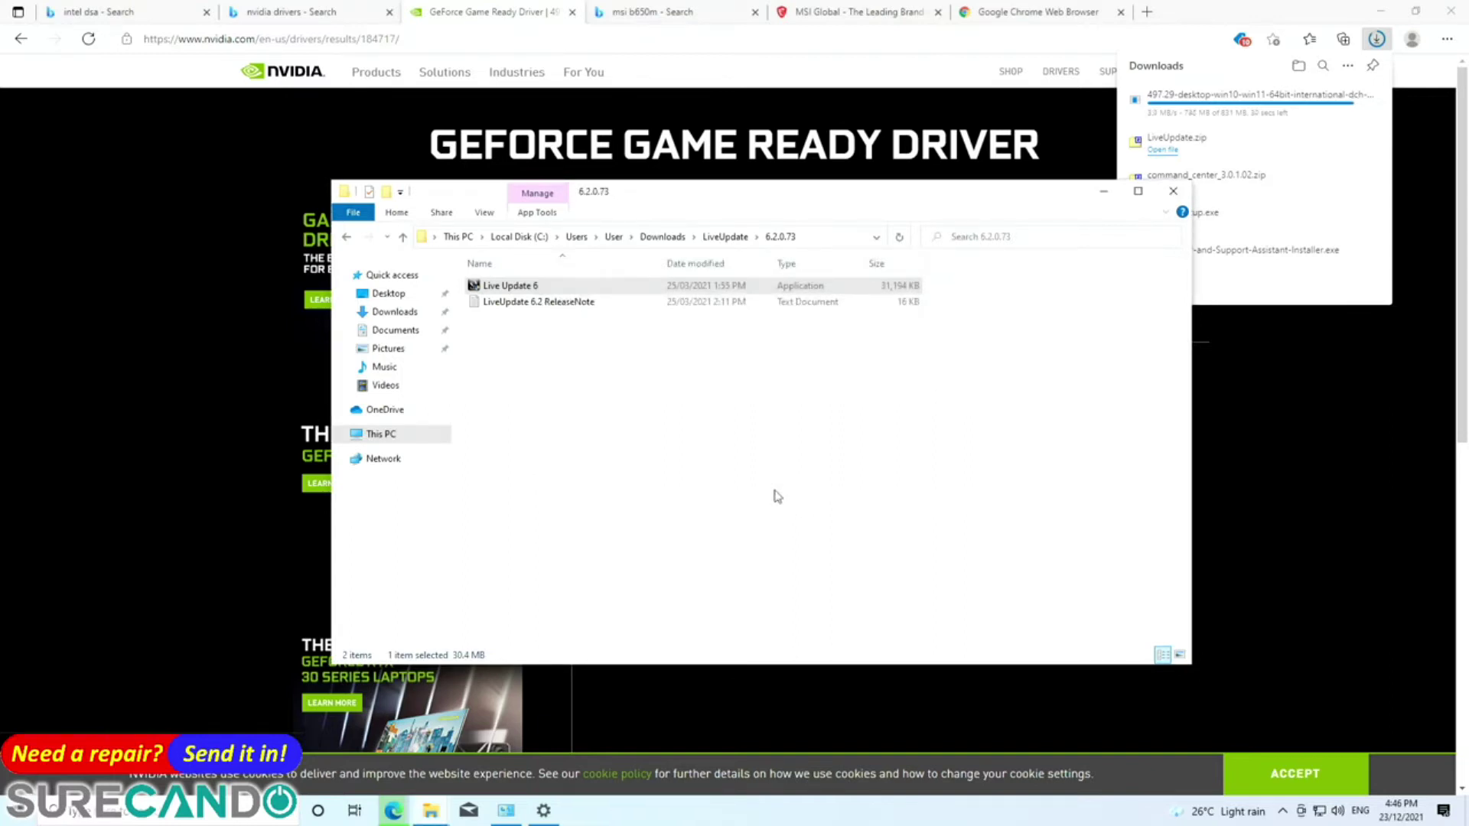
left_click(664, 36)
type("adobe reader")
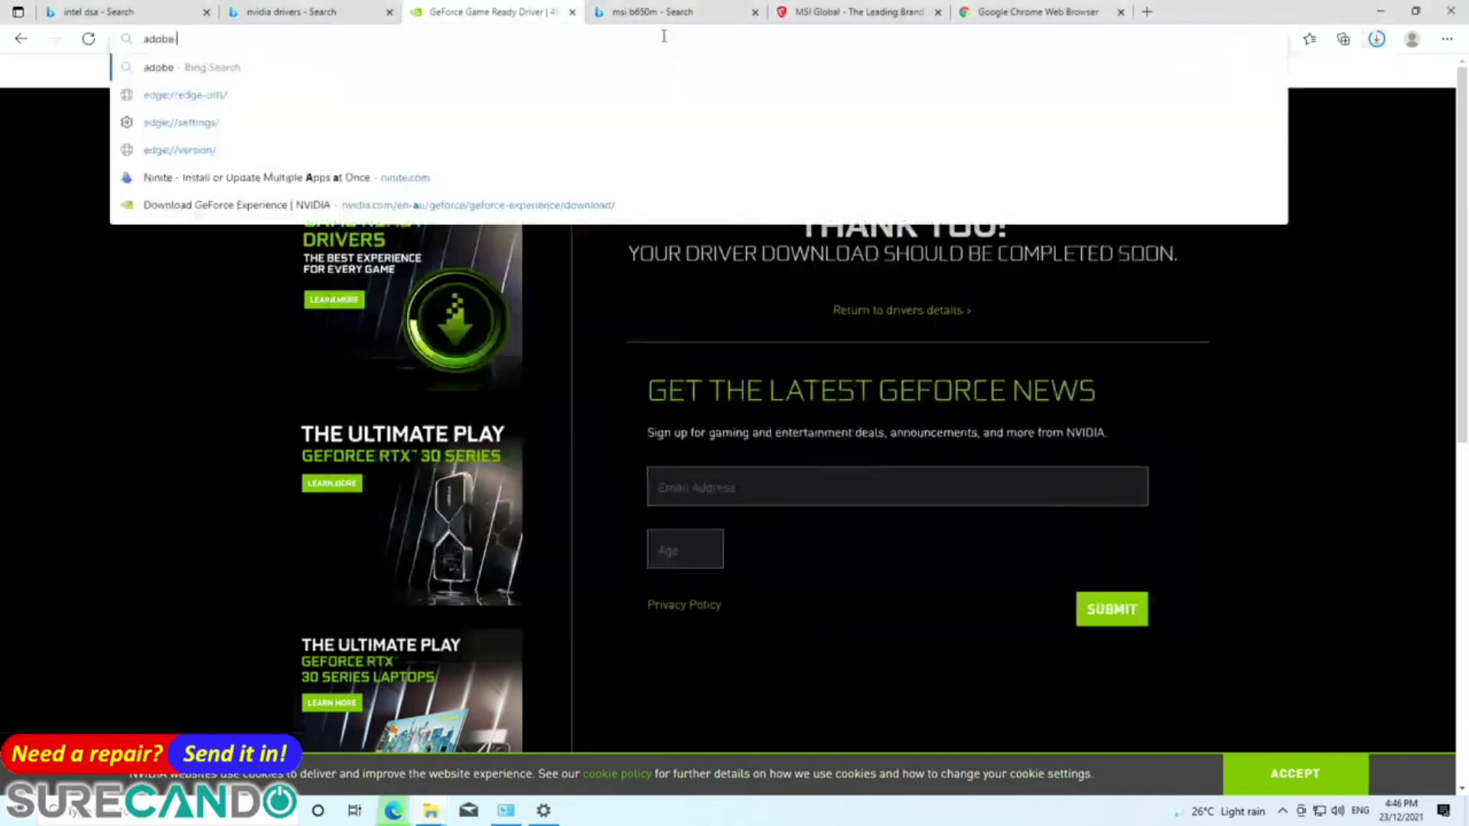
key("Return")
key("alt+Tab")
key("alt+Tab")
key("Tab")
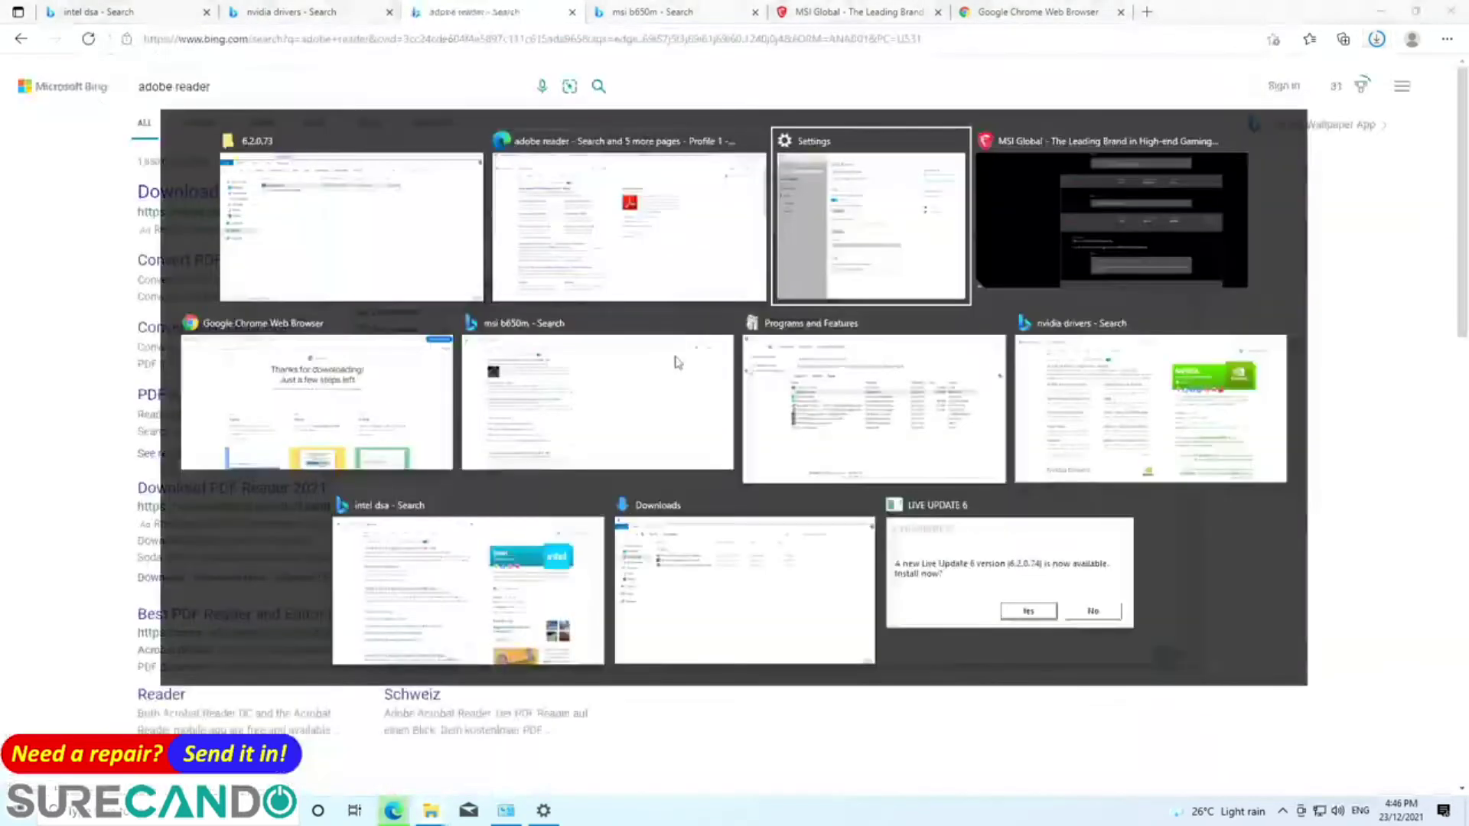
key("alt+Tab")
key("alt+Tab")
key("Tab")
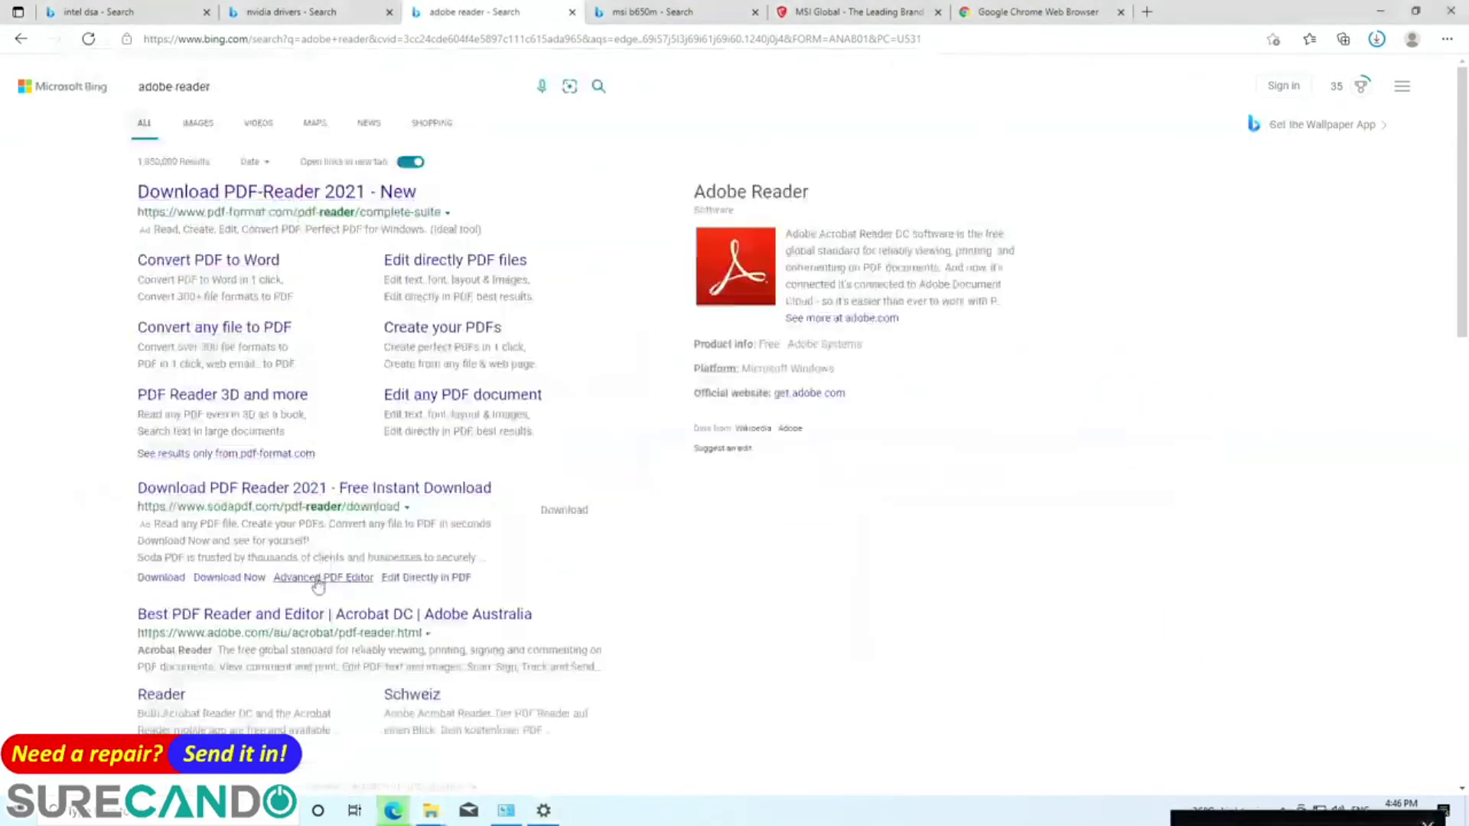
scroll(319, 582, "down", 4)
left_click(201, 562)
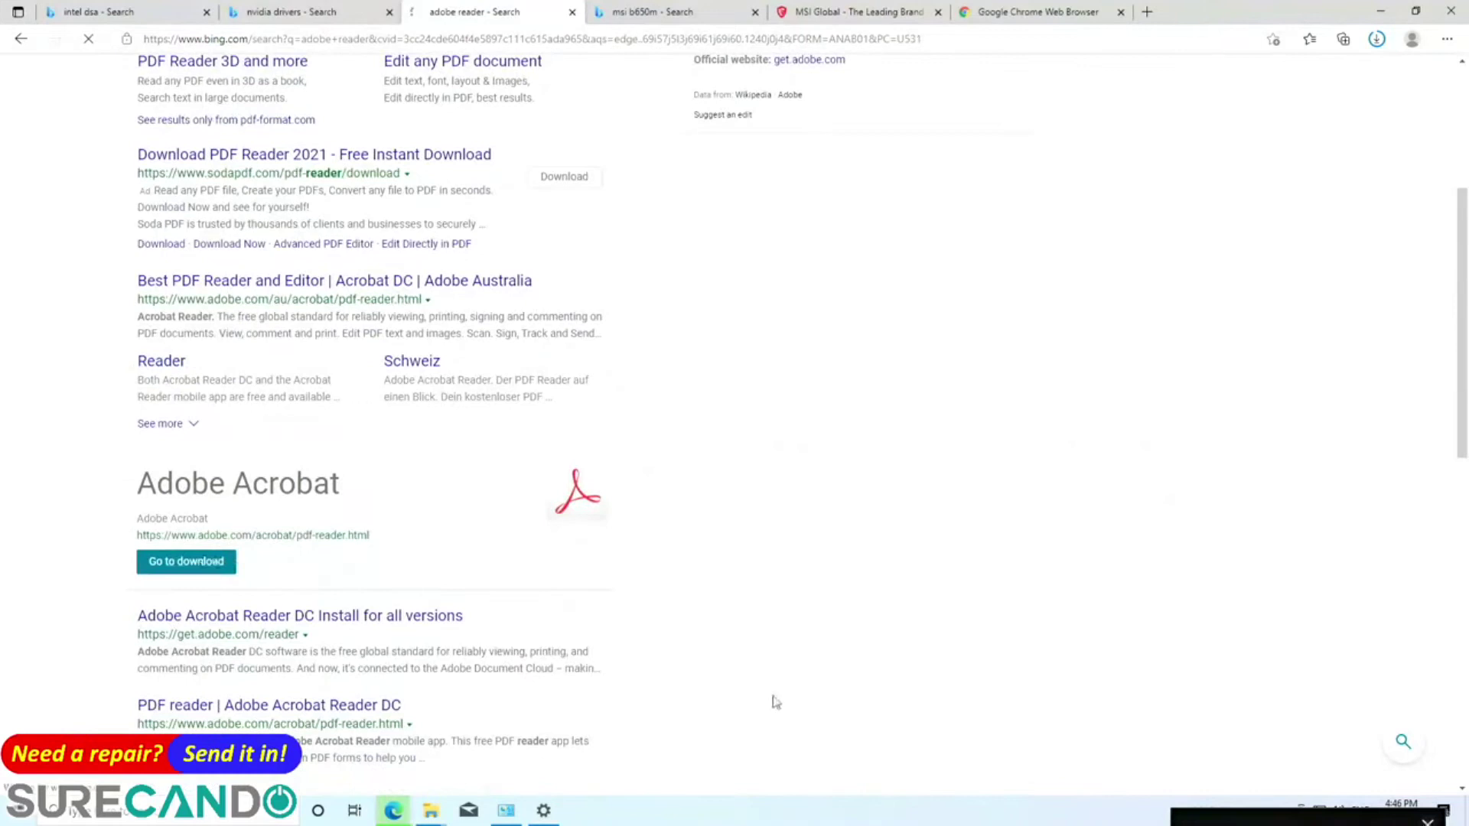
- Start the Live Update scan for this computer and decline the offered 6.2.0.74 upgrade
mouse_move(552, 820)
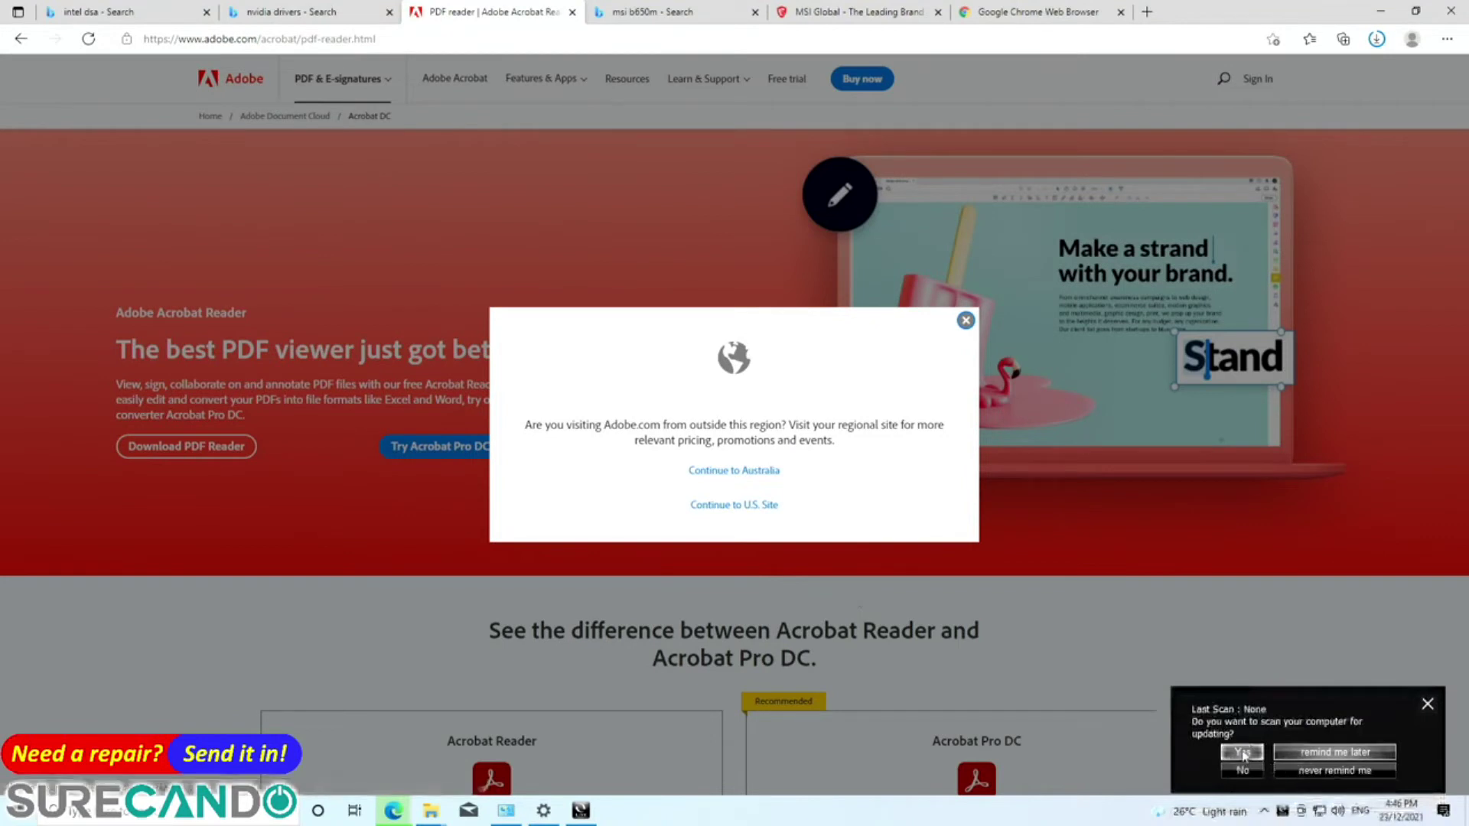
left_click(1244, 754)
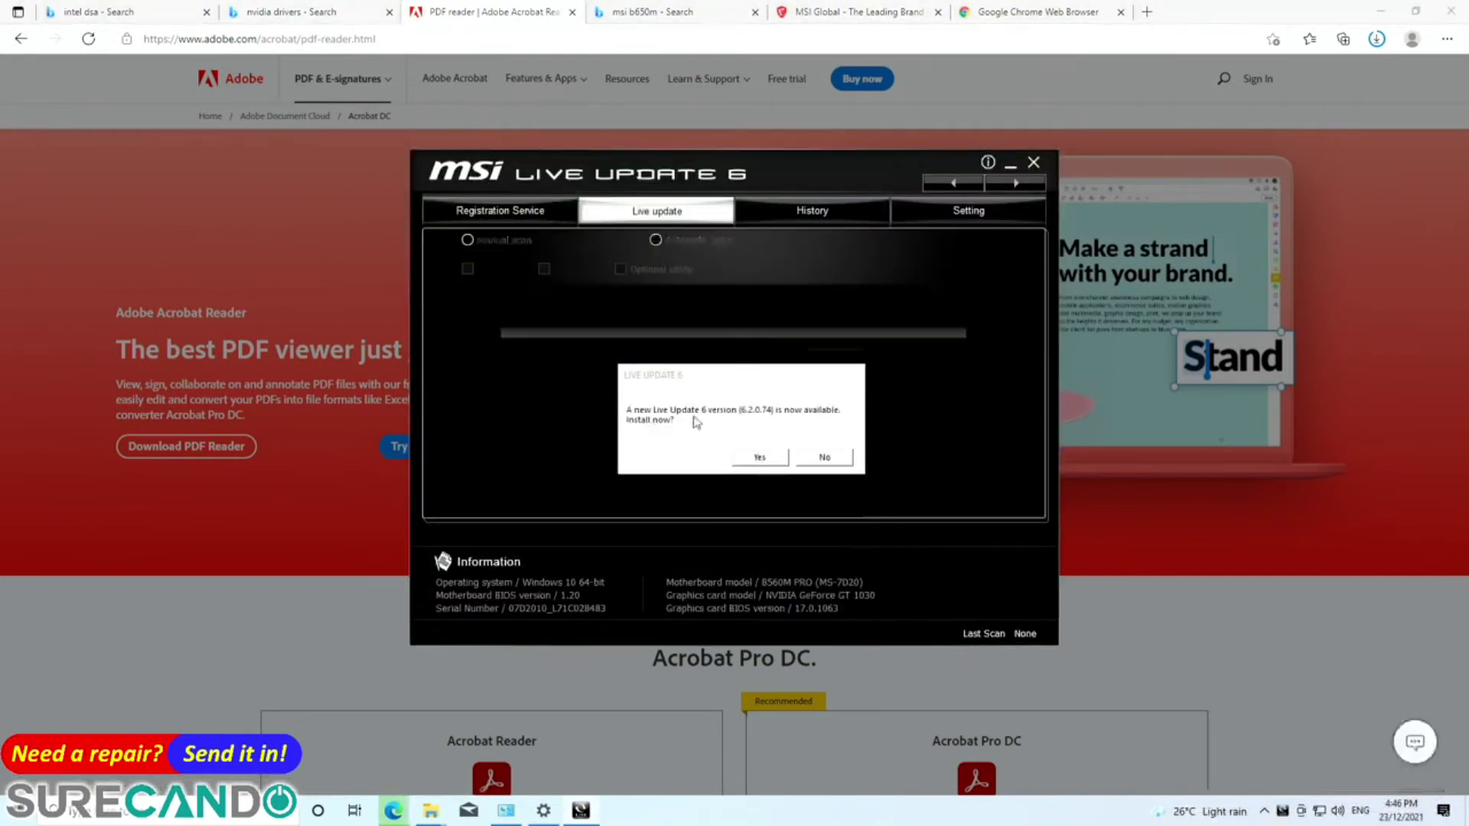
left_click(825, 459)
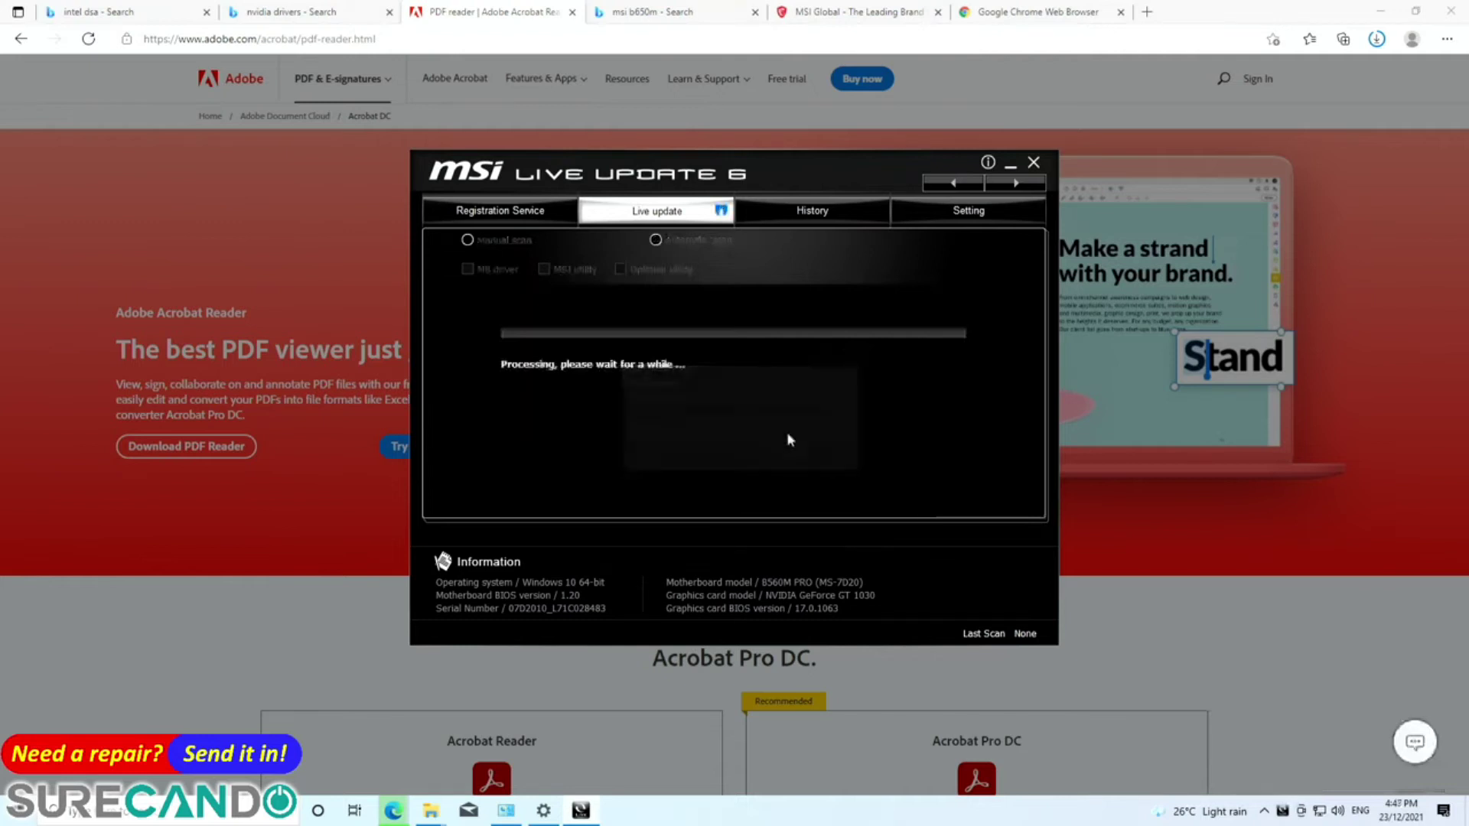
- Dismiss Adobe's regional site prompt and open the PDF Reader download page
left_click(301, 517)
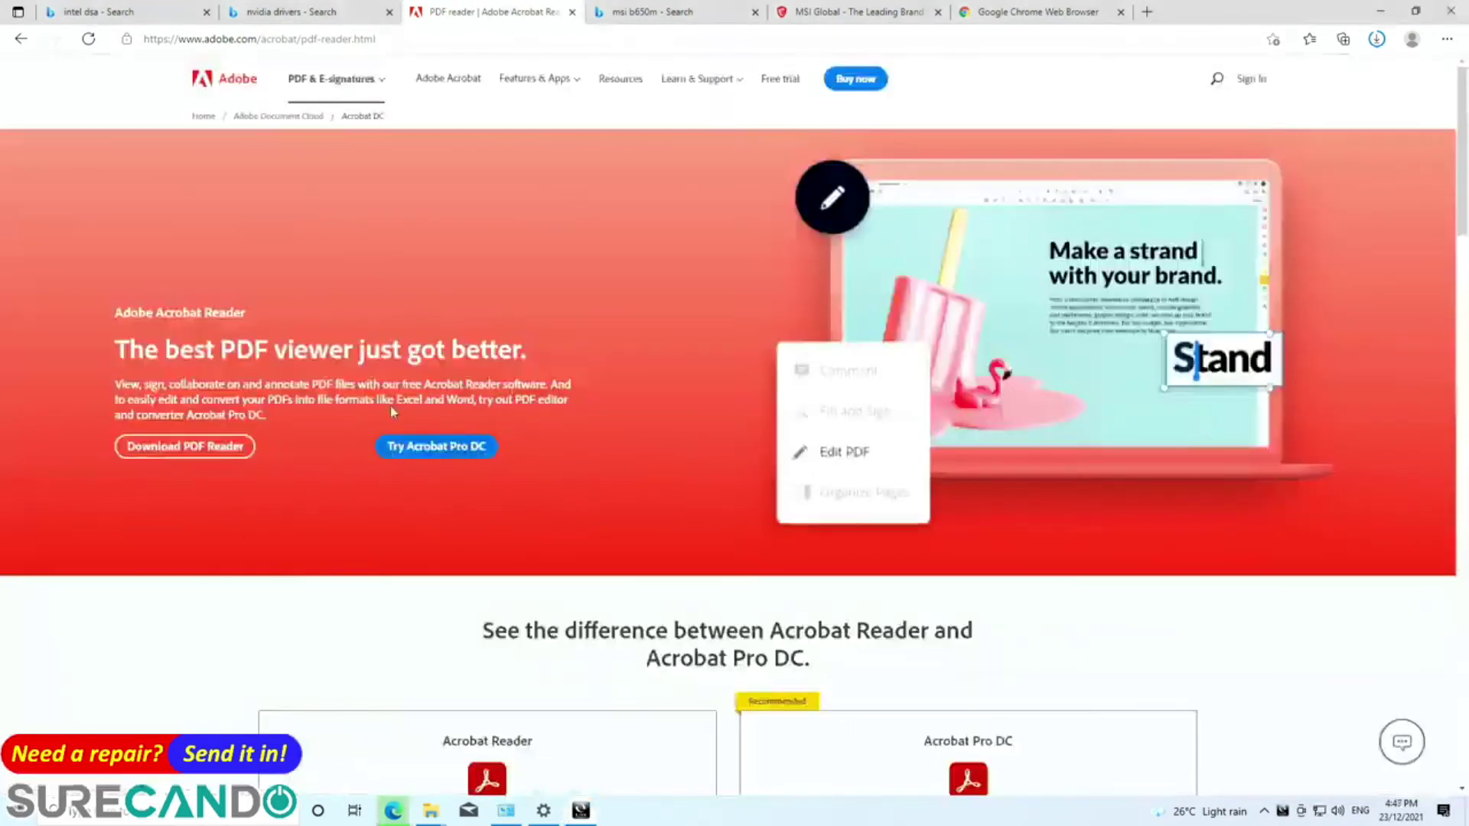
left_click(173, 446)
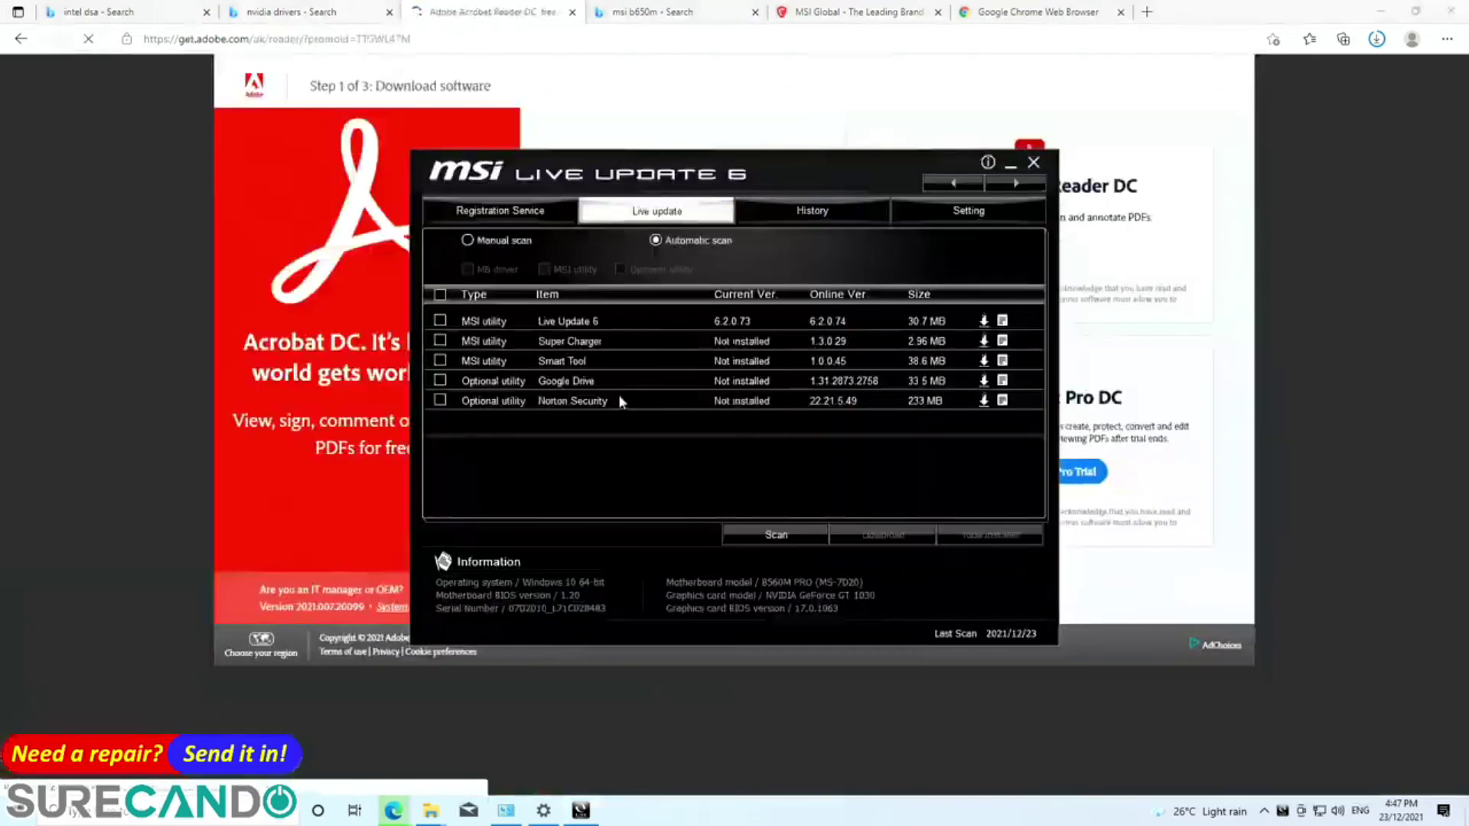
- Select only the Live Update 6 version 6.2.0.74 entry and download it to C:\MSI\LiveUpdate\DL_FILE
left_click(440, 295)
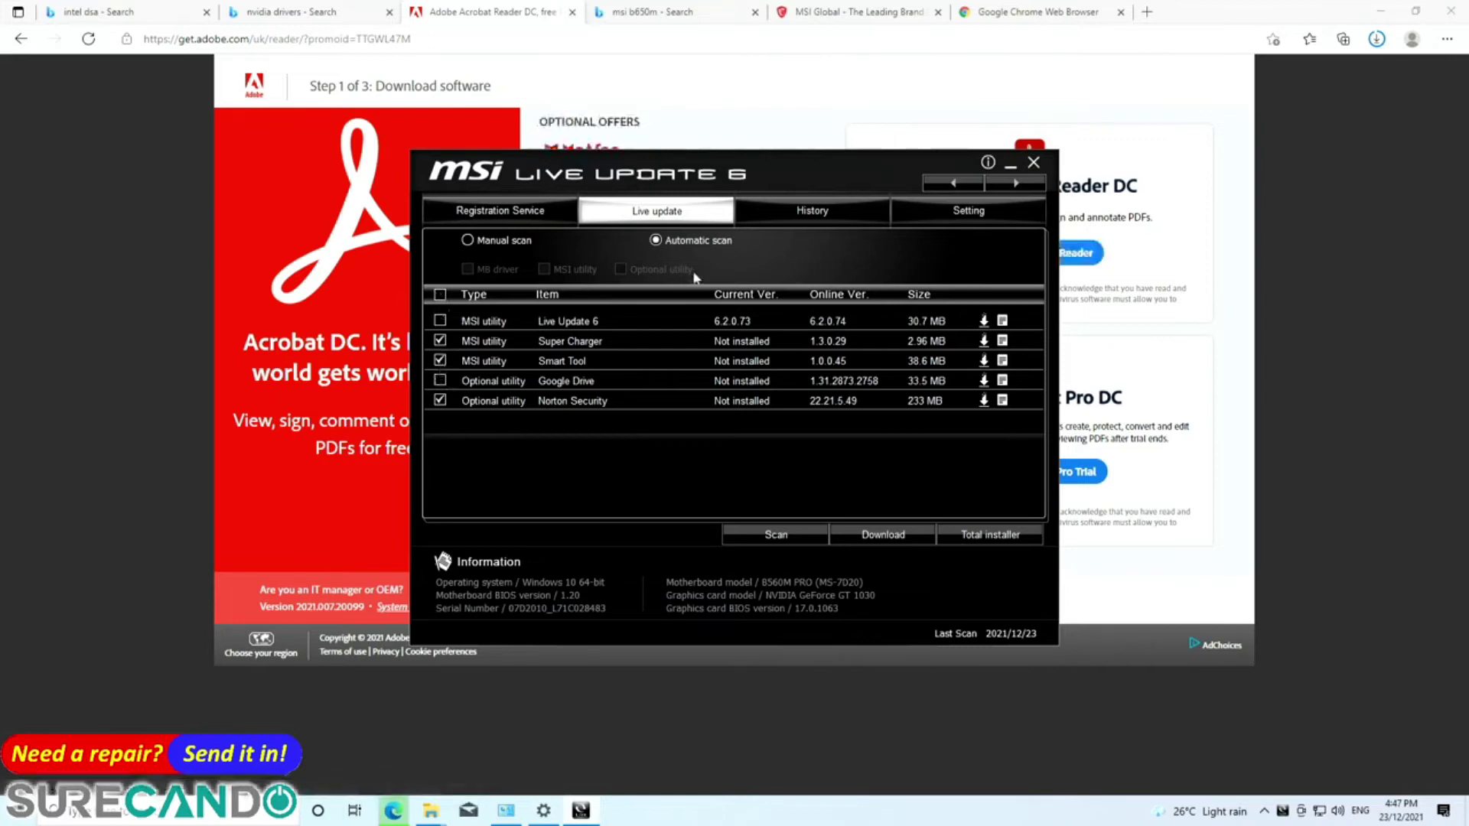
left_click(441, 401)
left_click(441, 321)
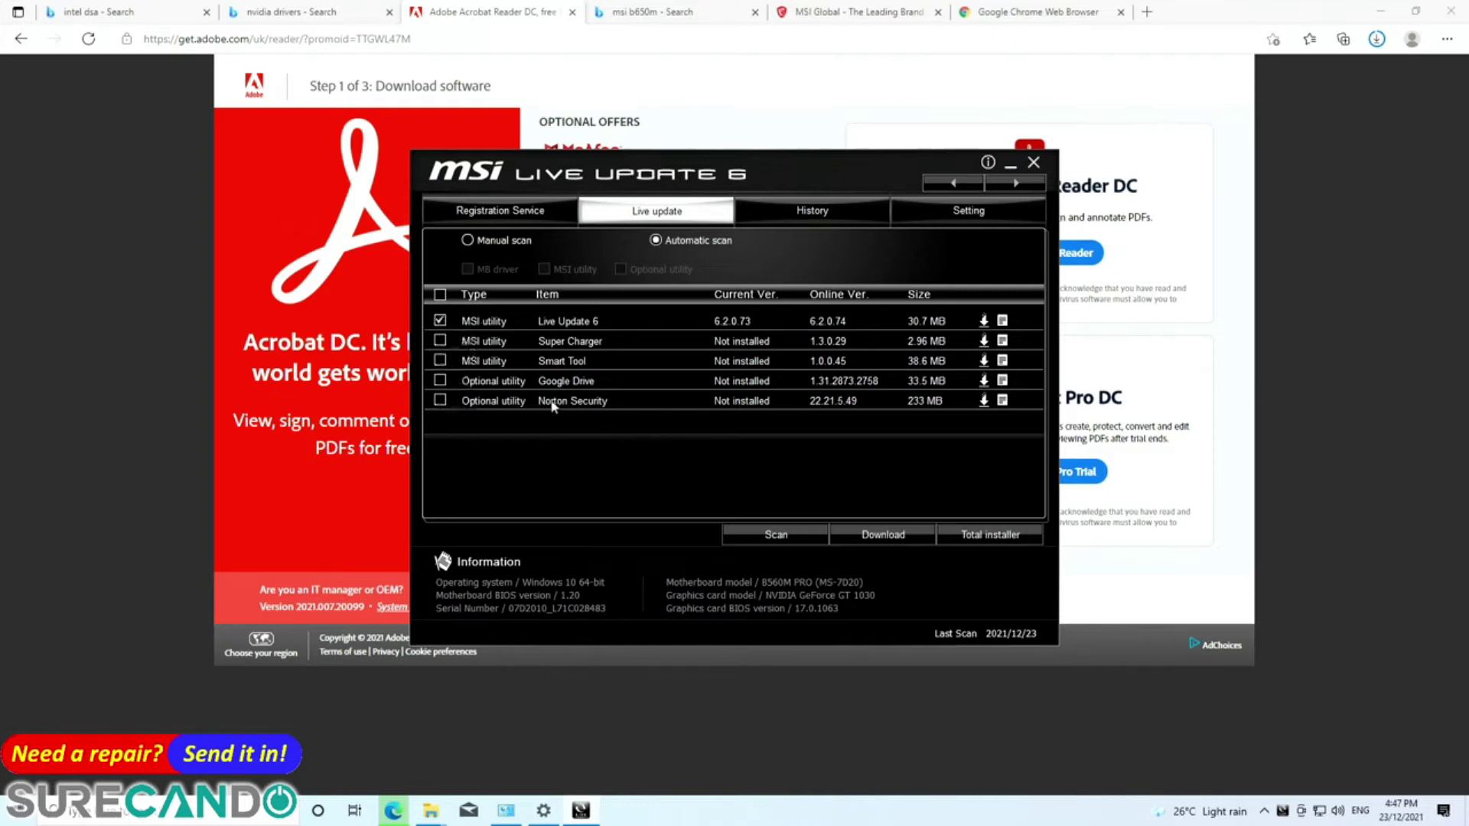
left_click(861, 540)
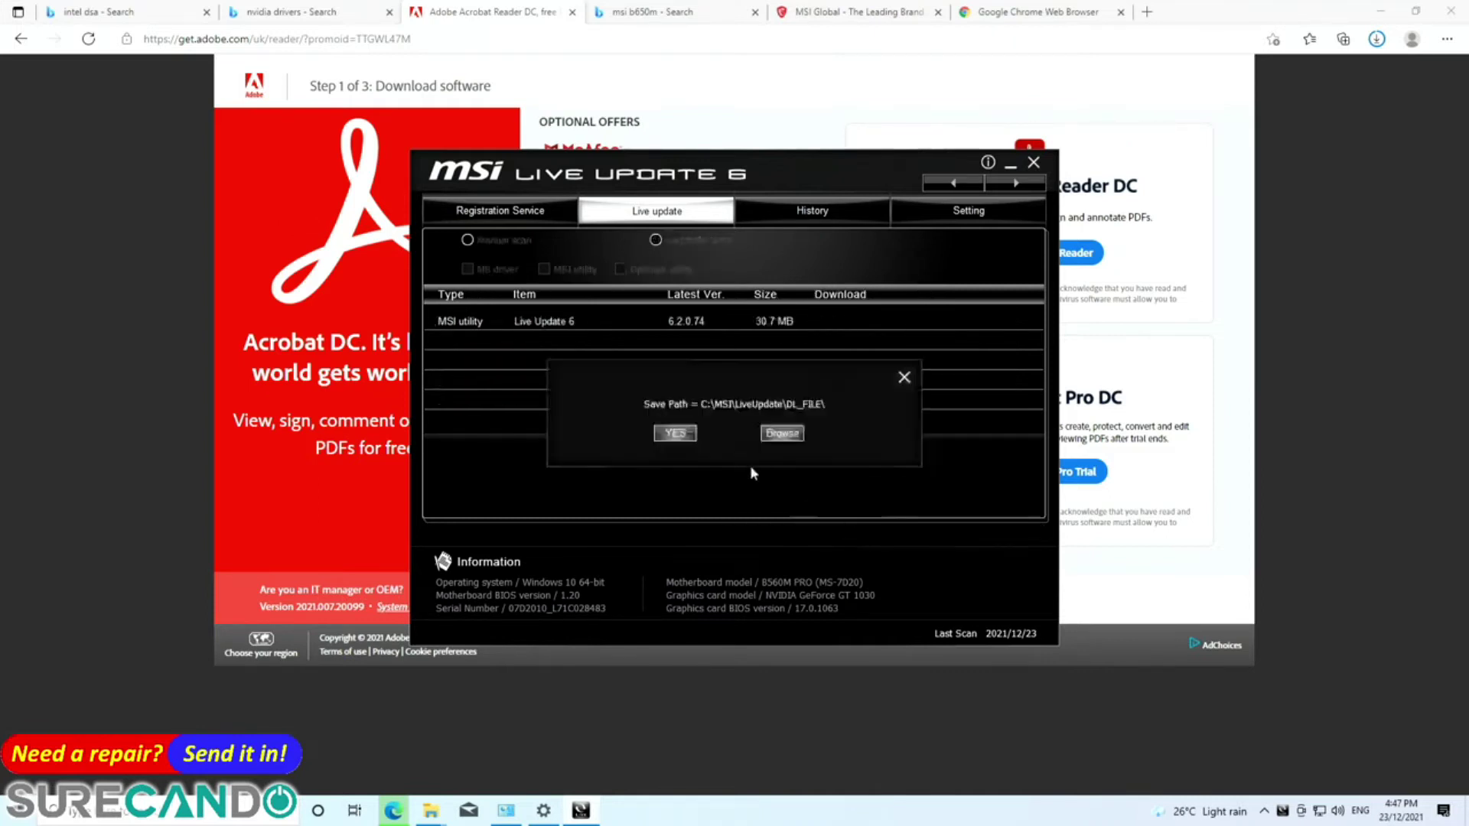
left_click(675, 434)
- Switch back to the browser and start the Adobe Acrobat Reader DC download
left_click(205, 470)
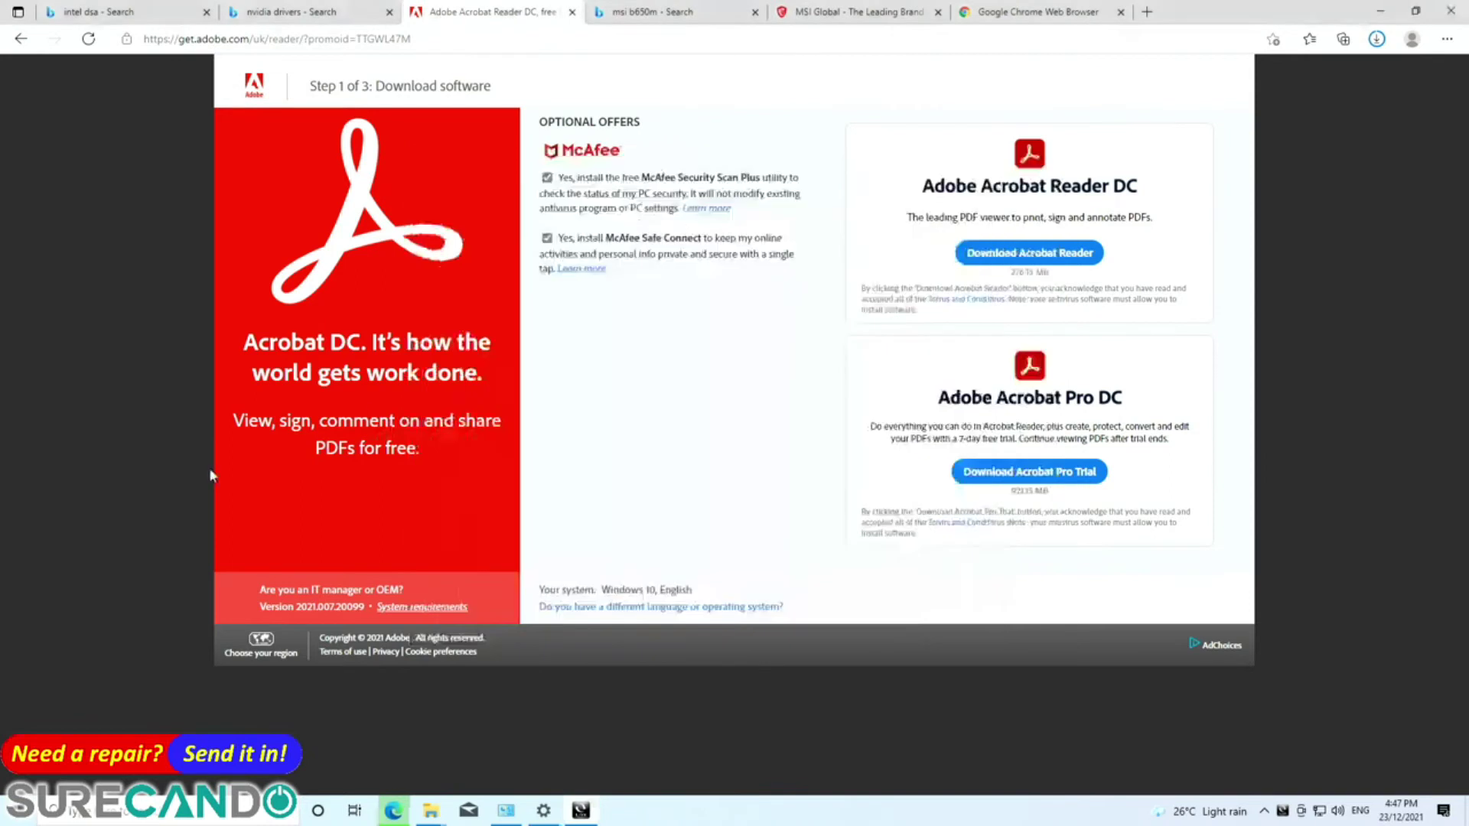
left_click(1059, 254)
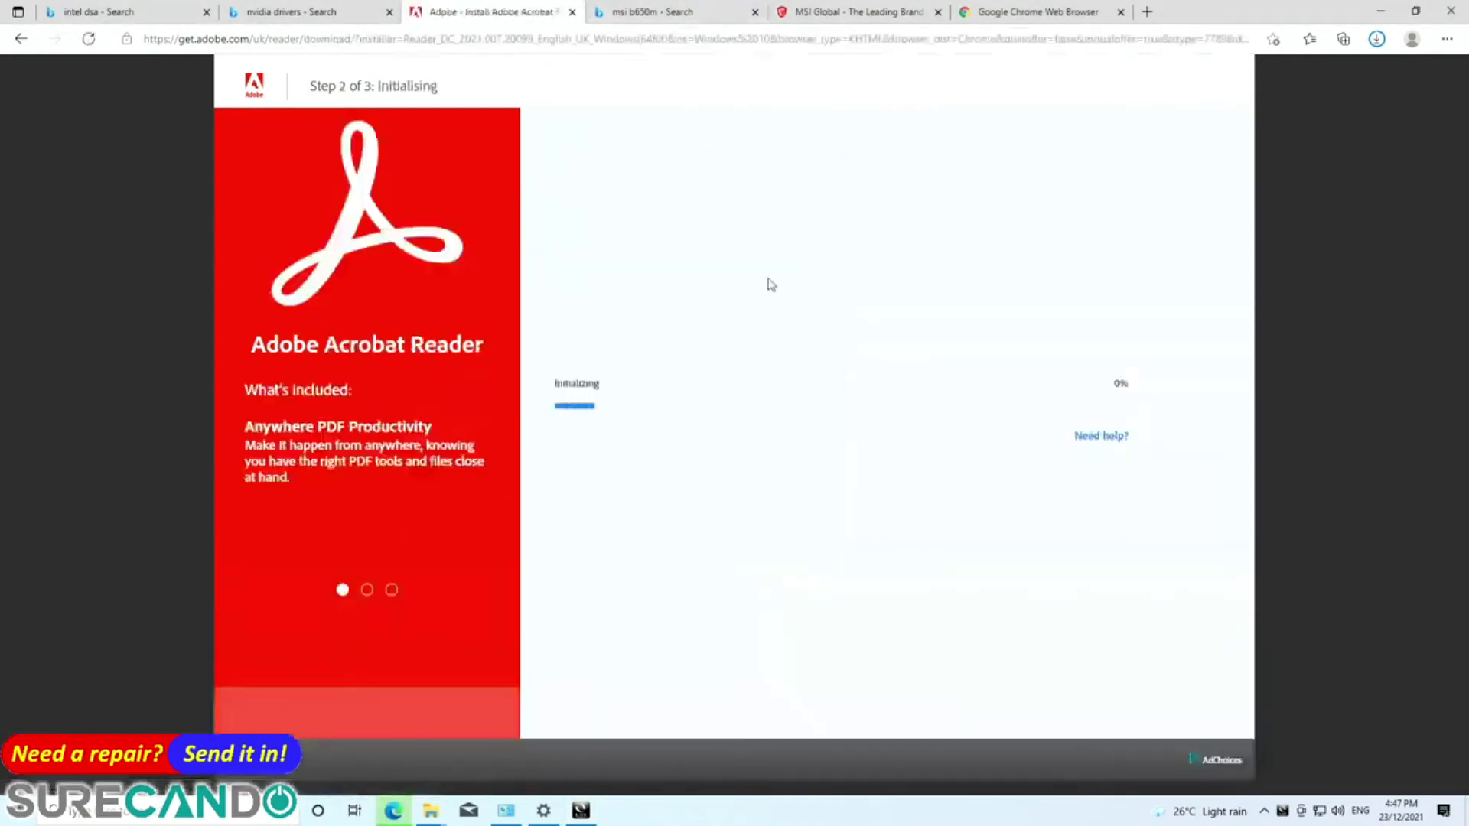
- Return to MSI Live Update 6, select Super Charger and Smart Tool, and download both to the proposed save path
key("alt+Tab")
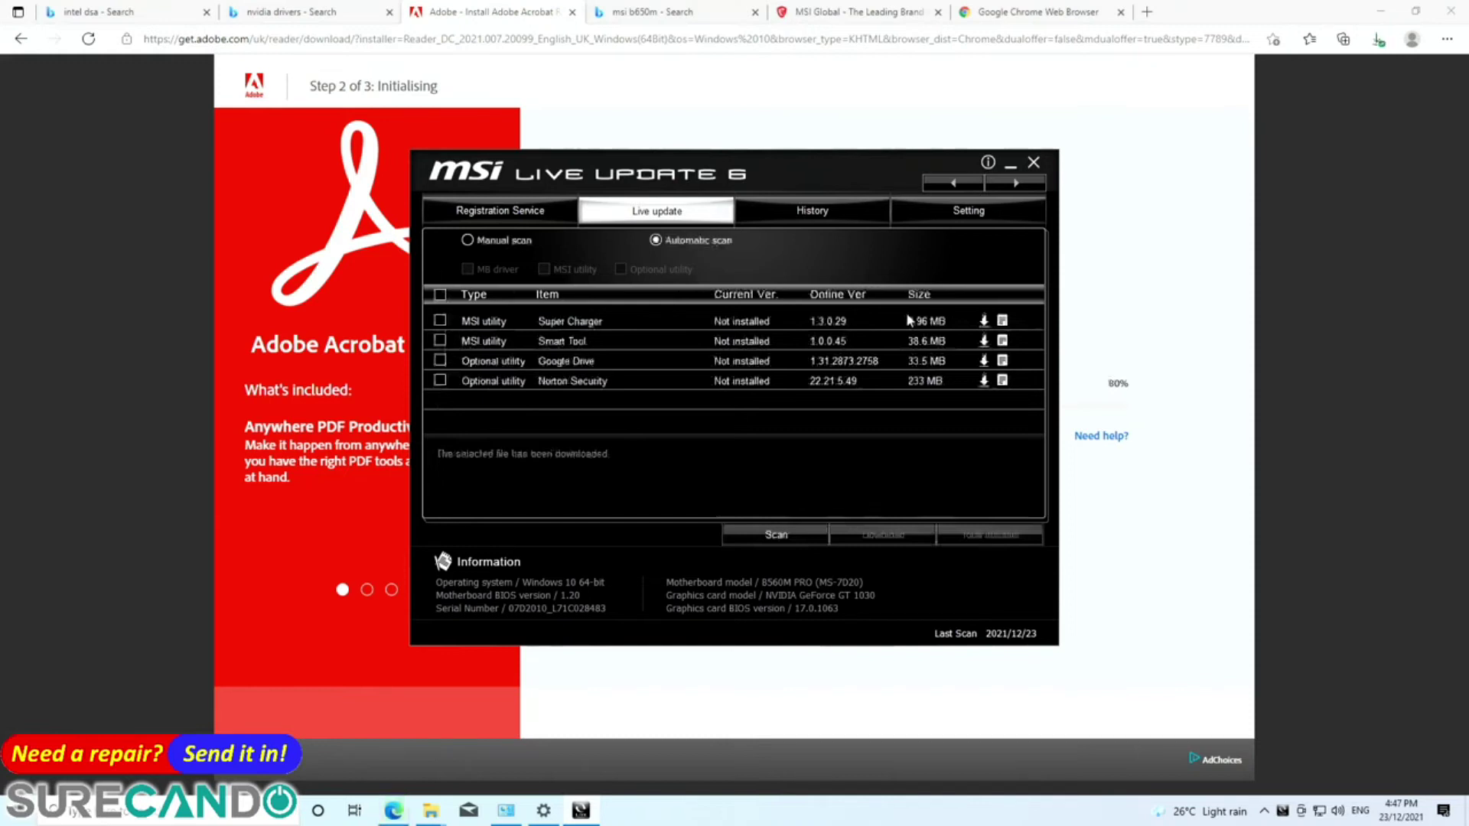
left_click(440, 320)
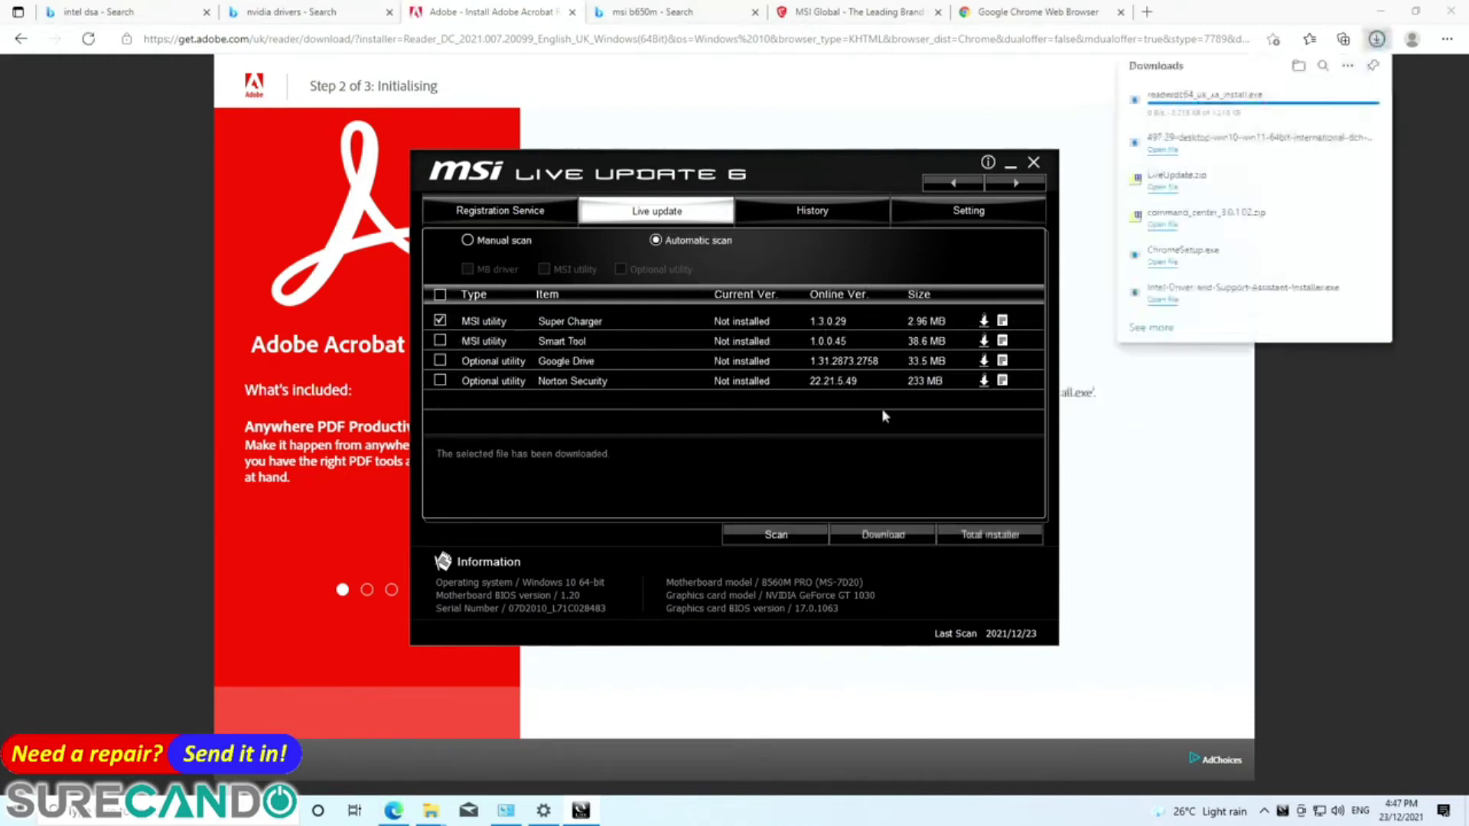
left_click(441, 340)
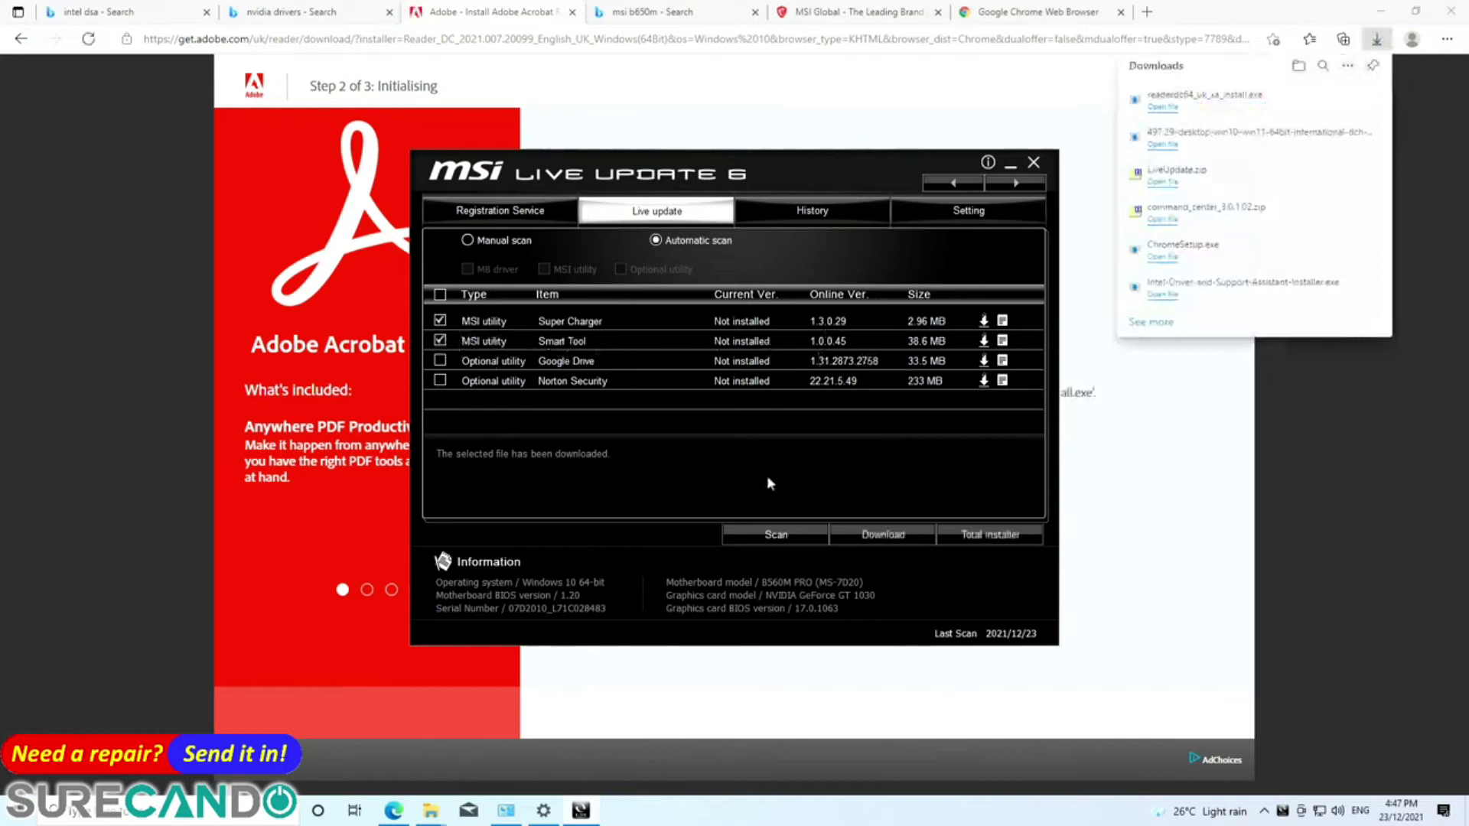
left_click(949, 539)
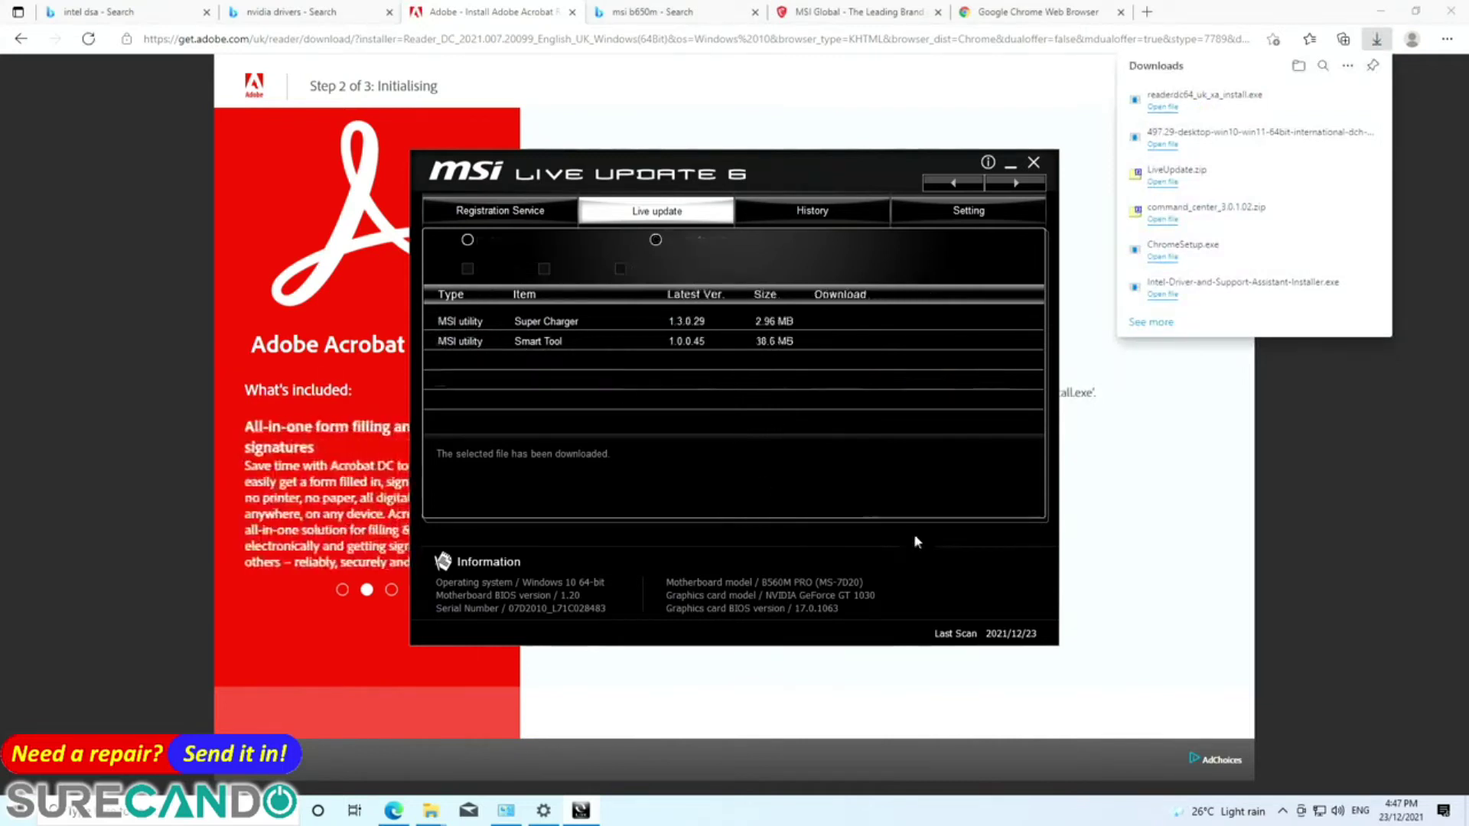
left_click(675, 433)
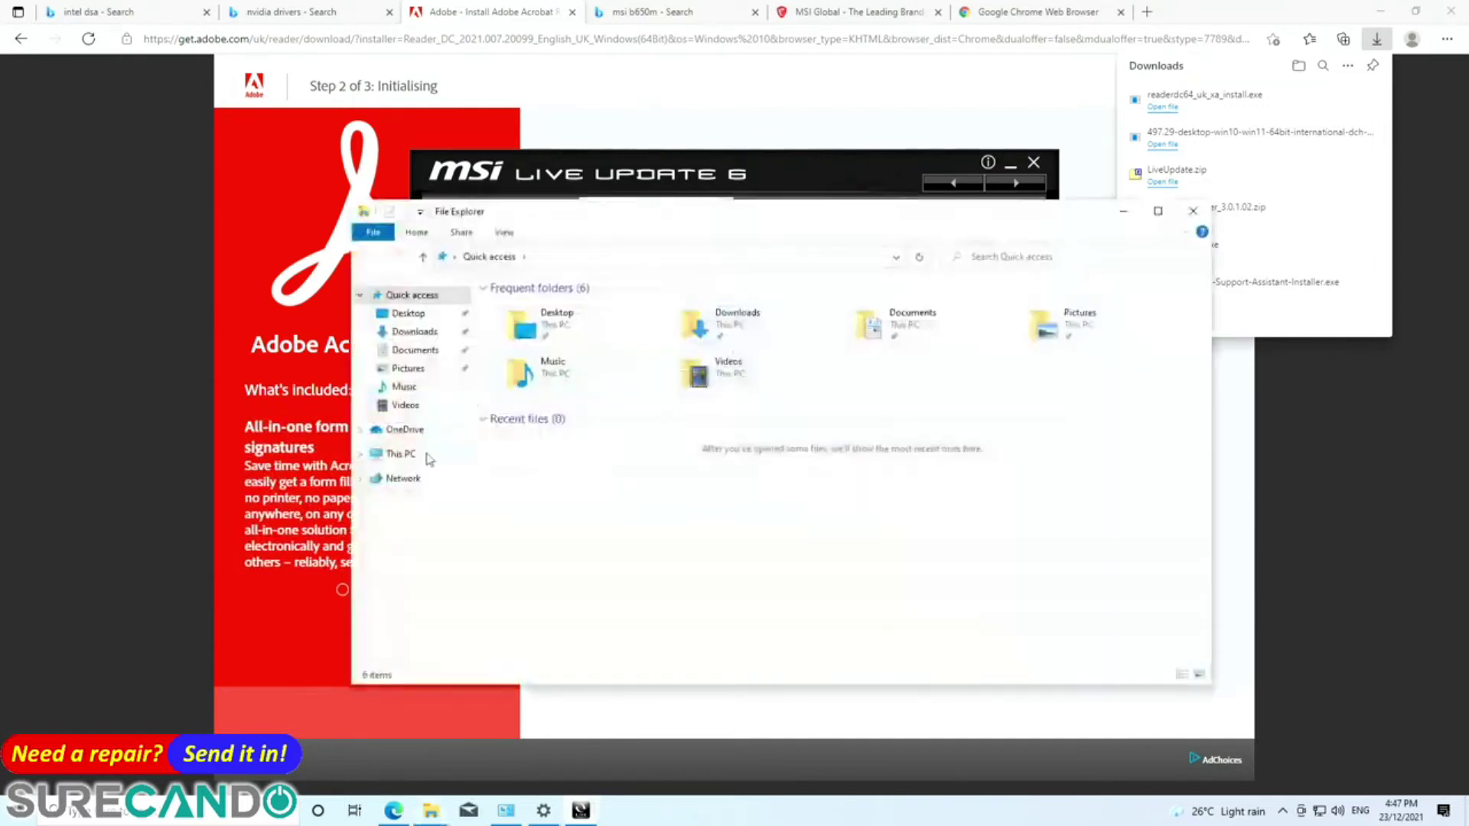
- In File Explorer, open C:\MSI\LiveUpdate\DL_FILE and select the Liveinst application
left_click(427, 456)
double_click(608, 460)
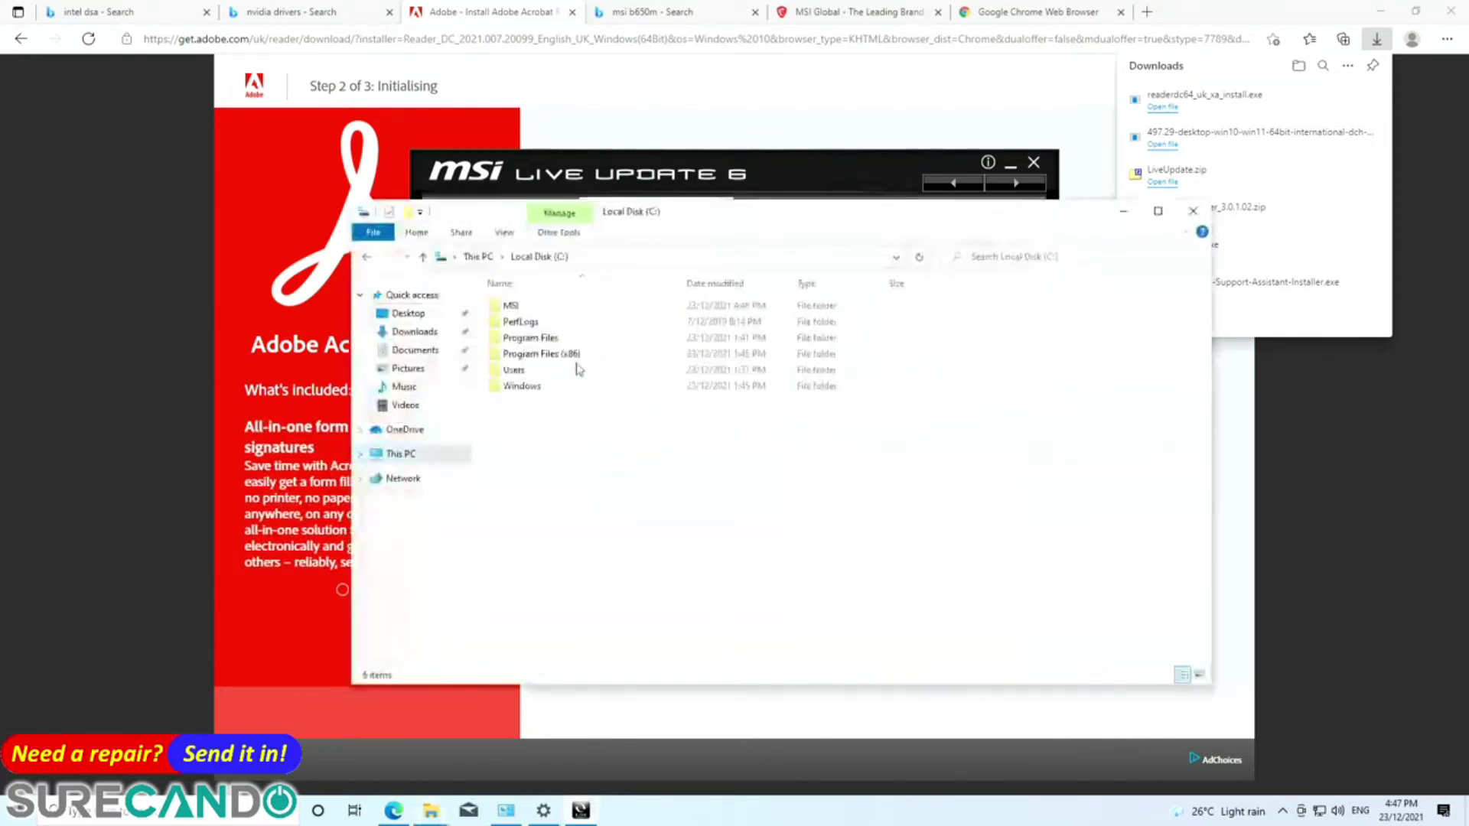
double_click(521, 306)
double_click(536, 306)
double_click(520, 306)
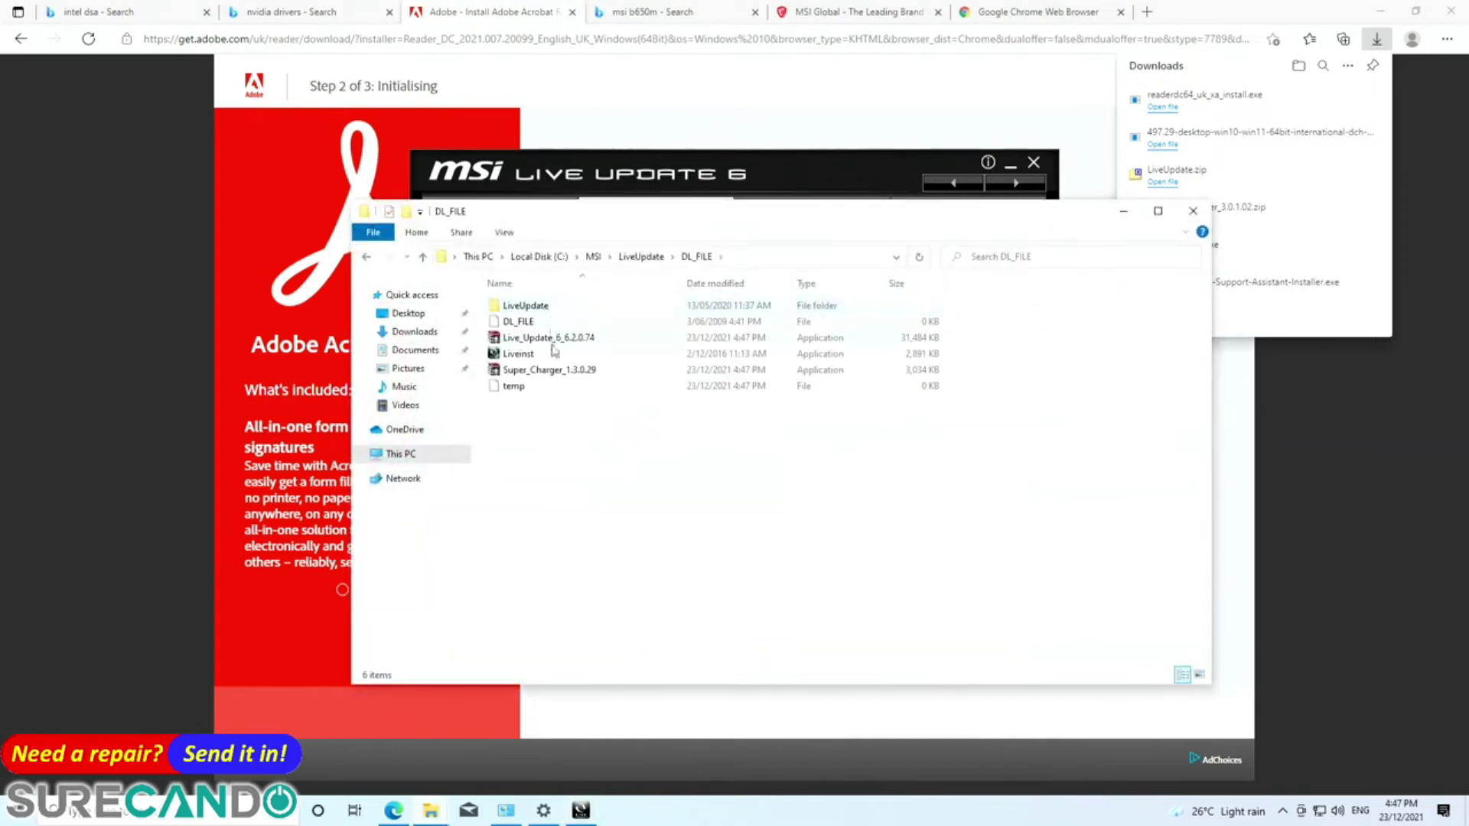
left_click(570, 357)
- Close MSI Live Update 6 and run the Liveinst installer from the DL_FILE folder
left_click(772, 188)
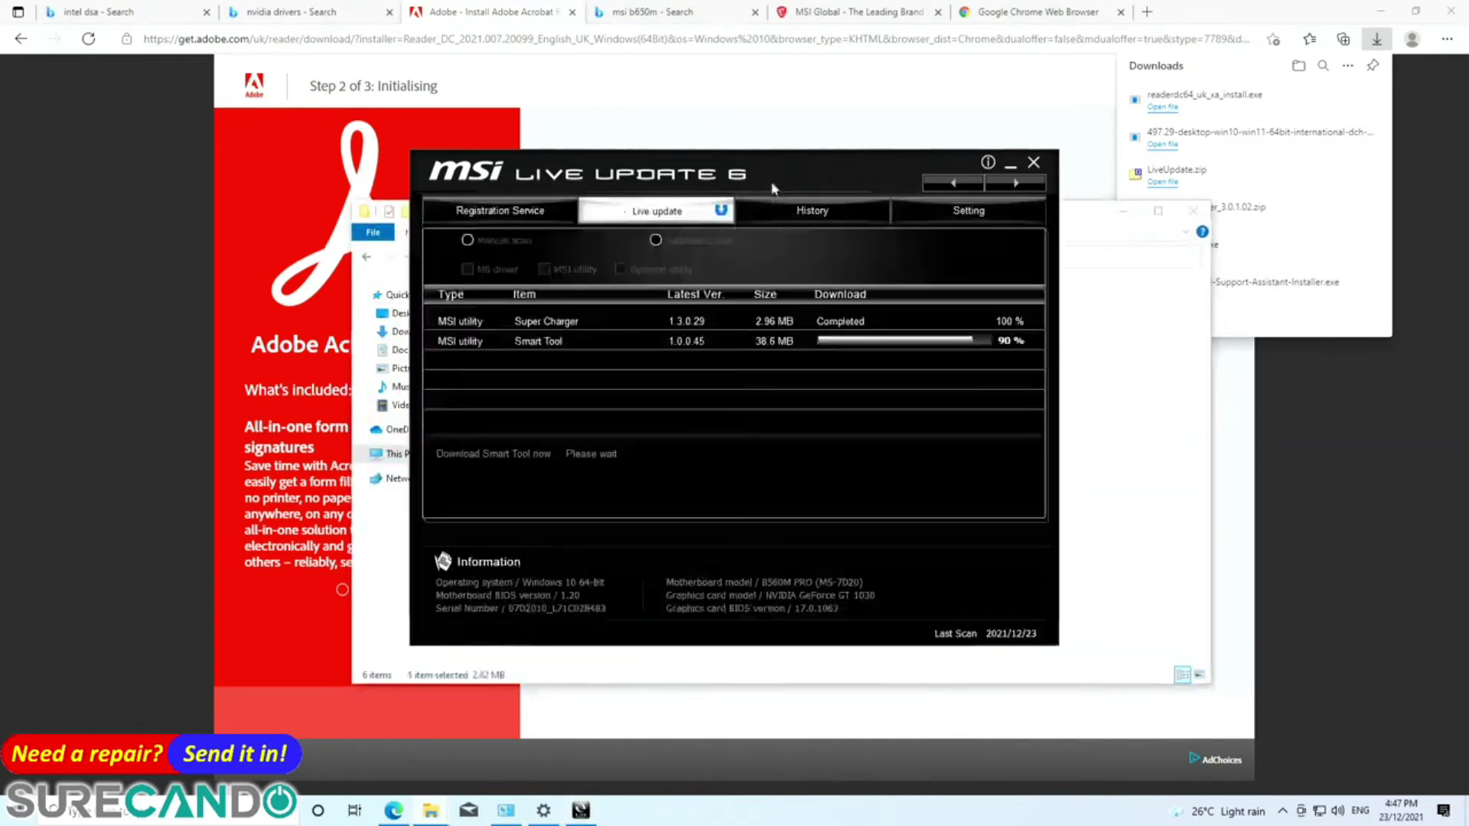
left_click(1034, 163)
left_click(695, 436)
double_click(565, 358)
left_click(663, 513)
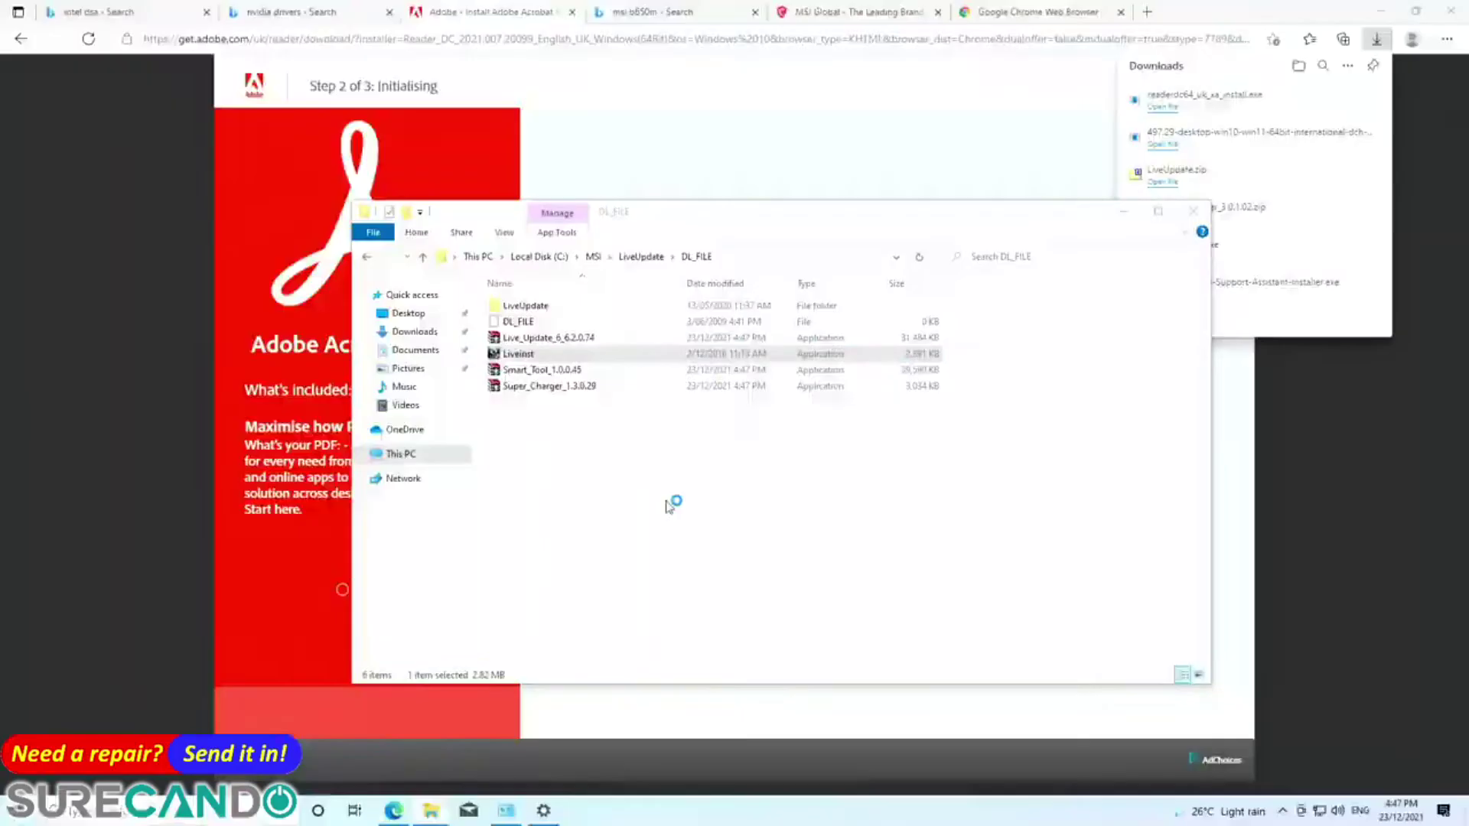
left_click(760, 442)
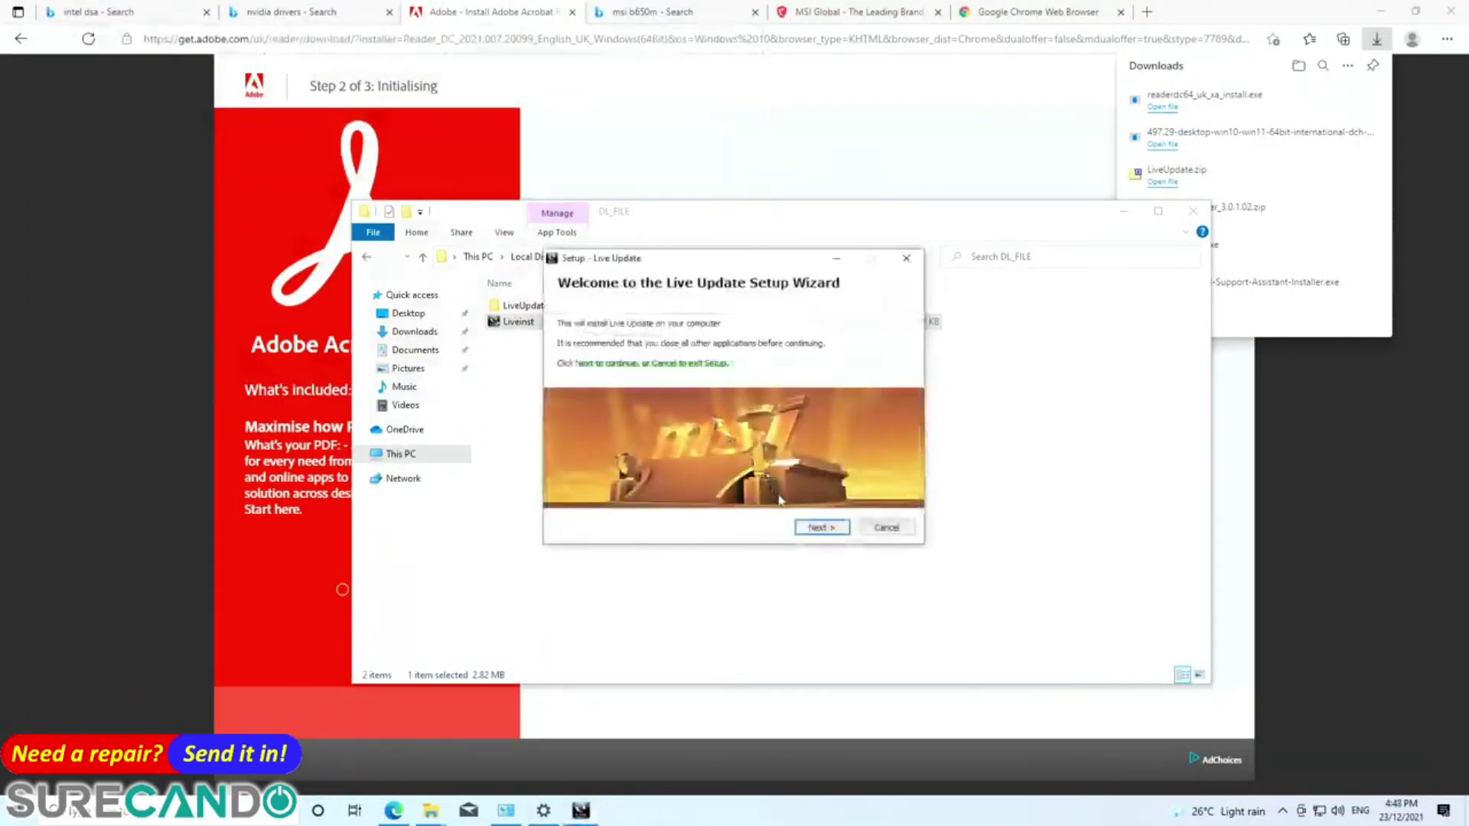
- Install Live Update into its existing folder, accepting the license agreement and keeping the desktop icon option
left_click(815, 527)
left_click(674, 482)
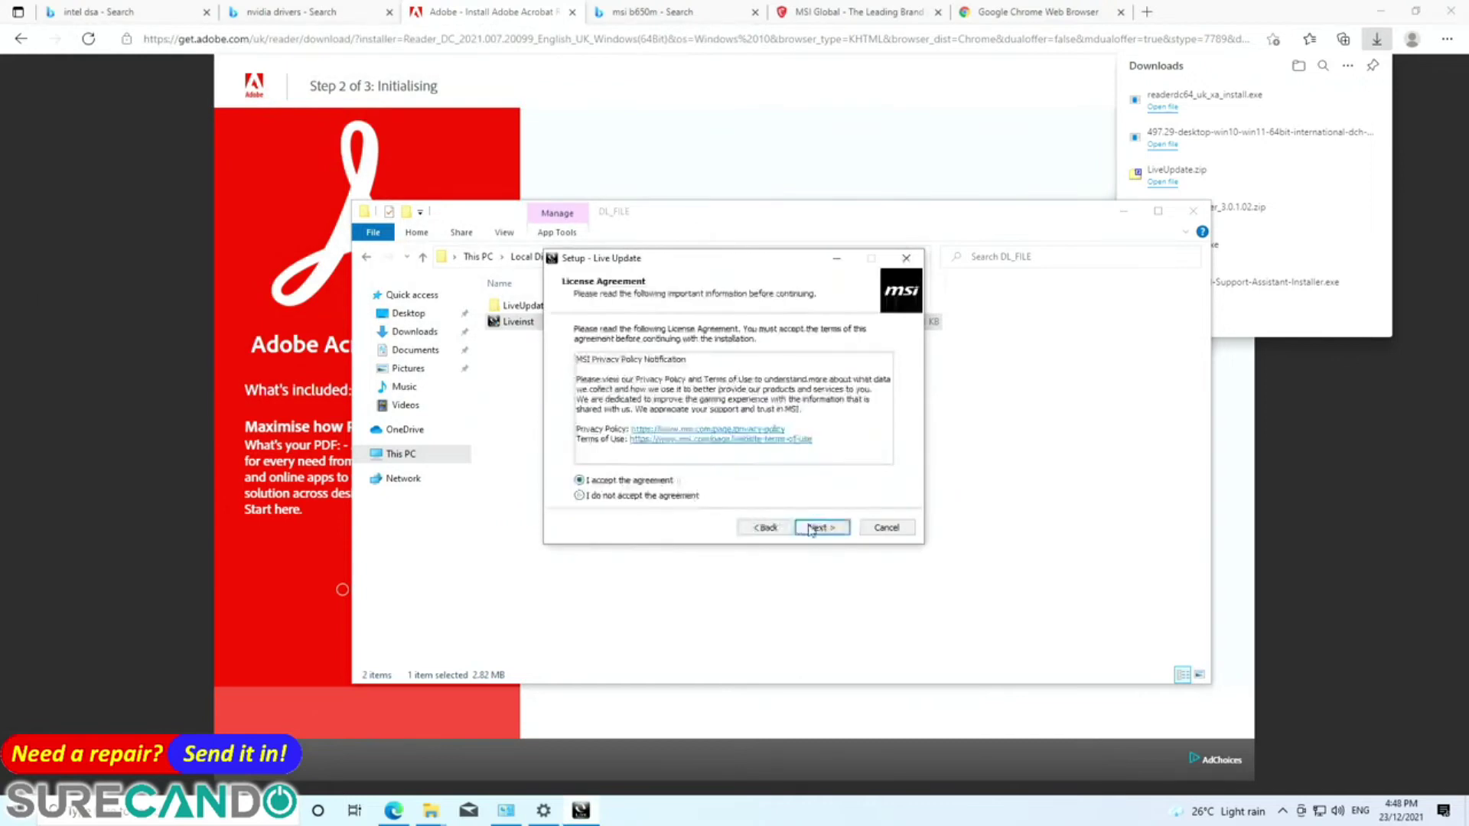
left_click(818, 527)
left_click(818, 527)
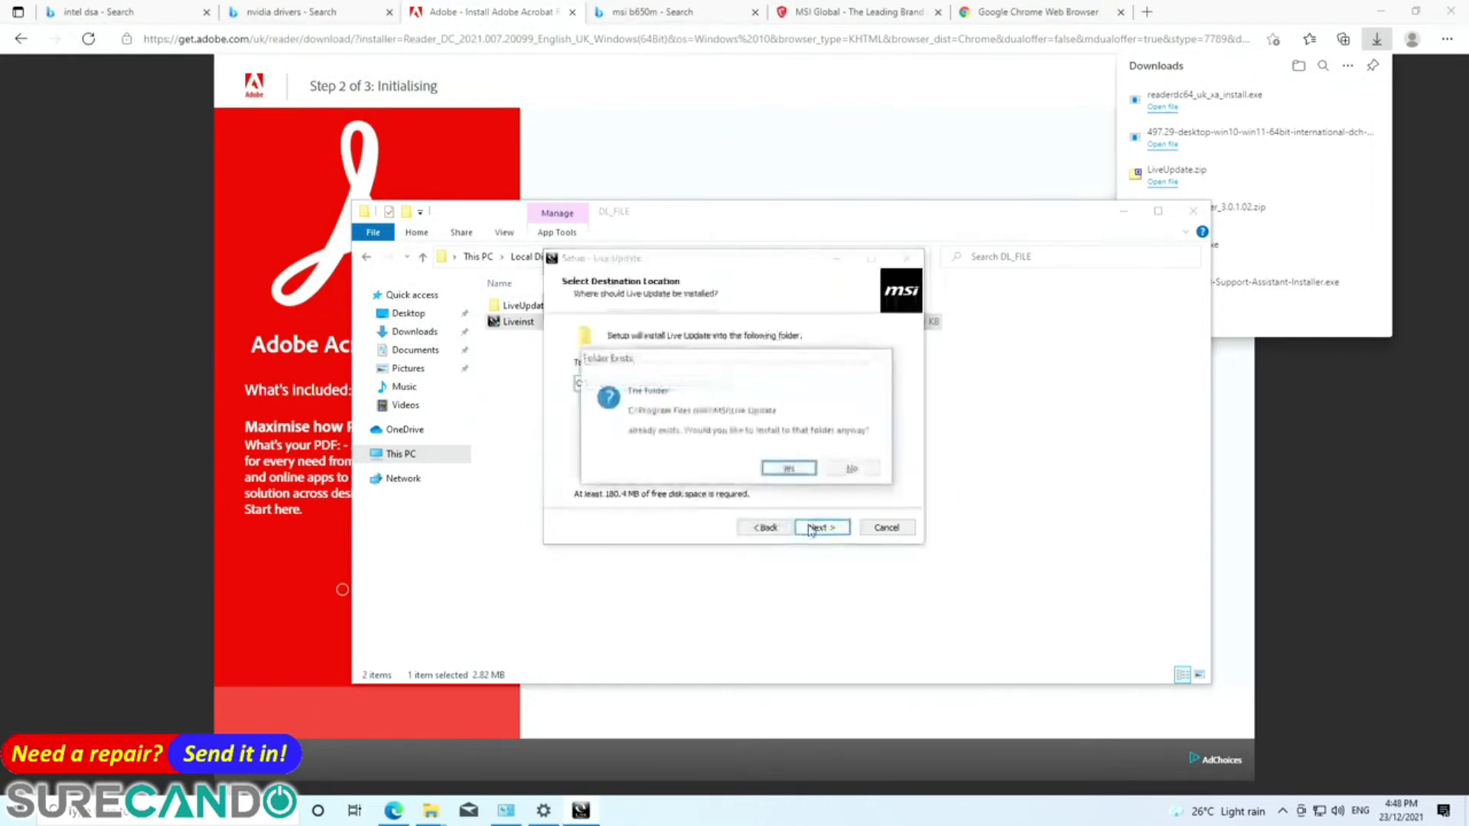
left_click(788, 469)
left_click(820, 527)
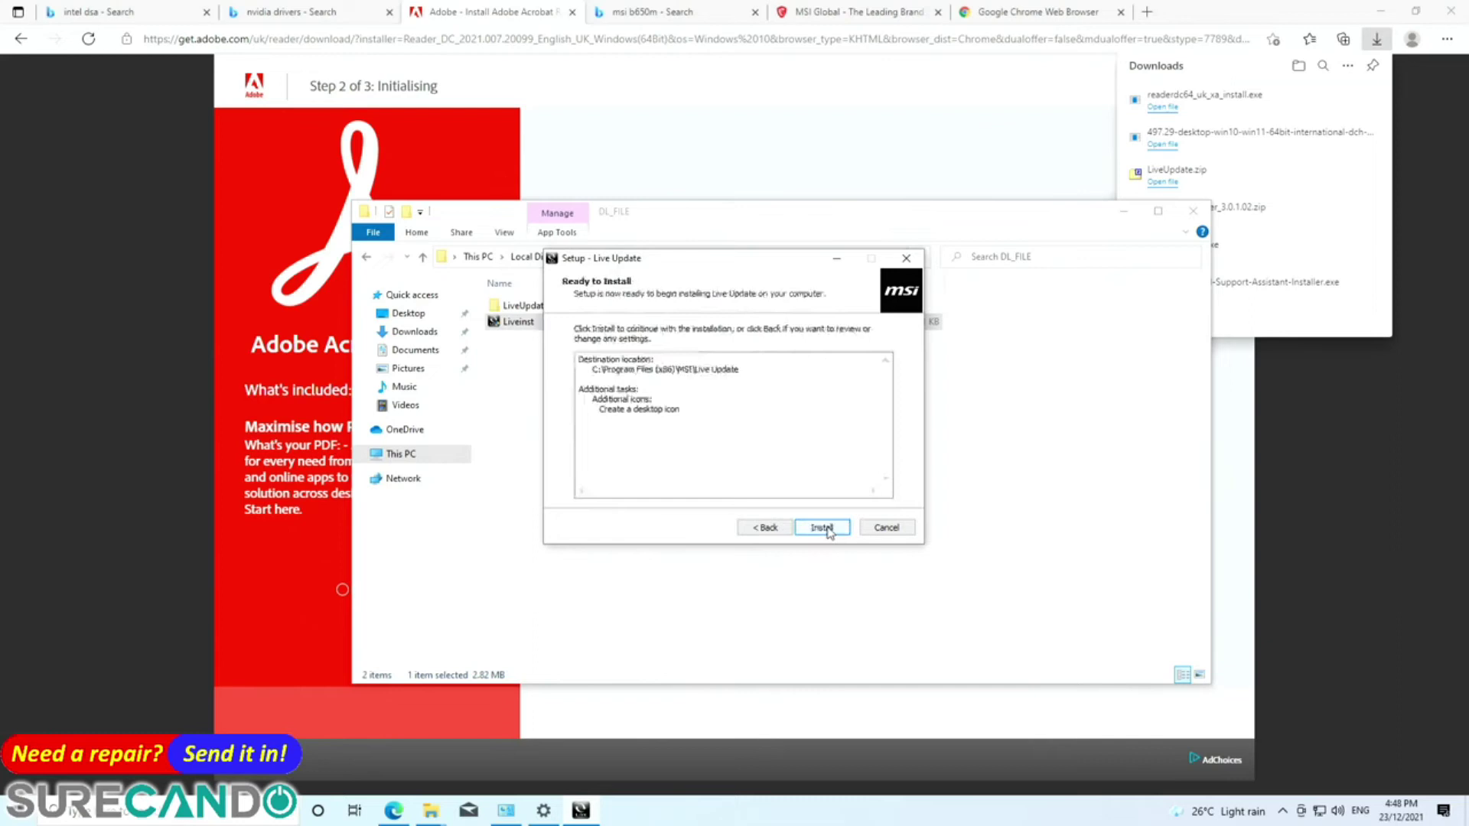
left_click(820, 527)
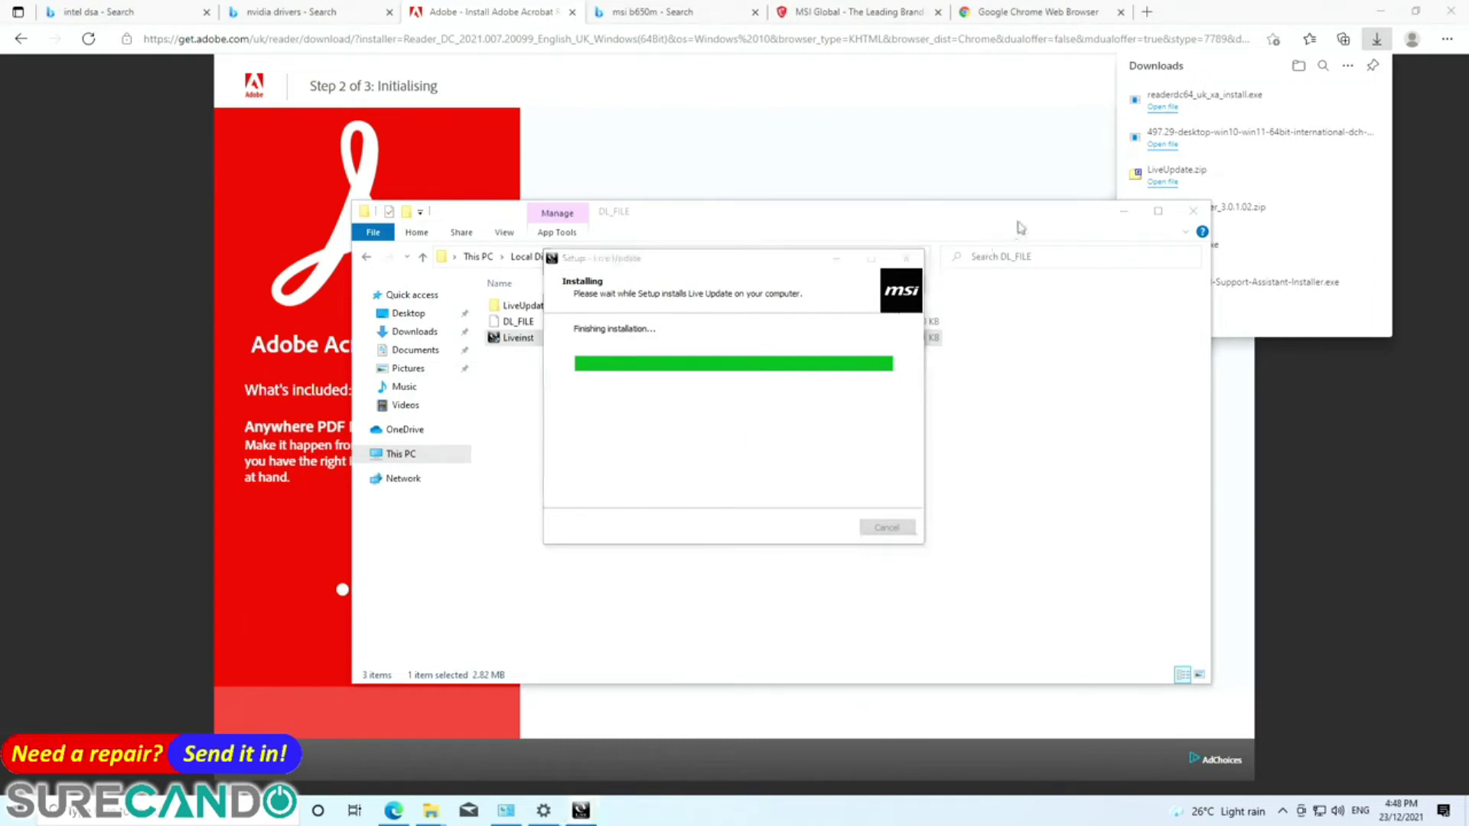
- Minimize the browser and close the DL_FILE folder window
left_click(1381, 12)
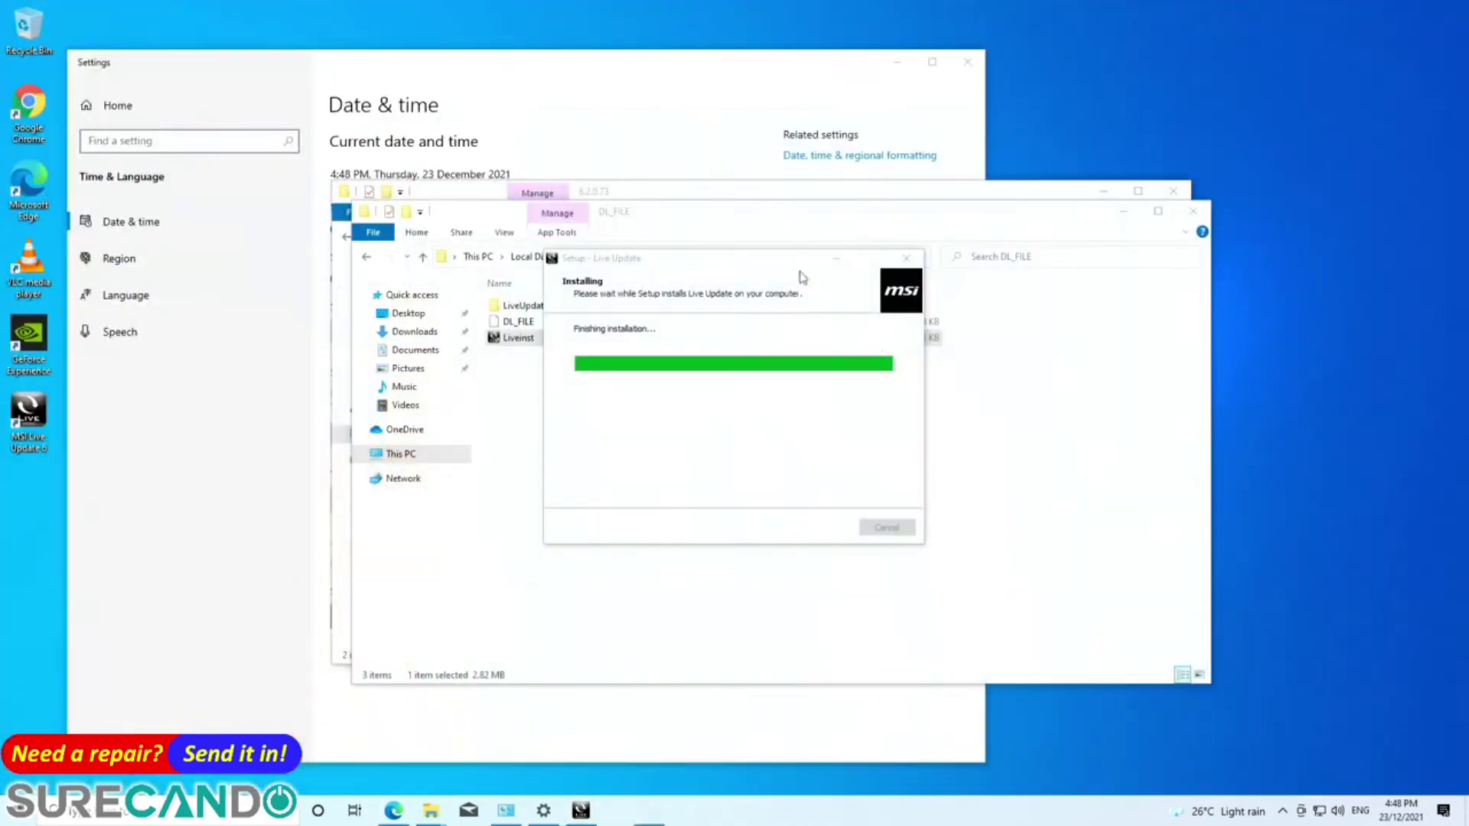
left_click(634, 374)
key("Return")
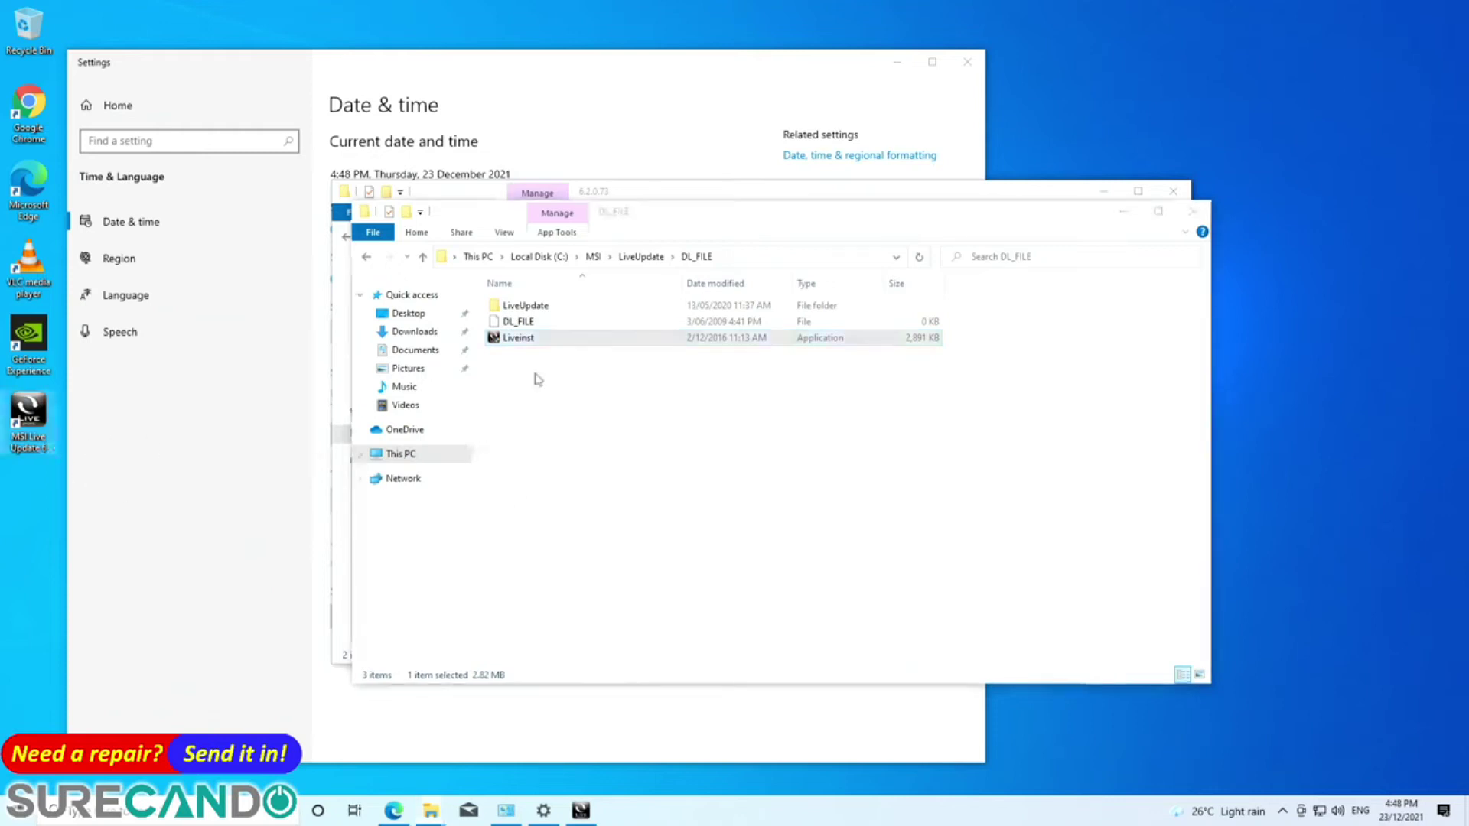
left_click(1193, 211)
left_click(837, 493)
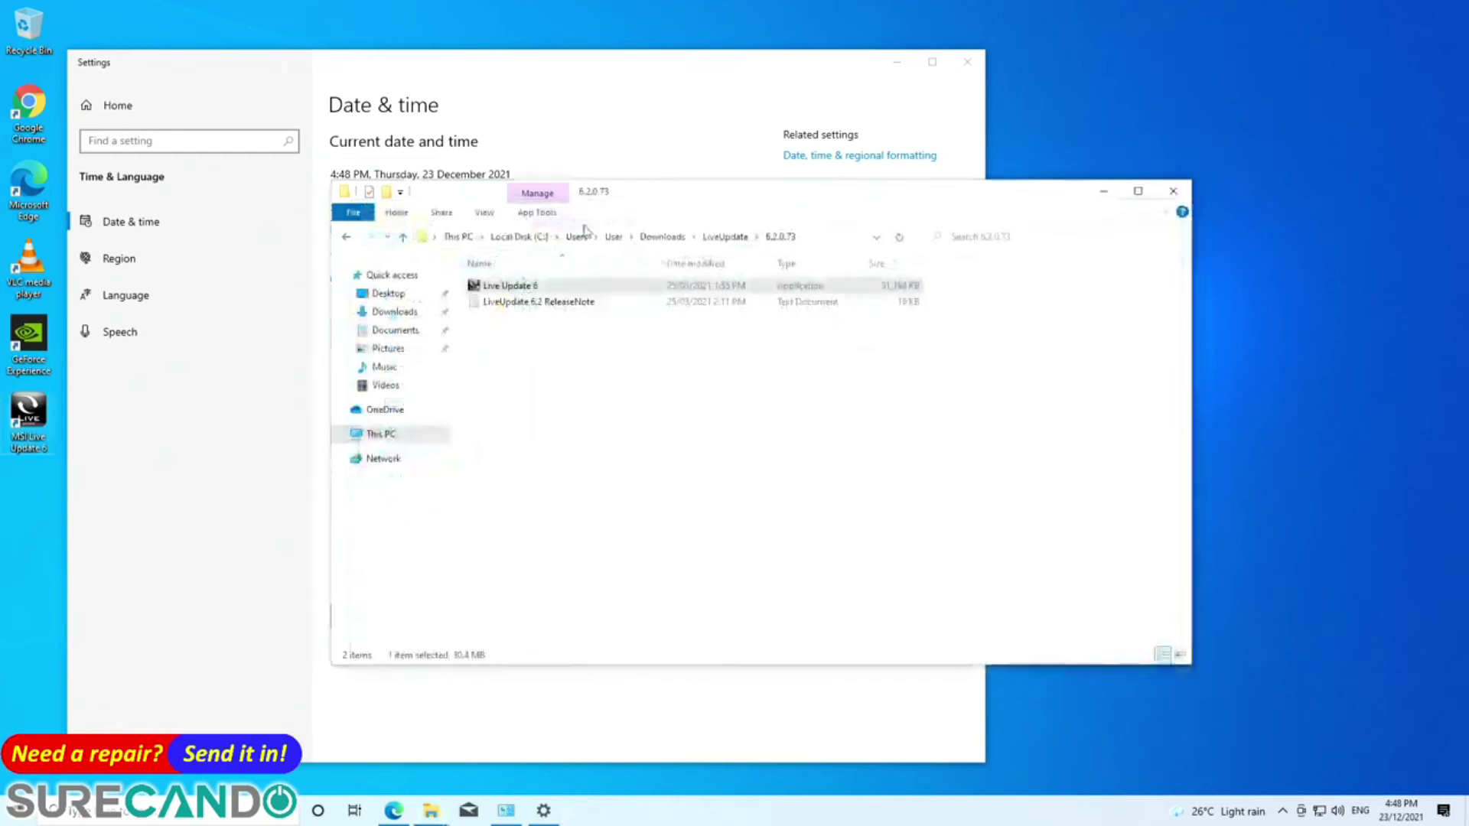
- Browse the MSI folder on Local Disk (C:) and look inside its MSIRegister subfolder
left_click(659, 237)
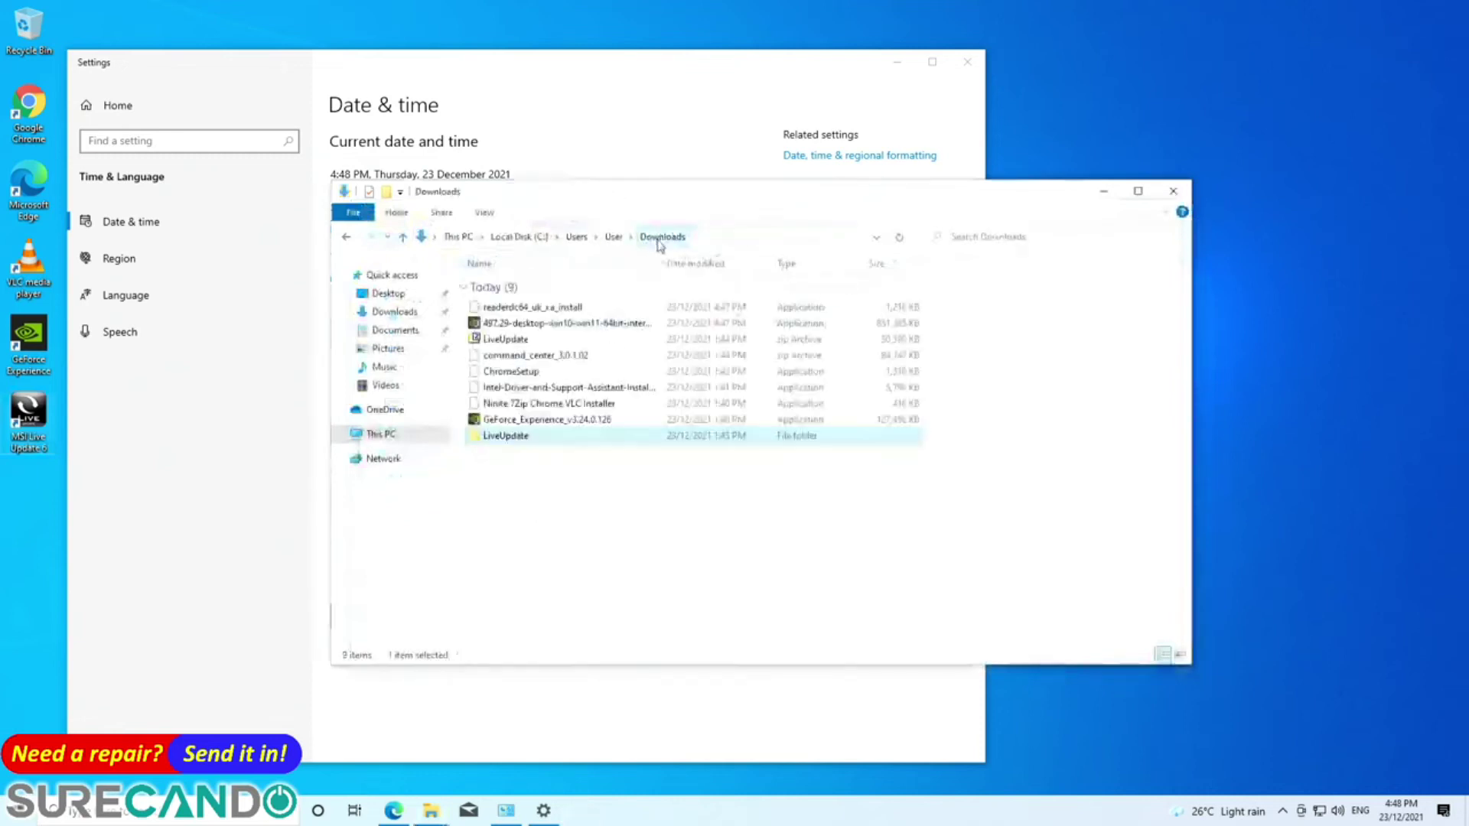
left_click(397, 434)
double_click(601, 445)
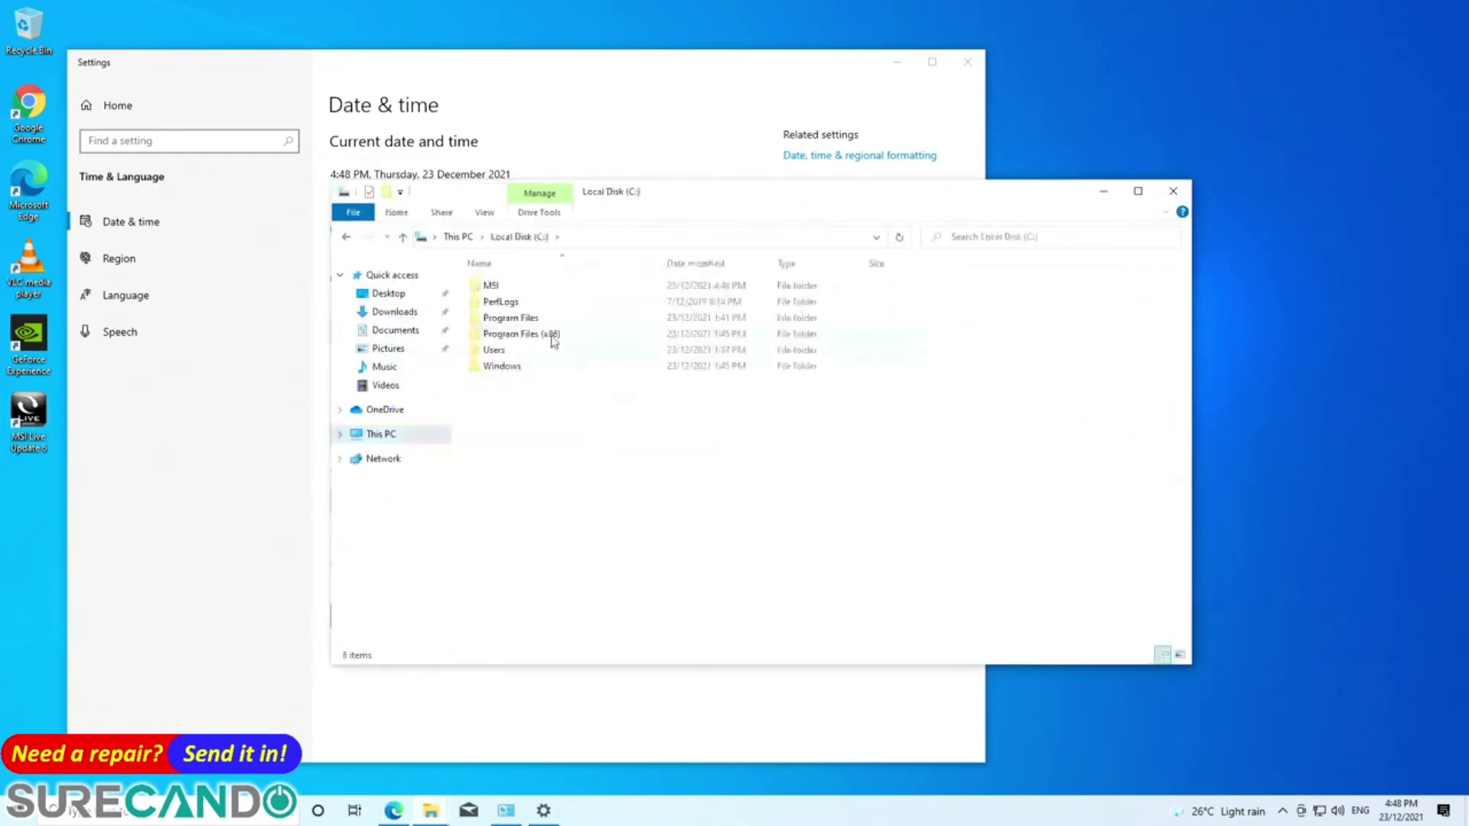
double_click(532, 289)
double_click(515, 302)
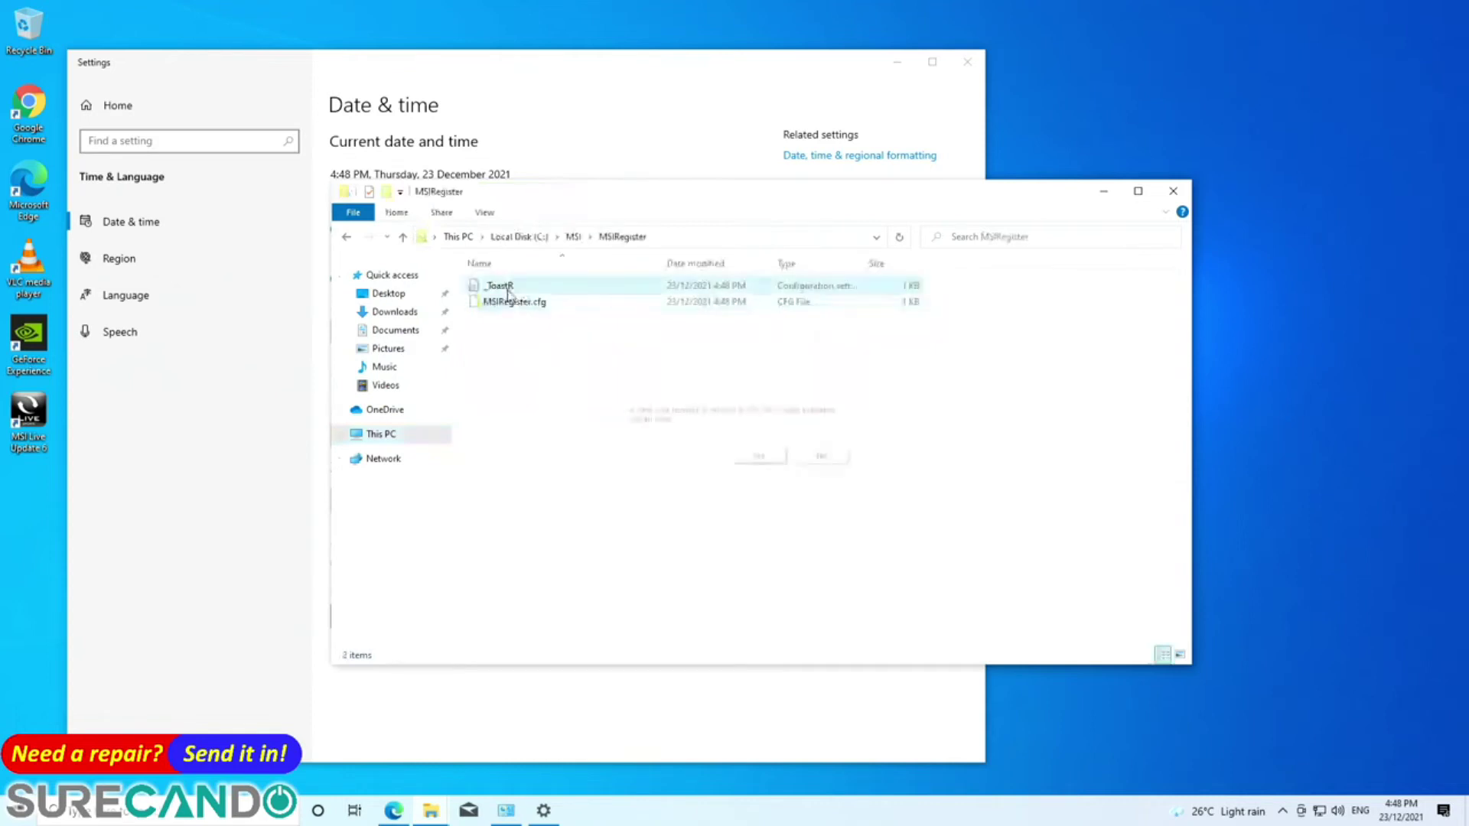
- Decline the offered Live Update 6.2.0.74 upgrade and start an automatic scan for updates
left_click(814, 461)
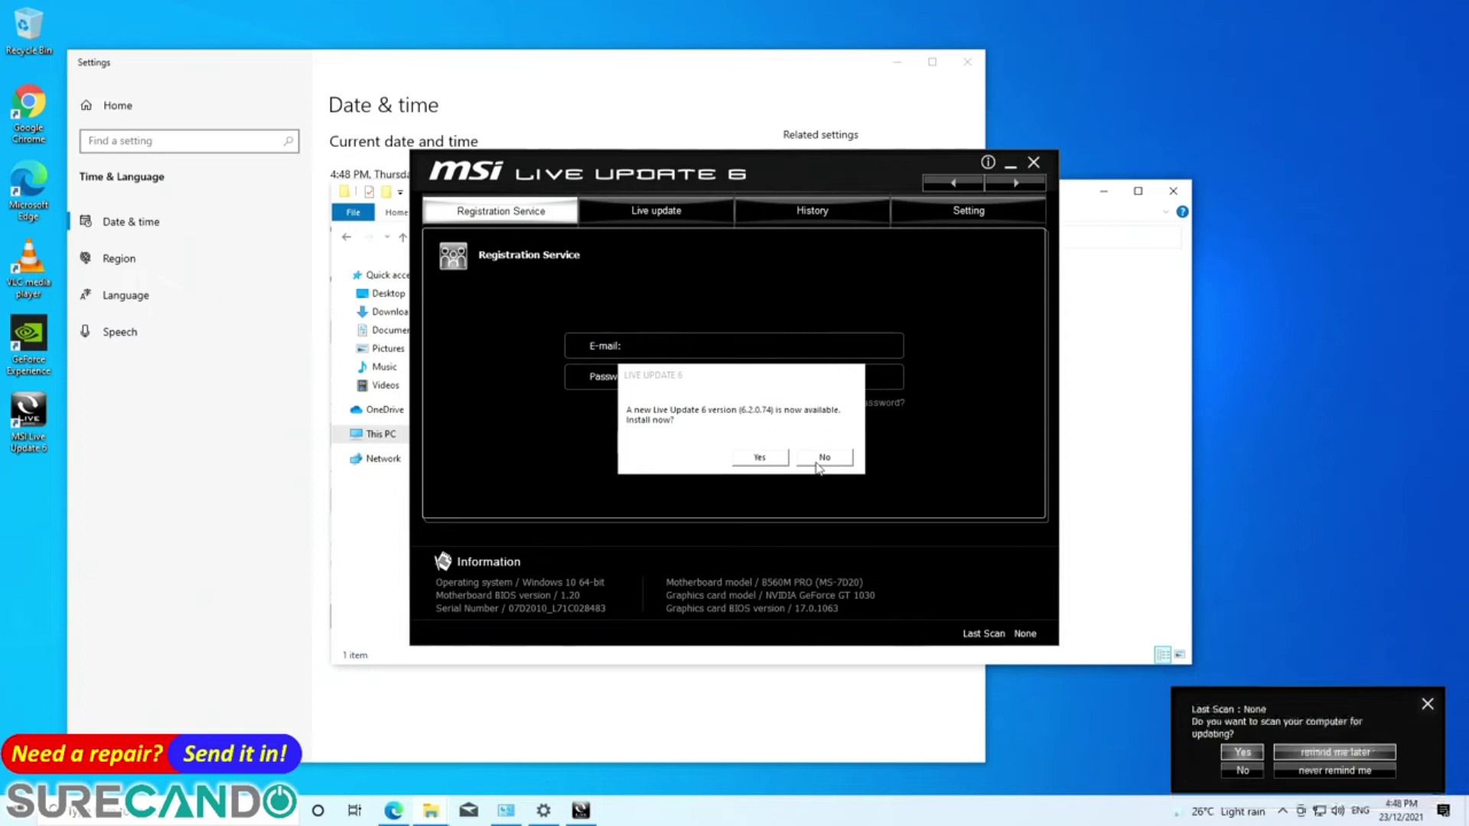
left_click(820, 462)
left_click(693, 213)
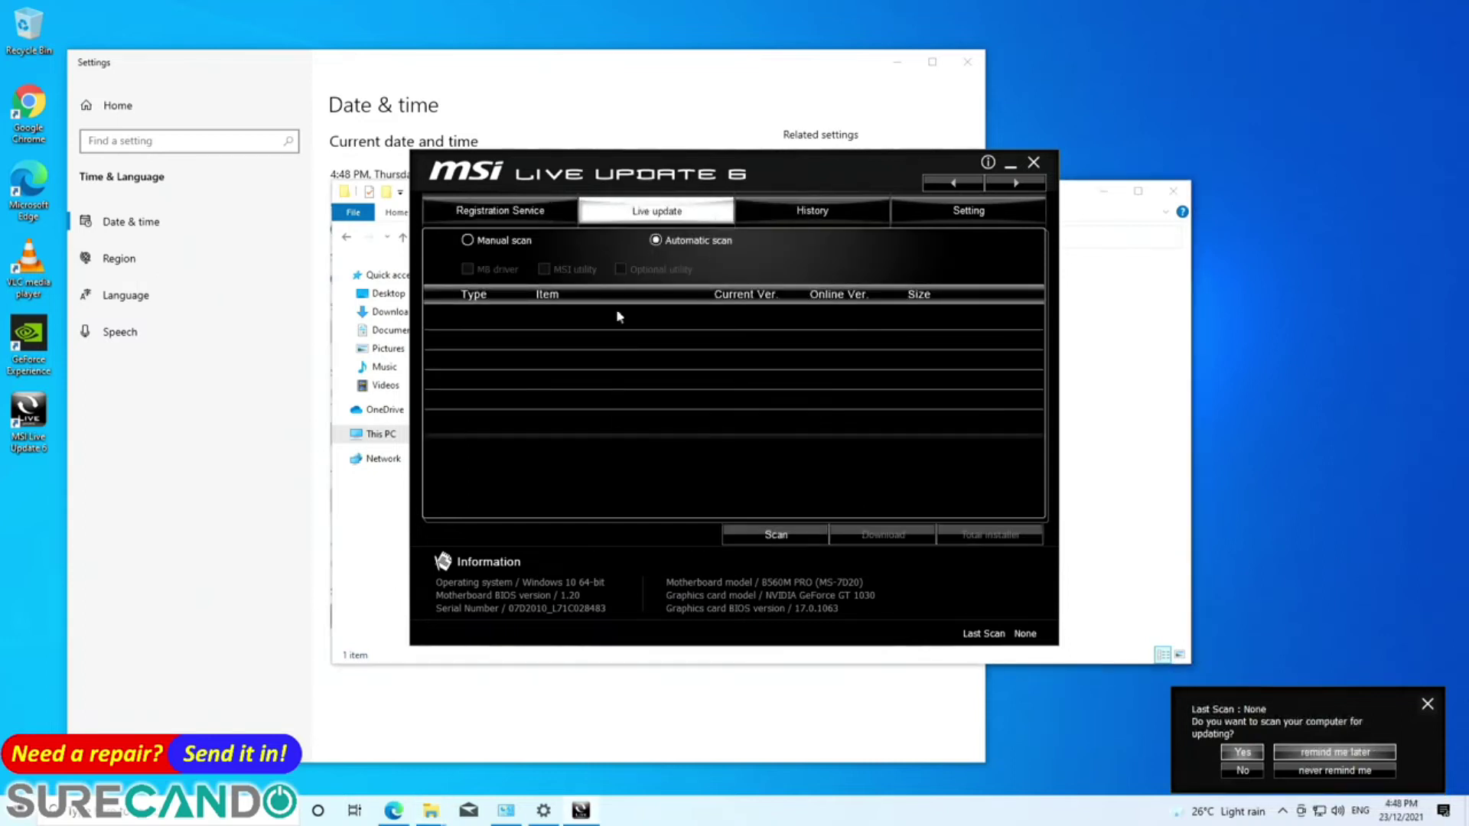
left_click(769, 533)
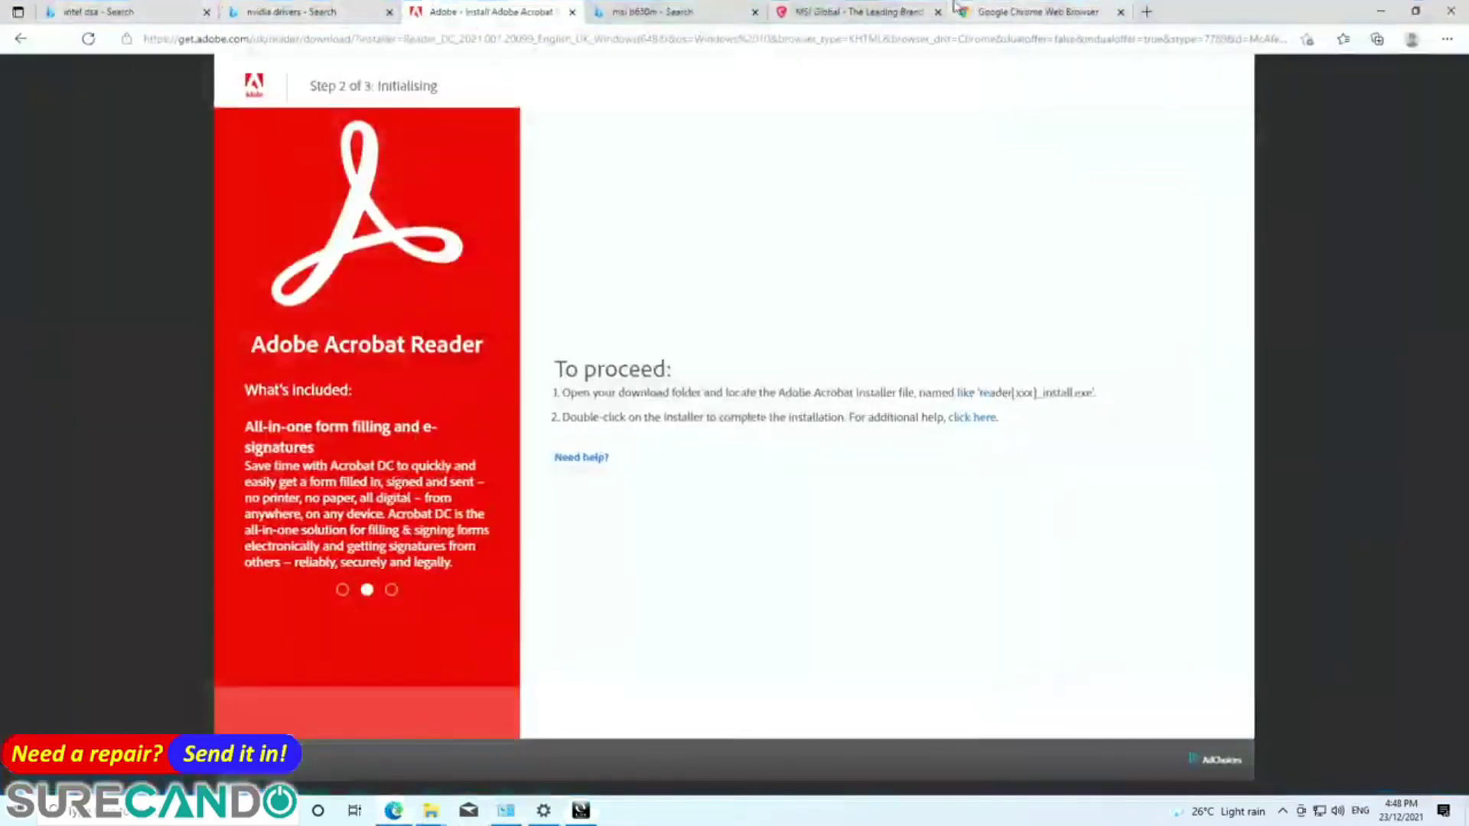
- In the browser, download MSI Smart Tool 1.0.0.43 from the B350M GAMING PRO utility list
left_click(849, 12)
scroll(919, 490, "up", 5)
scroll(918, 490, "down", 10)
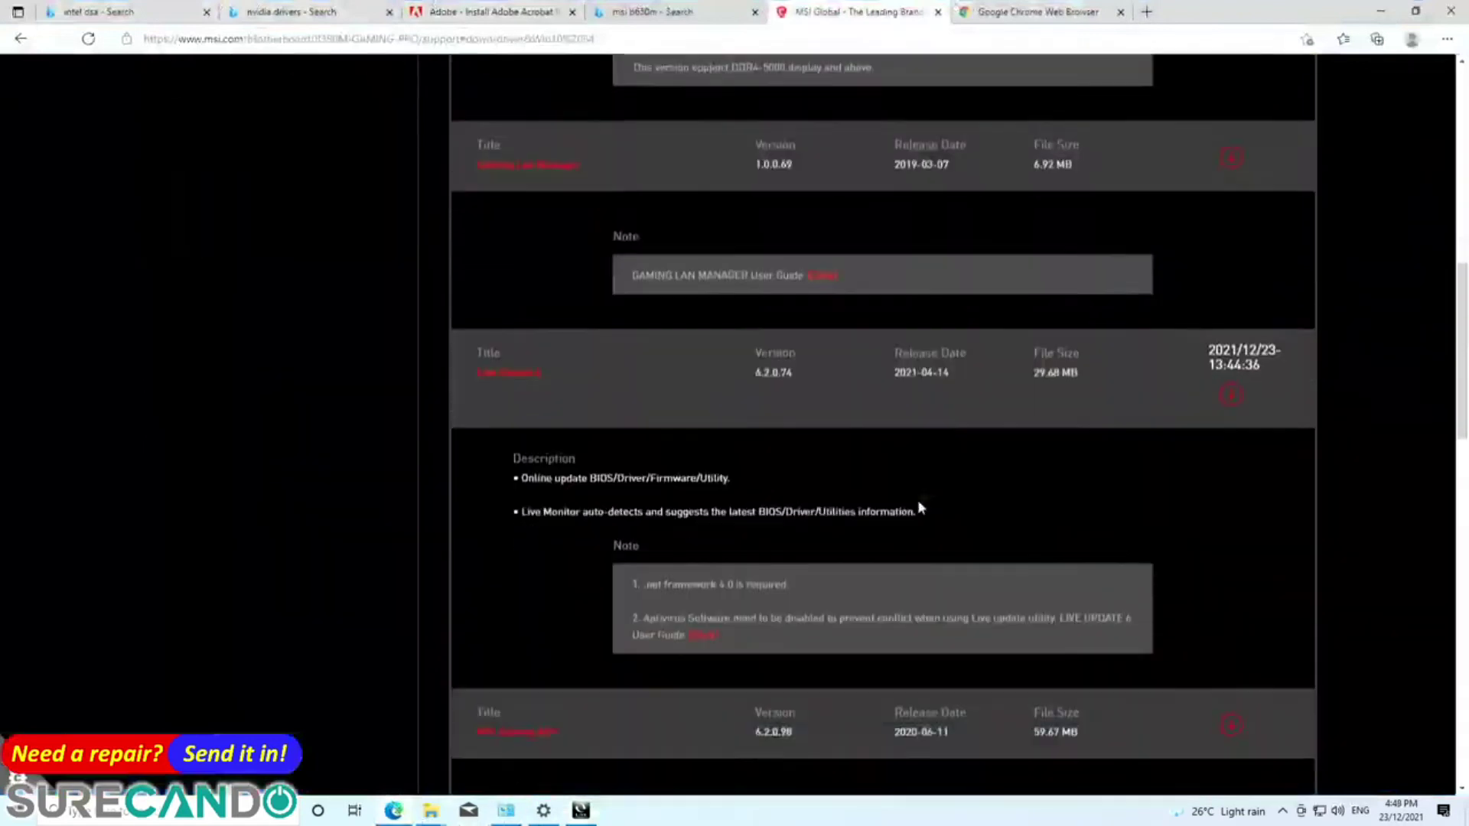
scroll(1033, 505, "down", 1)
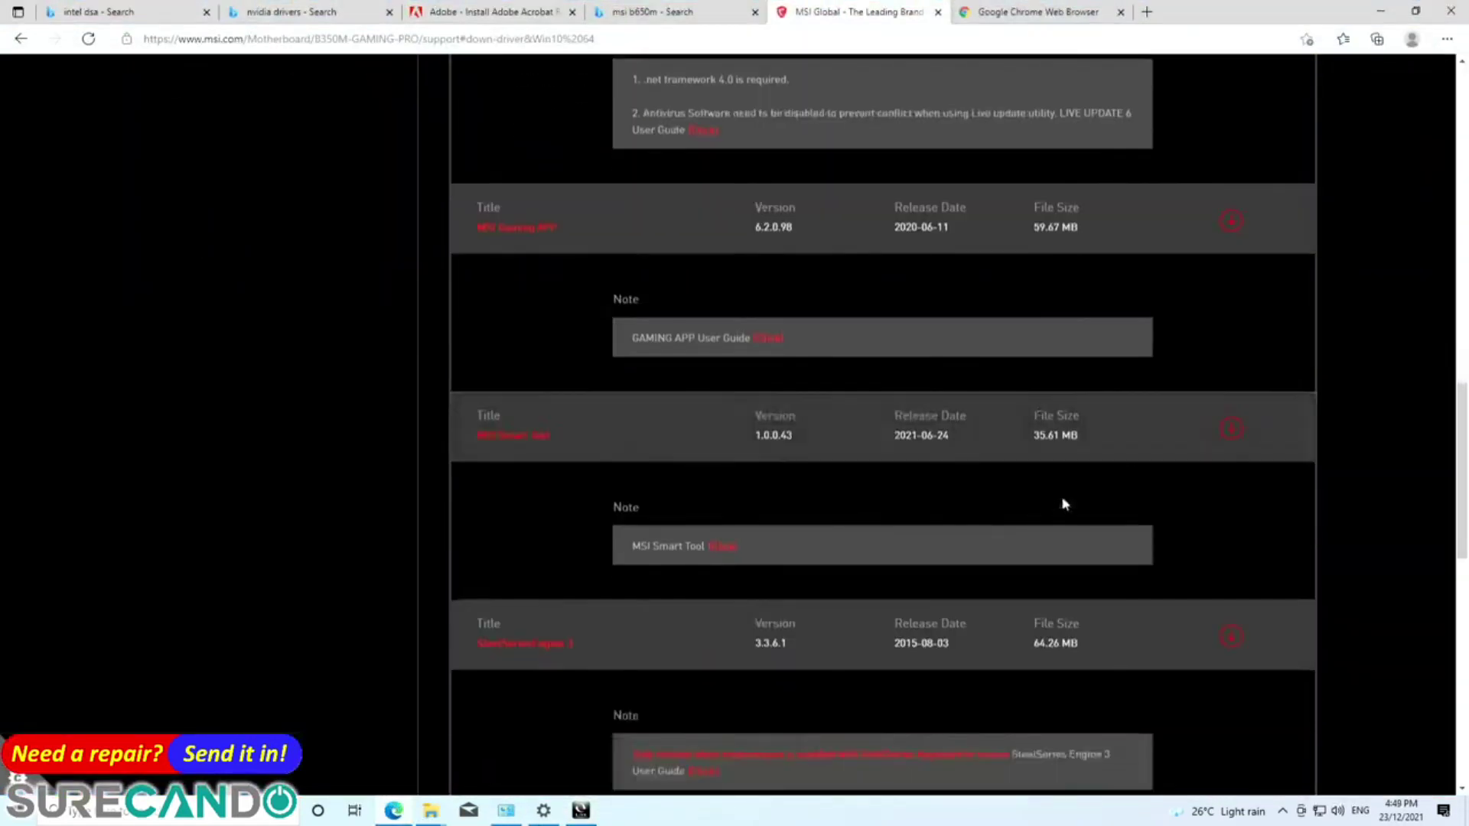
left_click(1232, 436)
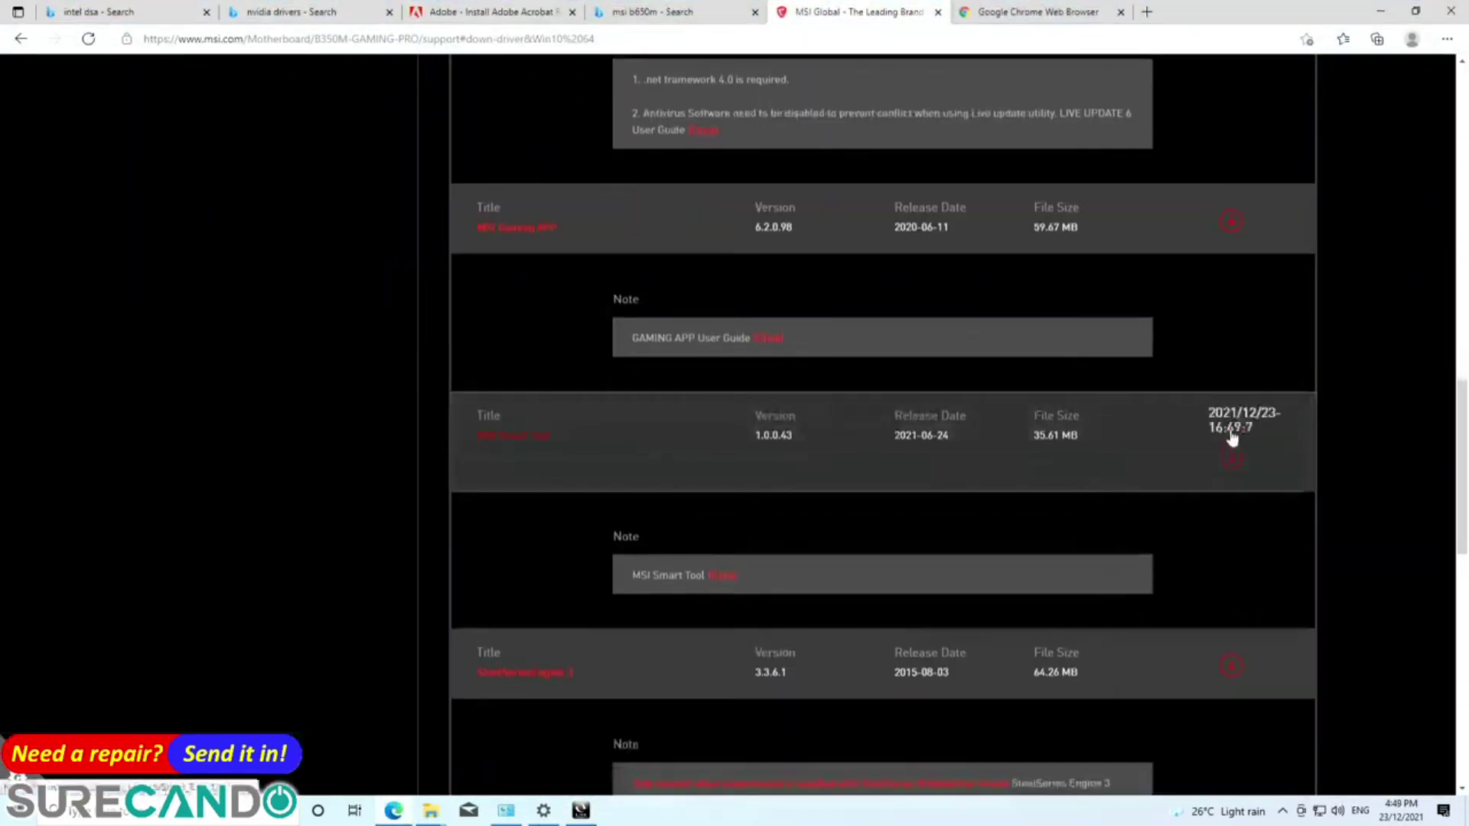
- Show the board's driver downloads, expand System & Chipset Drivers, and download AMD Chipset Driver 3.10.22.706
scroll(1089, 494, "down", 3)
scroll(1103, 591, "down", 5)
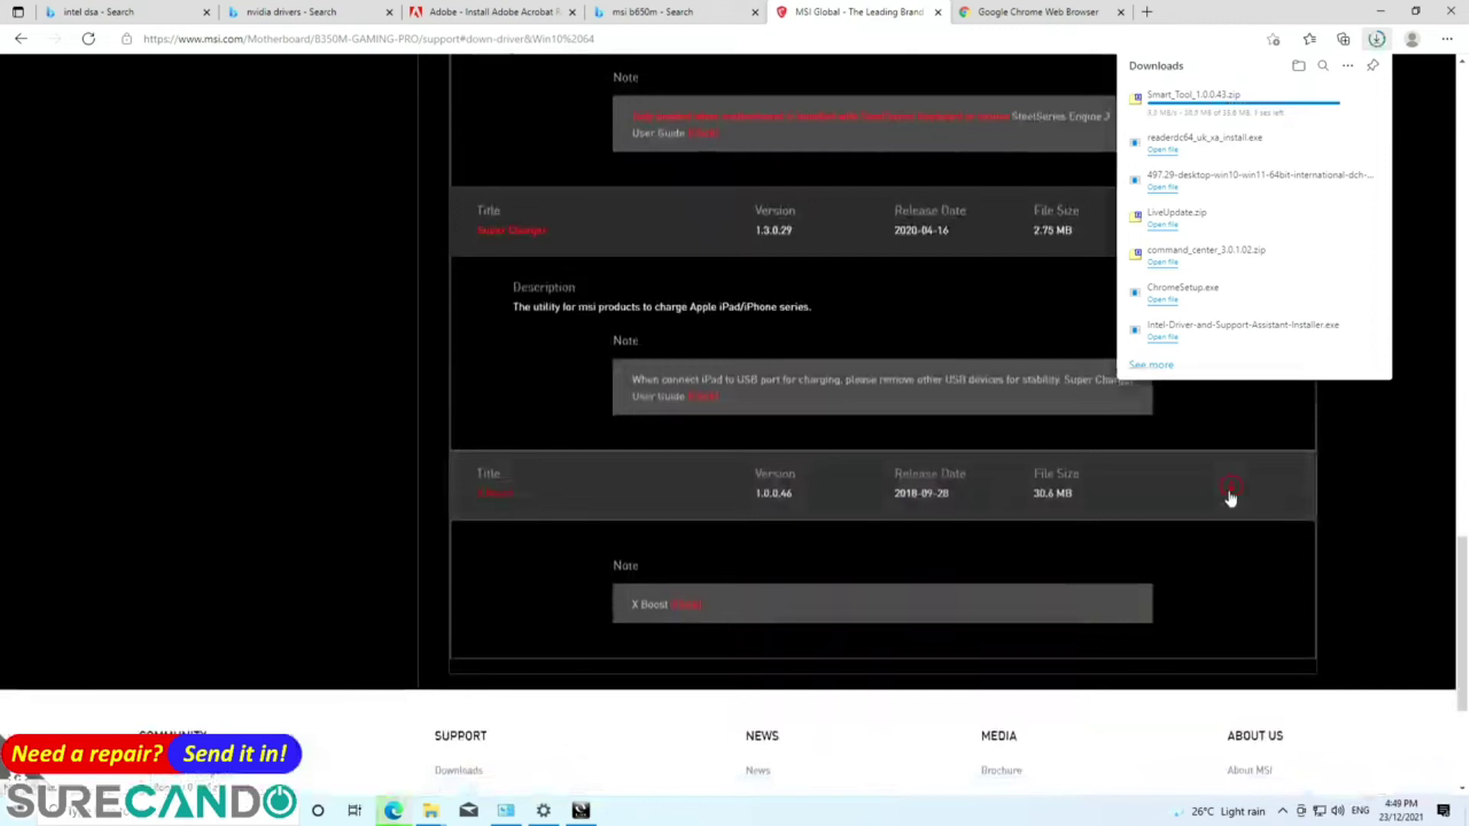
scroll(906, 543, "up", 15)
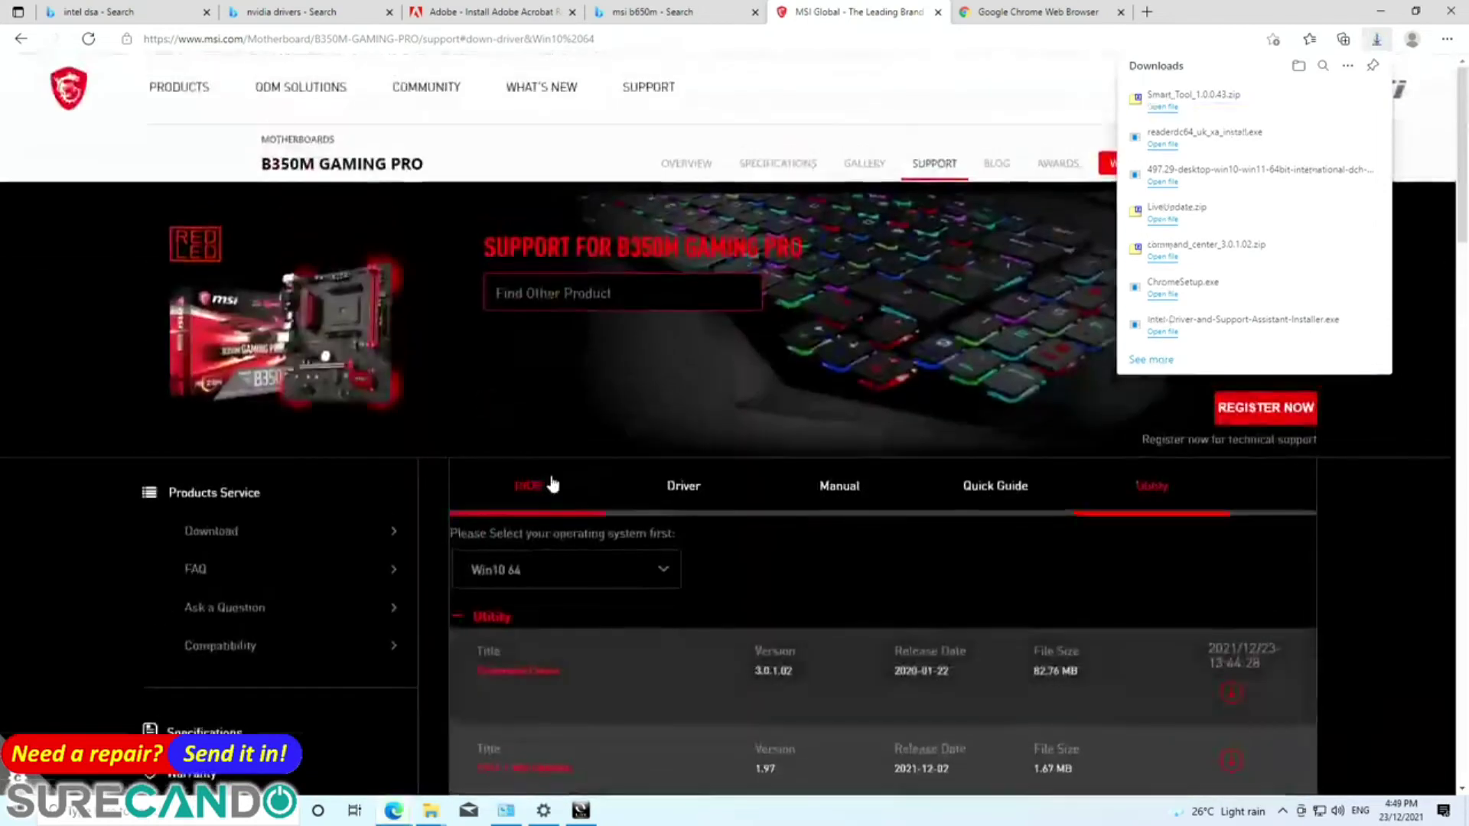
left_click(707, 489)
scroll(608, 654, "down", 4)
scroll(609, 655, "down", 1)
left_click(562, 370)
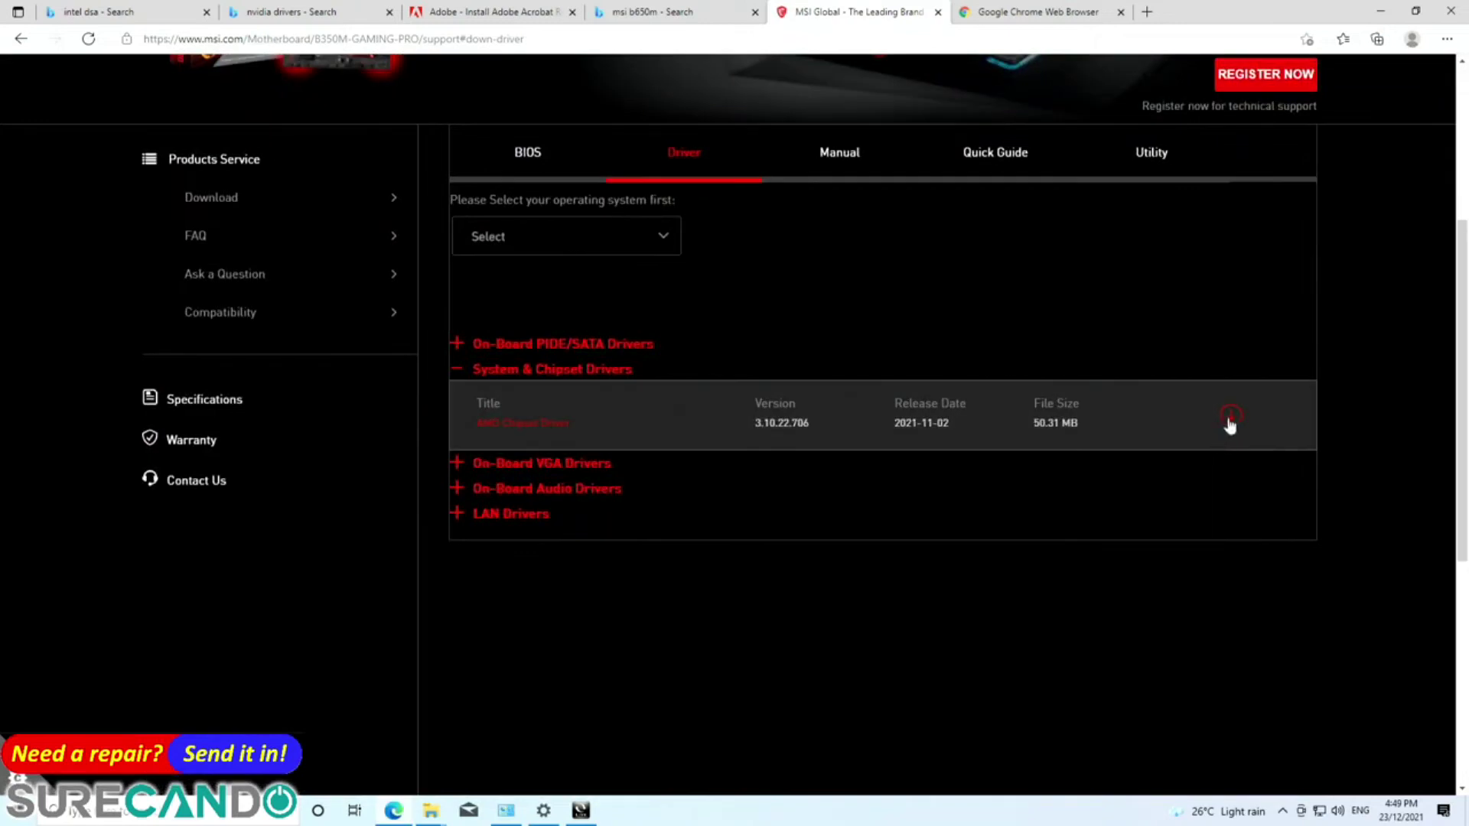
left_click(1230, 419)
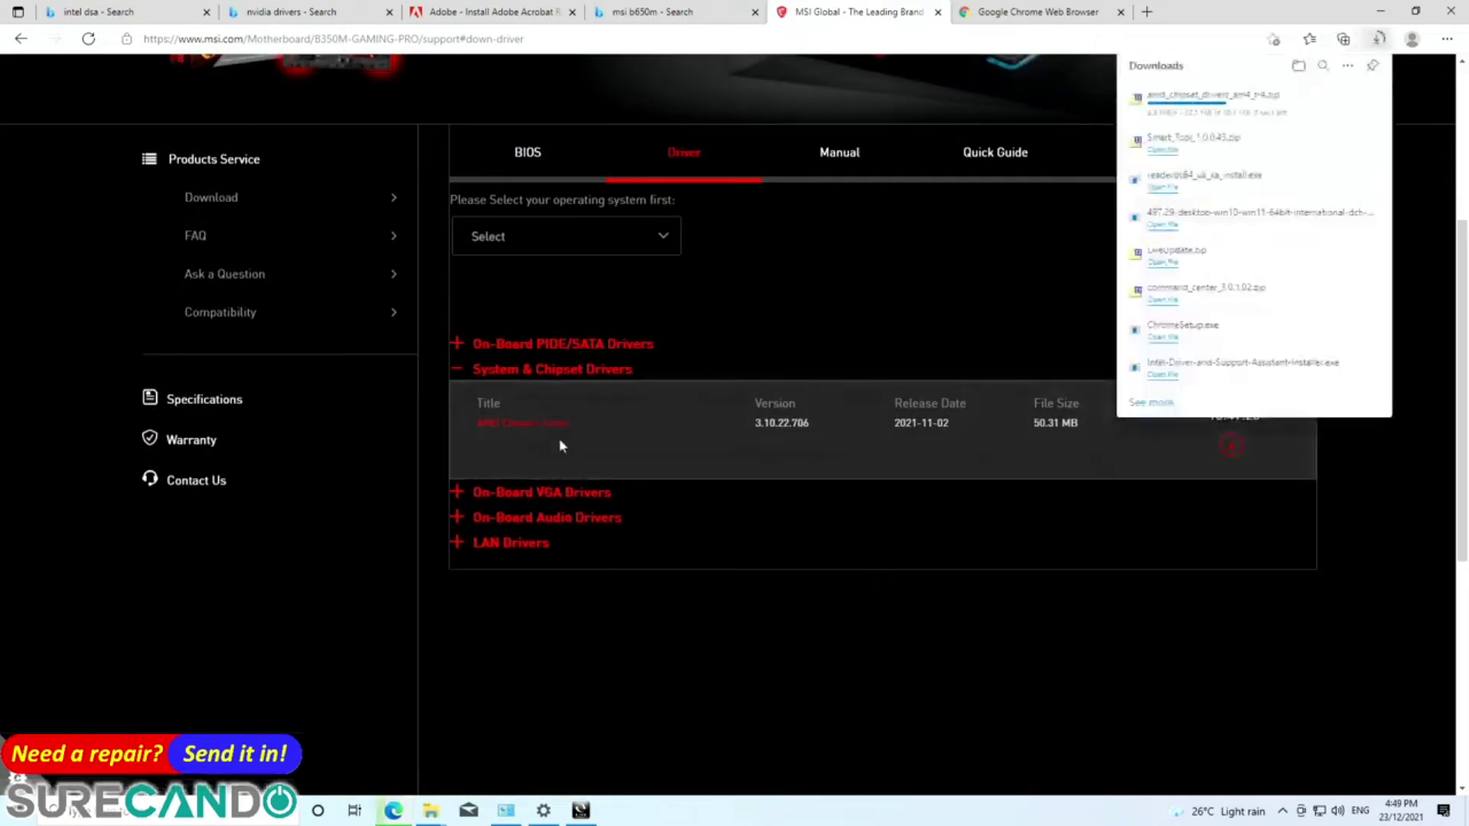
- Open Device Manager and examine the entries under Processors and Software components
right_click(19, 810)
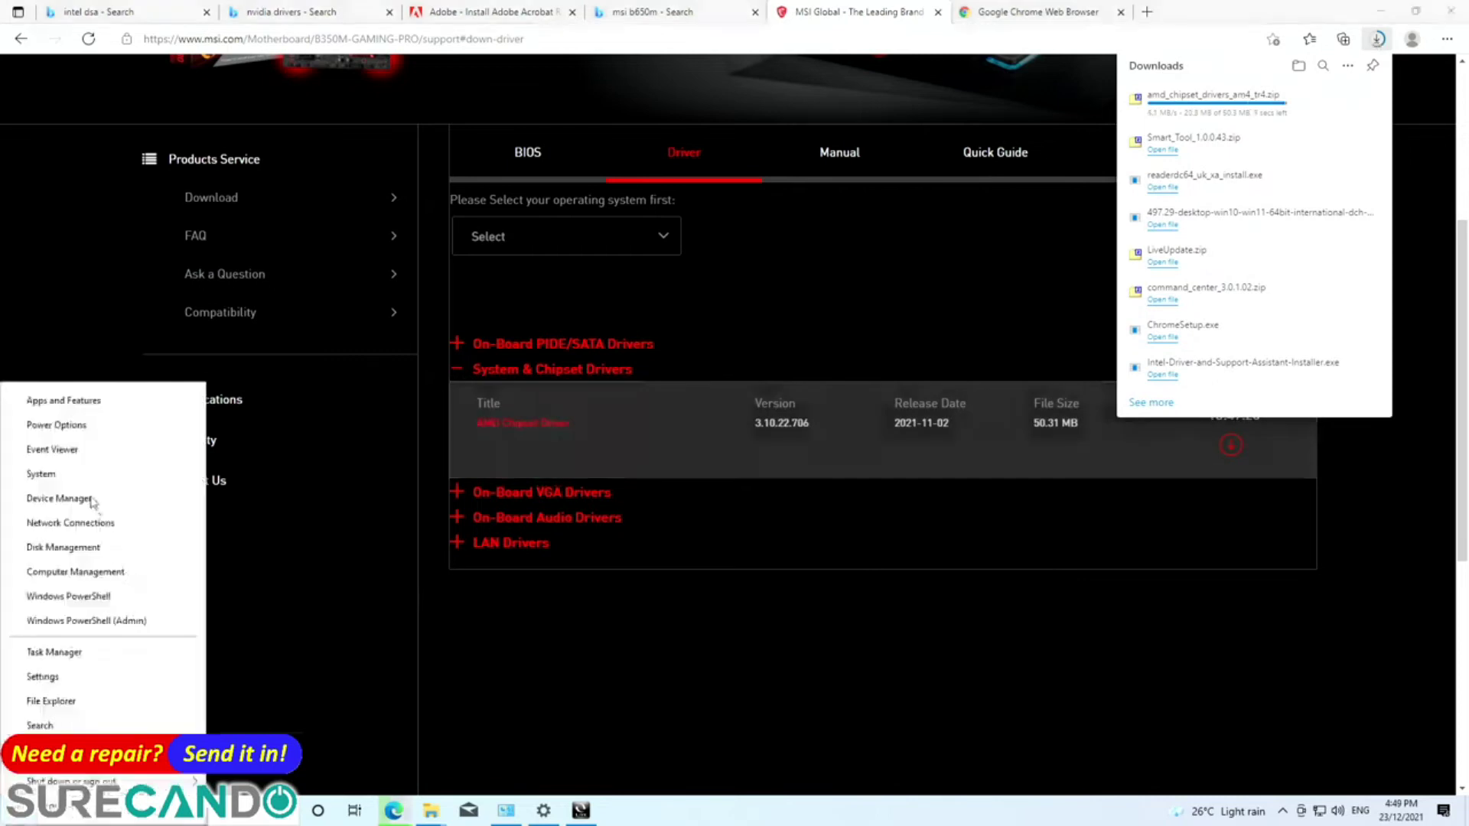
left_click(59, 498)
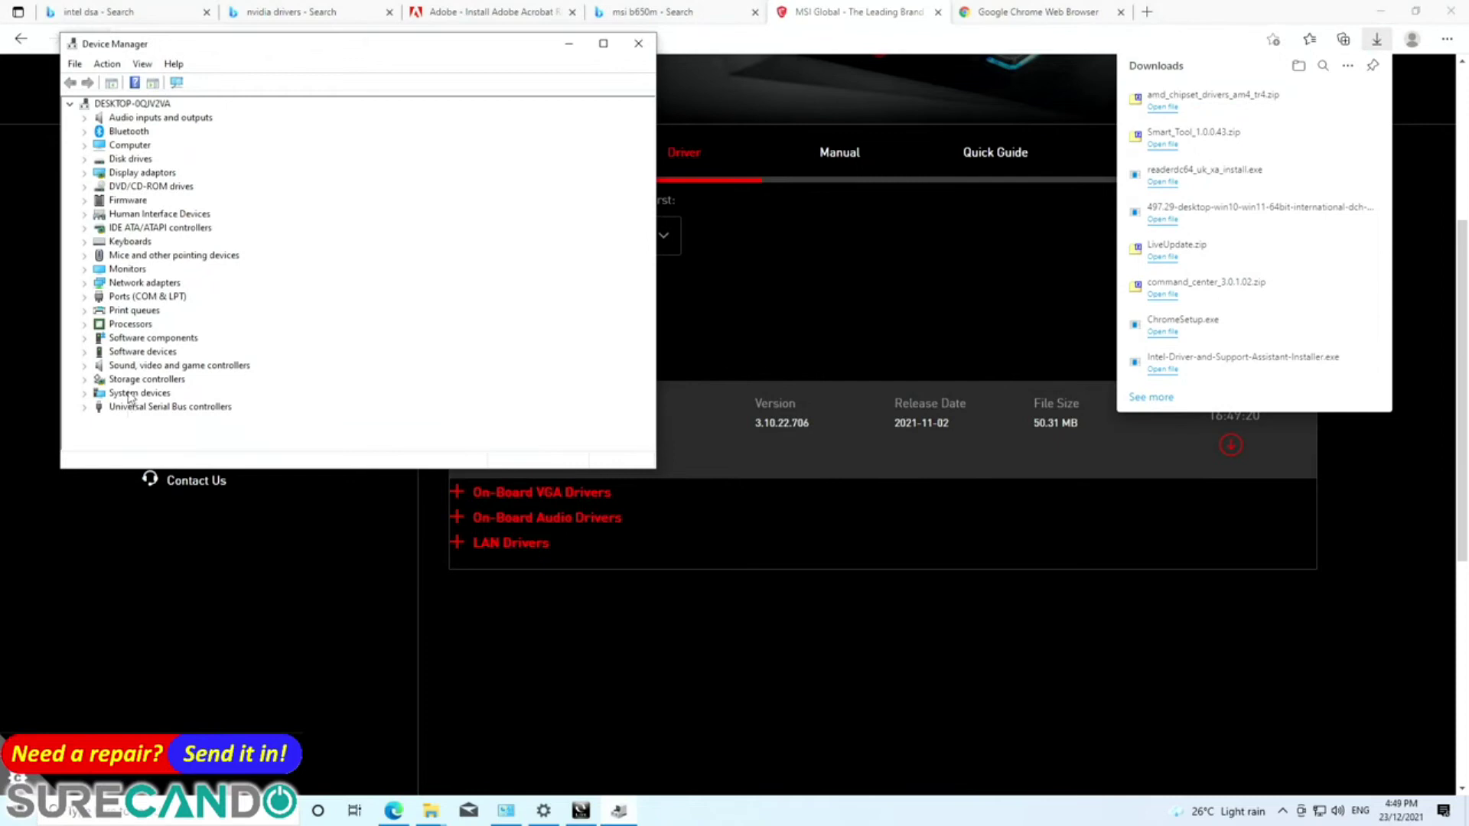
double_click(130, 325)
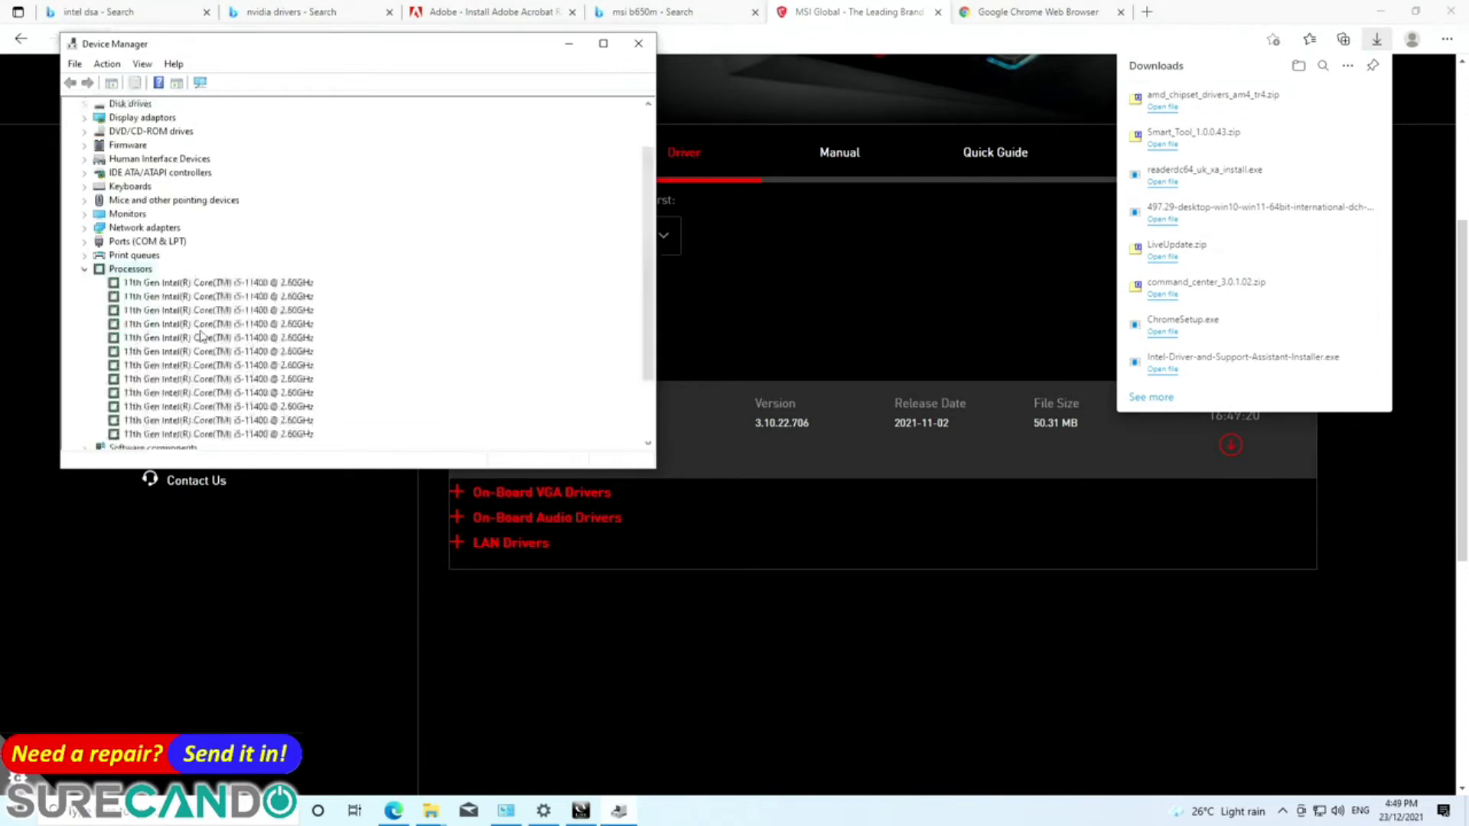
scroll(169, 369, "down", 4)
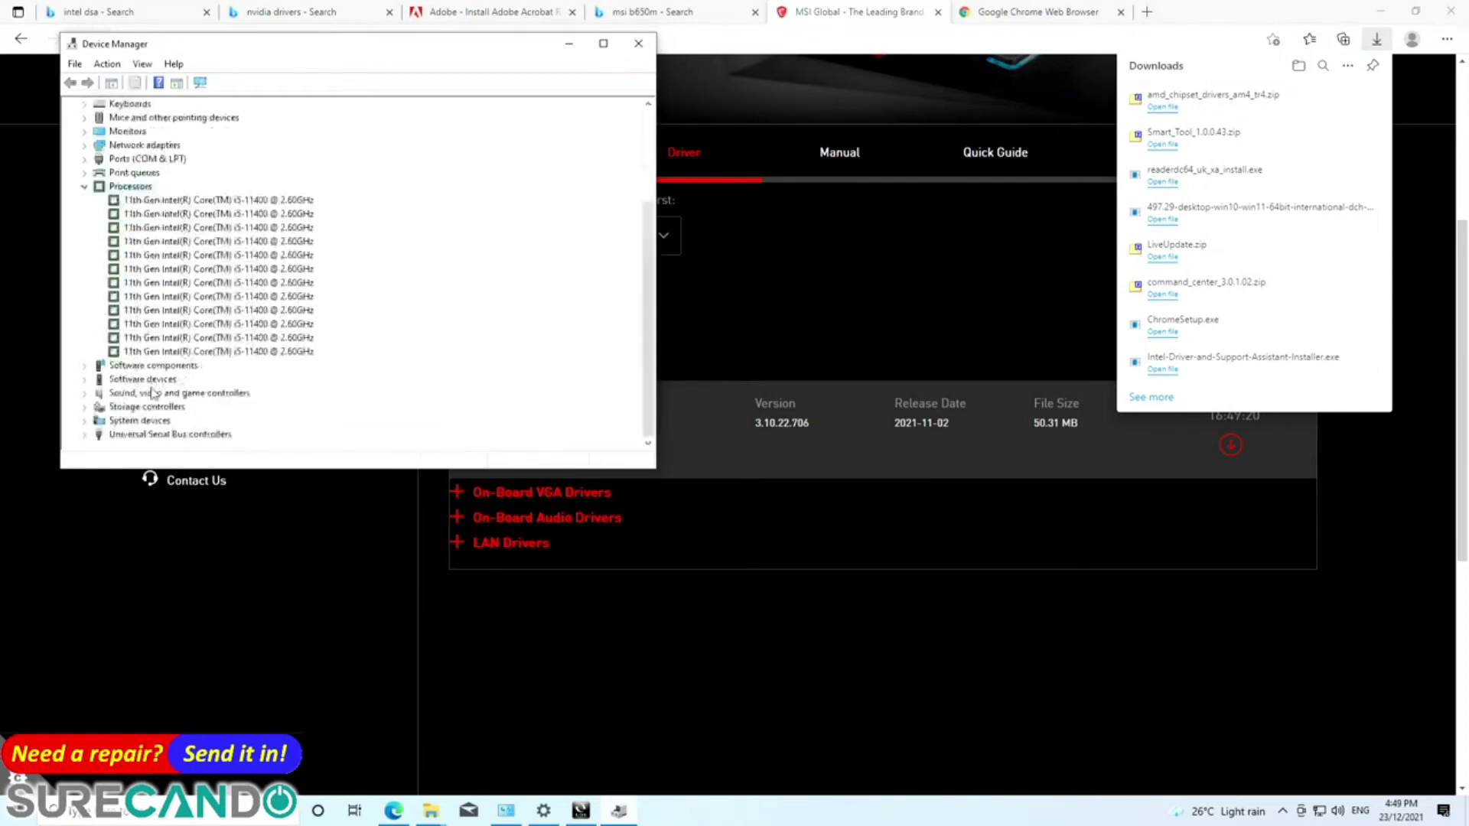
double_click(153, 366)
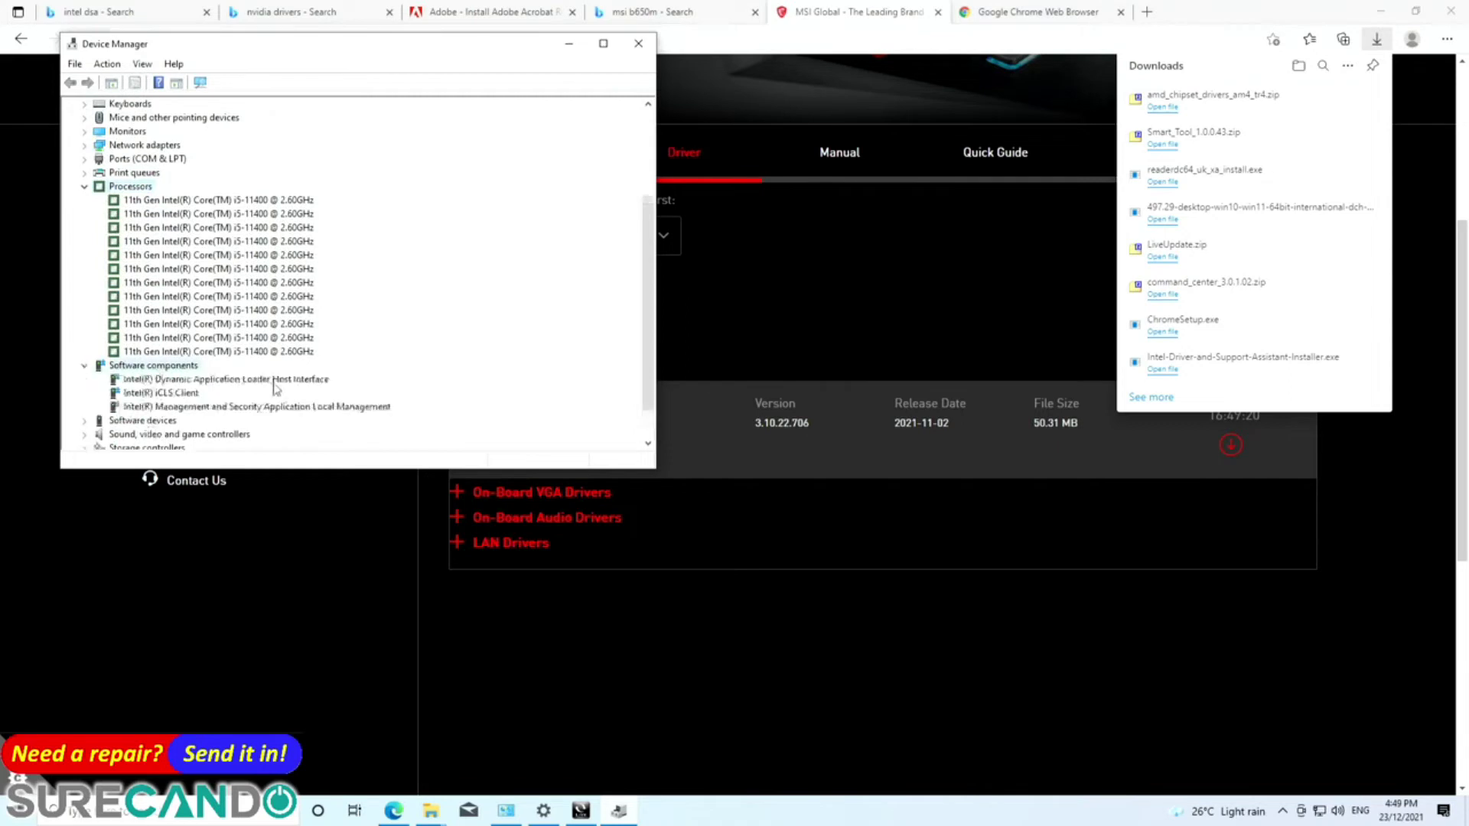
scroll(255, 402, "up", 2)
scroll(255, 401, "down", 3)
- Return to the browser, check the board model on the MSI support page, and search the web for b560m
left_click(1001, 596)
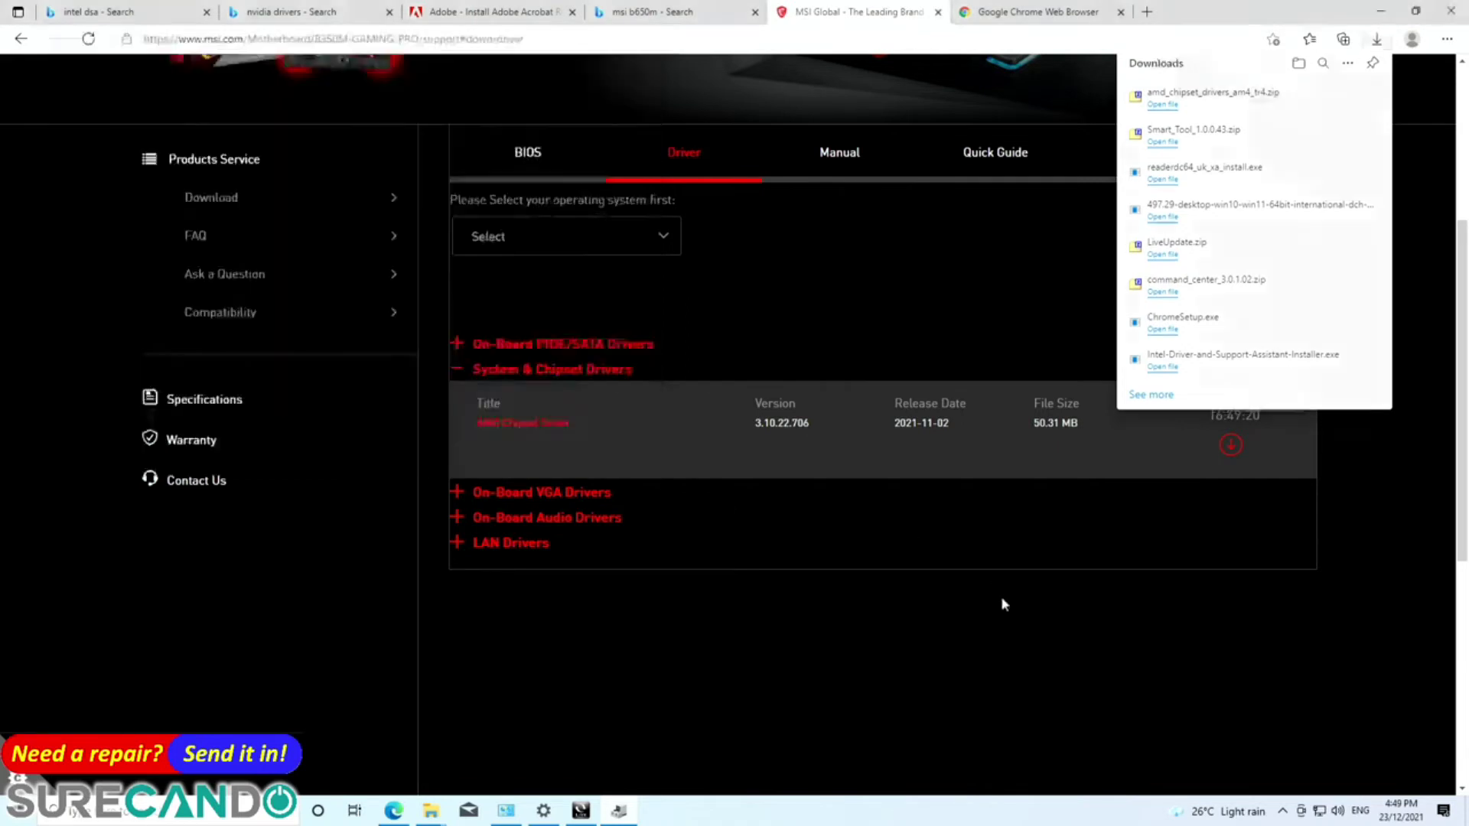
scroll(637, 387, "down", 2)
scroll(637, 387, "up", 6)
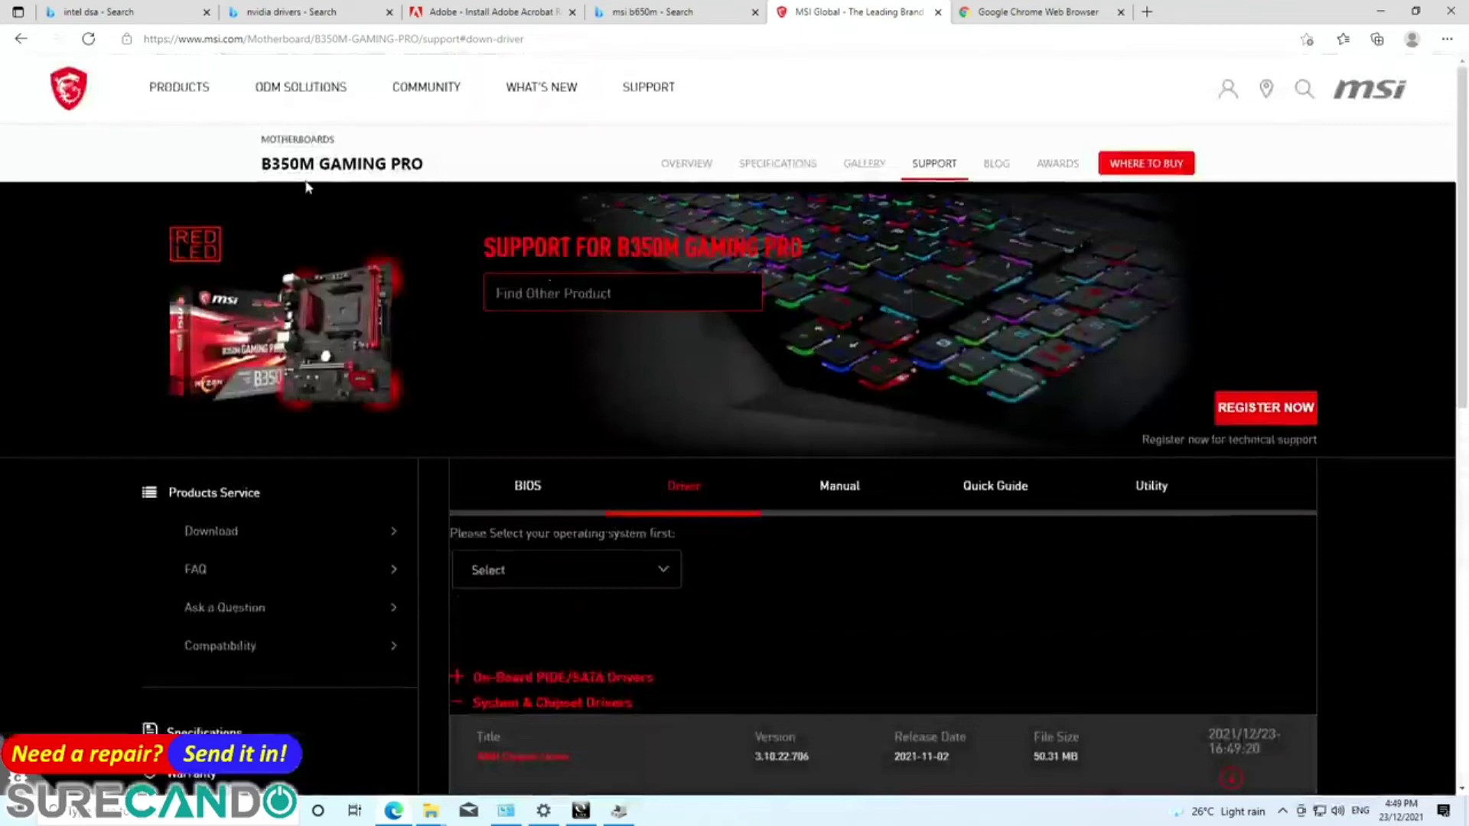
left_click(522, 40)
type("b")
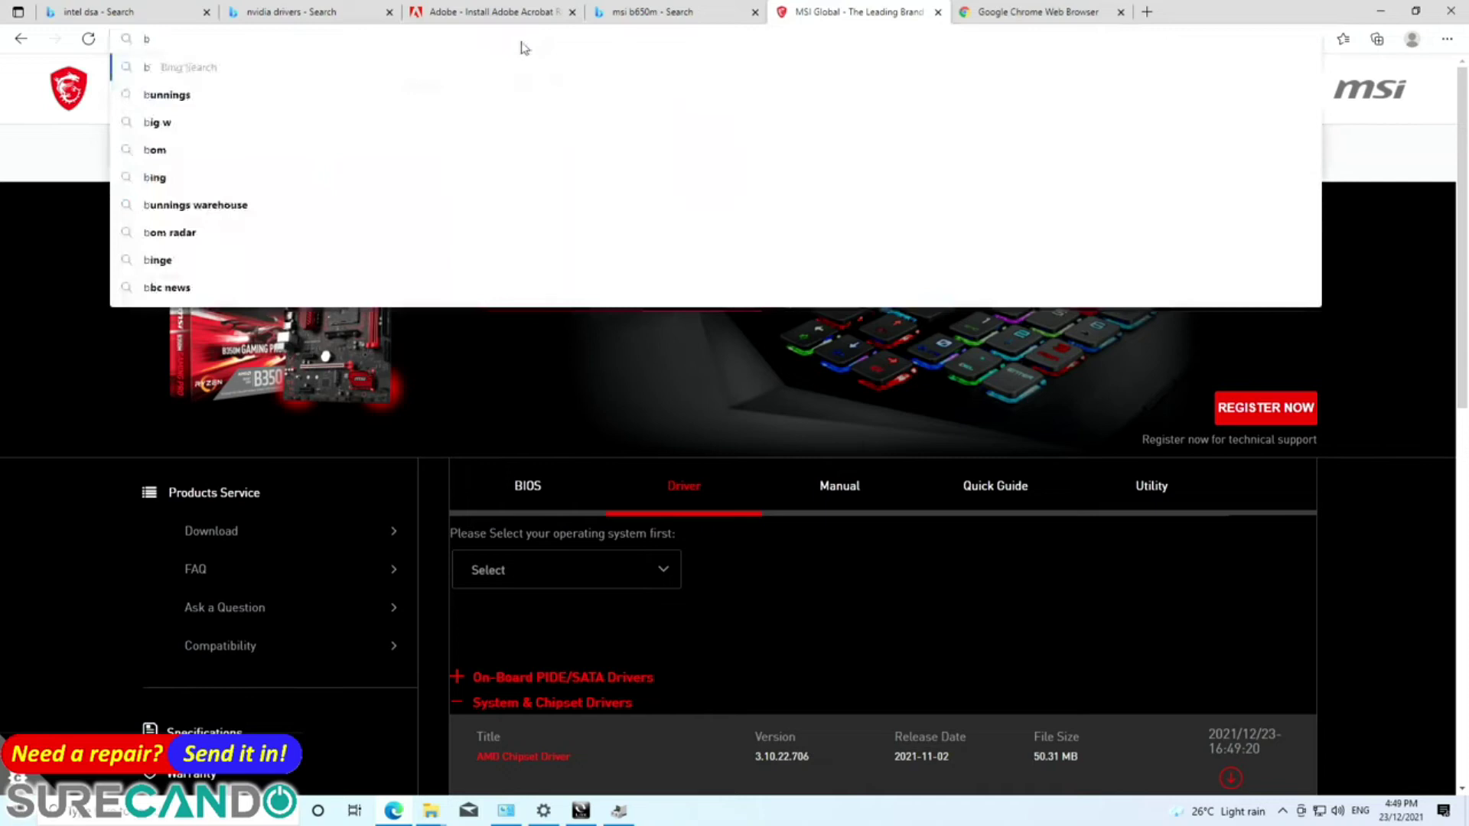
type("560m")
key("Return")
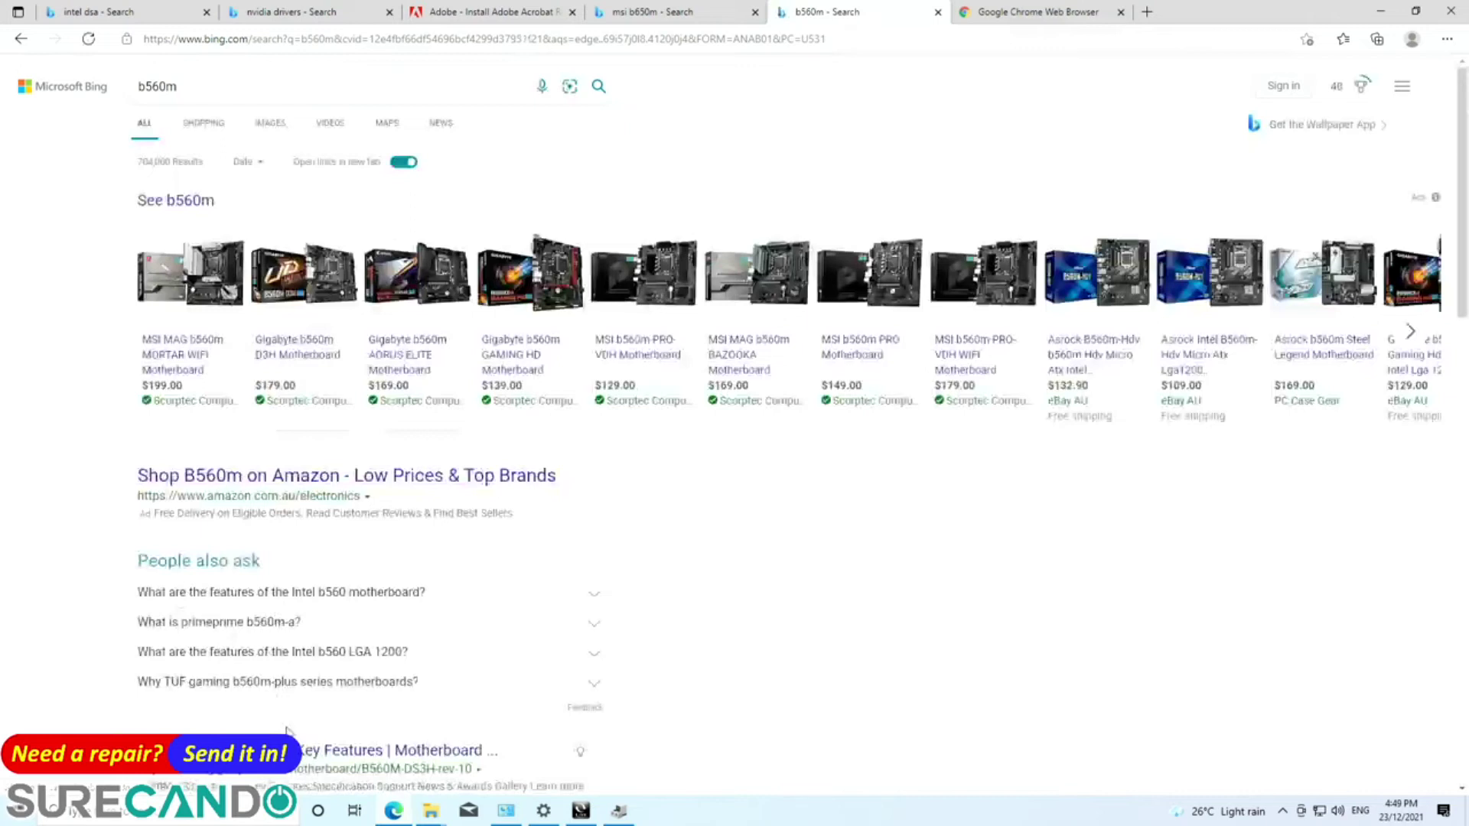
scroll(287, 731, "down", 6)
scroll(253, 176, "up", 6)
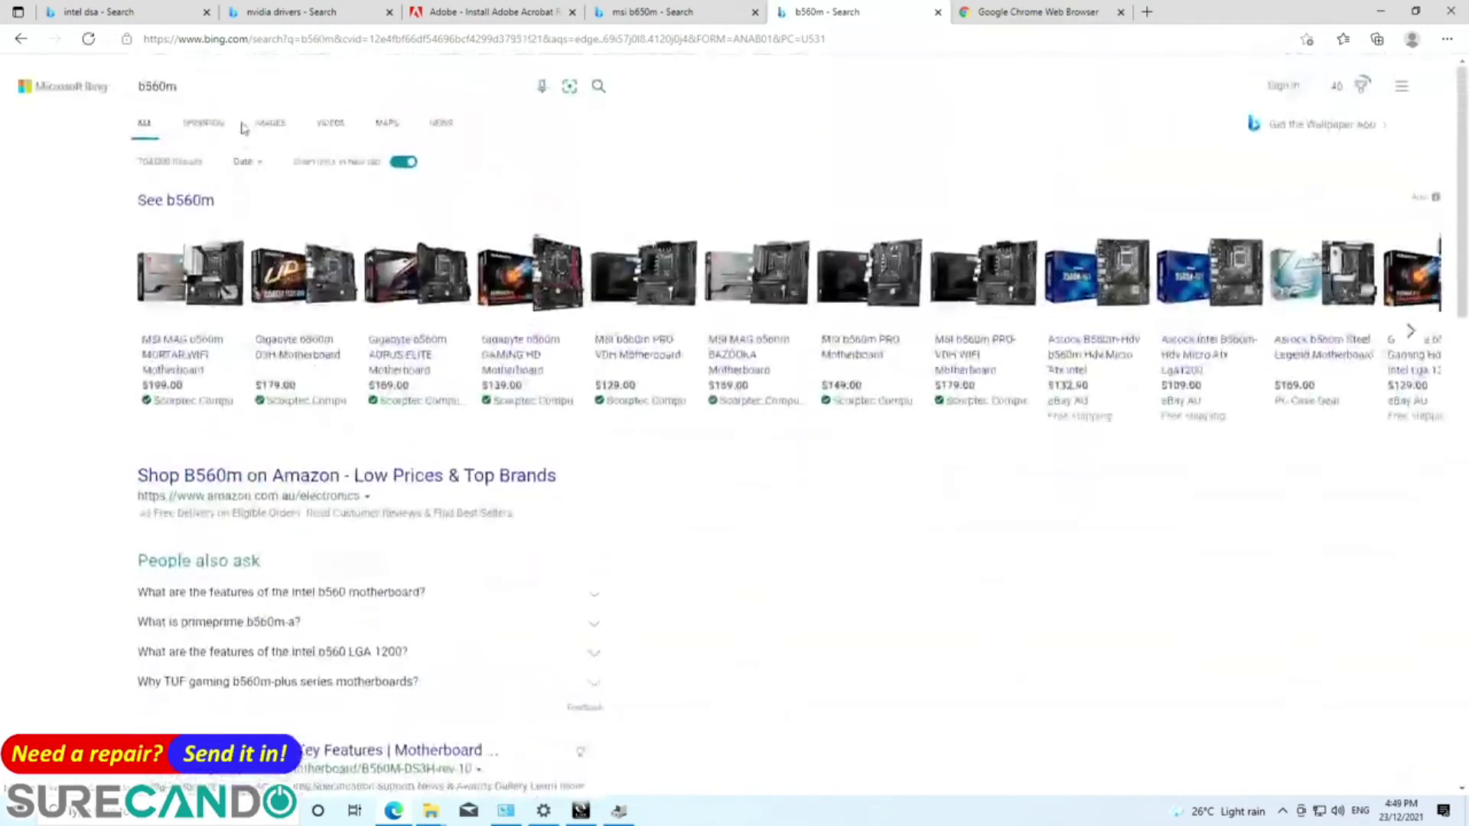
- Refine the search to "b560m msi" and open the support section of MSI's B560M PRO page
left_click(225, 91)
type("msi")
key("Return")
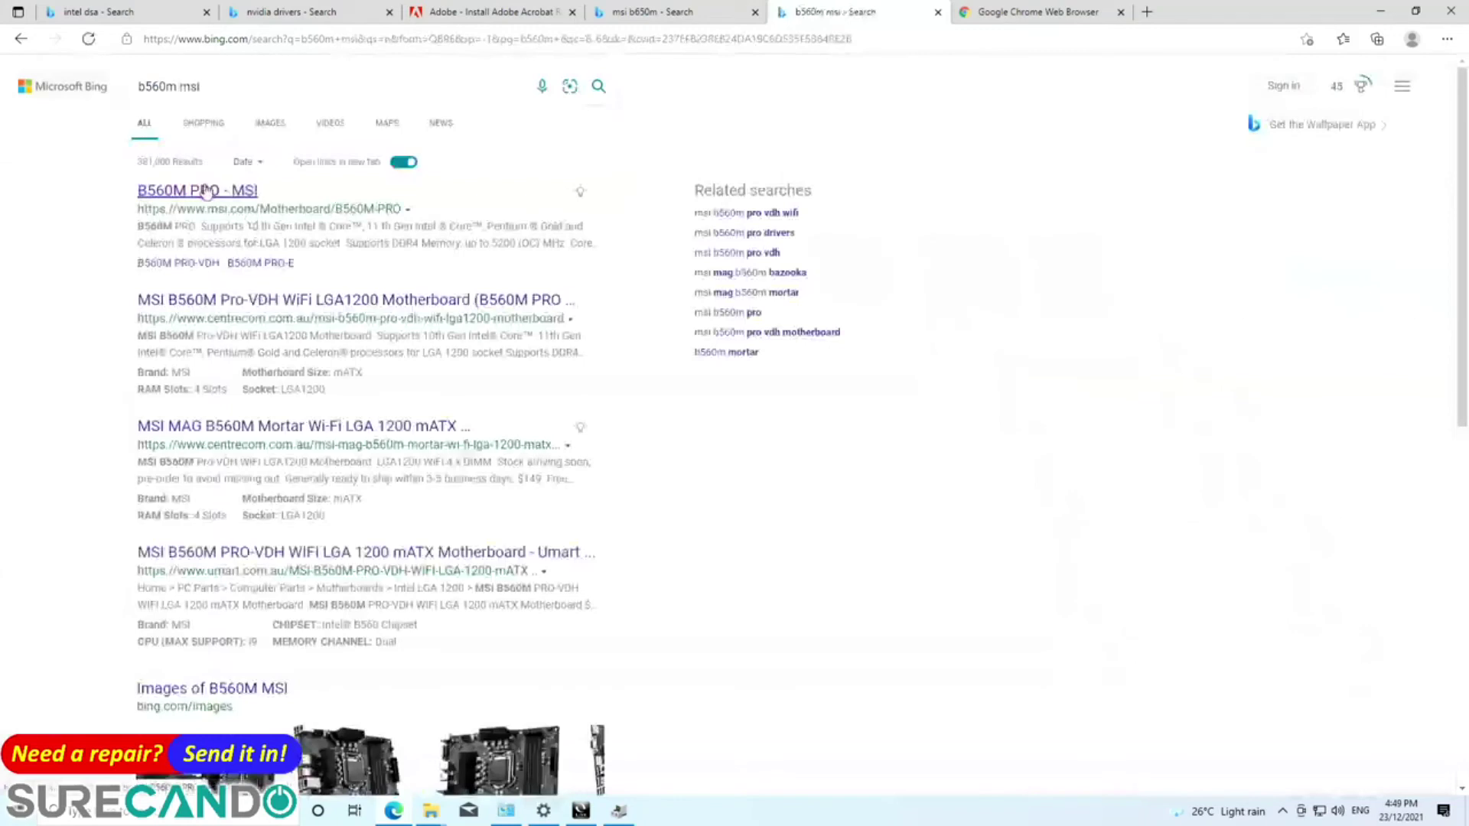
left_click(206, 190)
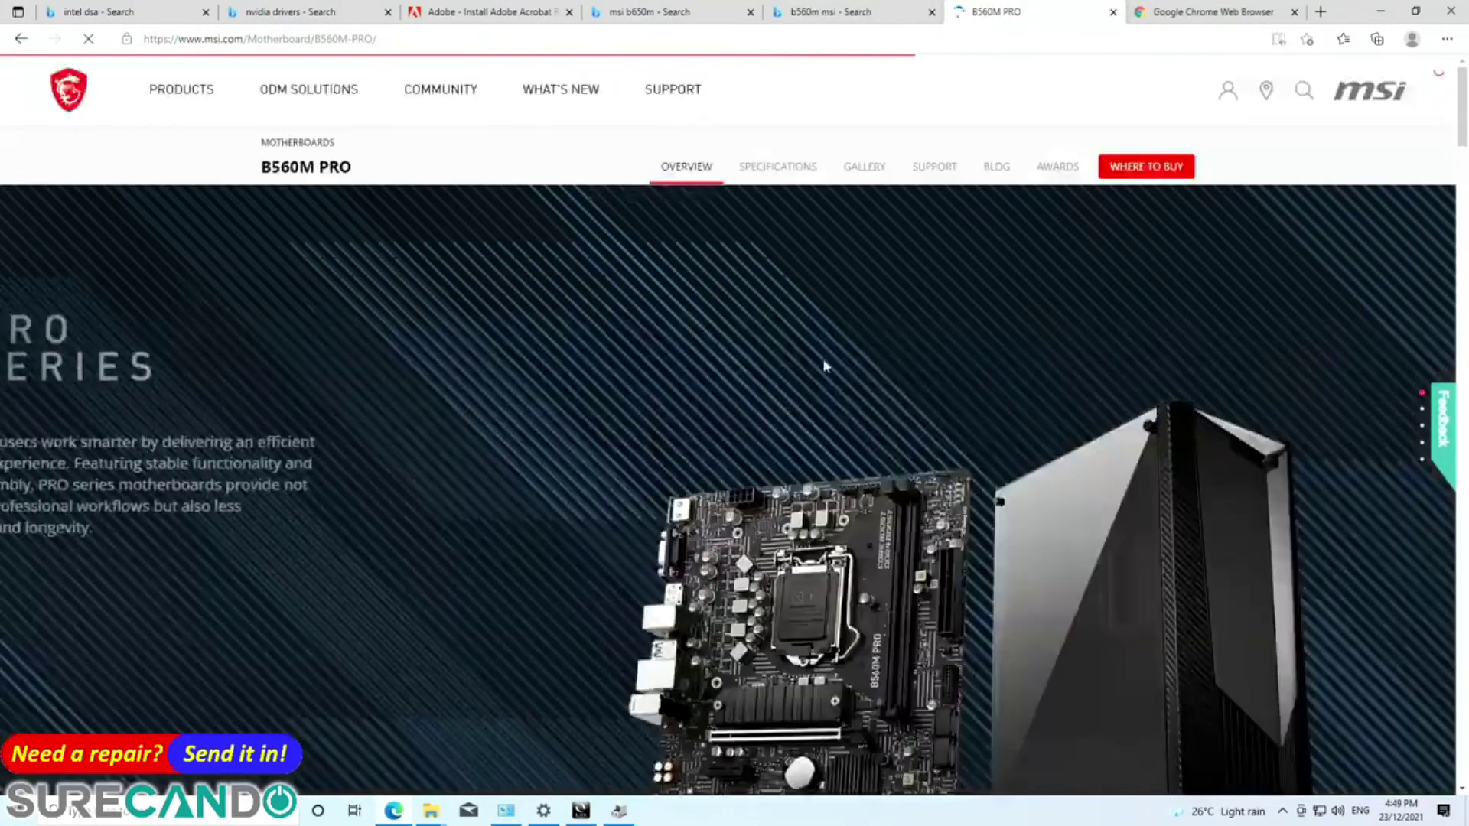
left_click(935, 166)
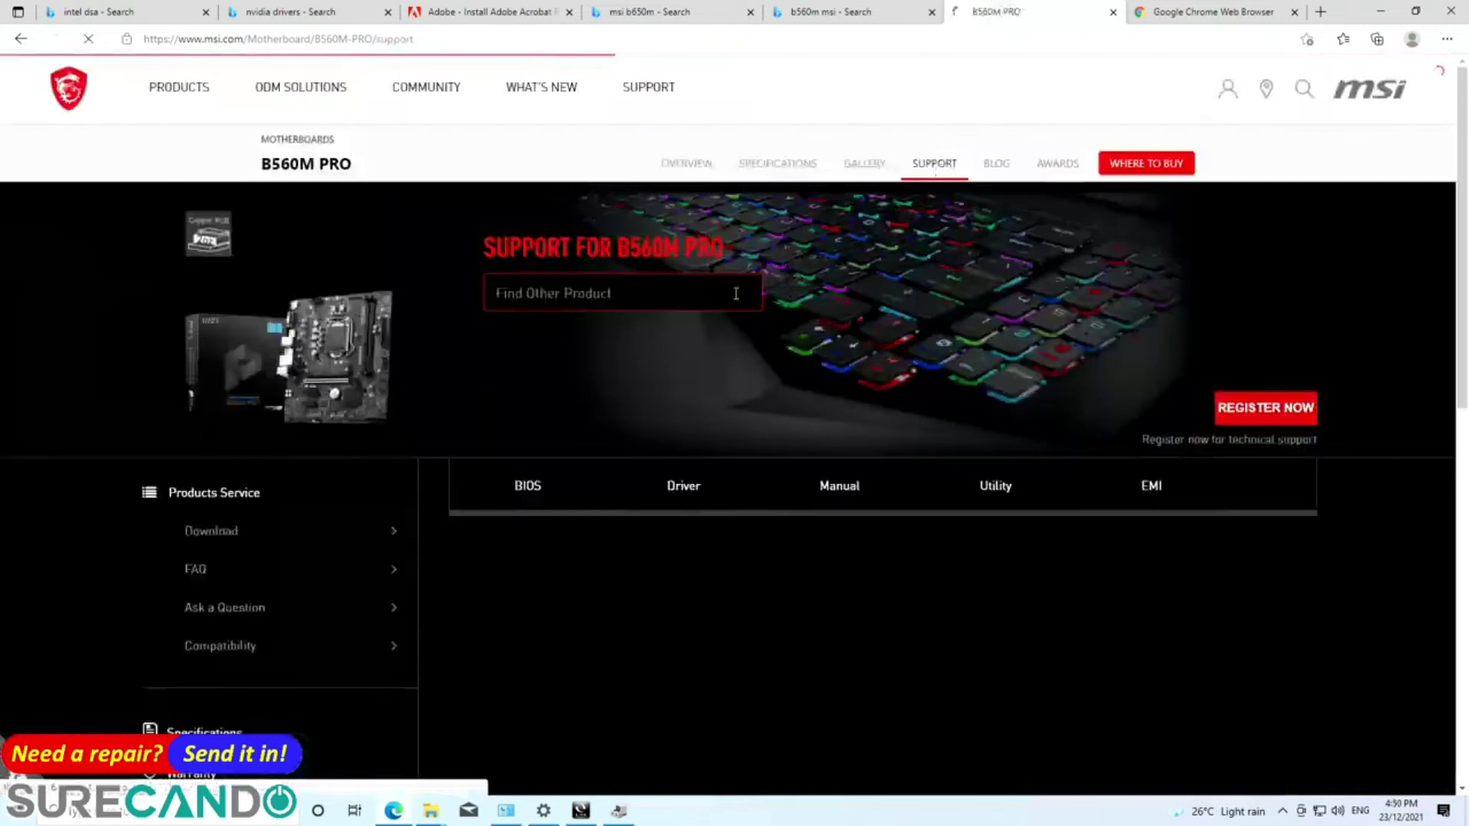
- List the B560M PRO utilities for Win10 64, download MSI Center 1.0.36.0, and look over the remaining entries
left_click(992, 490)
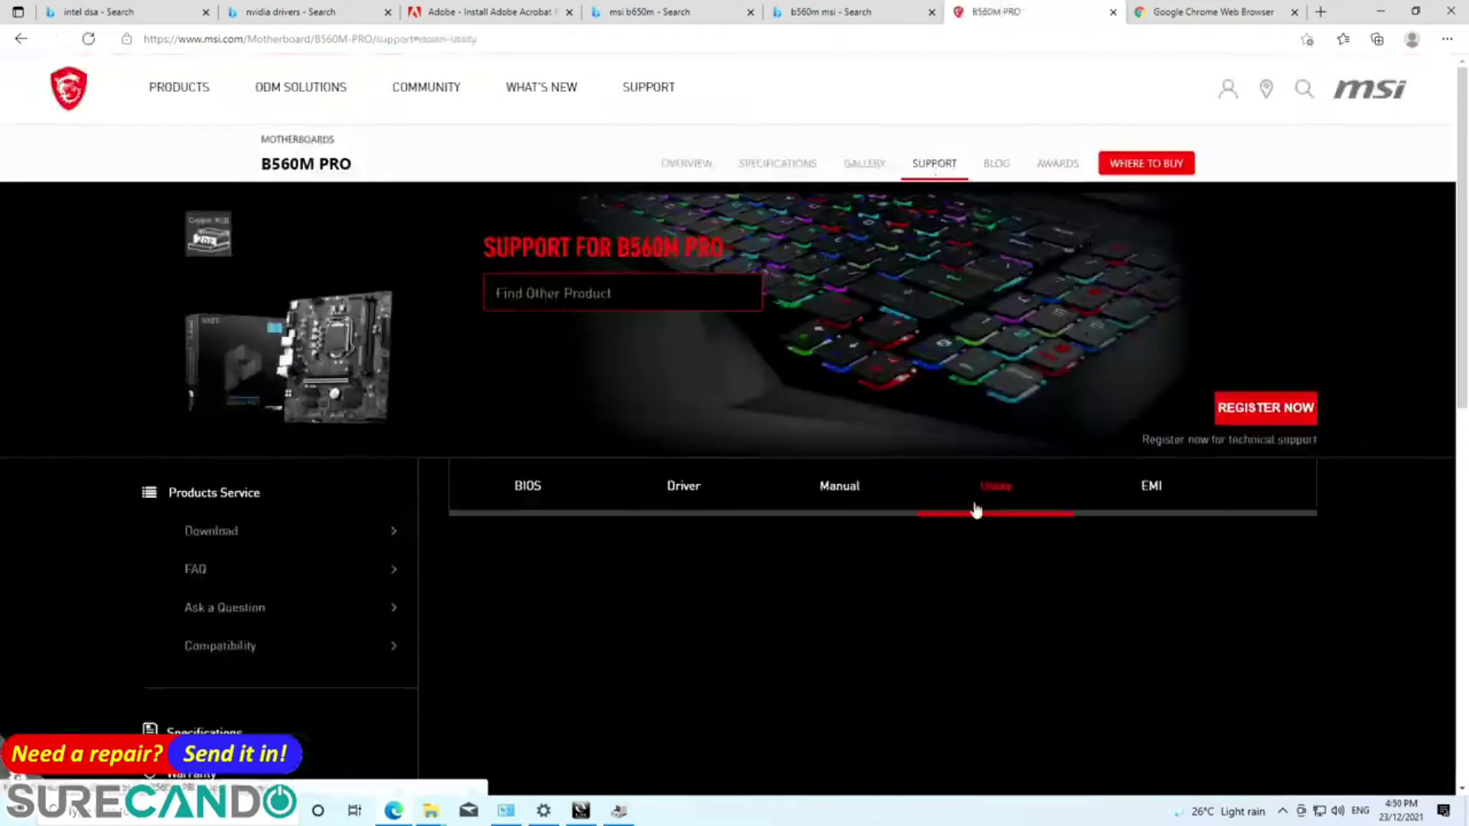
left_click(622, 581)
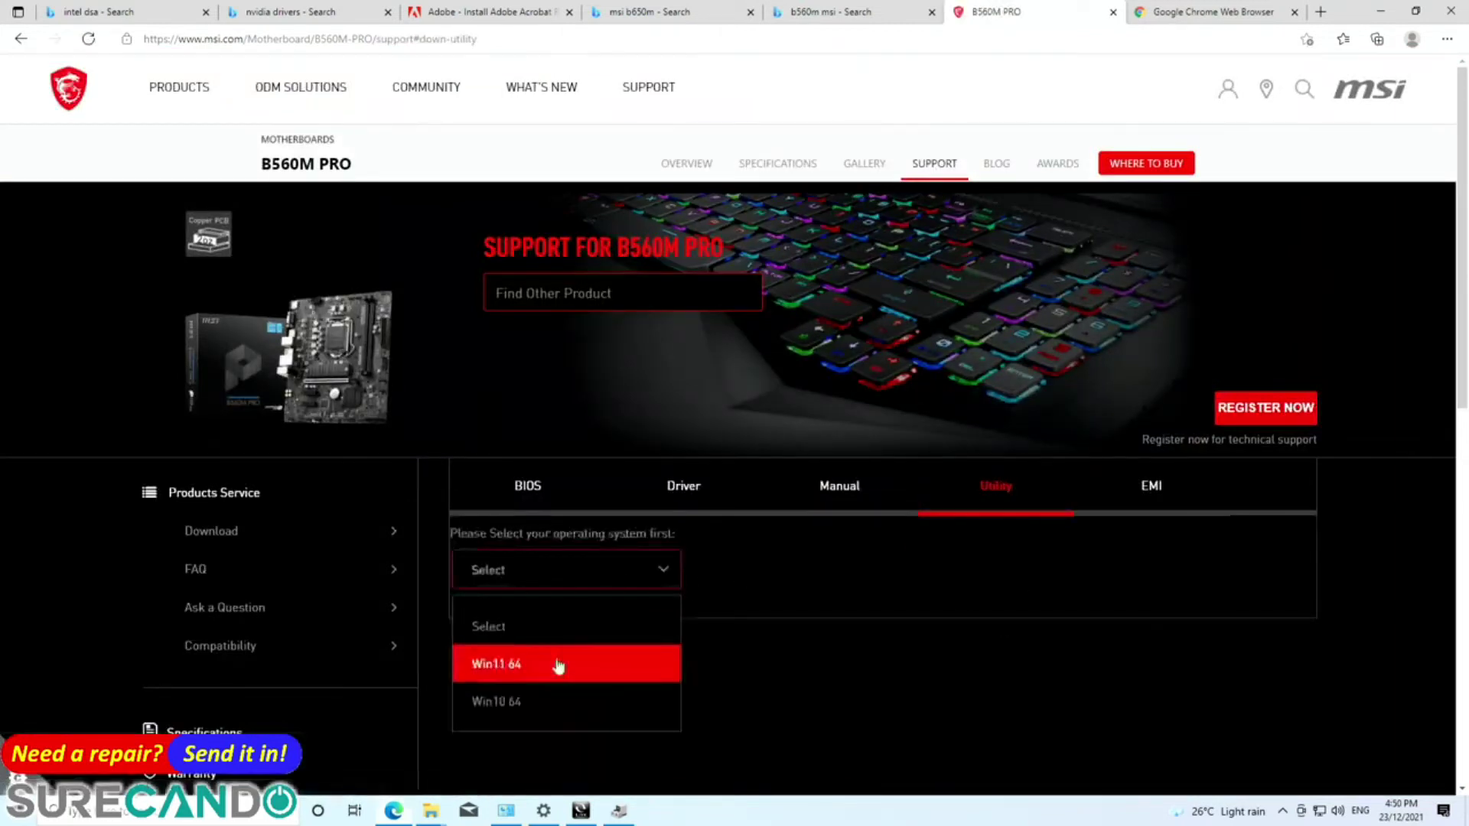
left_click(551, 699)
scroll(939, 657, "down", 4)
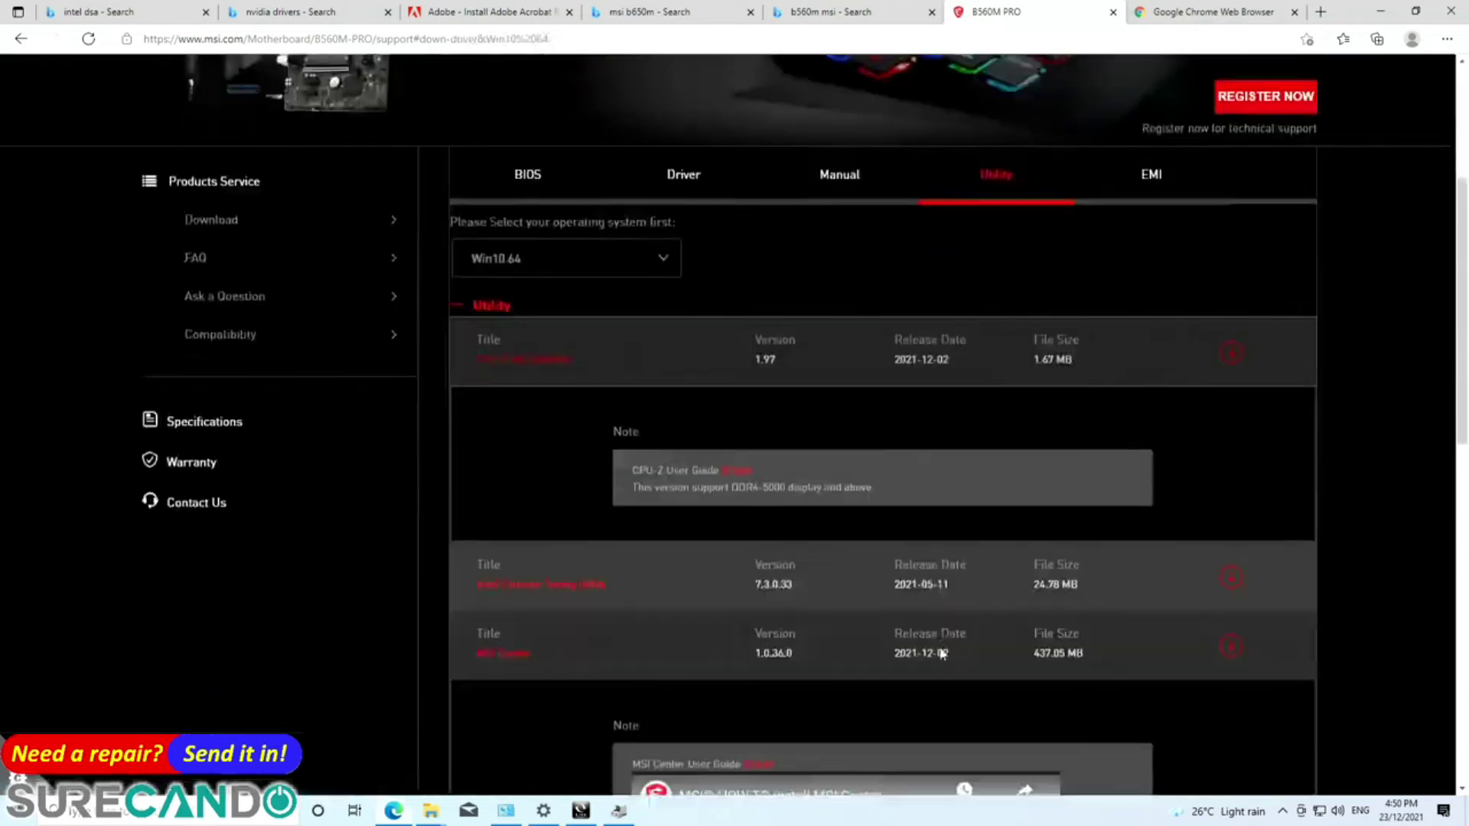
scroll(957, 612, "down", 1)
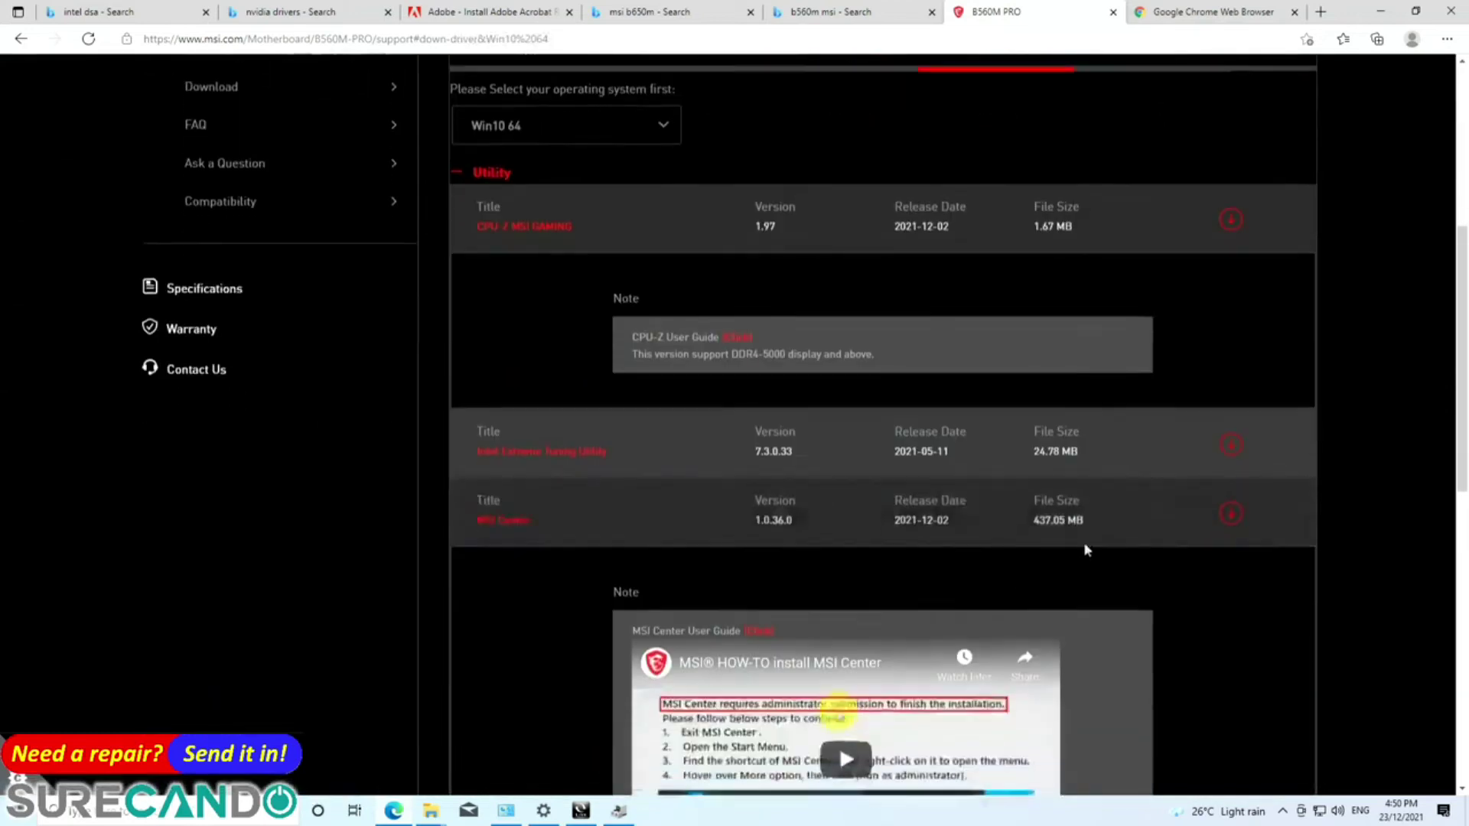
left_click(1230, 515)
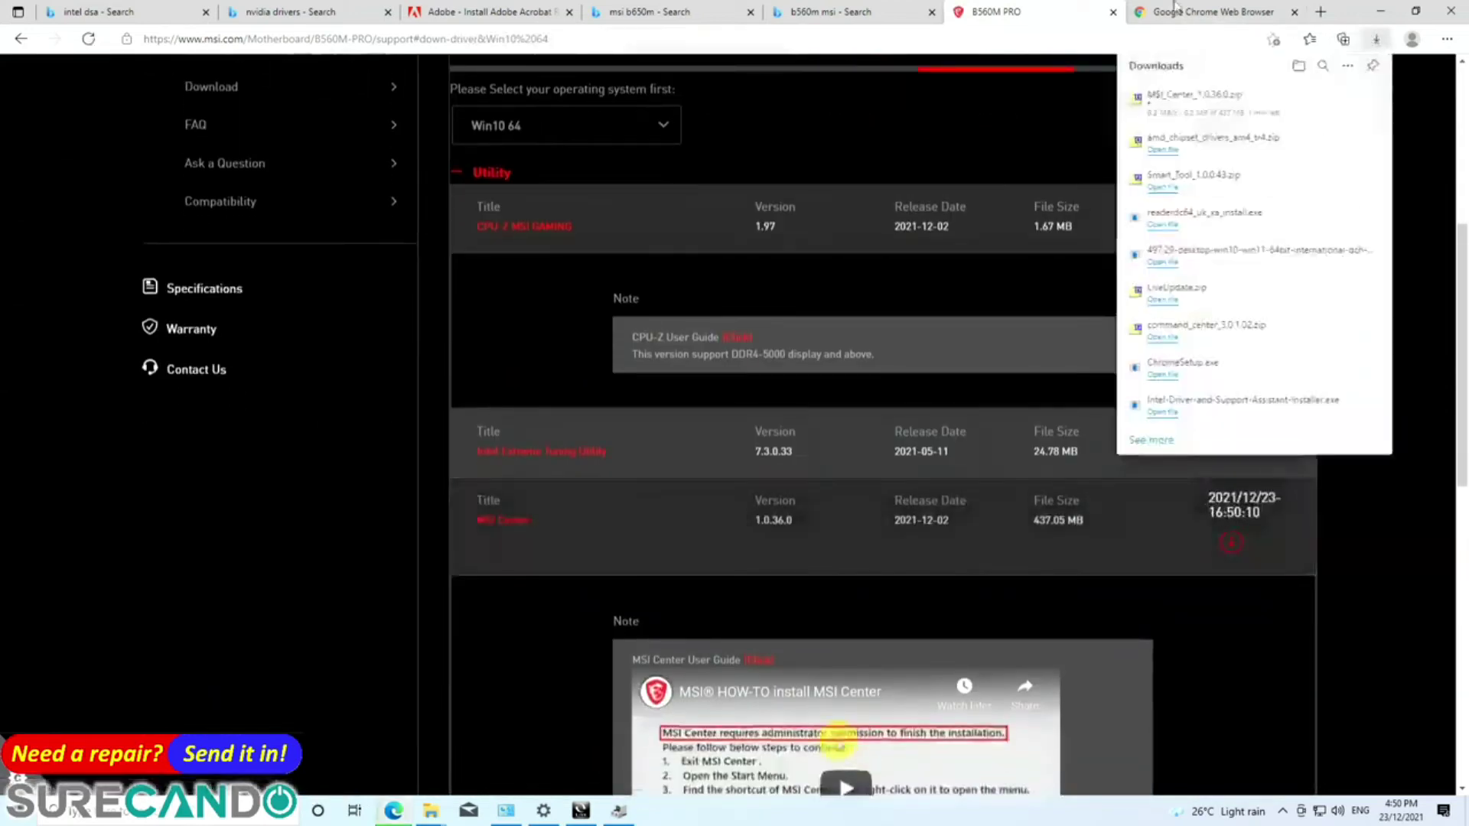
scroll(661, 405, "up", 3)
scroll(661, 405, "down", 3)
scroll(664, 415, "down", 9)
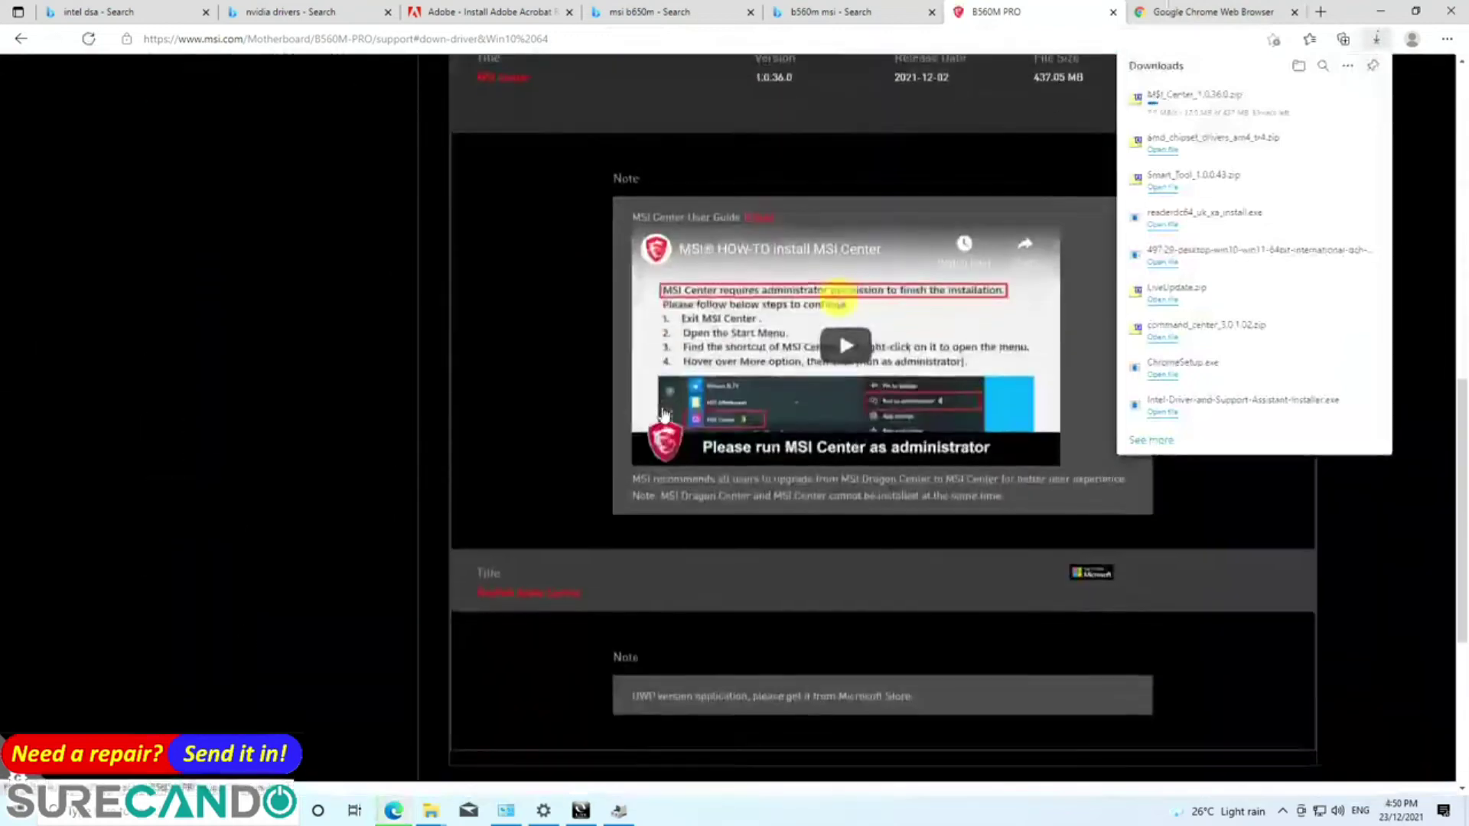
scroll(663, 390, "up", 13)
scroll(660, 382, "up", 1)
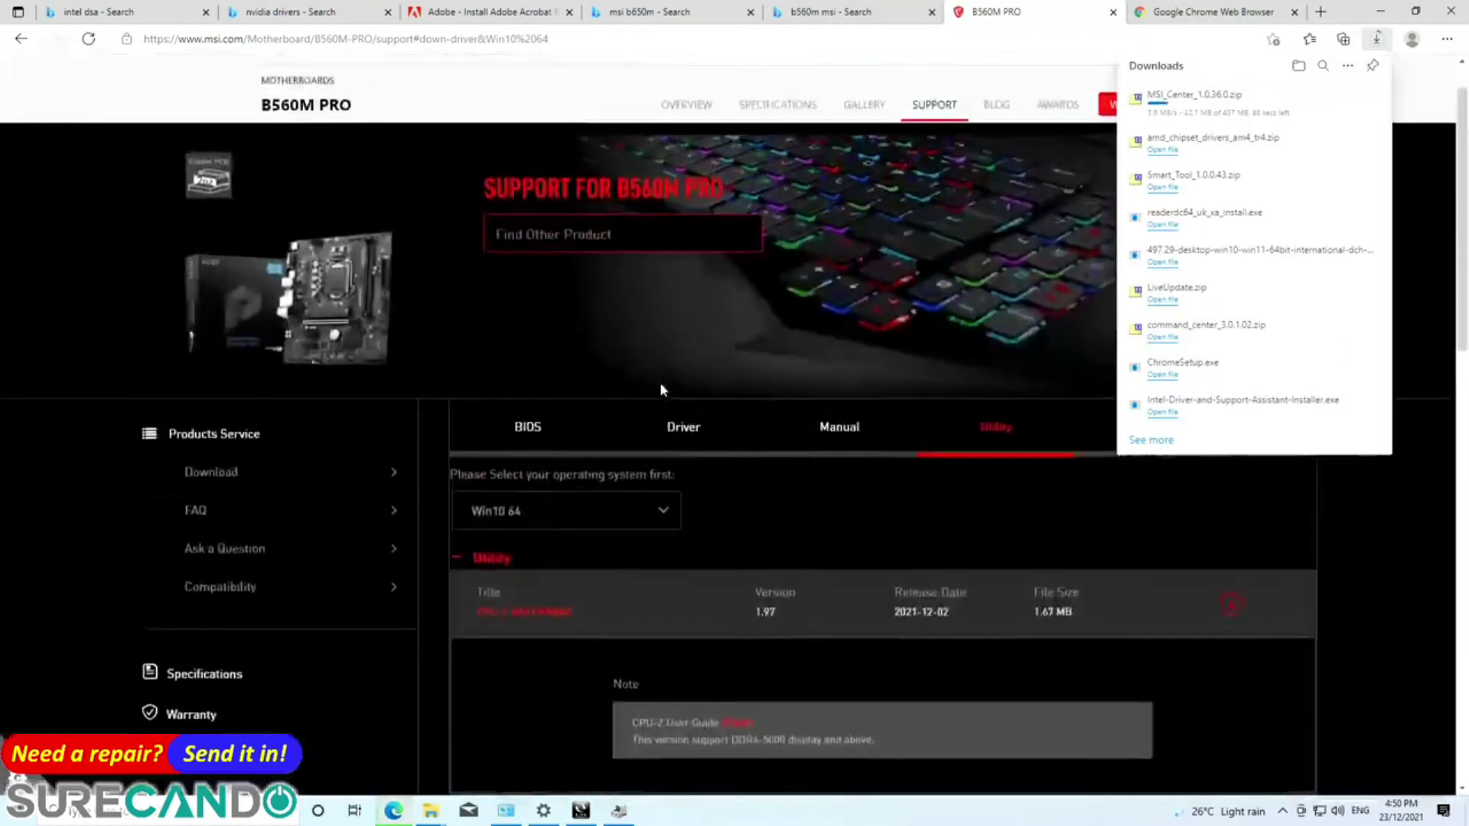
- Open Programs and Features with appwiz.cpl and refresh the list of installed programs
key("super+r")
type("appwiz.cpl")
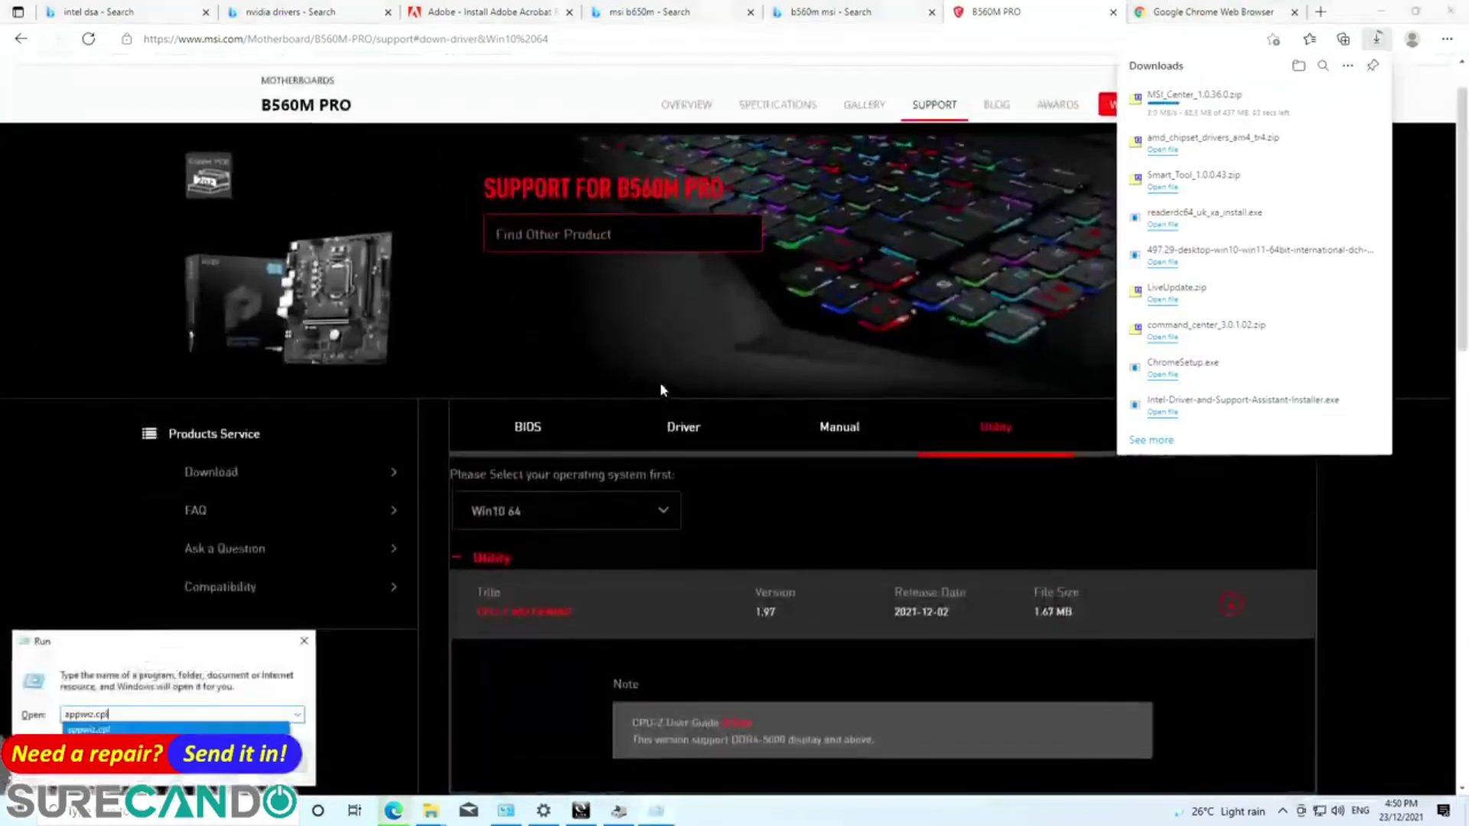
key("Return")
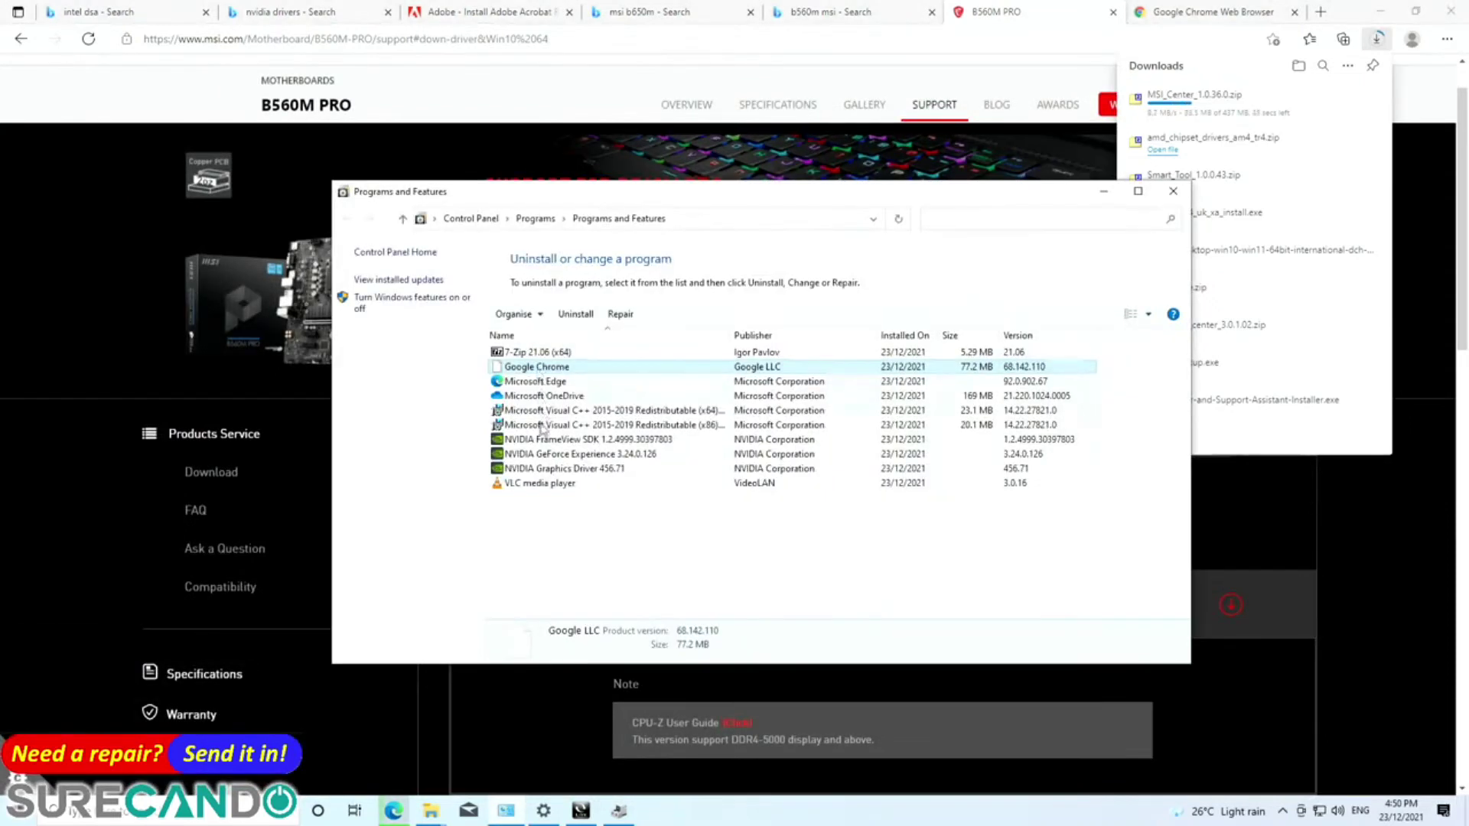
left_click(544, 396)
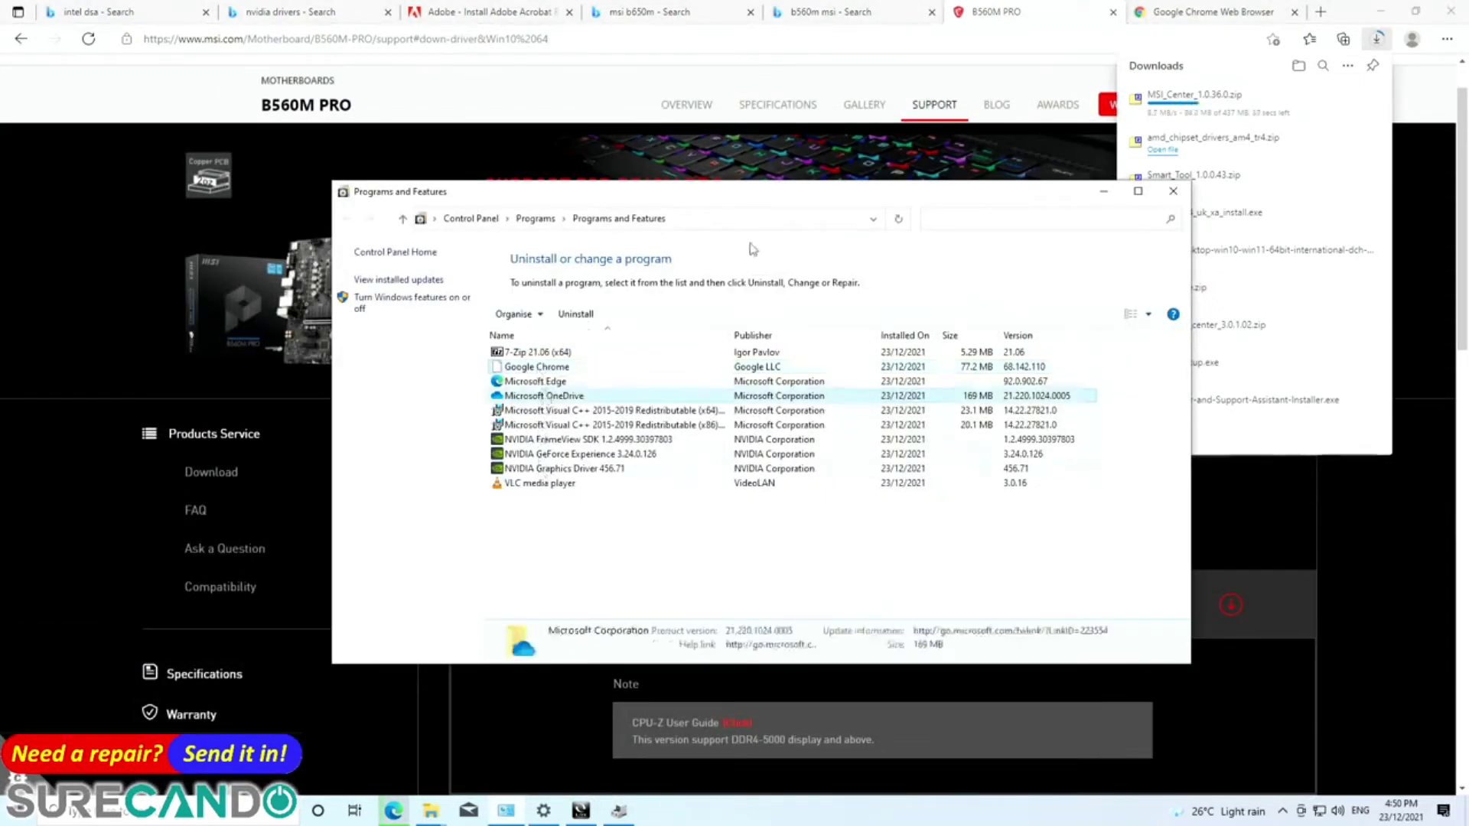
left_click(896, 222)
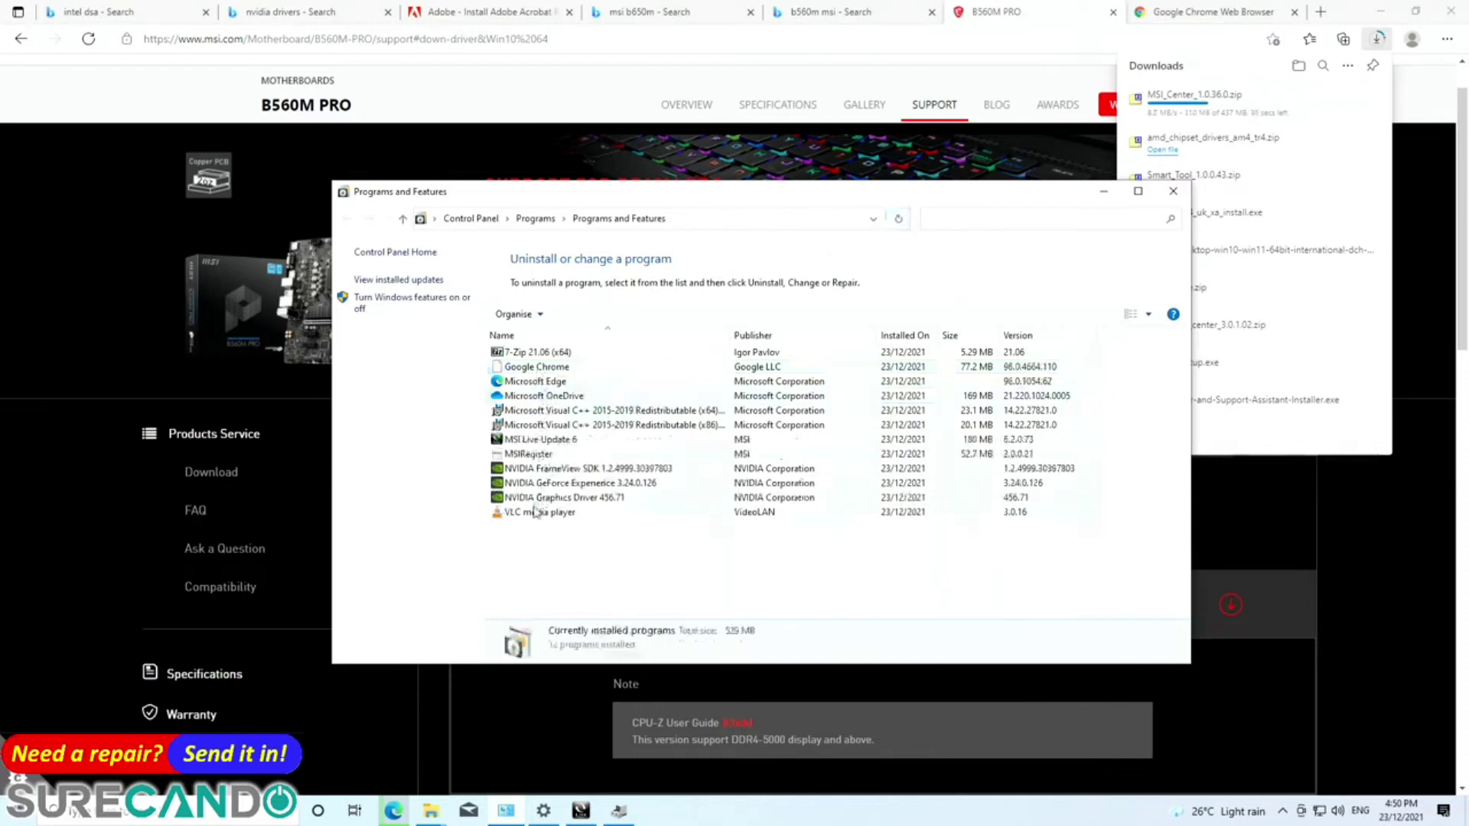
- Uninstall MSIRegister, approve the elevation request, and dismiss the completion dialog
right_click(516, 454)
left_click(551, 469)
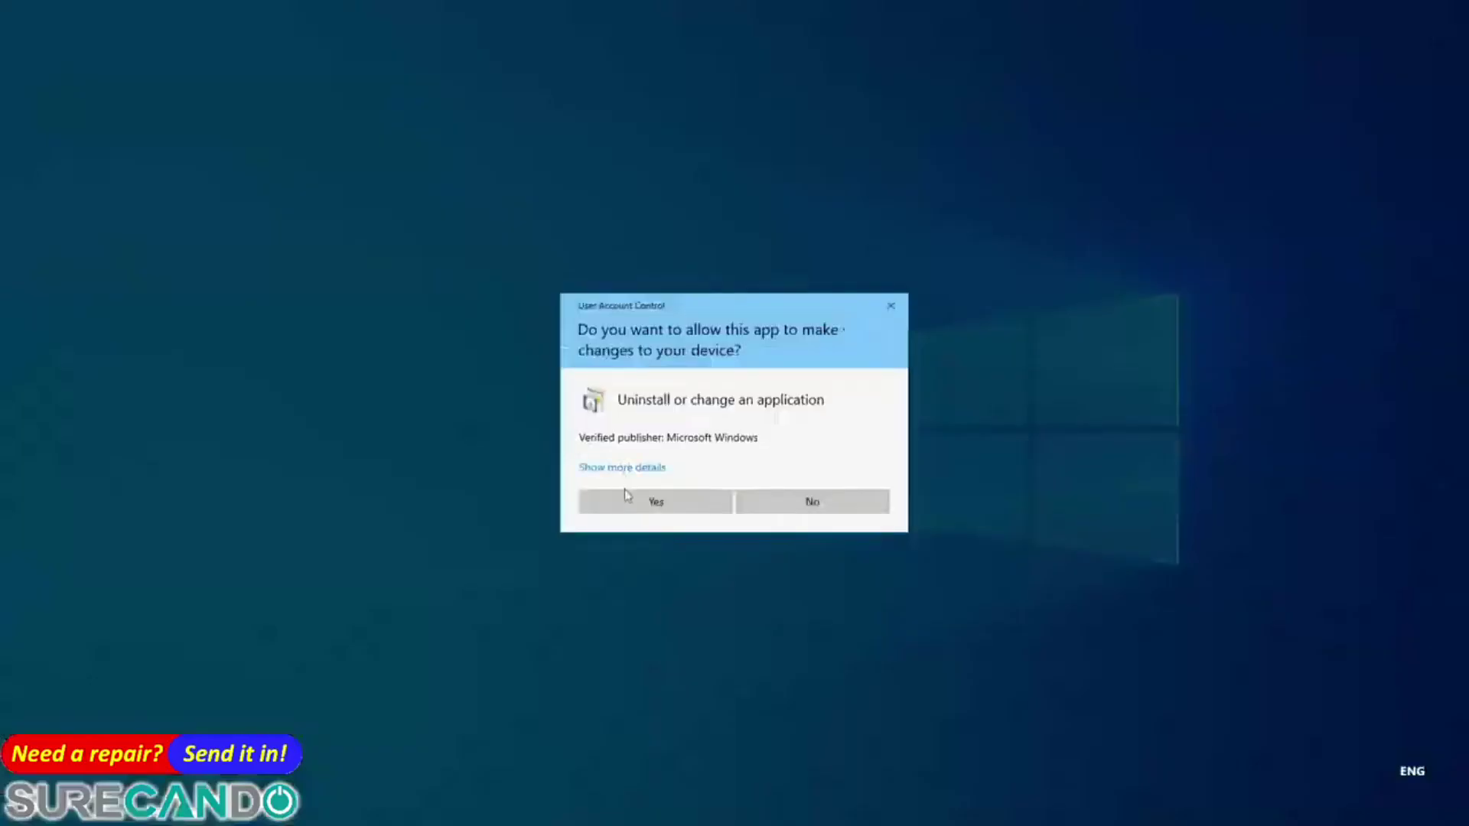
left_click(626, 495)
key("Return")
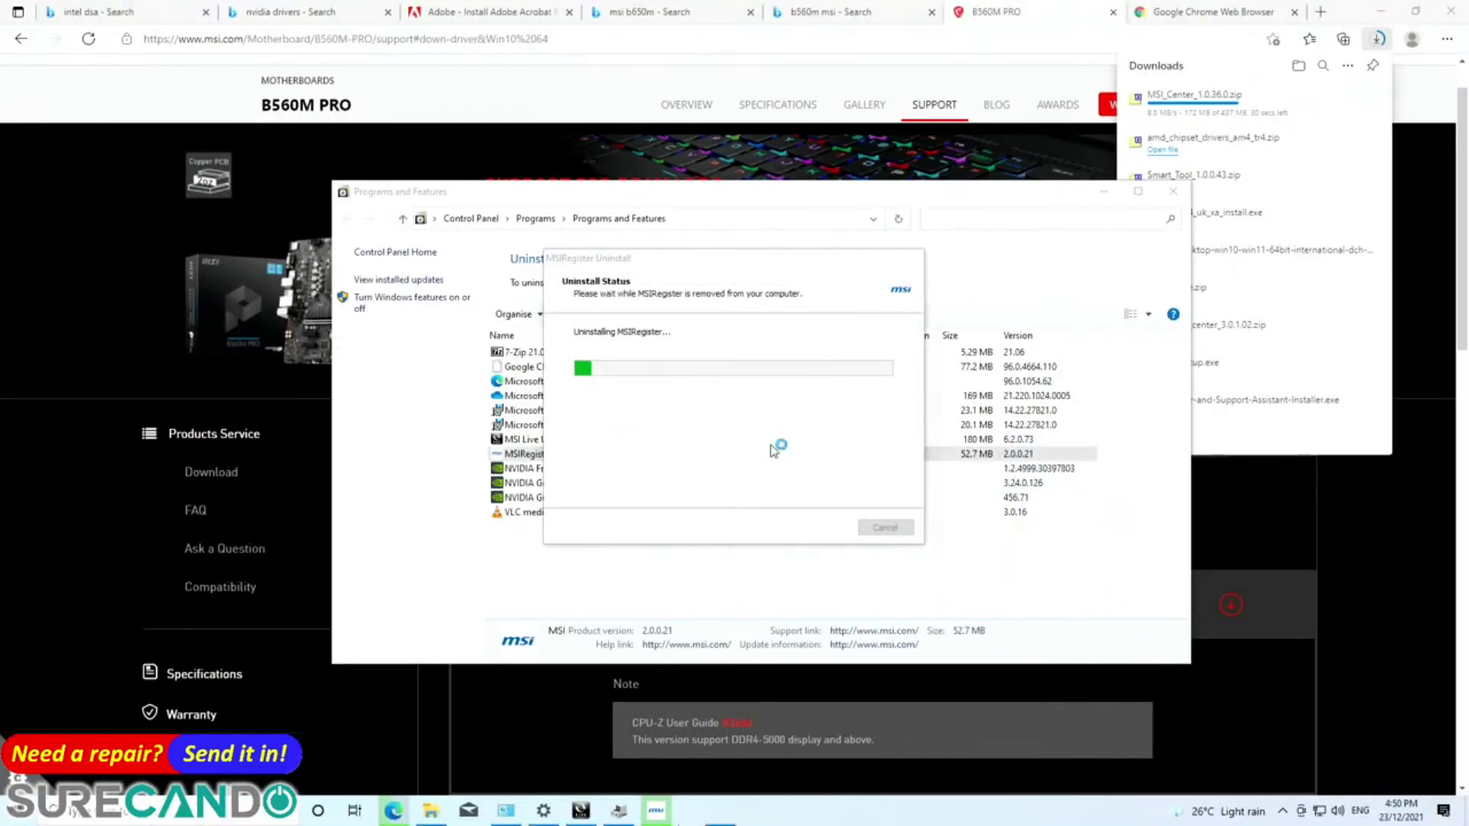
left_click(847, 456)
- Uninstall MSI Live Update 6 and close Programs and Features
right_click(567, 440)
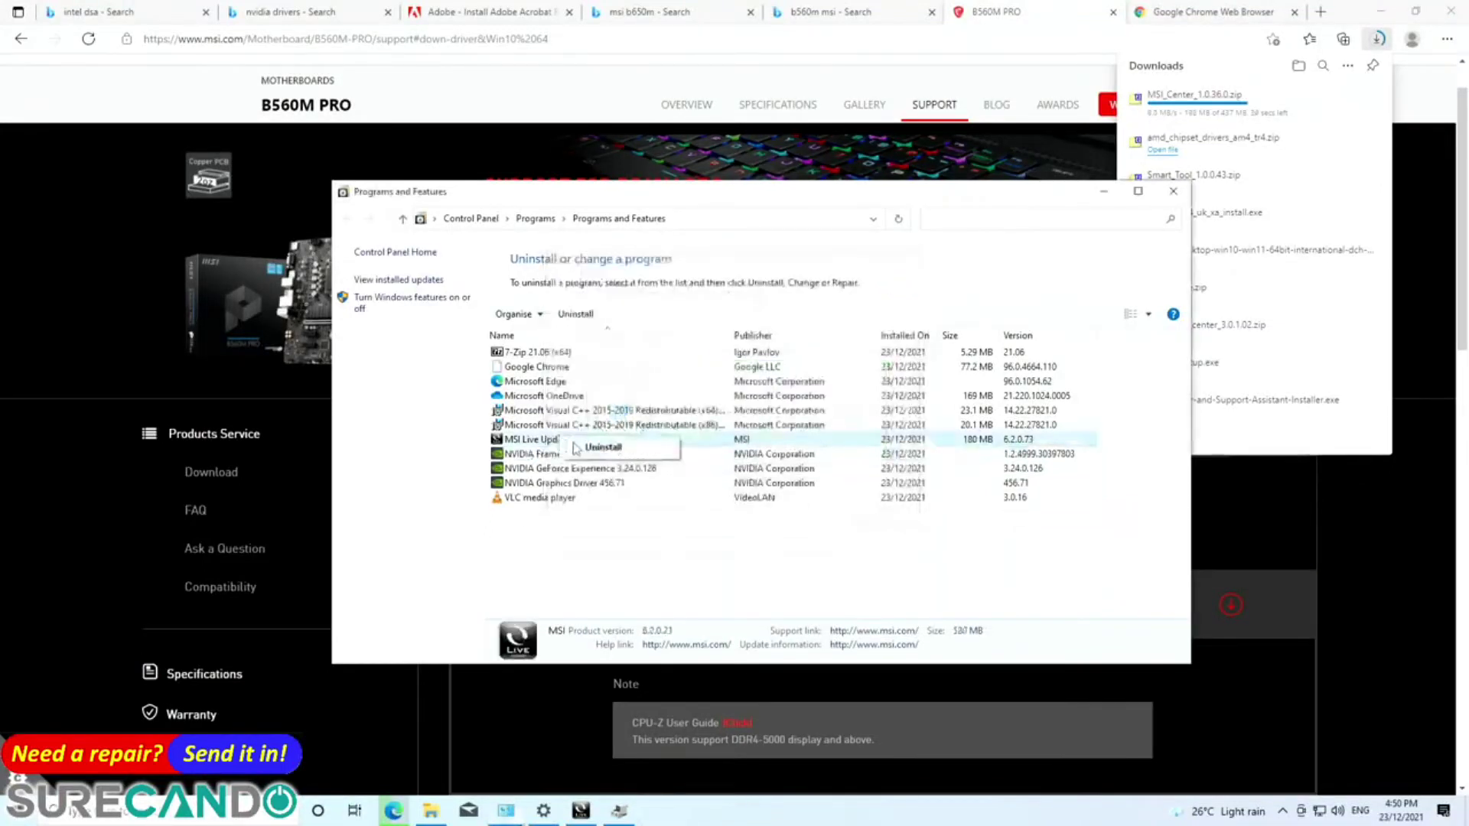
left_click(578, 447)
left_click(681, 498)
left_click(784, 457)
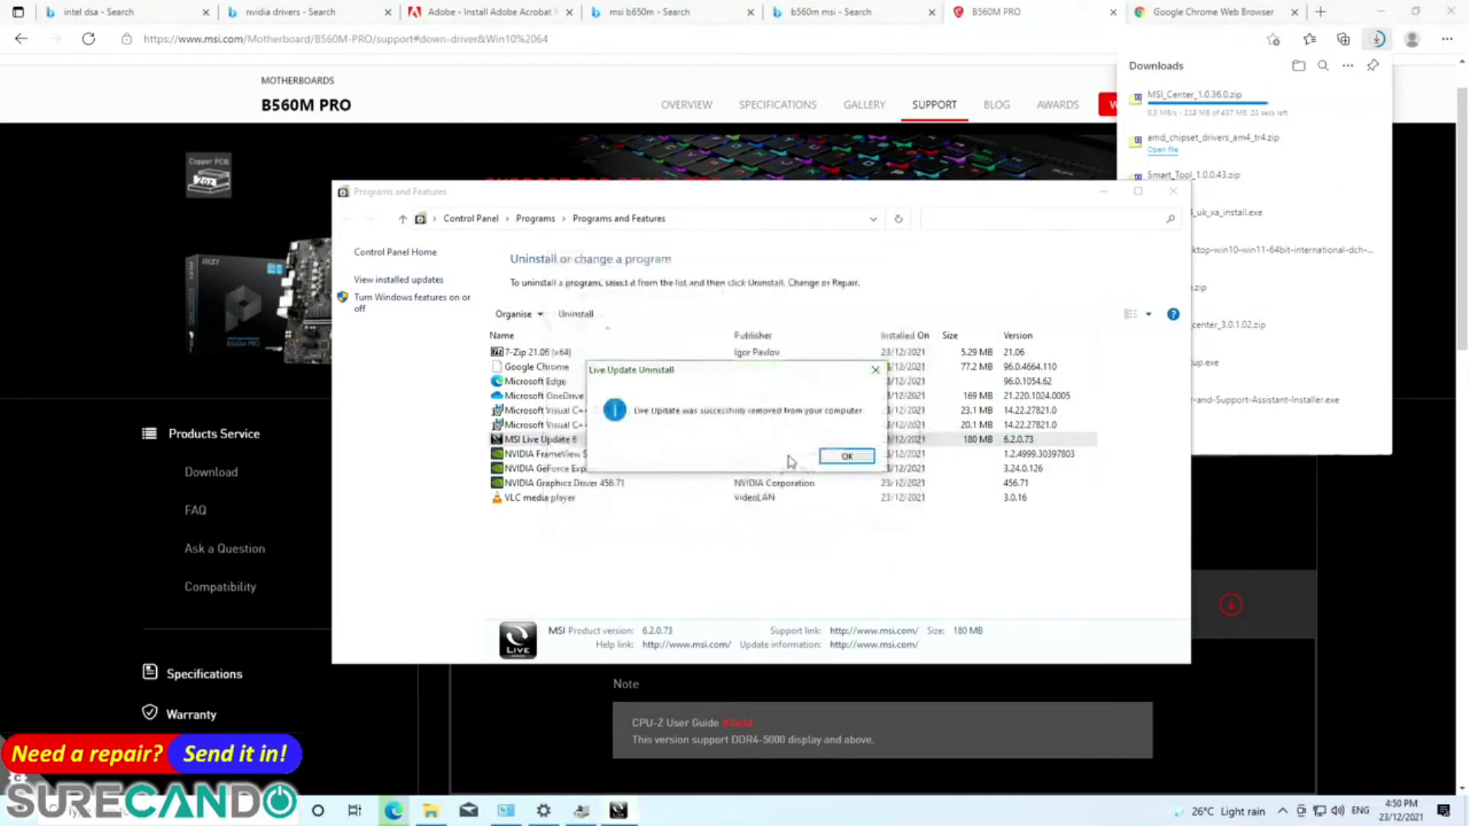
key("Return")
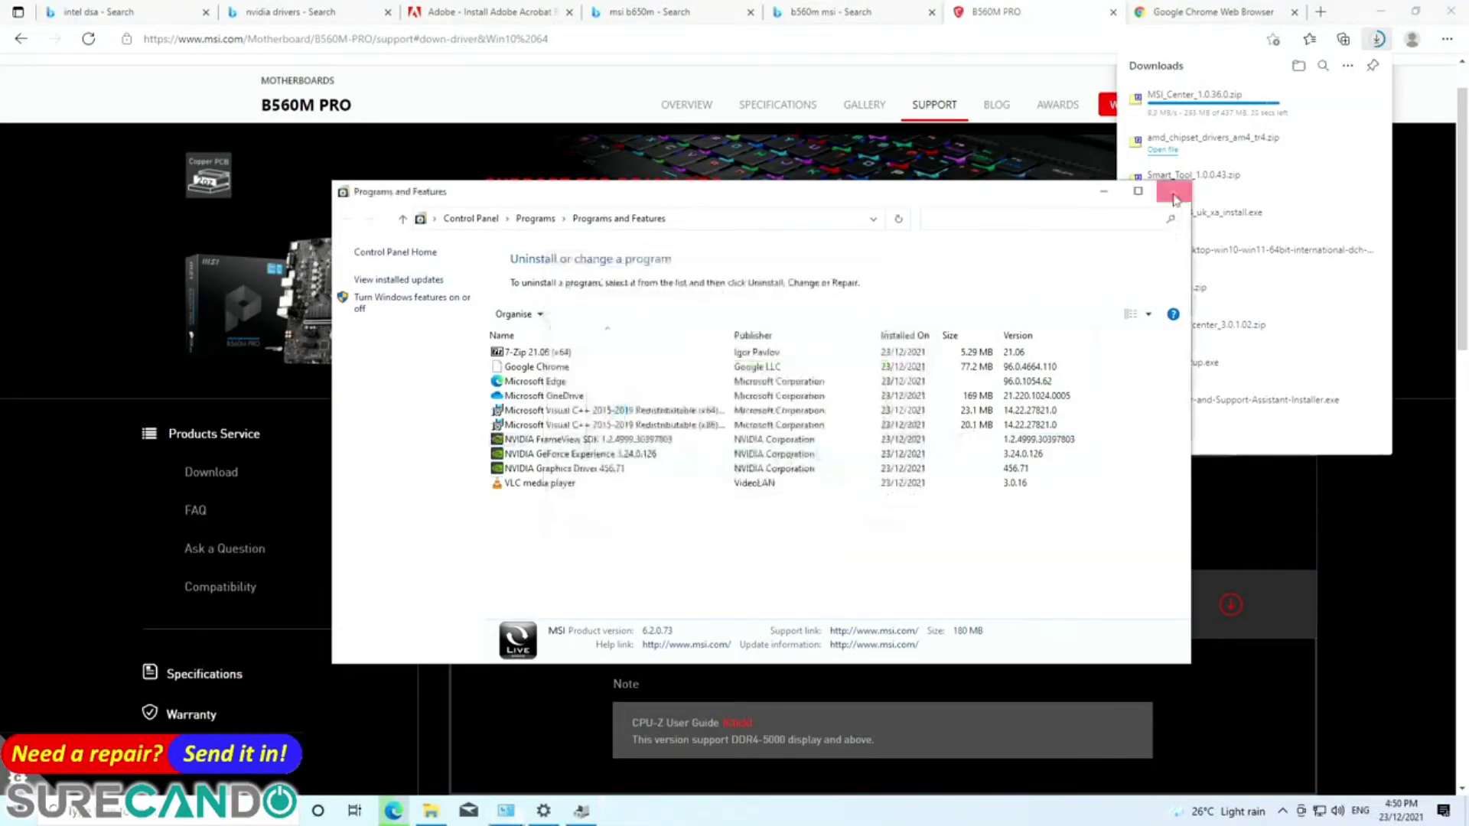
left_click(1173, 190)
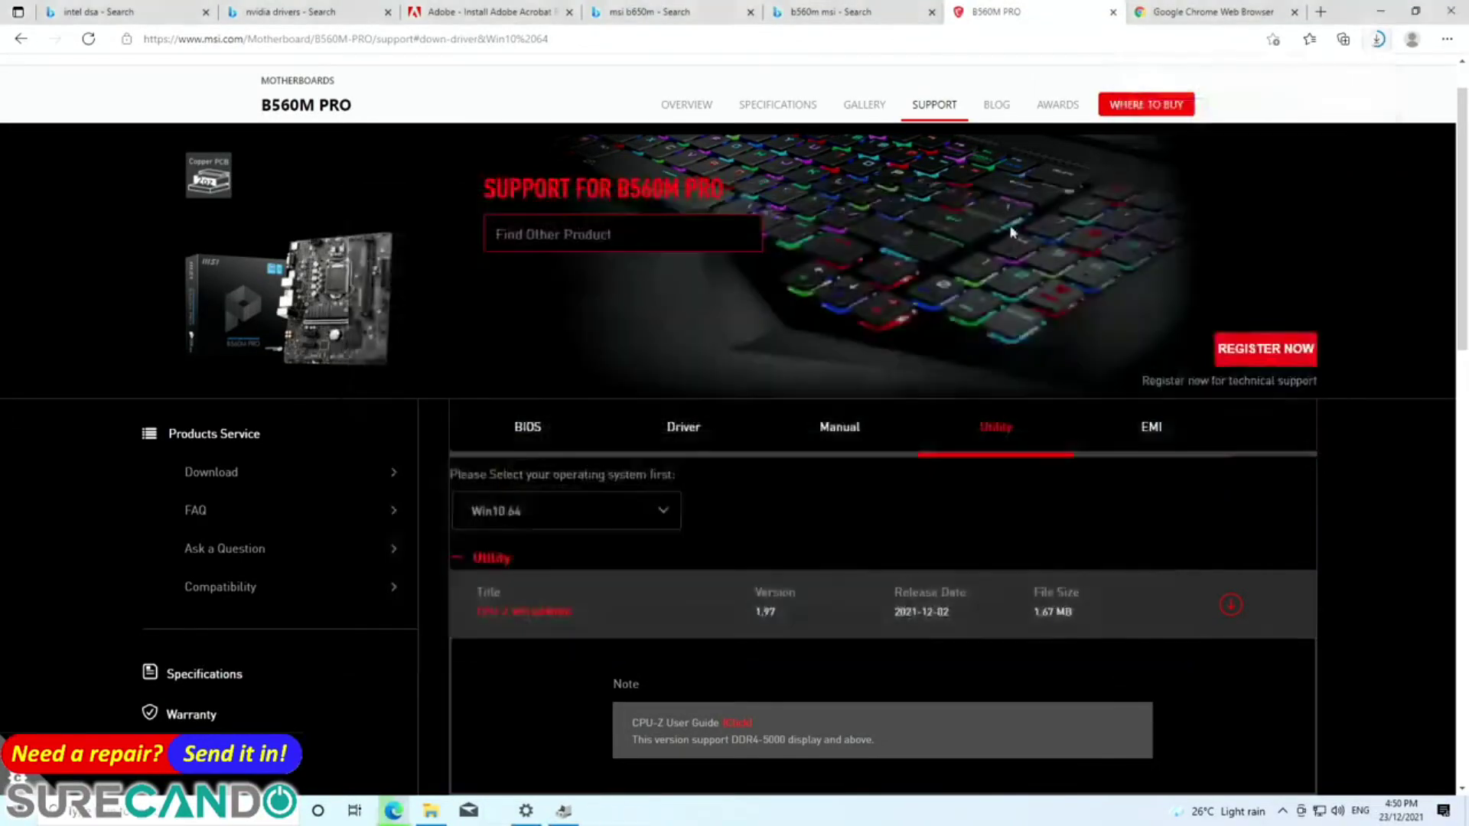
- Run the downloaded NVIDIA 497.29 driver installer, allow it to make changes, and extract to the default folder
left_click(1377, 39)
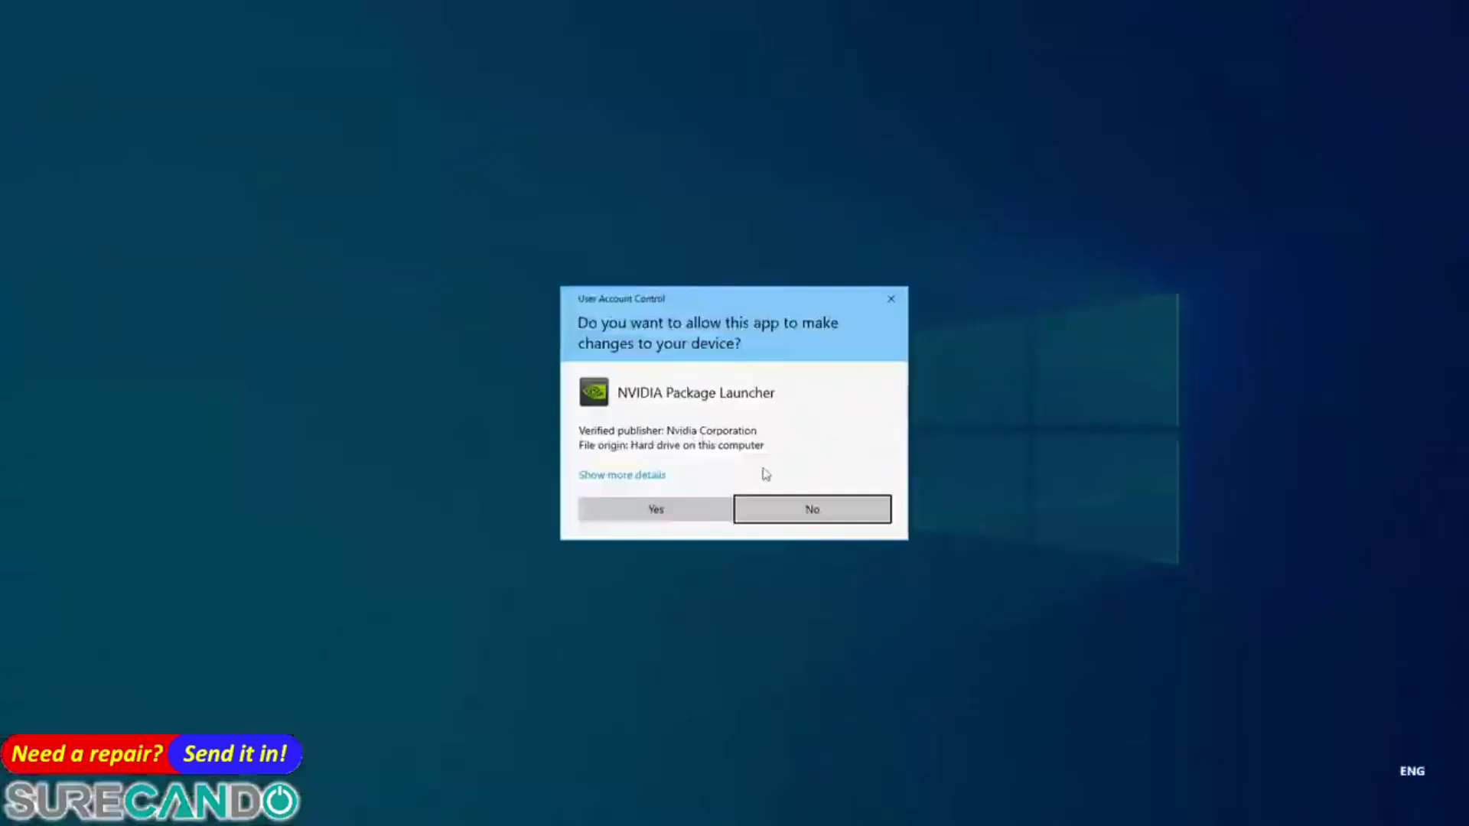
left_click(719, 505)
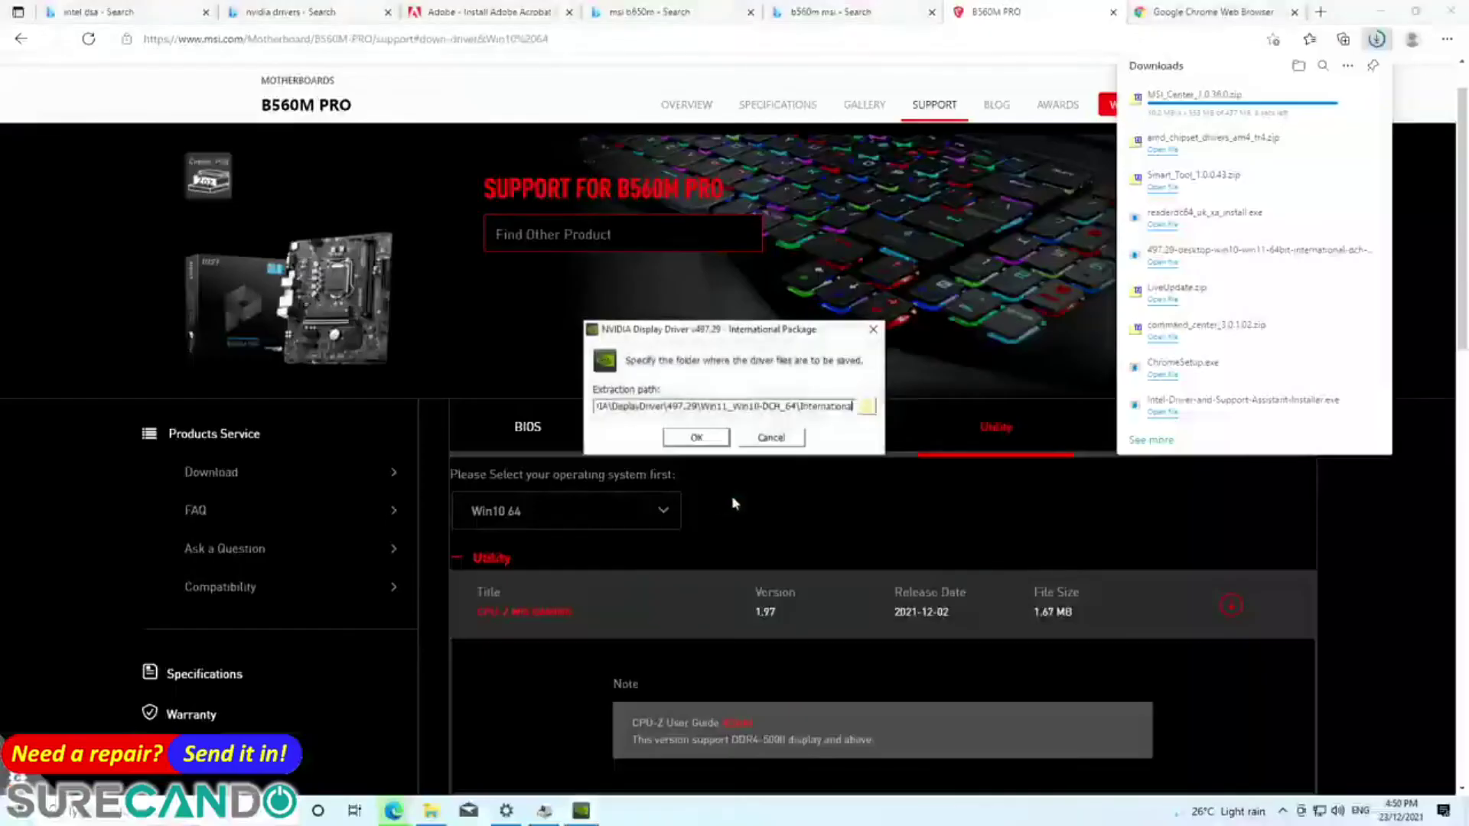
left_click(666, 437)
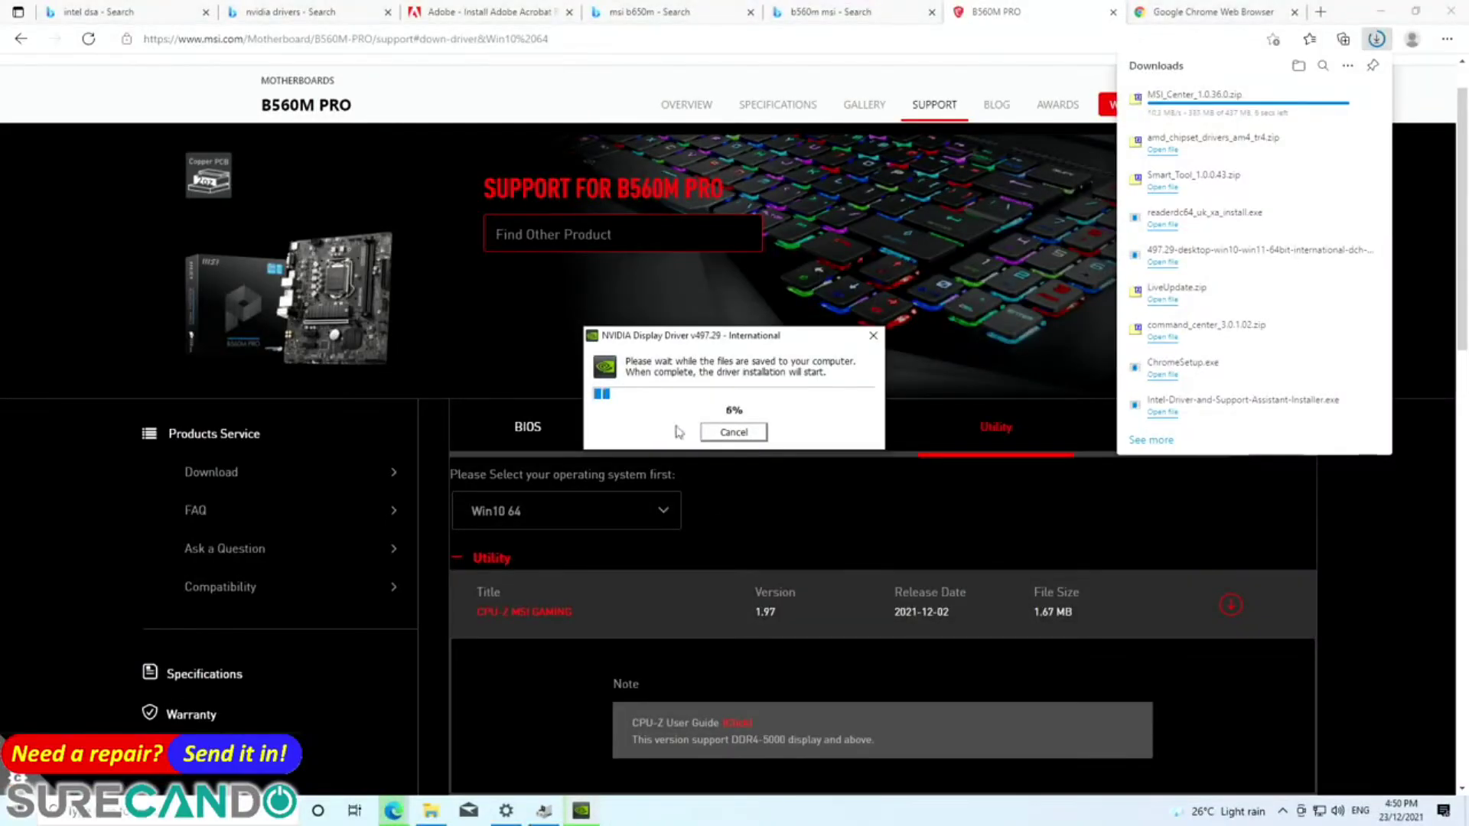
- From the Adobe download page, run the downloaded readerdc64_uk_xa_install.exe and allow it to make changes
left_click(533, 20)
left_click(1377, 39)
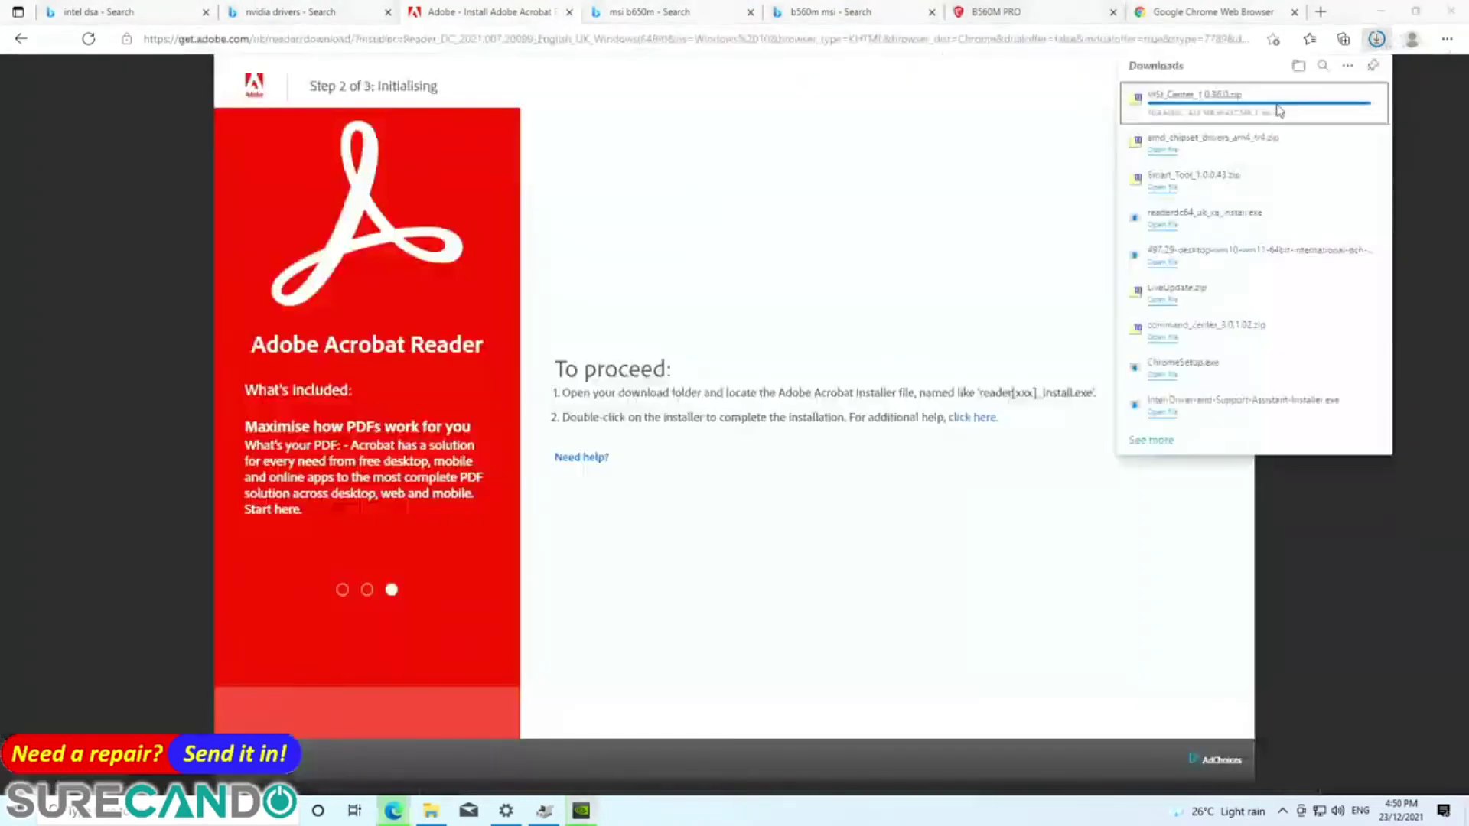
left_click(1162, 219)
left_click(705, 508)
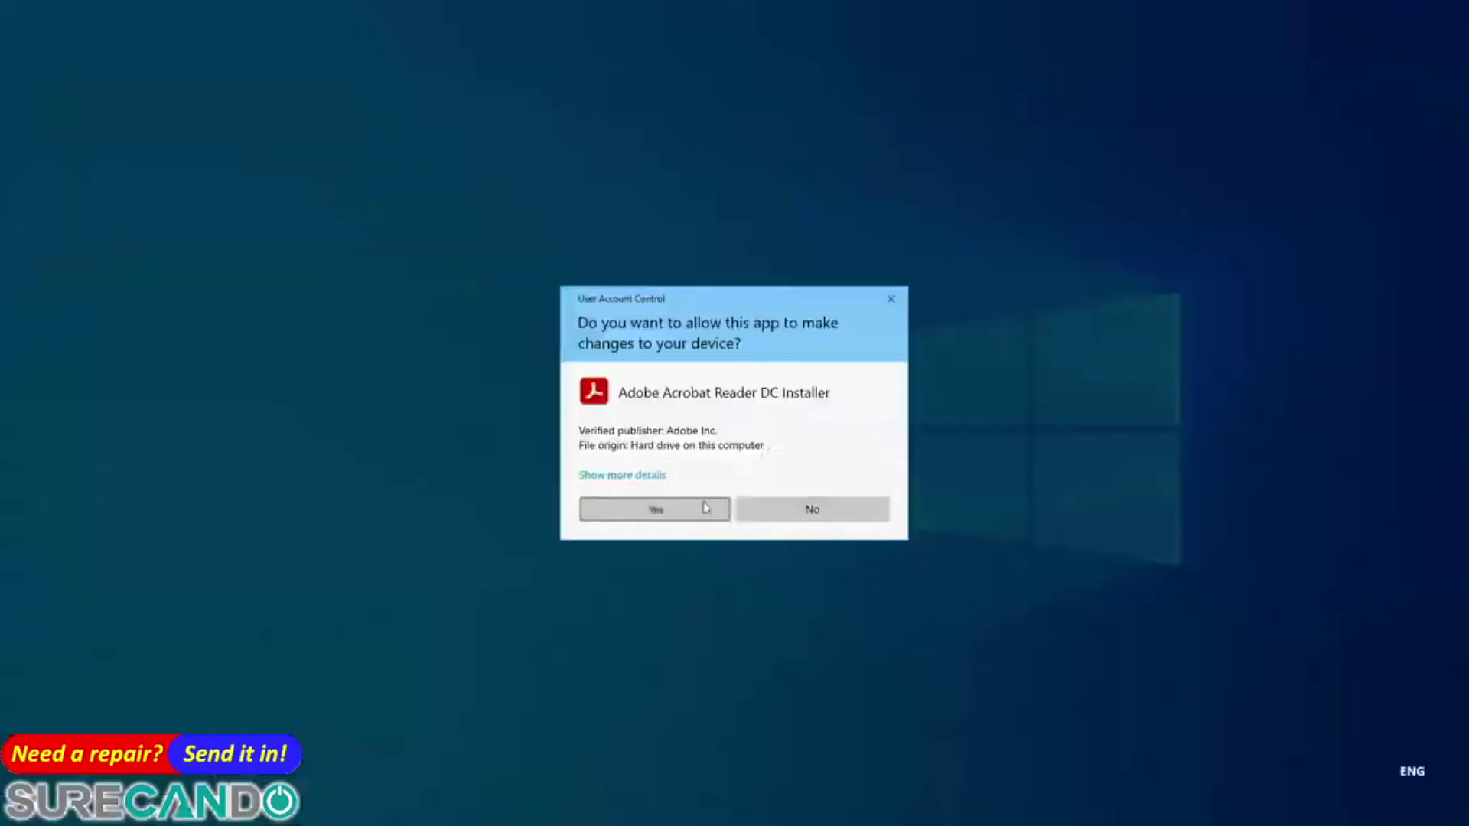
- Minimise the browser and move the Adobe Acrobat Reader DC and NVIDIA installer windows clear of Device Manager
left_click(1372, 17)
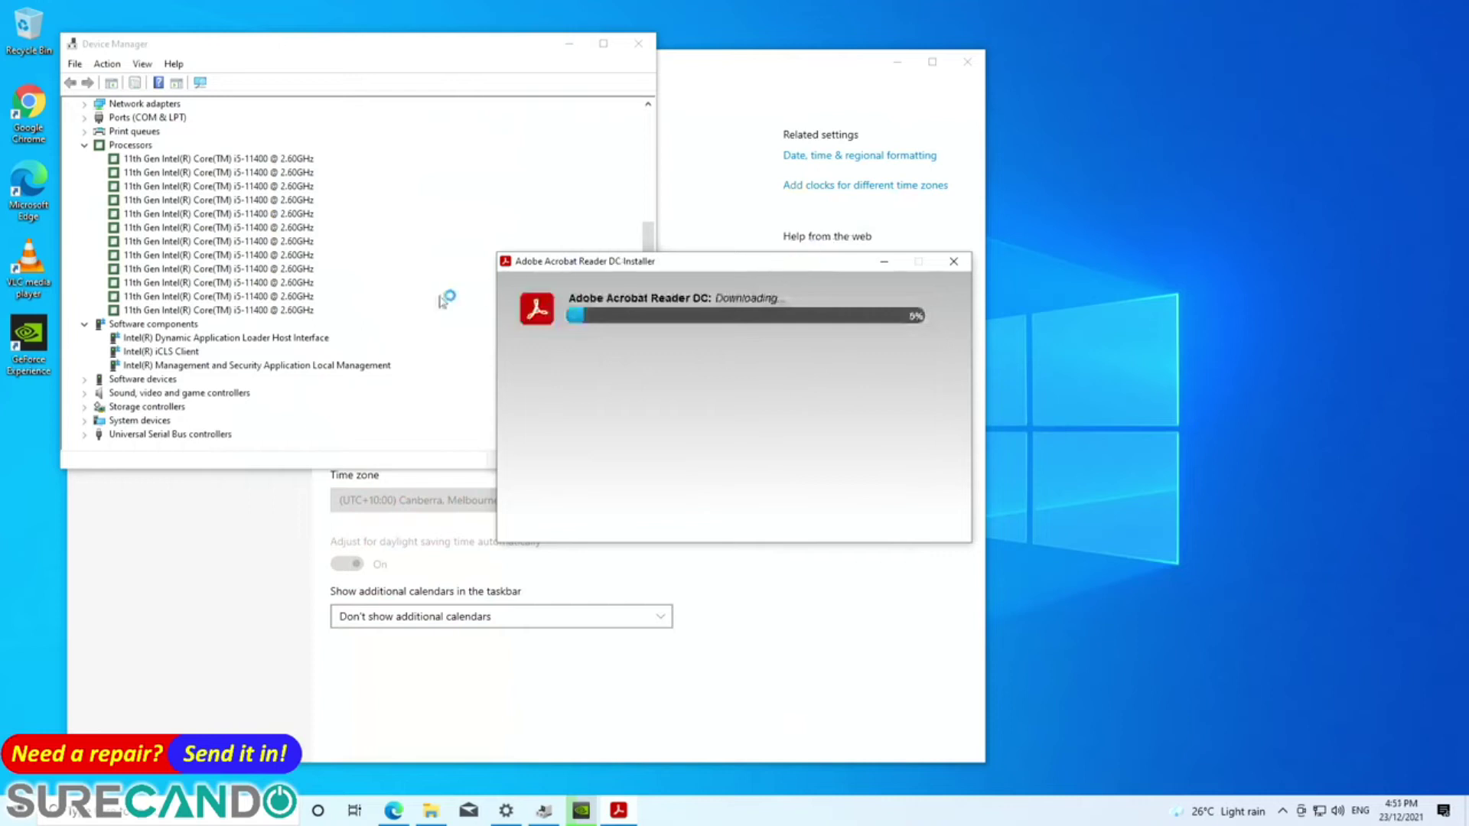
left_click_drag(548, 266, 912, 301)
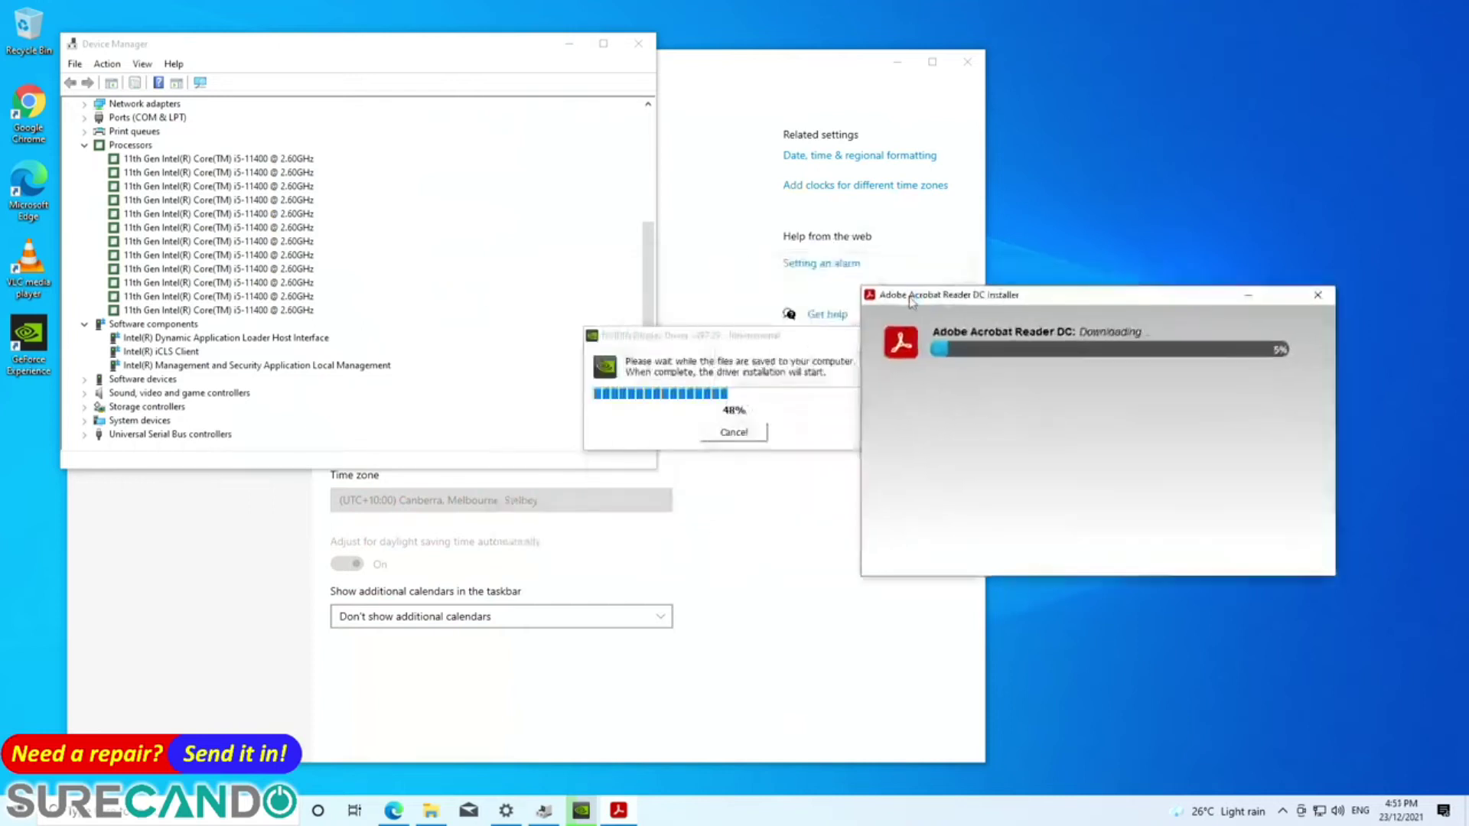
left_click_drag(659, 336, 1090, 132)
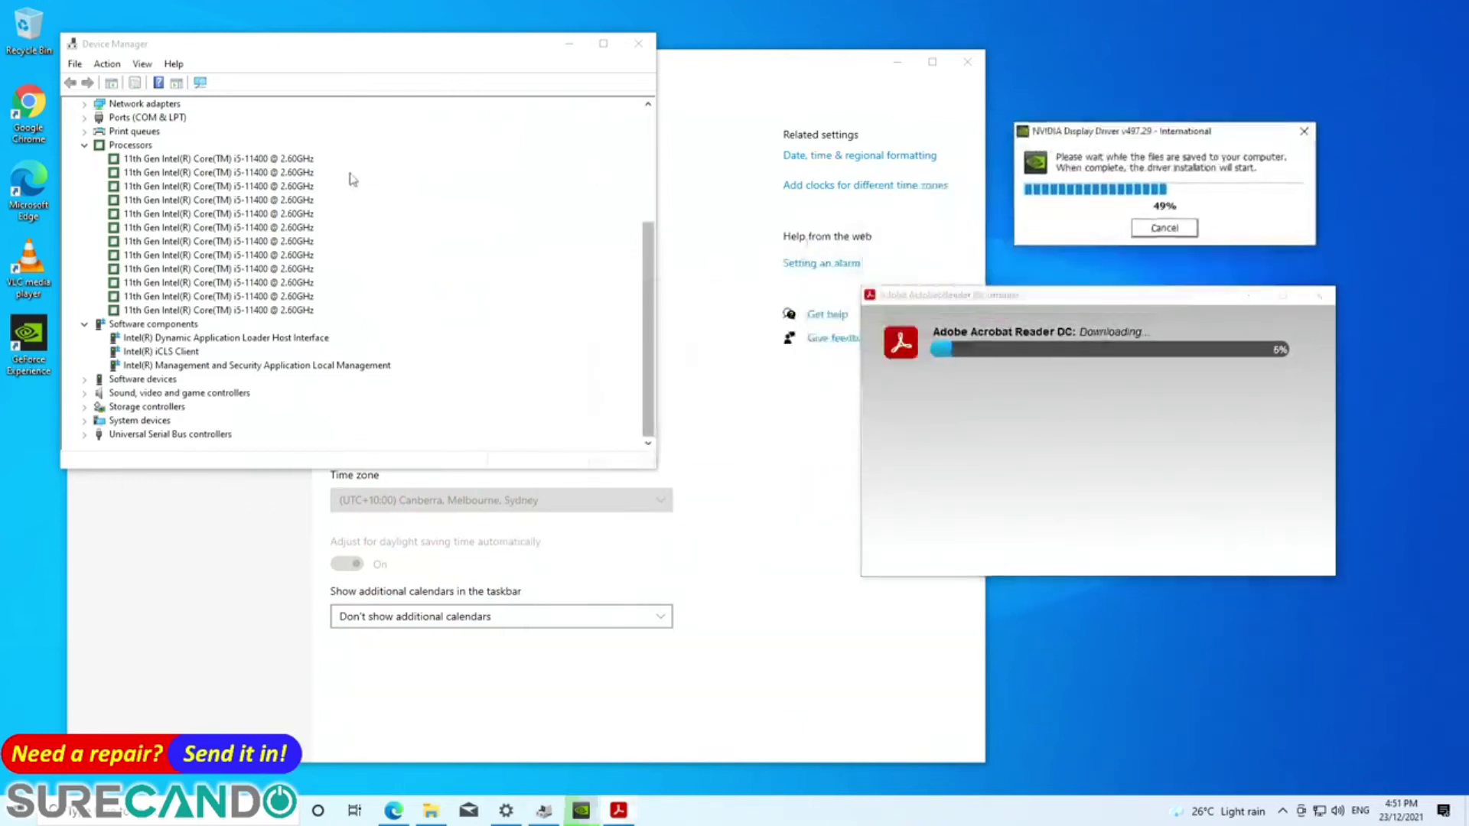
- Check the driver provider, date and version of the NVIDIA GeForce GT 1030 in Device Manager, then close its properties
scroll(327, 242, "up", 4)
double_click(169, 175)
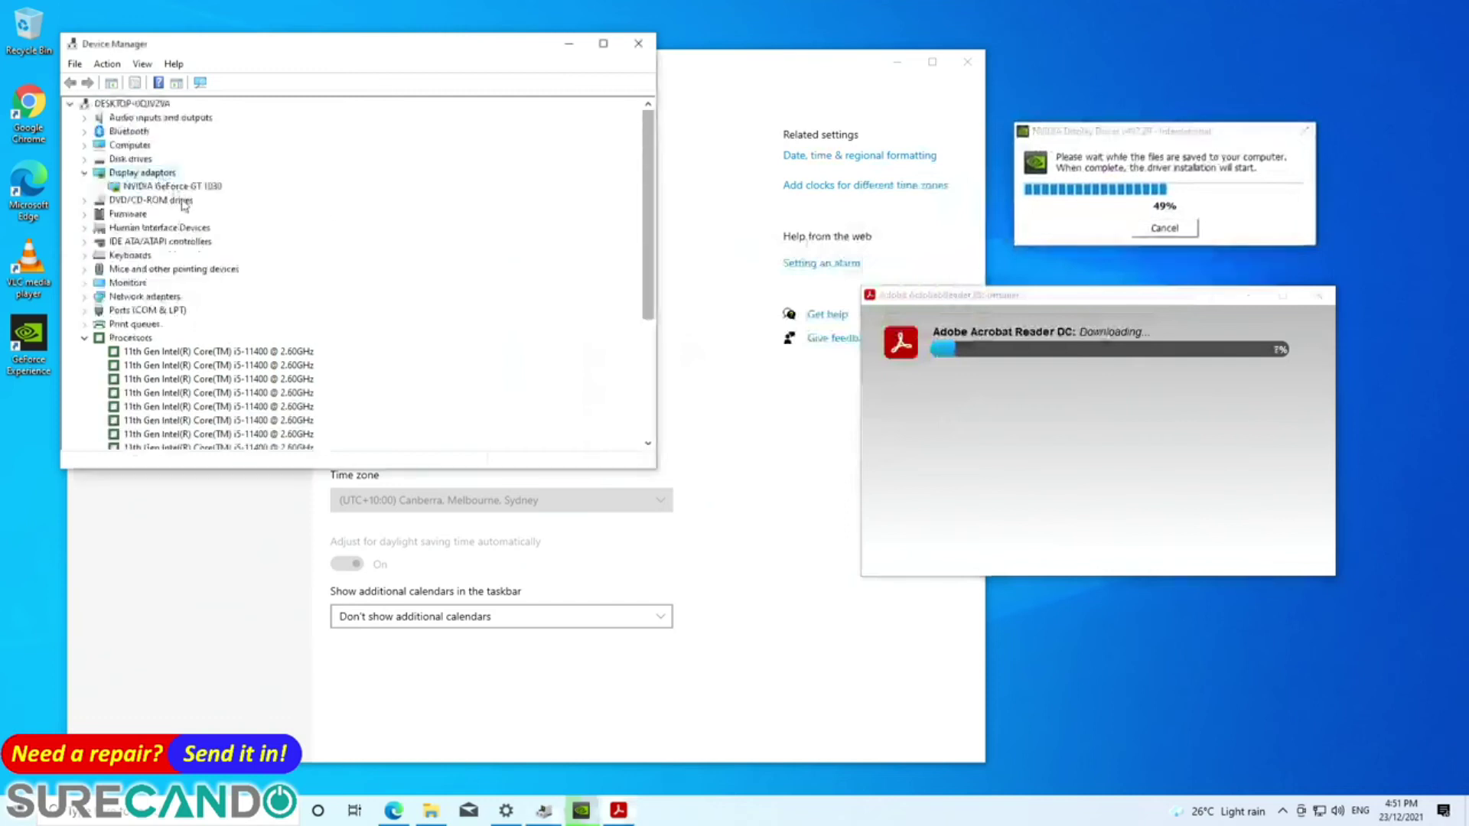
right_click(208, 188)
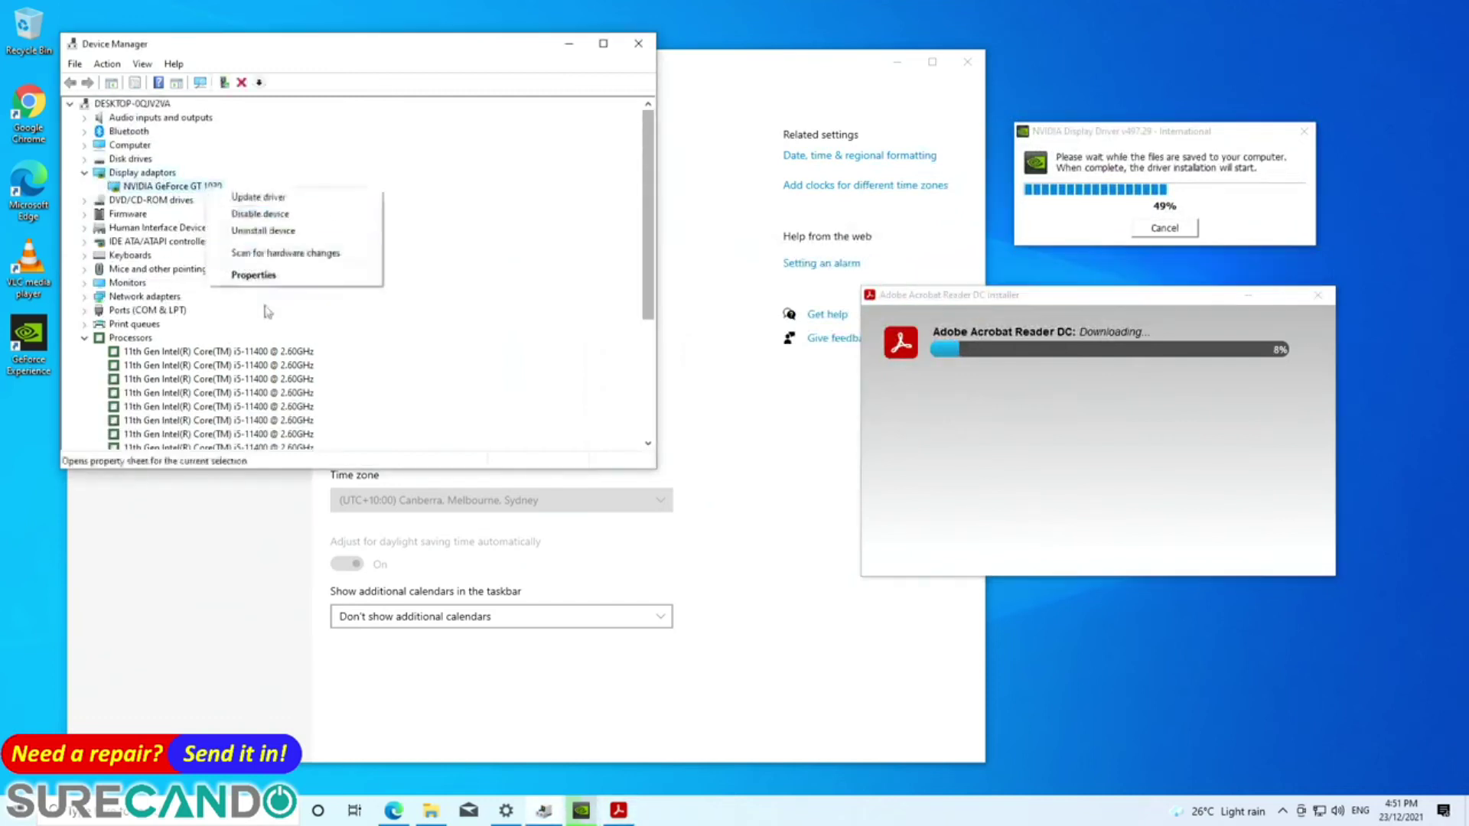
left_click(230, 309)
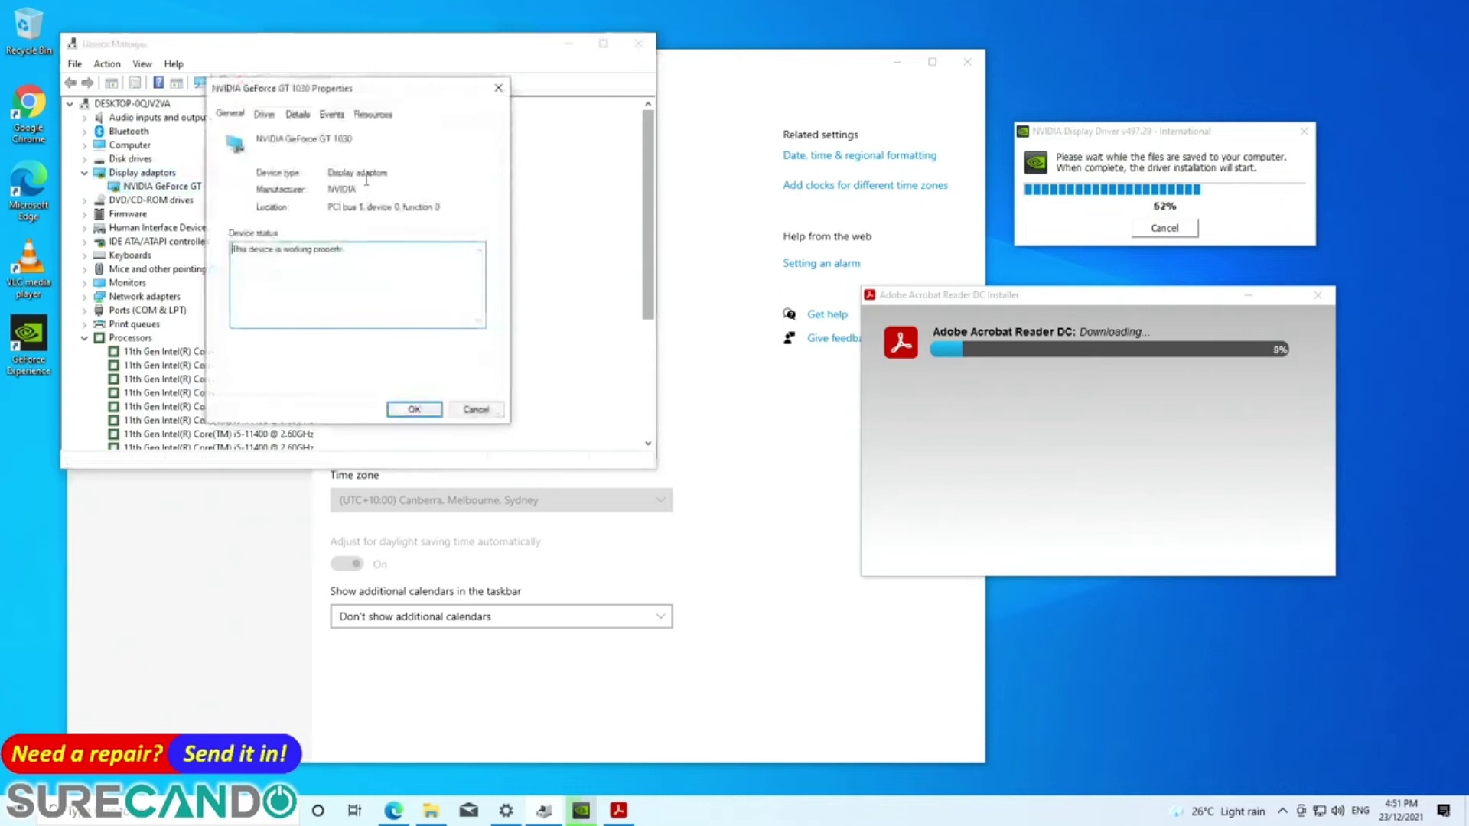
left_click(265, 115)
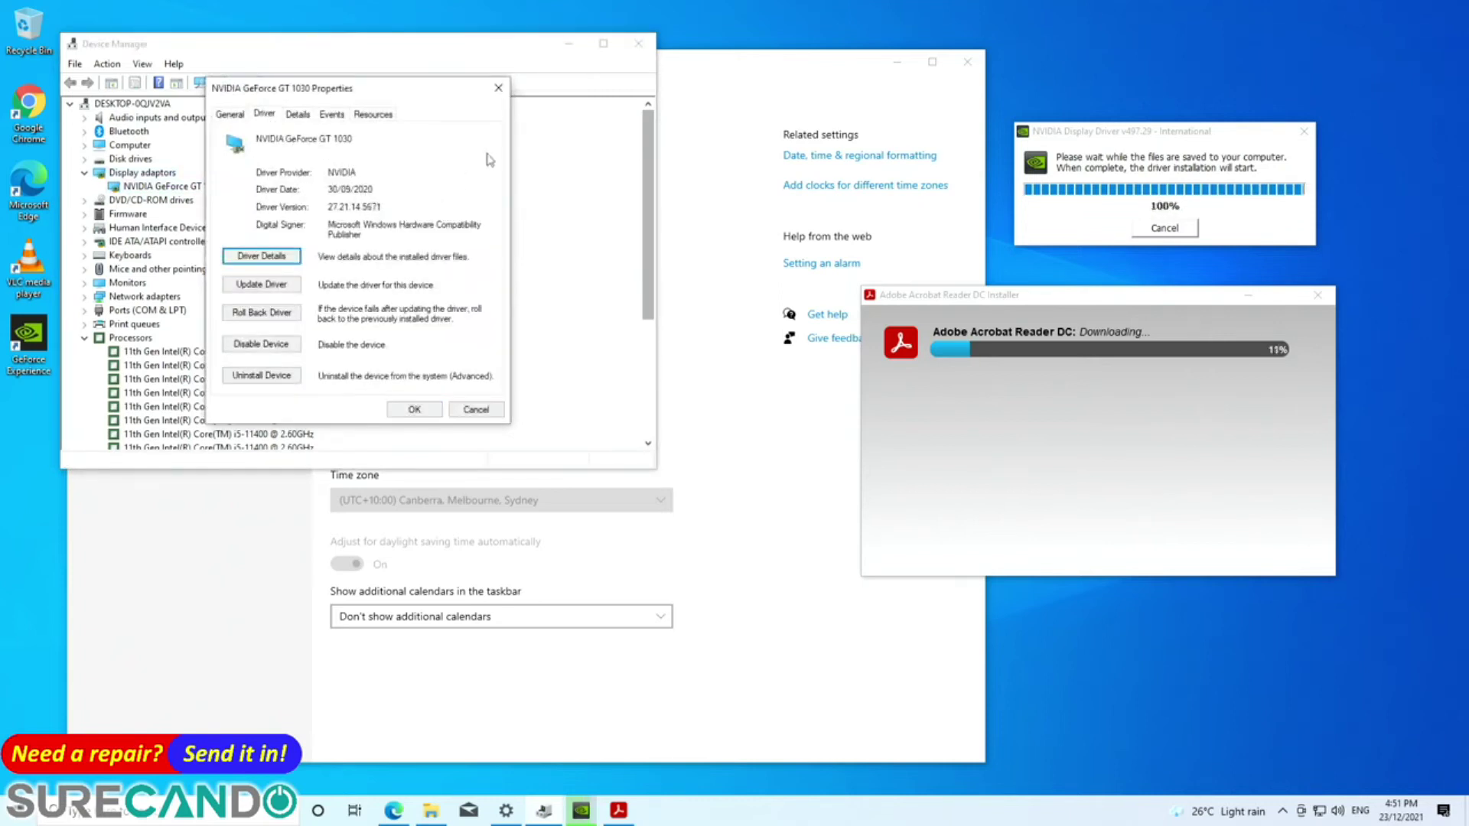
left_click(498, 88)
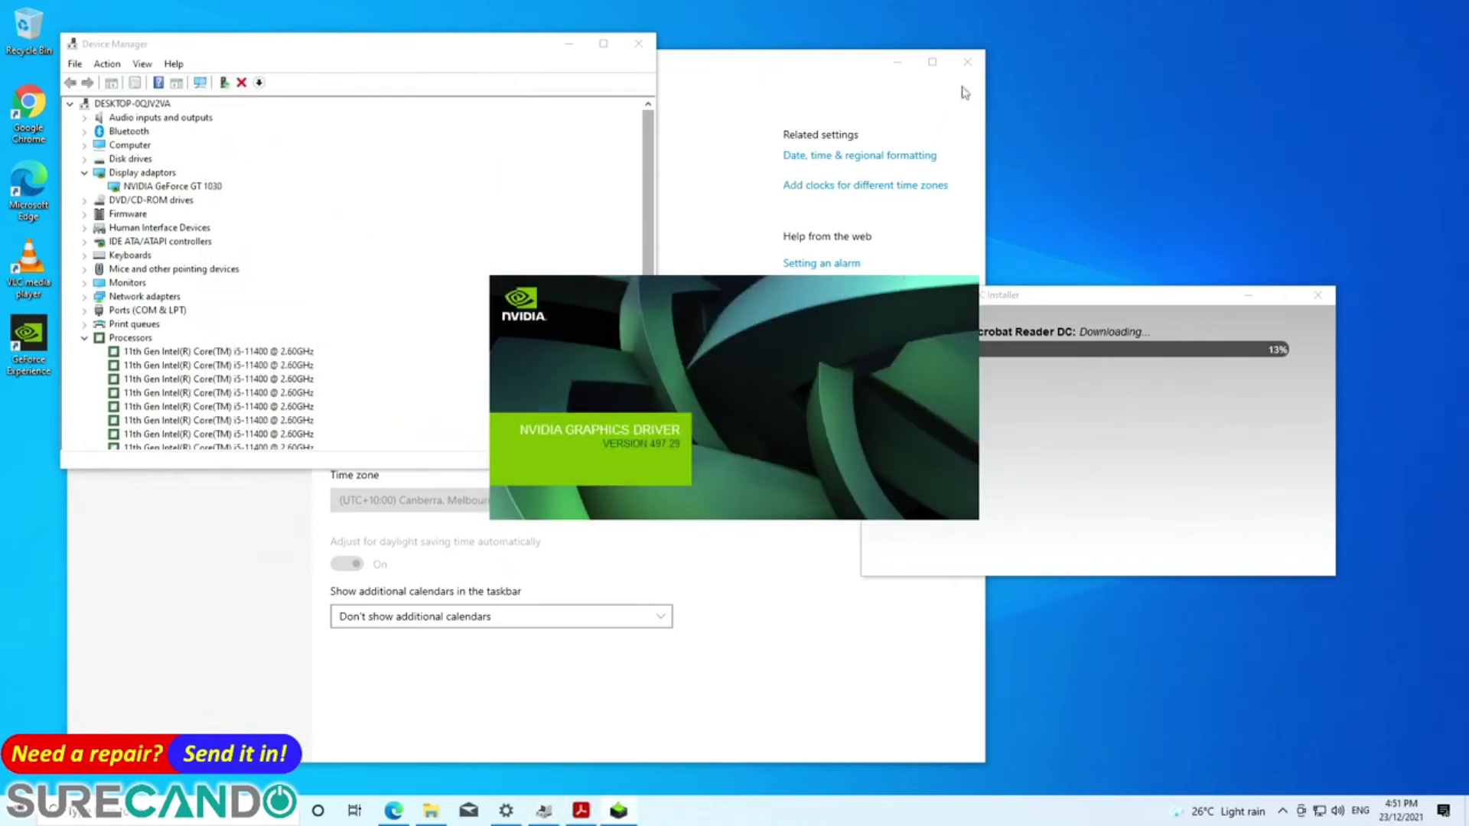
- Close the date and time settings window and exit the NVIDIA Graphics Driver installer
left_click(967, 61)
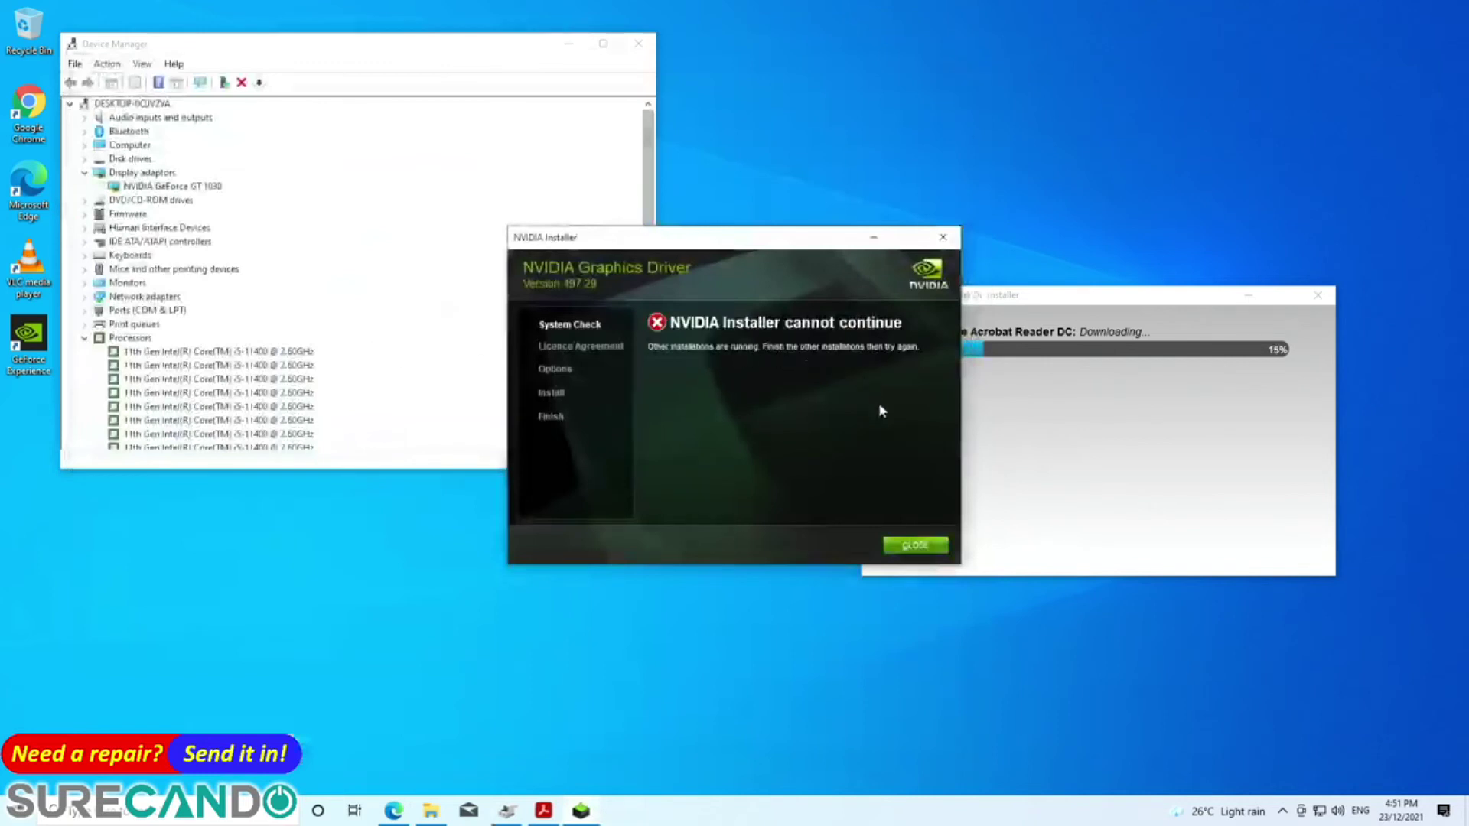
left_click(915, 545)
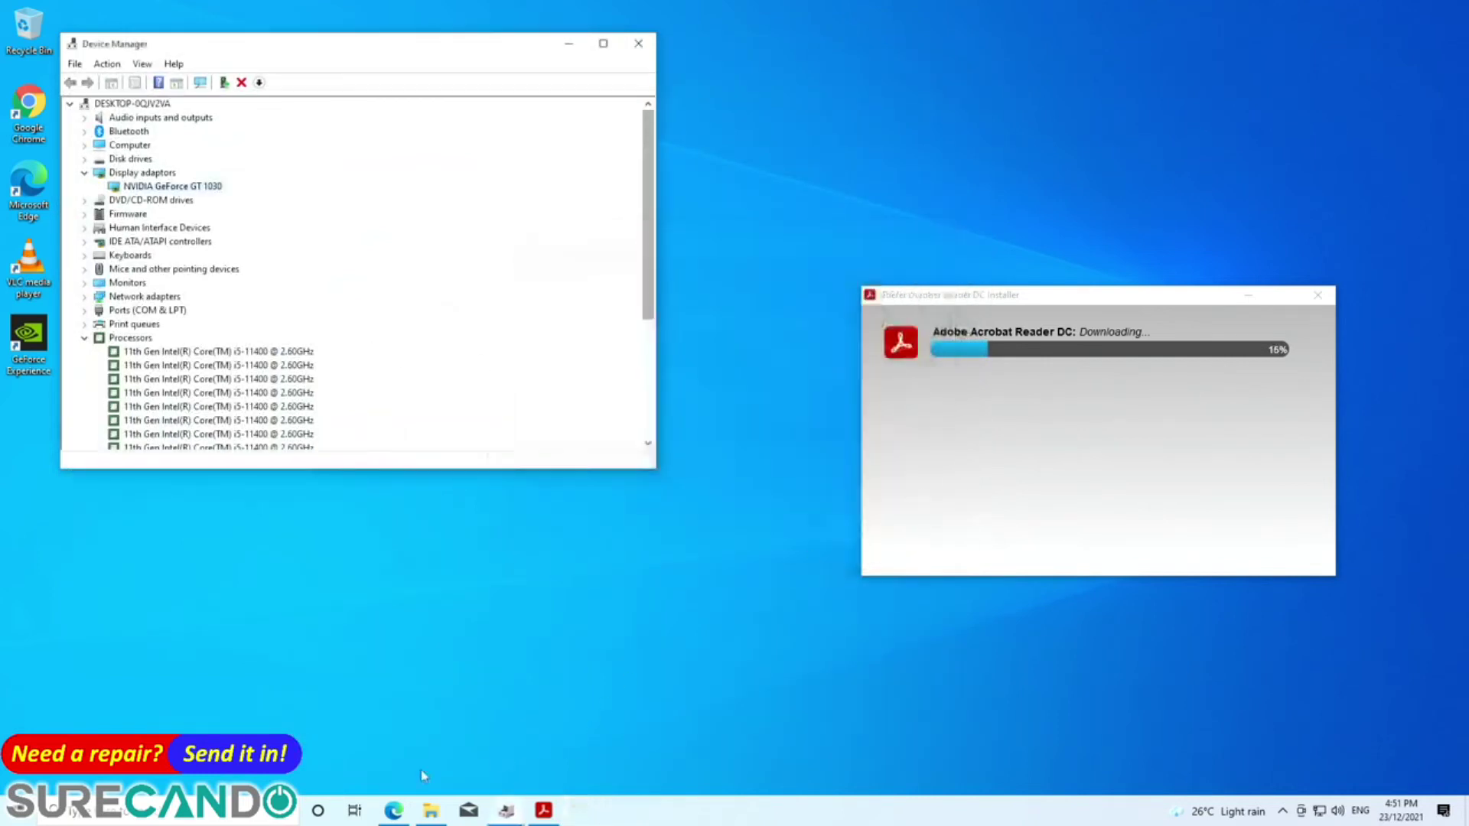
- Extract the MSI_Center_1.0.36.0 zip archive in Downloads into its own folder using 7-Zip
left_click(441, 811)
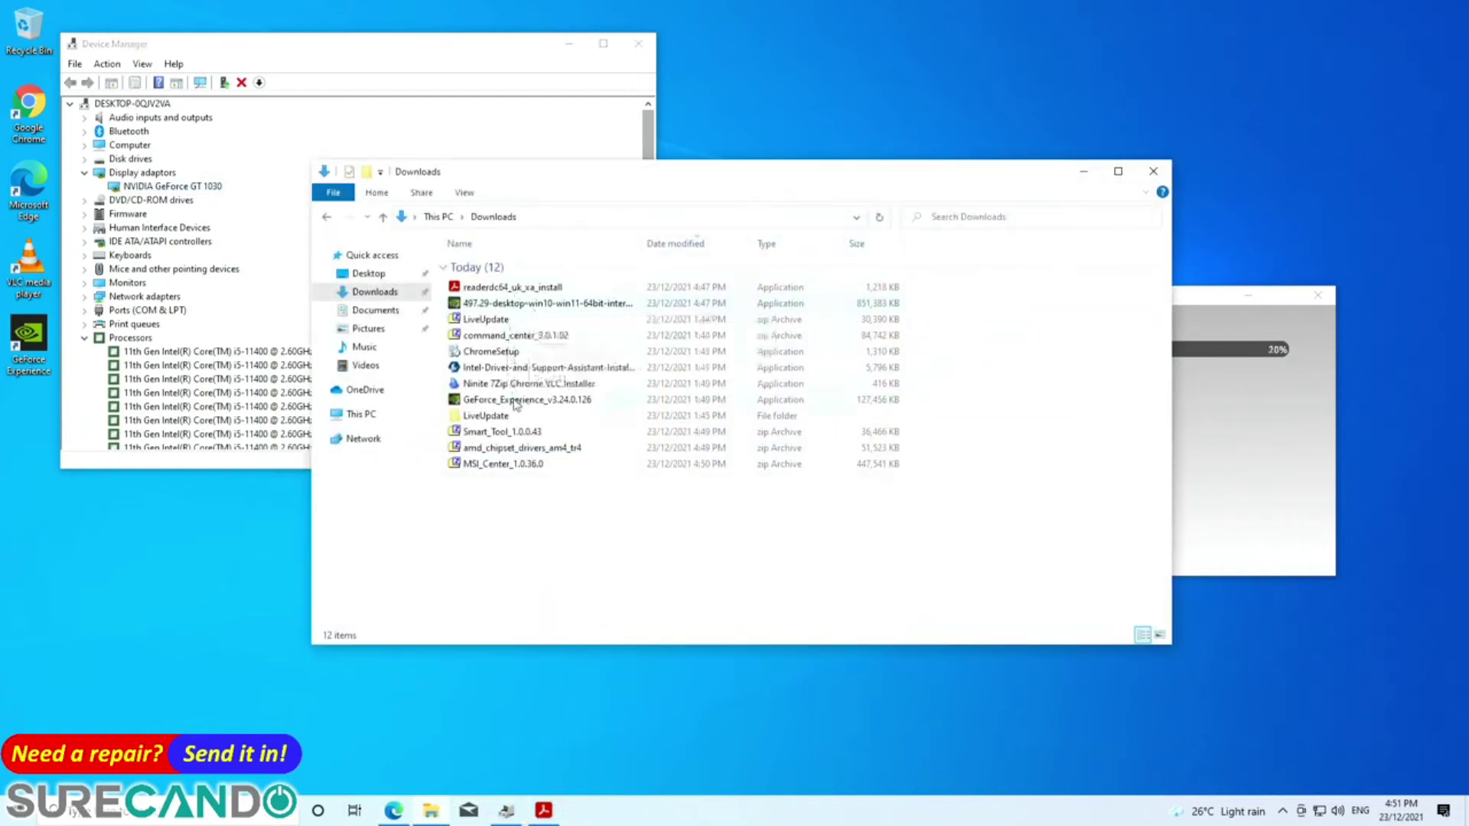
right_click(532, 467)
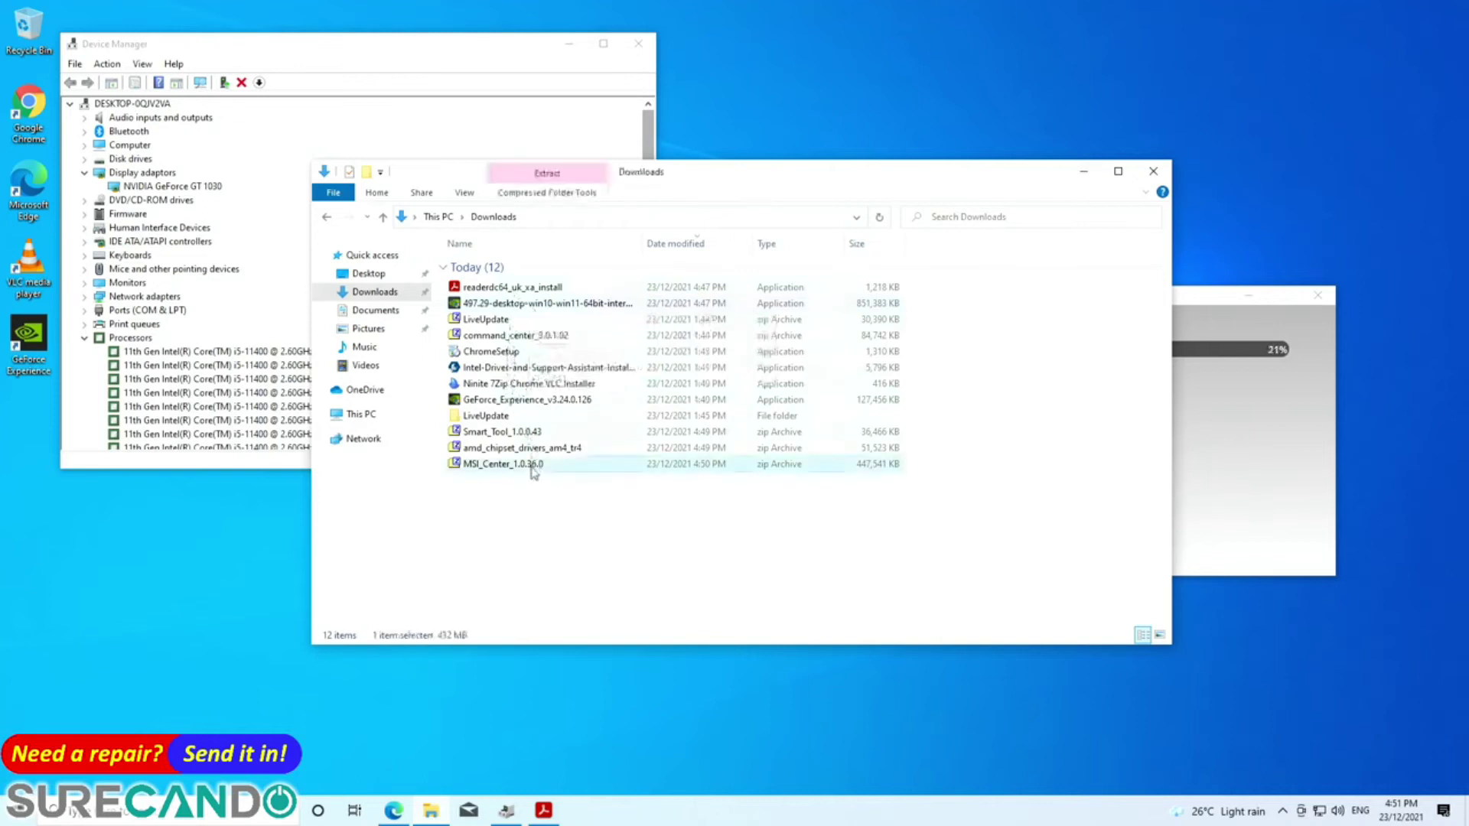
mouse_move(643, 498)
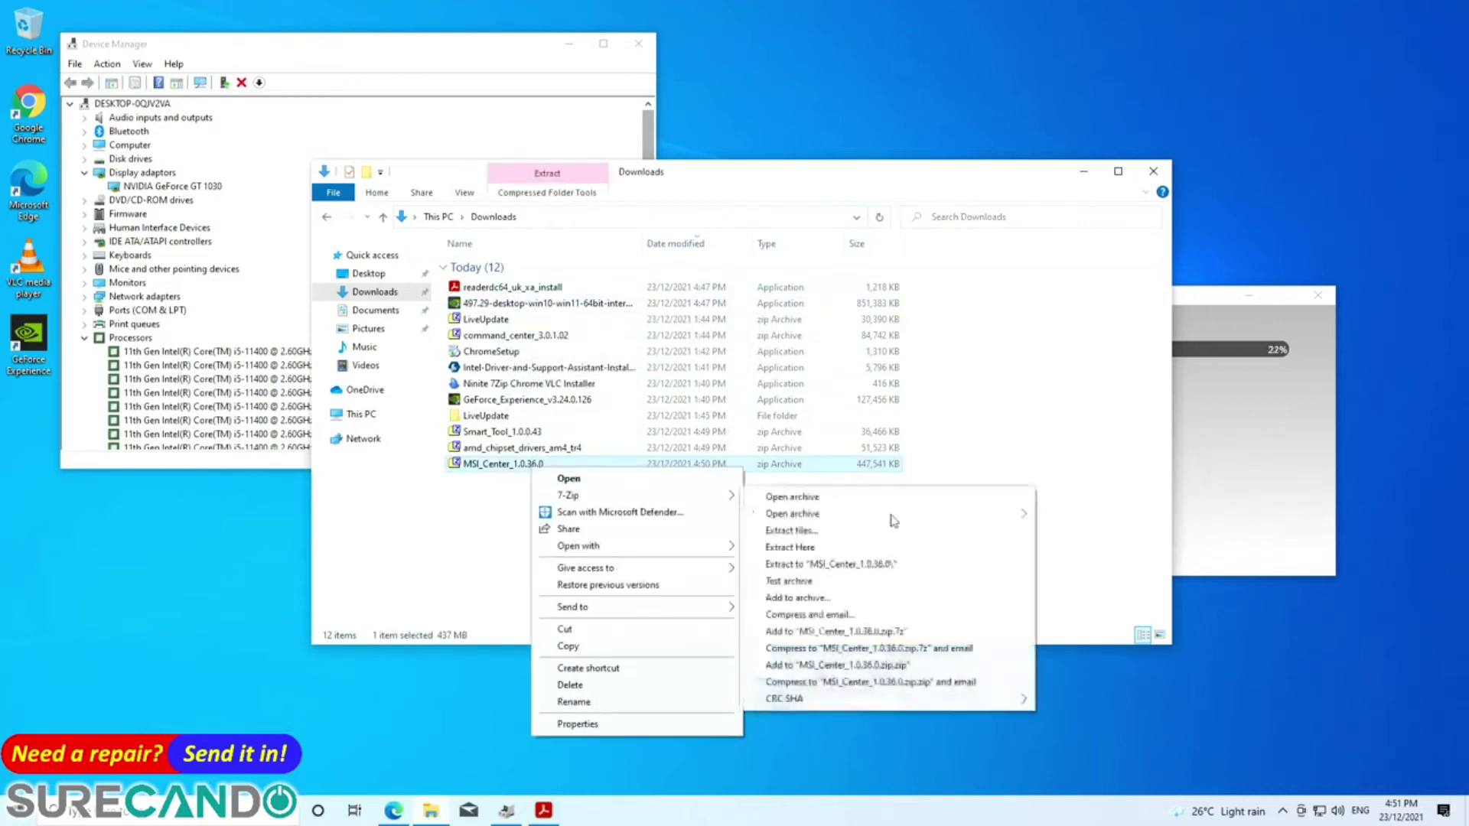
left_click(910, 570)
- Run MSI Center_1.0.36.0 from the extracted folder, allow it to make changes, and start the installation in English
double_click(505, 481)
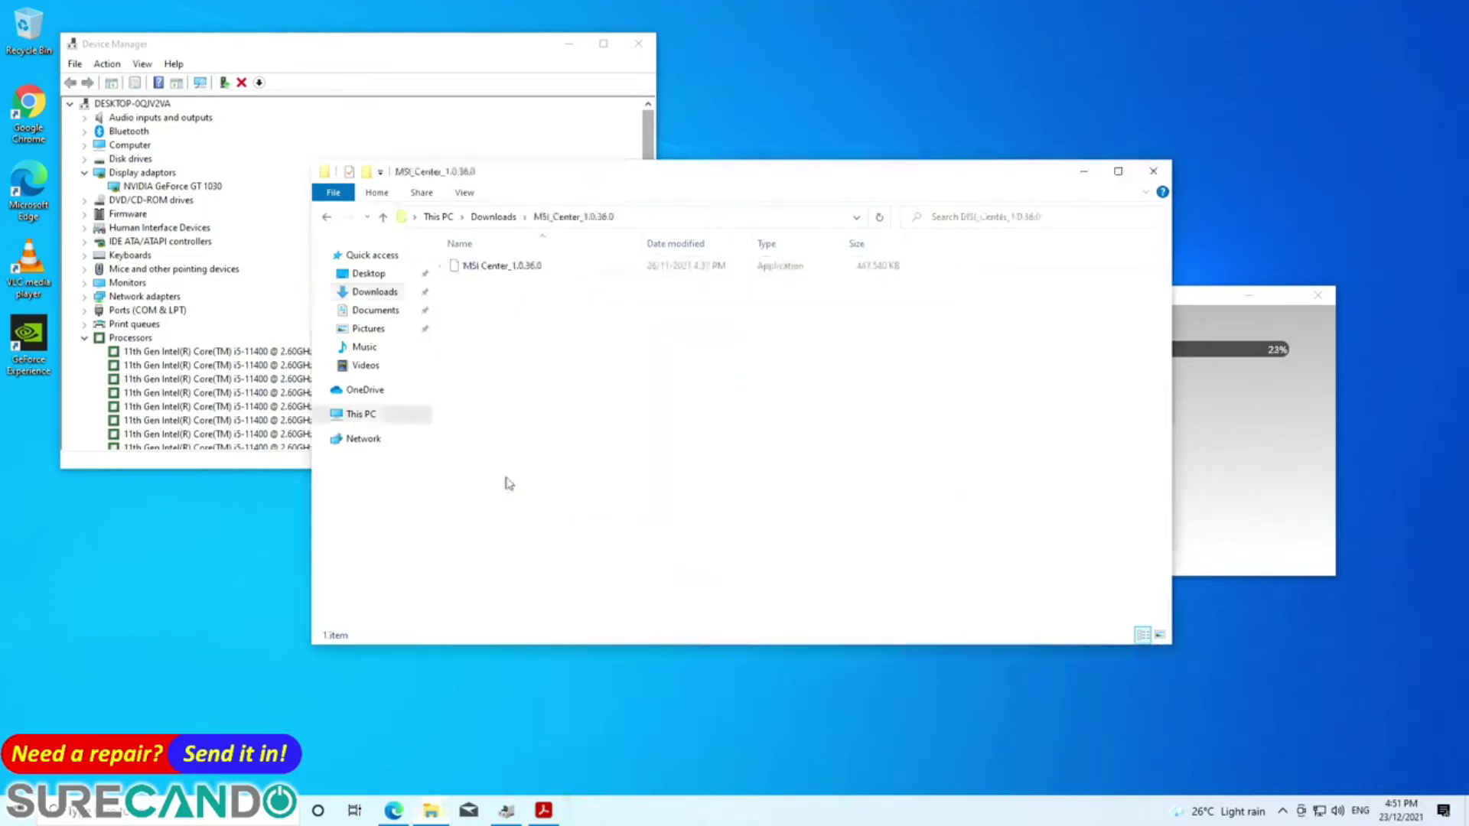
left_click(510, 273)
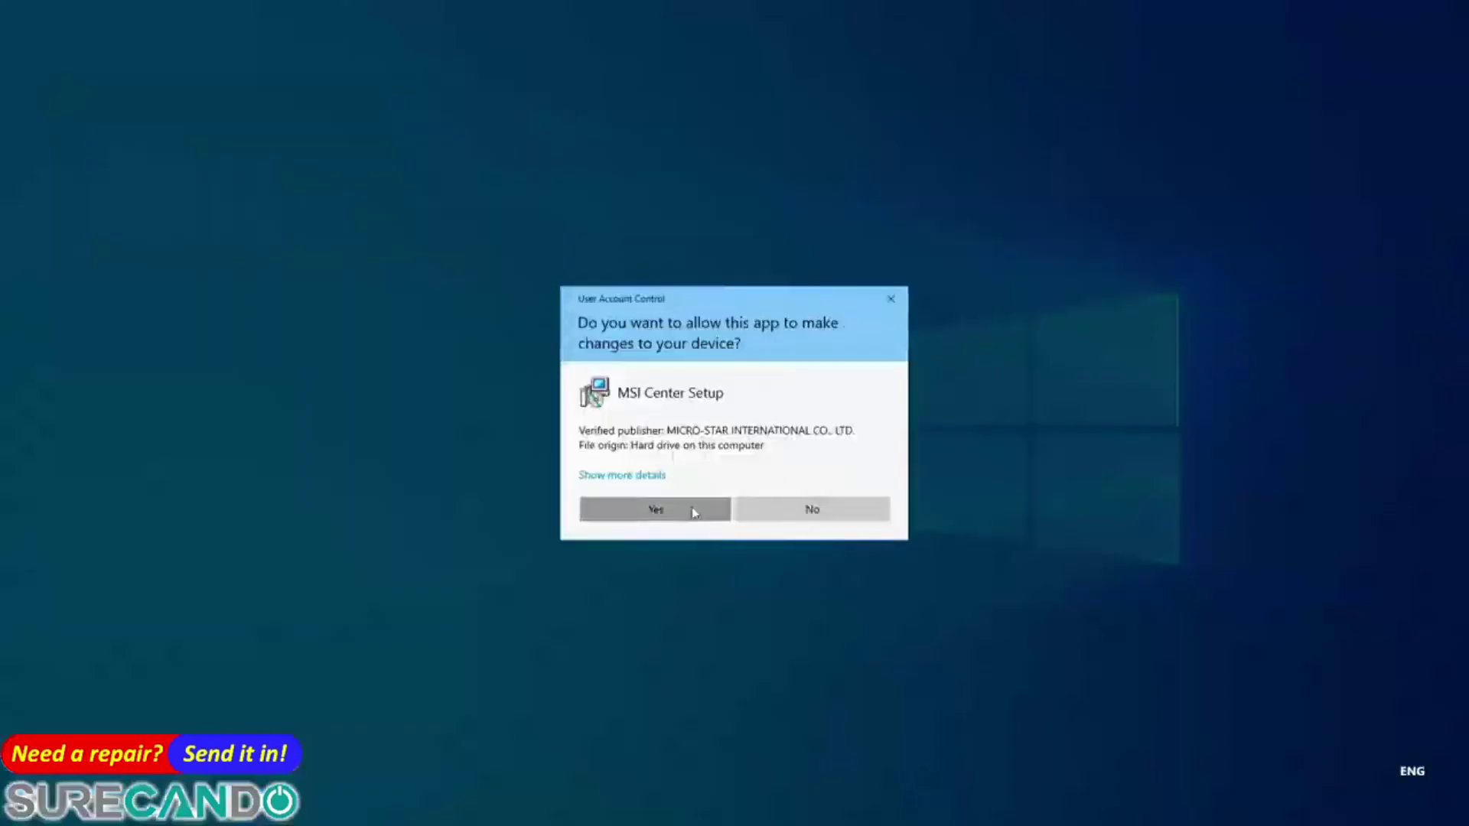
left_click(697, 509)
left_click(1085, 173)
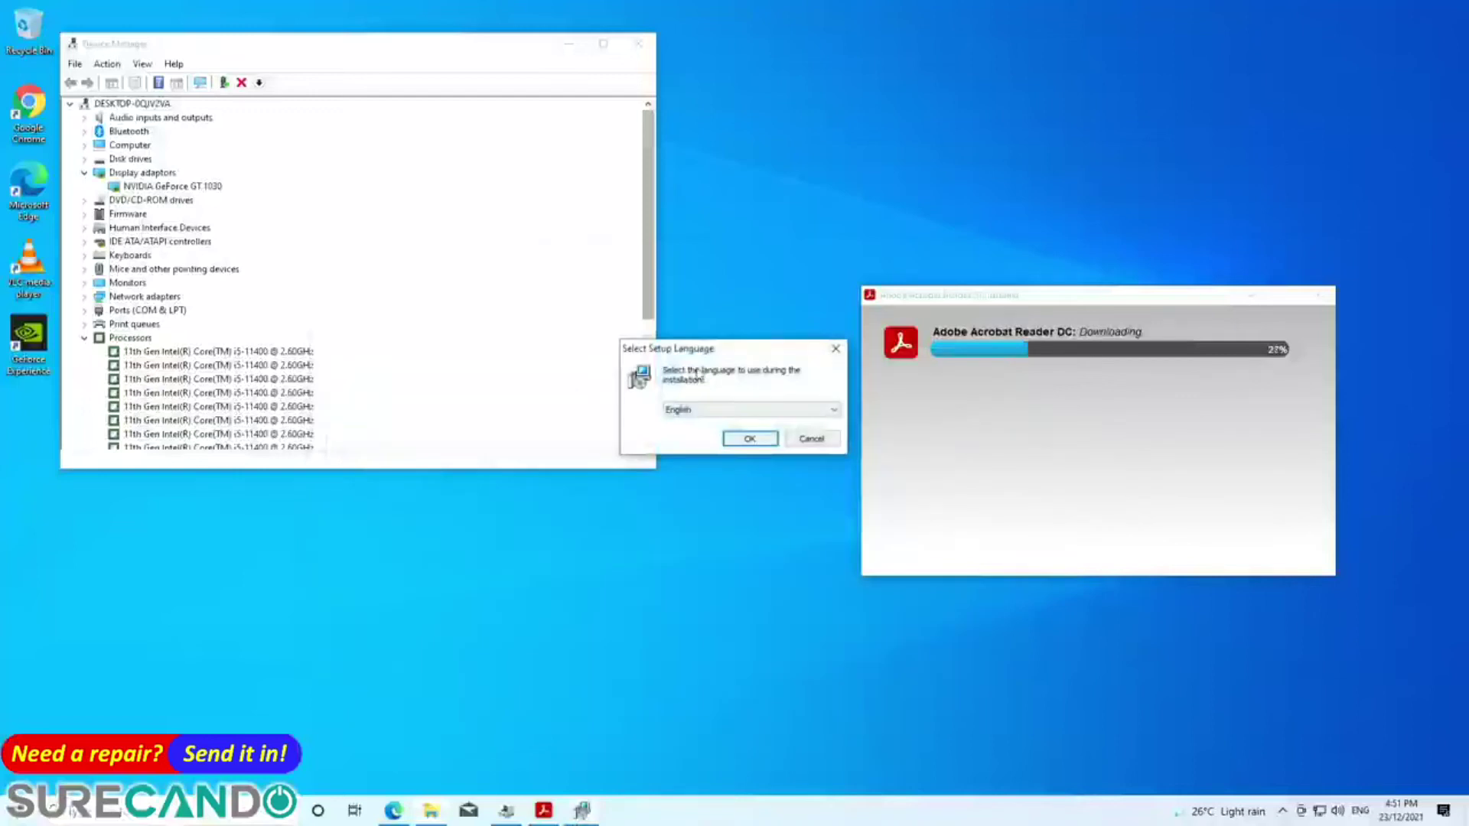
left_click(739, 444)
left_click(819, 527)
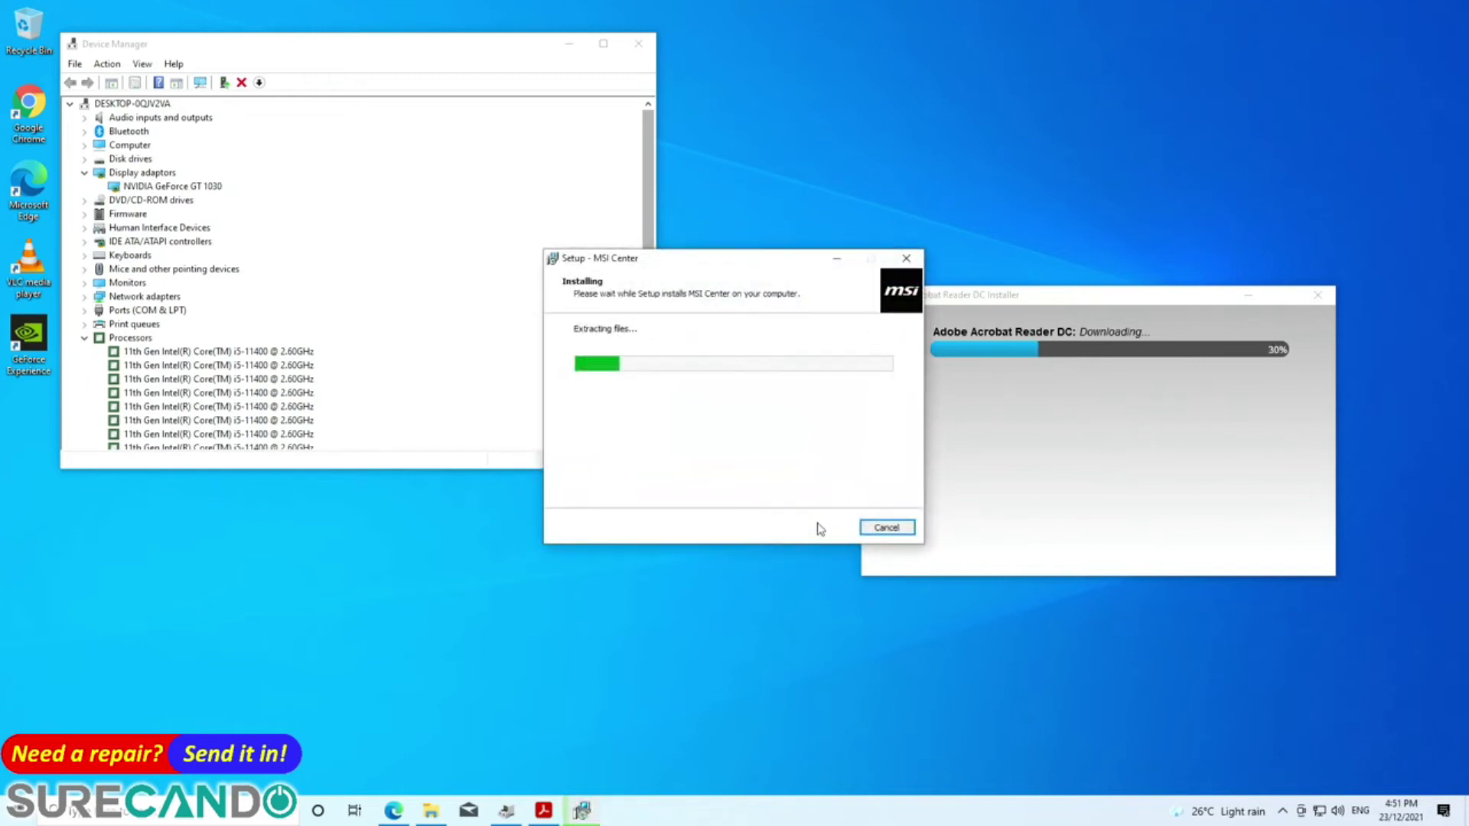
- Review the CPU, memory and Disk 1 (D:) performance in Task Manager, then close it
right_click(876, 811)
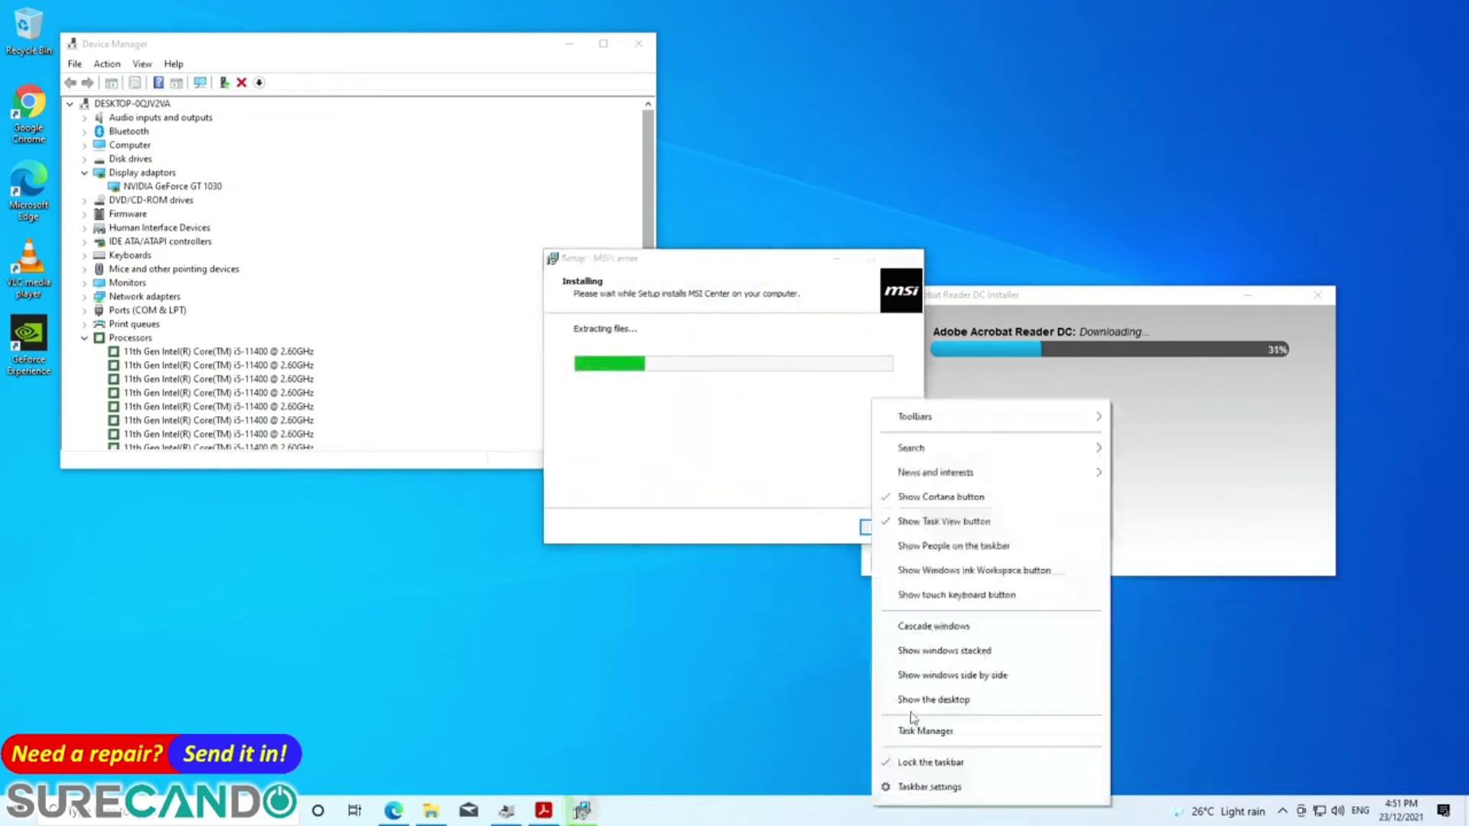
left_click(925, 732)
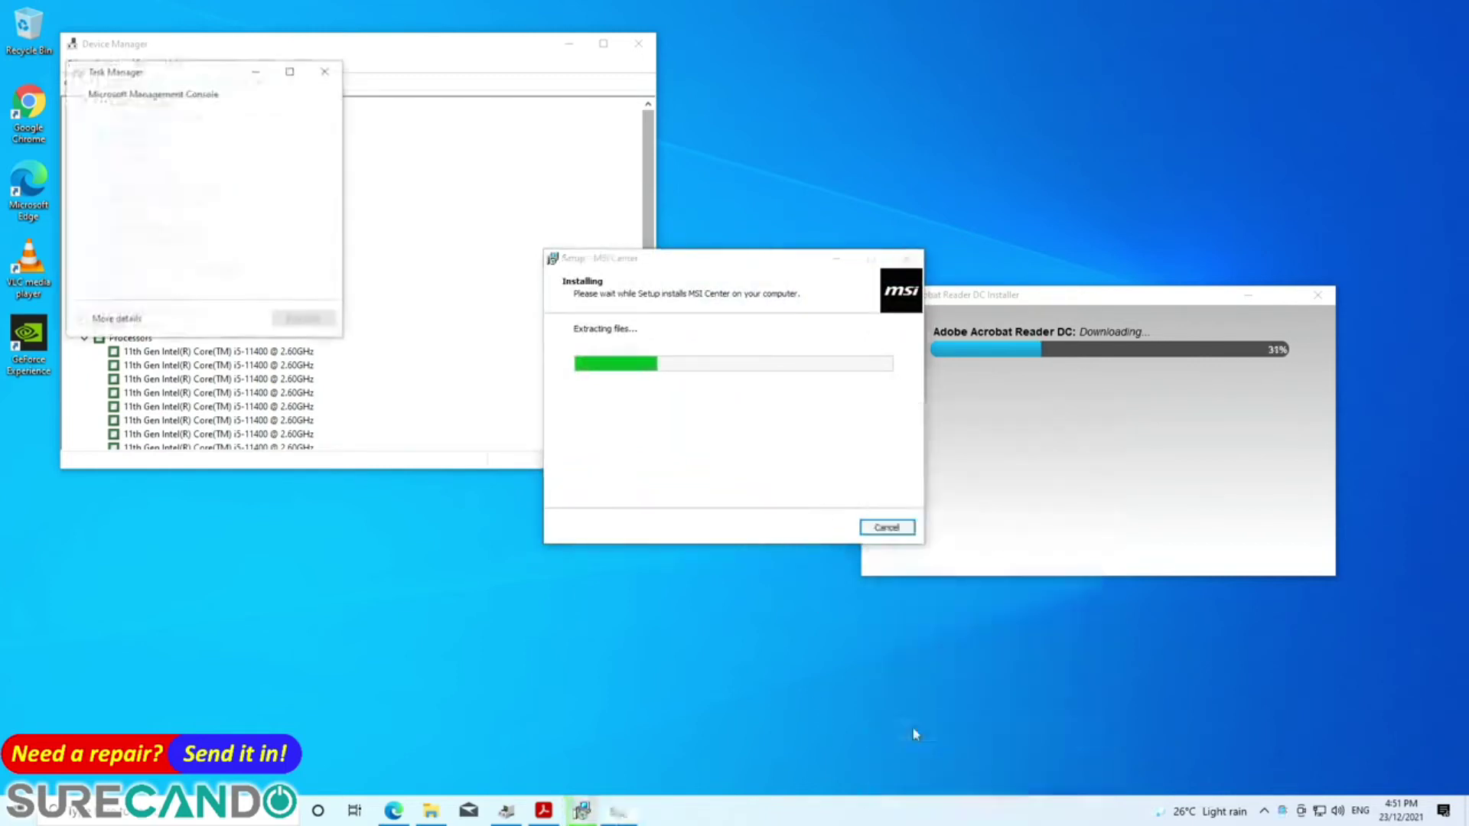
left_click(114, 319)
left_click(149, 109)
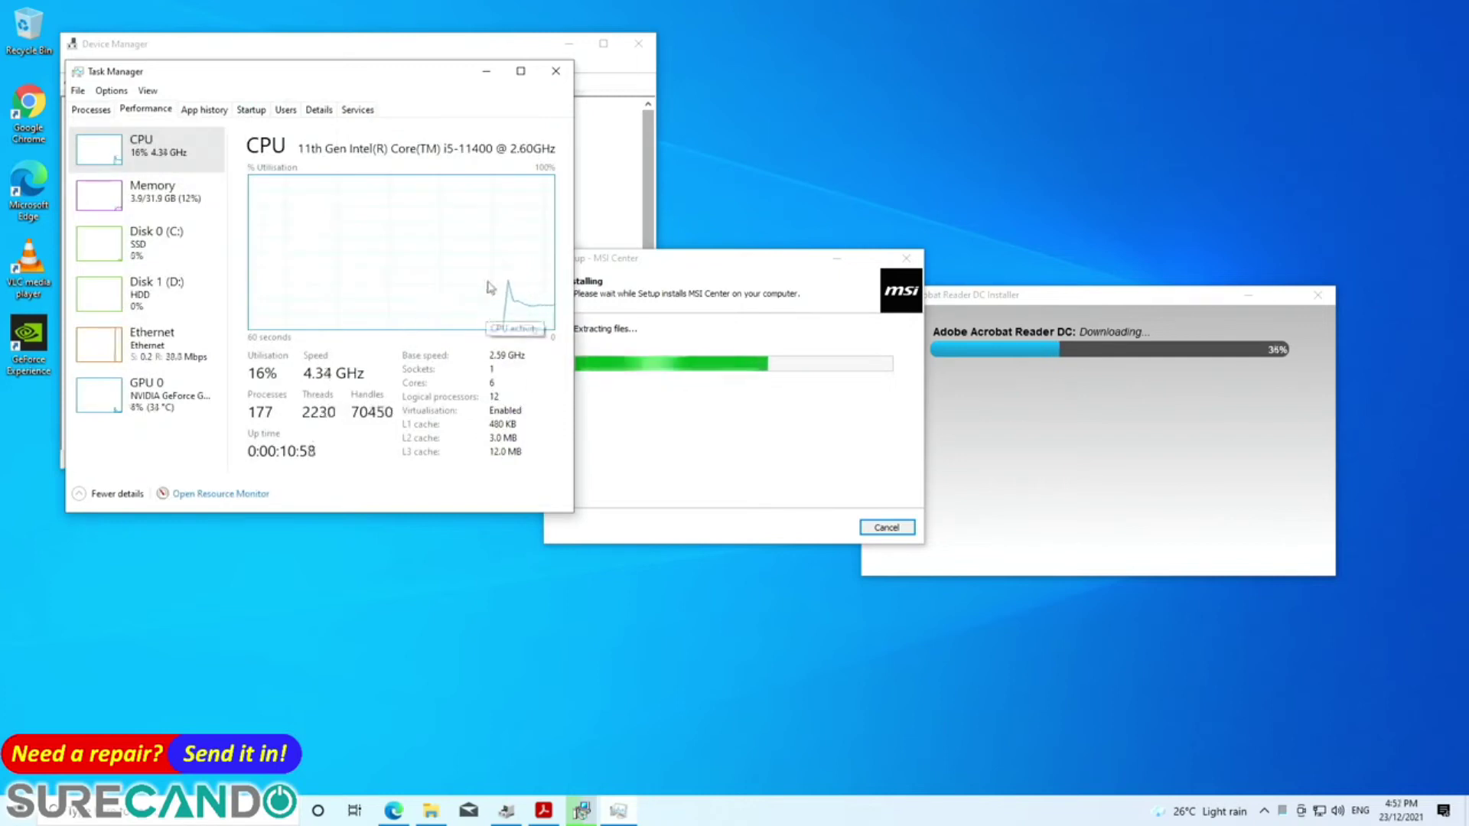
left_click(184, 217)
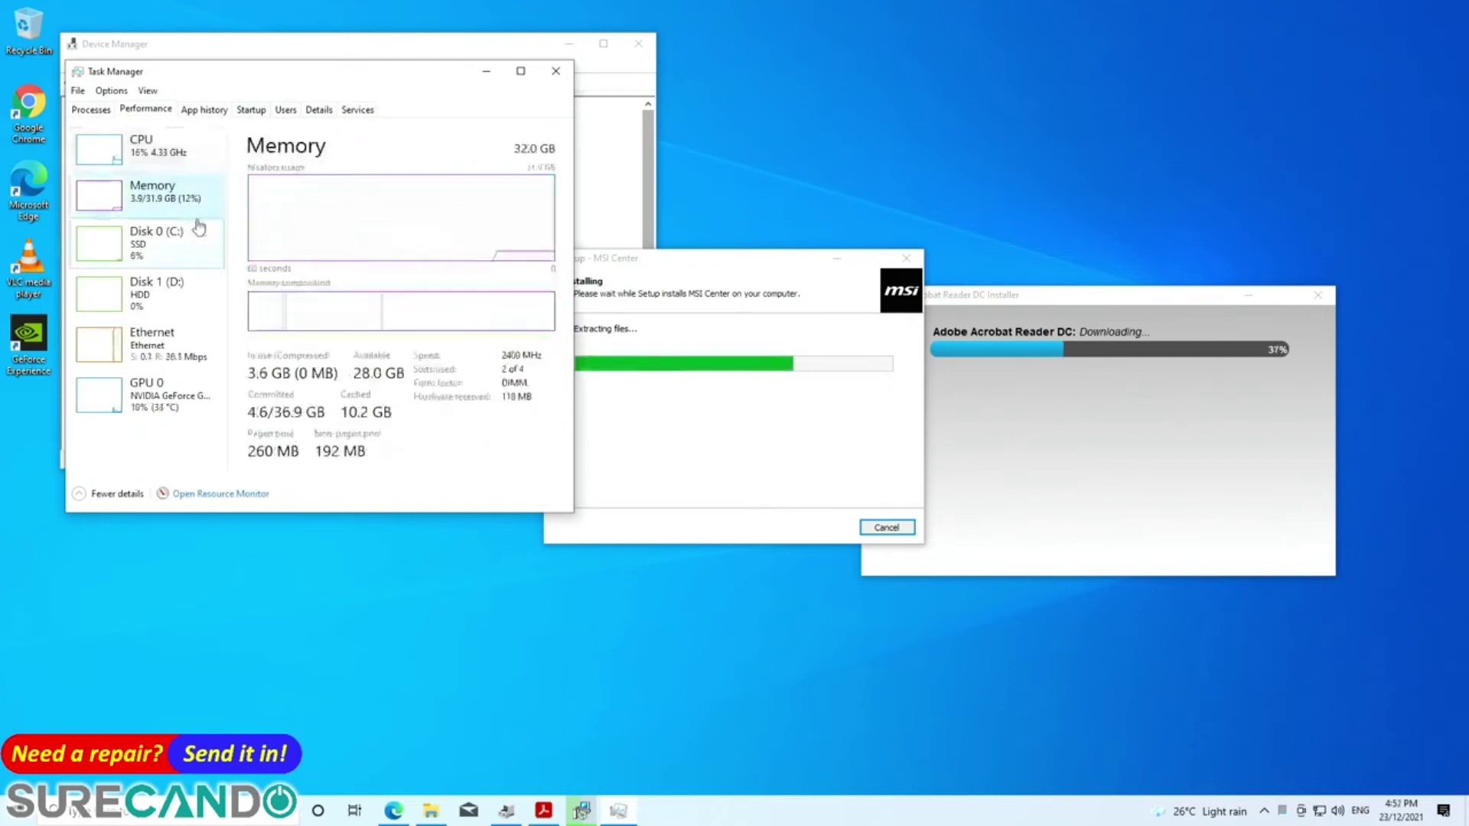
left_click(192, 282)
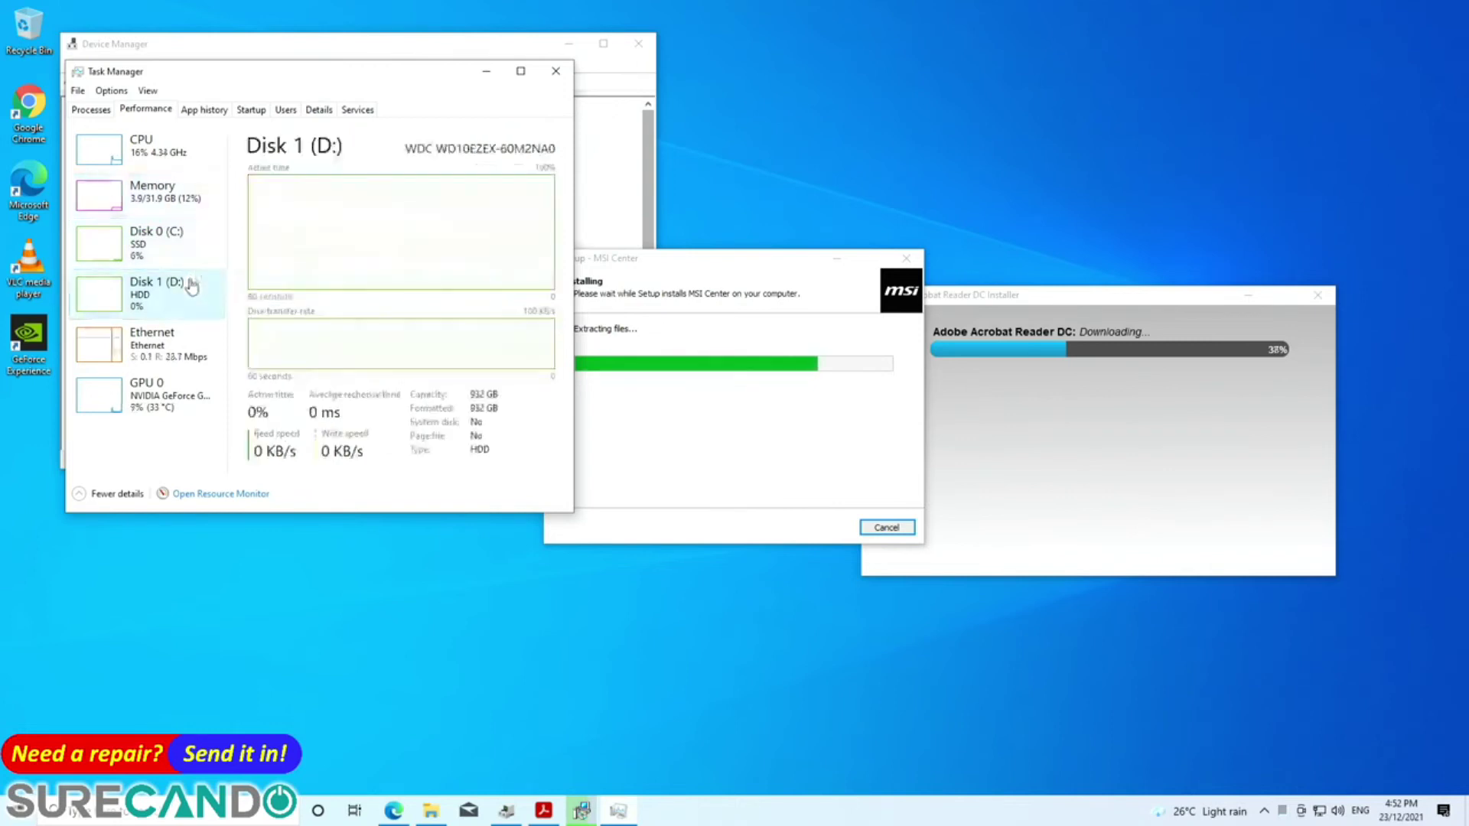
left_click(555, 71)
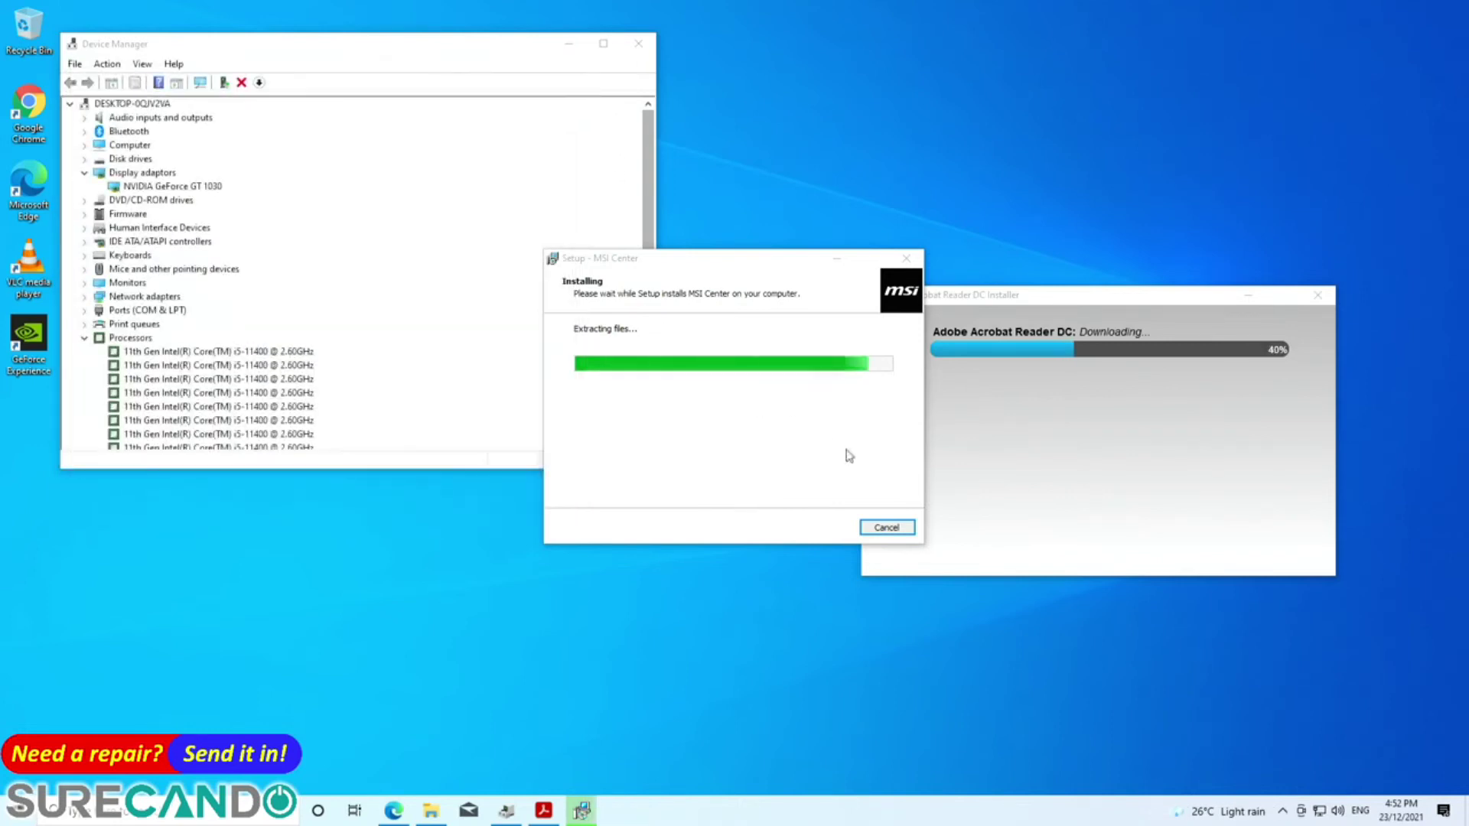
- Look through the hidden notification-area icons and the list of available network connections
left_click(1283, 811)
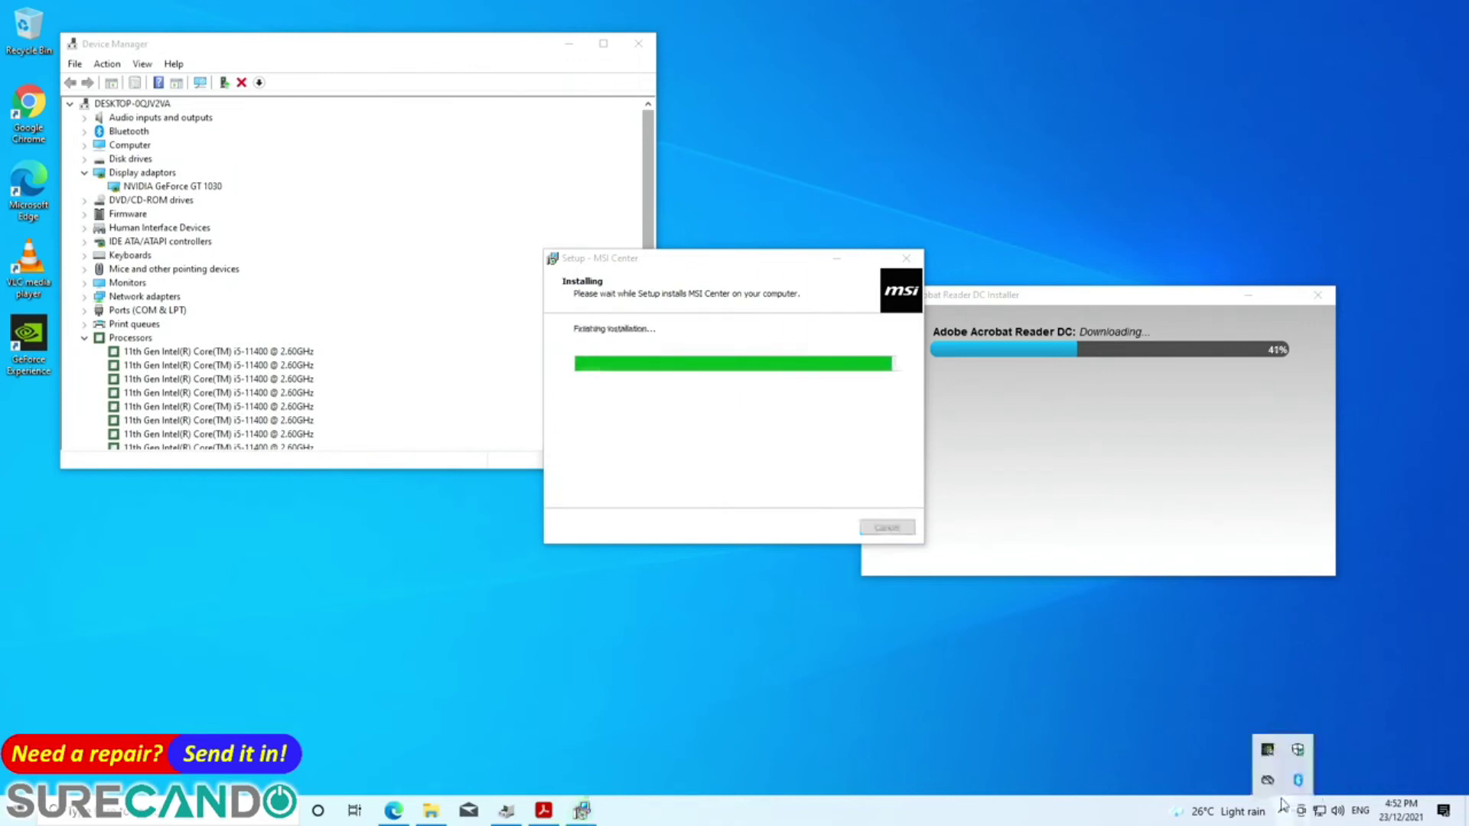
left_click(1301, 811)
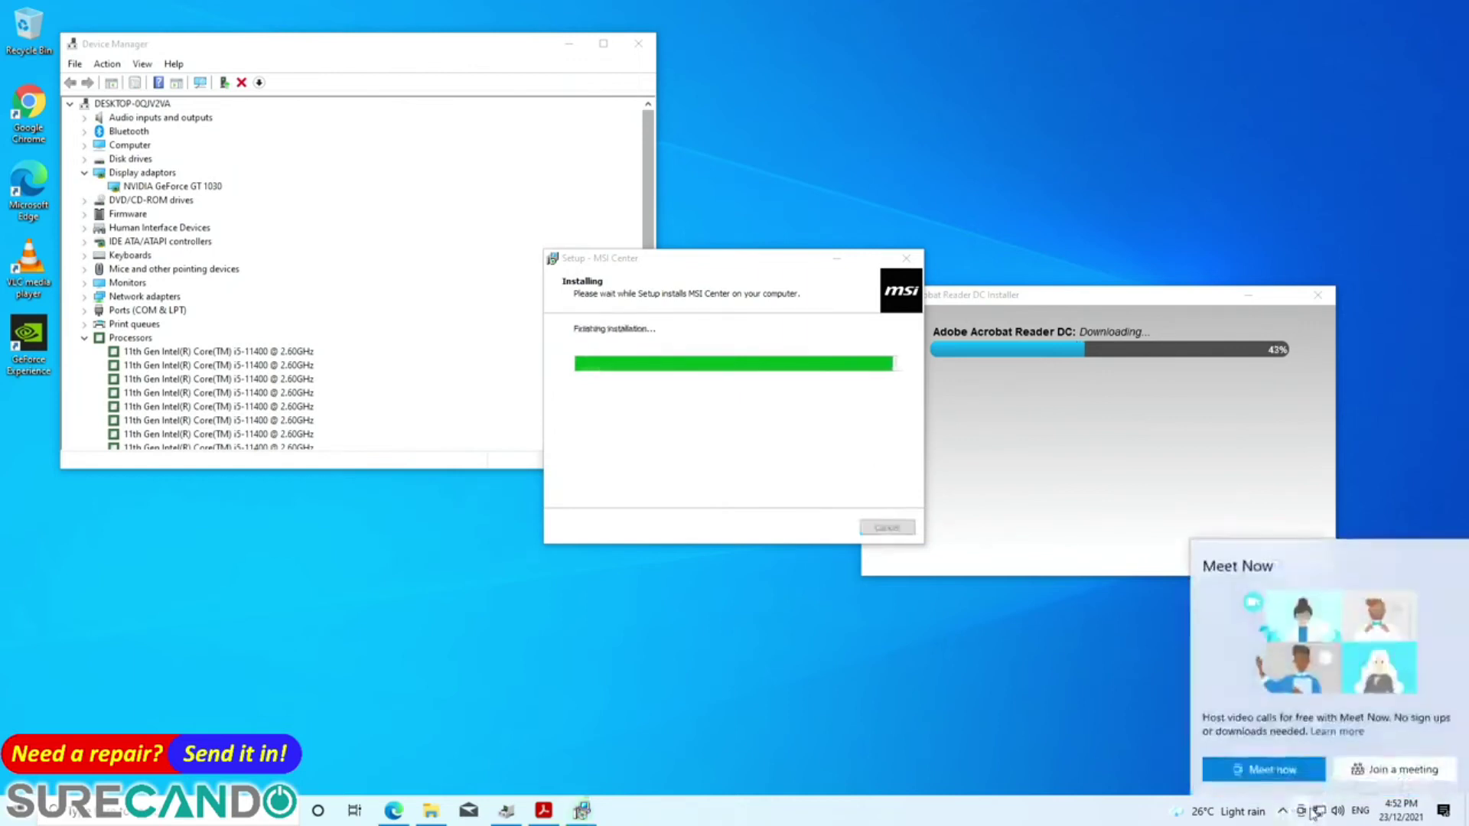
left_click(1320, 812)
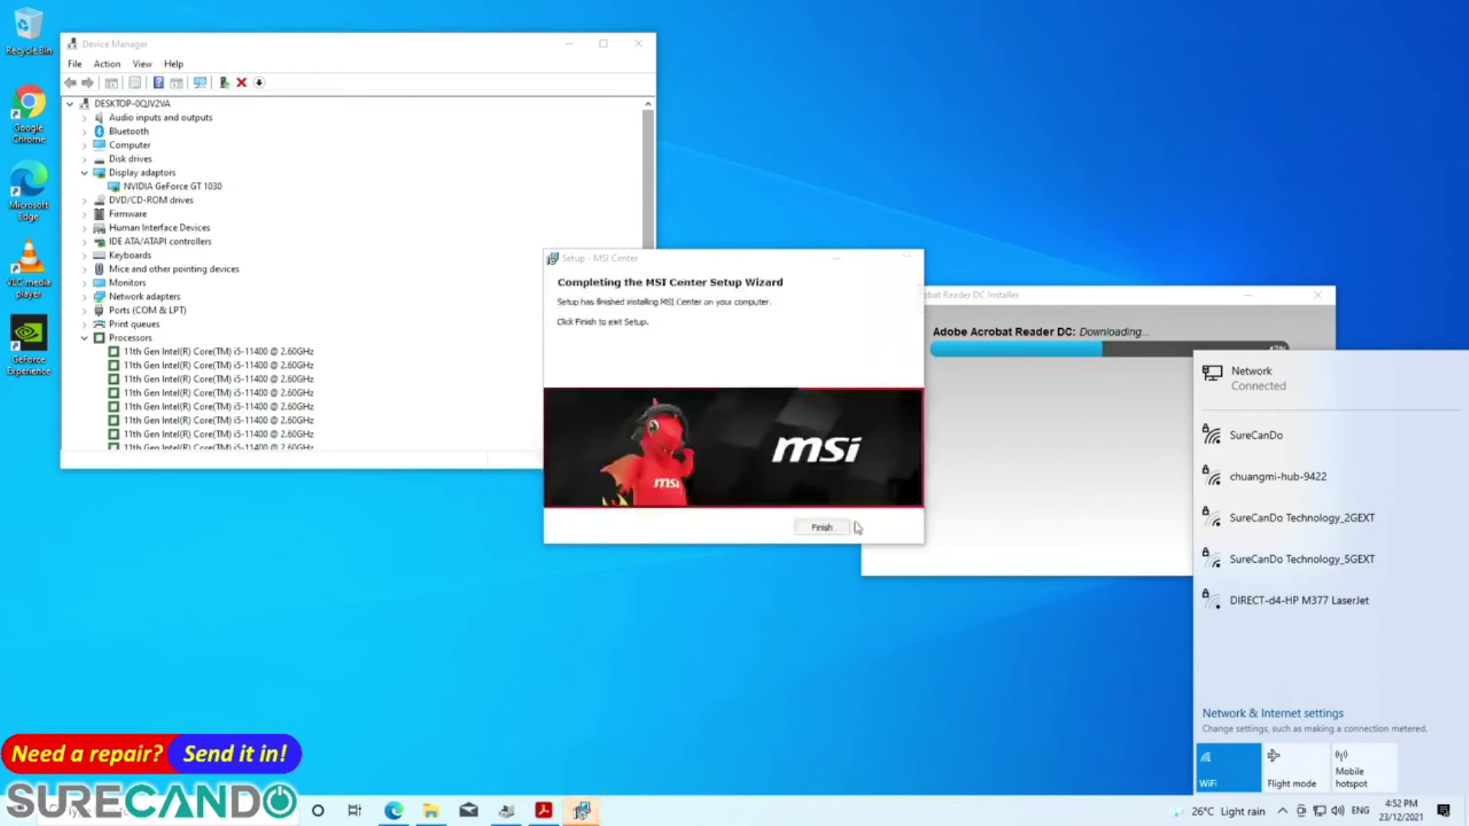
- Finish the MSI Center setup, launch MSI Center, and switch to the Adobe download page in Edge
left_click(828, 528)
left_click(19, 810)
key("Escape")
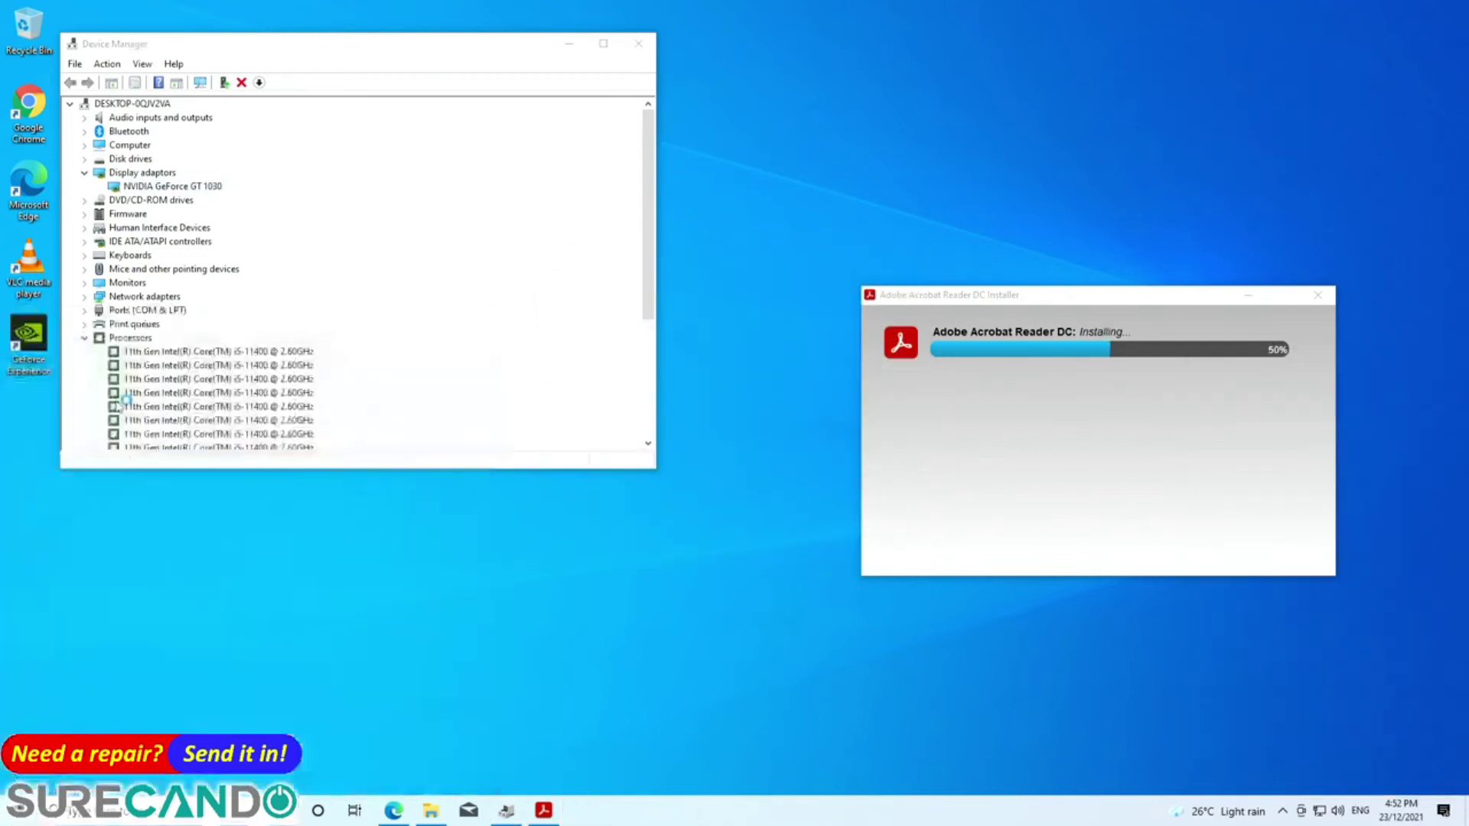
mouse_move(402, 811)
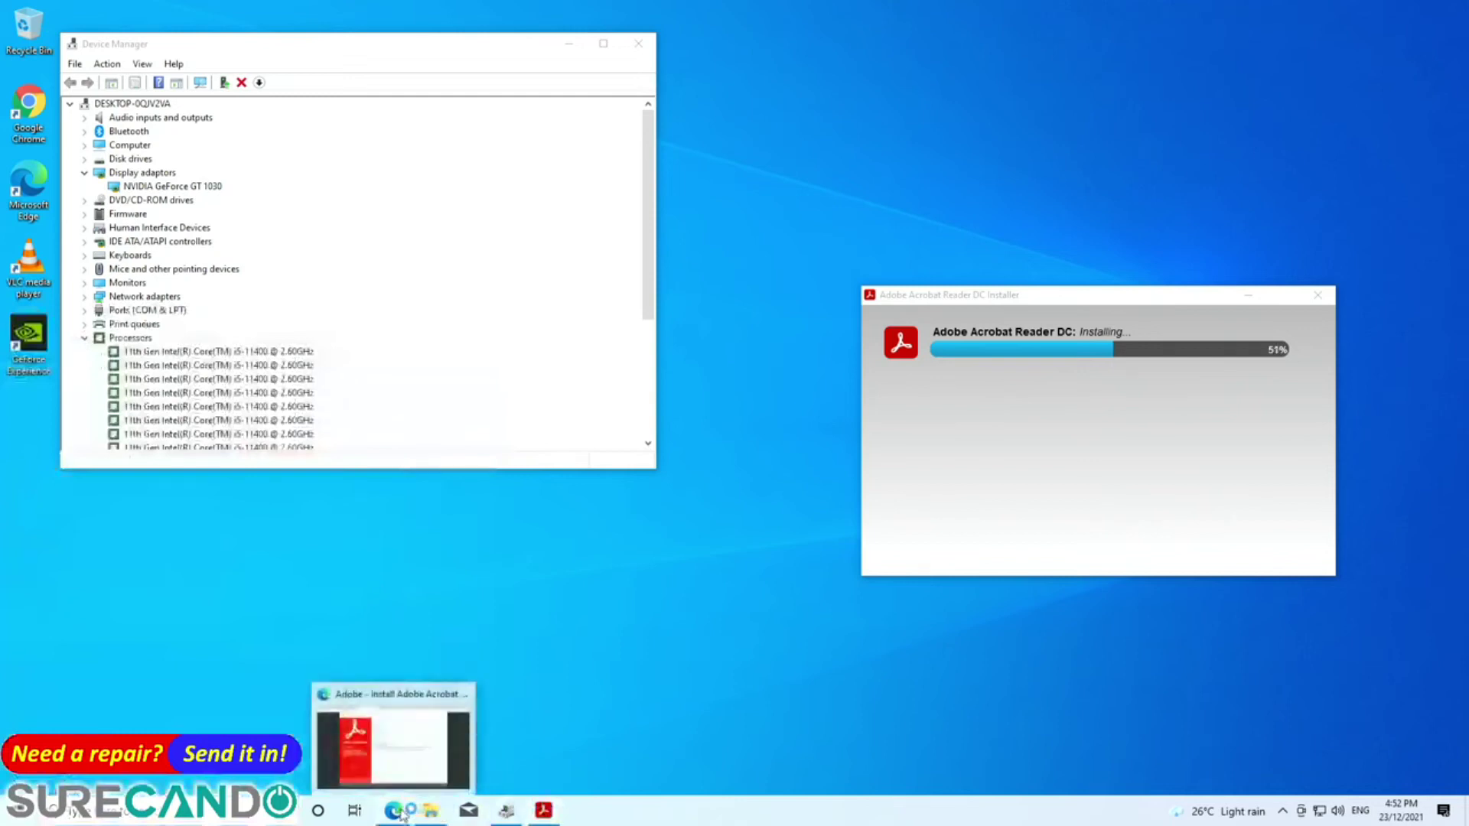
left_click(400, 766)
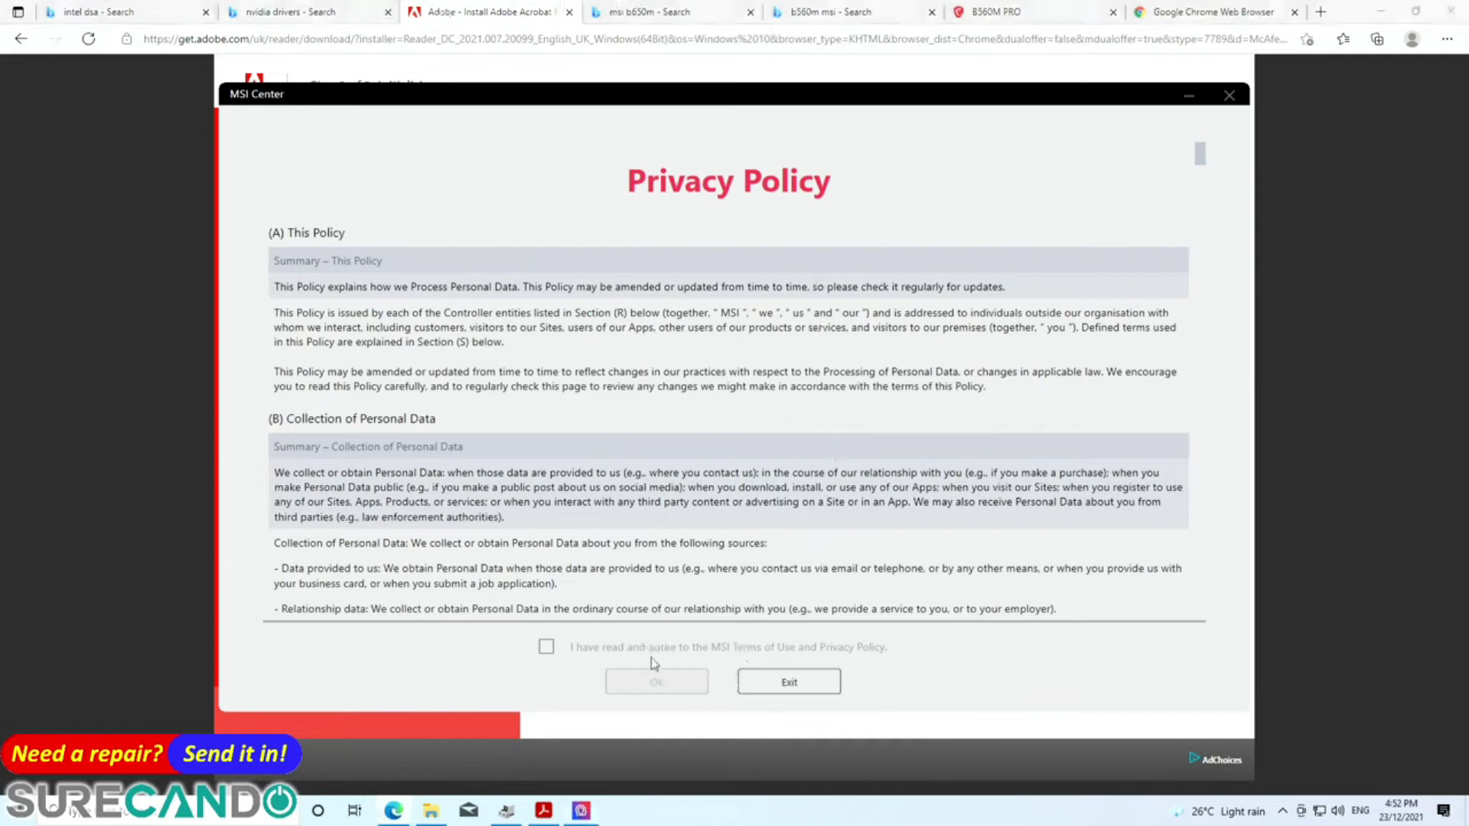
- Go to the end of MSI Center's policy text, agree to the Terms of Use and Privacy Policy, and allow the app to make changes
scroll(968, 417, "down", 5)
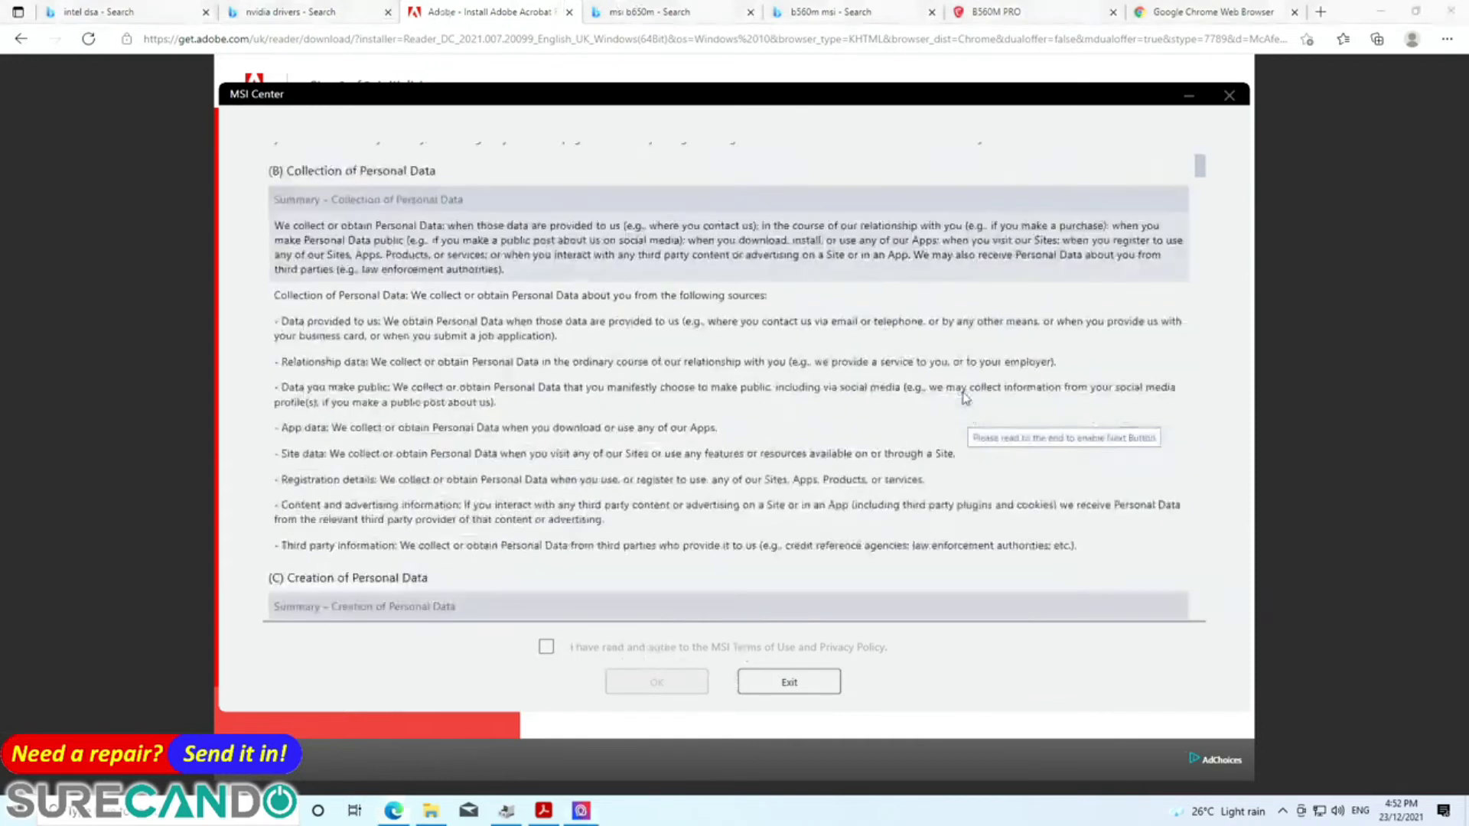
left_click_drag(1203, 175, 1200, 609)
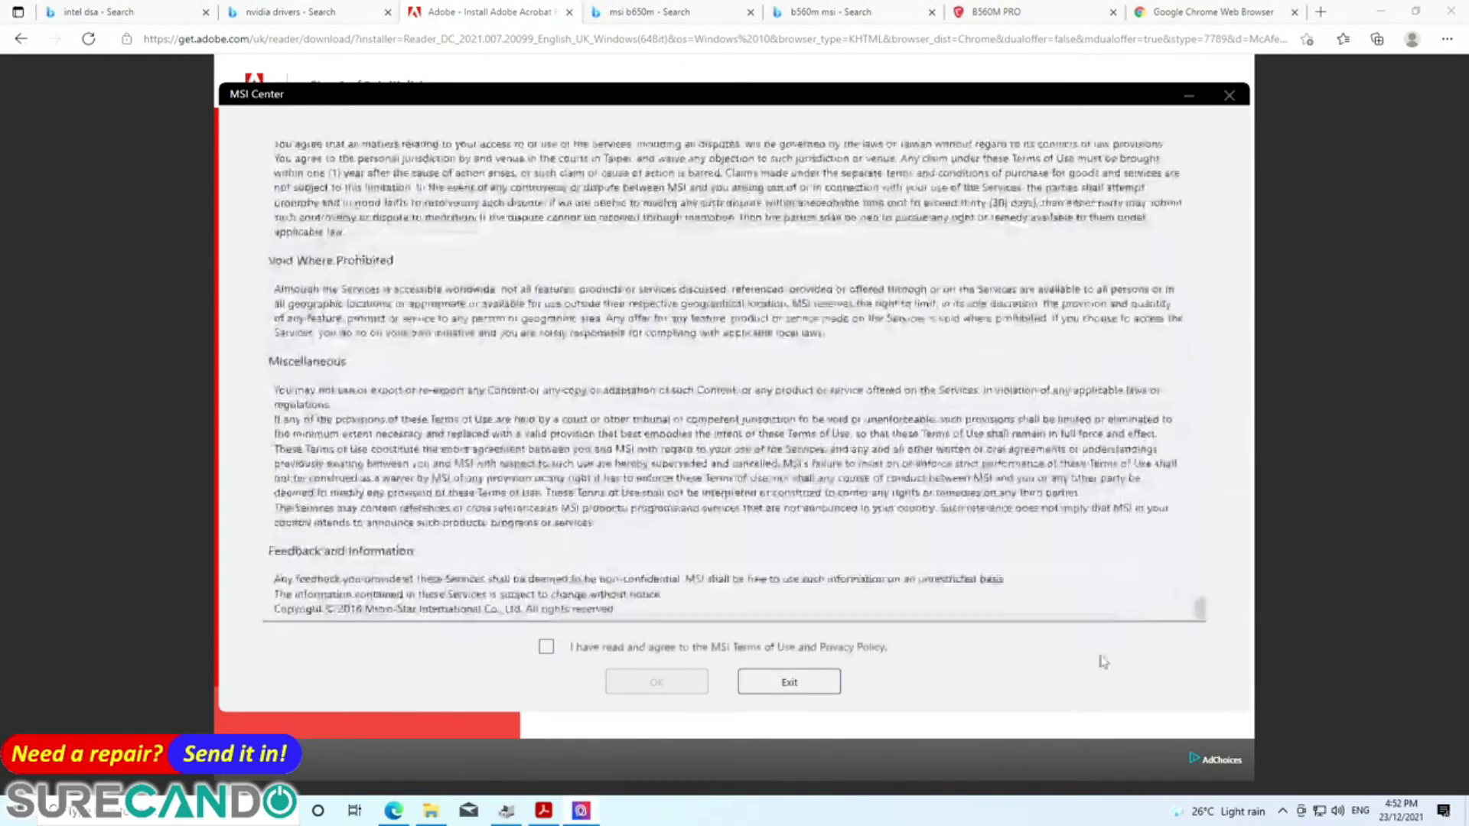
left_click(617, 651)
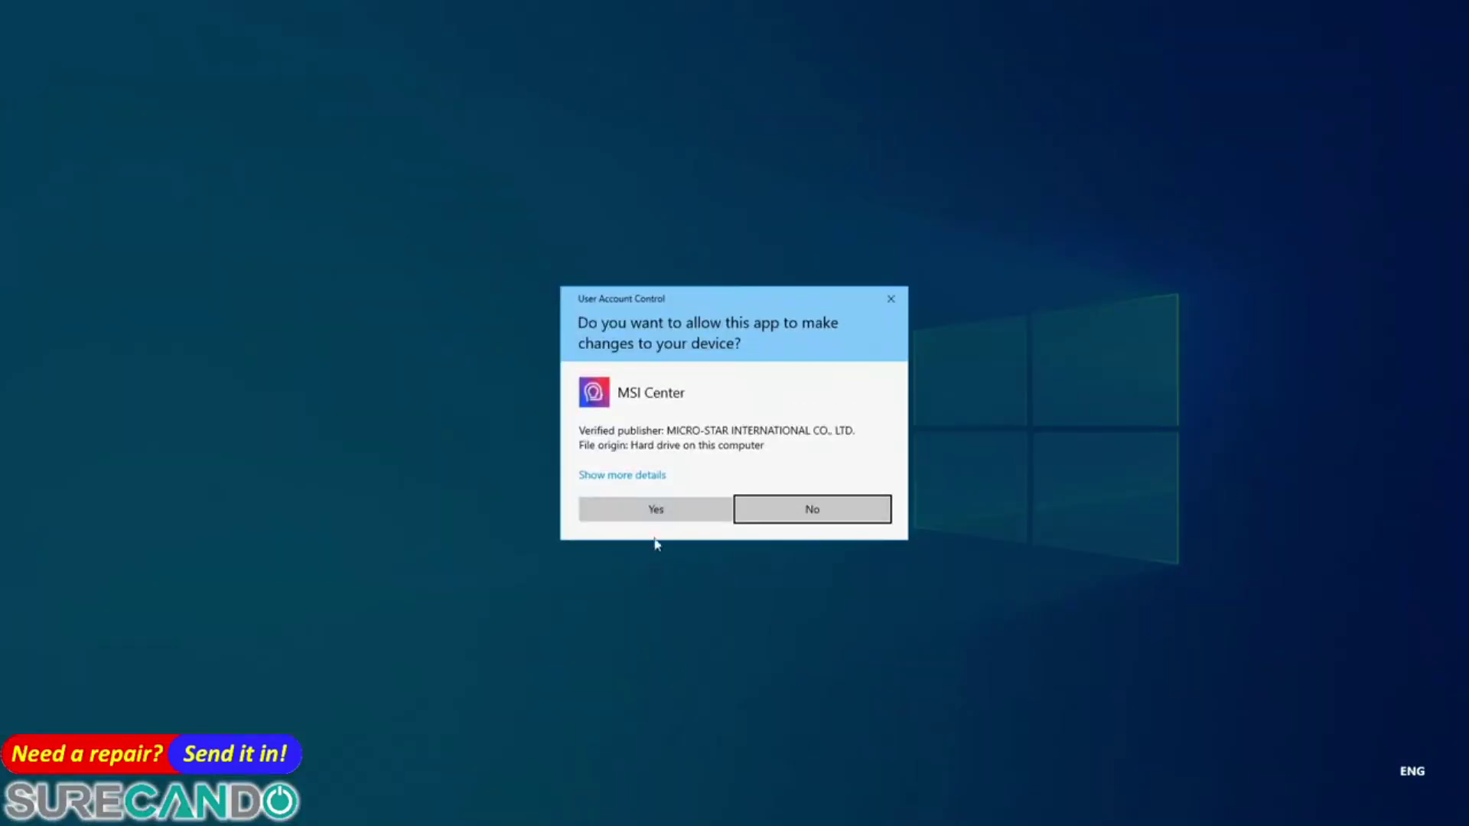
left_click(656, 509)
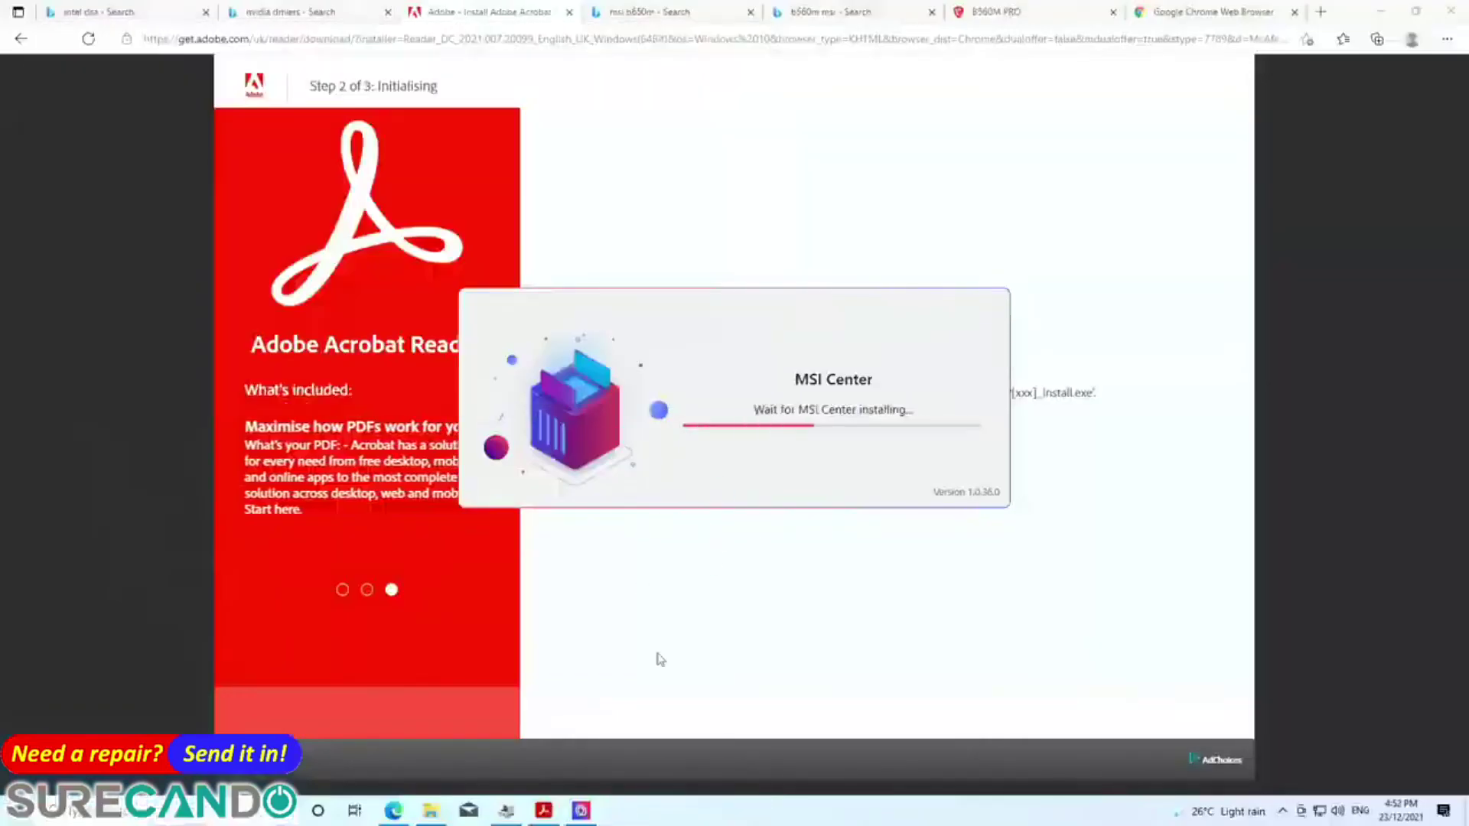
- Bring the Adobe Acrobat Reader DC installer forward, move it clear of the MSI Center window, and finish with the launch option enabled
left_click(544, 811)
left_click_drag(1003, 301, 1086, 455)
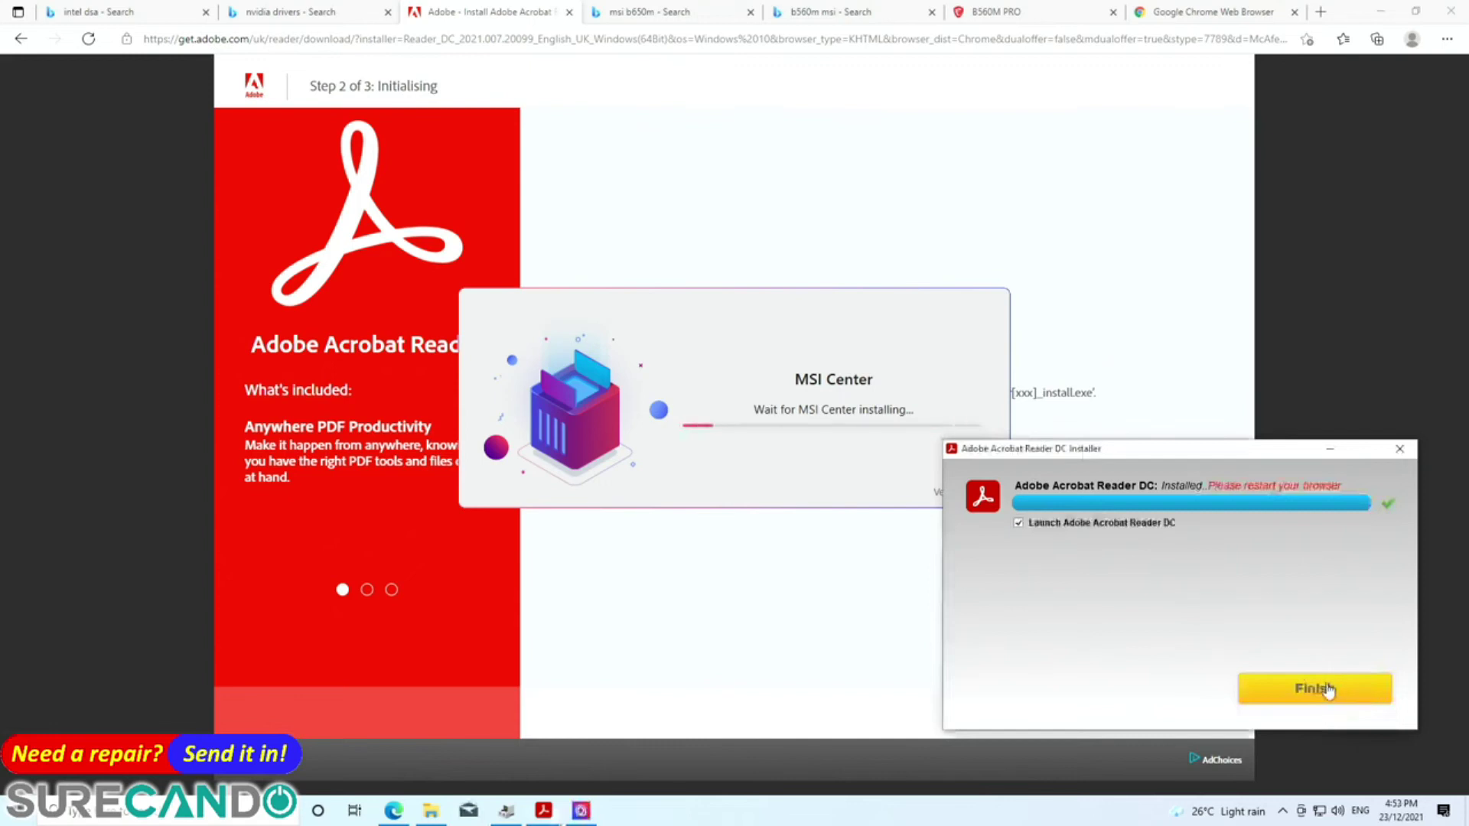
left_click(1314, 689)
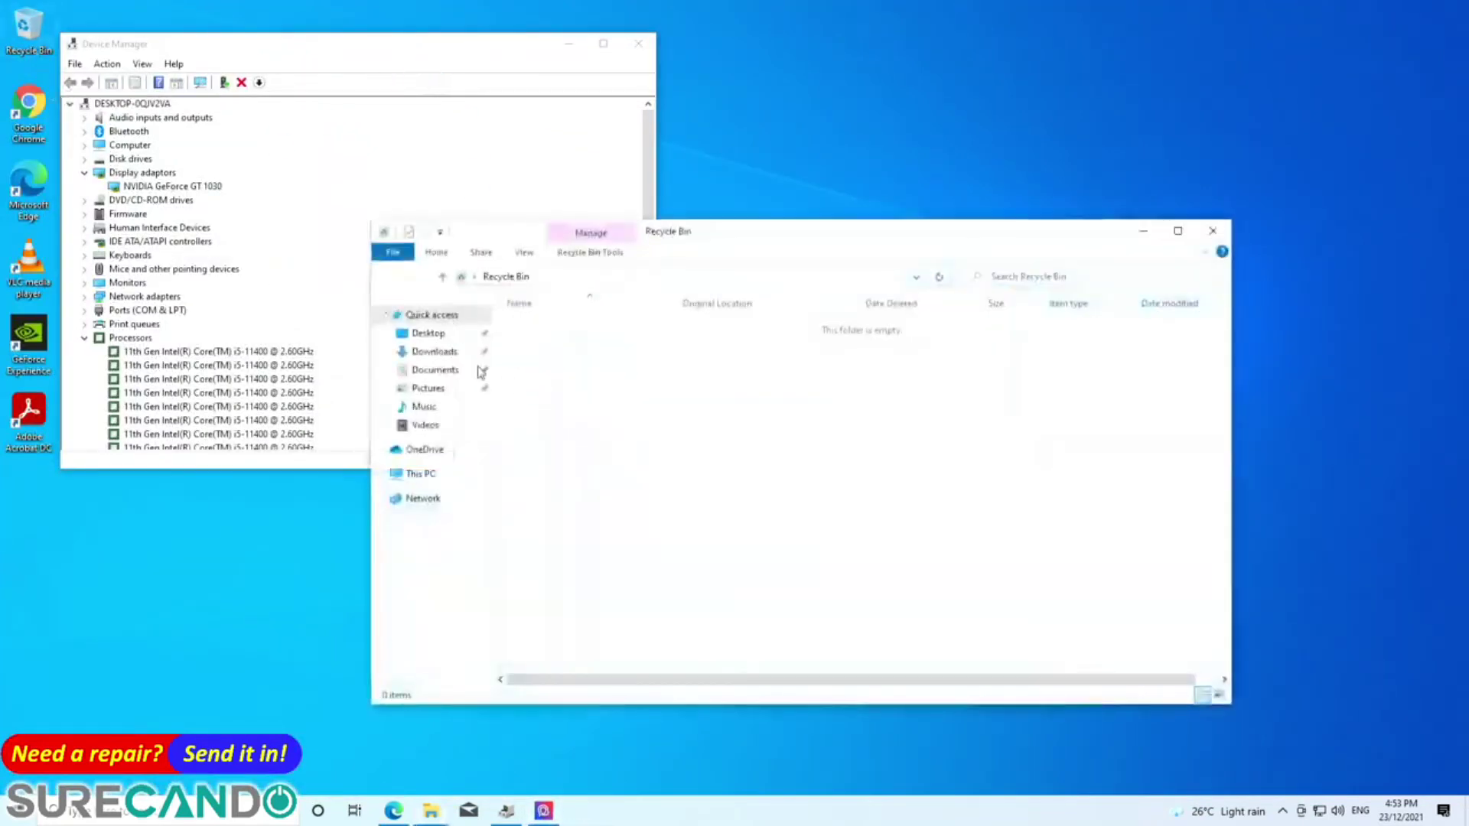
- Run the NVIDIA 497.29 driver installer from Downloads, minimise Device Manager, allow the changes and accept the extraction path
left_click(434, 351)
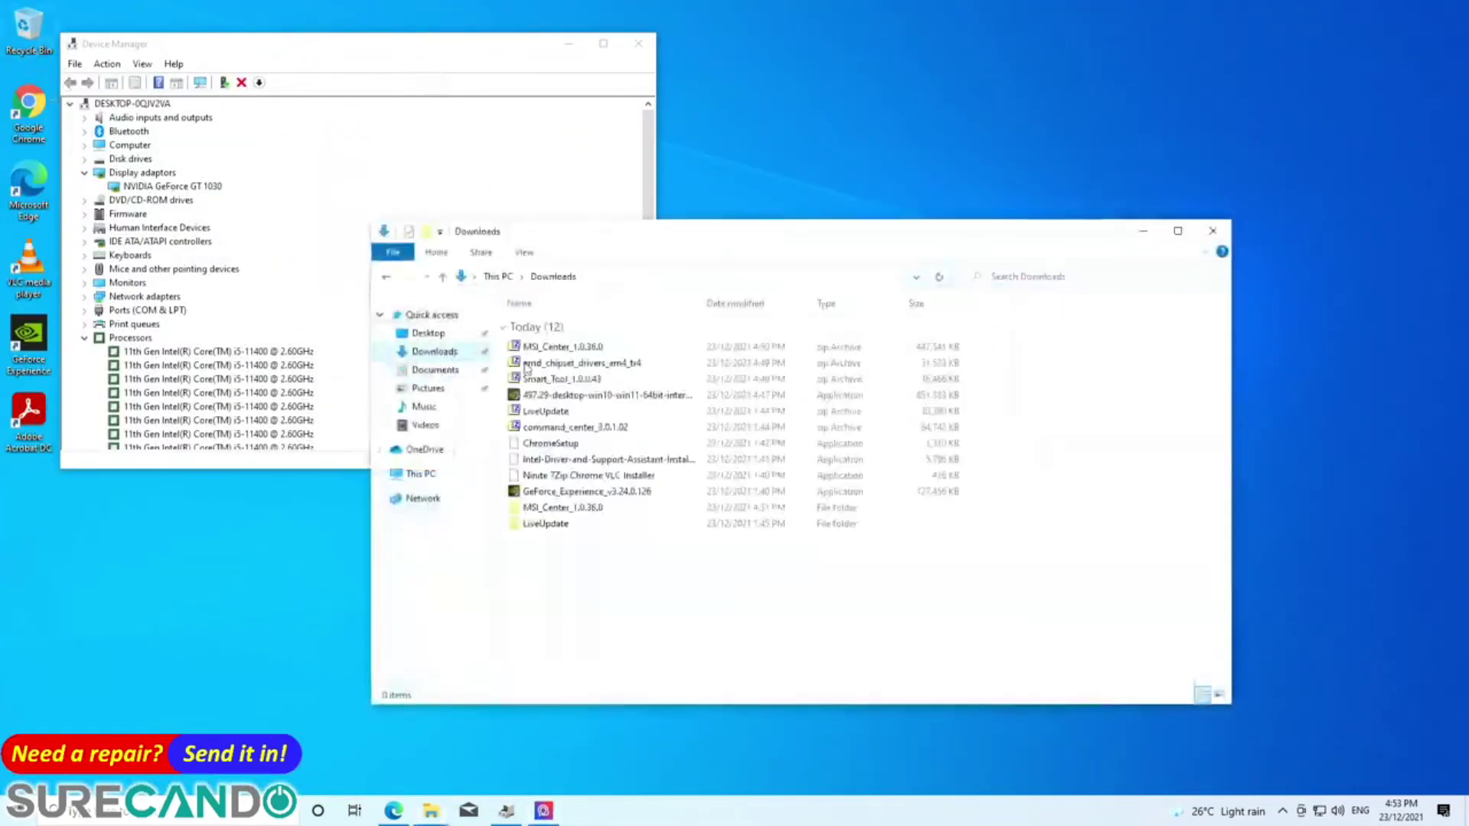
double_click(572, 396)
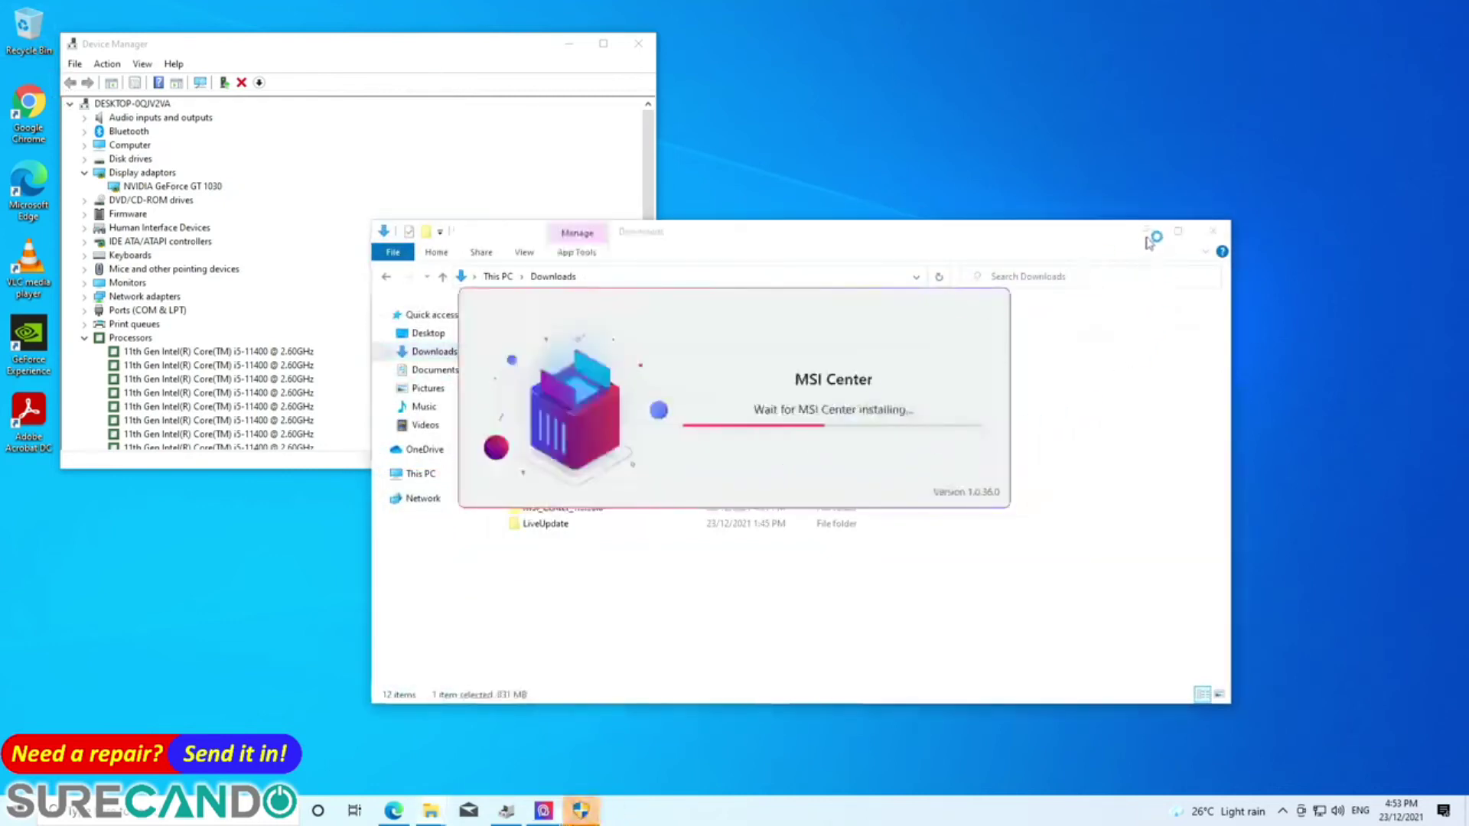
left_click(569, 44)
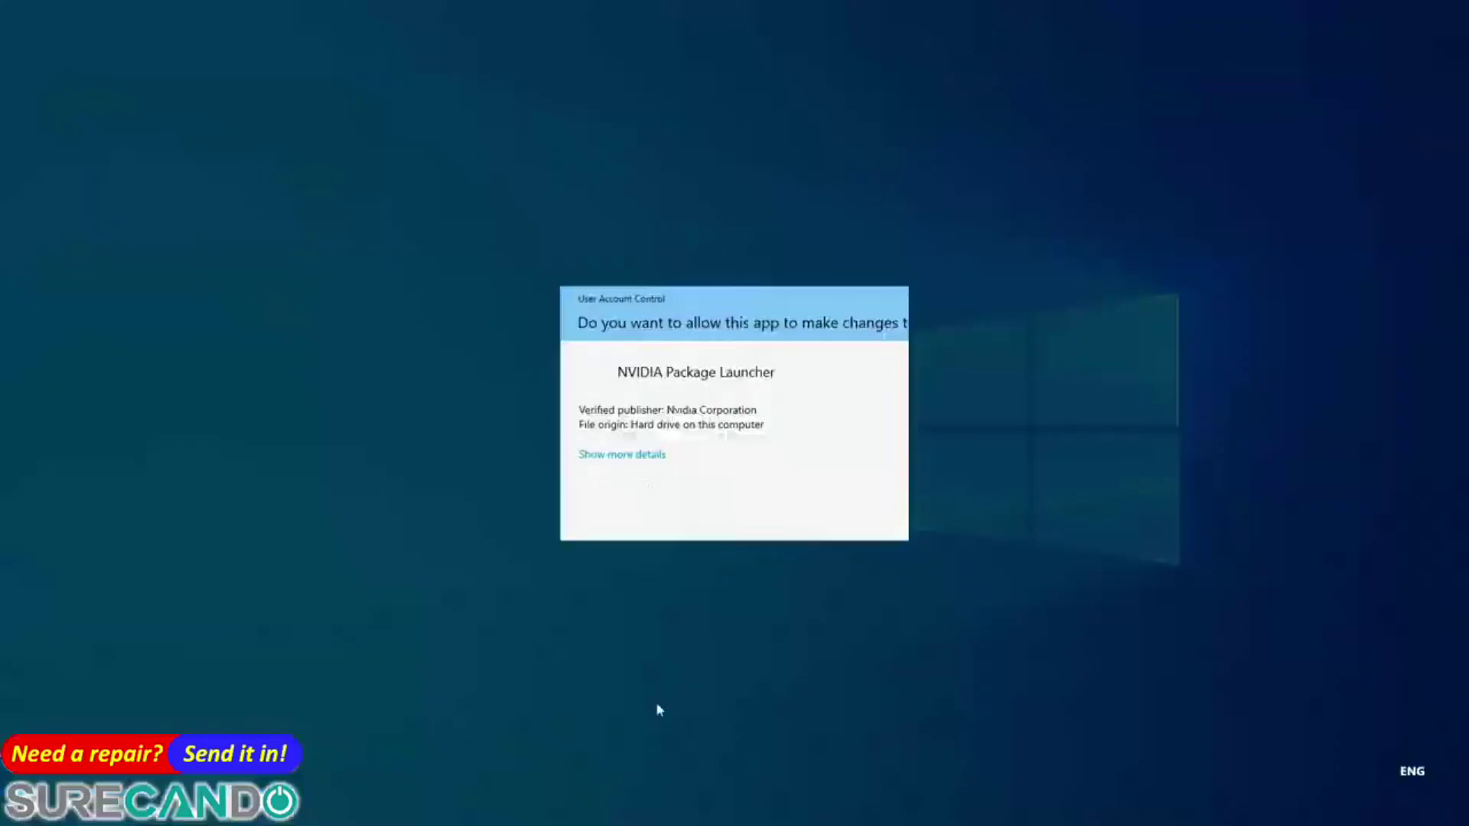
left_click(673, 511)
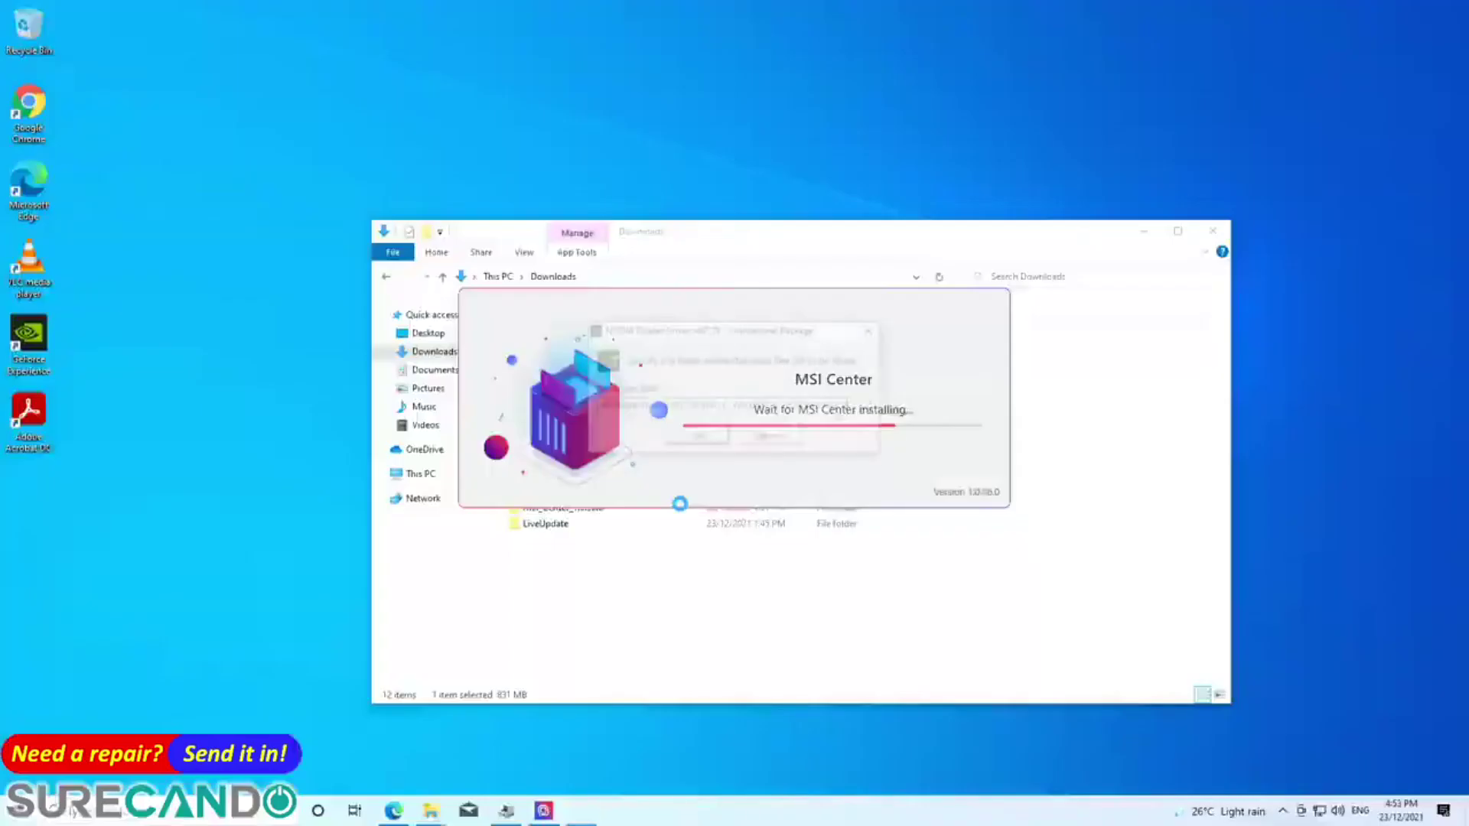
left_click(696, 437)
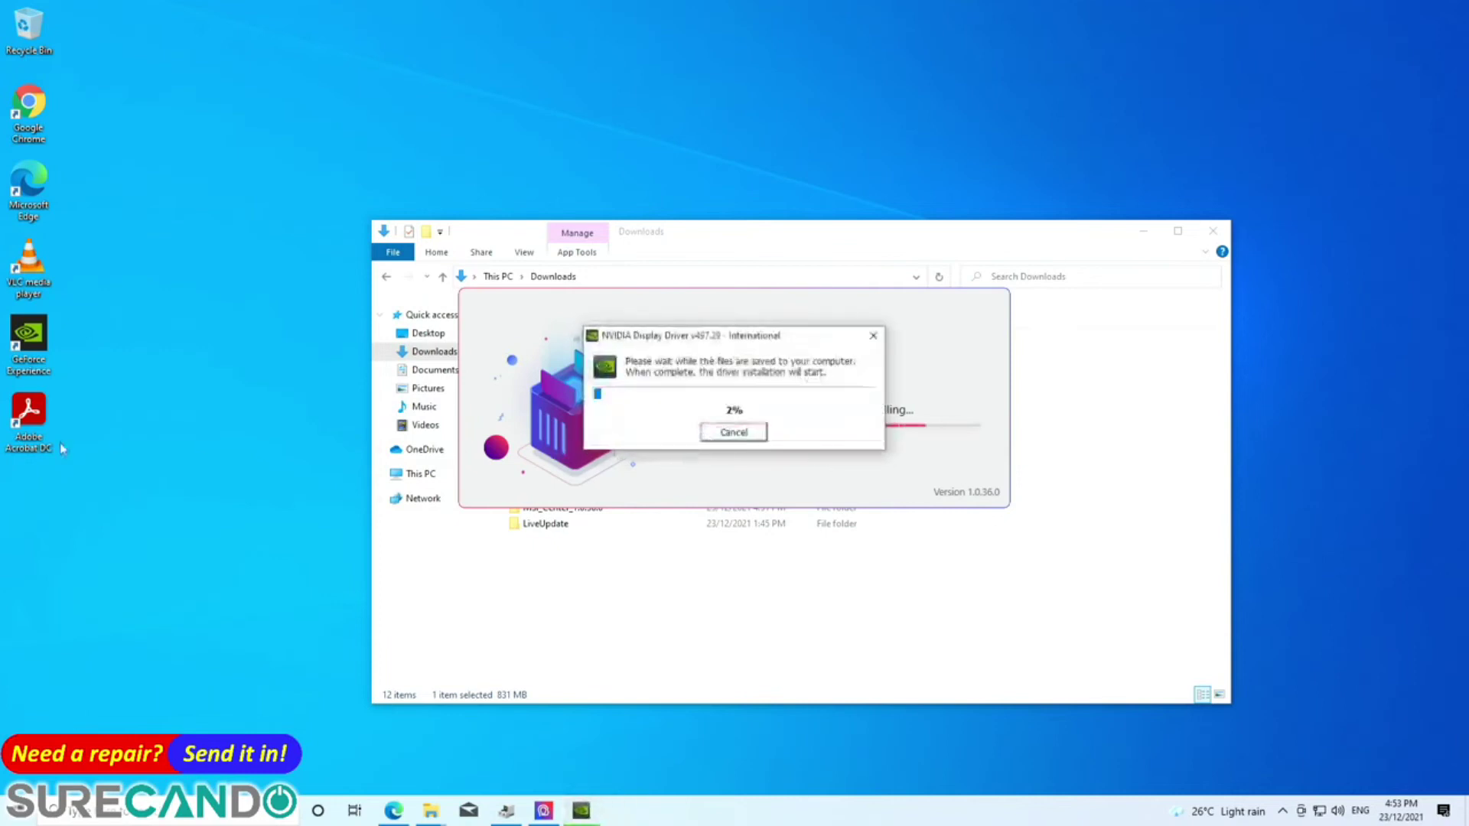
- Launch Adobe Acrobat DC from the desktop, make it the default app for .pdf files, and close it
double_click(15, 422)
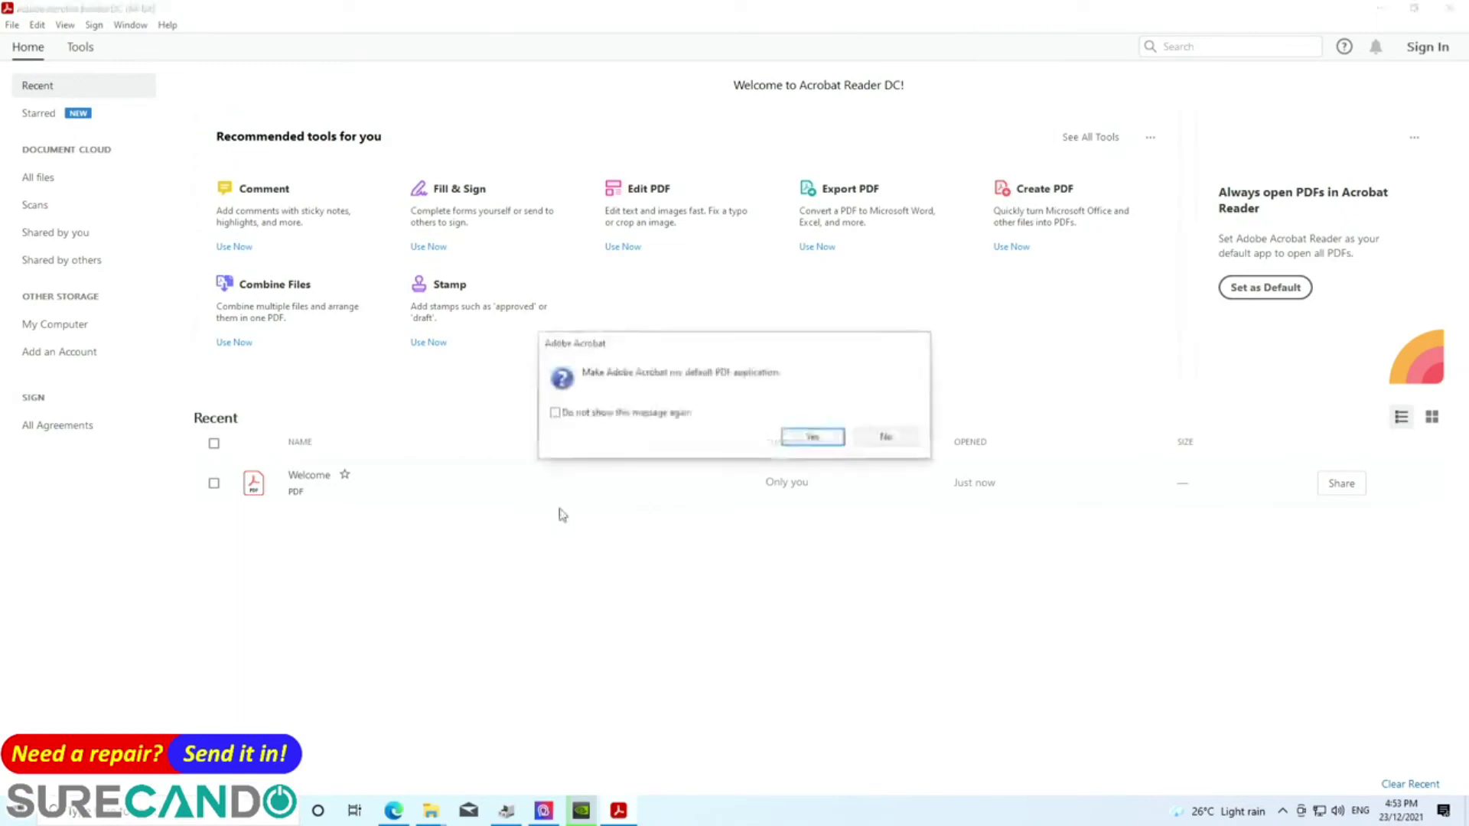
left_click(794, 444)
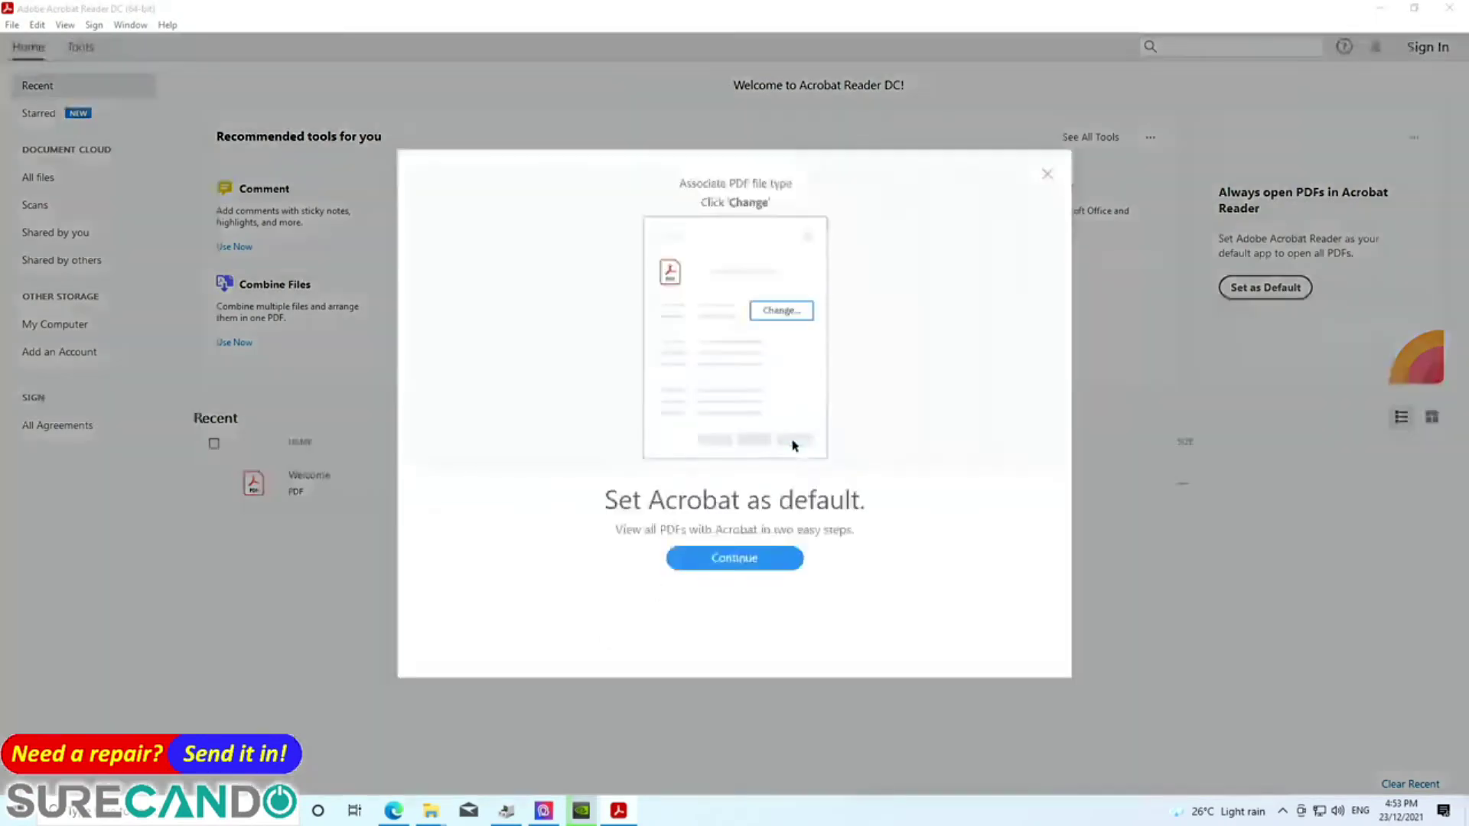
left_click(737, 558)
left_click(948, 545)
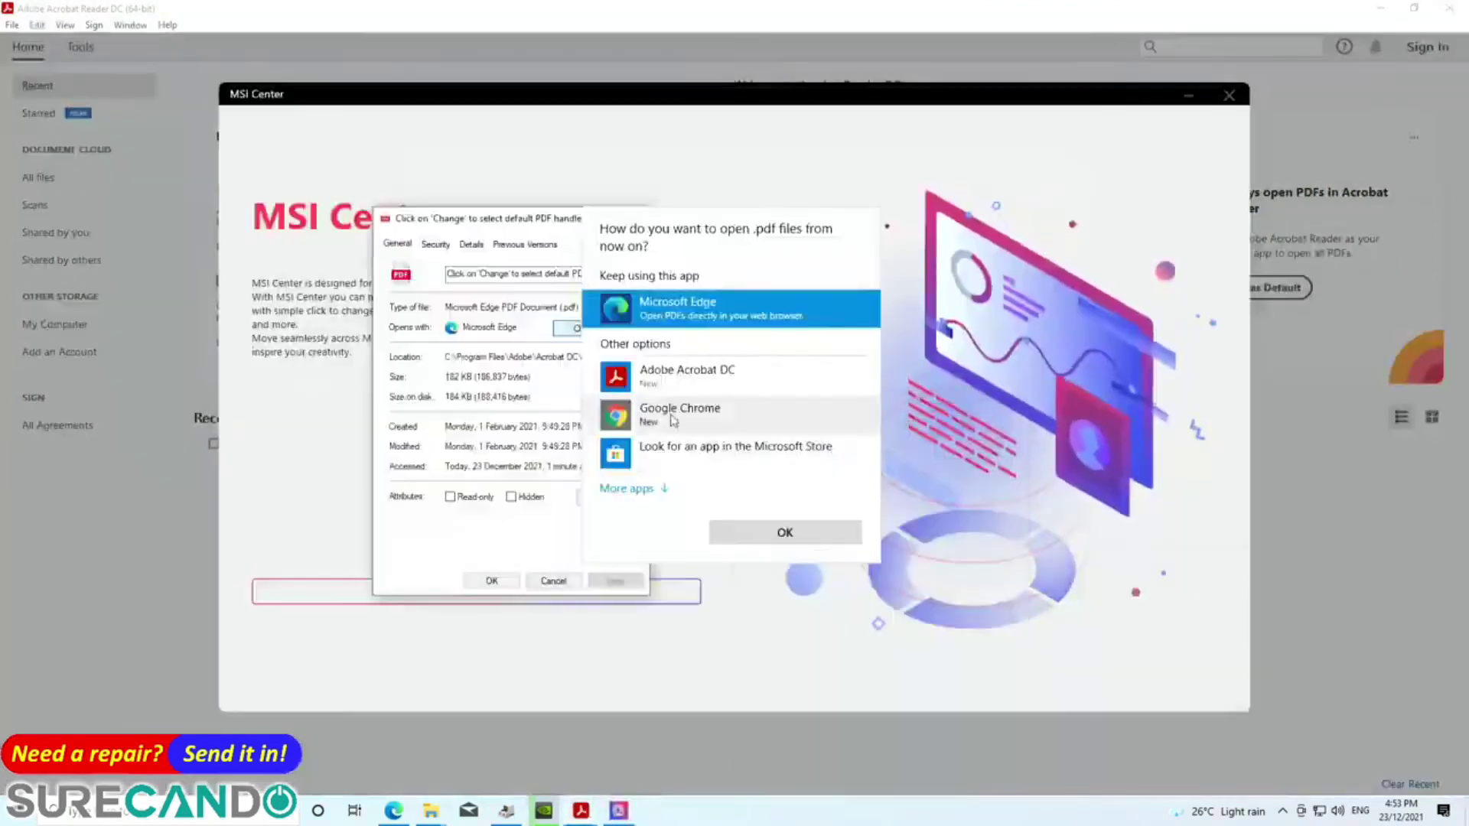
left_click(687, 373)
left_click(785, 532)
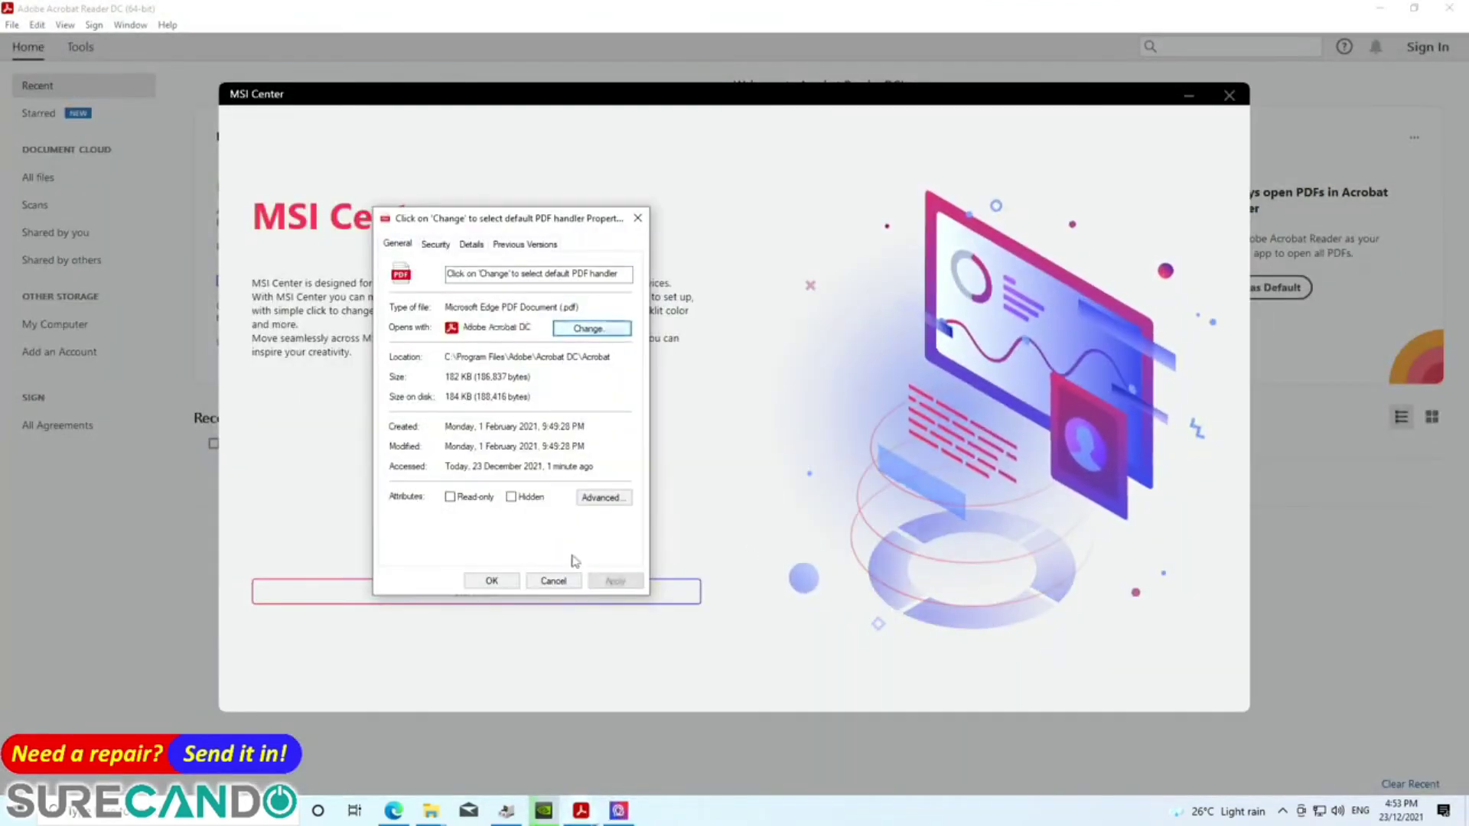
left_click(491, 581)
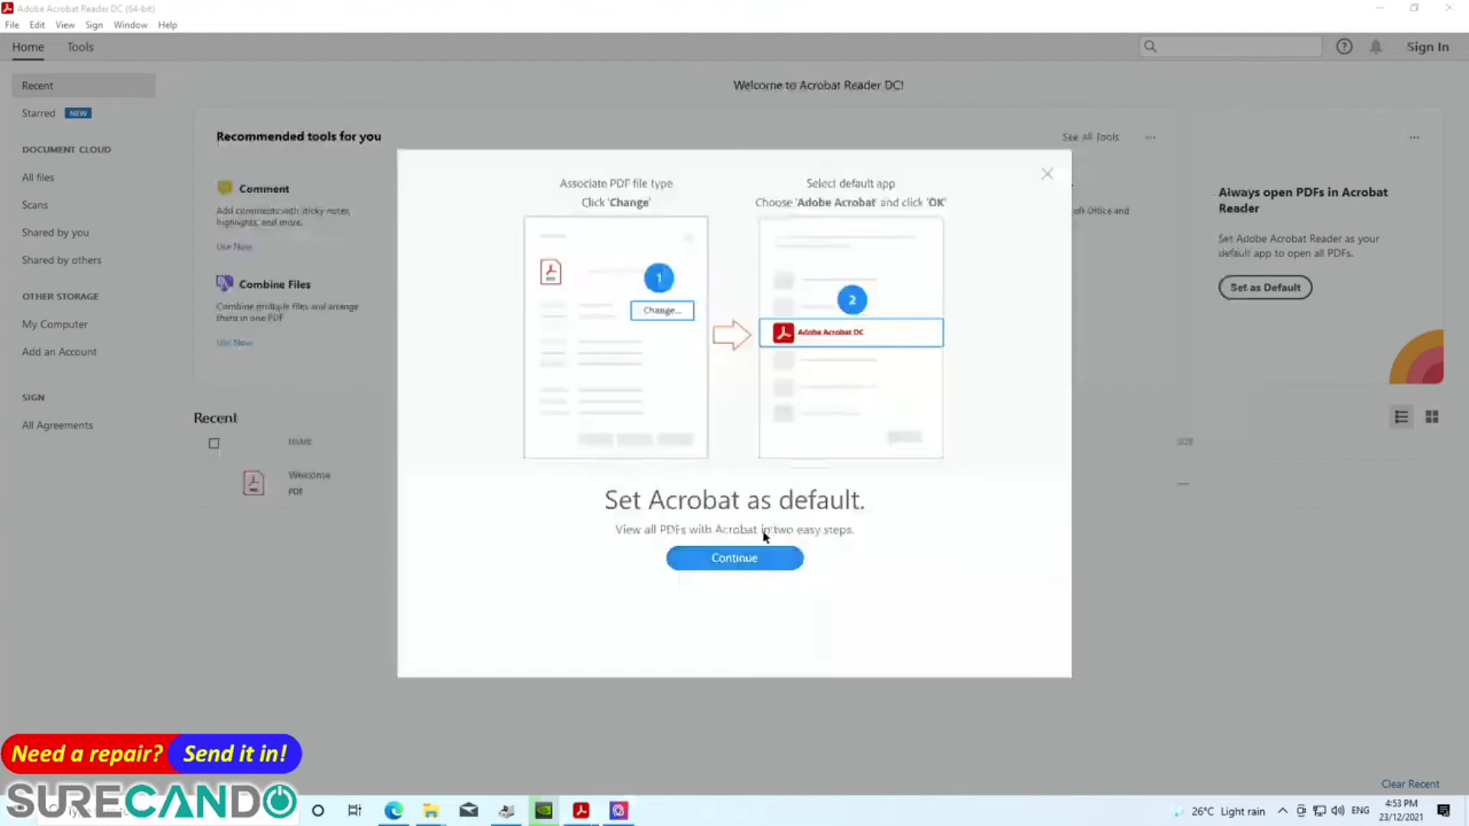
left_click(757, 557)
left_click(736, 548)
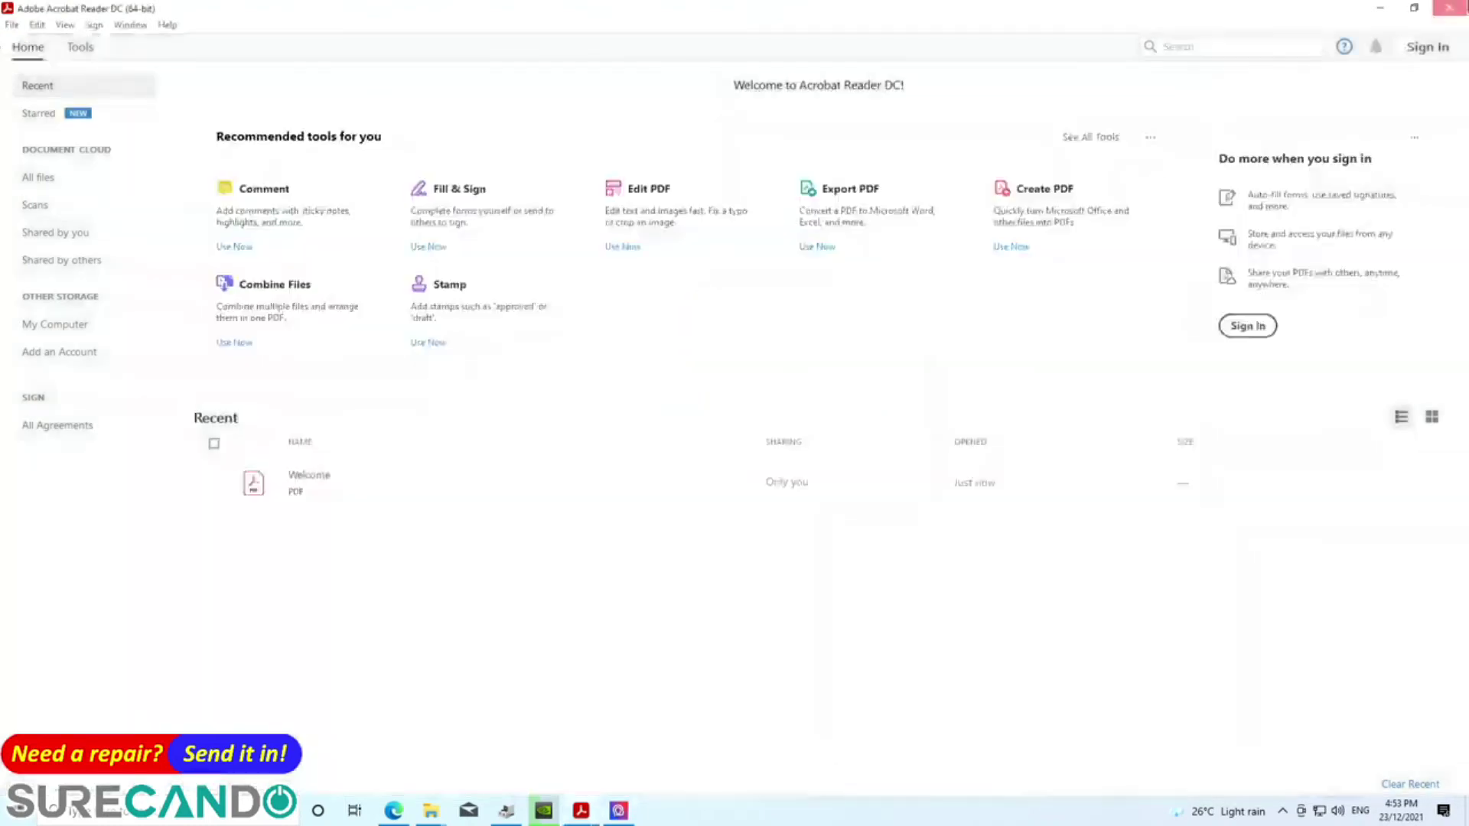
left_click(1448, 8)
- Advance through MSI Center's introduction pages, including Smart Image Finder and System Diagnosis, to the Feature Sets page
left_click(584, 584)
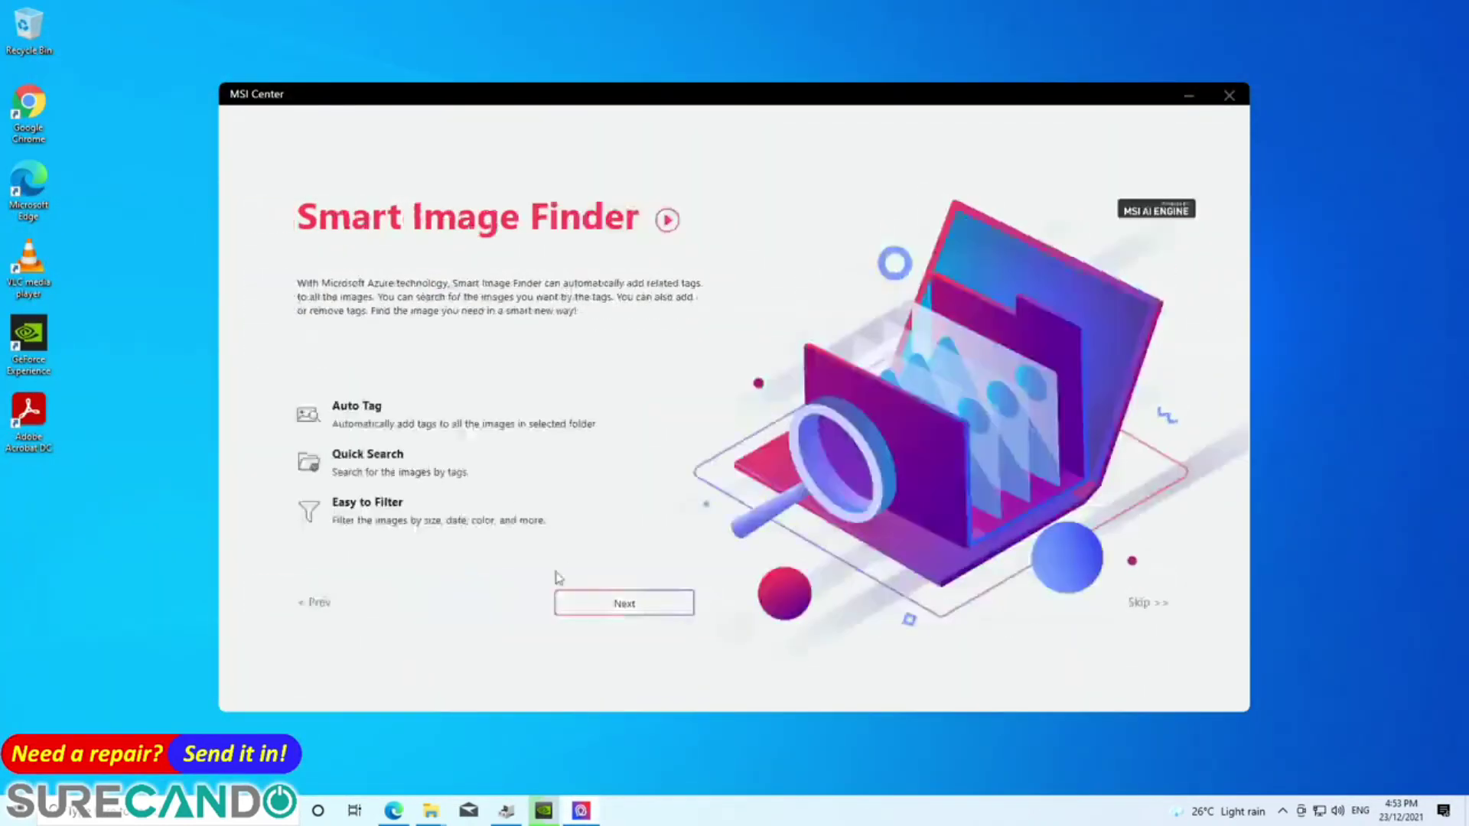
left_click(586, 602)
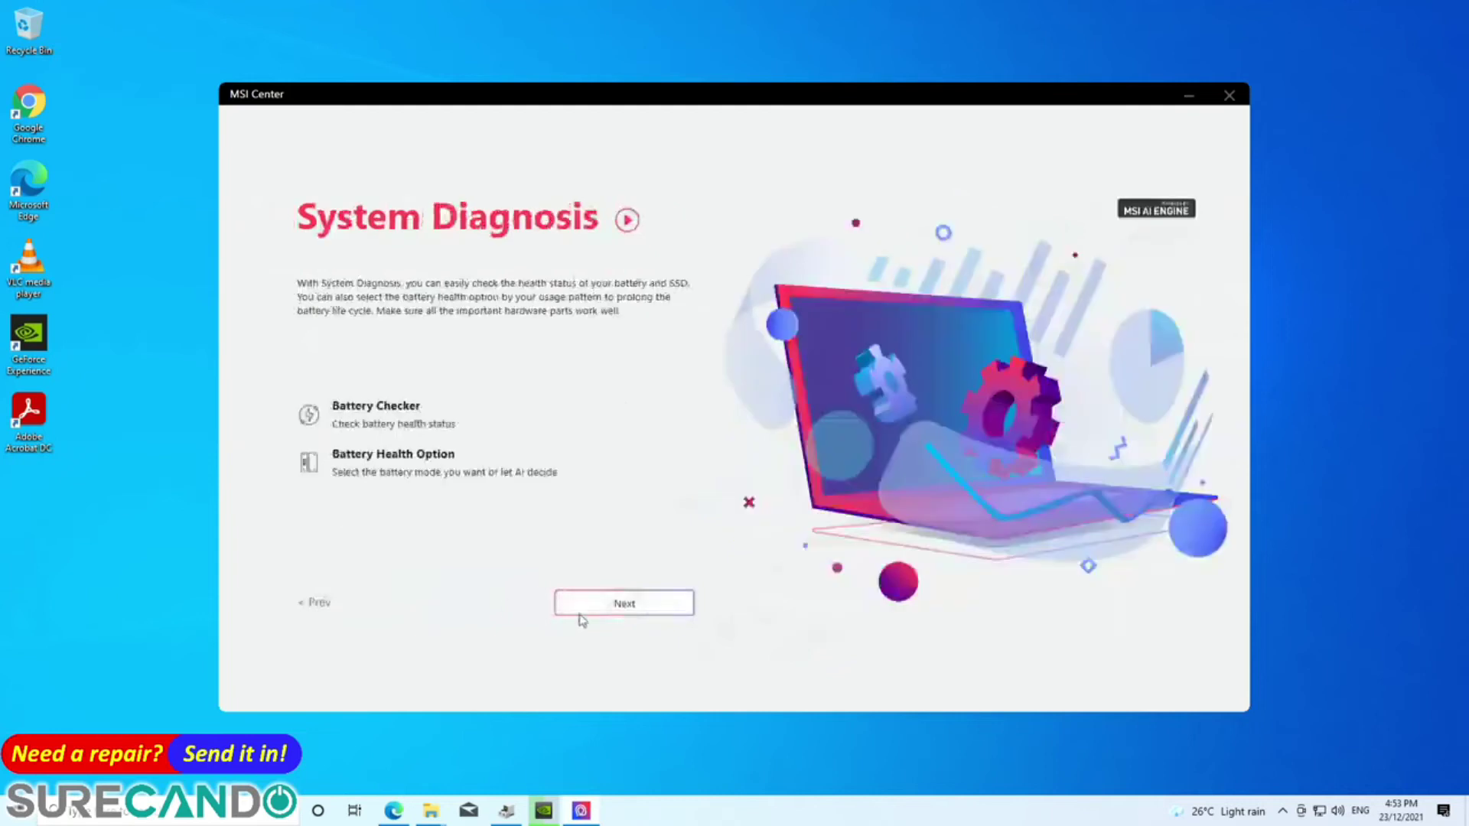
left_click(579, 615)
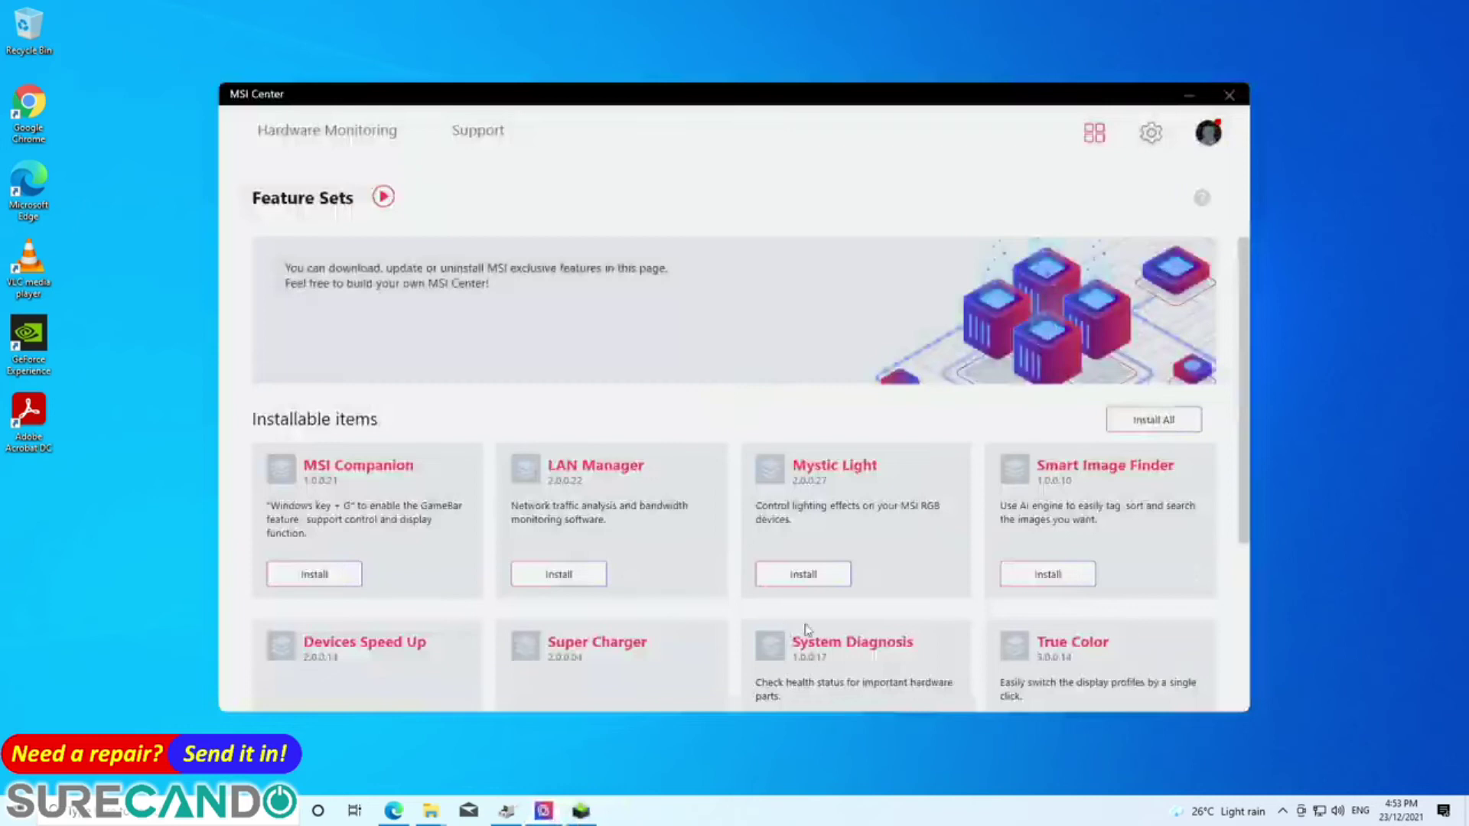
- Review the installable MSI Center features and install MSI Companion and Devices Speed Up
scroll(969, 629, "down", 3)
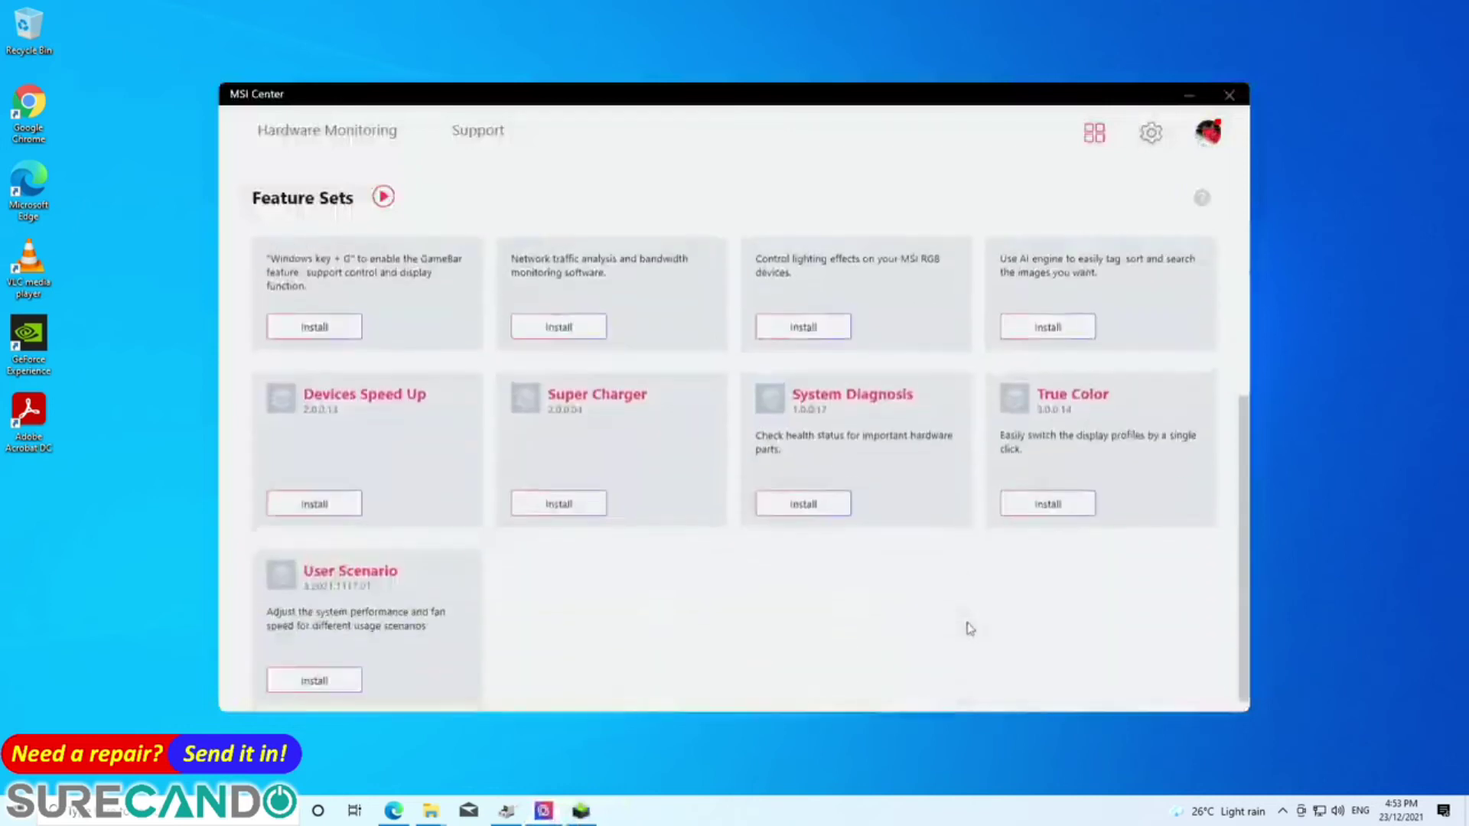
scroll(386, 553, "up", 3)
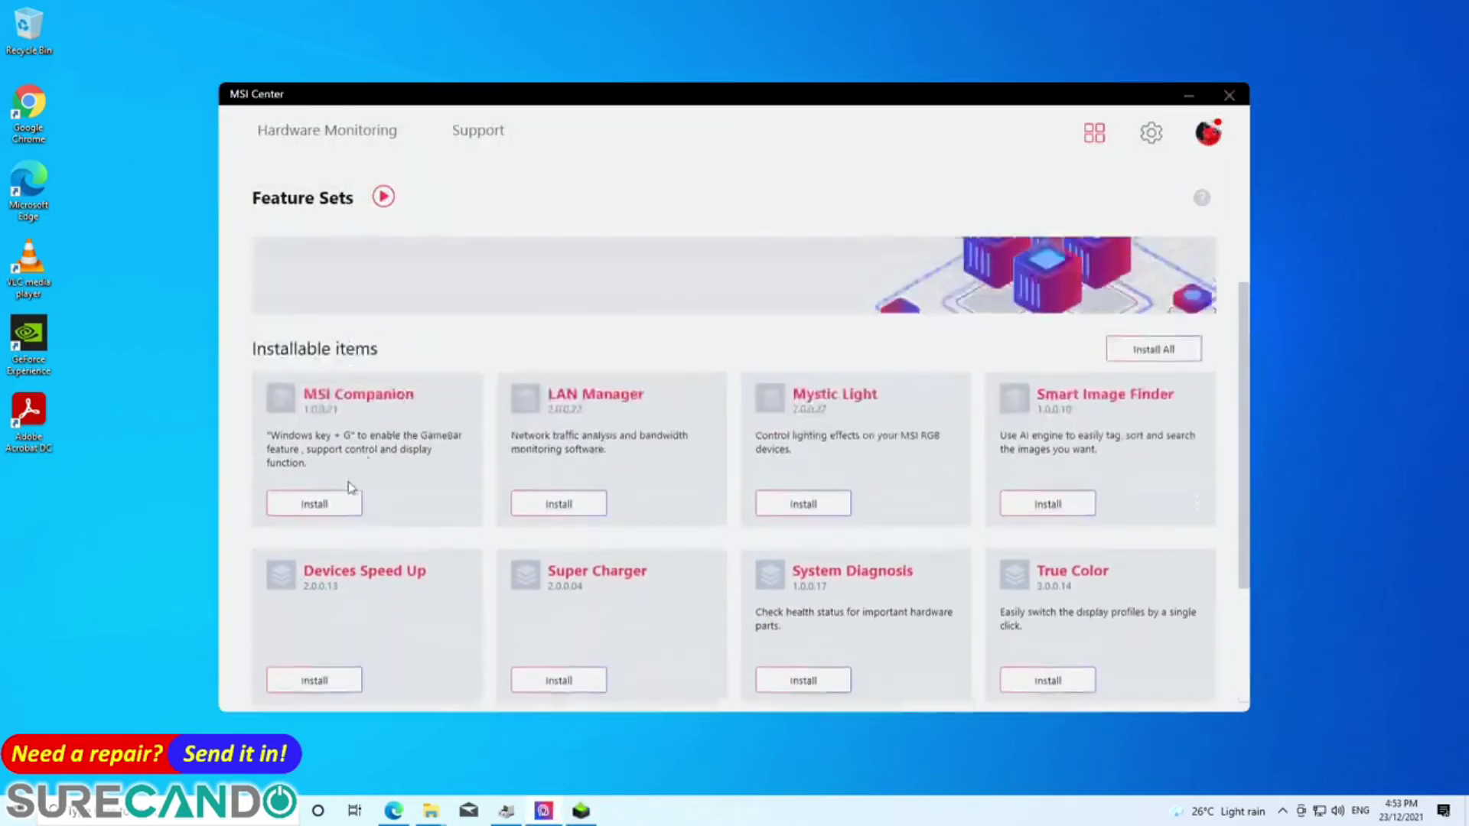
left_click(338, 506)
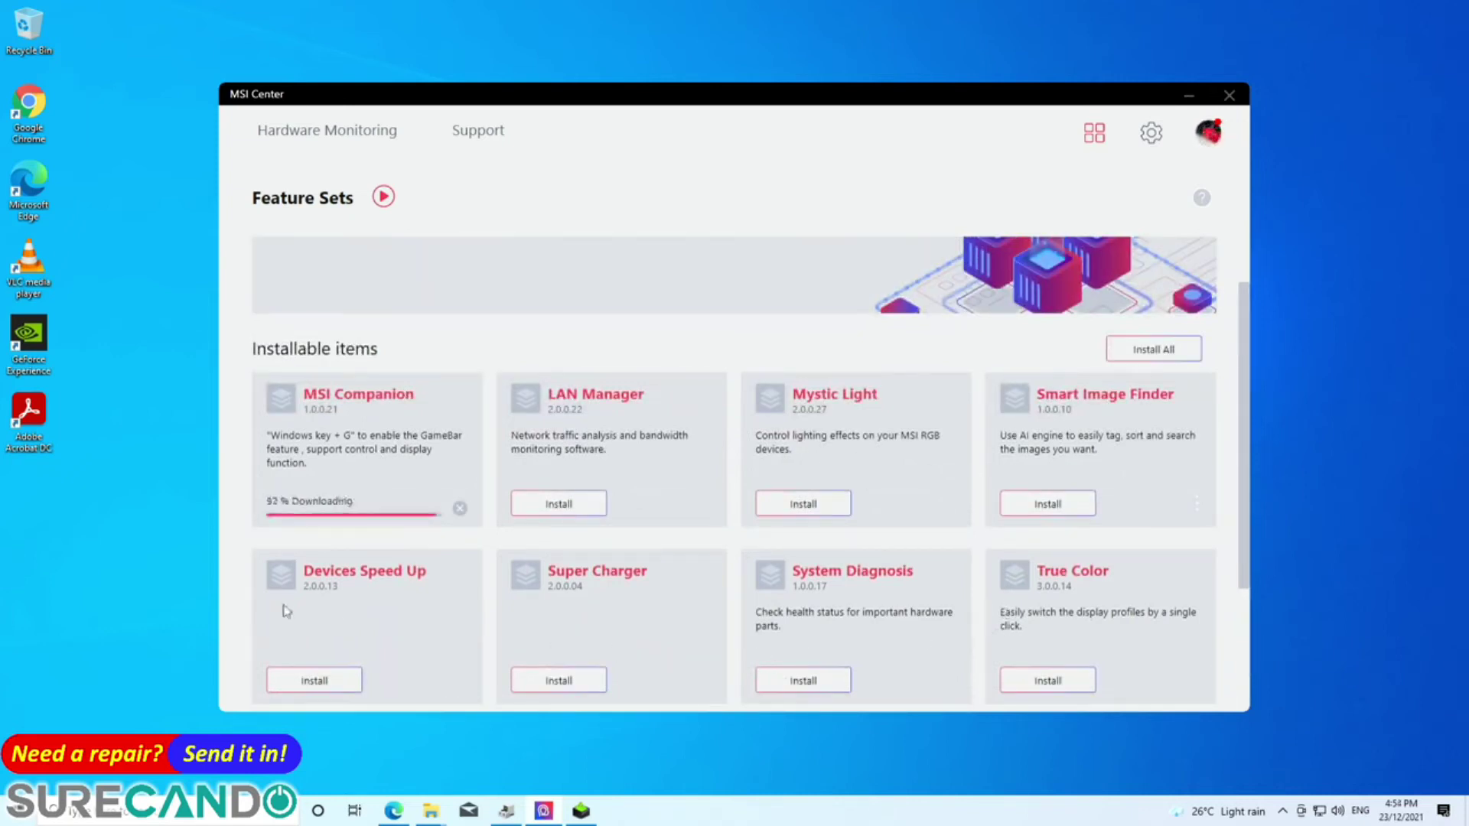
left_click(314, 680)
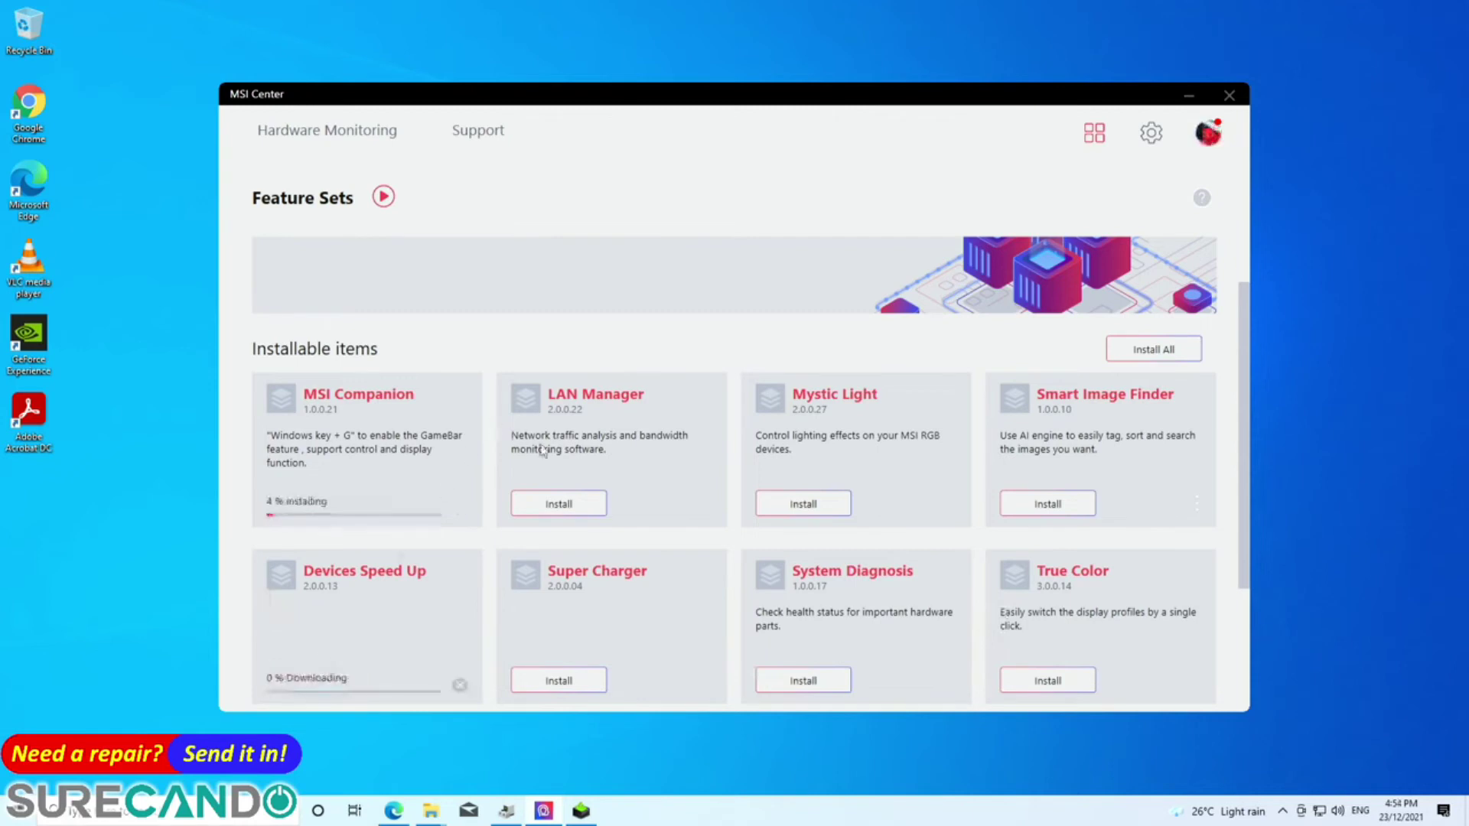
scroll(536, 459, "down", 3)
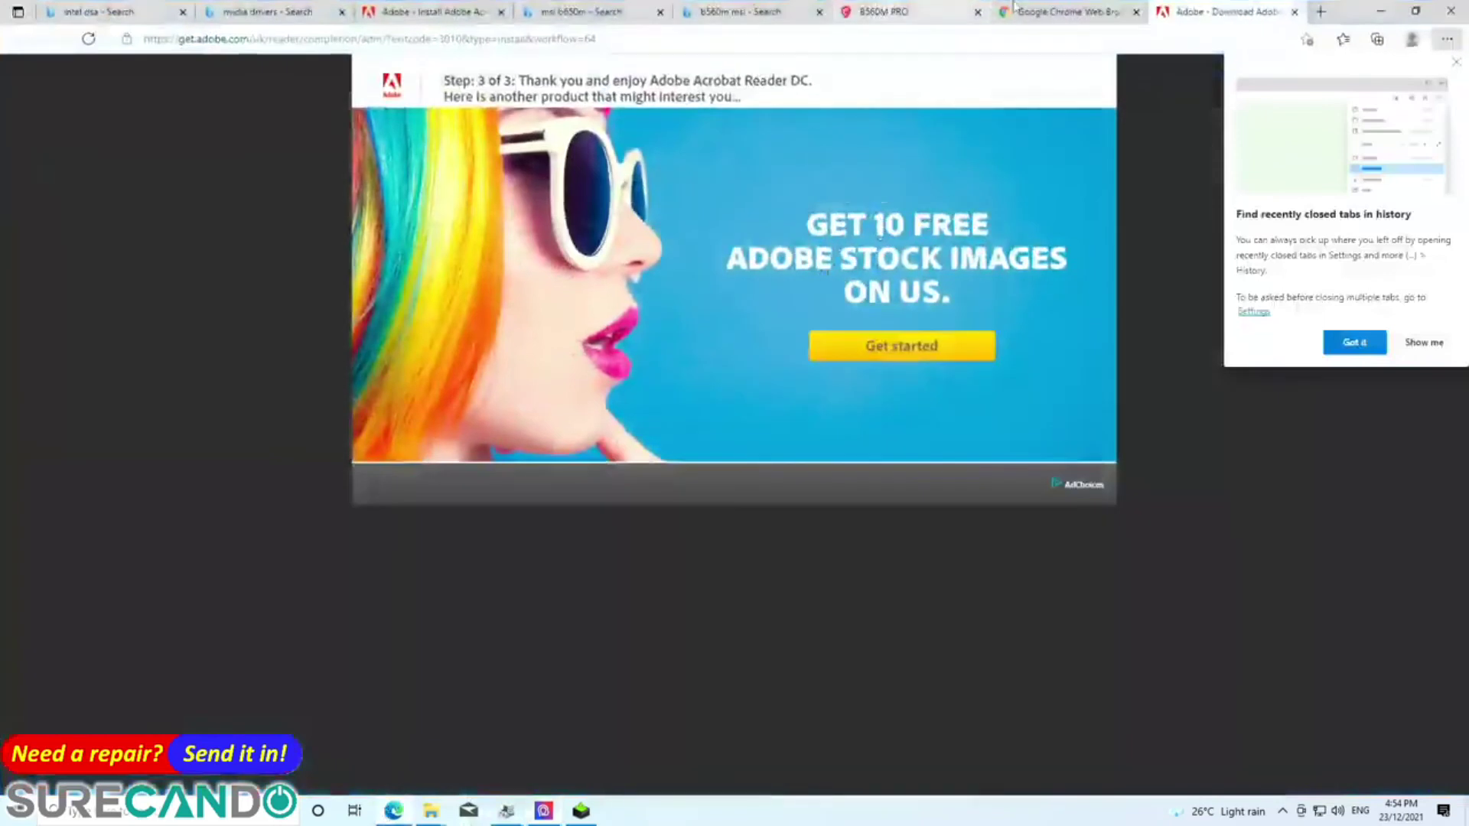
- Switch to the B560M PRO support page in Edge, list the Win10 64 drivers, and download the Intel chipset driver
left_click(861, 9)
left_click(689, 439)
left_click(610, 536)
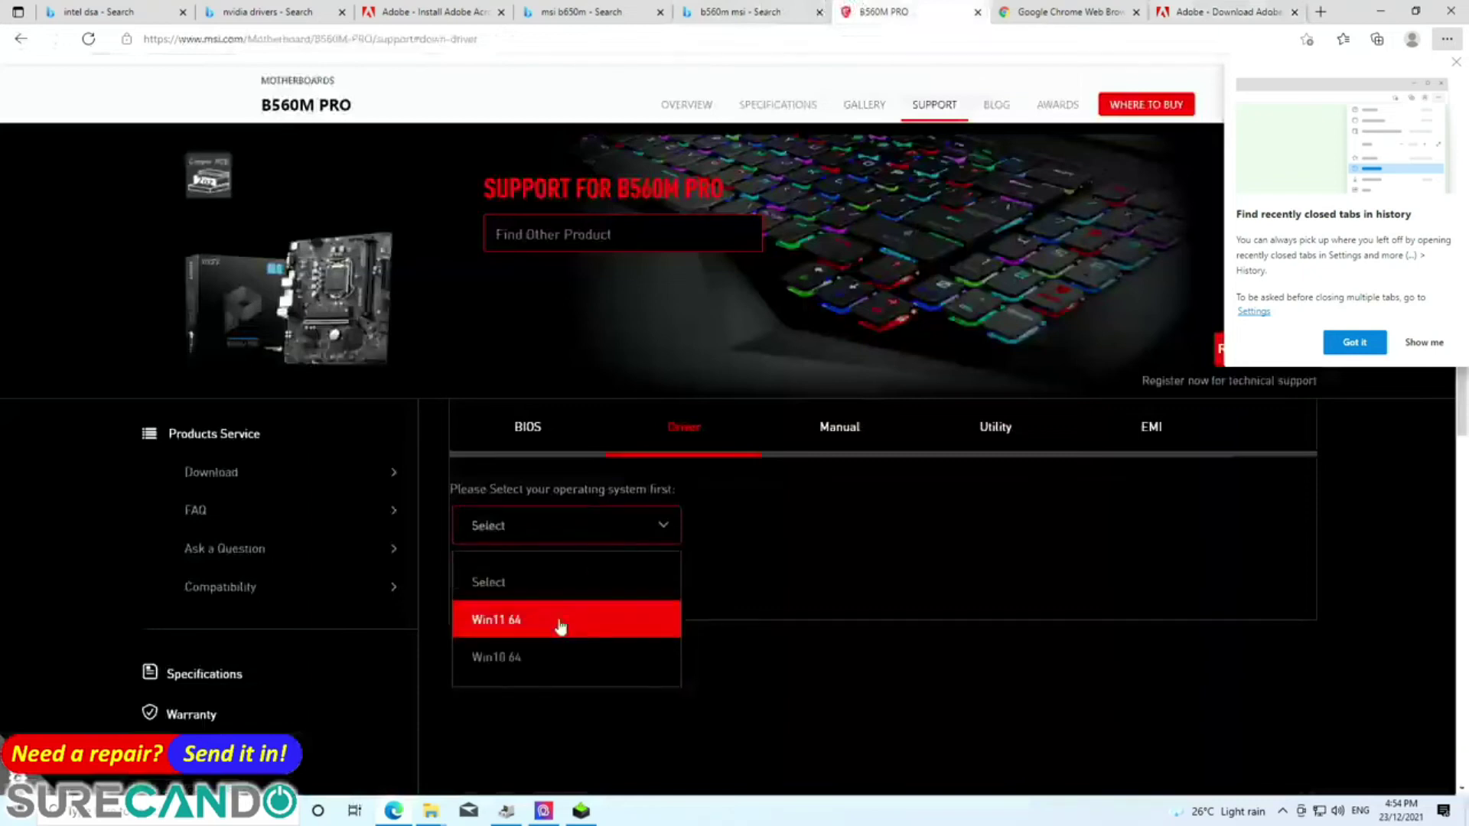
left_click(563, 656)
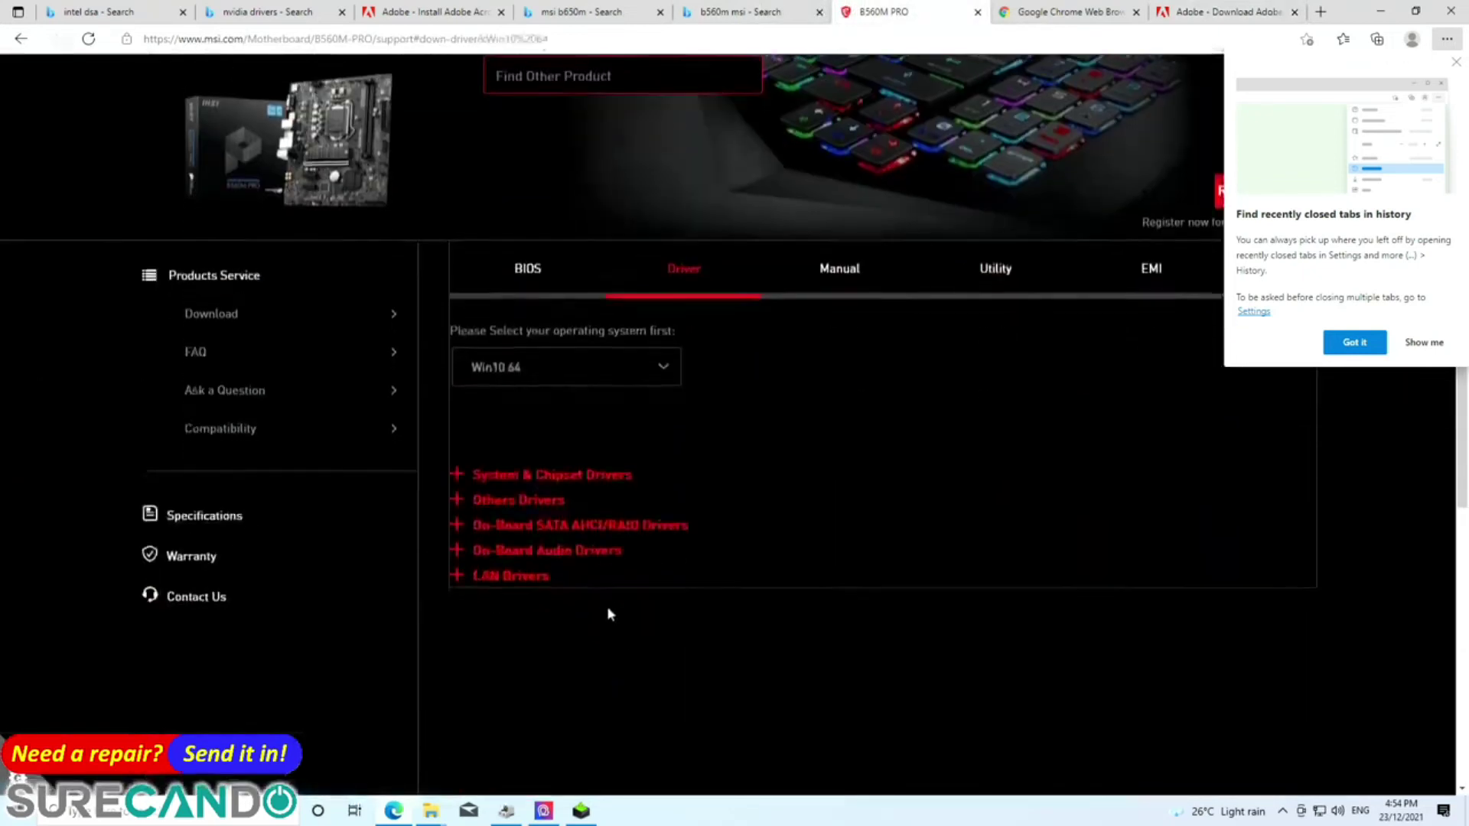
left_click(586, 472)
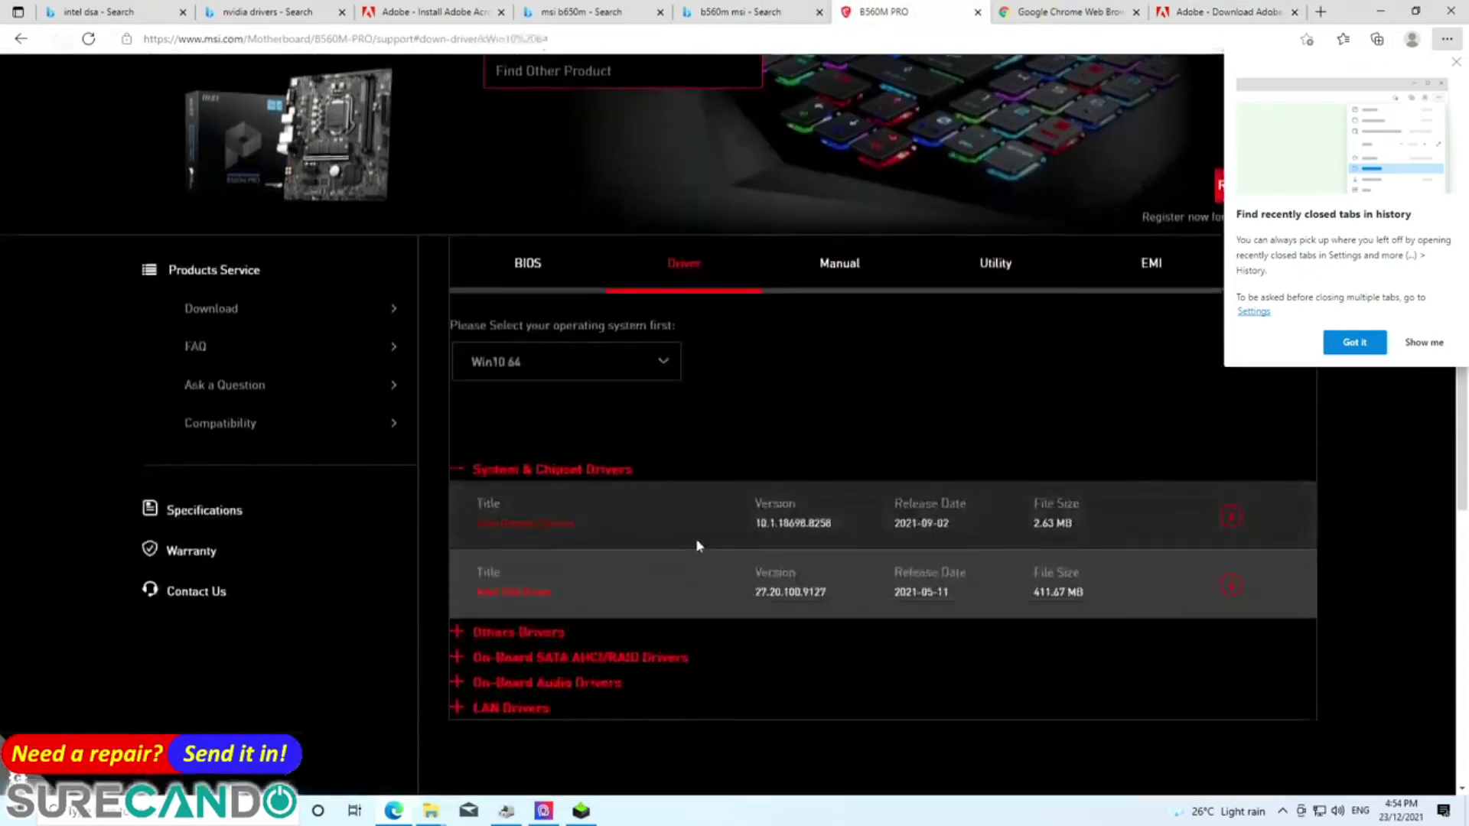
left_click(1229, 521)
- Expand Others Drivers and download the Intel Management Engine Driver and the Intel Serial IO Driver
left_click(545, 671)
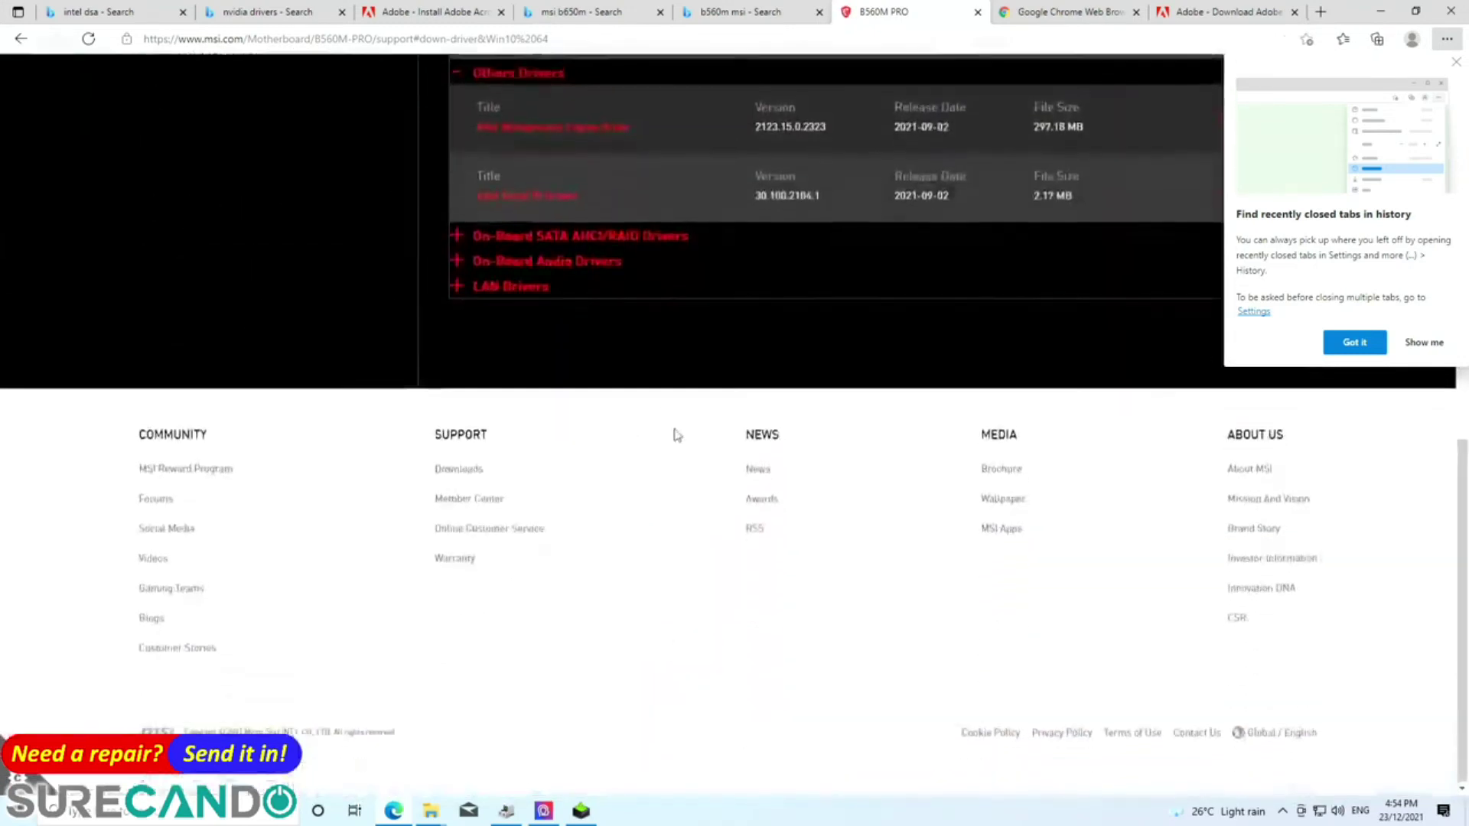
scroll(674, 435, "up", 5)
left_click(1233, 460)
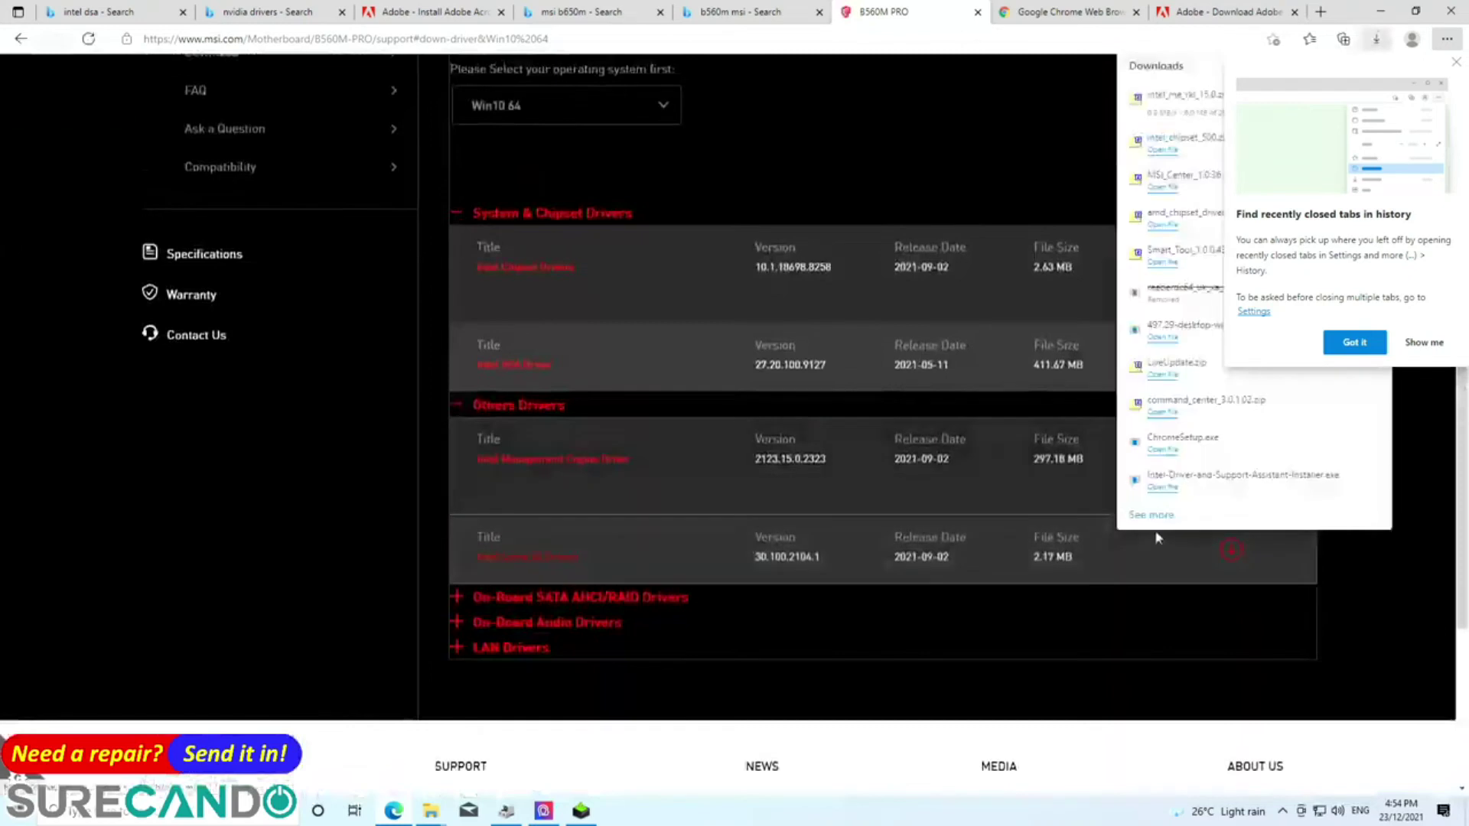
left_click(1231, 549)
- Download the Intel Rapid Storage Technology Driver and the Realtek HD Universal Driver from the SATA and audio sections
left_click(630, 638)
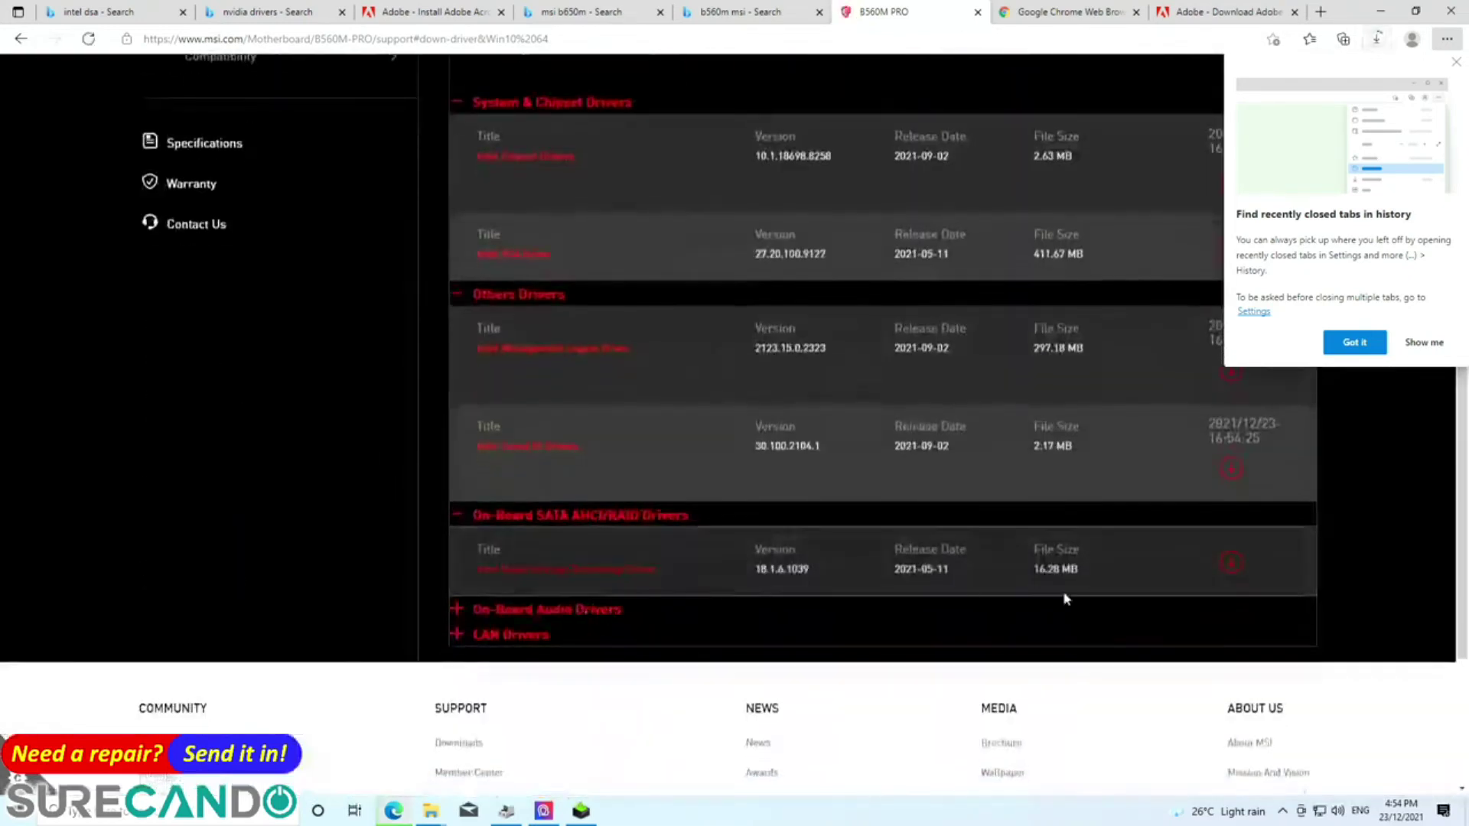
left_click(1215, 570)
scroll(557, 584, "down", 2)
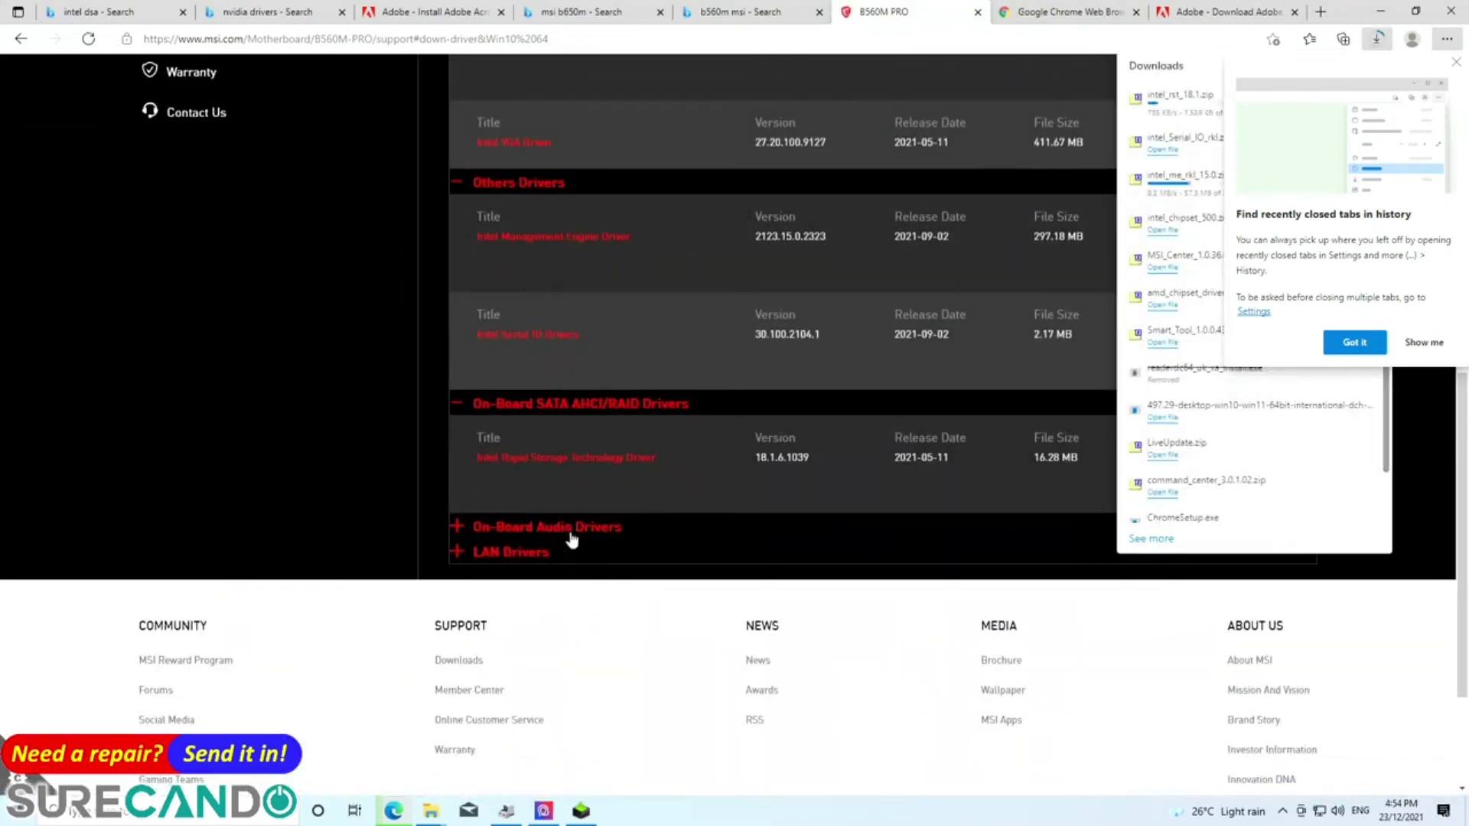
left_click(571, 528)
left_click(1232, 576)
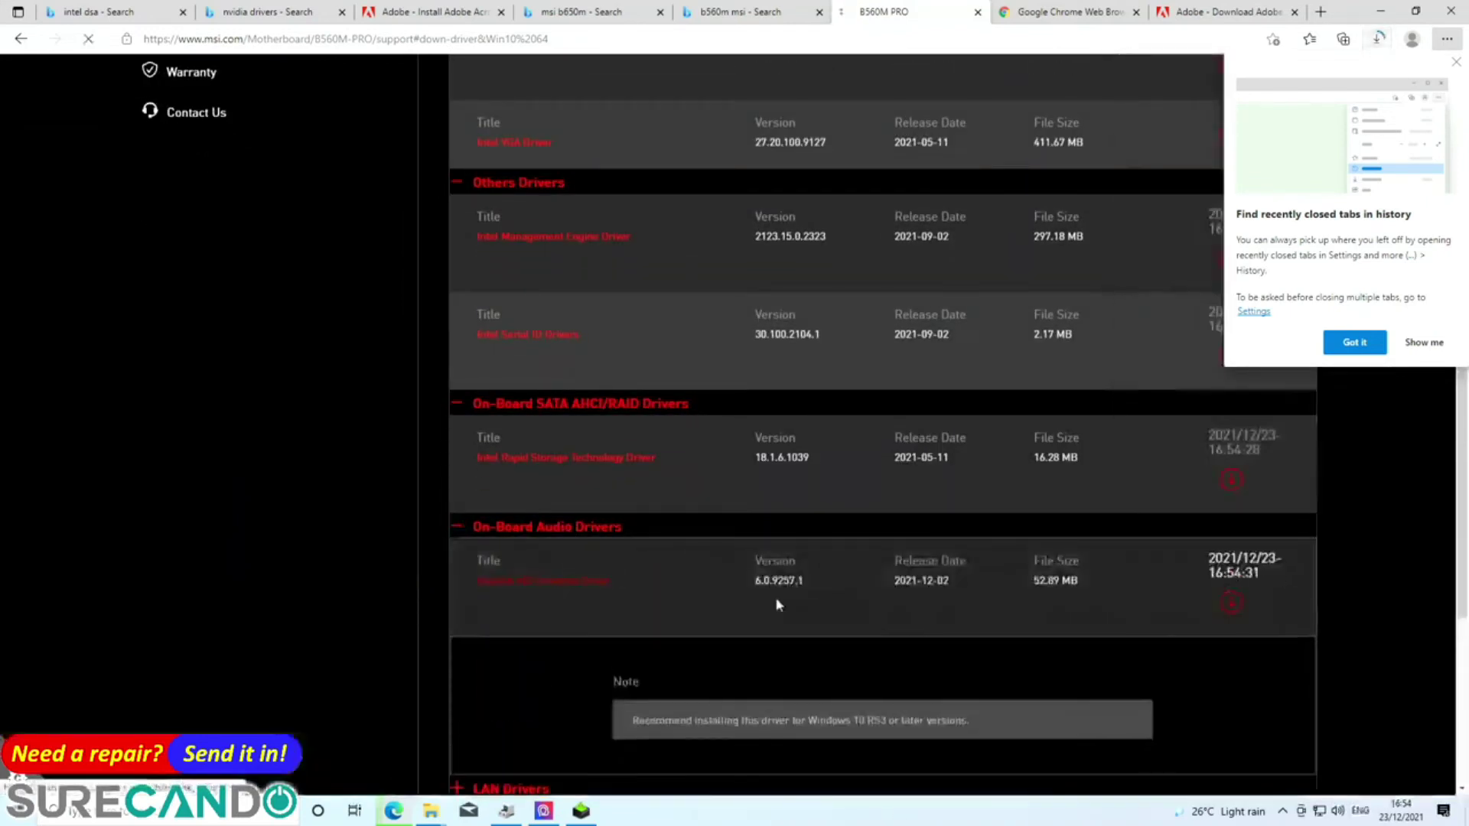
- Go to the board's BIOS downloads, download version 7D20v13, and read its description
scroll(758, 648, "down", 4)
scroll(543, 498, "up", 10)
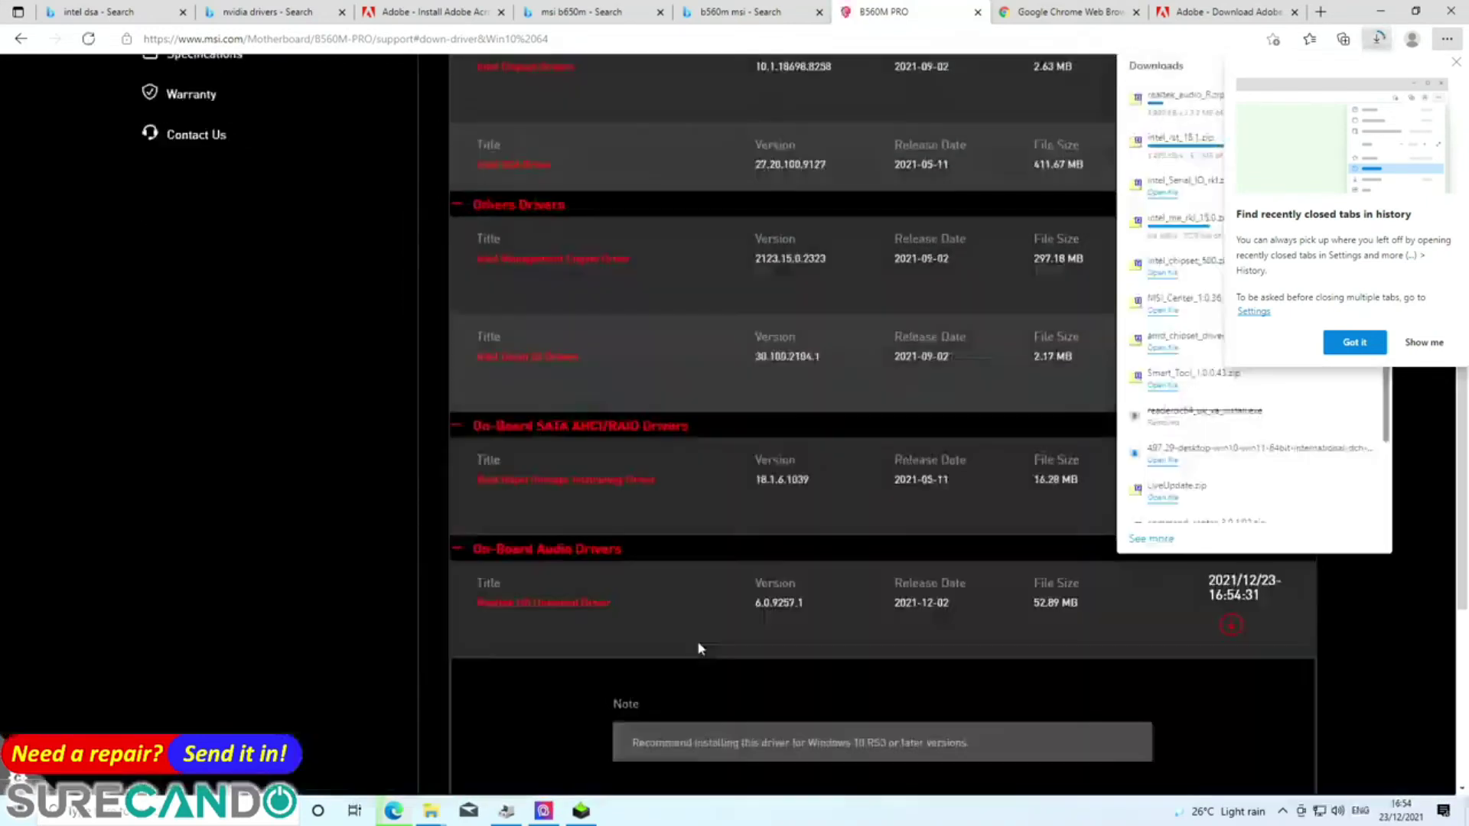
left_click(528, 511)
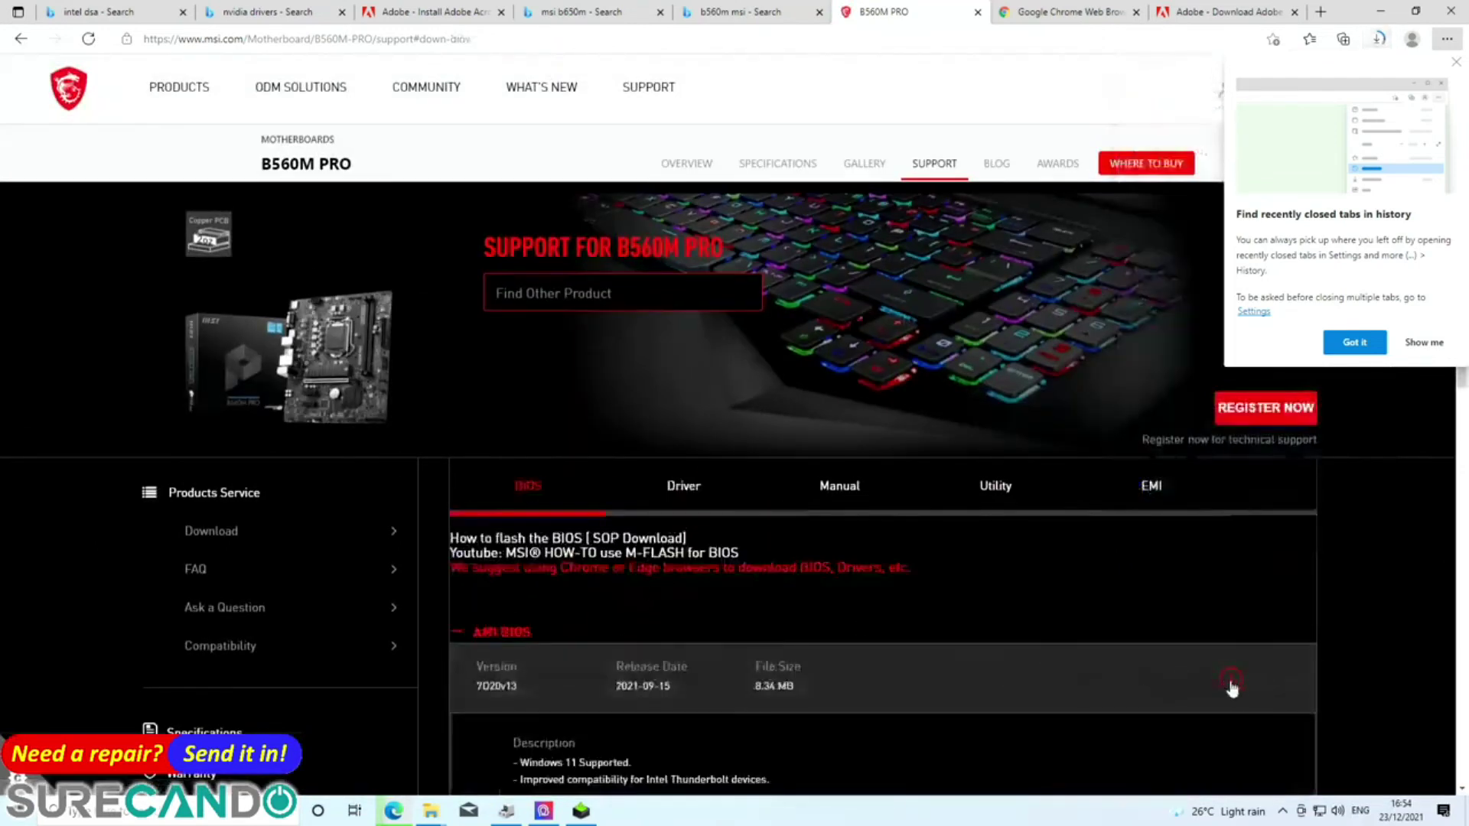
left_click(1231, 681)
scroll(665, 558, "down", 4)
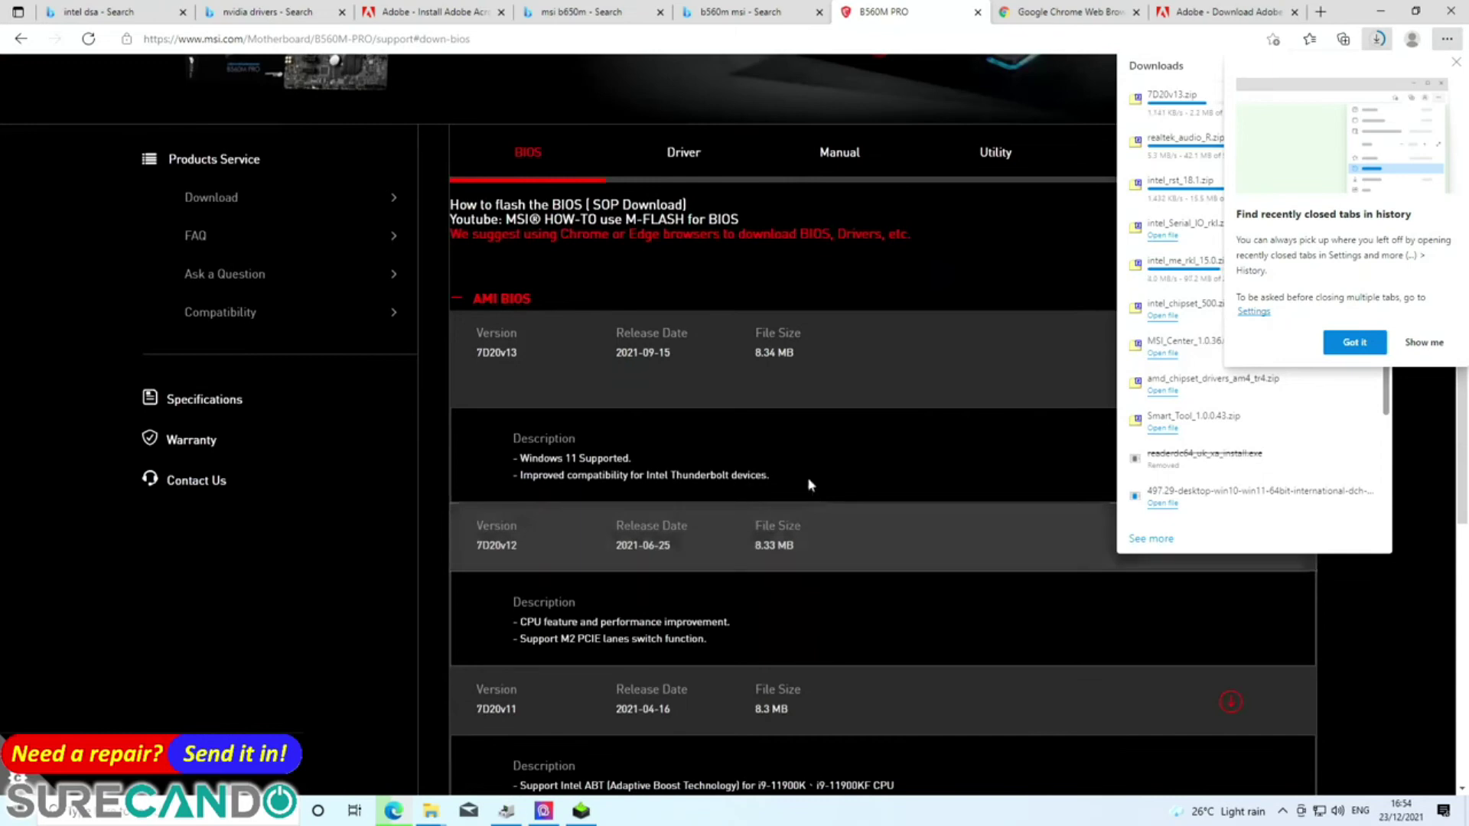
triple_click(568, 459)
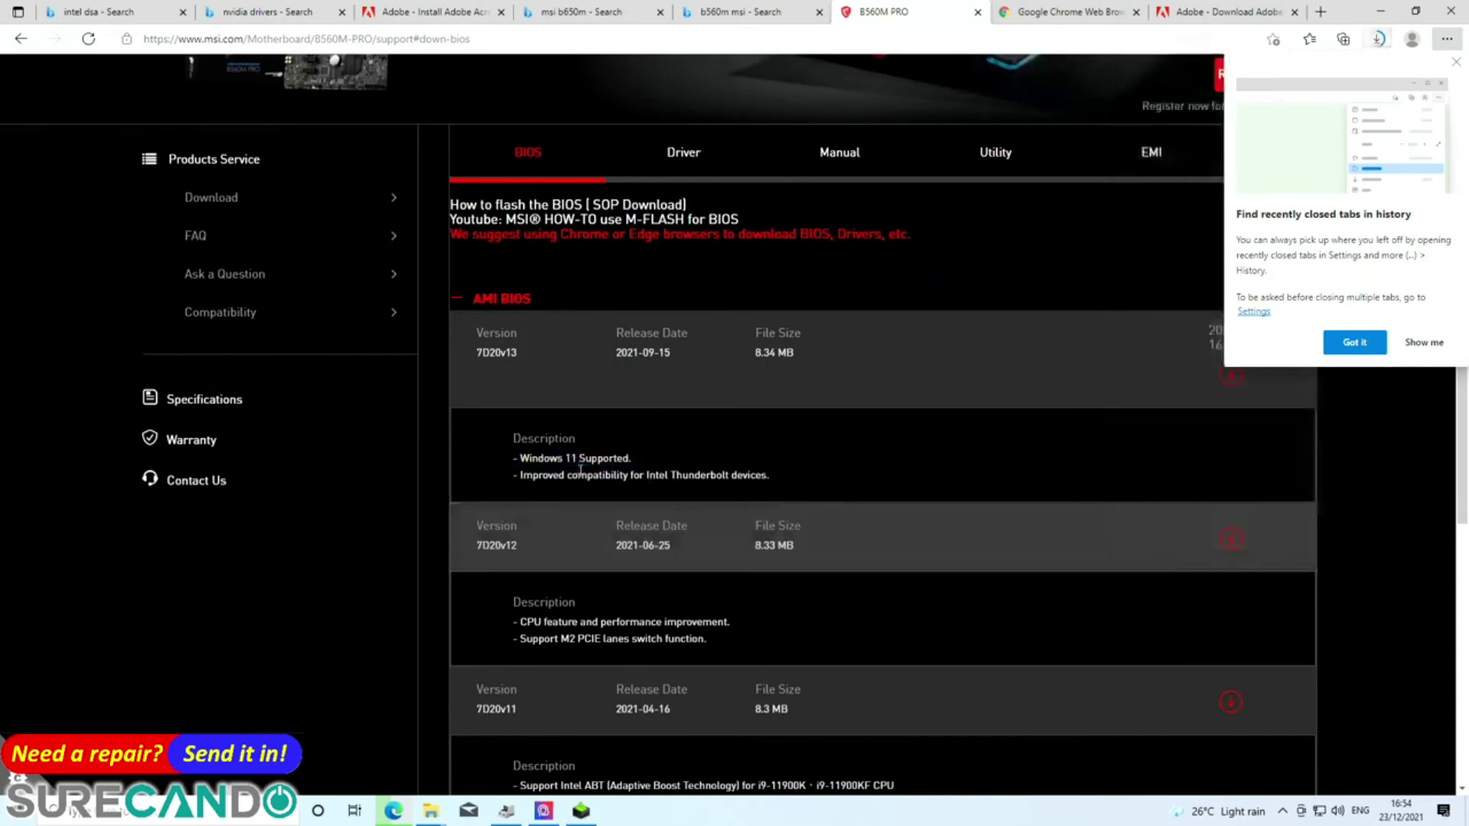
triple_click(643, 475)
left_click(788, 443)
- Dismiss Edge's recently closed tabs tip, open the Downloads folder from the browser's downloads list, and select realtek_audio_R
left_click(1356, 354)
left_click(1378, 39)
left_click(1300, 65)
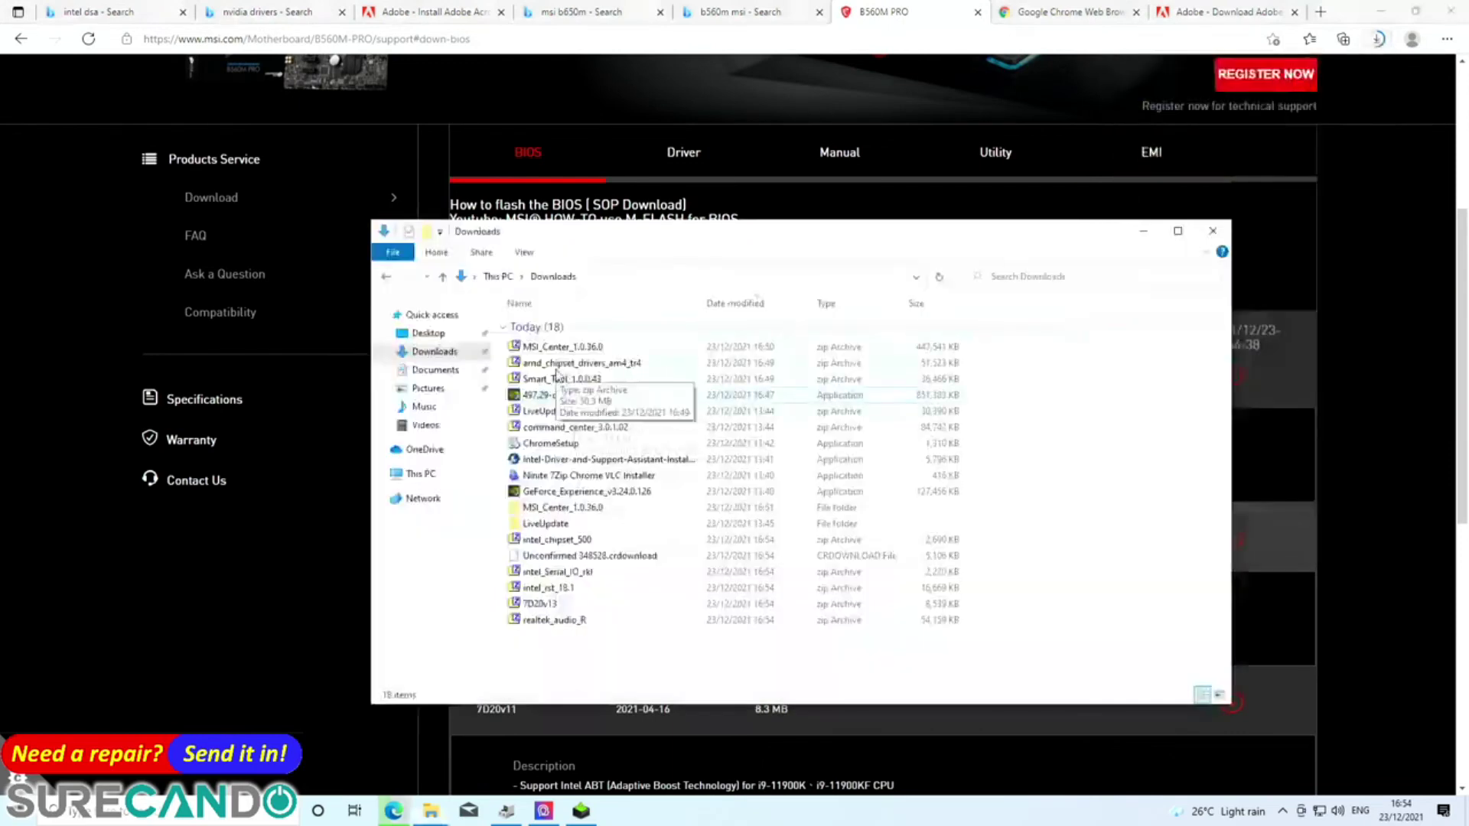
left_click(574, 621)
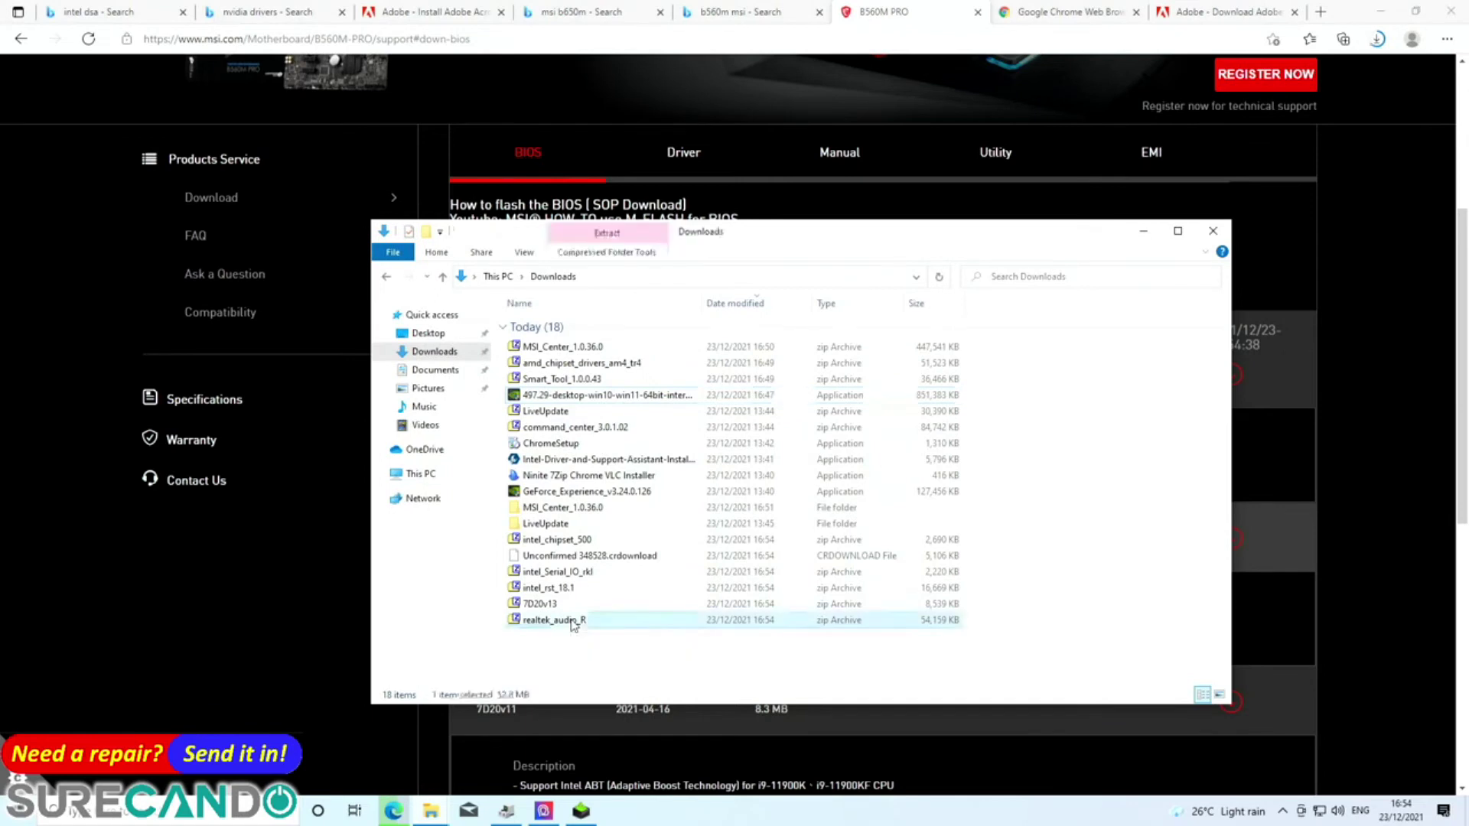
- Extract the intel_chipset_500, intel_Serial_IO_rkl, intel_rst_18.1, 7D20v13 and realtek_audio_R archives into their own folders with 7-Zip
right_click(541, 542)
mouse_move(641, 297)
left_click(819, 362)
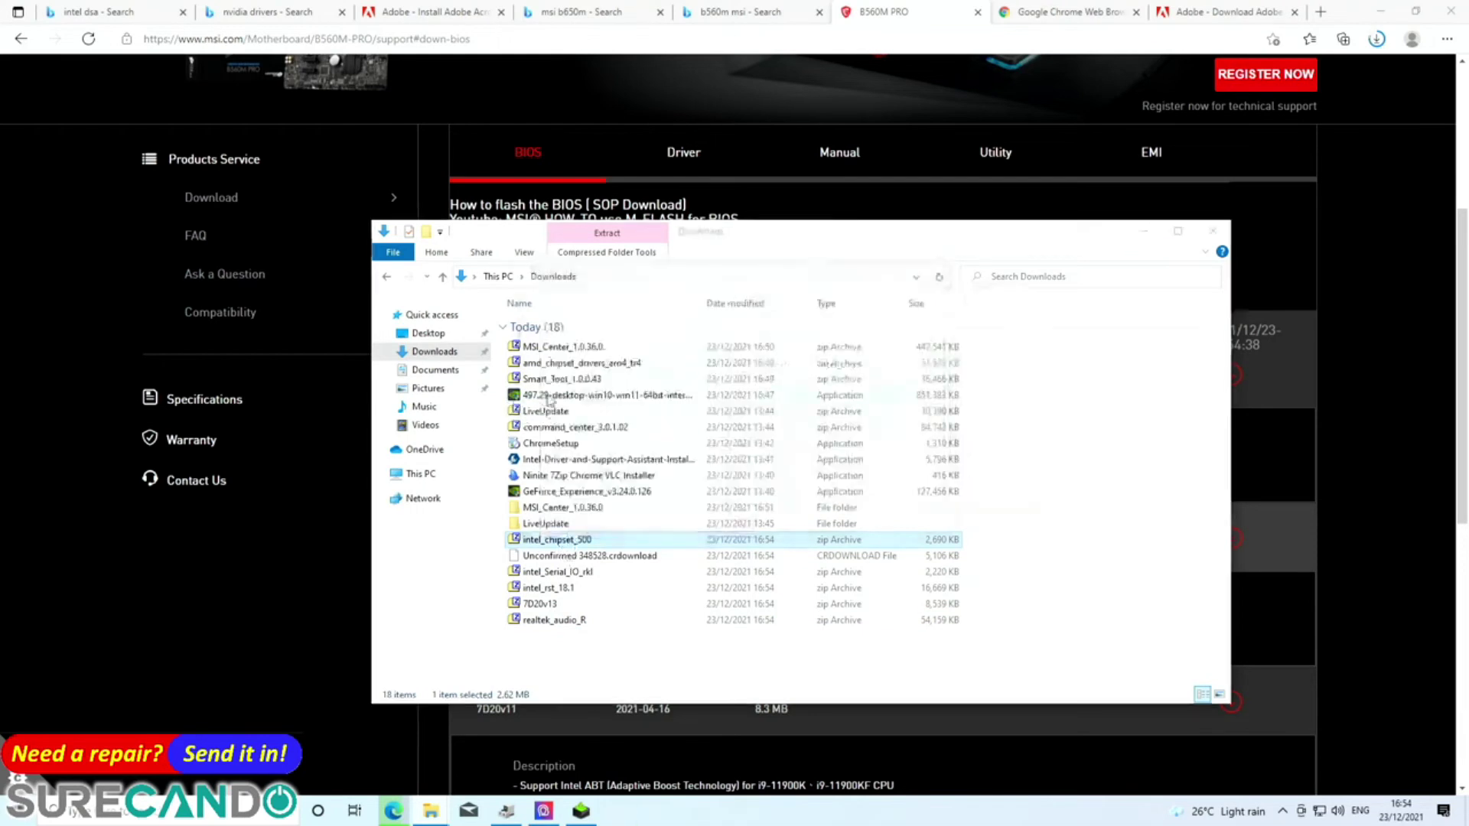
left_click(554, 574)
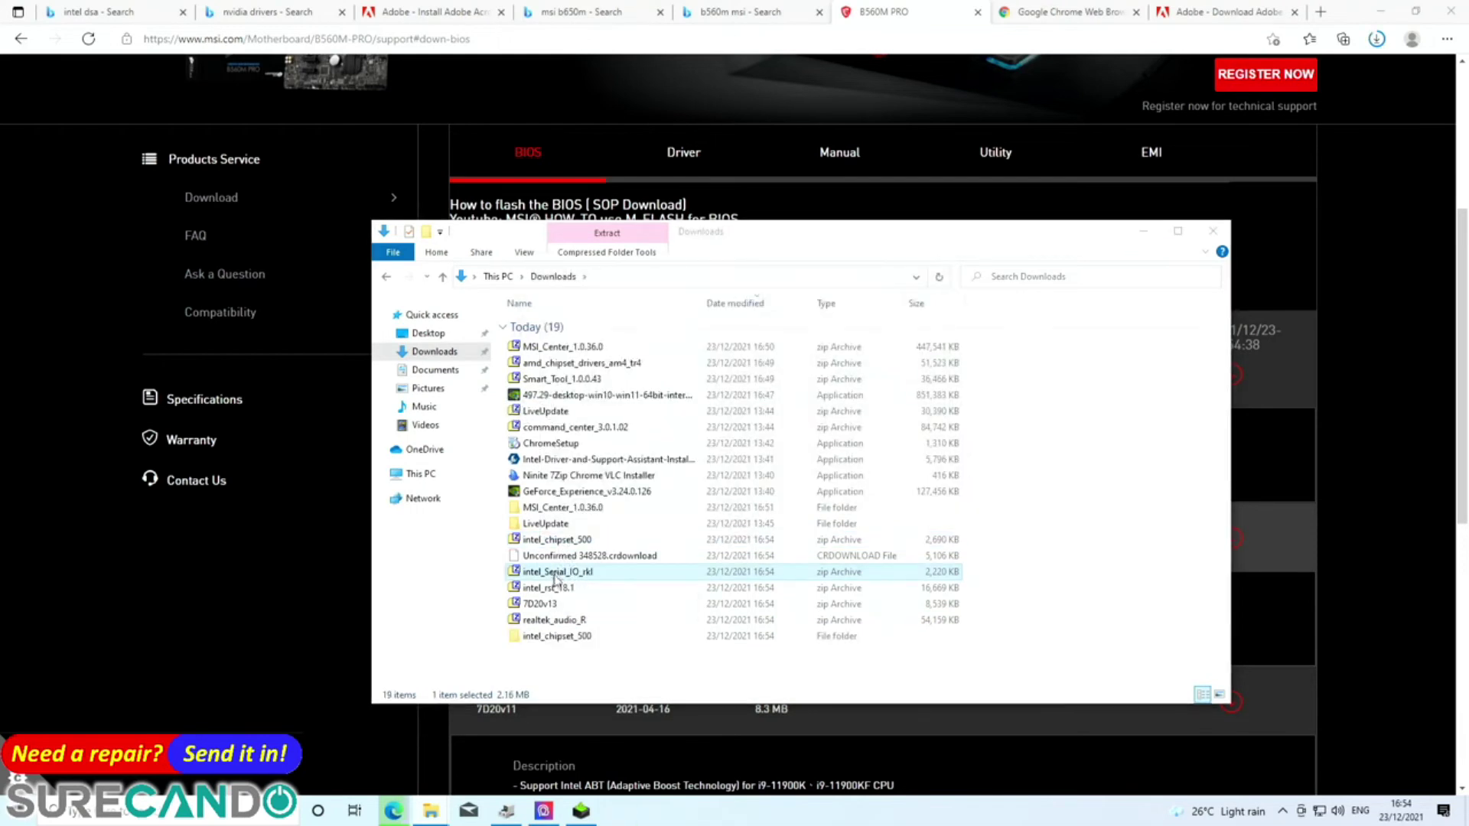
left_click(564, 621, "shift")
right_click(566, 622)
mouse_move(728, 418)
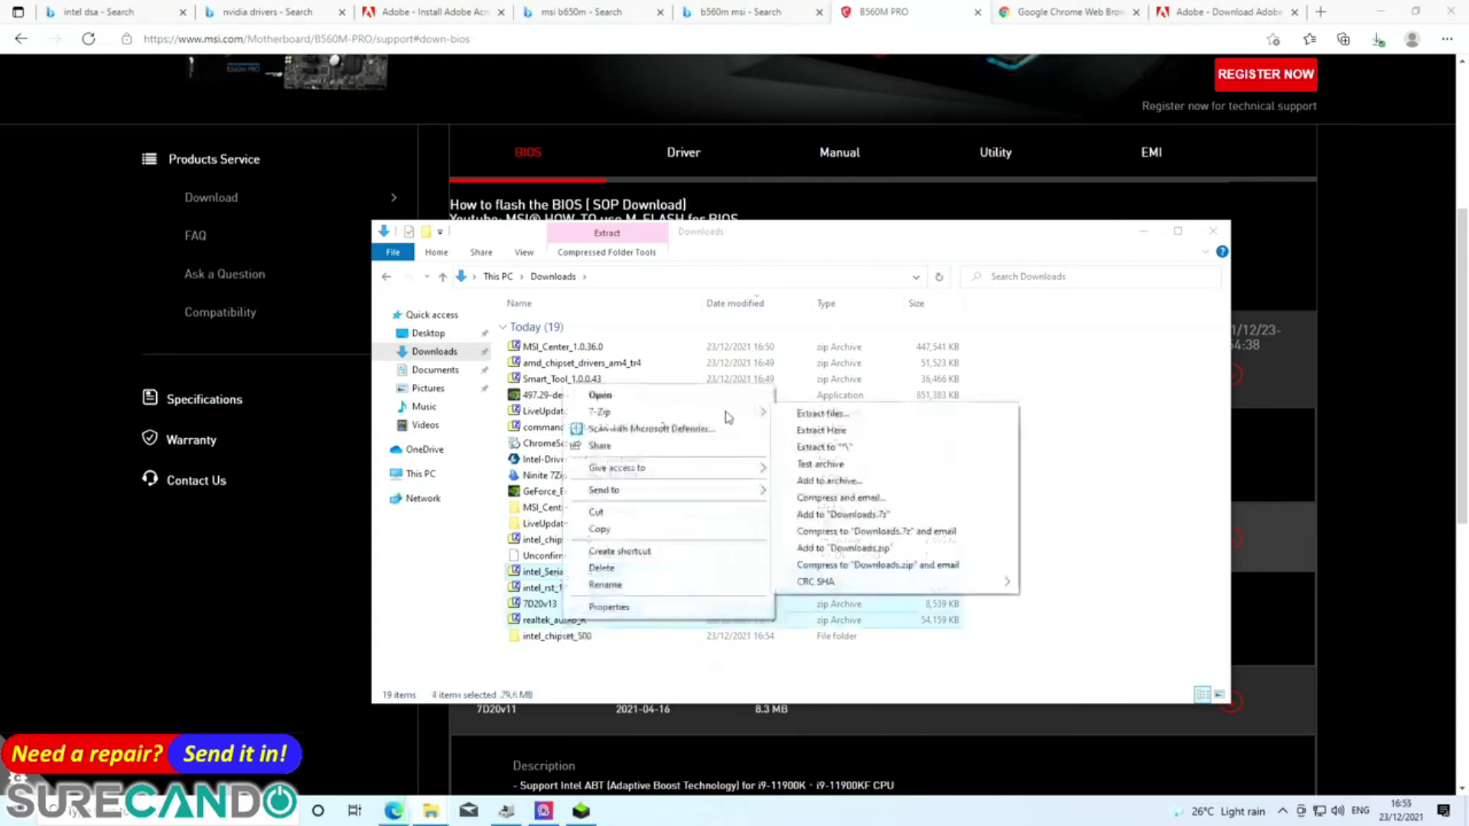
left_click(816, 449)
- Extract the intel_me_rkl_15.0 archive into its own folder with 7-Zip
right_click(574, 638)
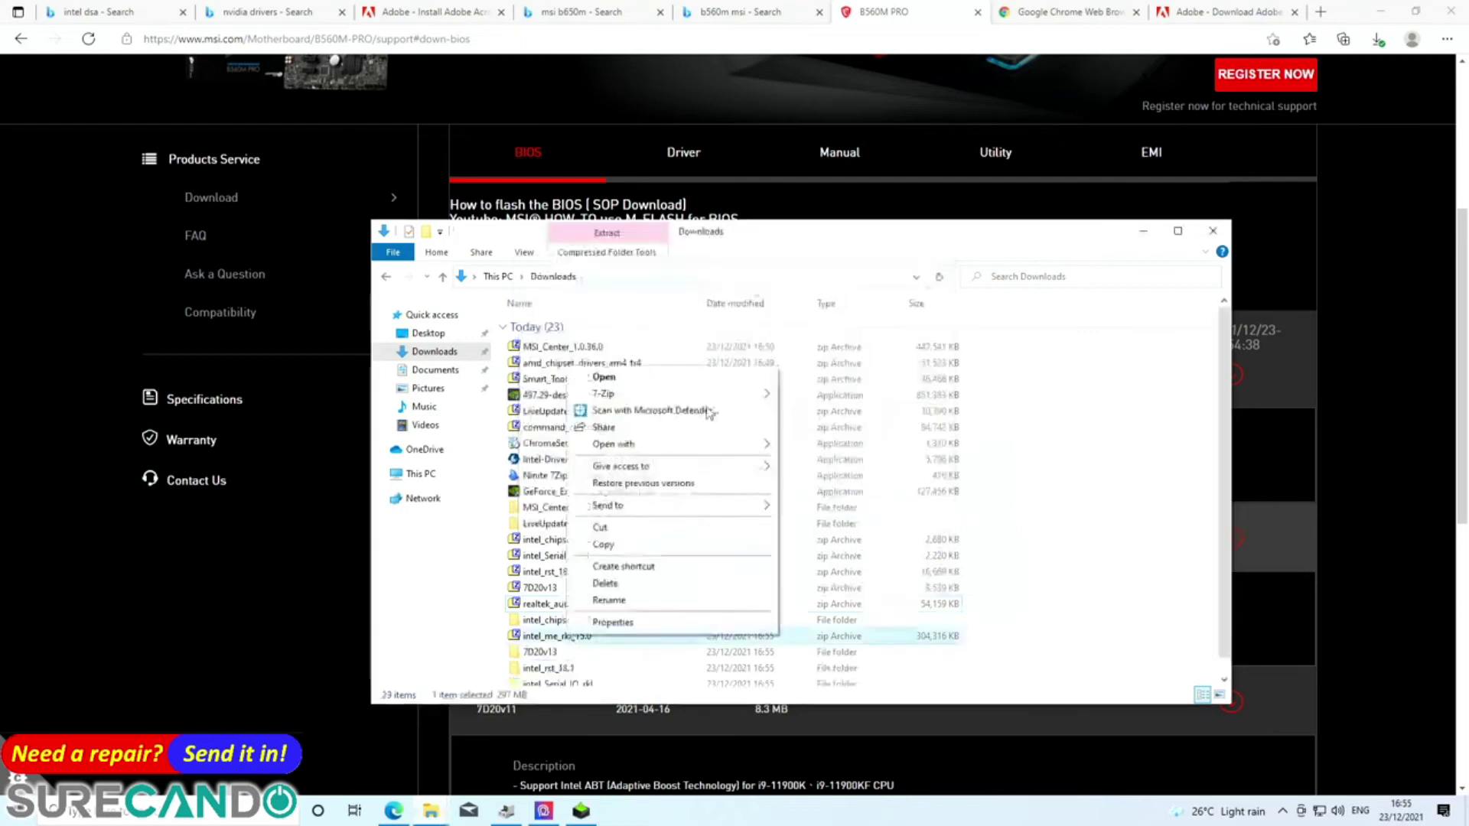
mouse_move(723, 393)
left_click(846, 462)
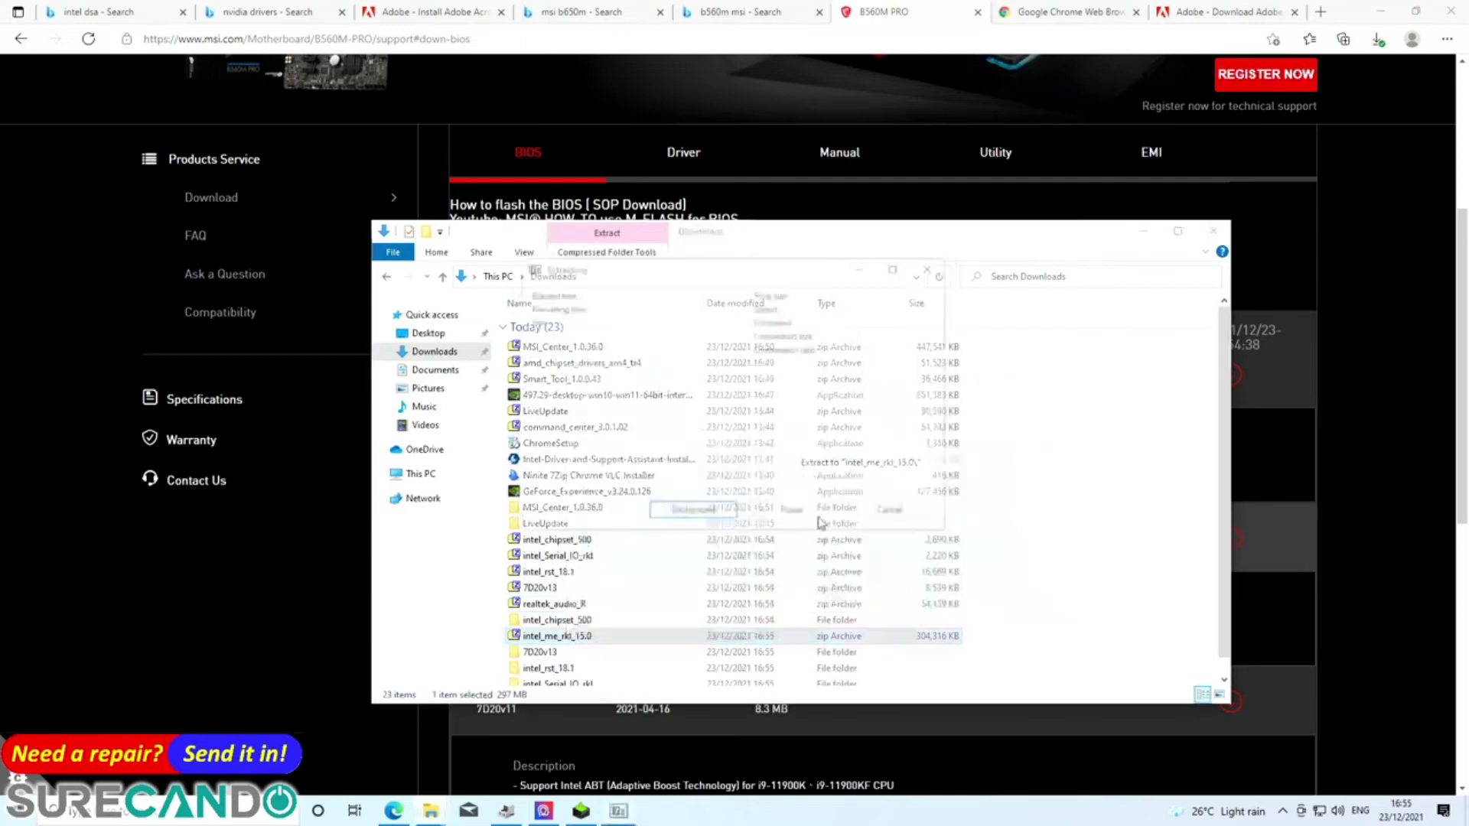
- Run SetupChipset from the intel_chipset_500 folder, allow it to make changes, and start installing the Intel Chipset Device Software
double_click(535, 620)
double_click(583, 327)
double_click(580, 329)
left_click(653, 508)
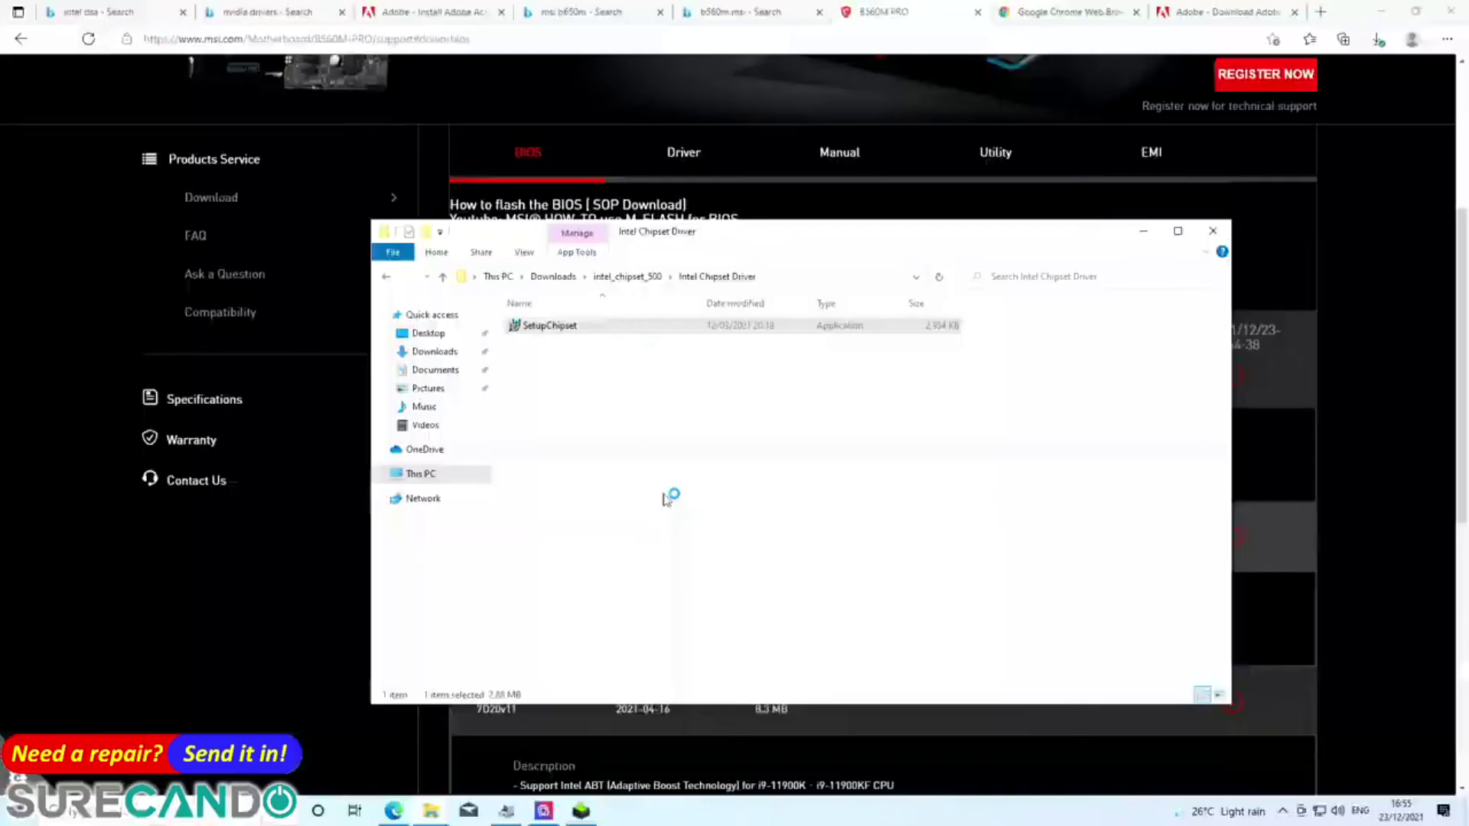
left_click(559, 277)
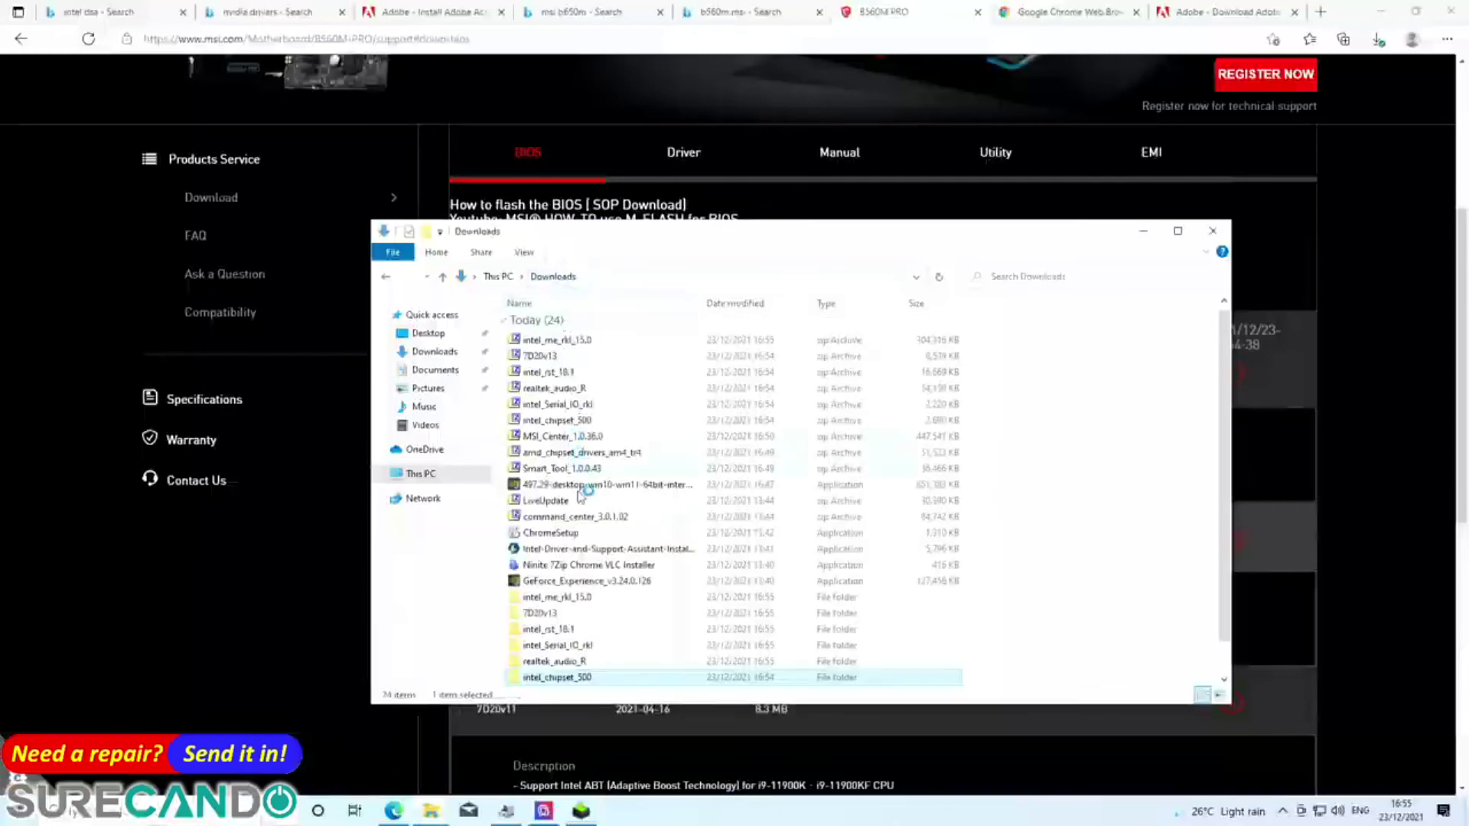
left_click(810, 528)
left_click(808, 532)
left_click(808, 528)
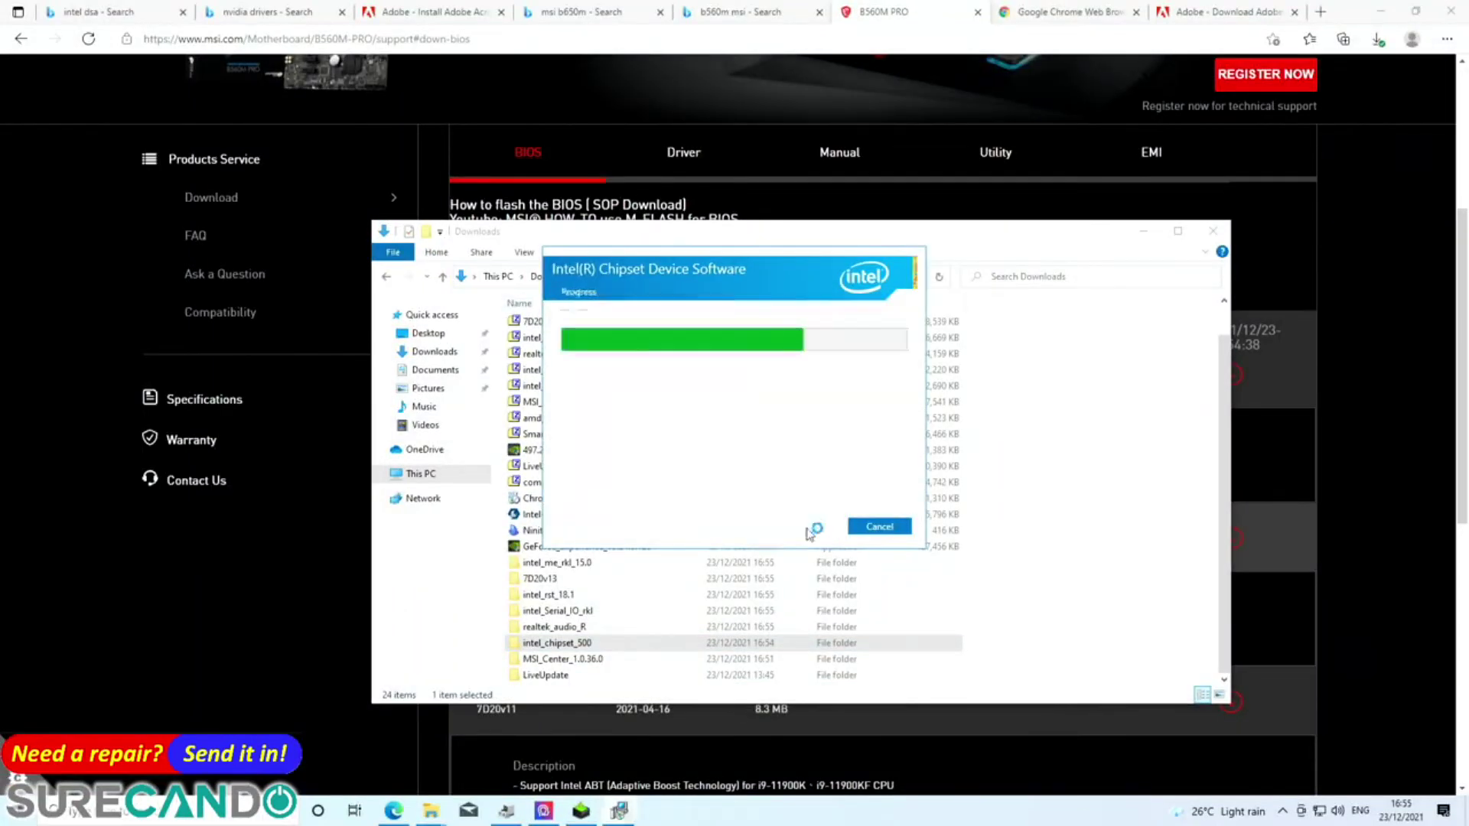
- Step through the Intel Chipset Device Software setup again and close the installer
double_click(566, 611)
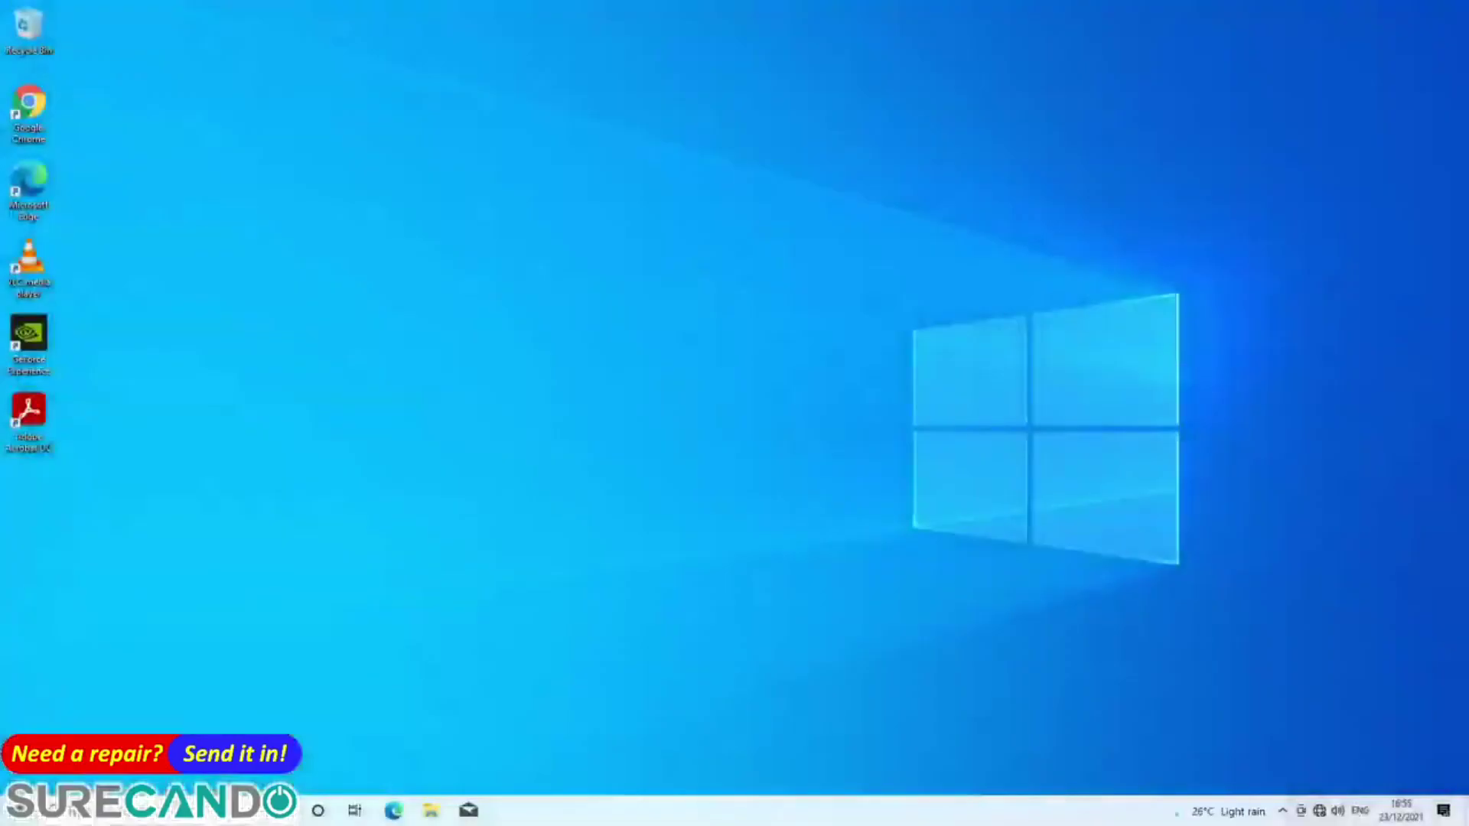
left_click(809, 528)
left_click(809, 528)
left_click(809, 528)
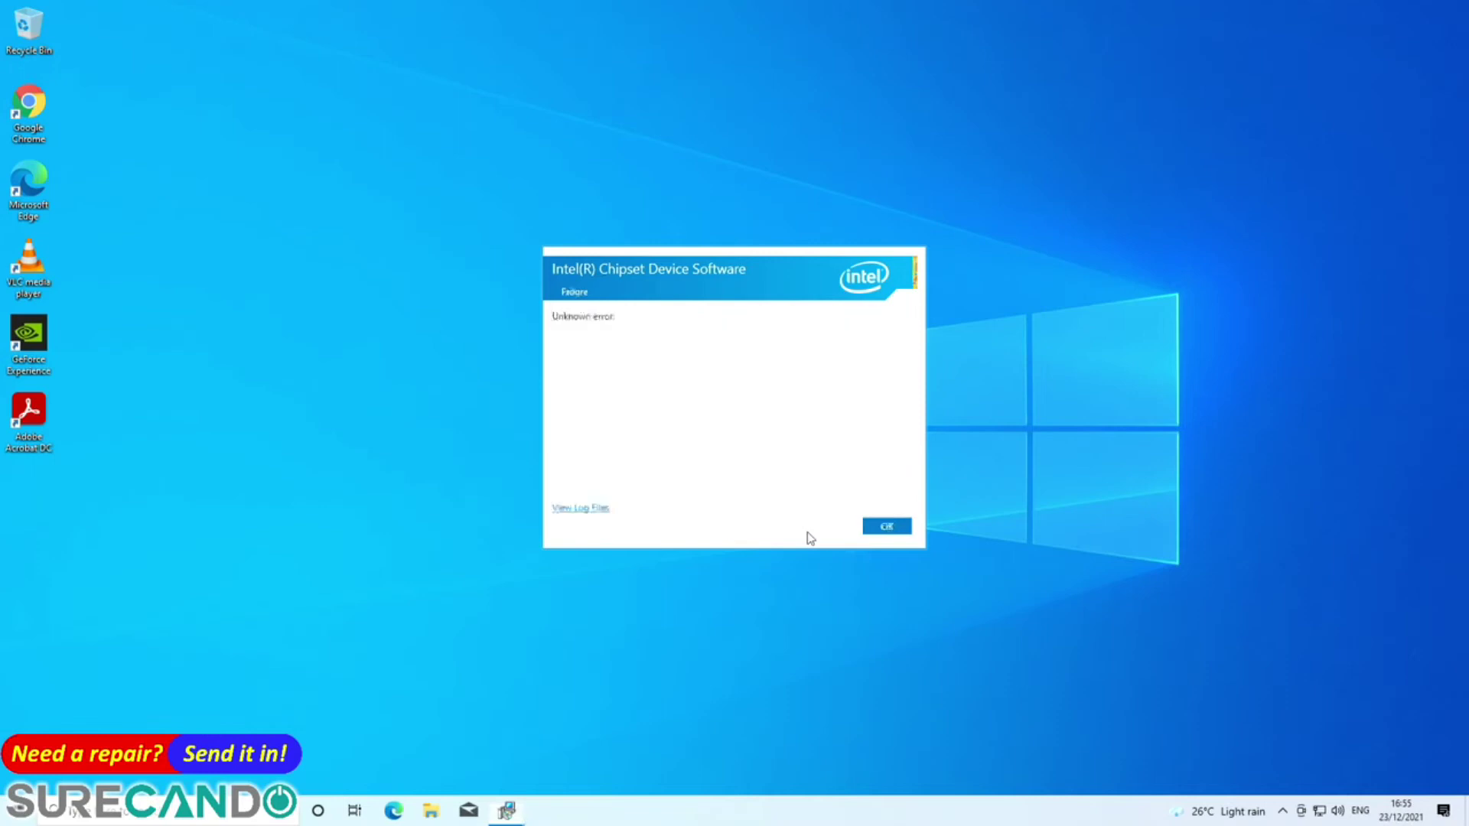
left_click(888, 528)
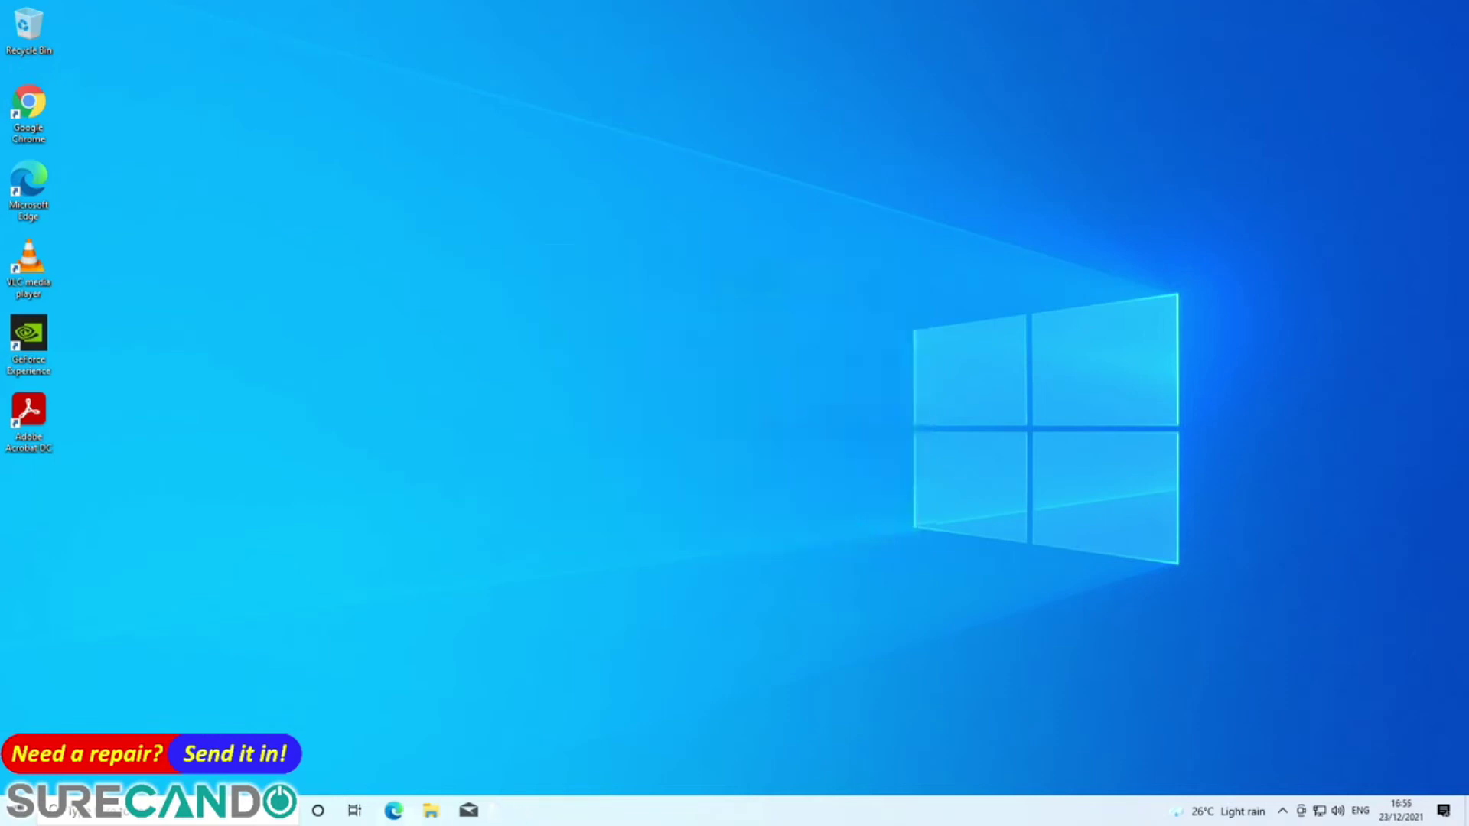
- Run SetupME from the intel_me_rkl_15.0 folder in Downloads and allow it to make changes
left_click(431, 811)
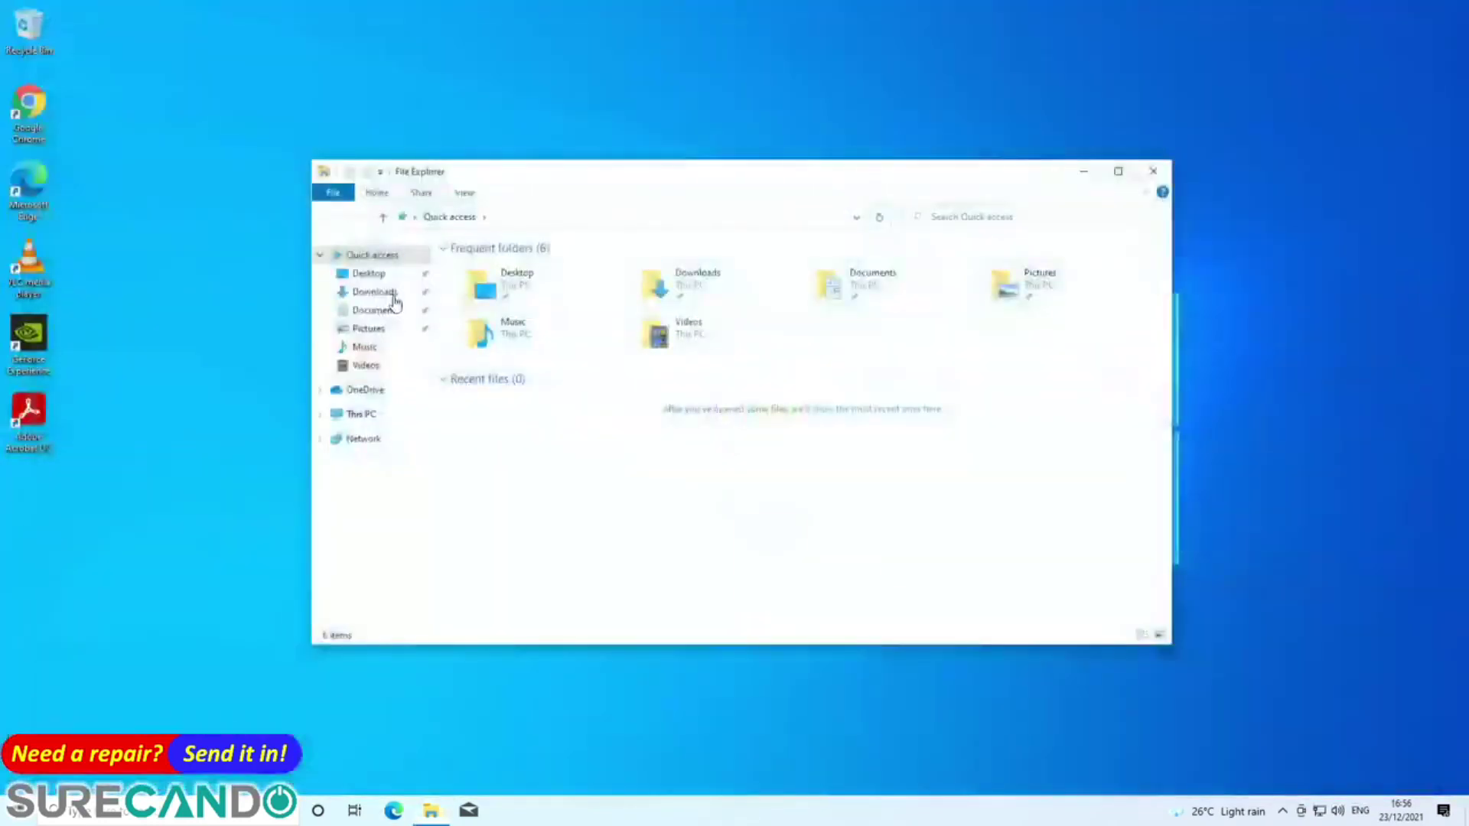
left_click(386, 295)
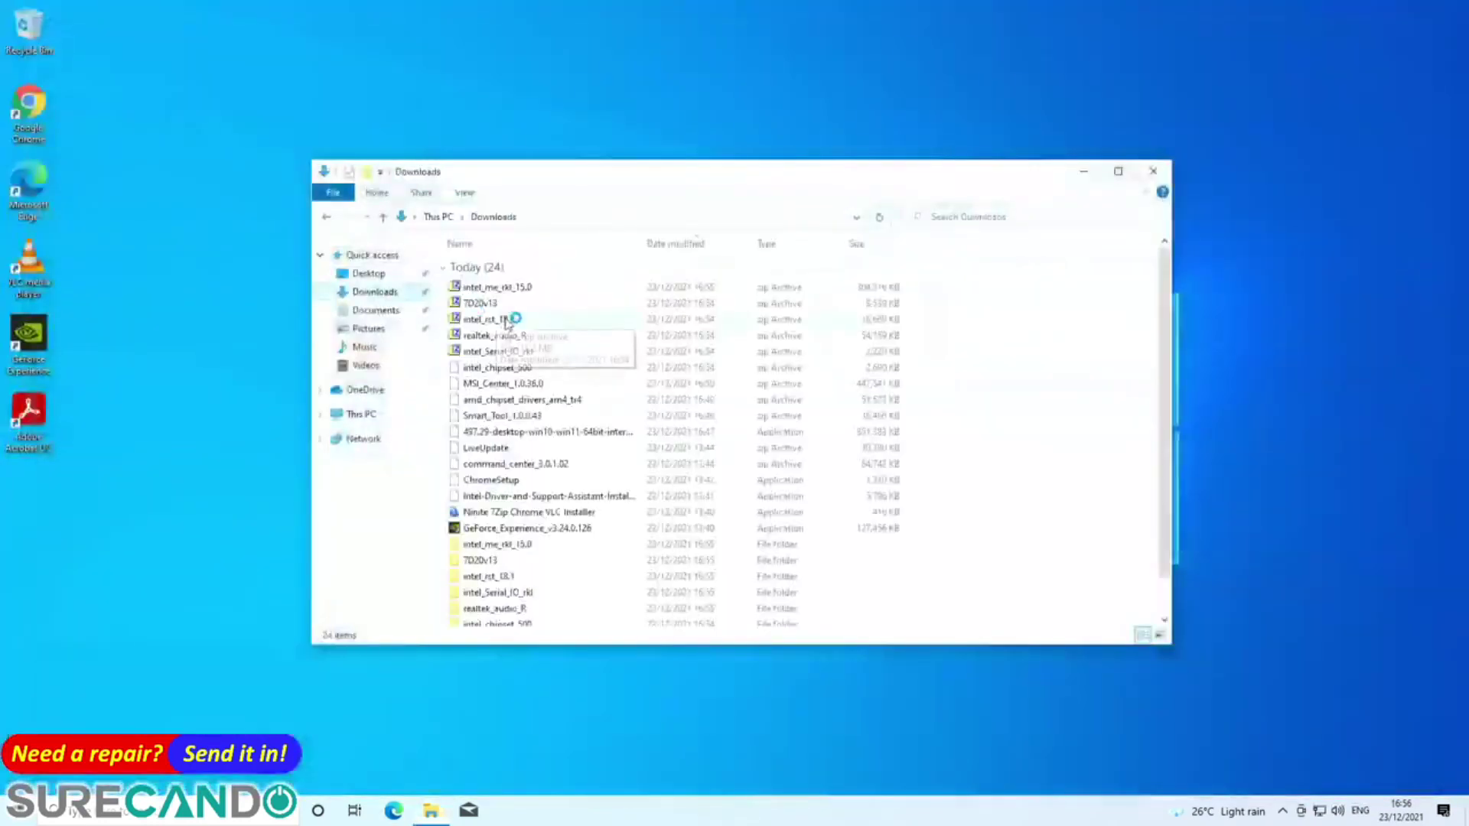
double_click(498, 545)
double_click(508, 265)
double_click(480, 298)
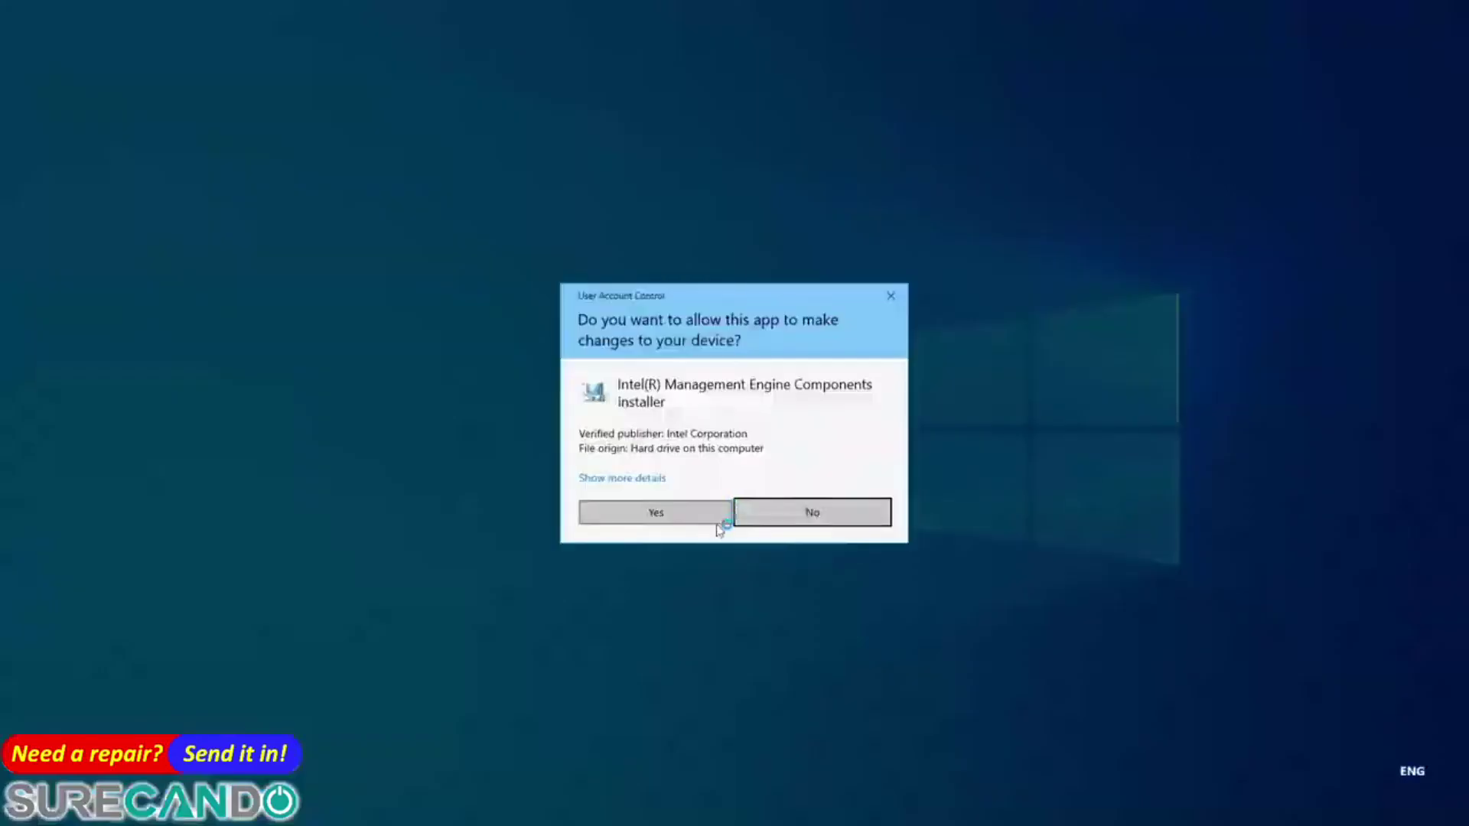
left_click(718, 523)
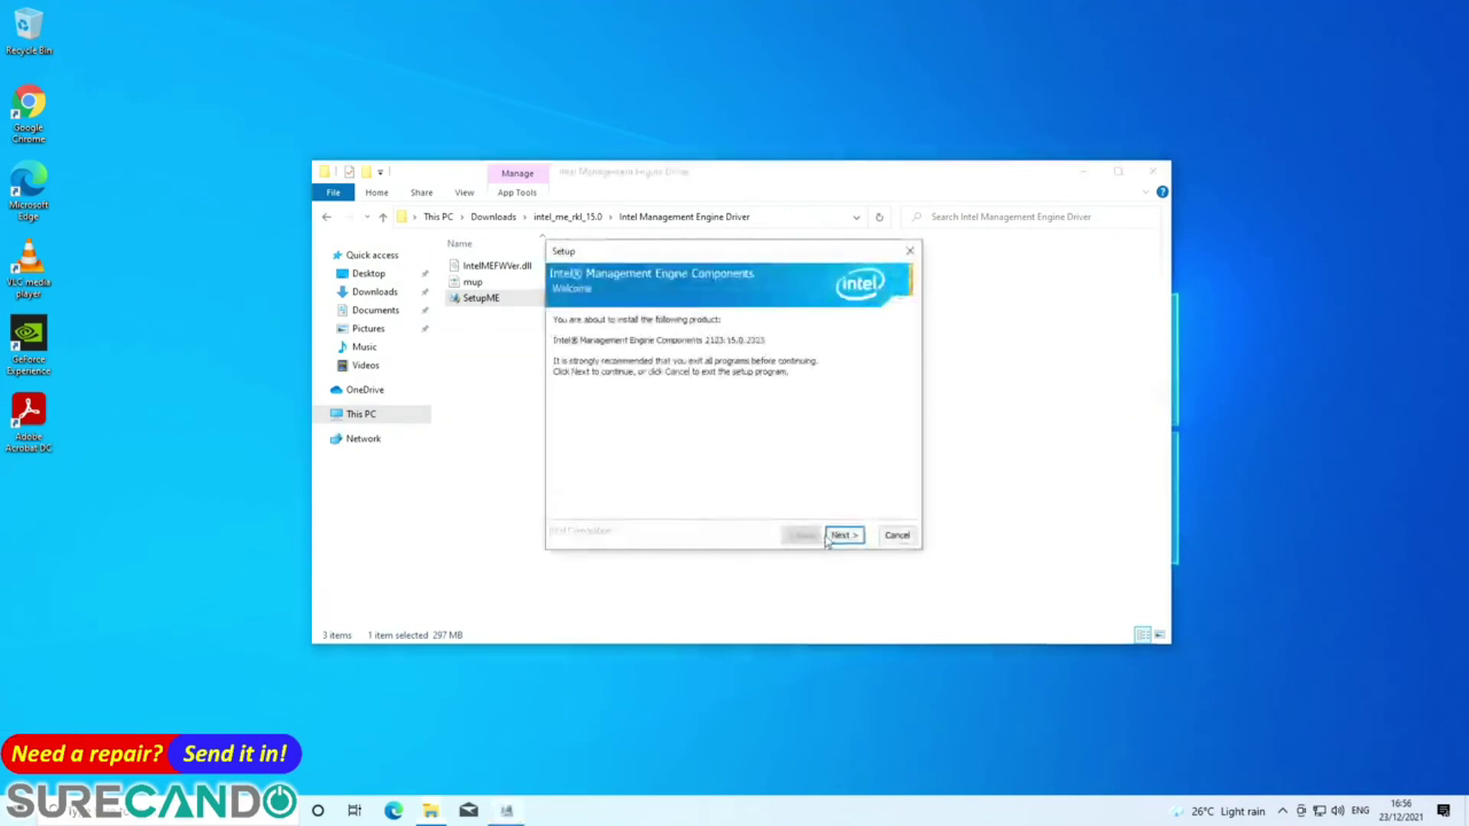
- Install the Intel Management Engine Components, accepting the license agreement, and finish the setup
left_click(832, 537)
left_click(689, 510)
left_click(843, 535)
left_click(842, 535)
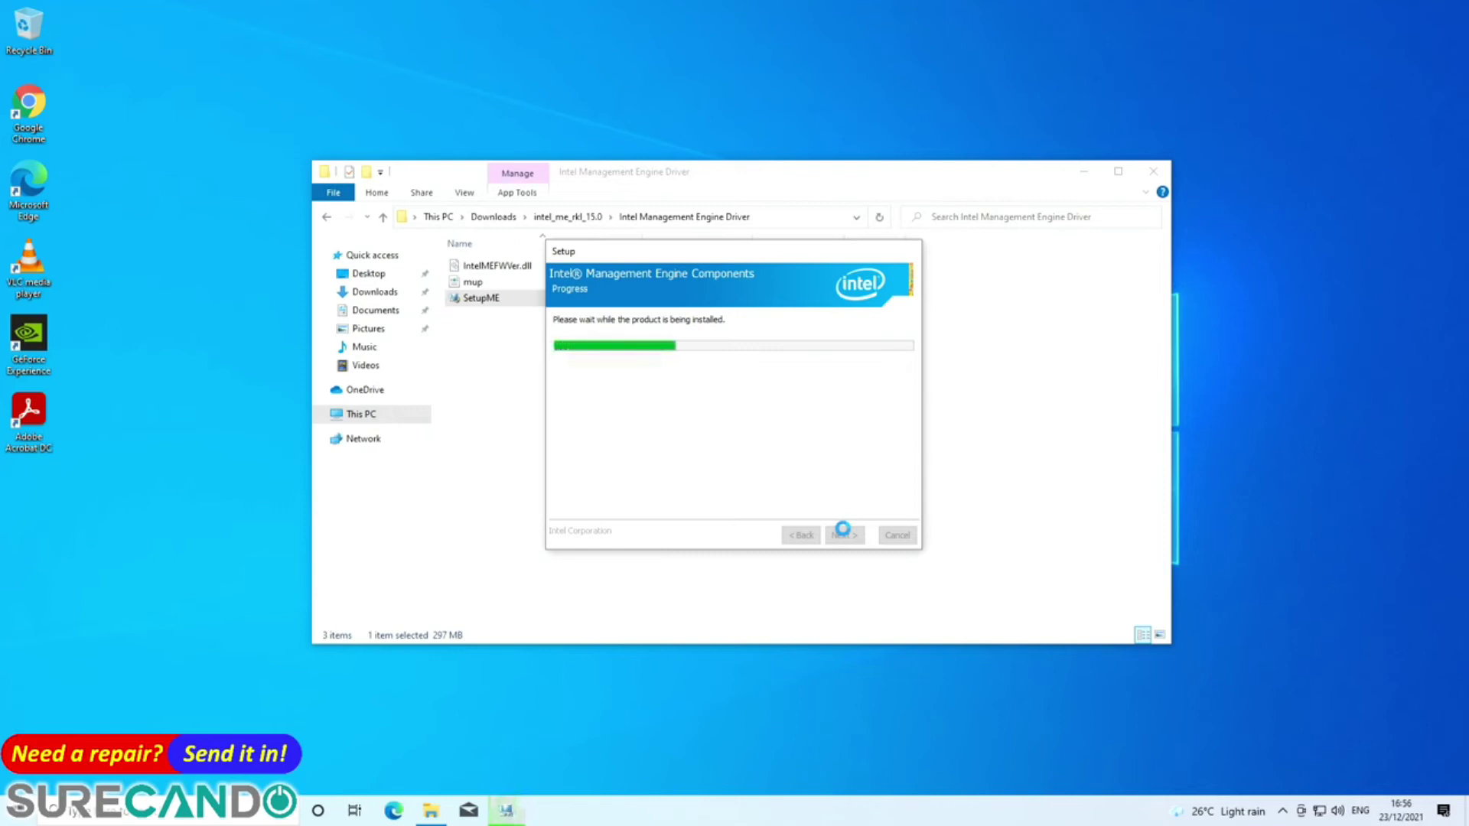
left_click(897, 536)
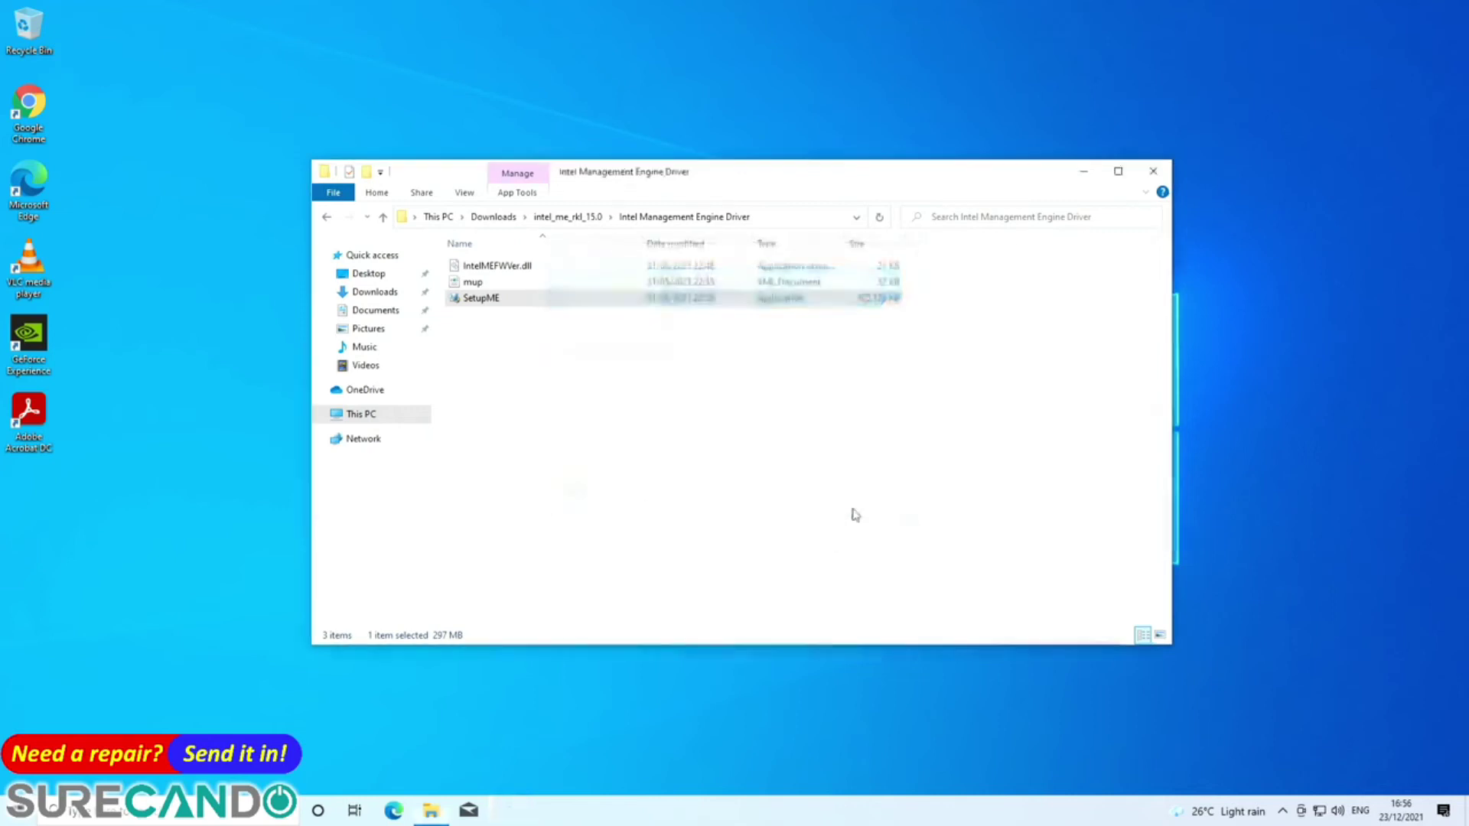
- Return to Downloads and check the contents of the extracted 7D20v13 BIOS folder
left_click(575, 218)
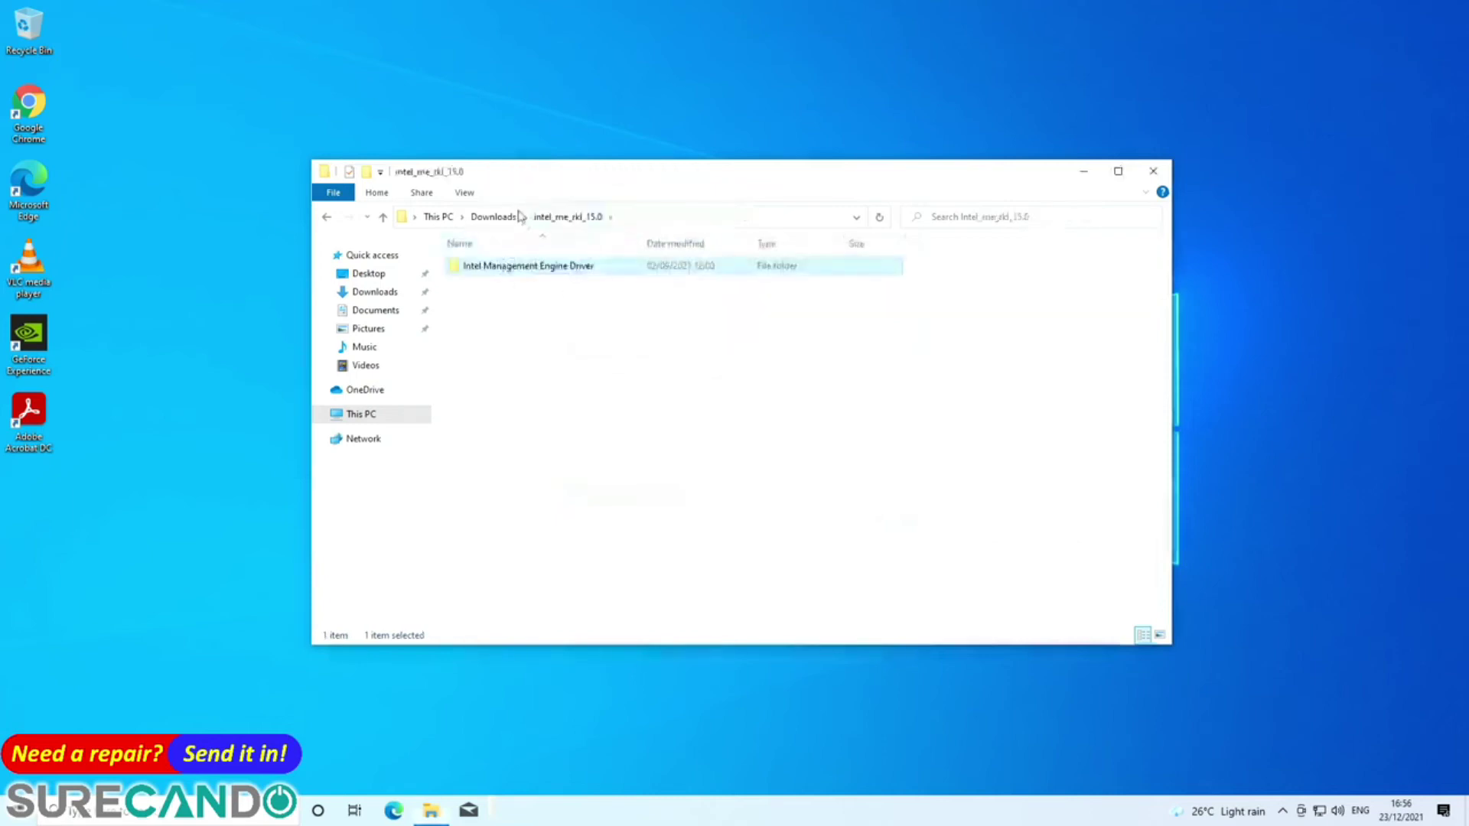
left_click(493, 217)
double_click(523, 559)
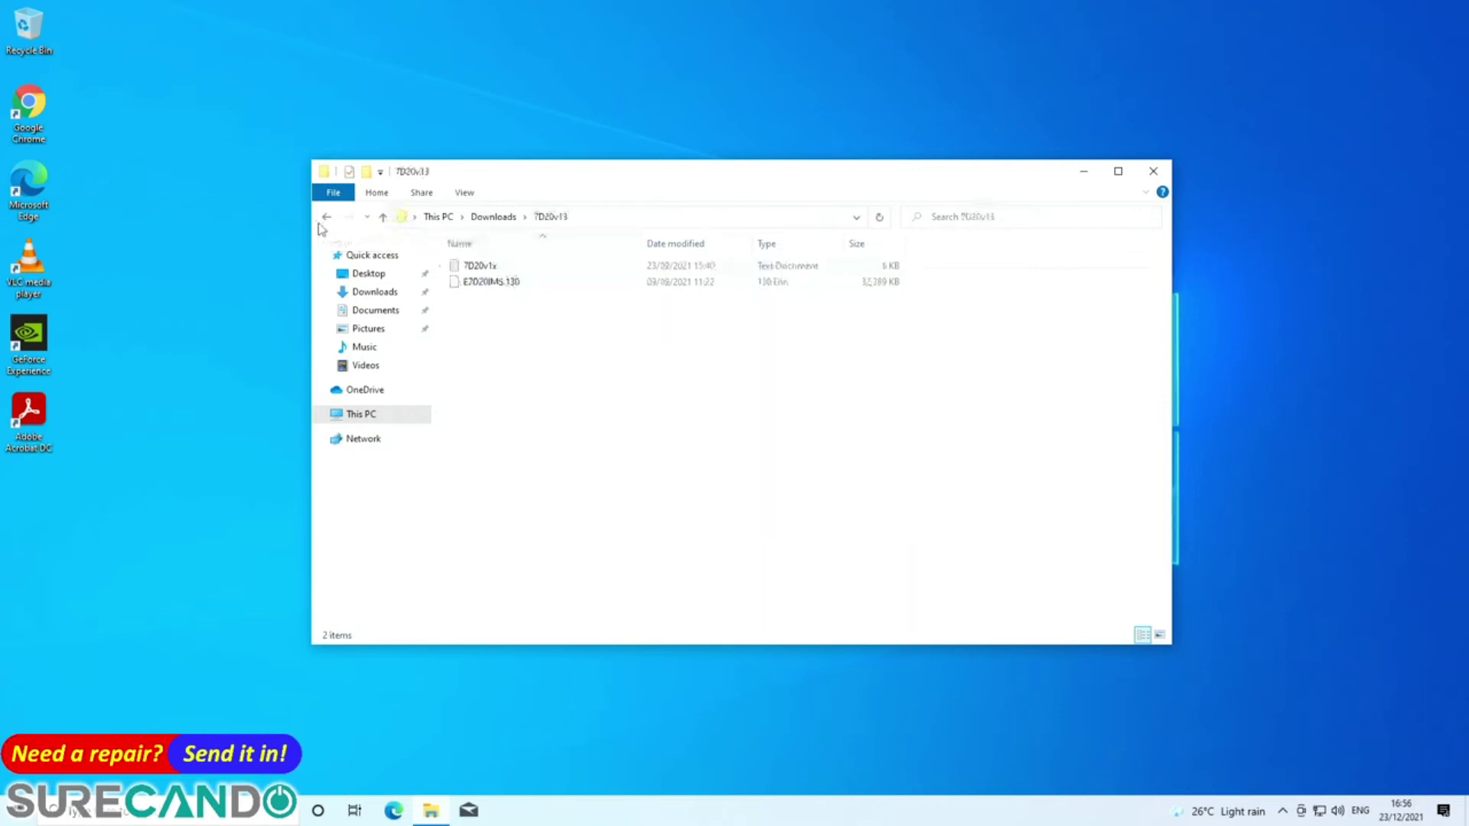
left_click(326, 216)
- Launch the Rapid Storage Technology driver setup from the intel_rst_18.1 folder, allow it to make changes, and return to Downloads
double_click(534, 578)
double_click(541, 268)
left_click(497, 300)
double_click(497, 300)
left_click(813, 511)
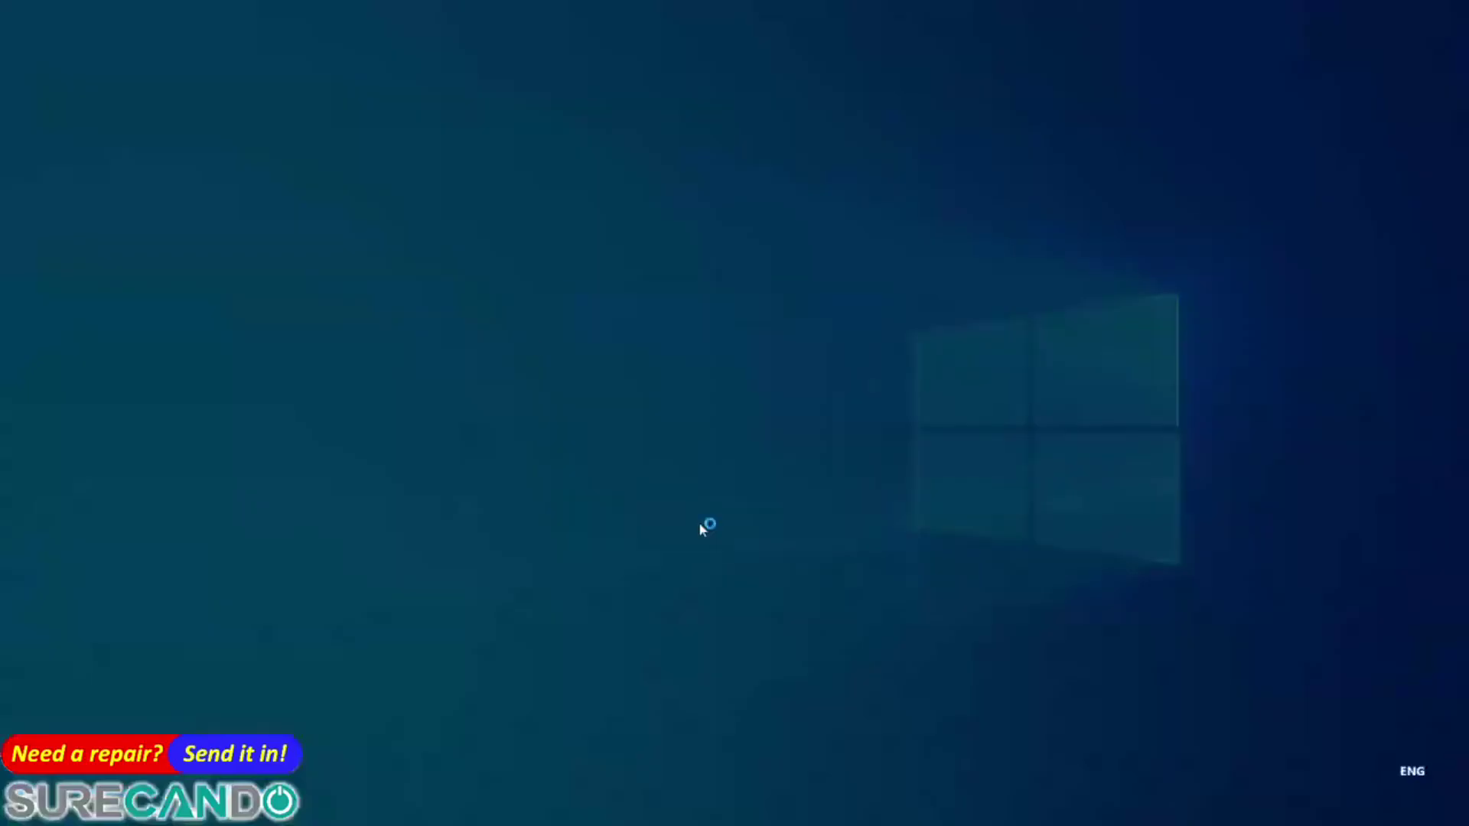
left_click(562, 218)
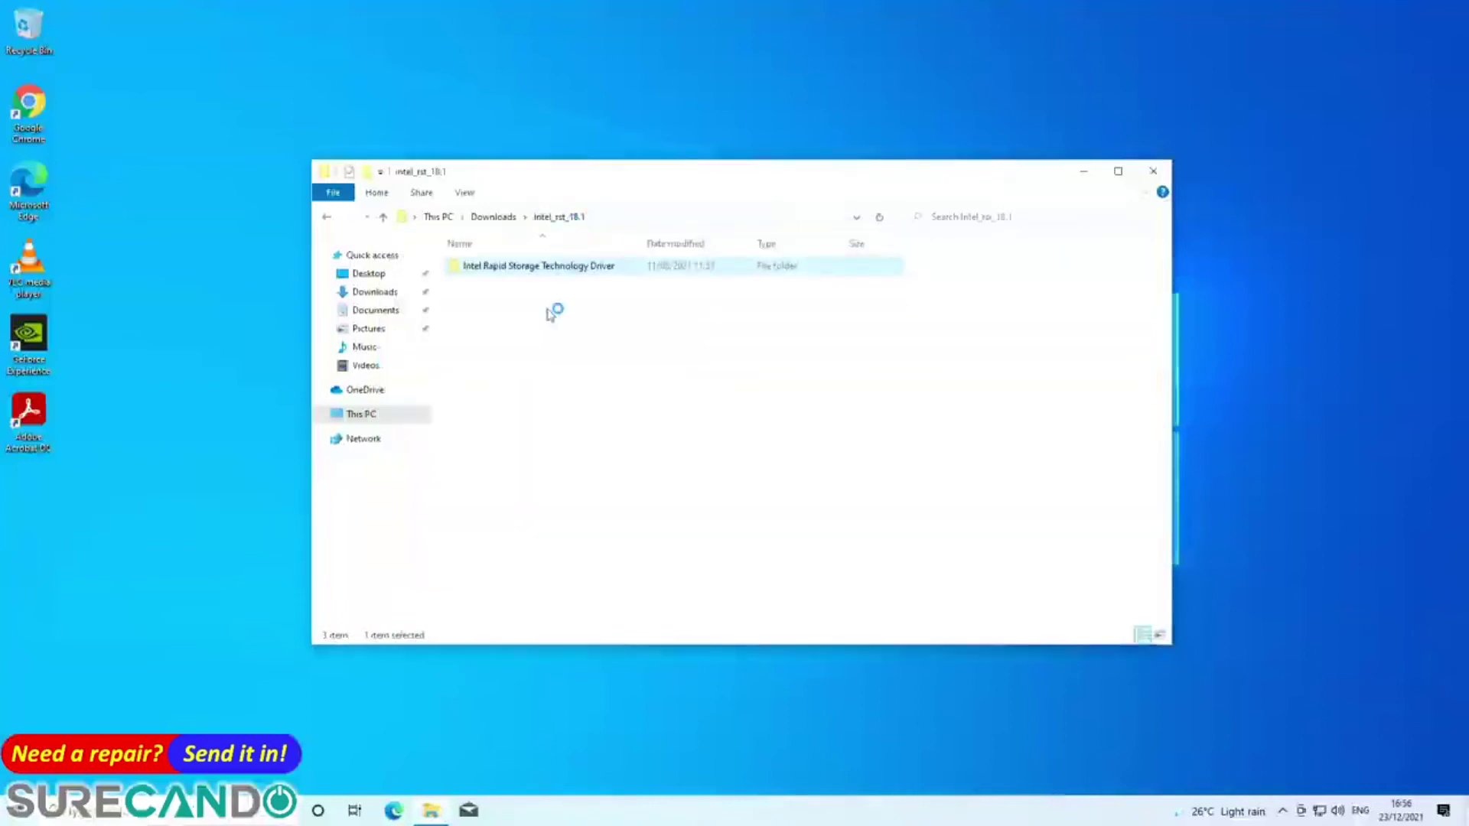
left_click(505, 218)
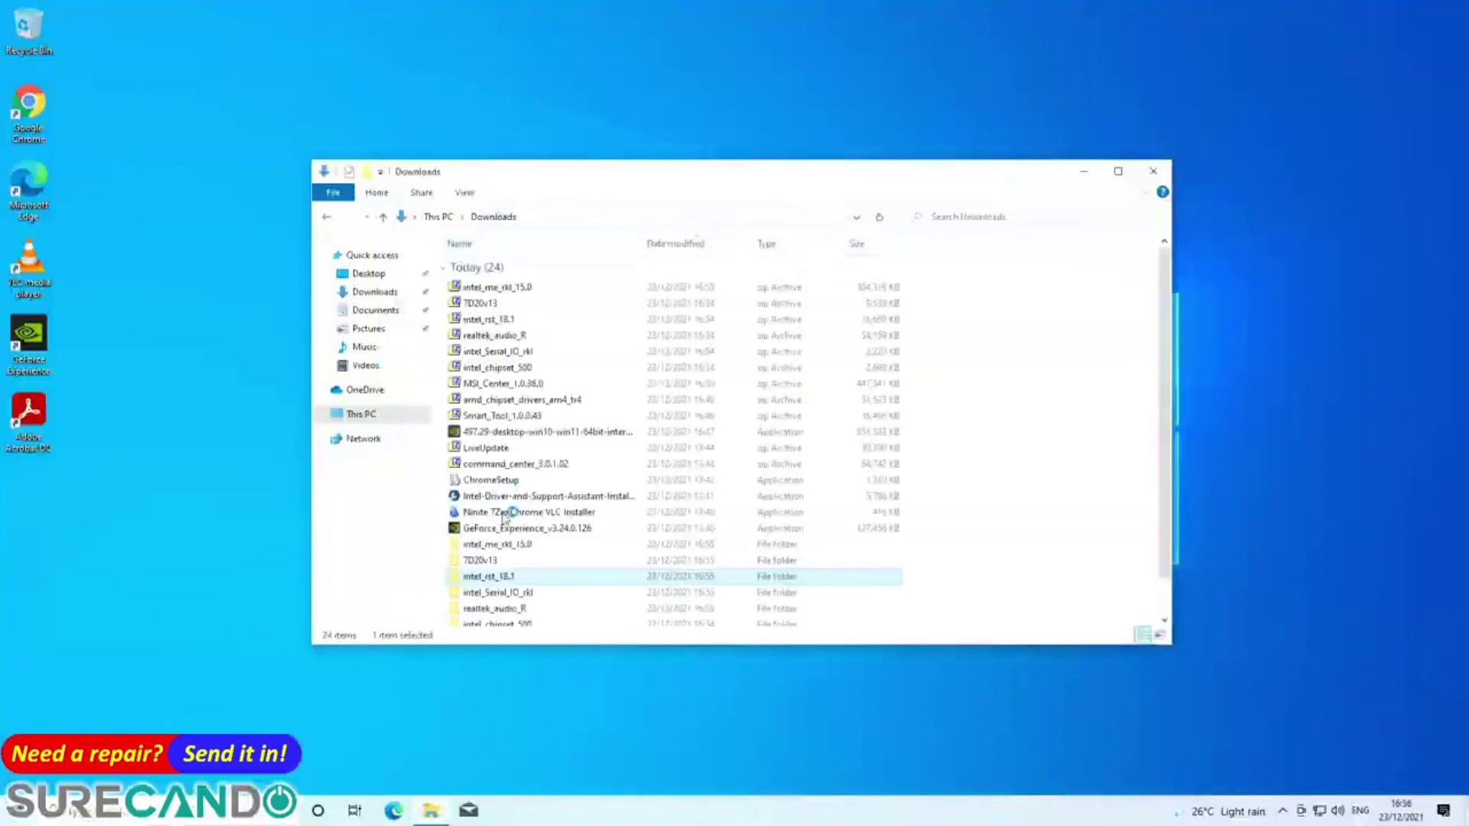
- Run SetupSerialIO from the intel_Serial_IO_rkl folder and allow it to make changes
double_click(498, 592)
double_click(485, 267)
double_click(497, 300)
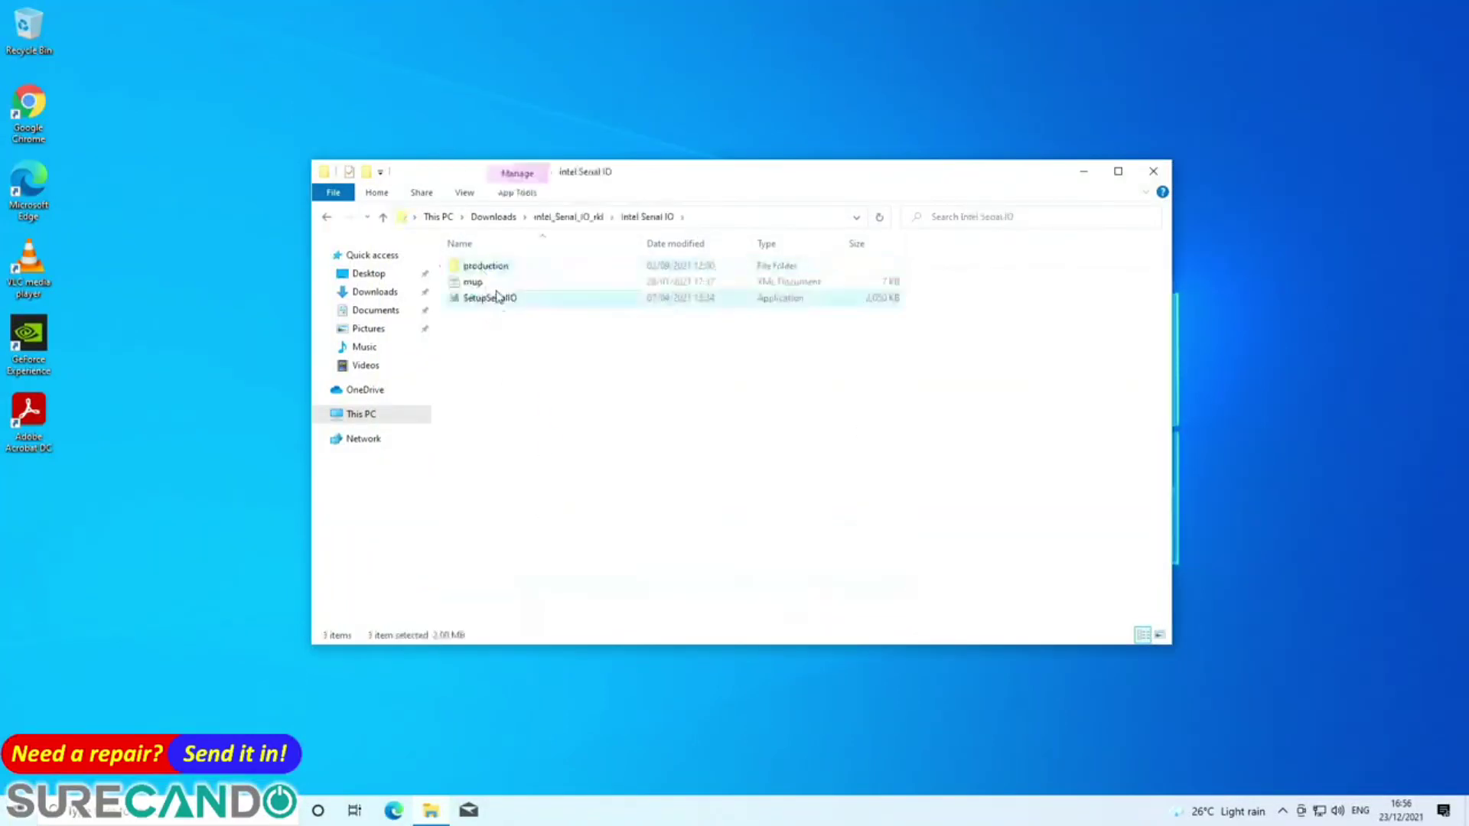
left_click(673, 514)
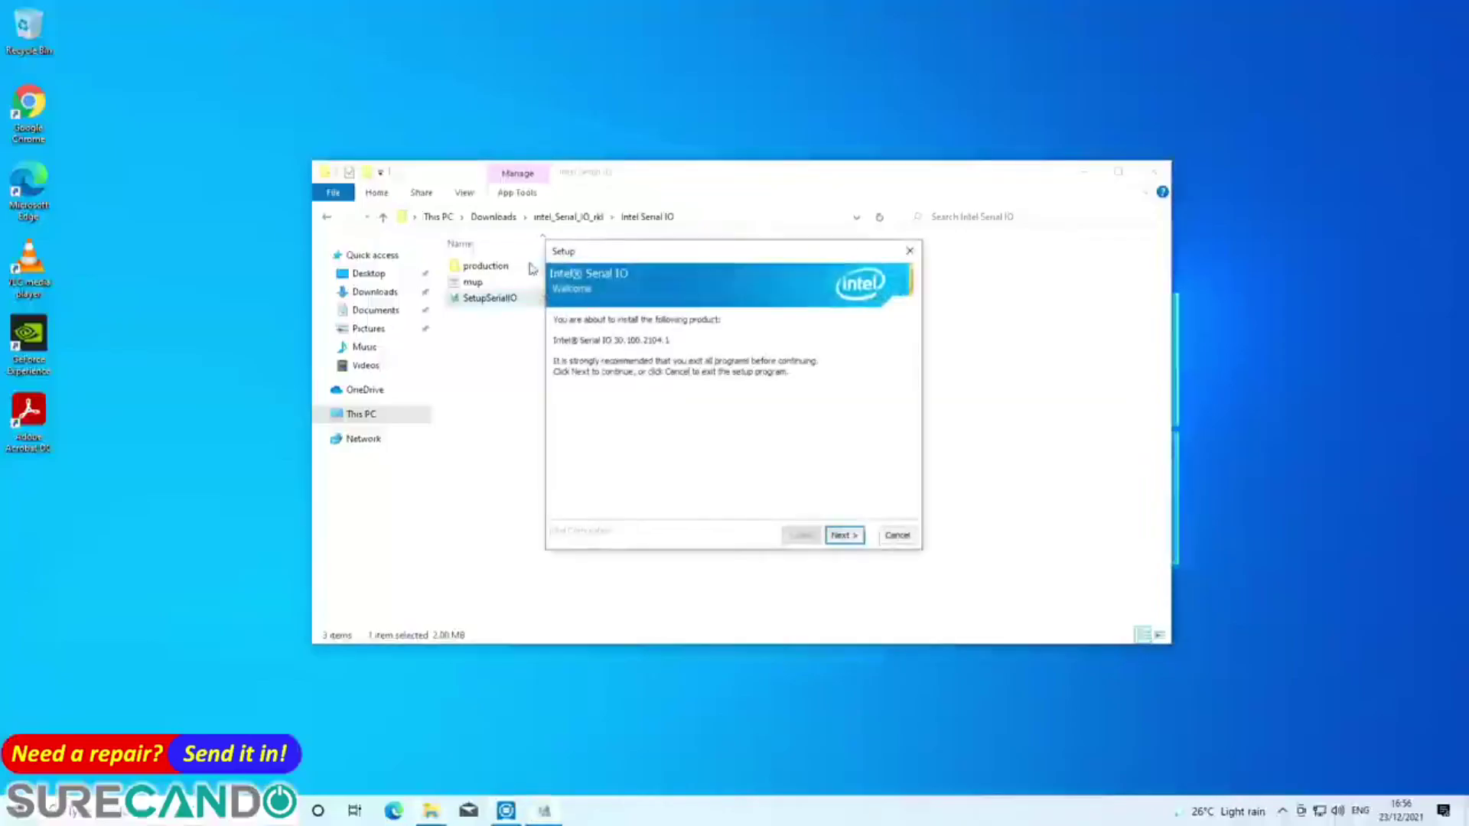
- Install the Intel Serial IO driver, accepting the license agreement, and finish the setup
left_click(851, 536)
left_click(706, 509)
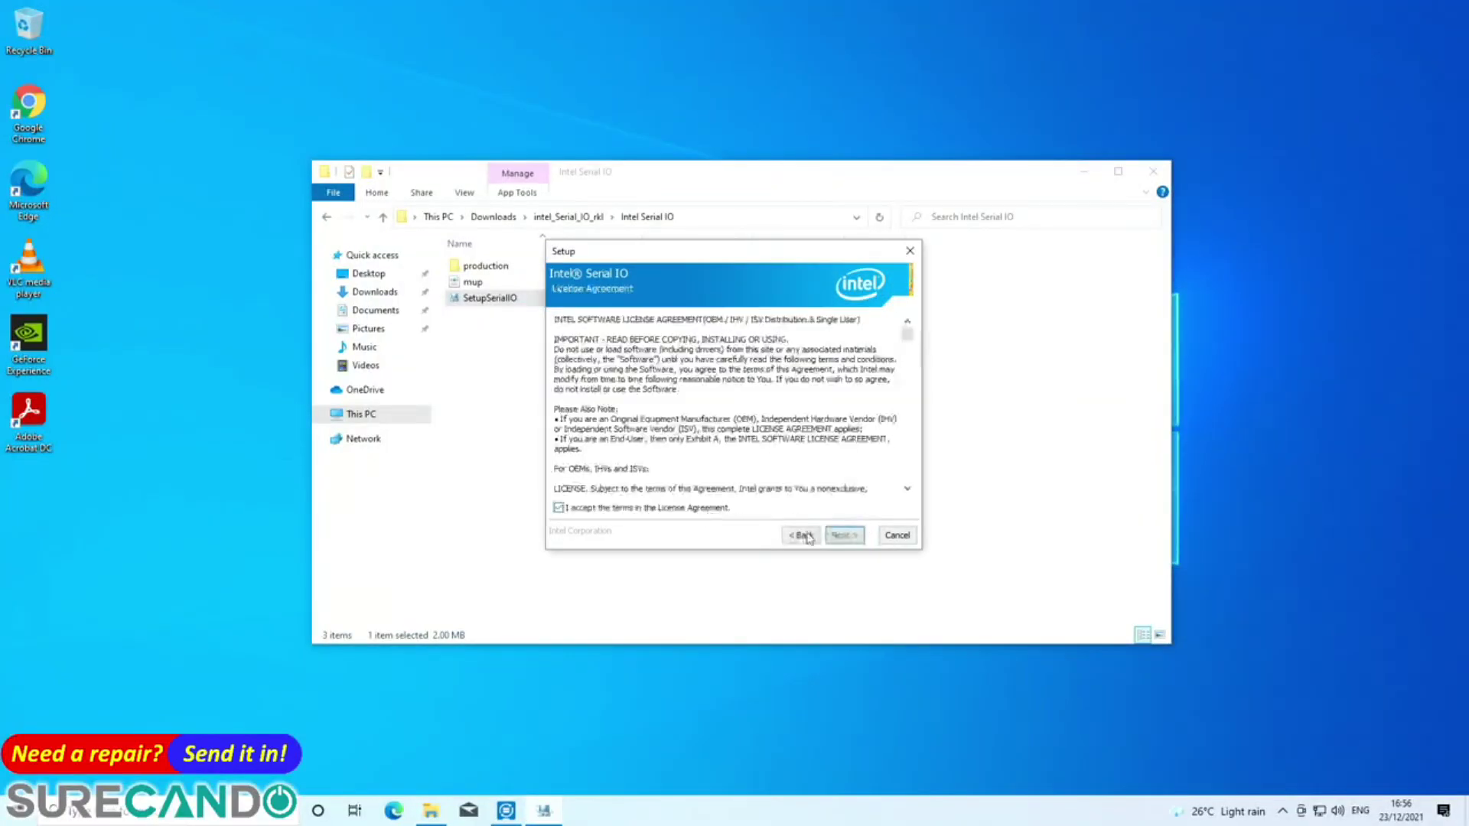
left_click(841, 535)
left_click(841, 535)
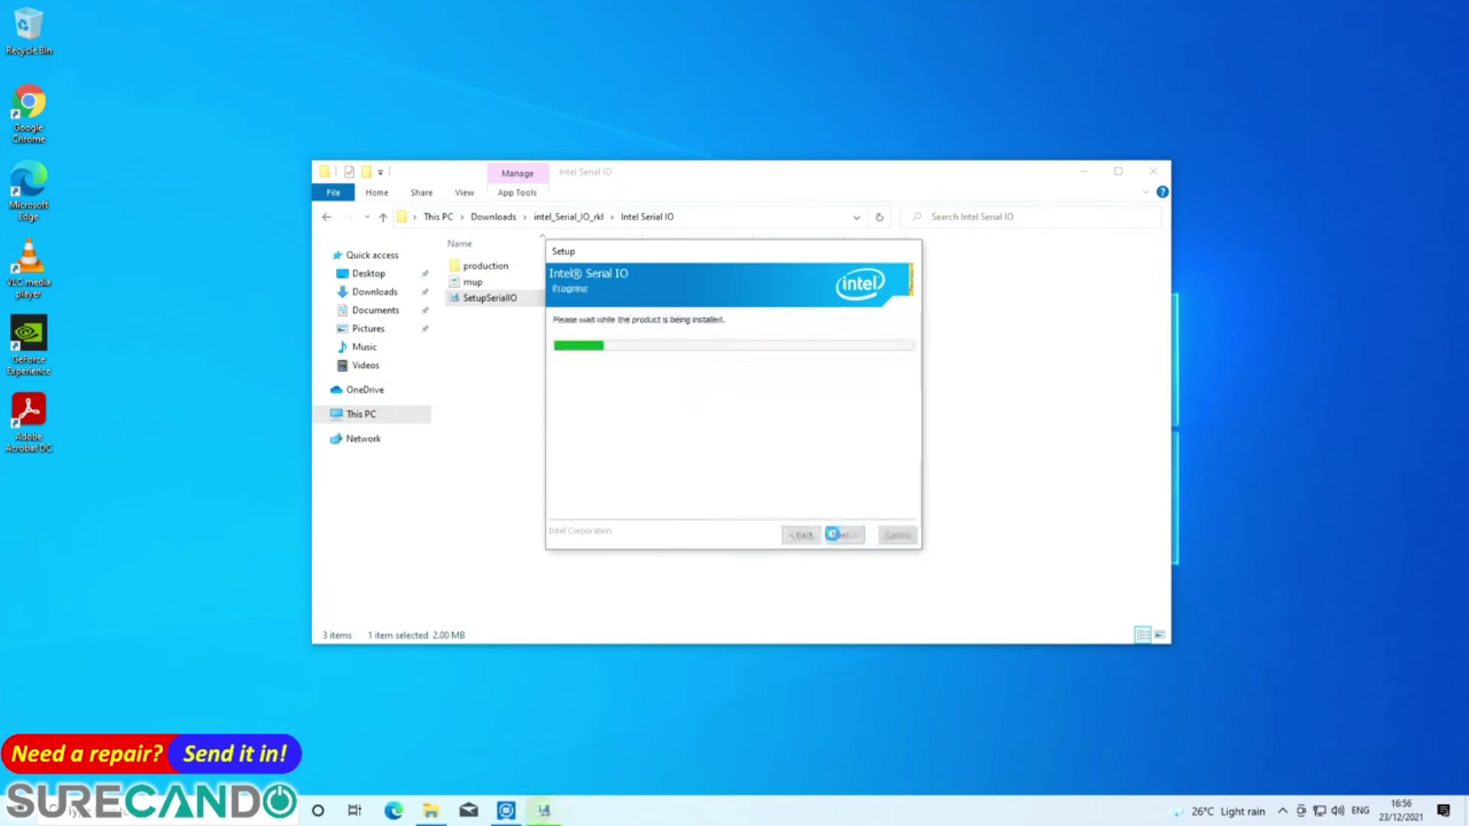
left_click(899, 536)
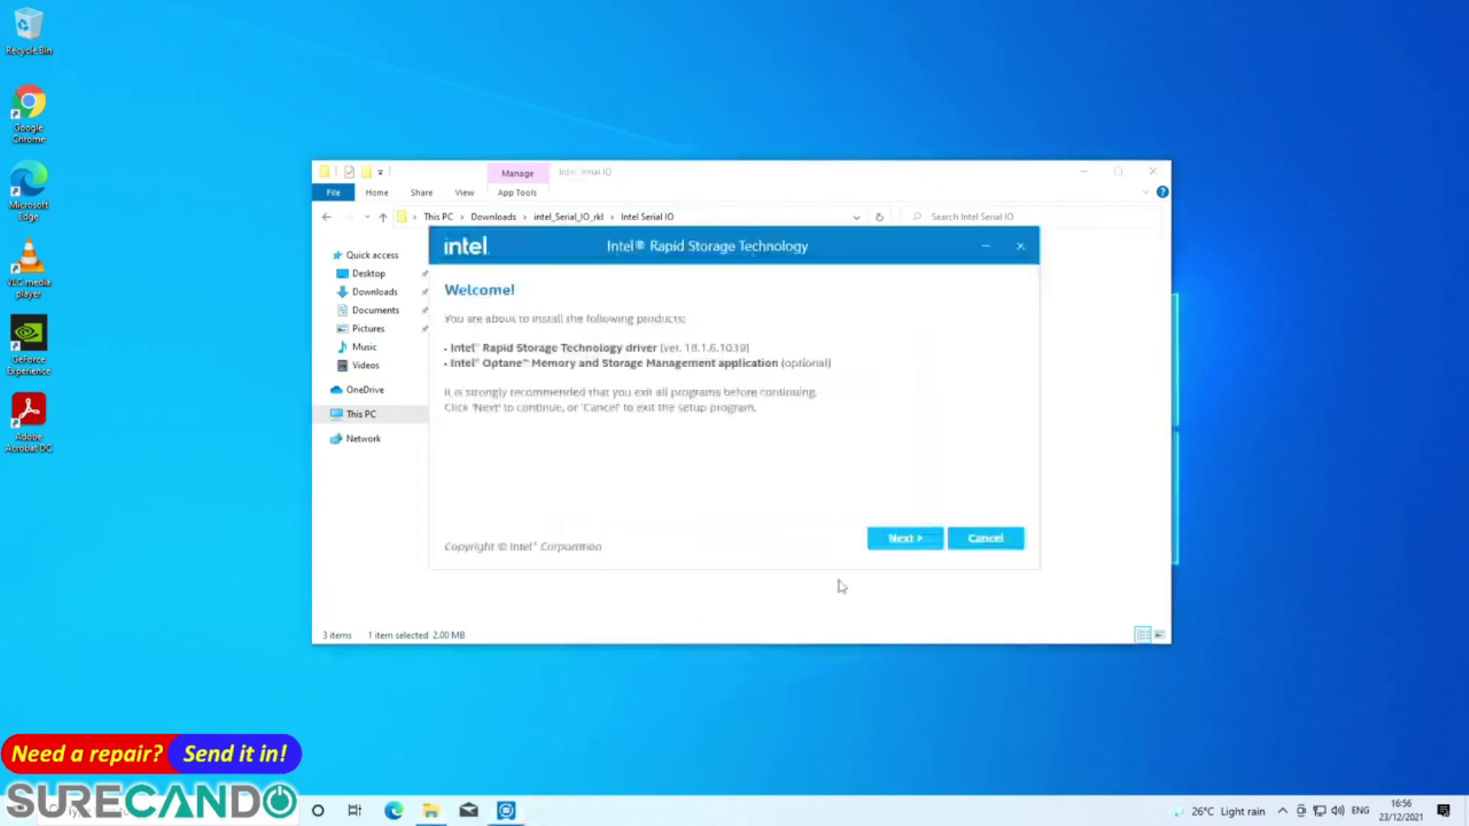
- Install the Intel Rapid Storage Technology driver, accepting the license and including the Optane Memory and Storage Management app
left_click(872, 545)
left_click(579, 498)
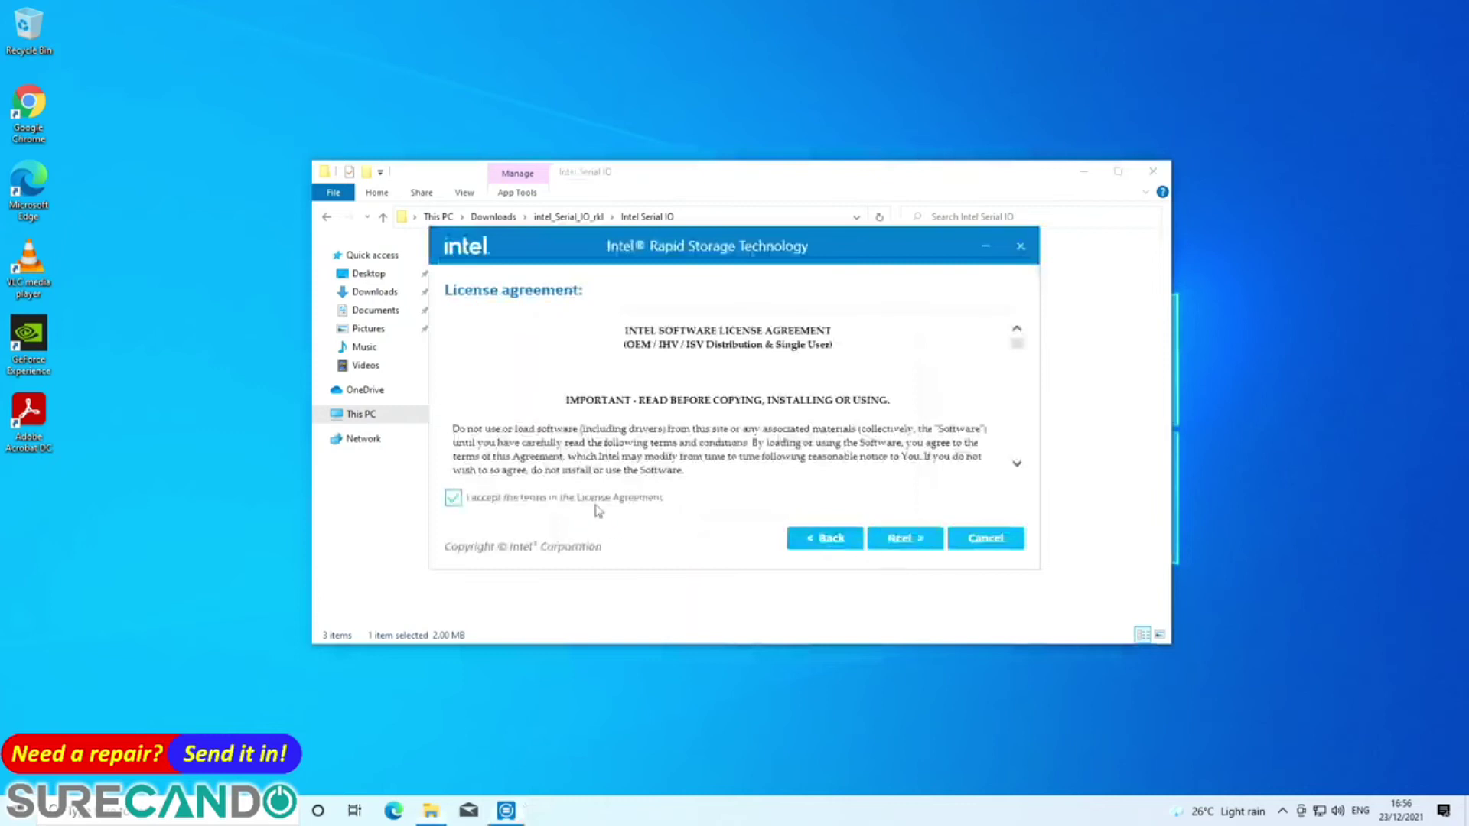
left_click(884, 538)
left_click(884, 537)
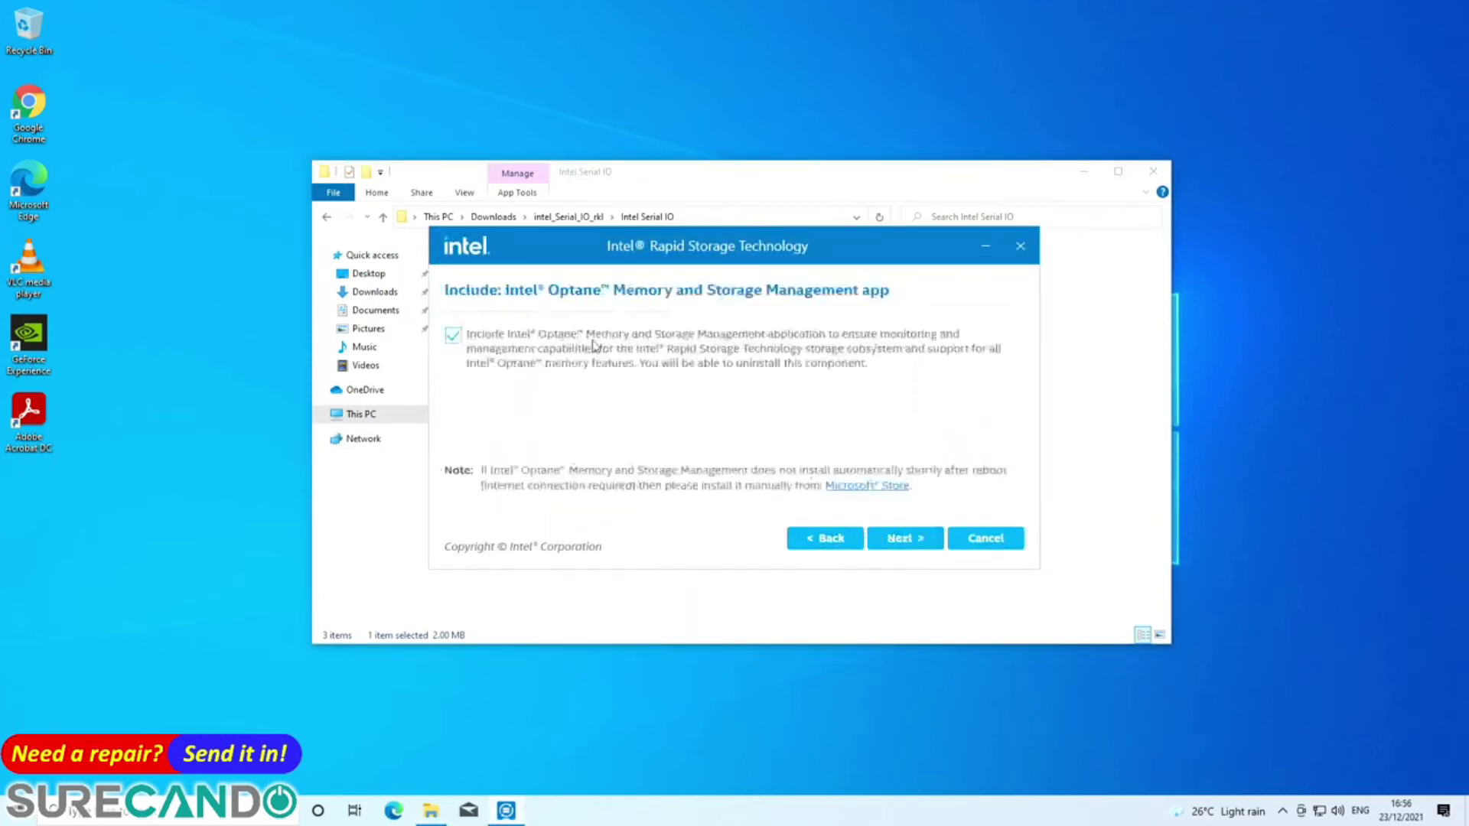
left_click(900, 540)
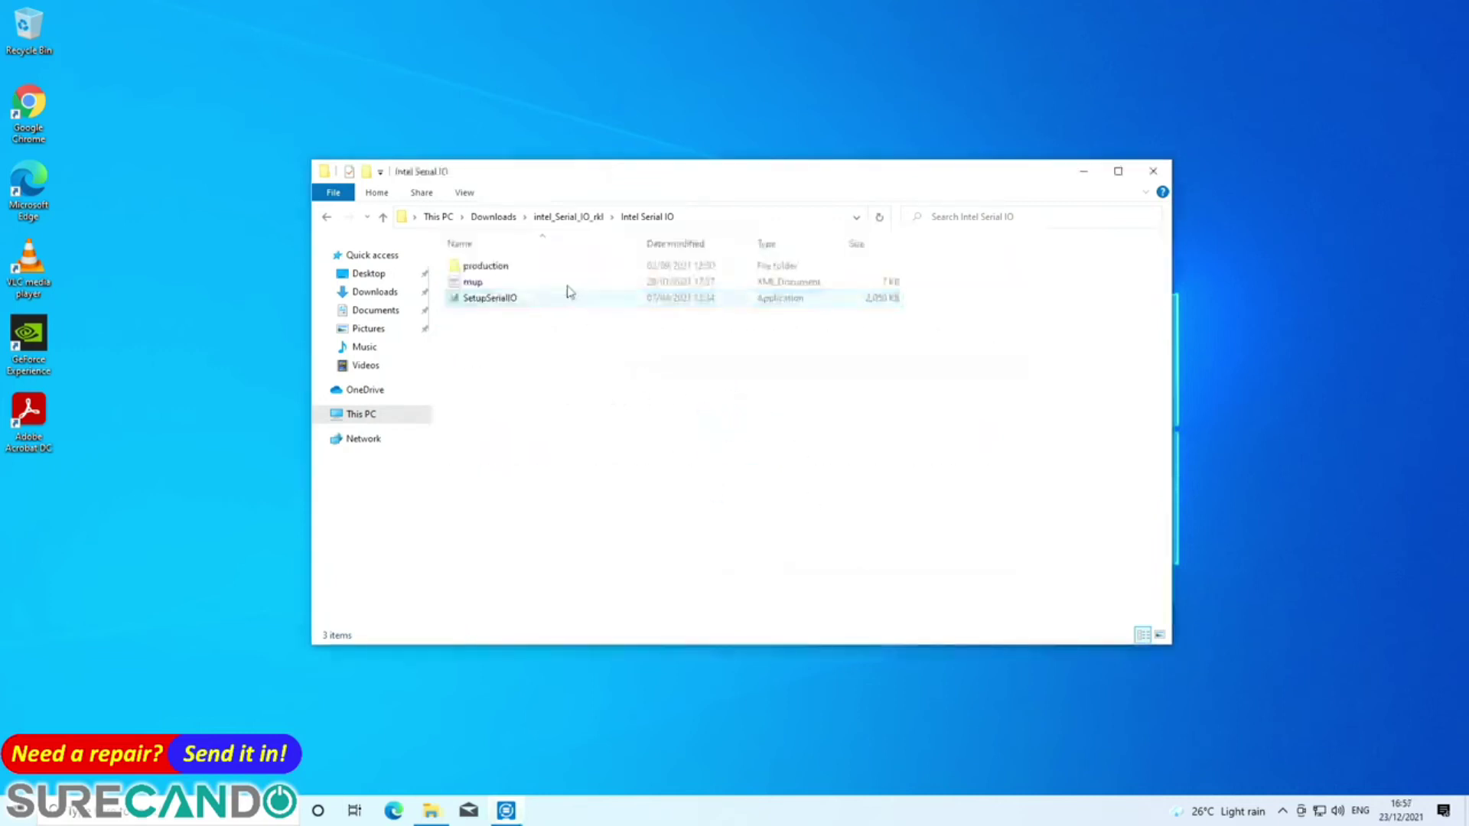
- Launch the Realtek Audio Driver setup from the realtek_audio_R folder with permission, and bring the Rapid Storage Technology installer to the front
left_click(511, 220)
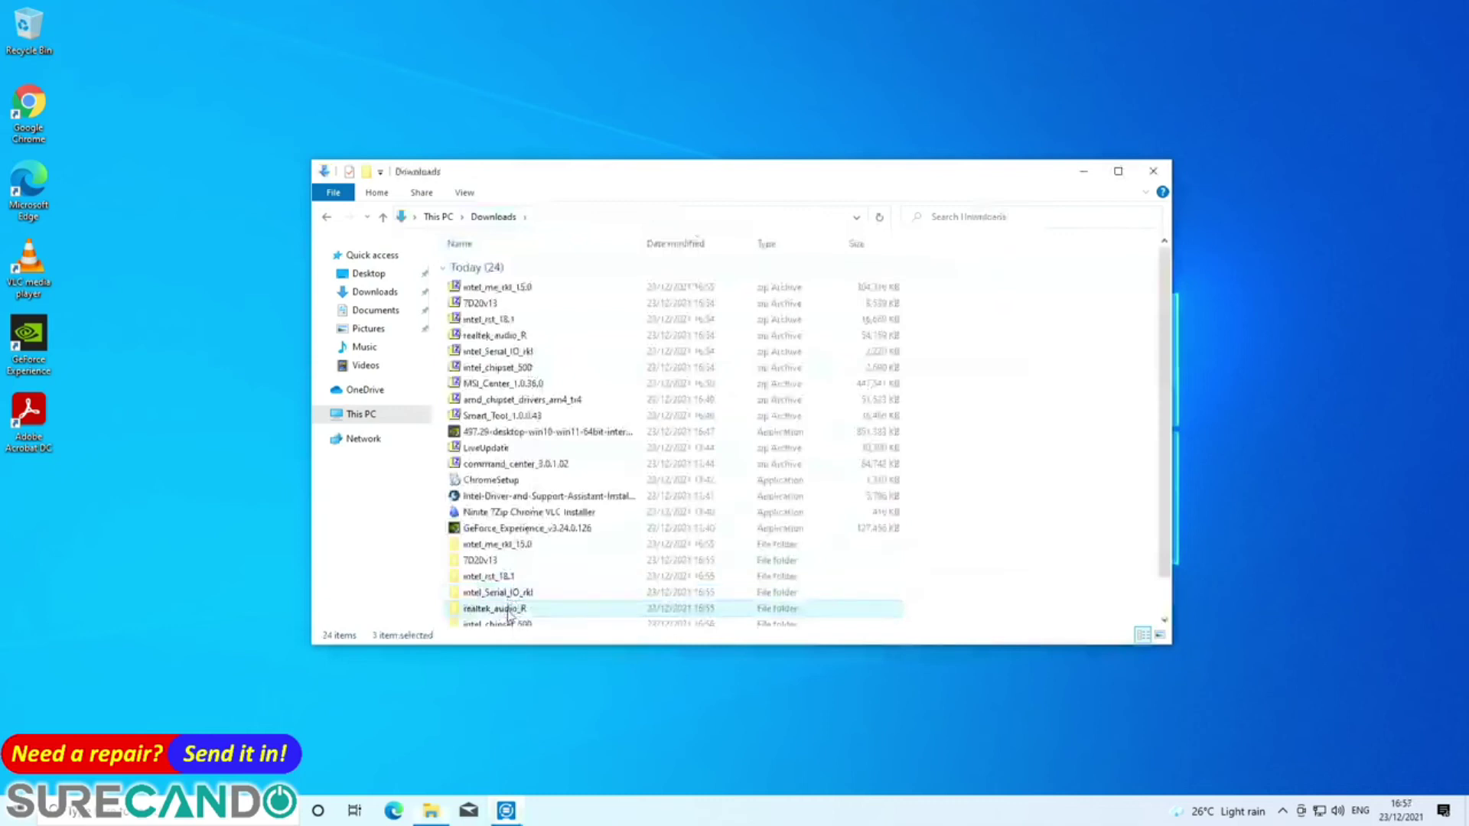
double_click(509, 606)
double_click(500, 268)
scroll(492, 407, "down", 5)
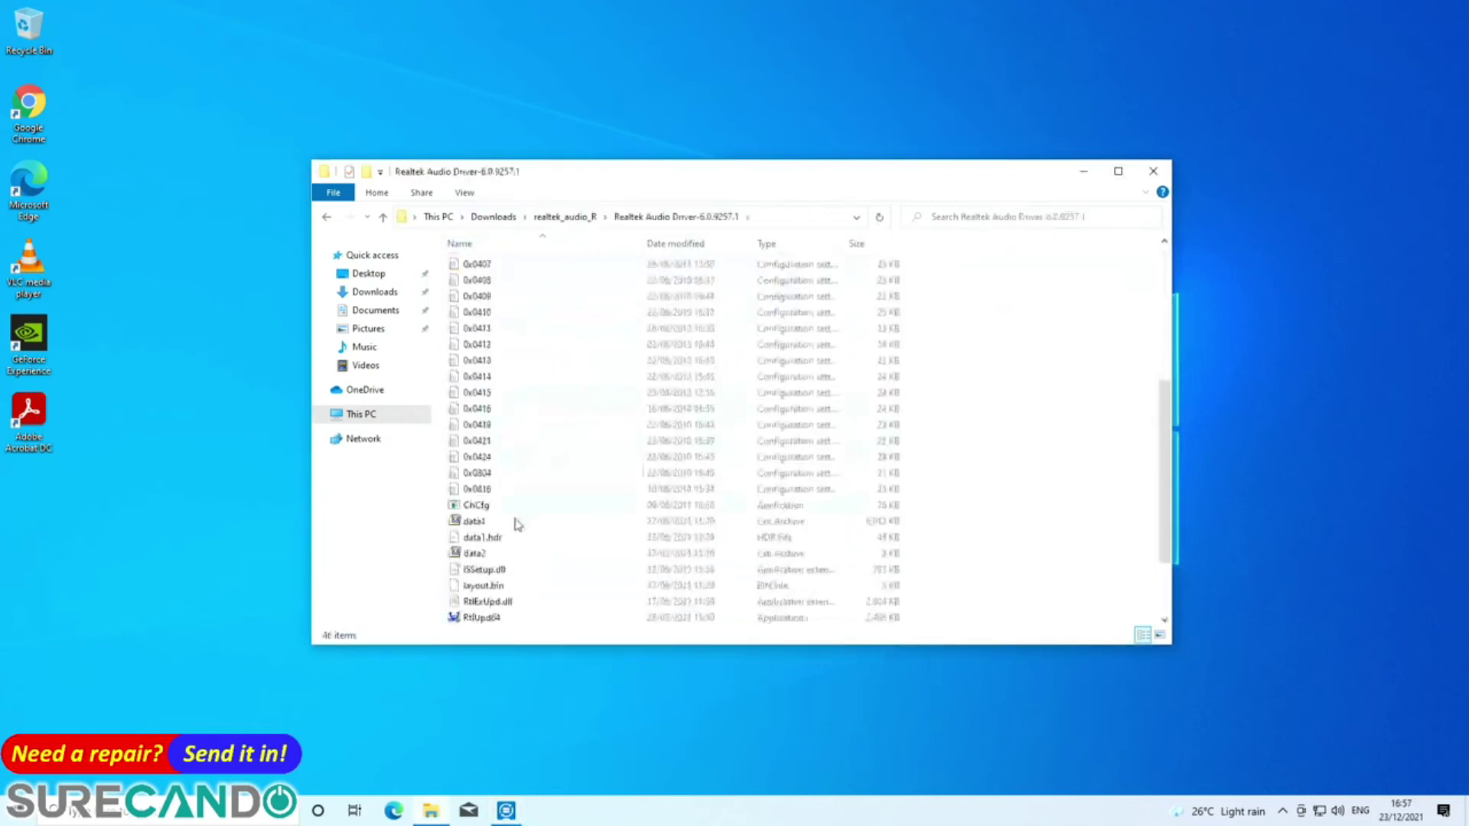
double_click(521, 543)
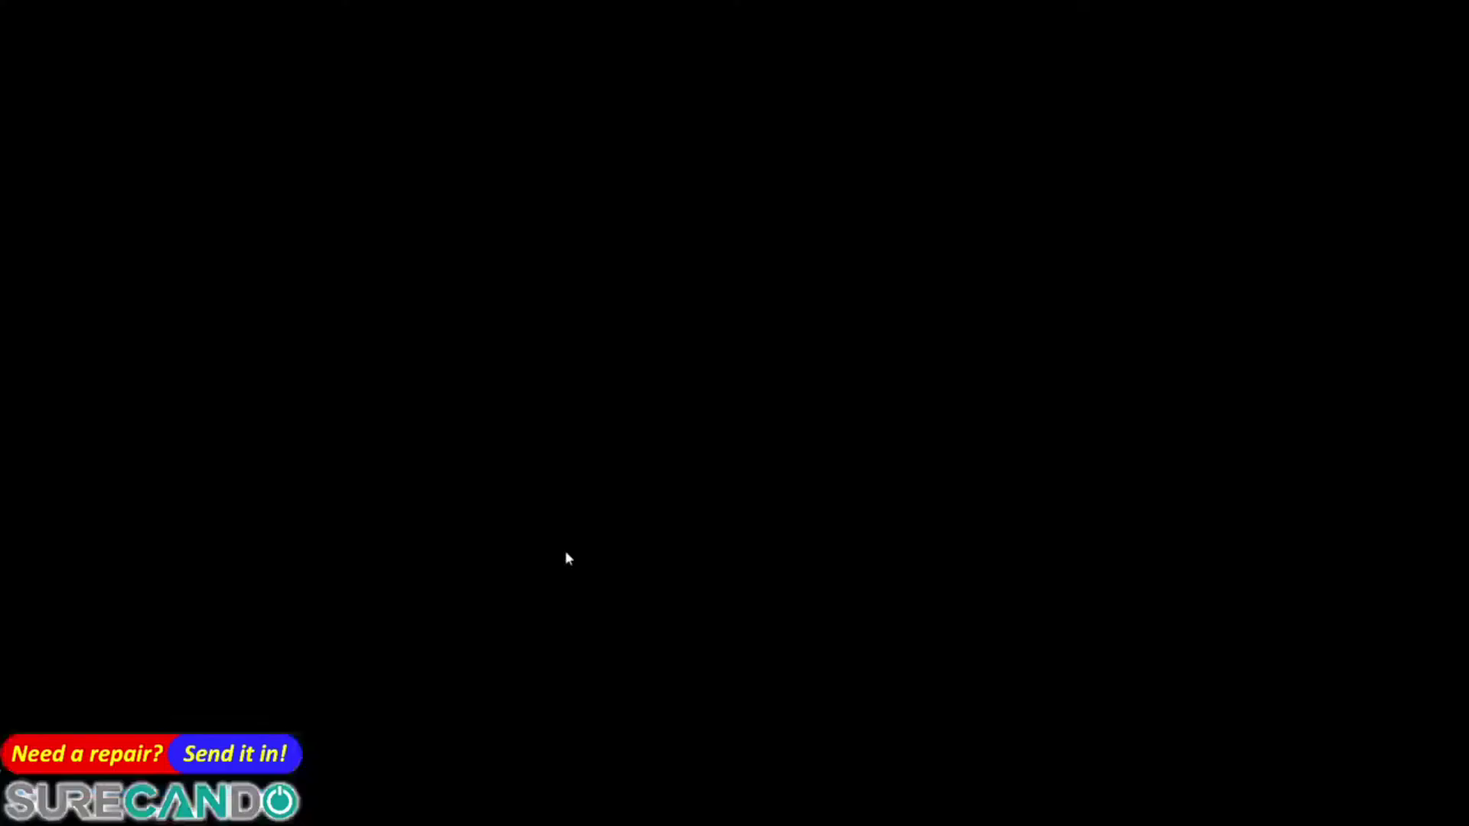
left_click(709, 501)
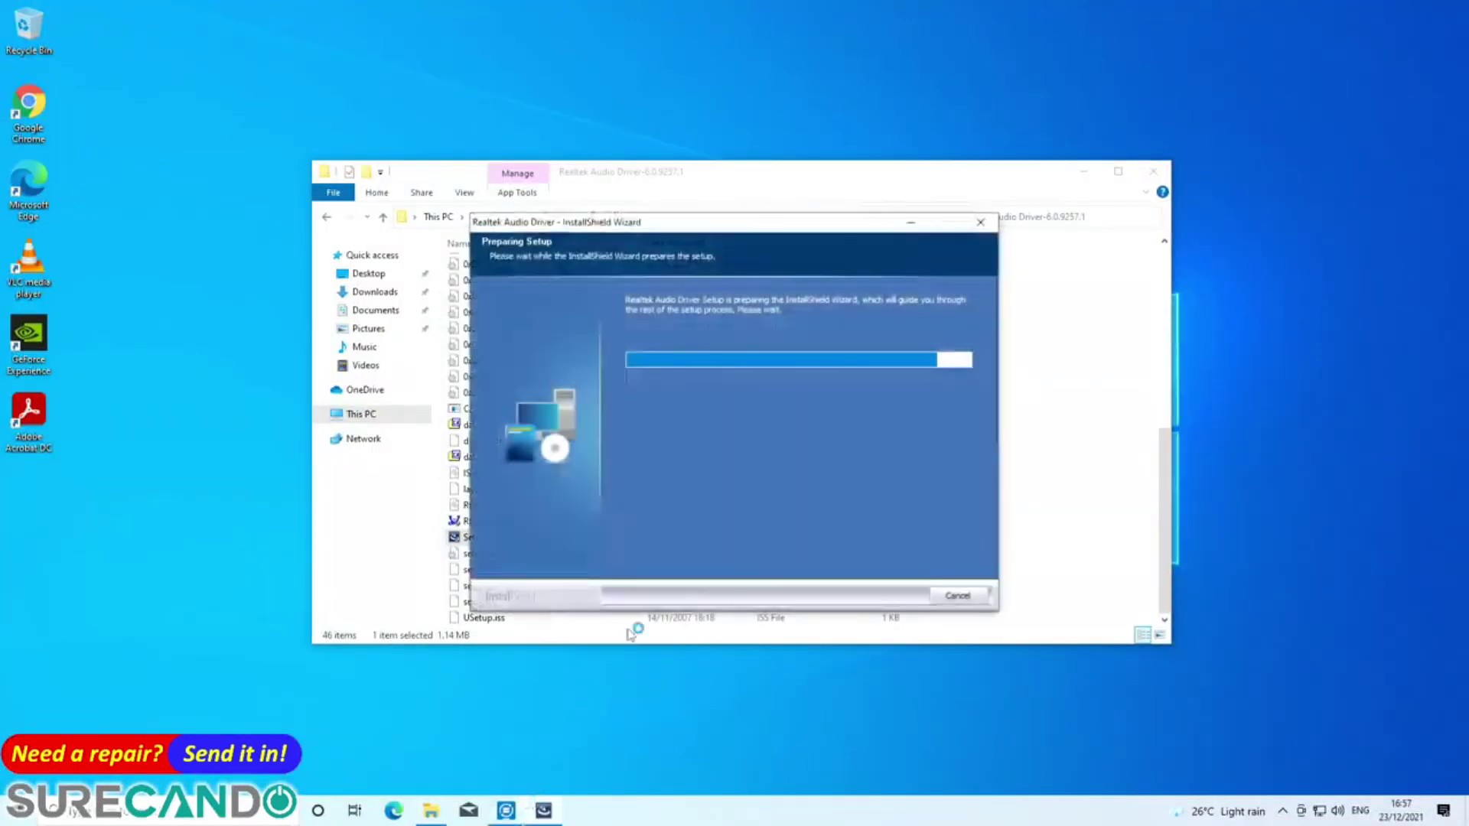
left_click(511, 811)
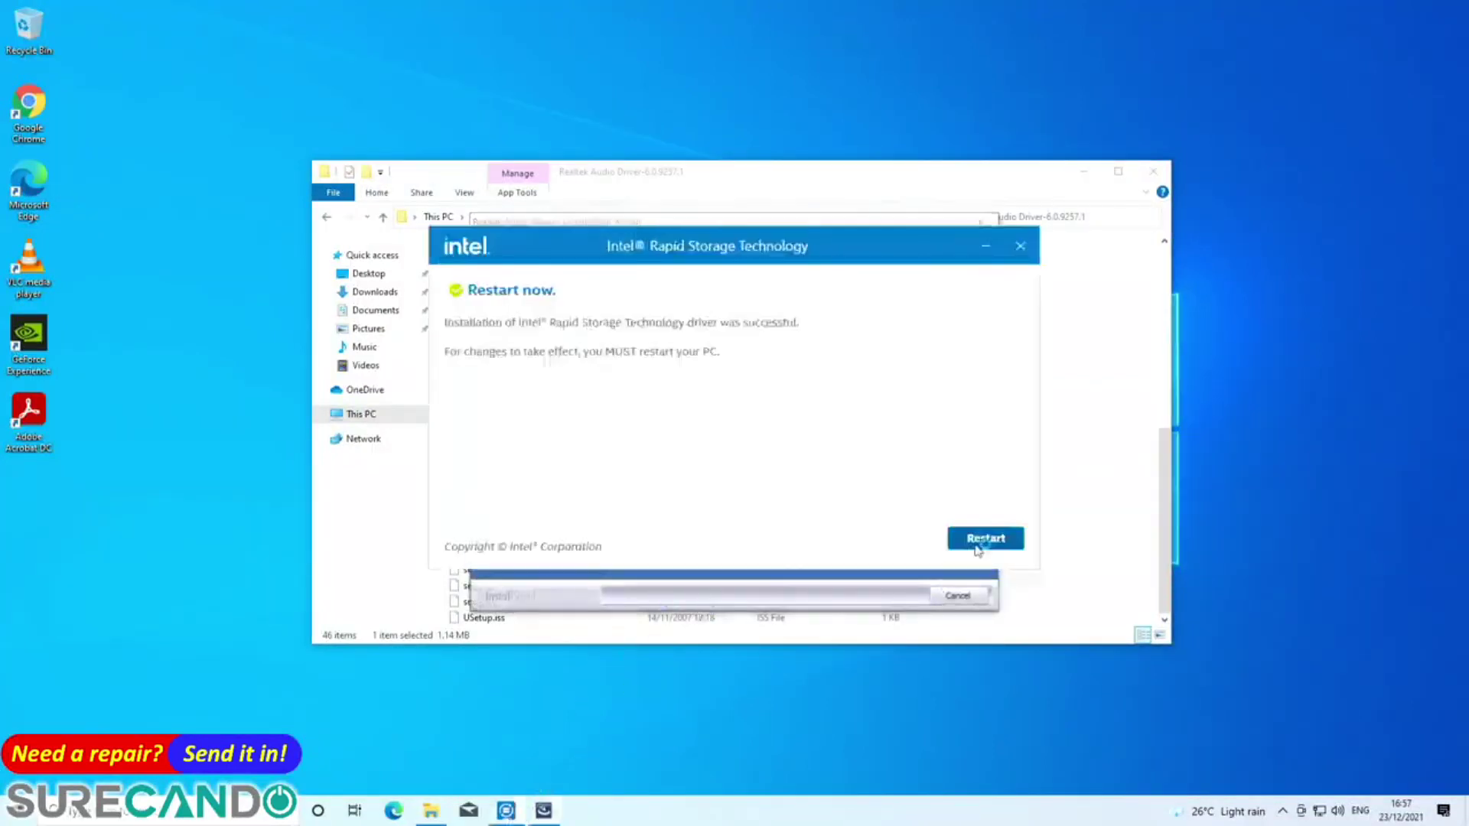
- Exit the Intel Rapid Storage Technology installer without restarting and minimize the Realtek Audio Driver folder window
left_click(1020, 246)
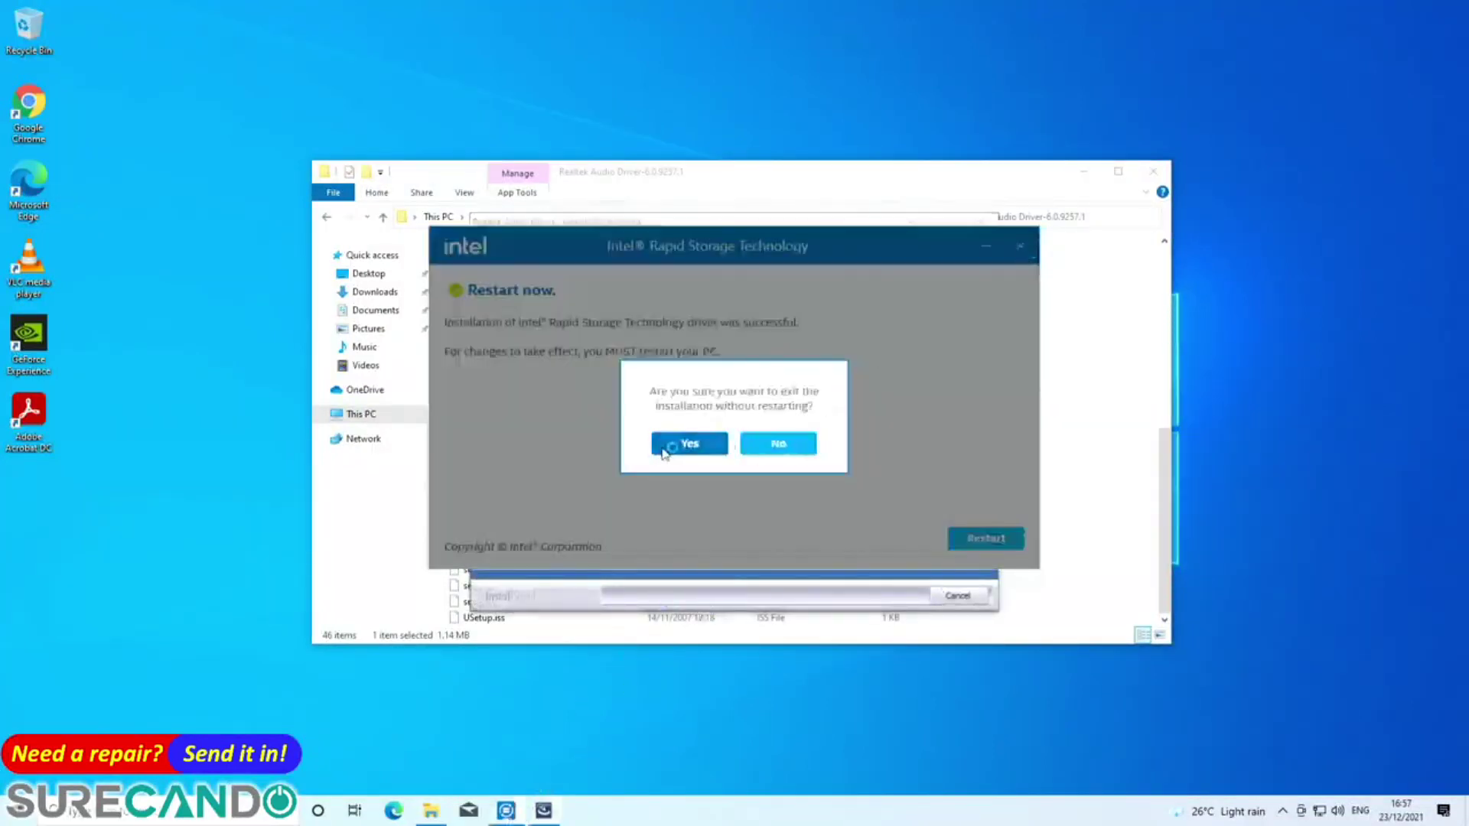
left_click(662, 451)
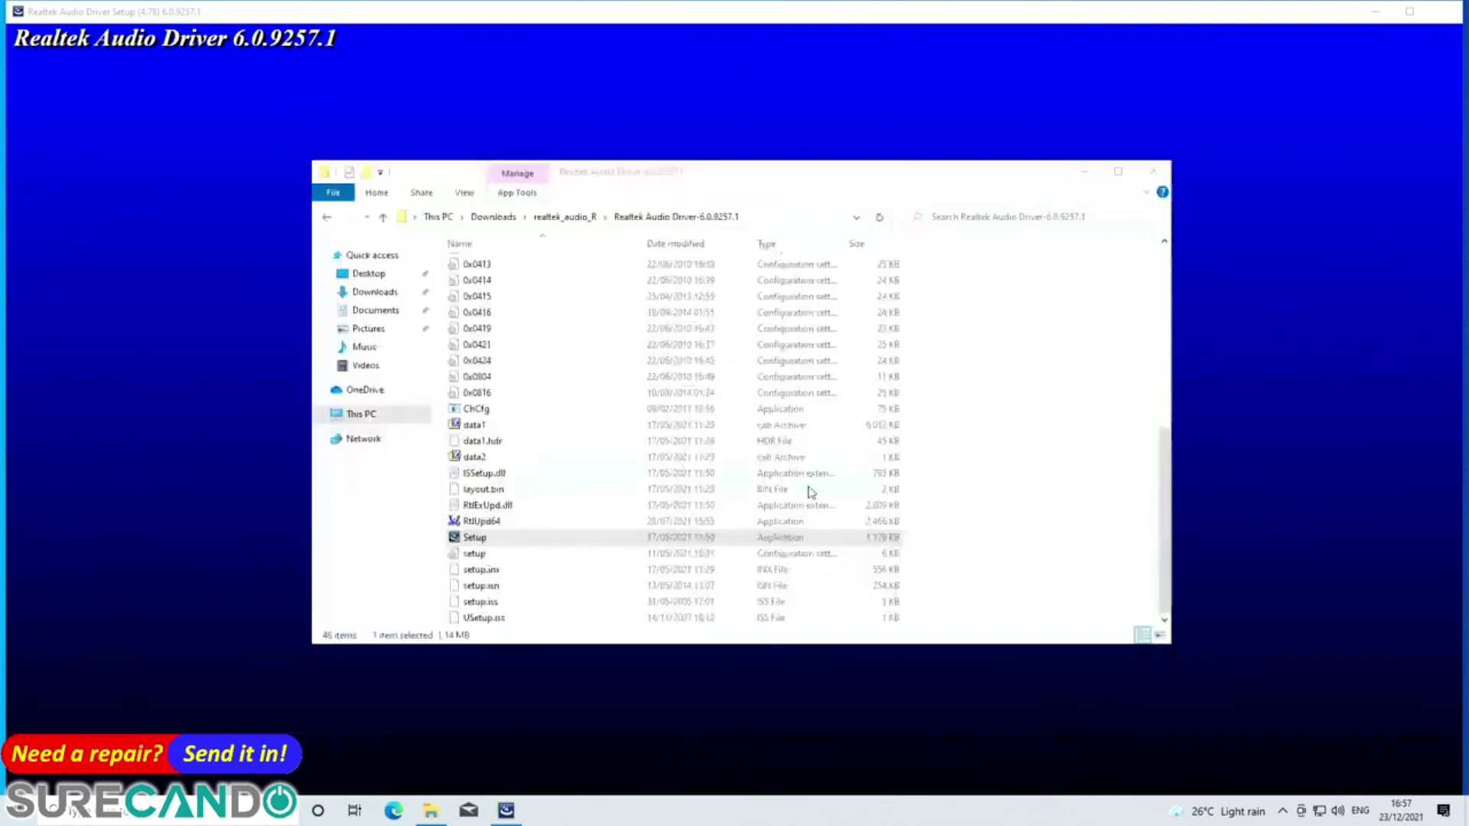
left_click(1084, 171)
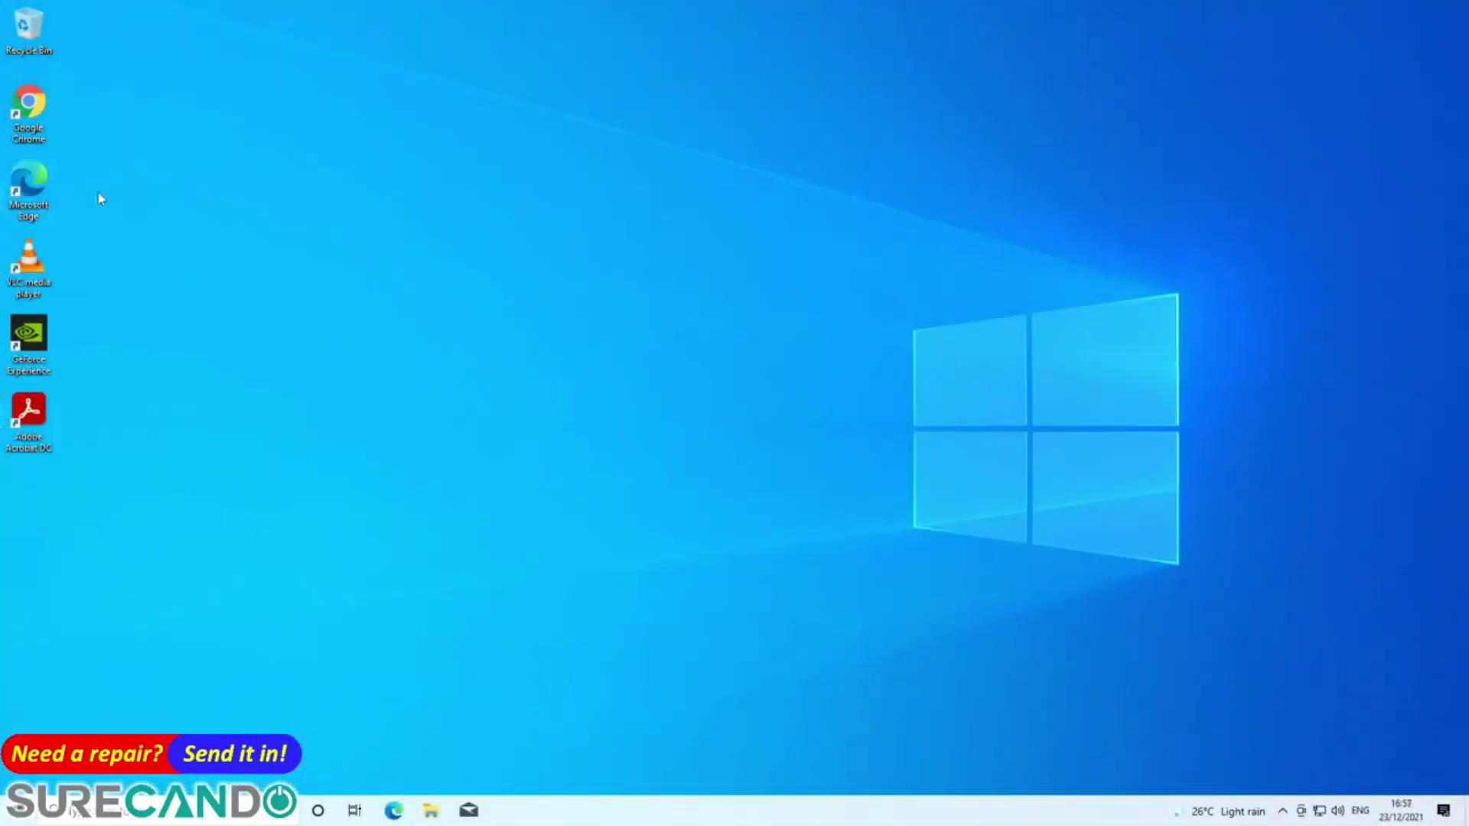
- Run the 497.29 desktop NVIDIA driver installer from the Downloads folder and allow it to make changes
left_click(427, 811)
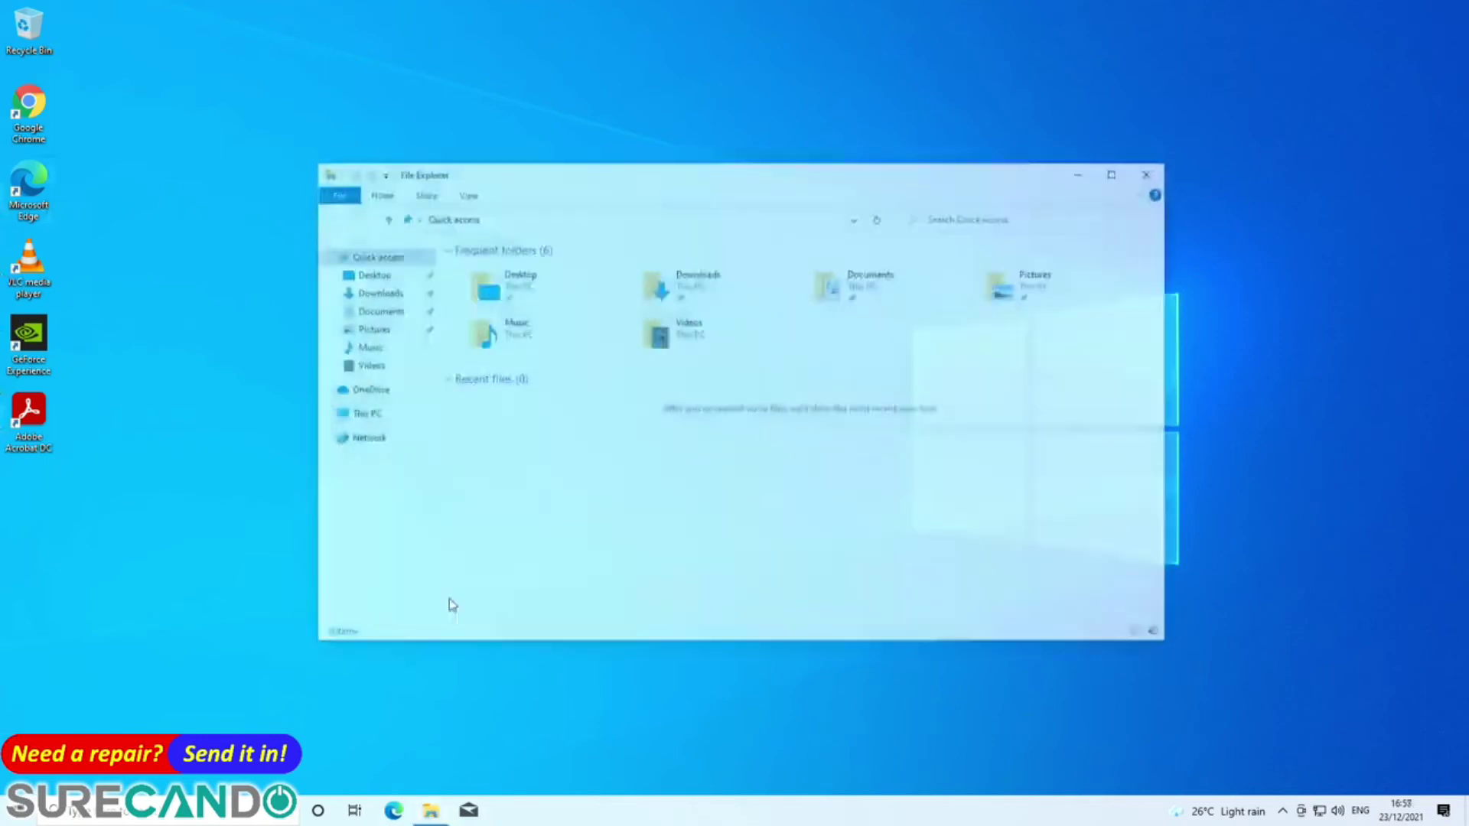
left_click(379, 294)
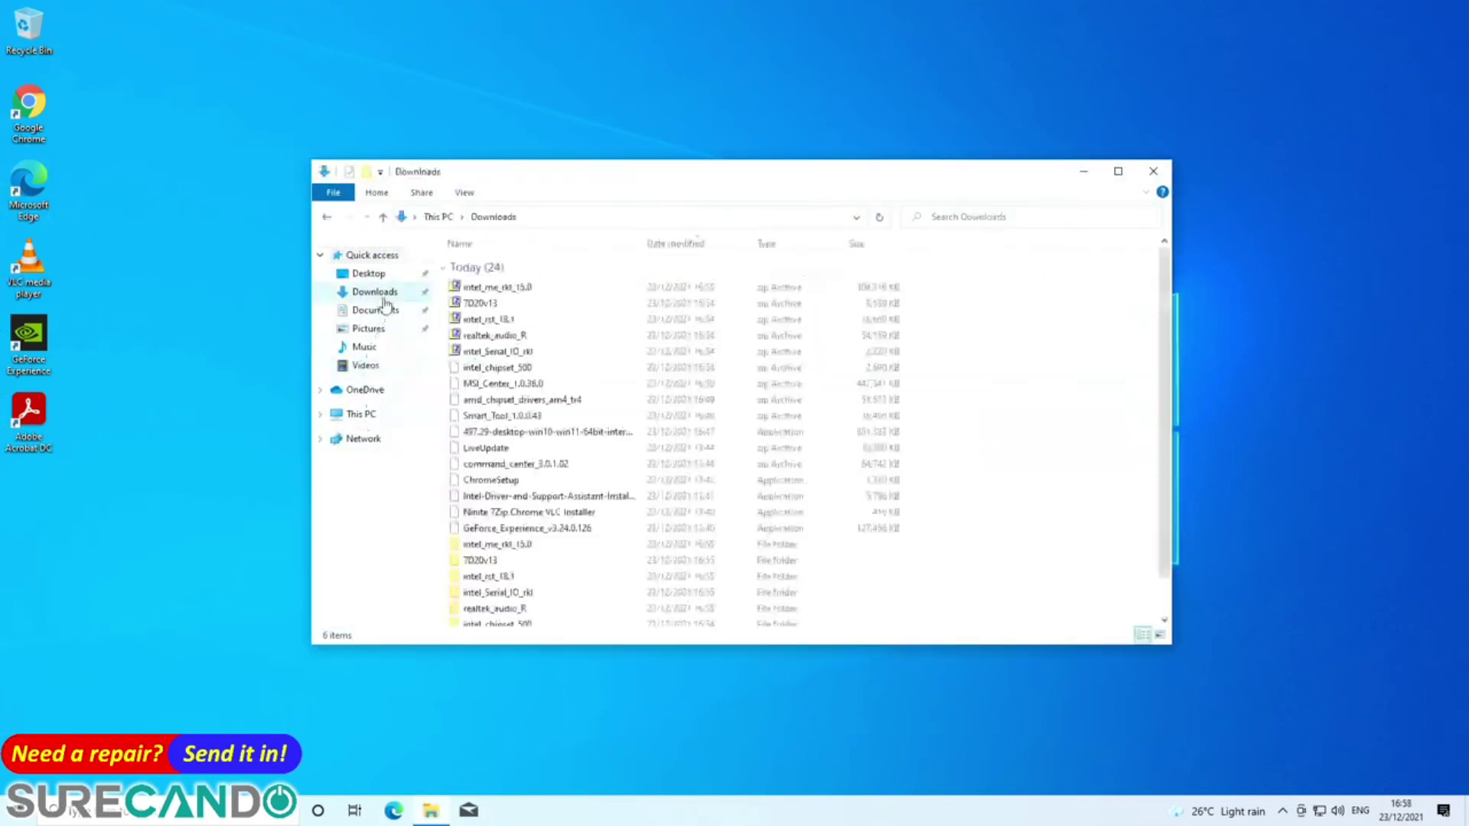
left_click(519, 529)
left_click(769, 511)
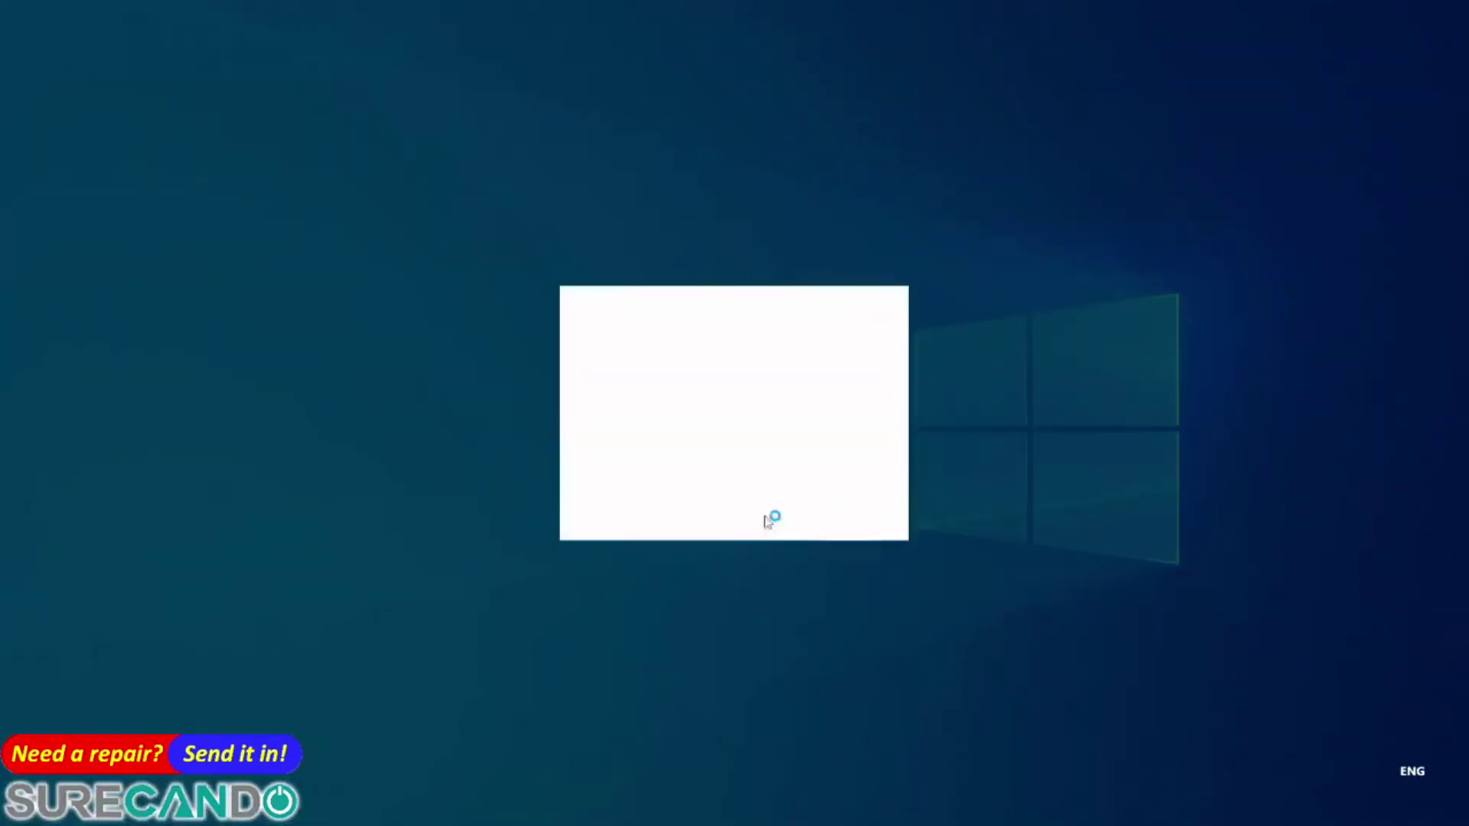
left_click(550, 431)
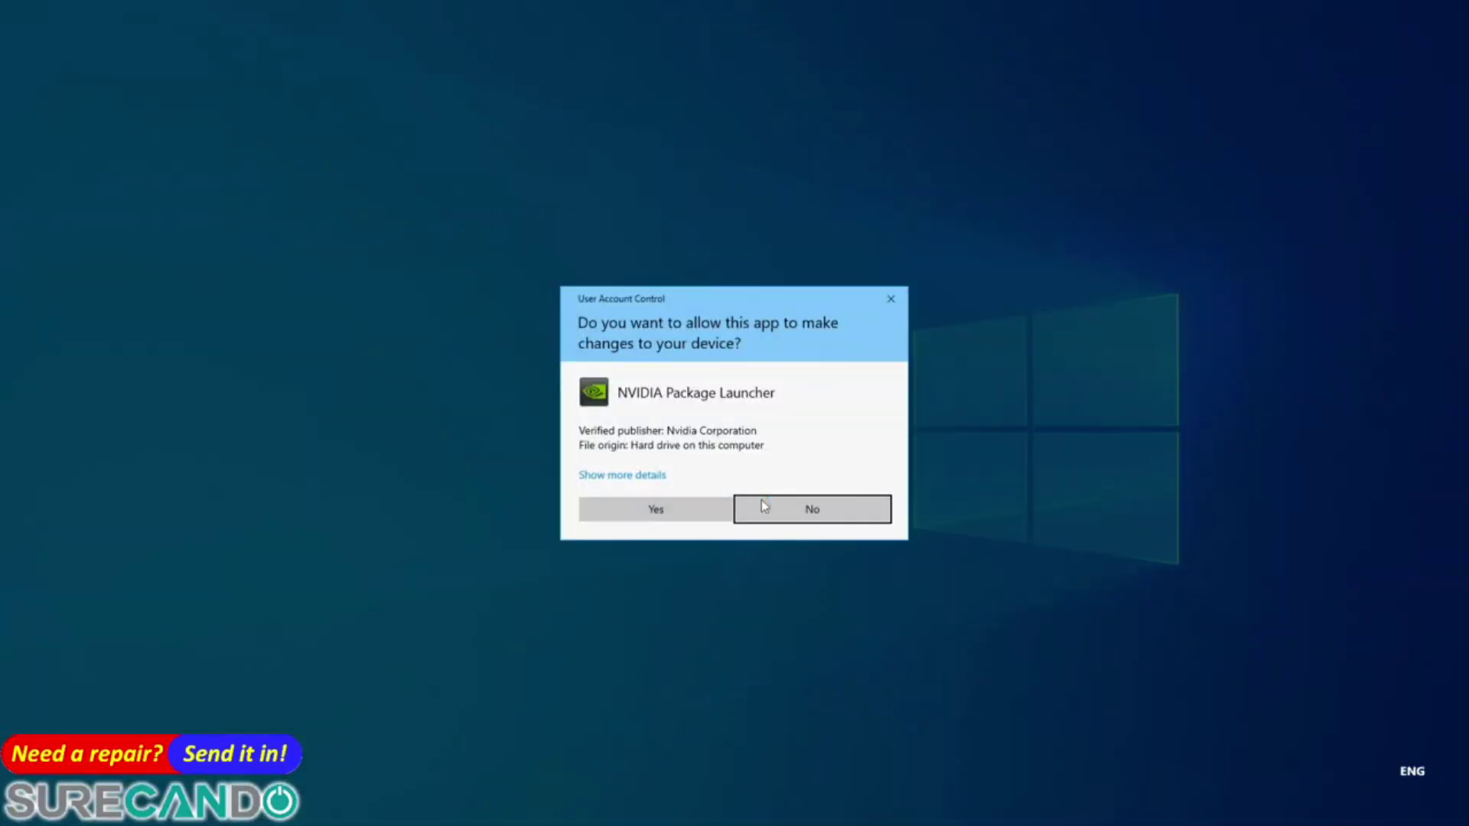
left_click(706, 509)
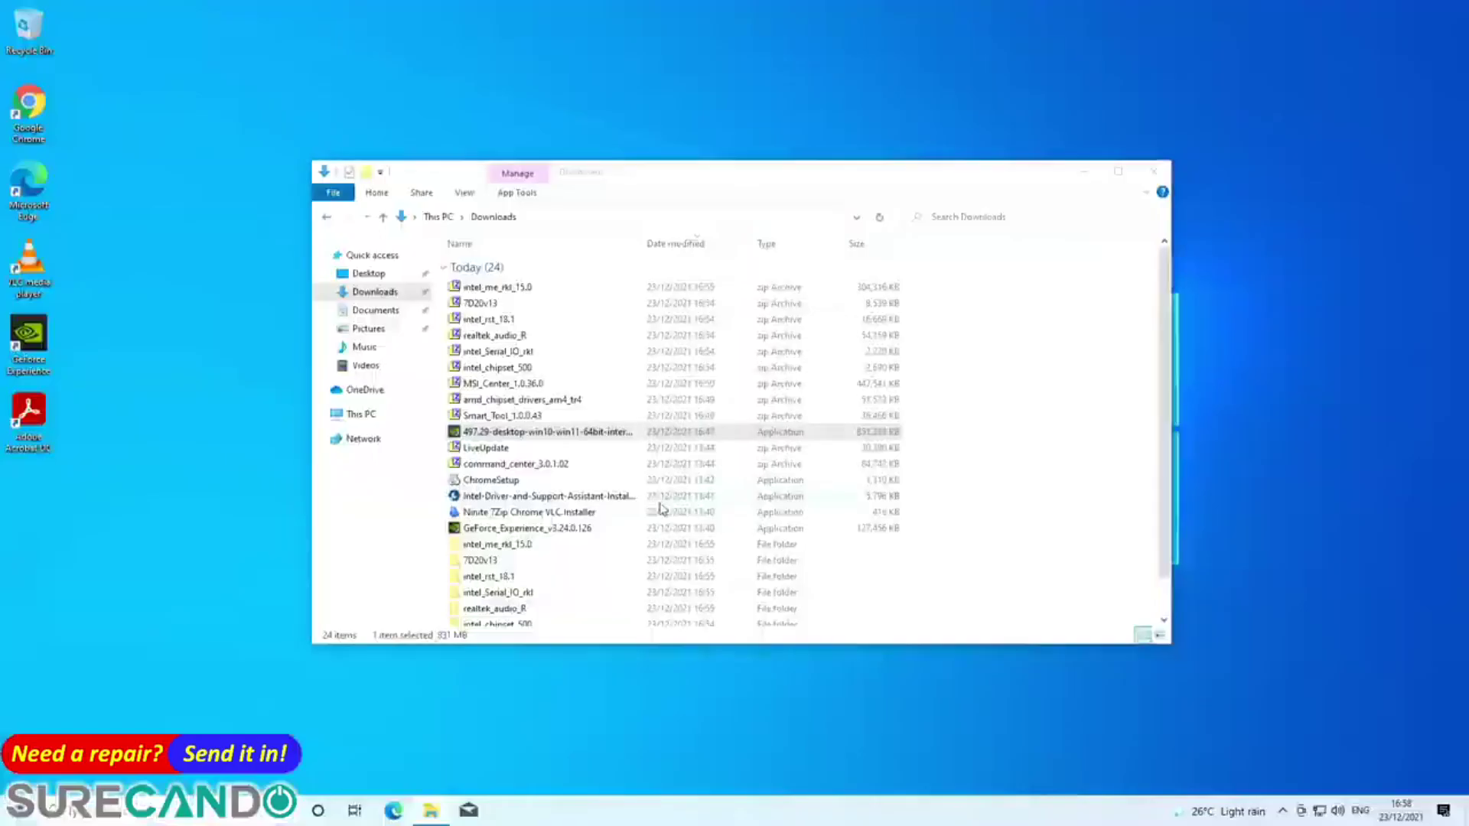
- Install NVIDIA Graphics Driver 497.29 with the licence accepted and the Express option, and restart the computer to complete it
left_click(702, 436)
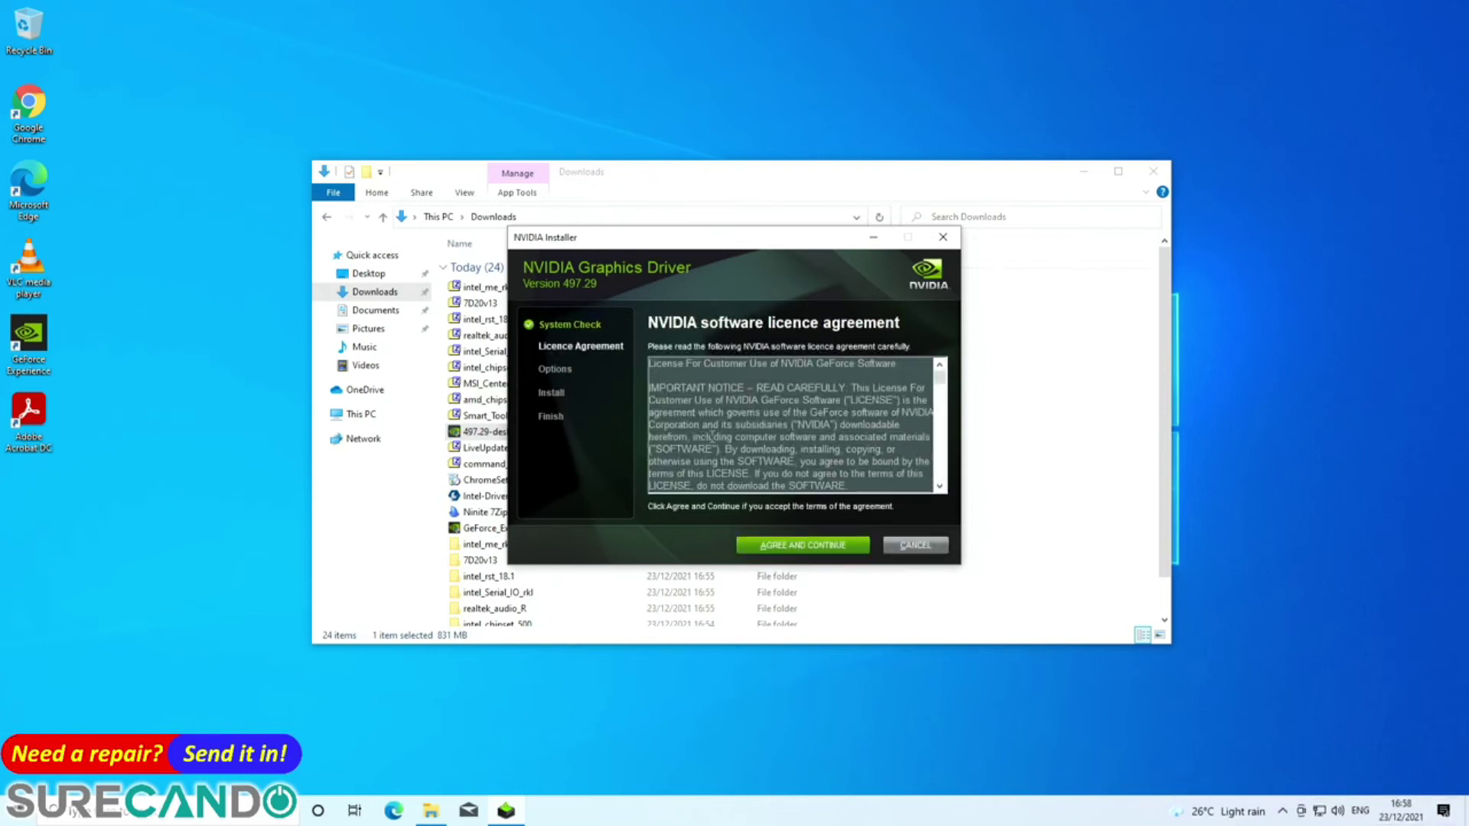
key("Return")
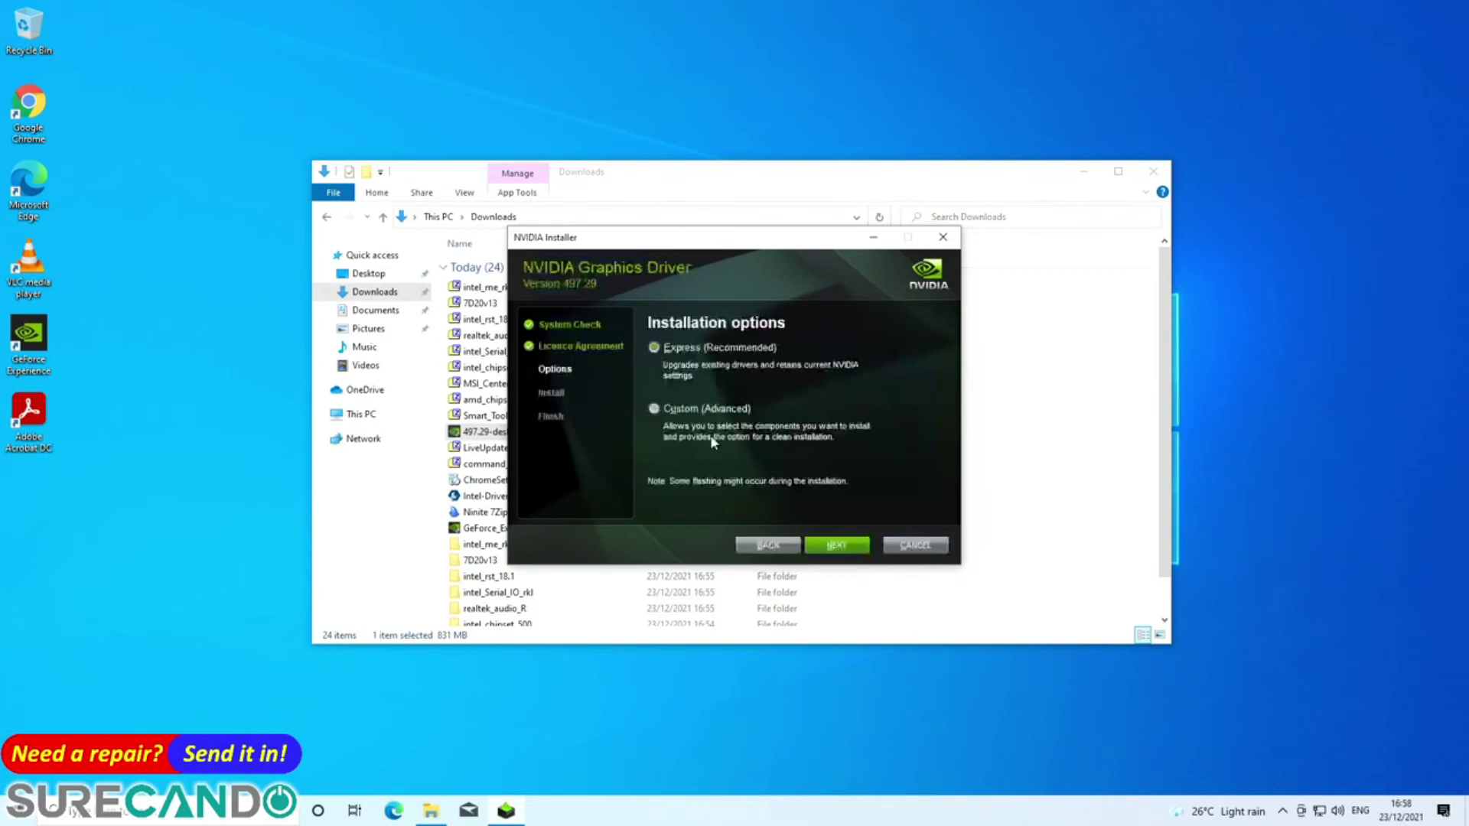
key("Return")
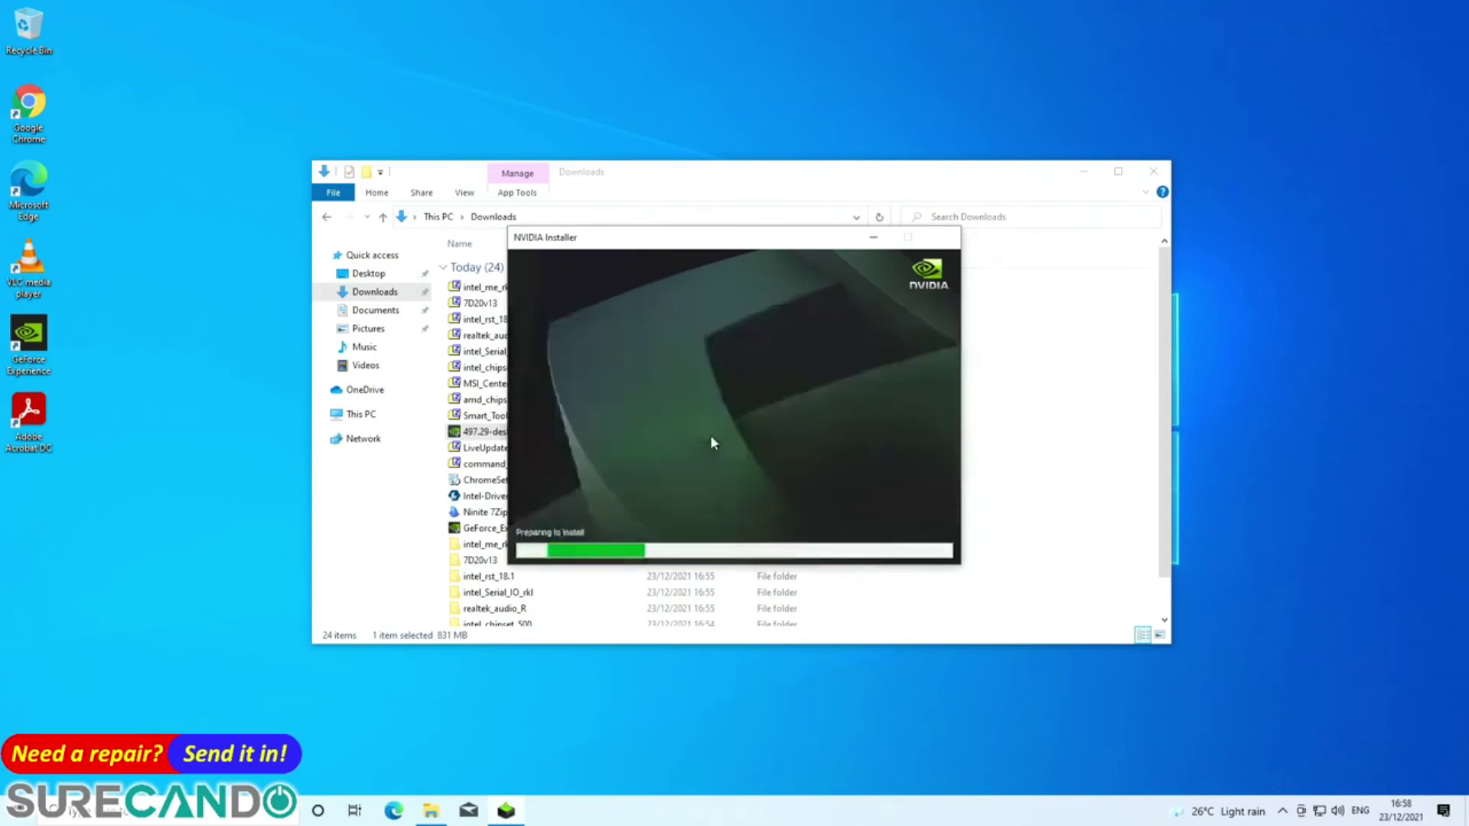
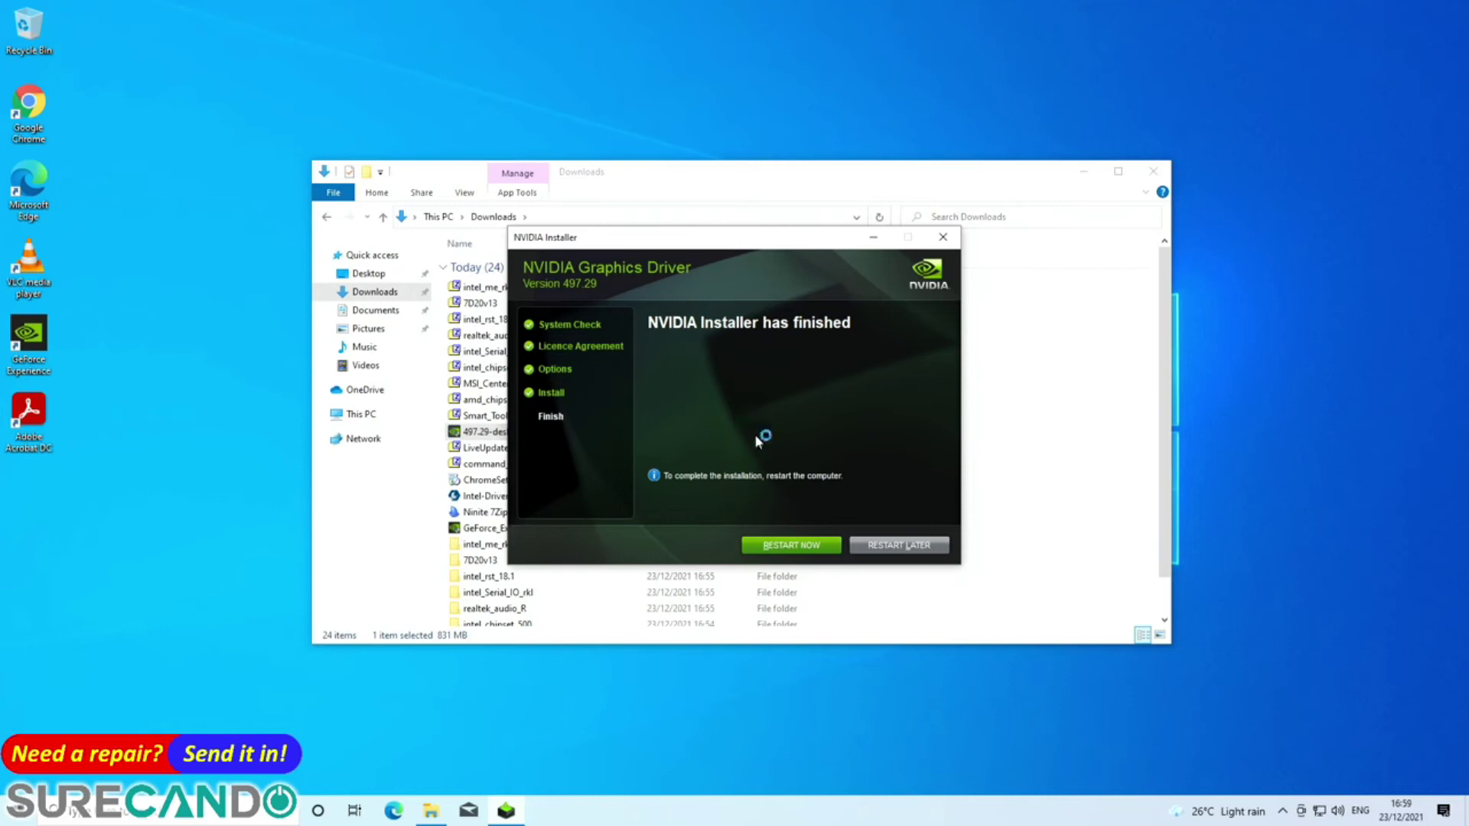
left_click(788, 547)
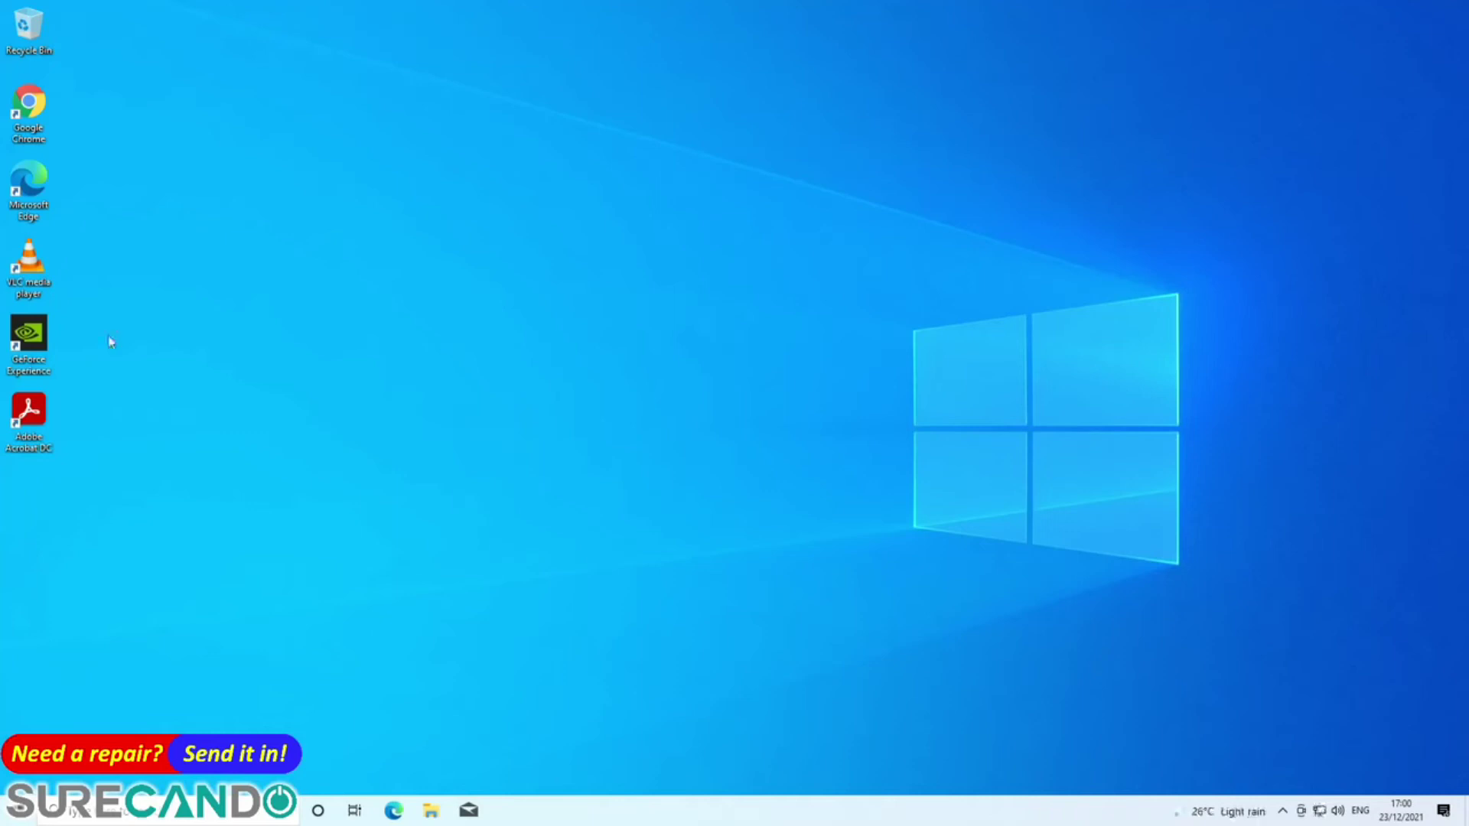
- Run the Intel Chipset Device Software setup from the intel_chipset_500 folder in Downloads and allow it to make changes
key("super+e")
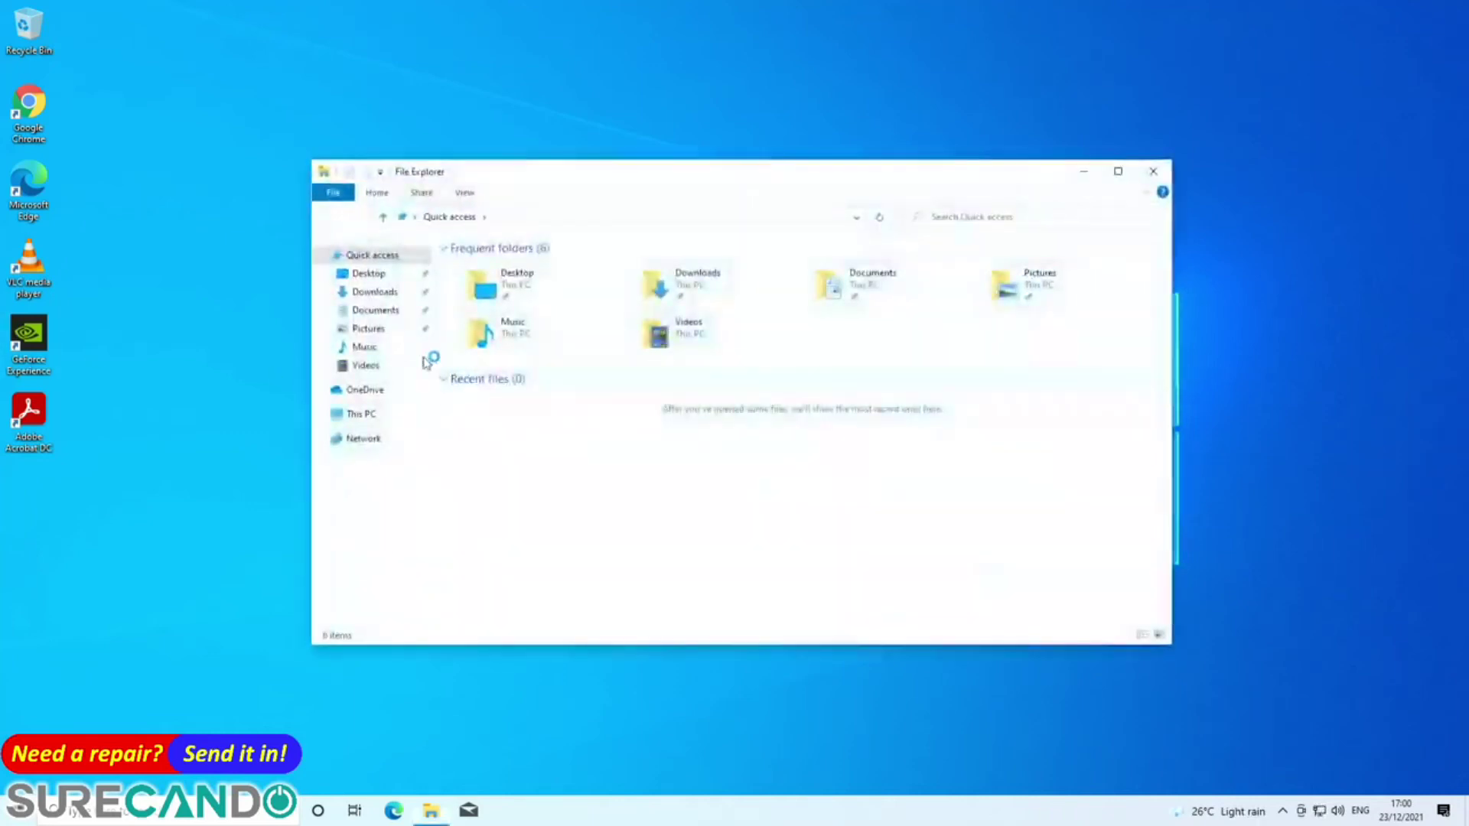
left_click(341, 297)
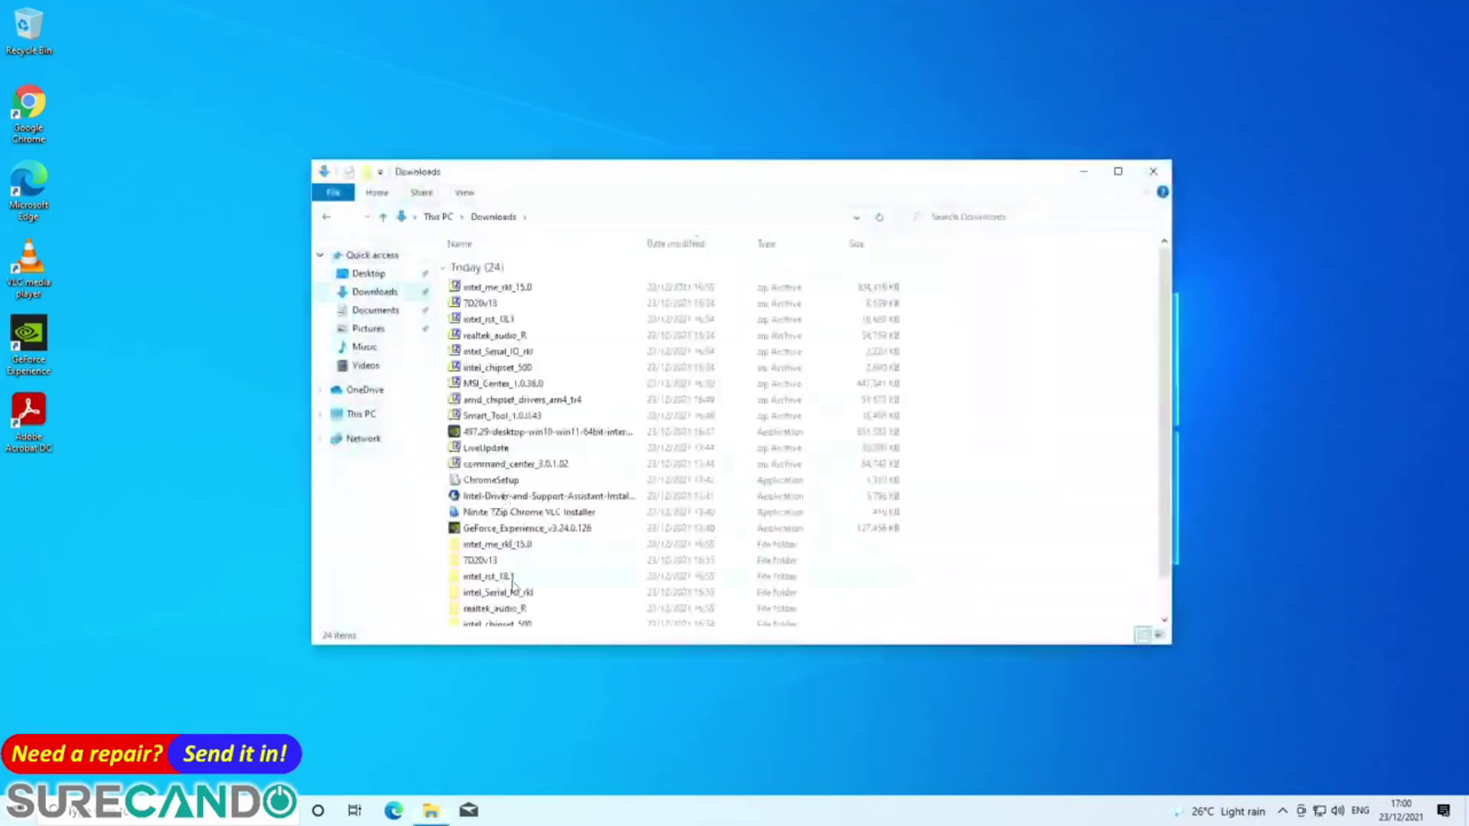
left_click(515, 610)
scroll(515, 612, "down", 1)
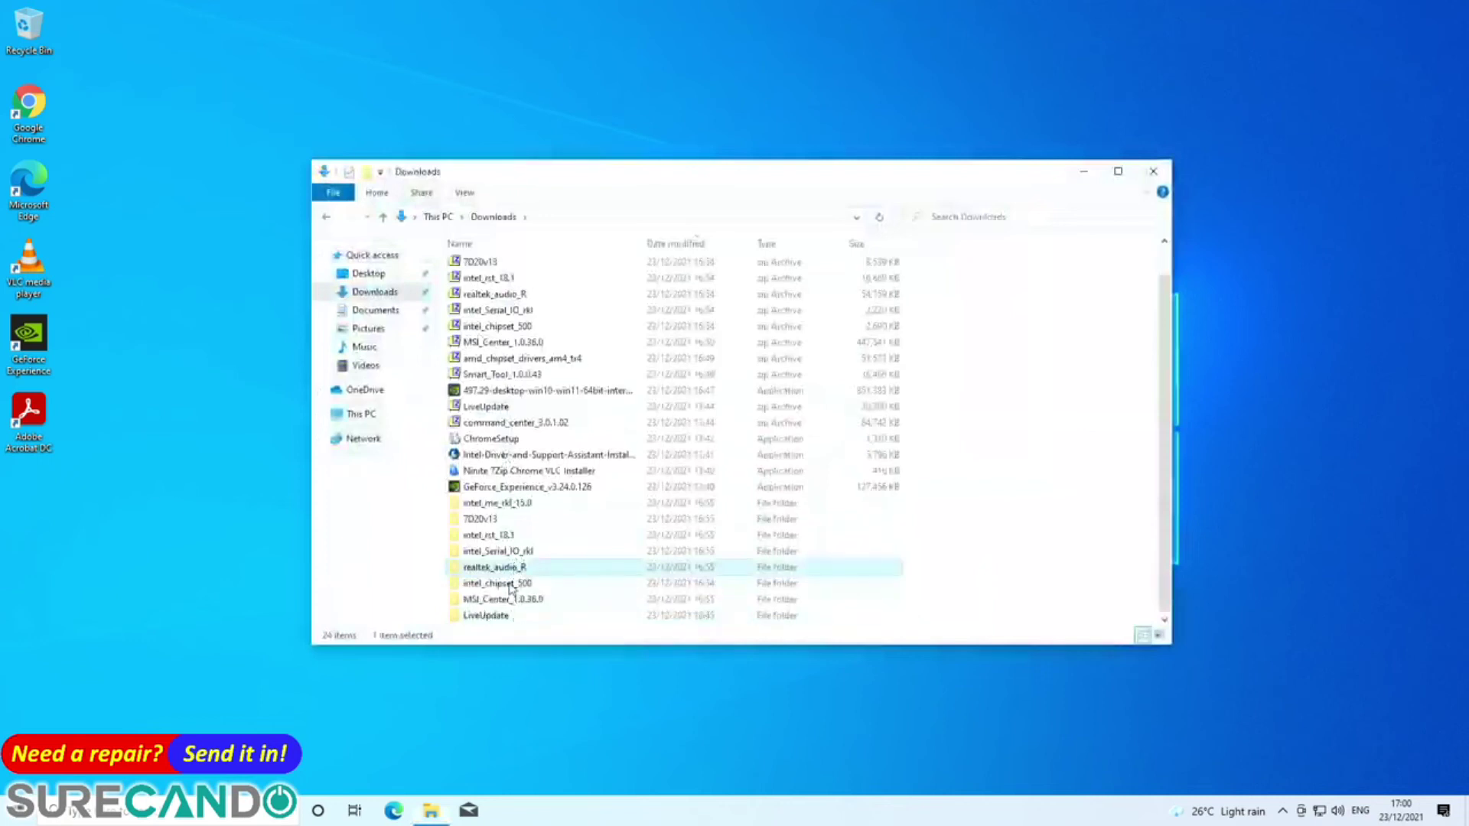
double_click(518, 583)
double_click(498, 267)
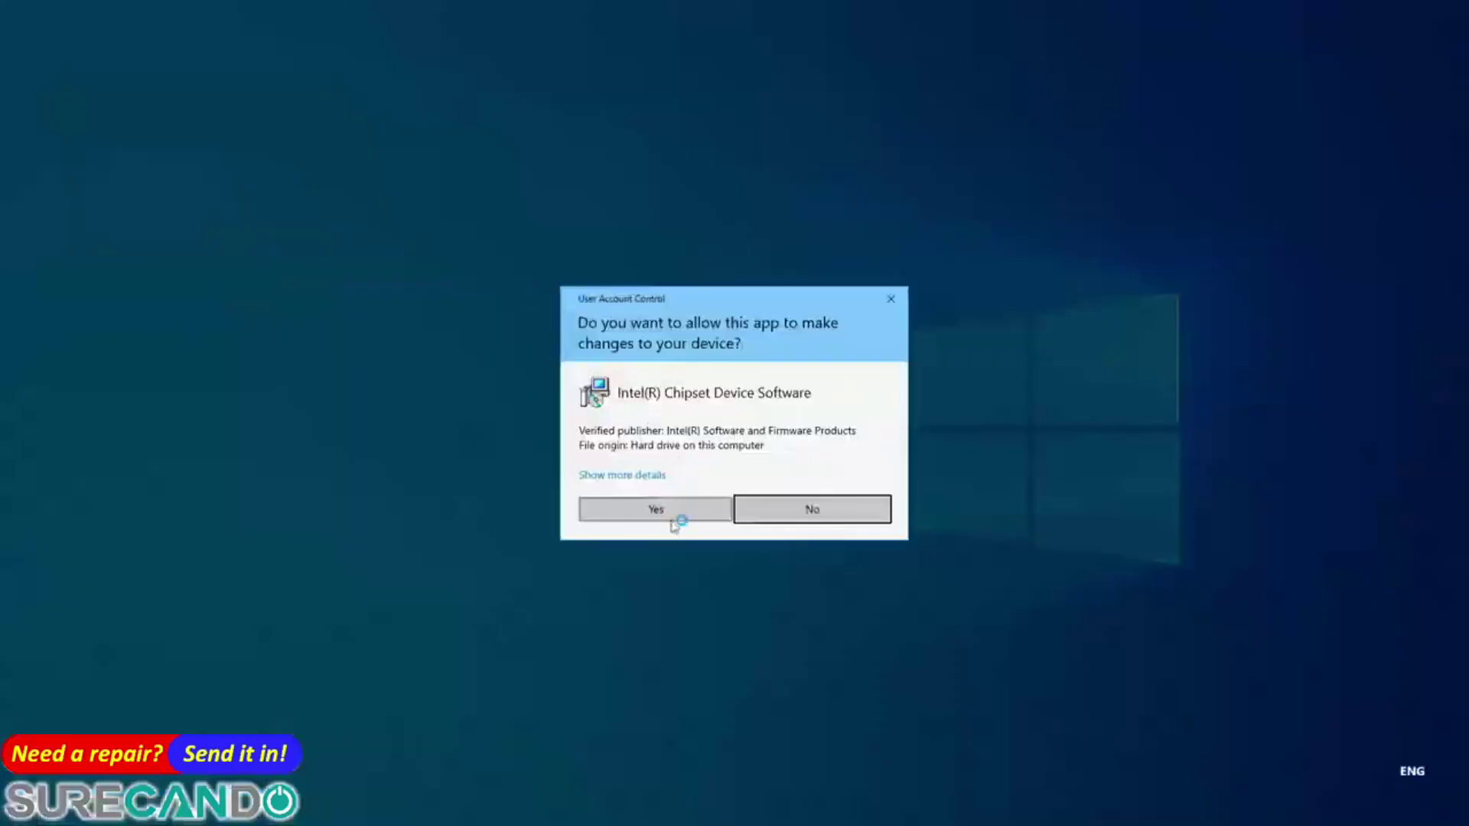
left_click(672, 518)
- Install the Intel Chipset Device Software and finish its setup, opening the MSI_Center_1.0.36.0 folder in Downloads meanwhile
left_click(505, 221)
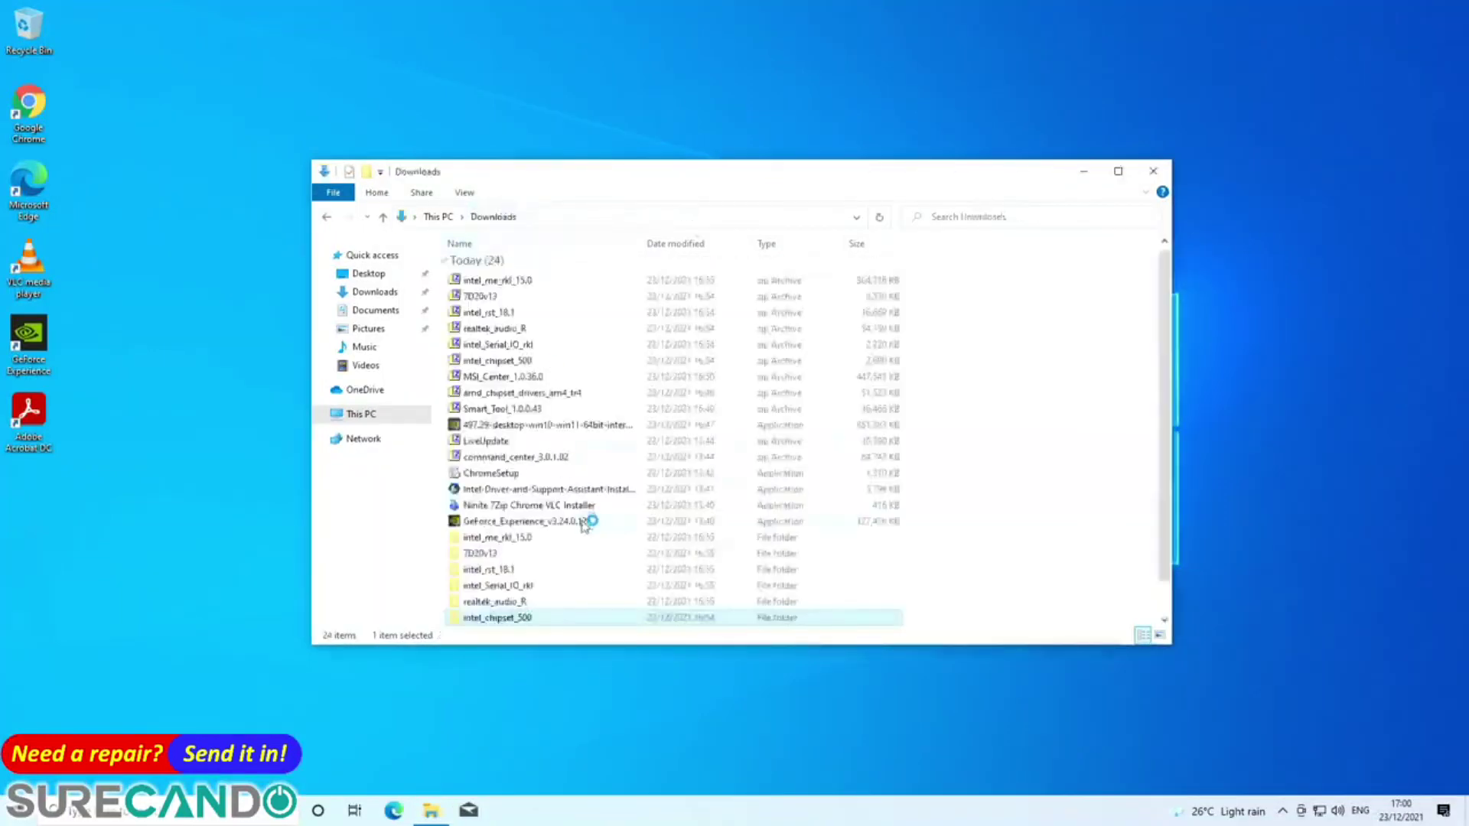
scroll(589, 544, "down", 1)
left_click(823, 527)
left_click(823, 527)
left_click(822, 527)
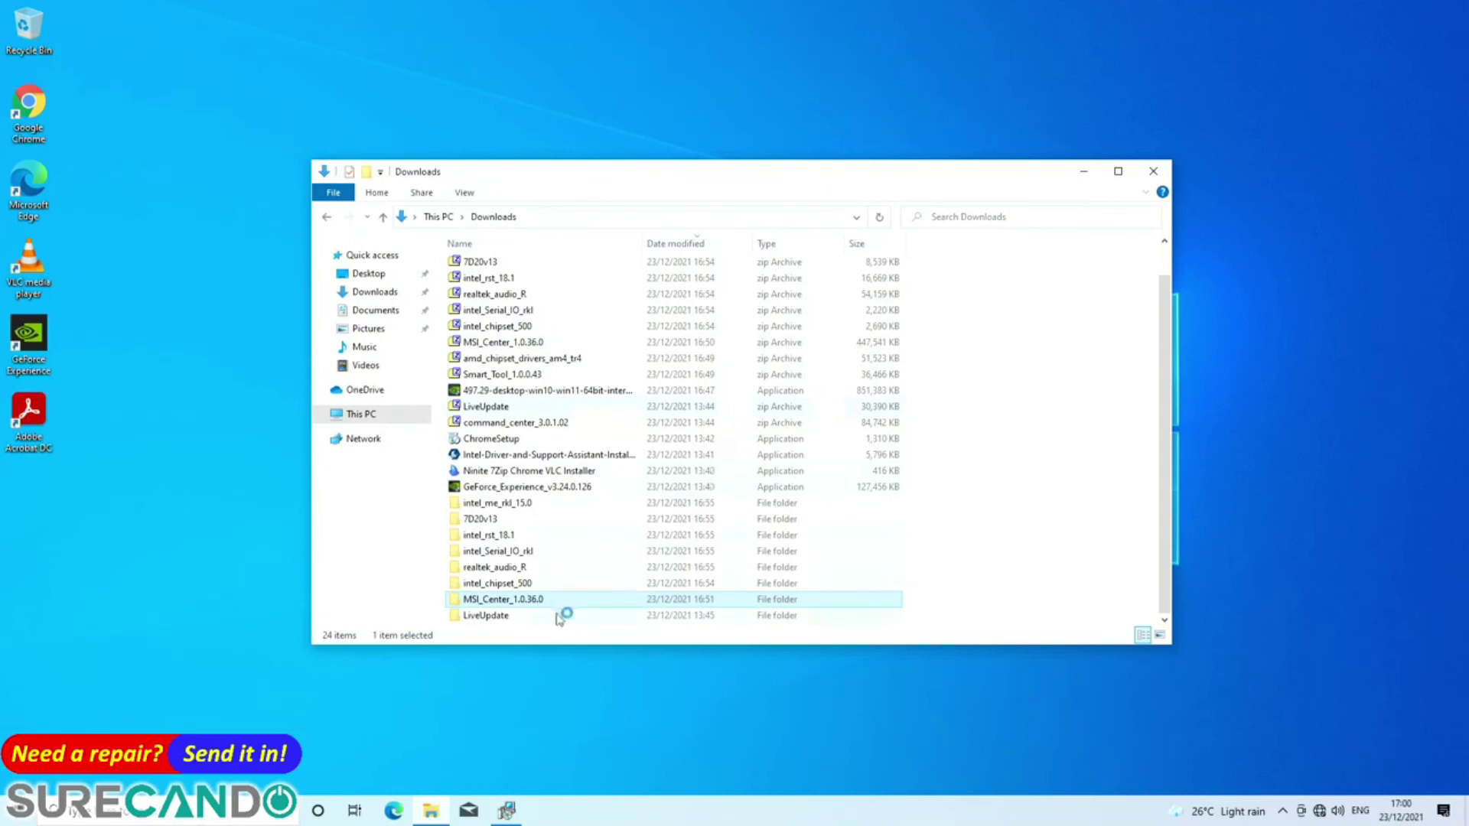
double_click(533, 601)
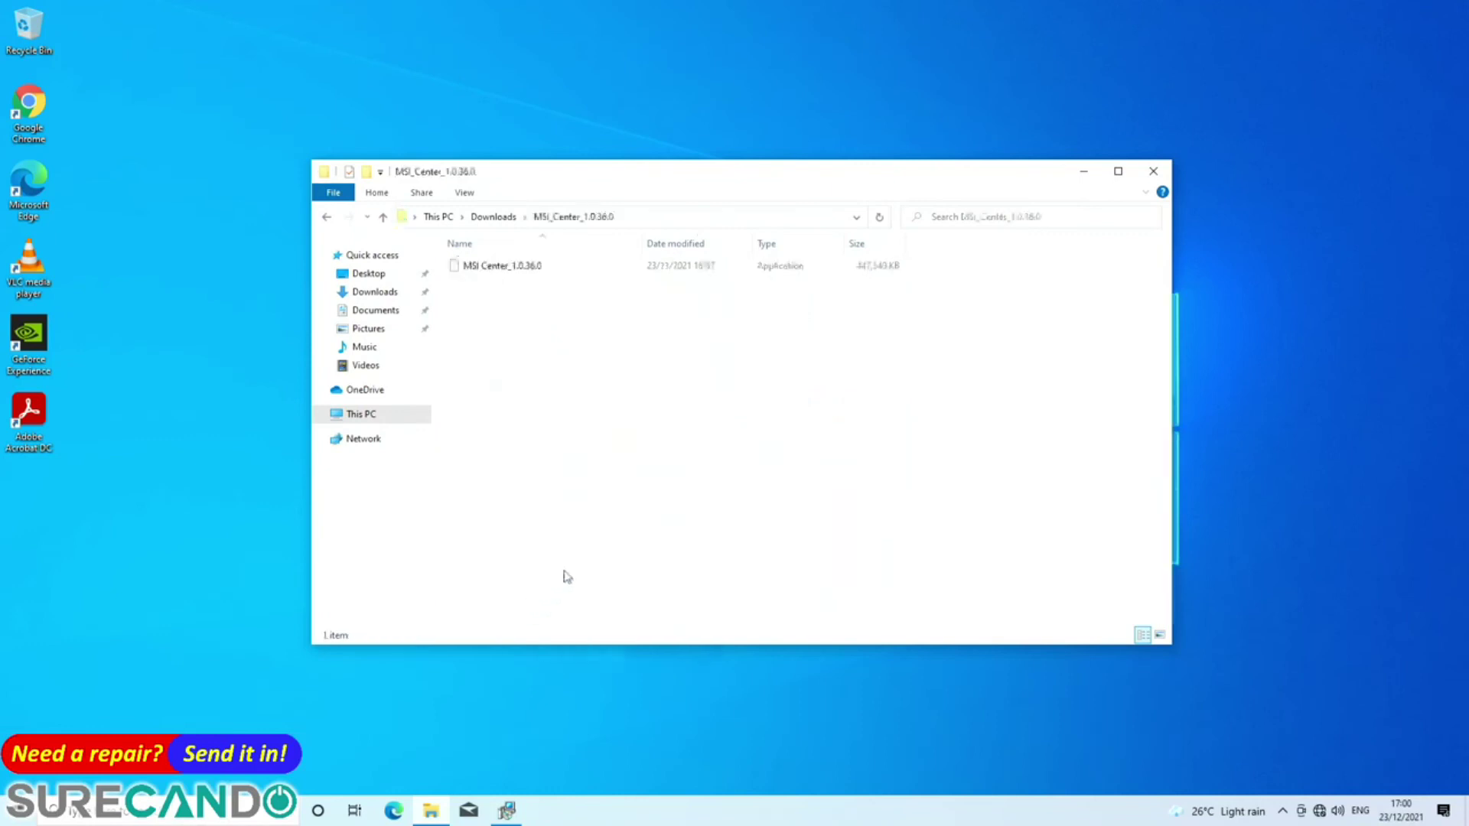
left_click(505, 266)
left_click(18, 811)
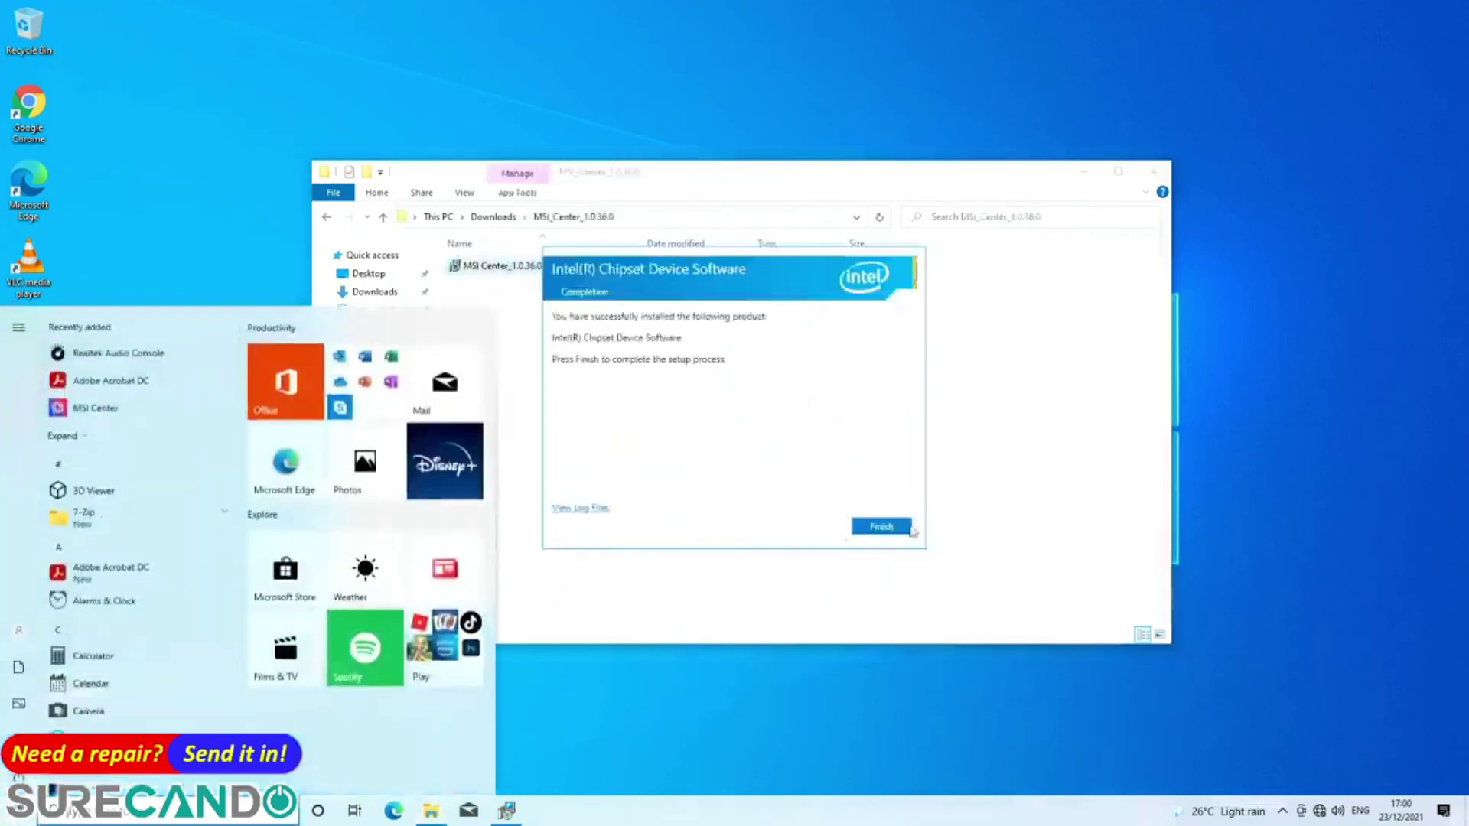
left_click(890, 480)
left_click(891, 527)
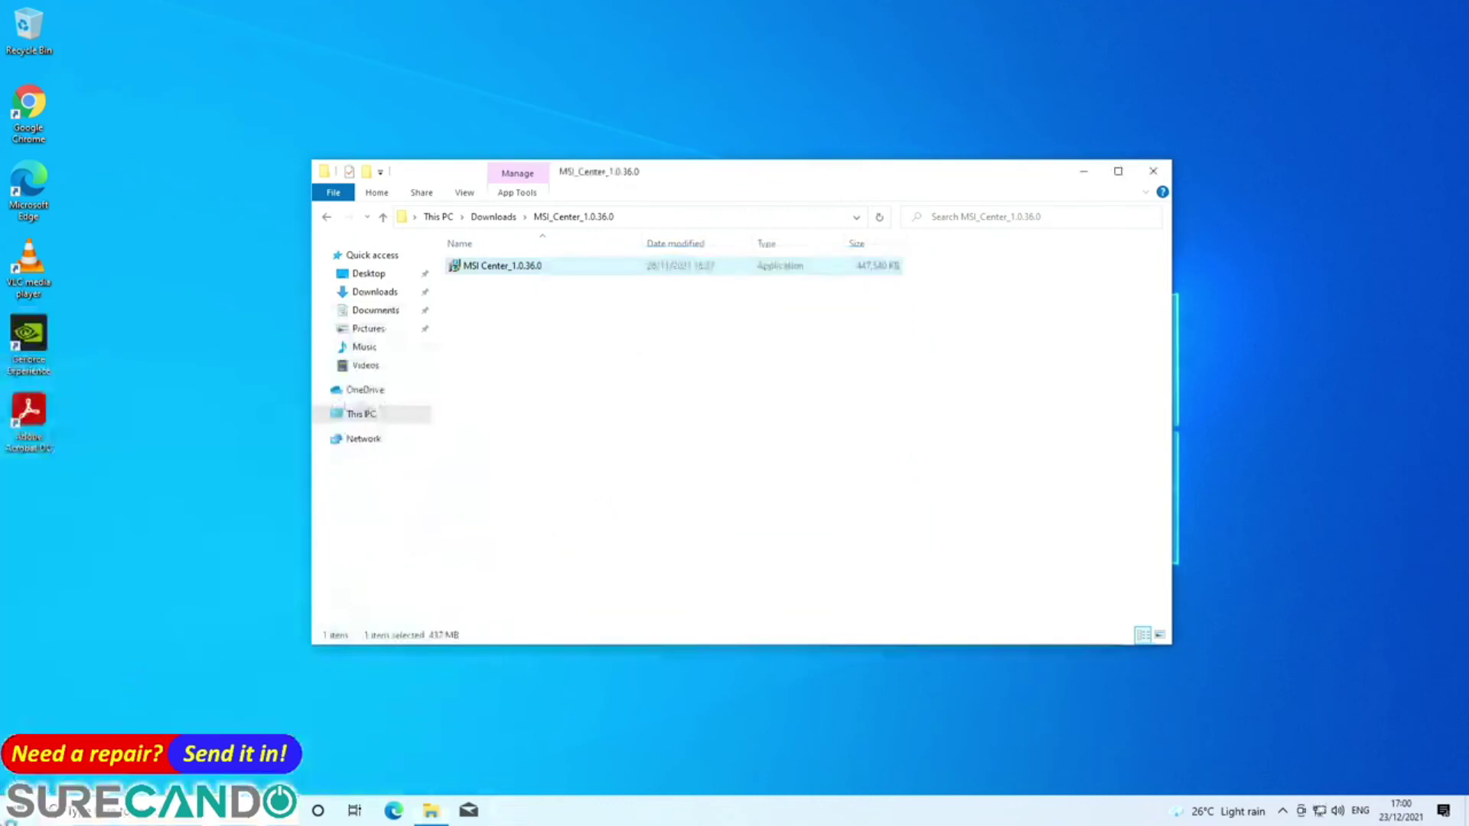
- Look through the list of installed apps and close the MSI_Center_1.0.36.0 folder window
left_click(19, 811)
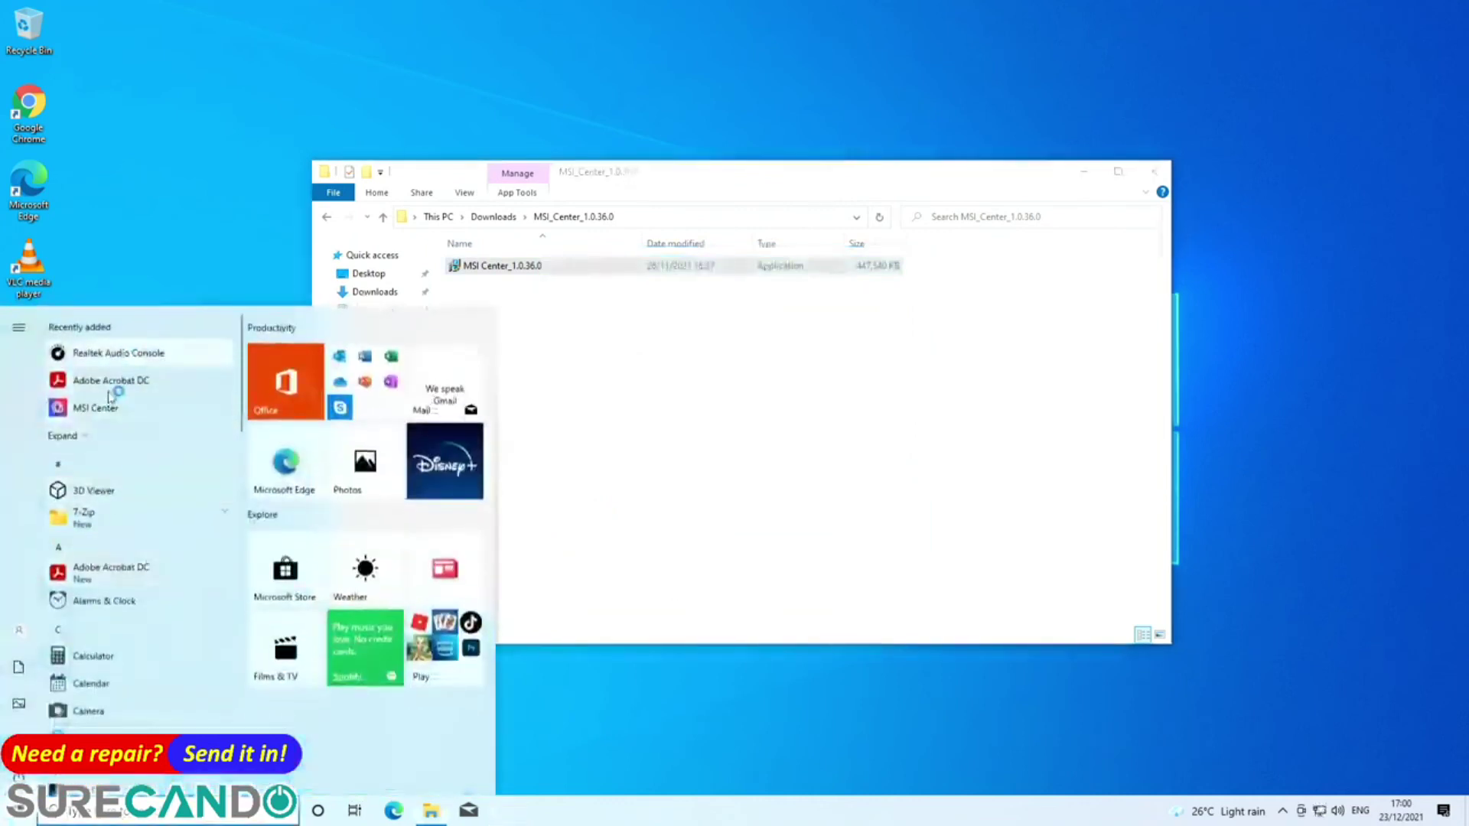
scroll(107, 664, "down", 15)
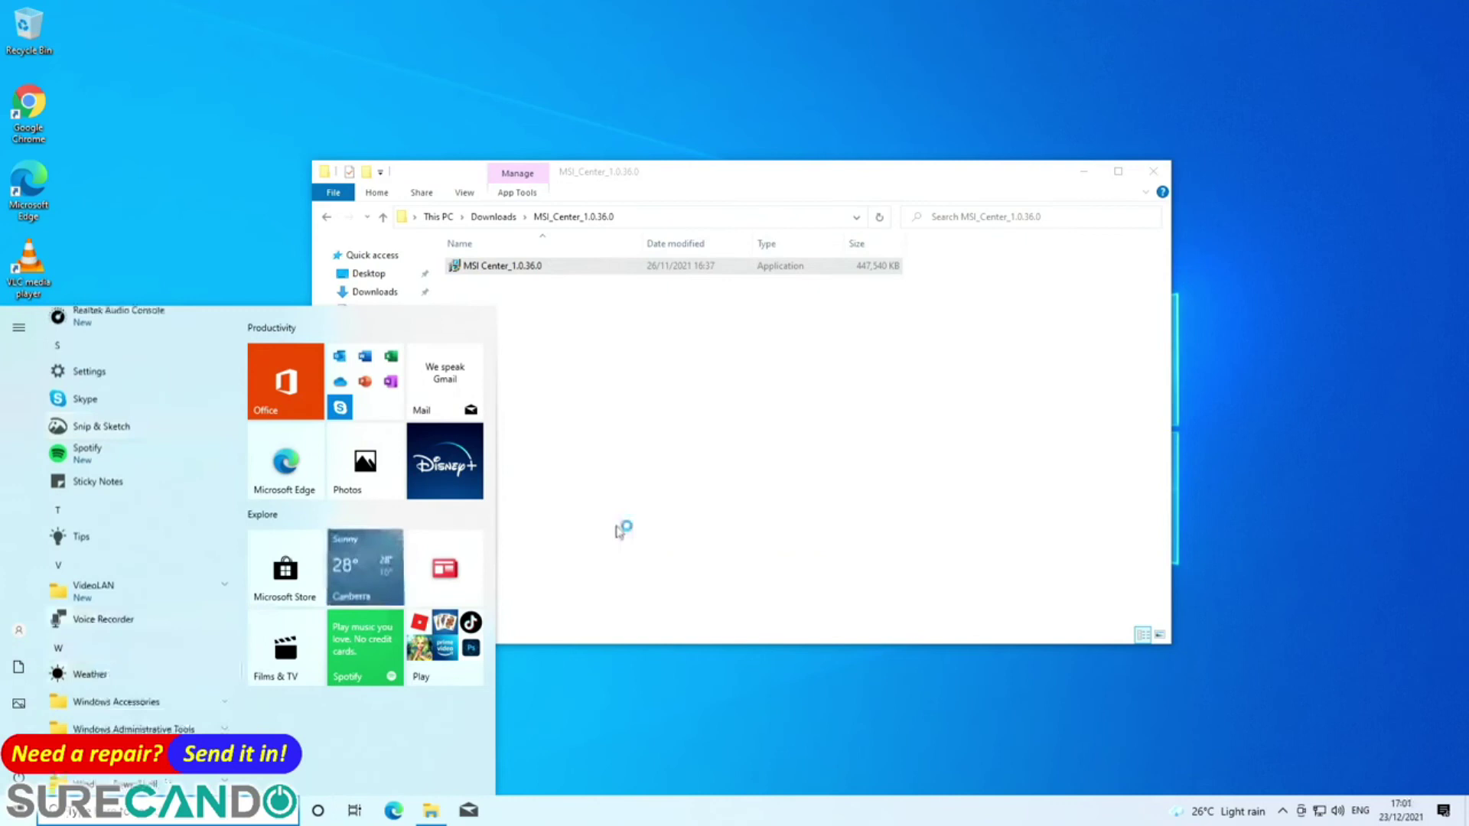
left_click(728, 514)
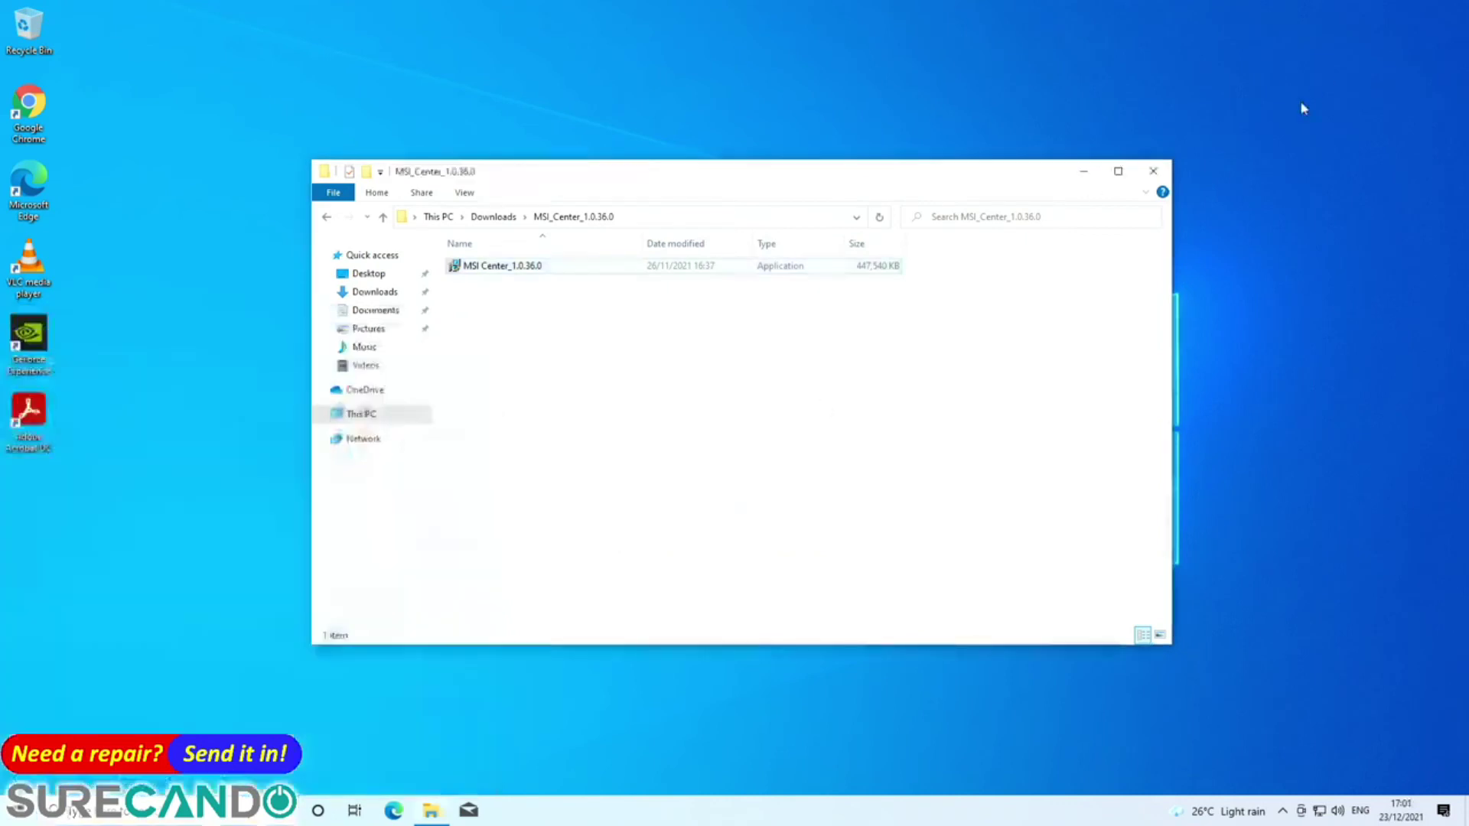
left_click(1153, 170)
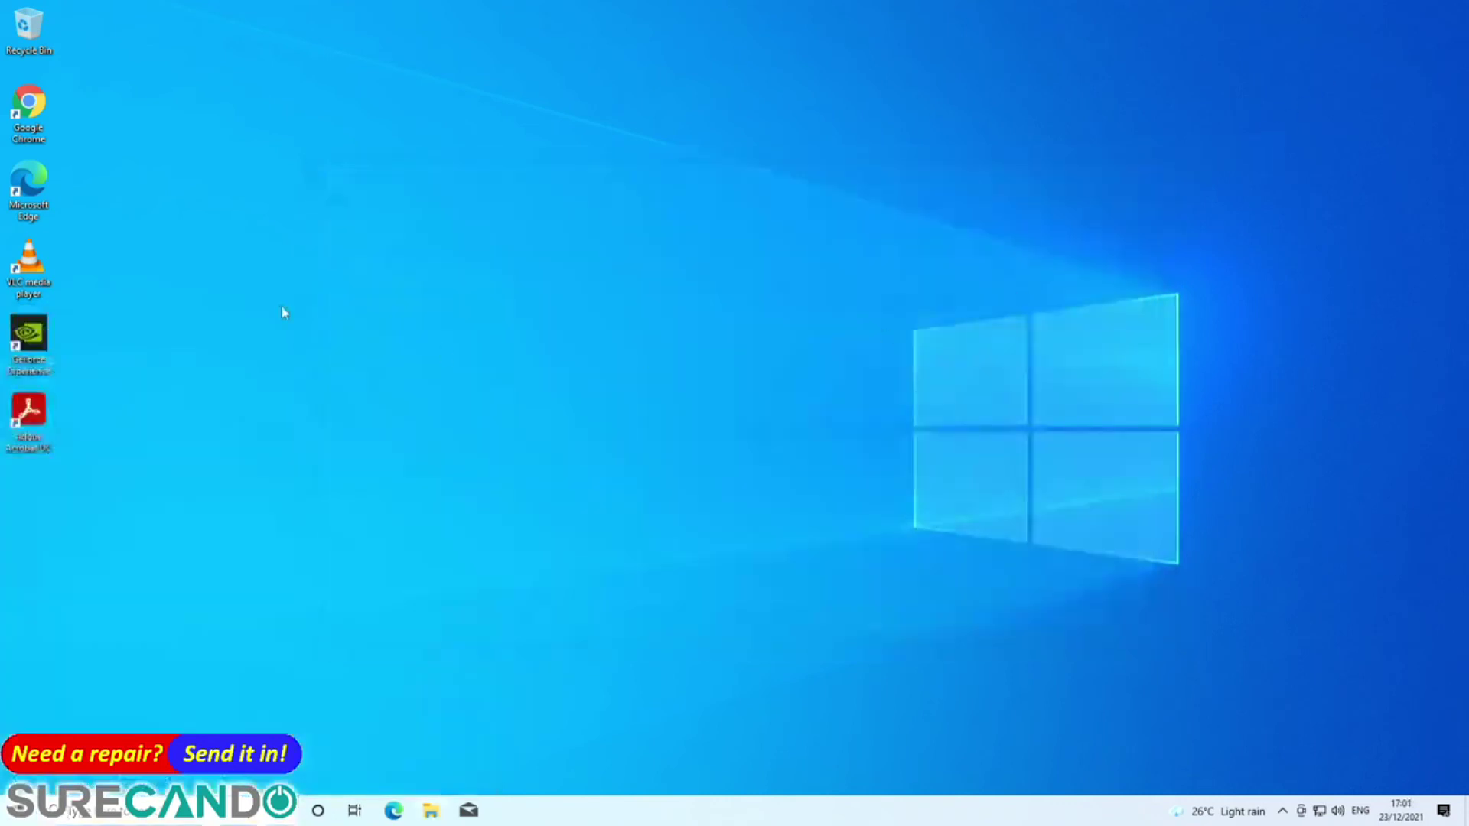
- View the computer's basic system information from This PC, and close the System, This PC and Settings windows
key("super+i")
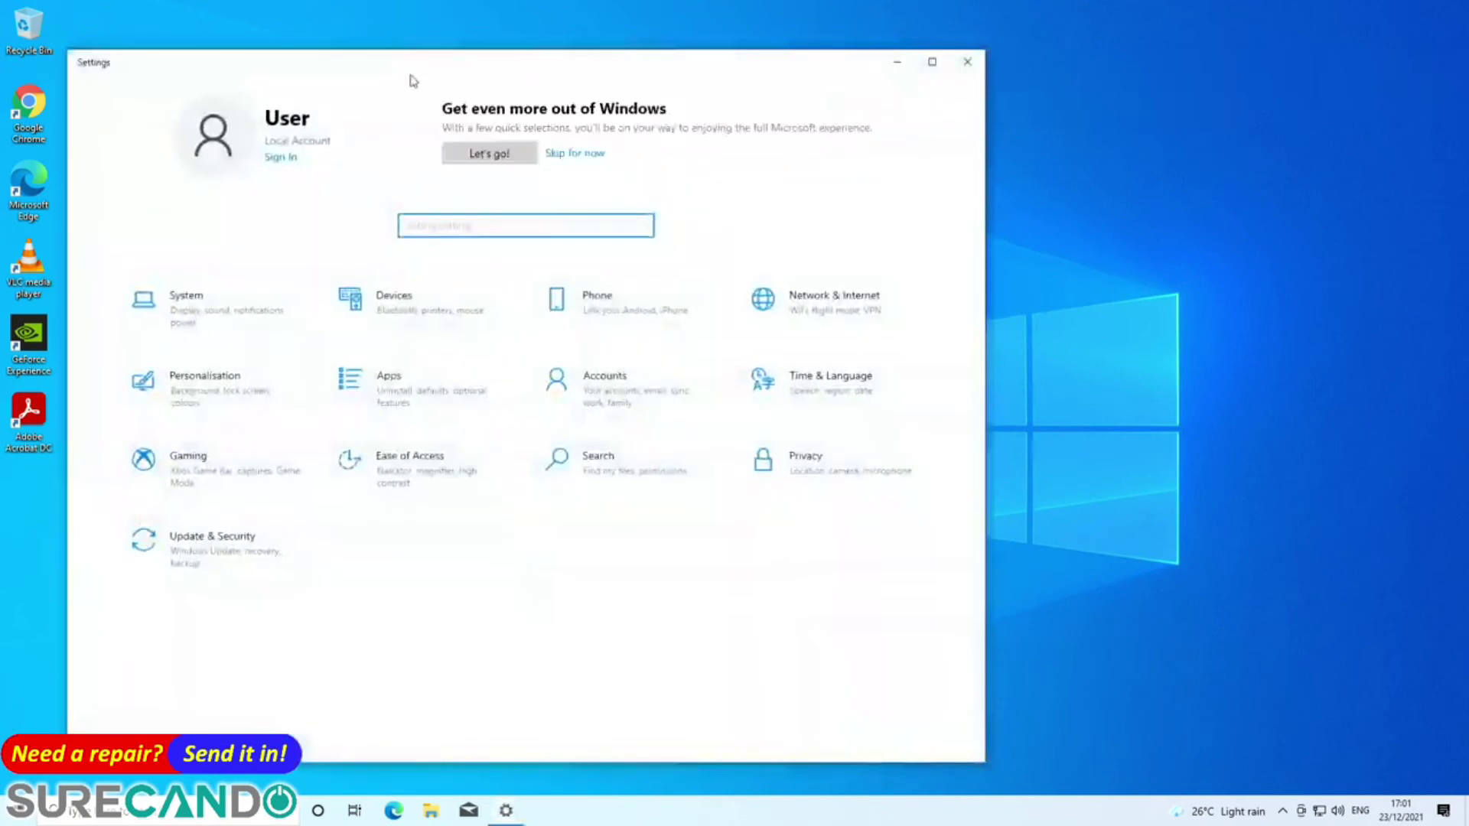
key("super+e")
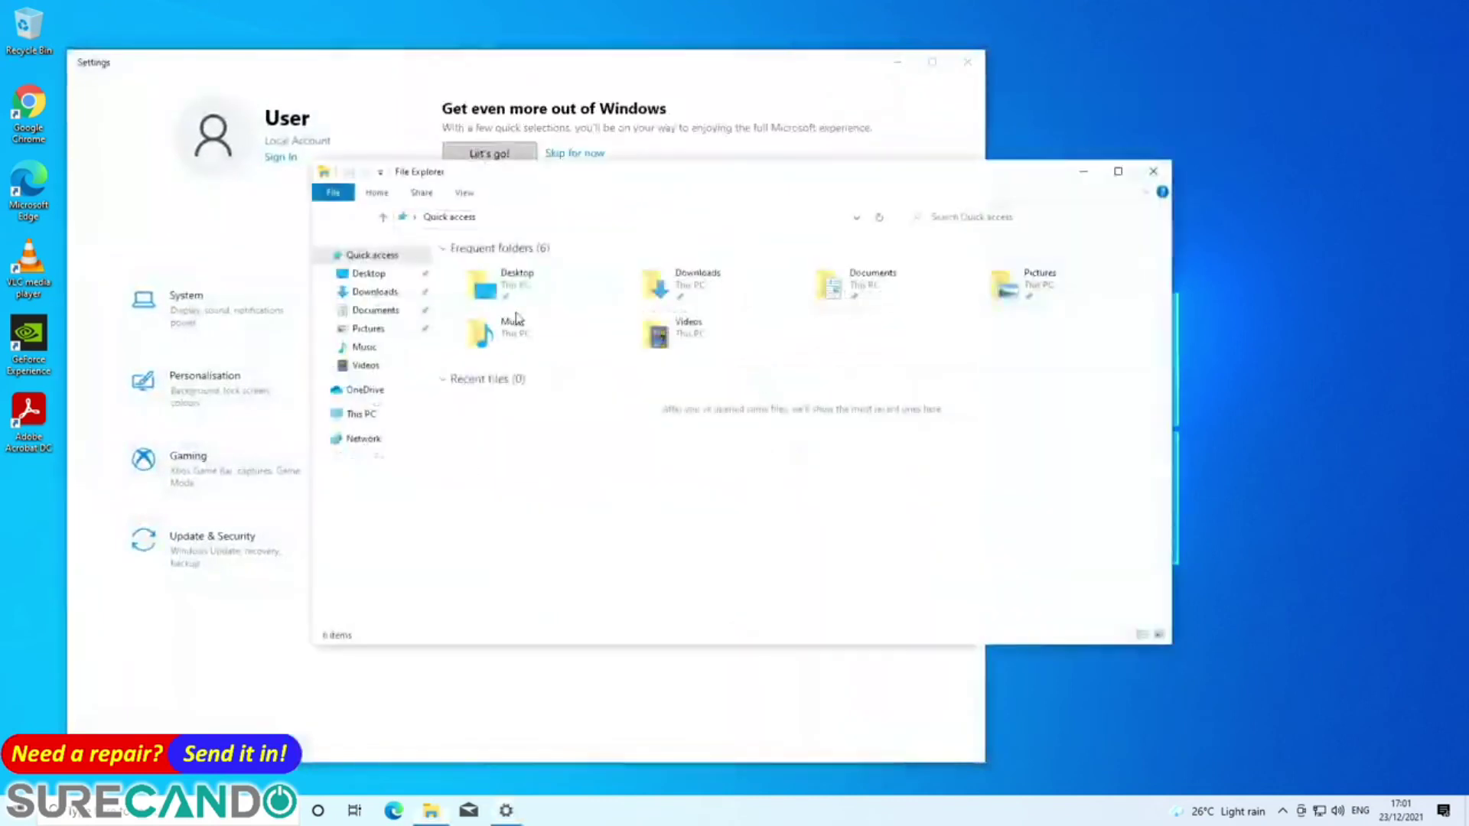
left_click(361, 414)
right_click(703, 541)
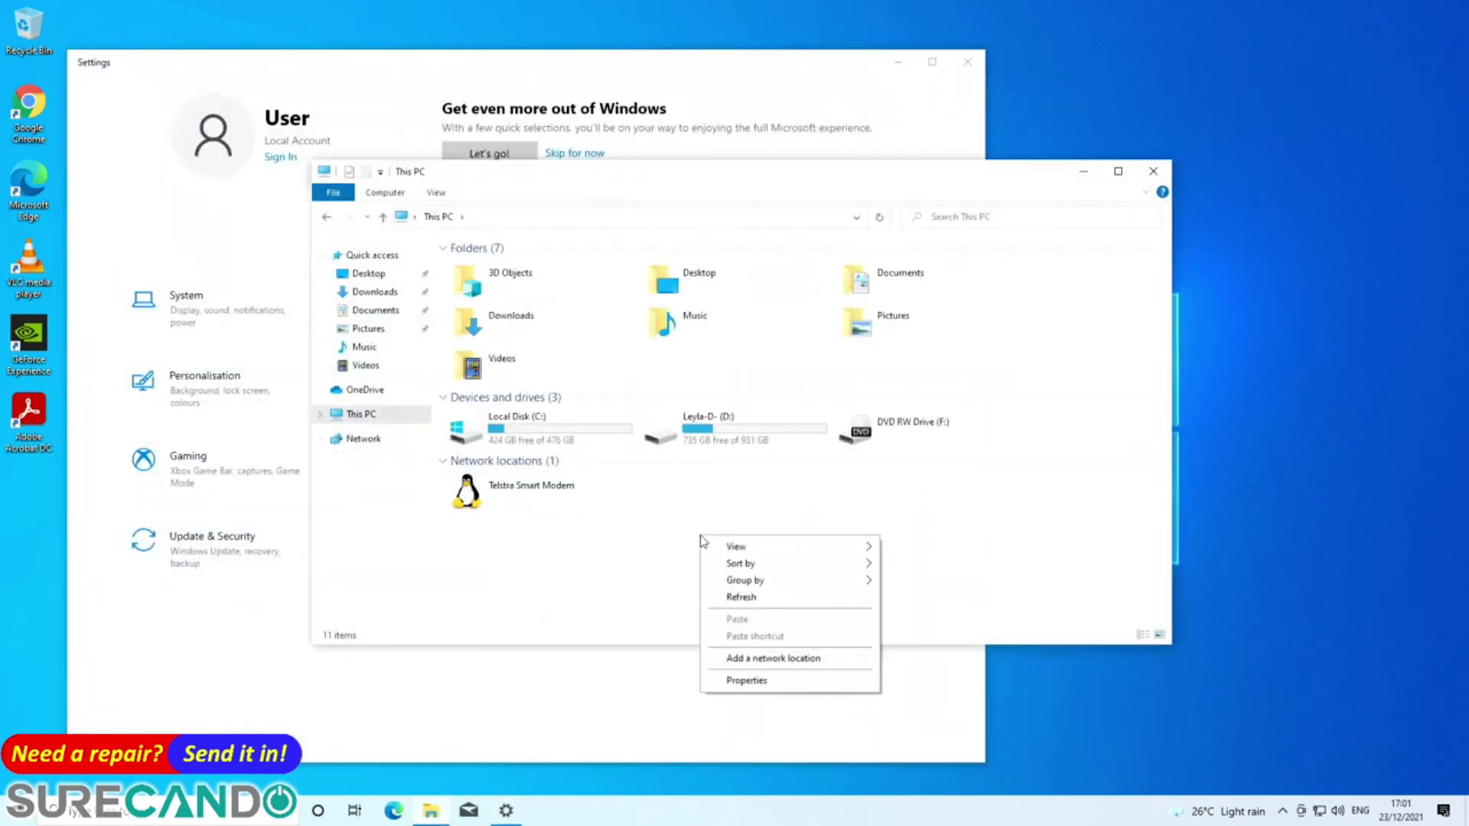
key("r")
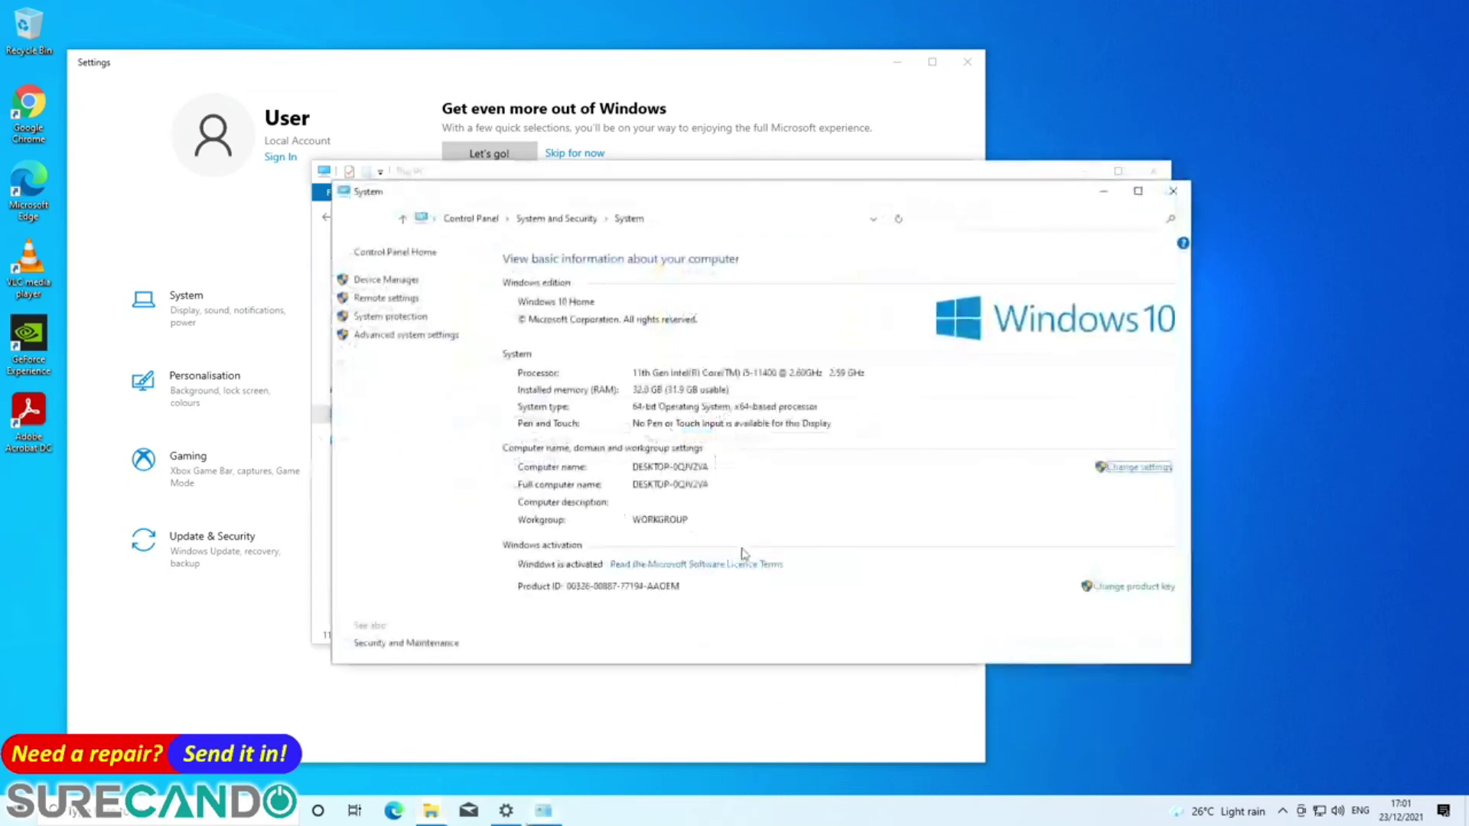
left_click(1173, 191)
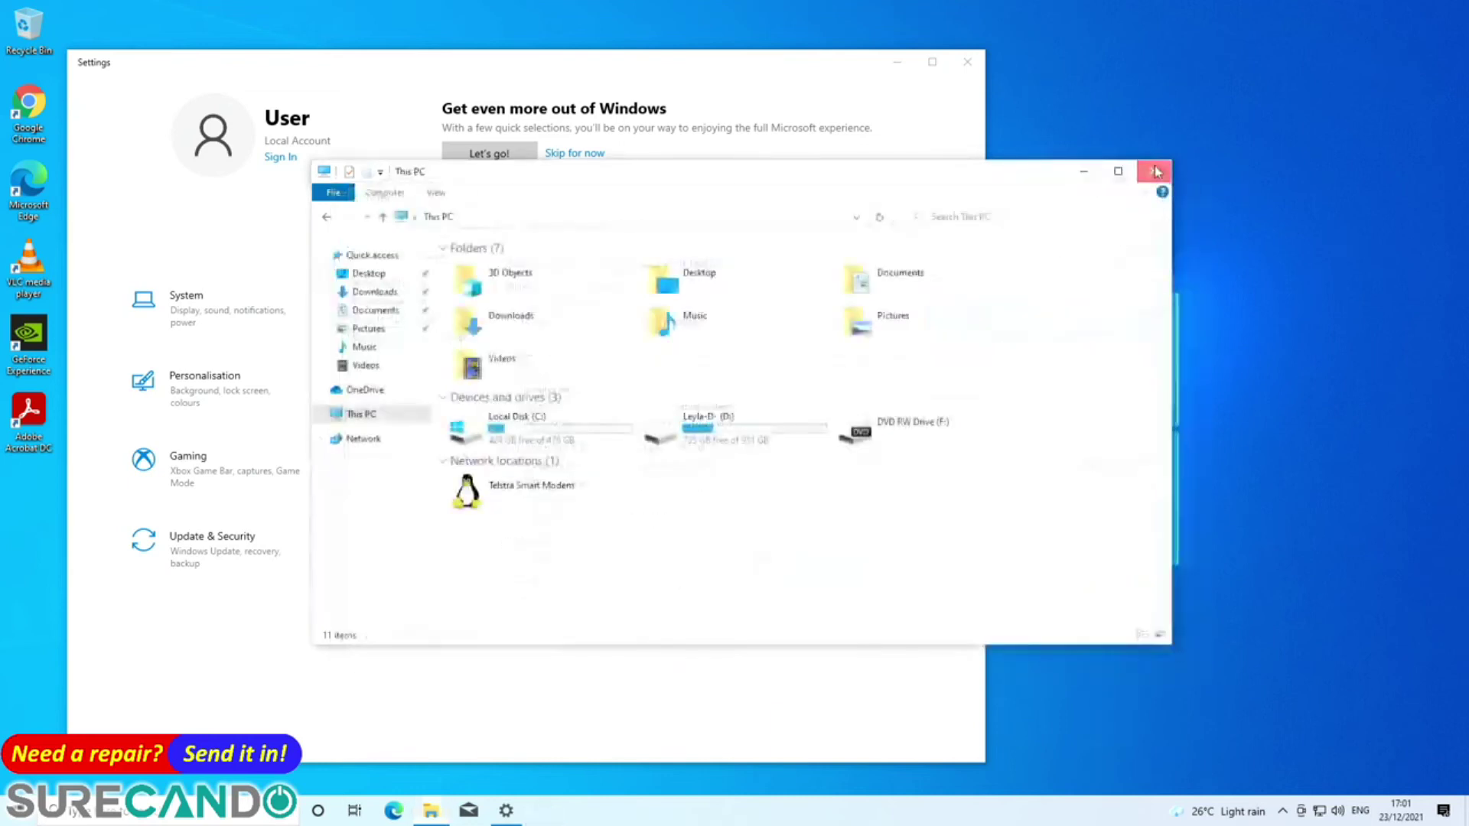
left_click(968, 61)
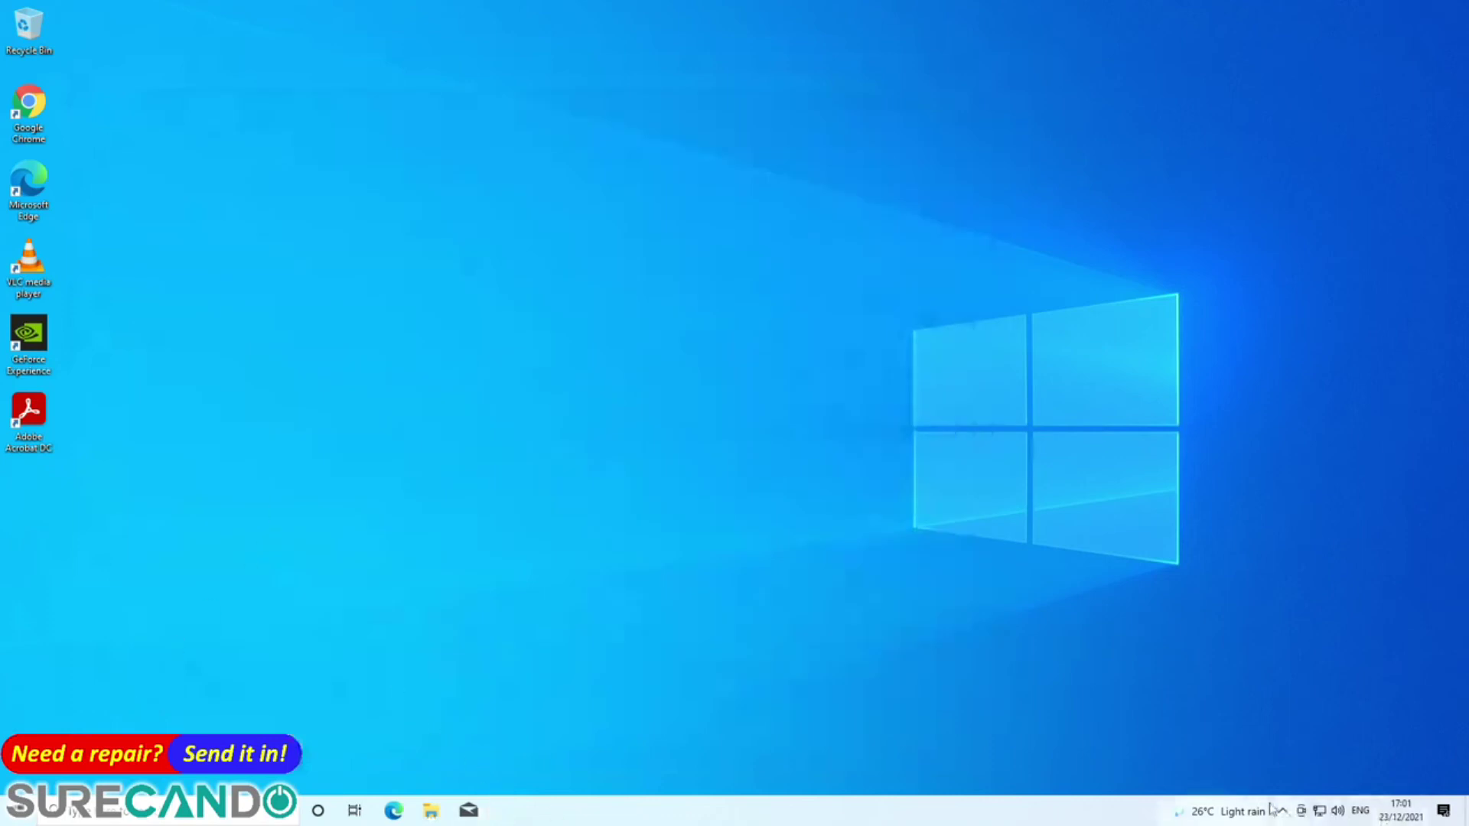
left_click(17, 819)
left_click(682, 429)
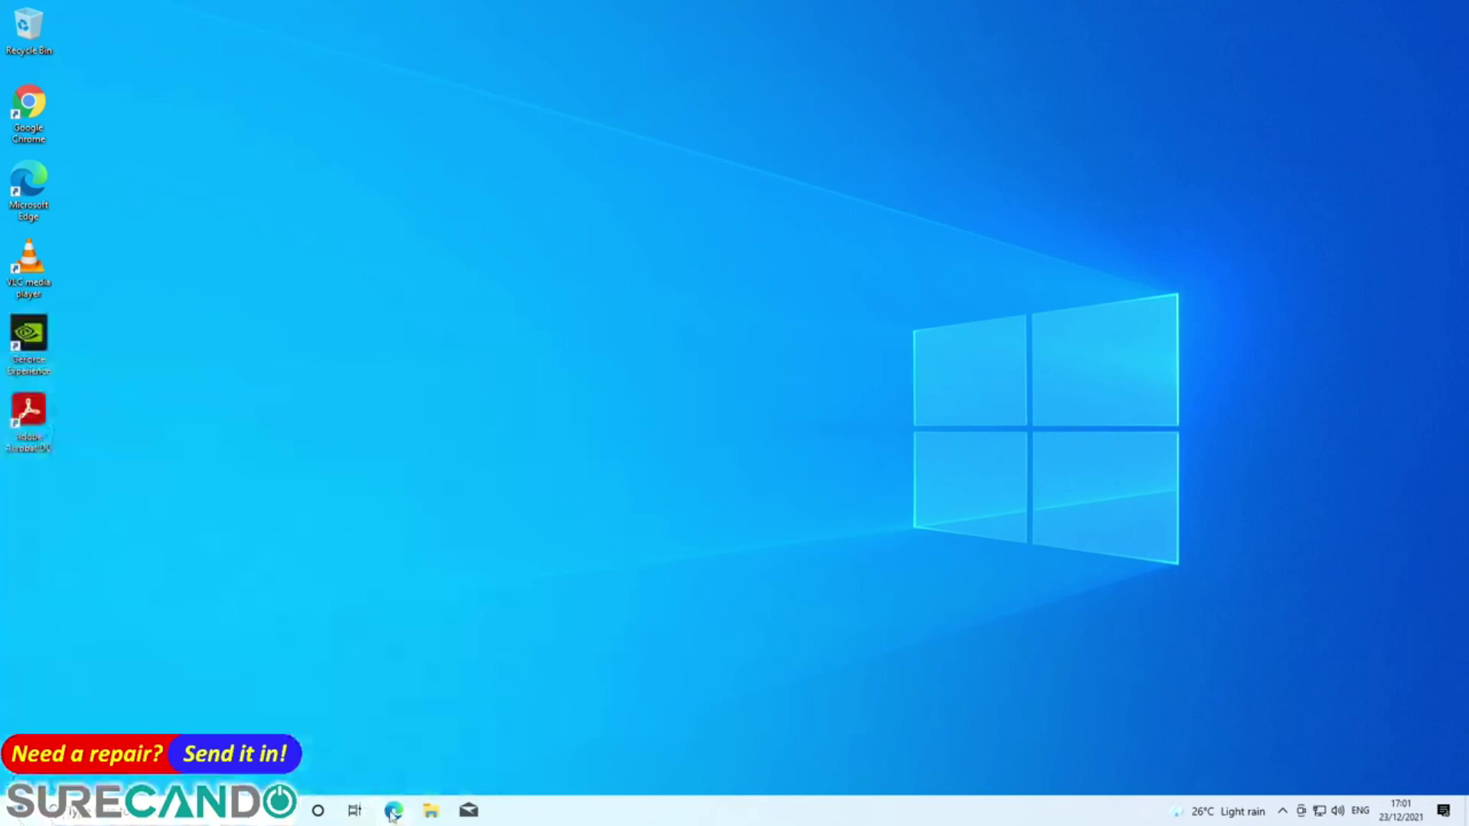
- Open Microsoft Edge and go to the ASUS Australia website at asus.com.au
left_click(392, 812)
left_click(233, 42)
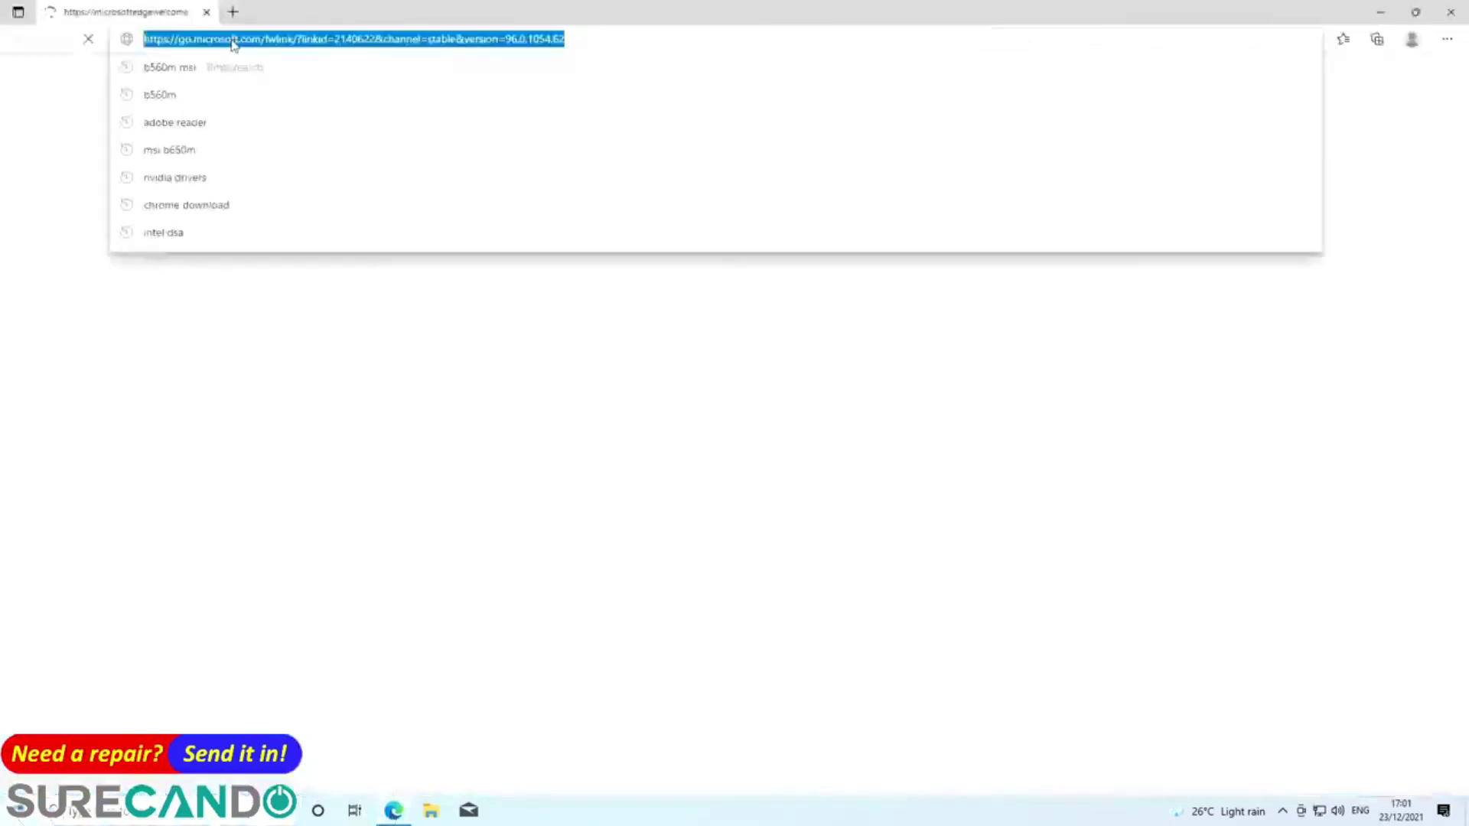
type("as")
type(".com.au")
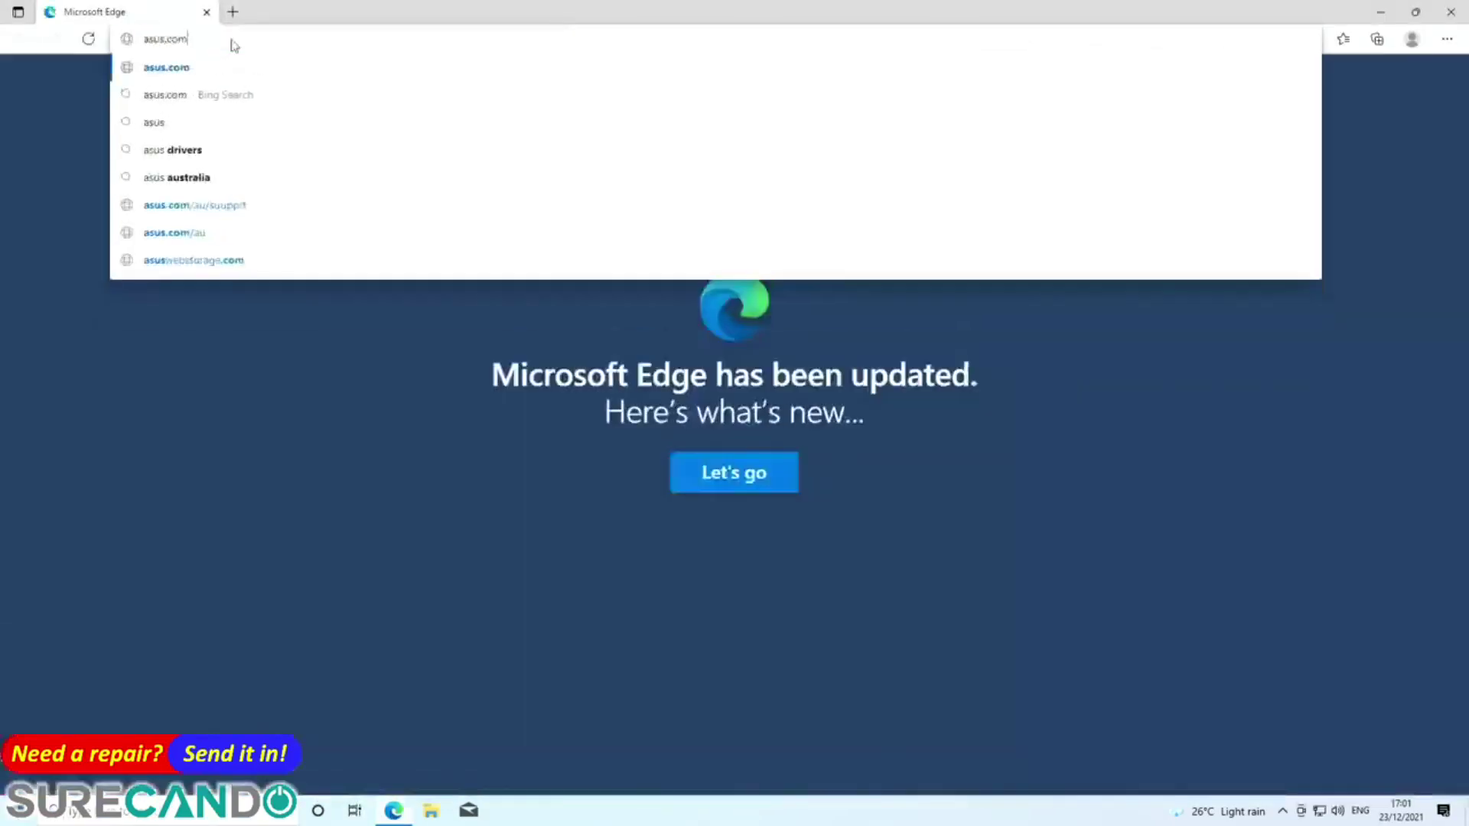
key("Return")
- Check the Wi-Fi adapter's model under the network adapters in Device Manager and return to the ASUS website in Edge
key("super")
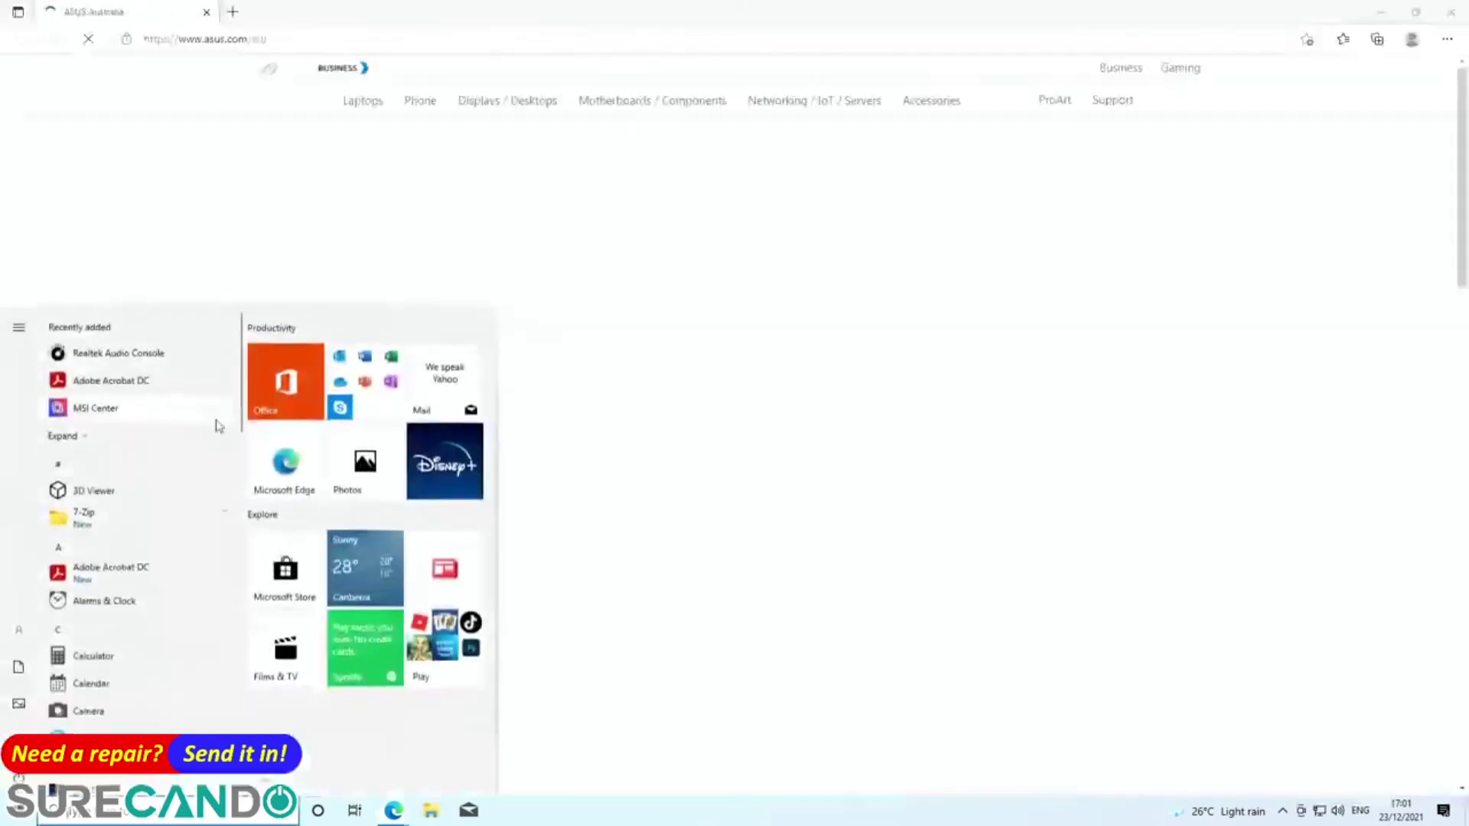
key("super+x")
left_click(79, 497)
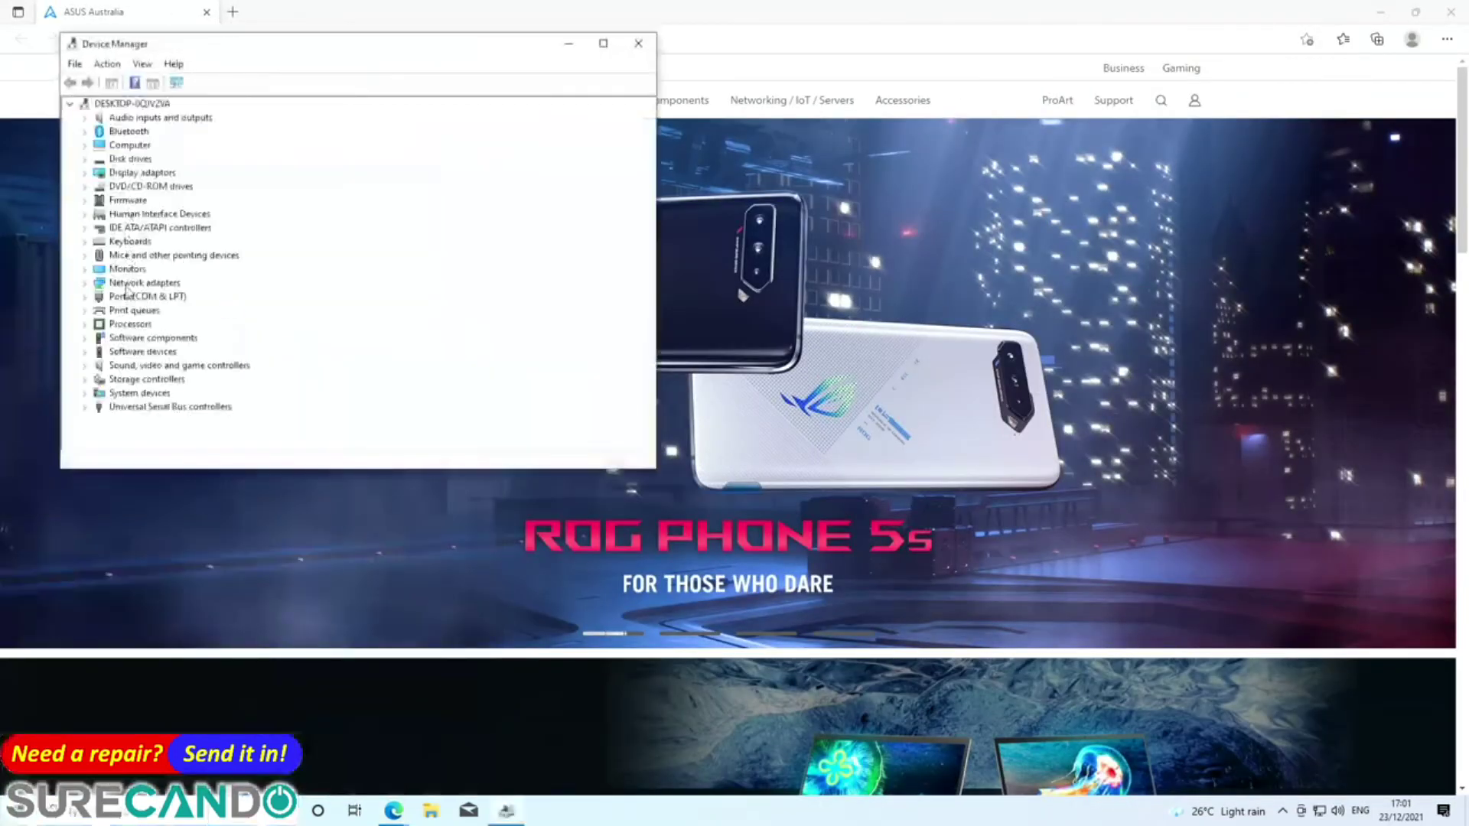
double_click(126, 285)
left_click(159, 311)
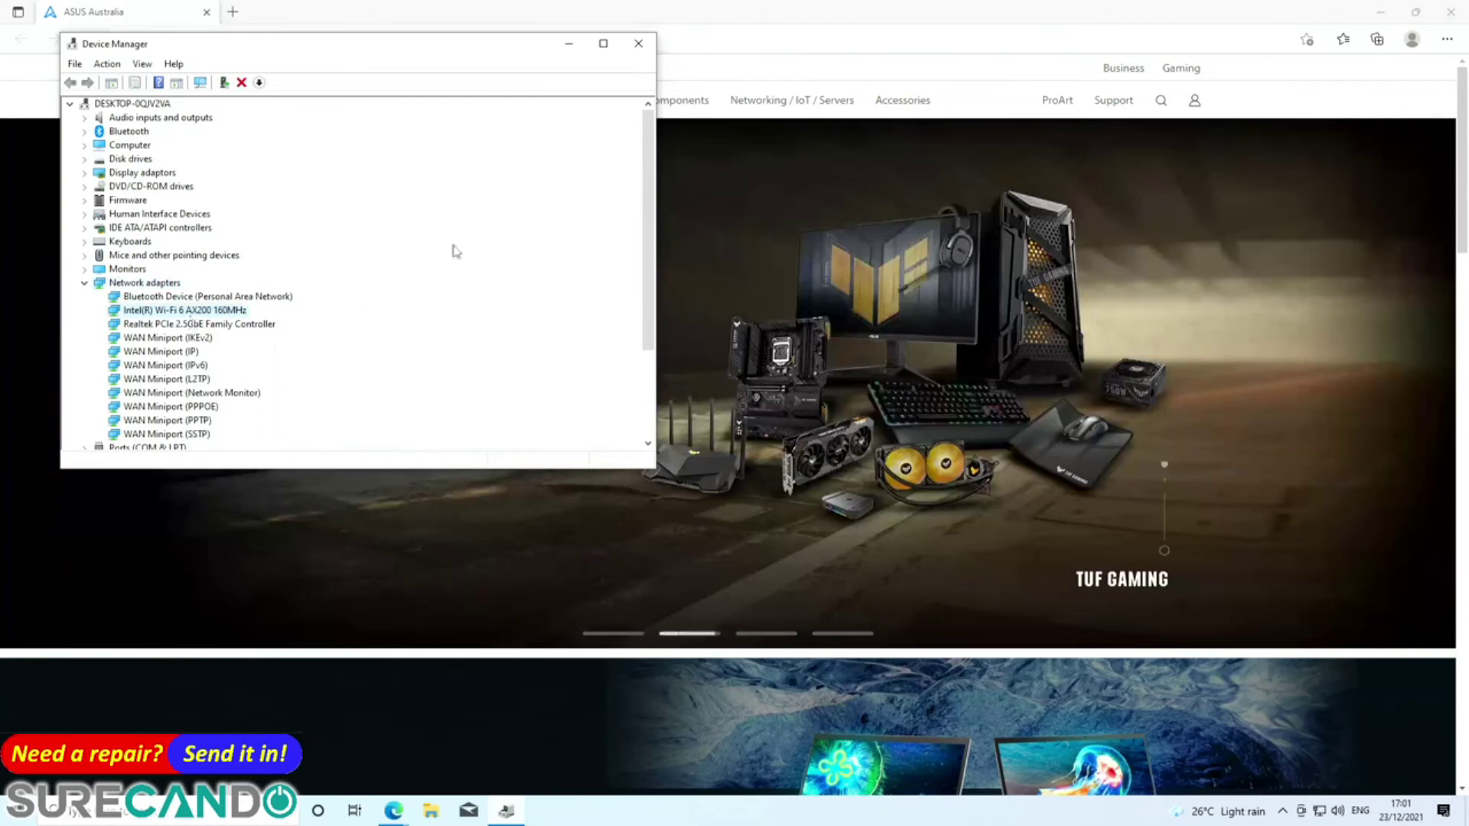
left_click(636, 8)
- Search the ASUS website for ax200 and open the support page of PCIE WIFI CARD/INTEL AX200
mouse_move(1109, 102)
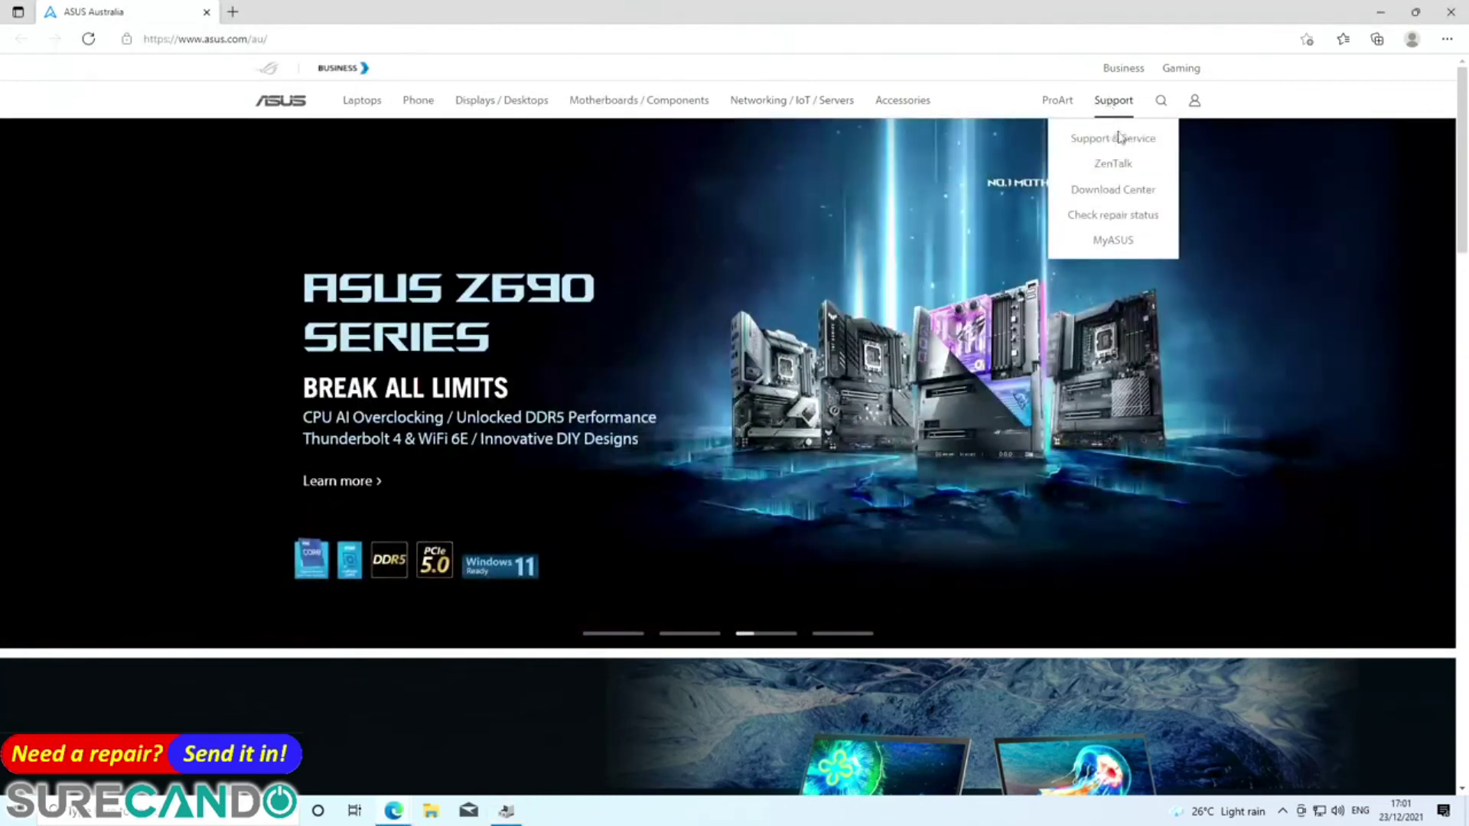
left_click(1158, 108)
type("ax200")
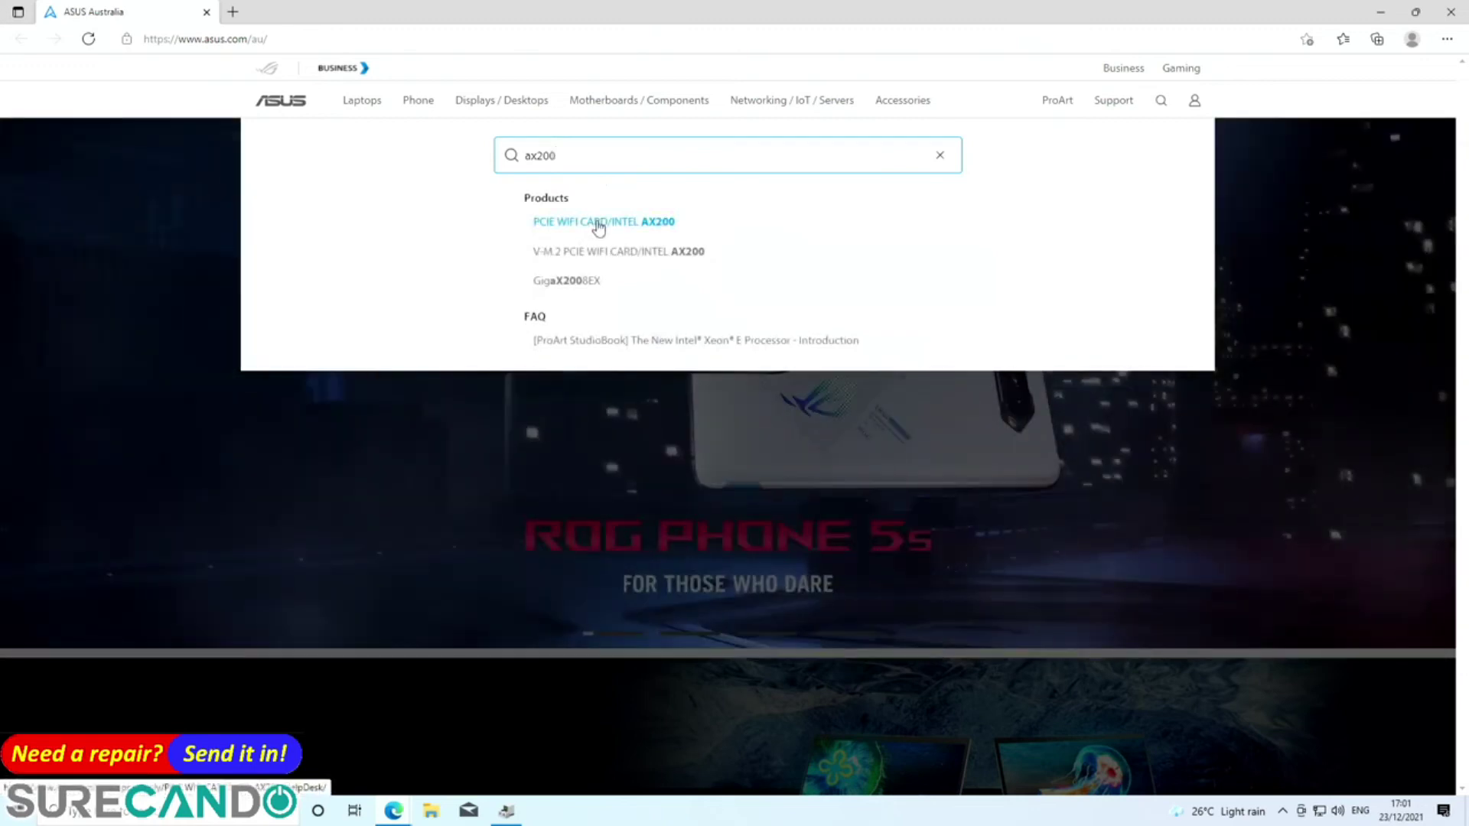
left_click(598, 224)
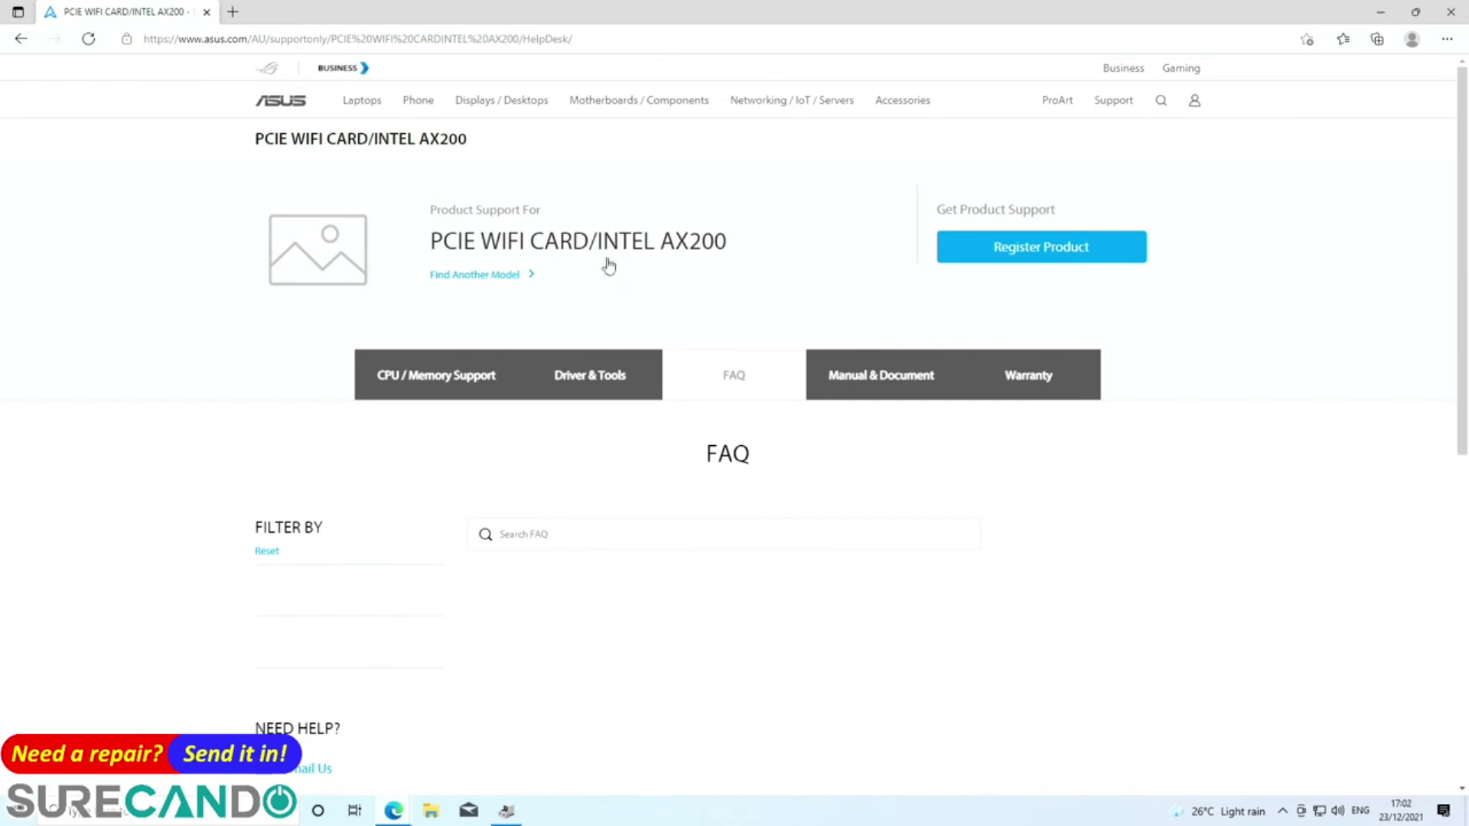
left_click(413, 39)
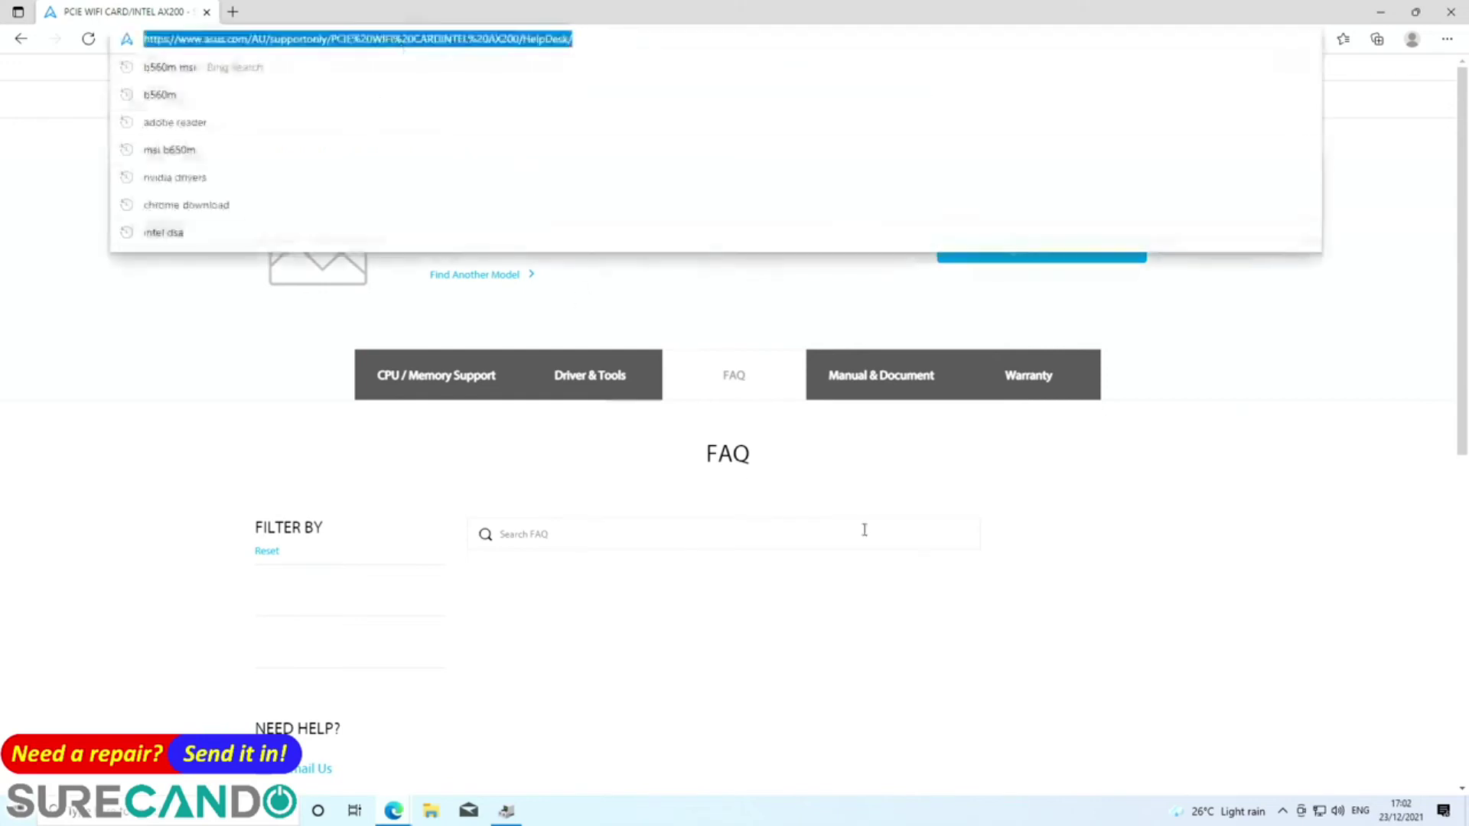
key("Escape")
- Search the ASUS website for ax3000 and open the PCE-AX3000 adapter's support page
left_click(1161, 101)
type("ax3000")
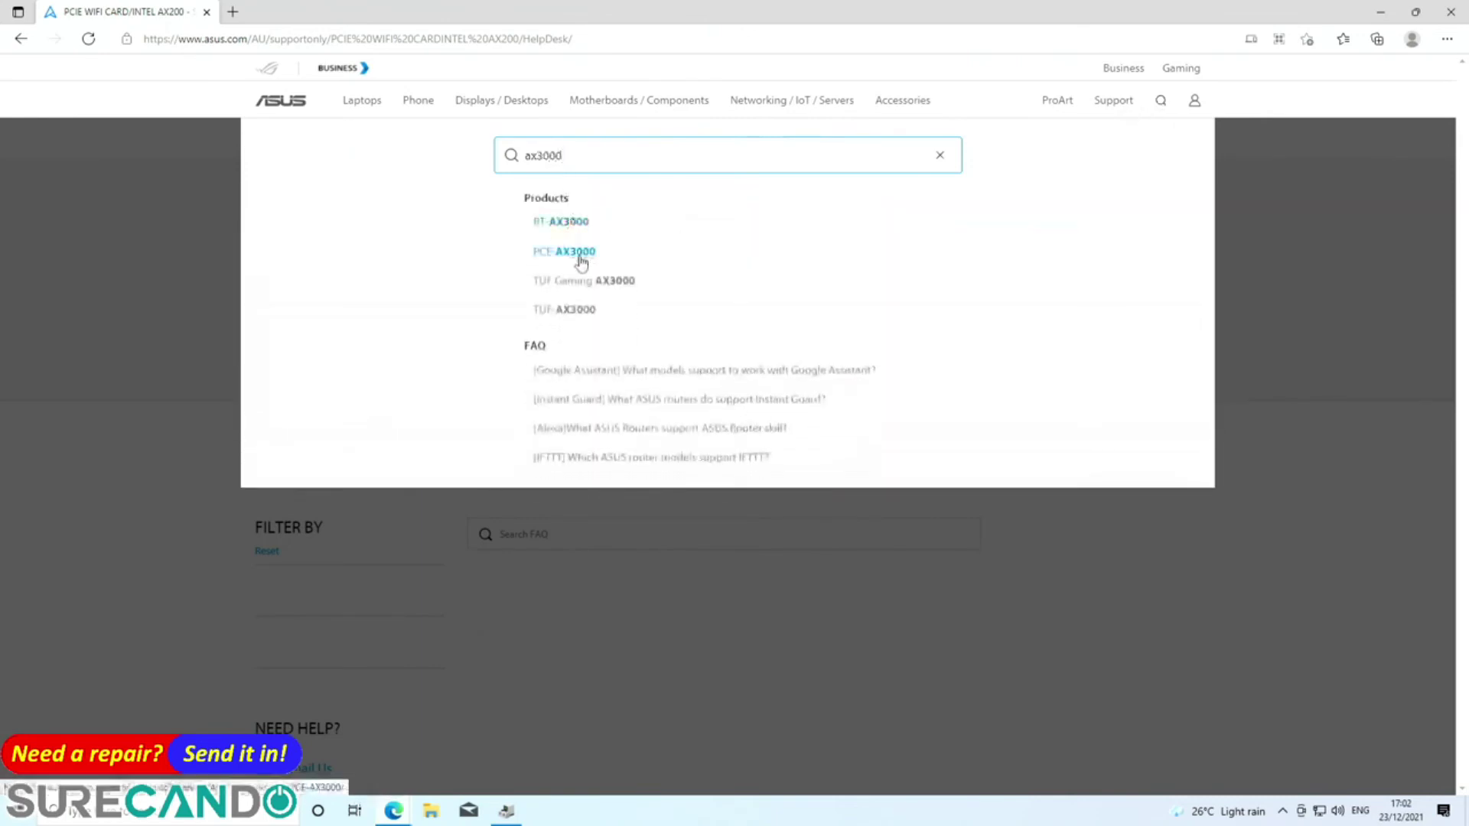
left_click(575, 251)
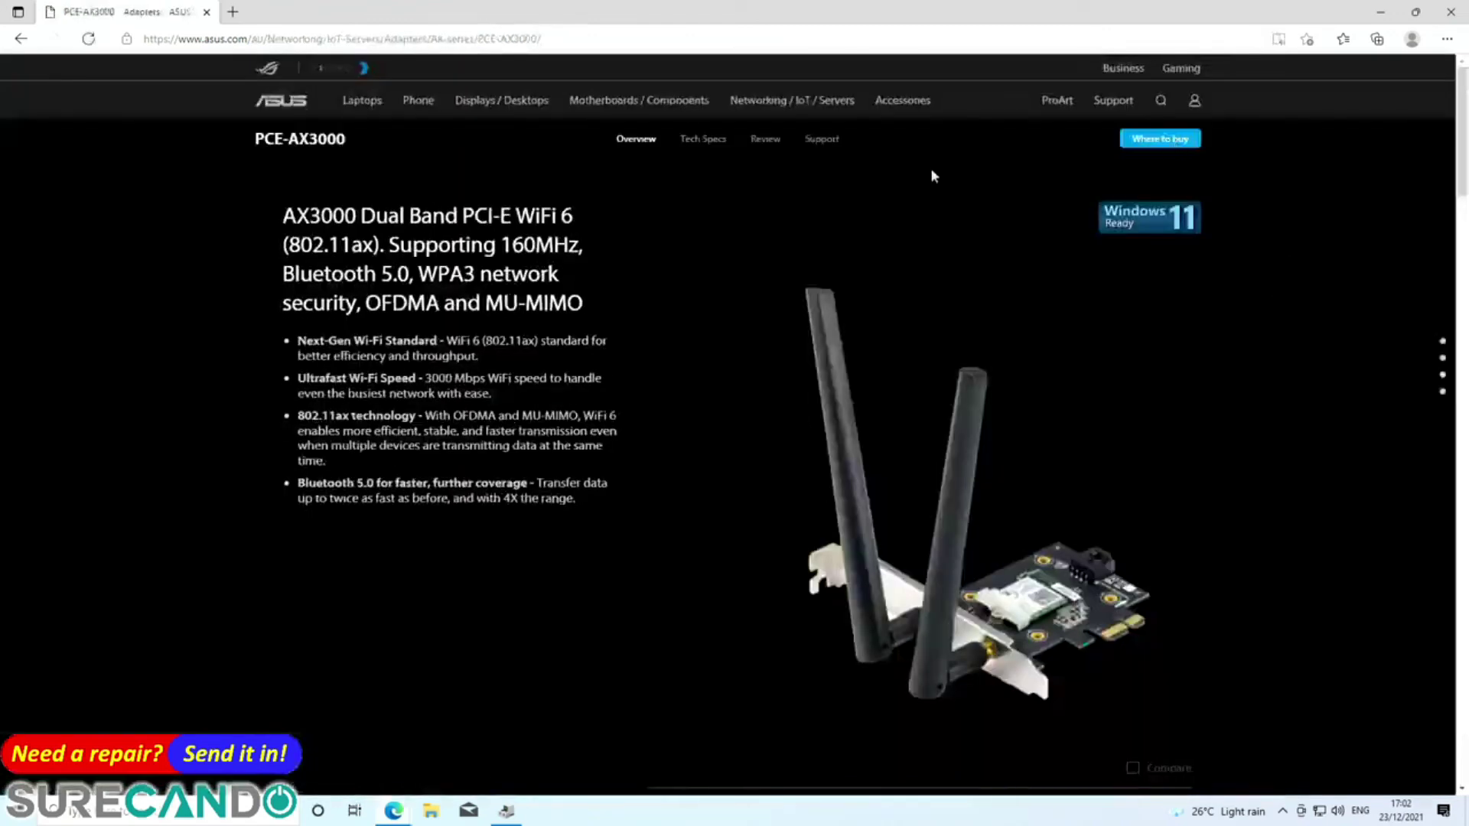
left_click(830, 150)
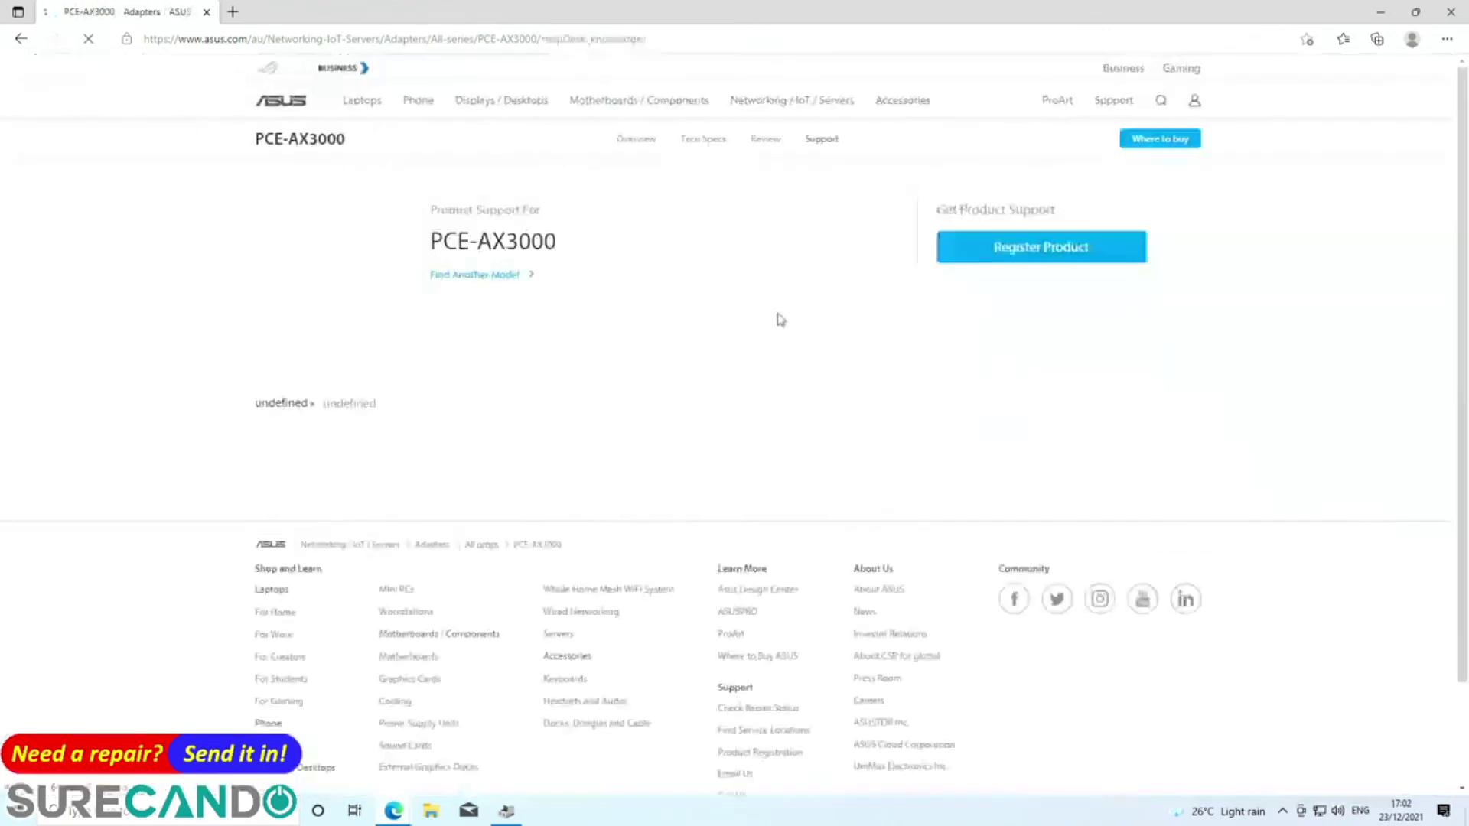
- List the PCE-AX3000 drivers for Windows 10 64-bit, download driver package V1.0.0.1, and show the full downloads list
left_click(534, 391)
left_click(617, 533)
left_click(633, 579)
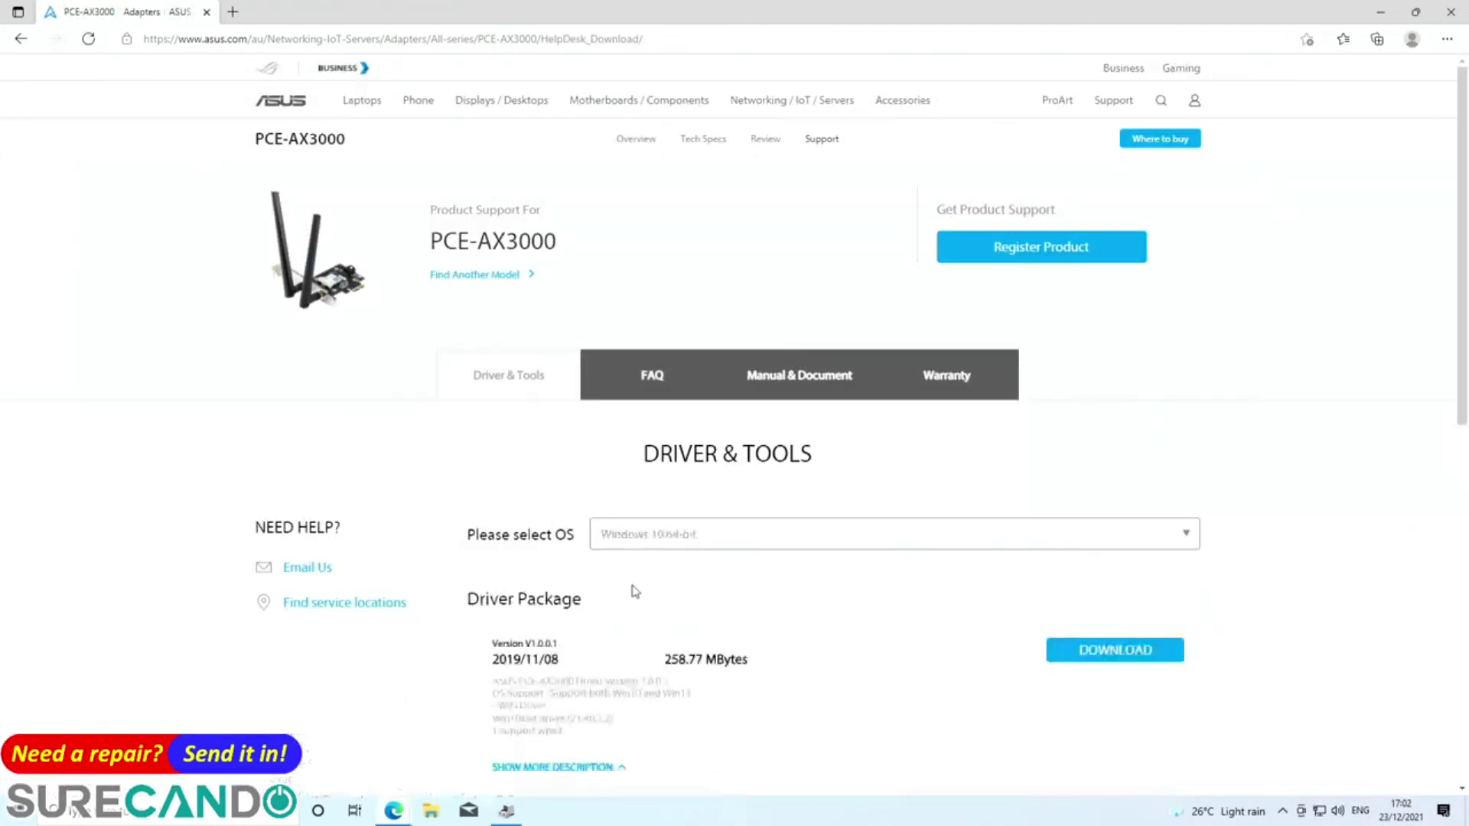
scroll(635, 590, "down", 4)
left_click(1102, 323)
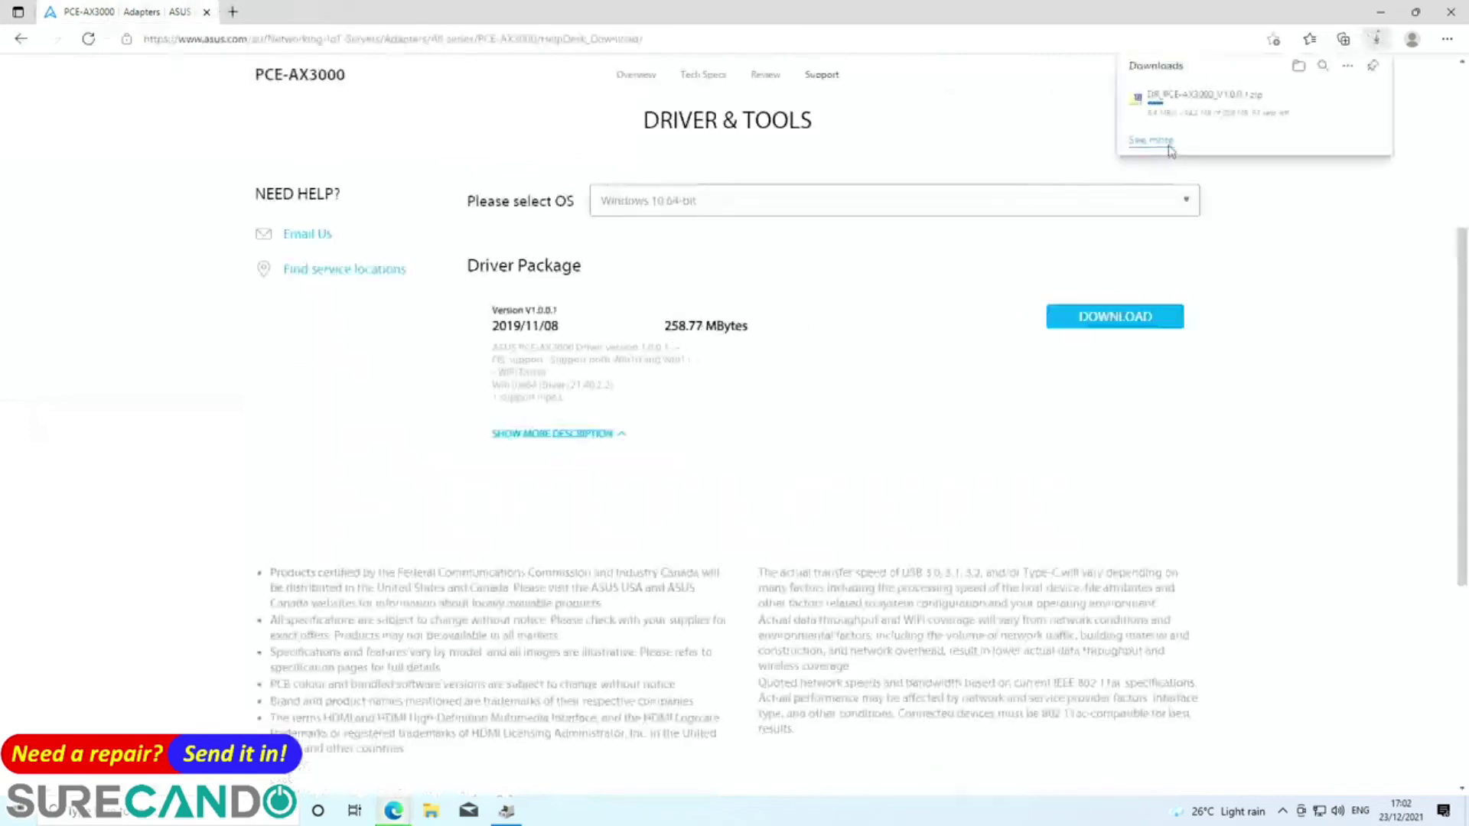
left_click(1151, 140)
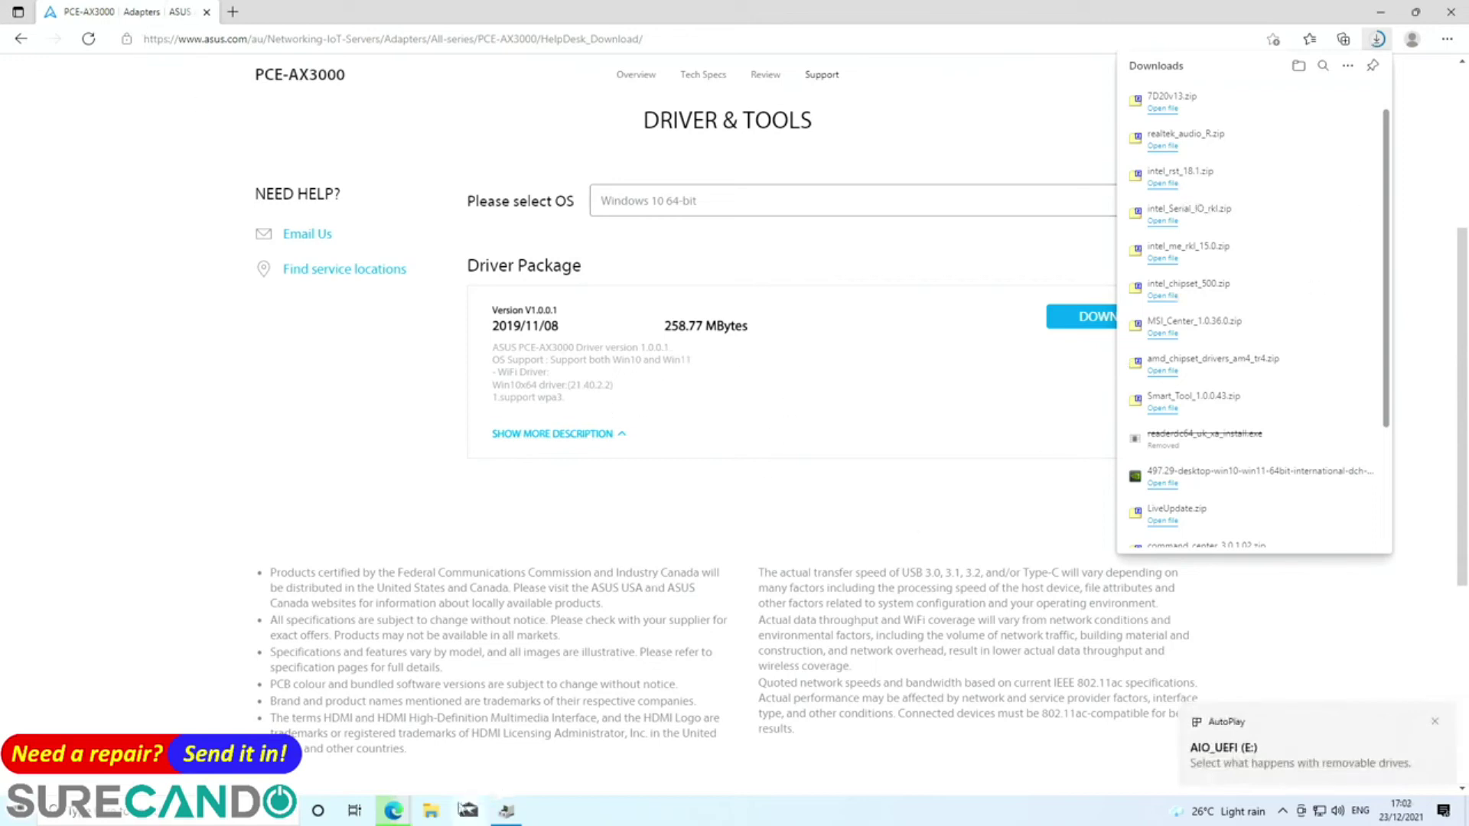
- Copy the 7D20v13 folder from Downloads to the AIO_UEFI (E:) drive and close the File Explorer window
left_click(447, 810)
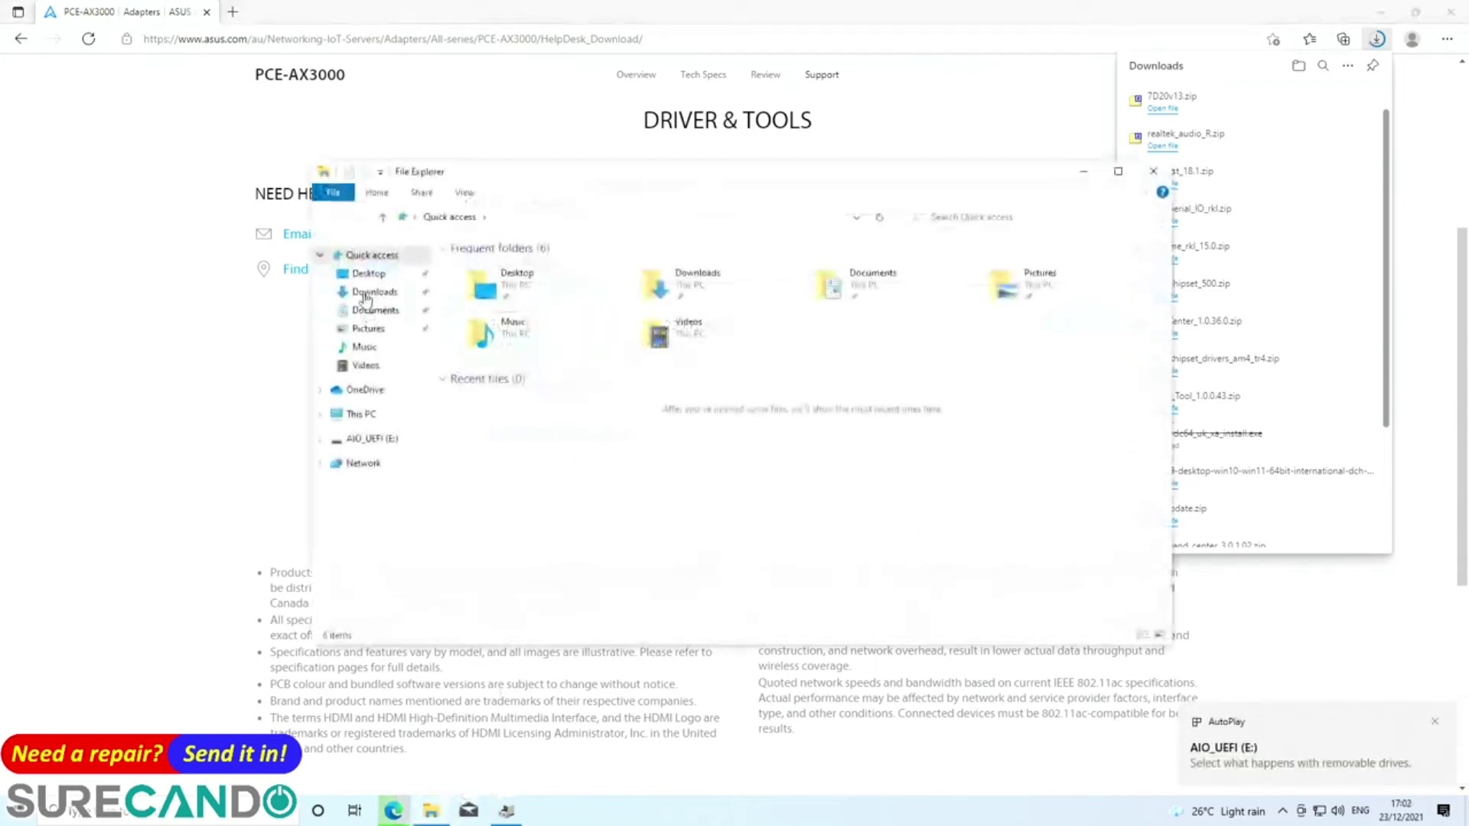
left_click(369, 291)
left_click(508, 576)
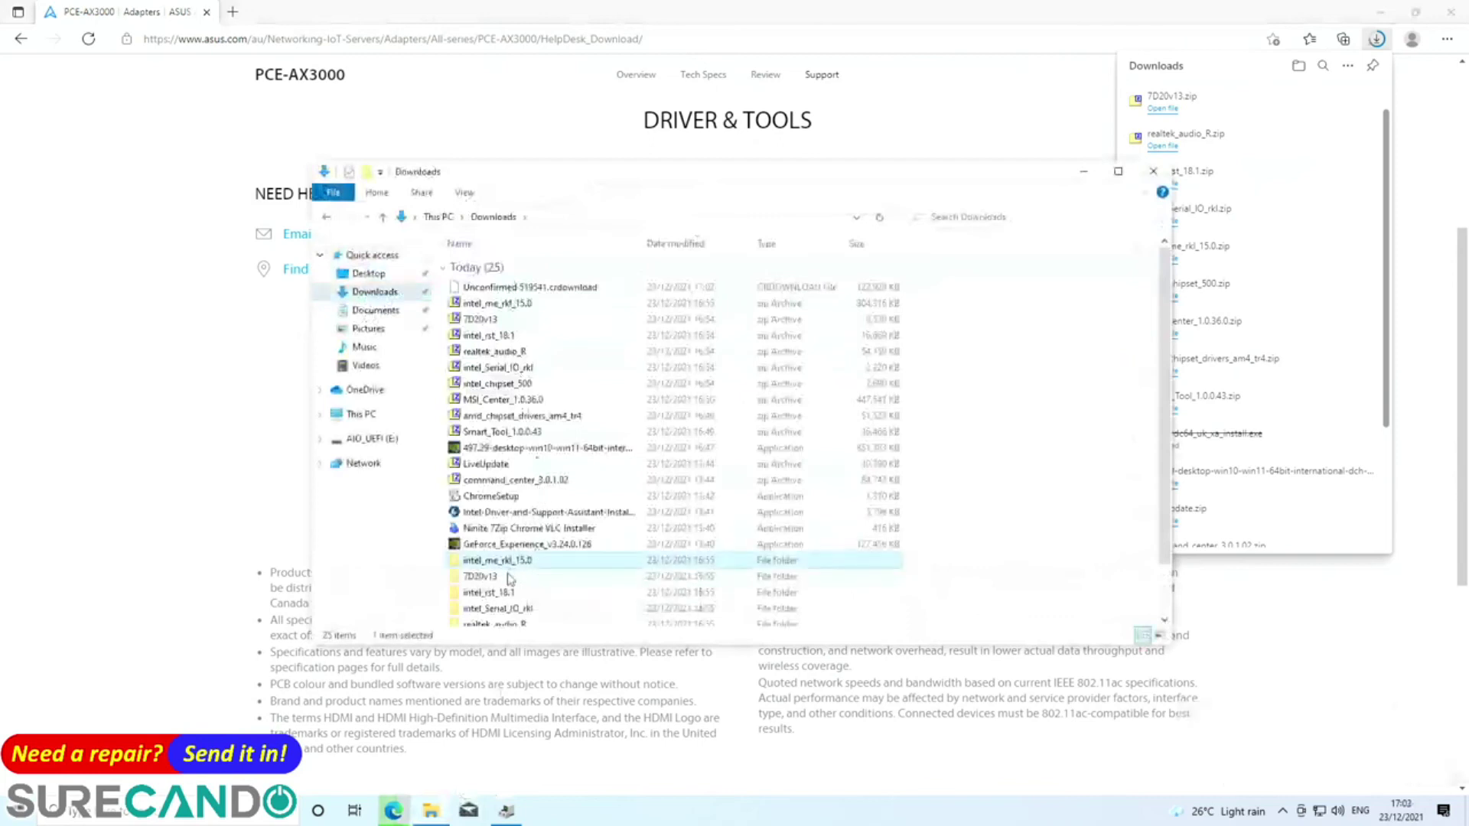
left_click(370, 439)
key("ctrl+v")
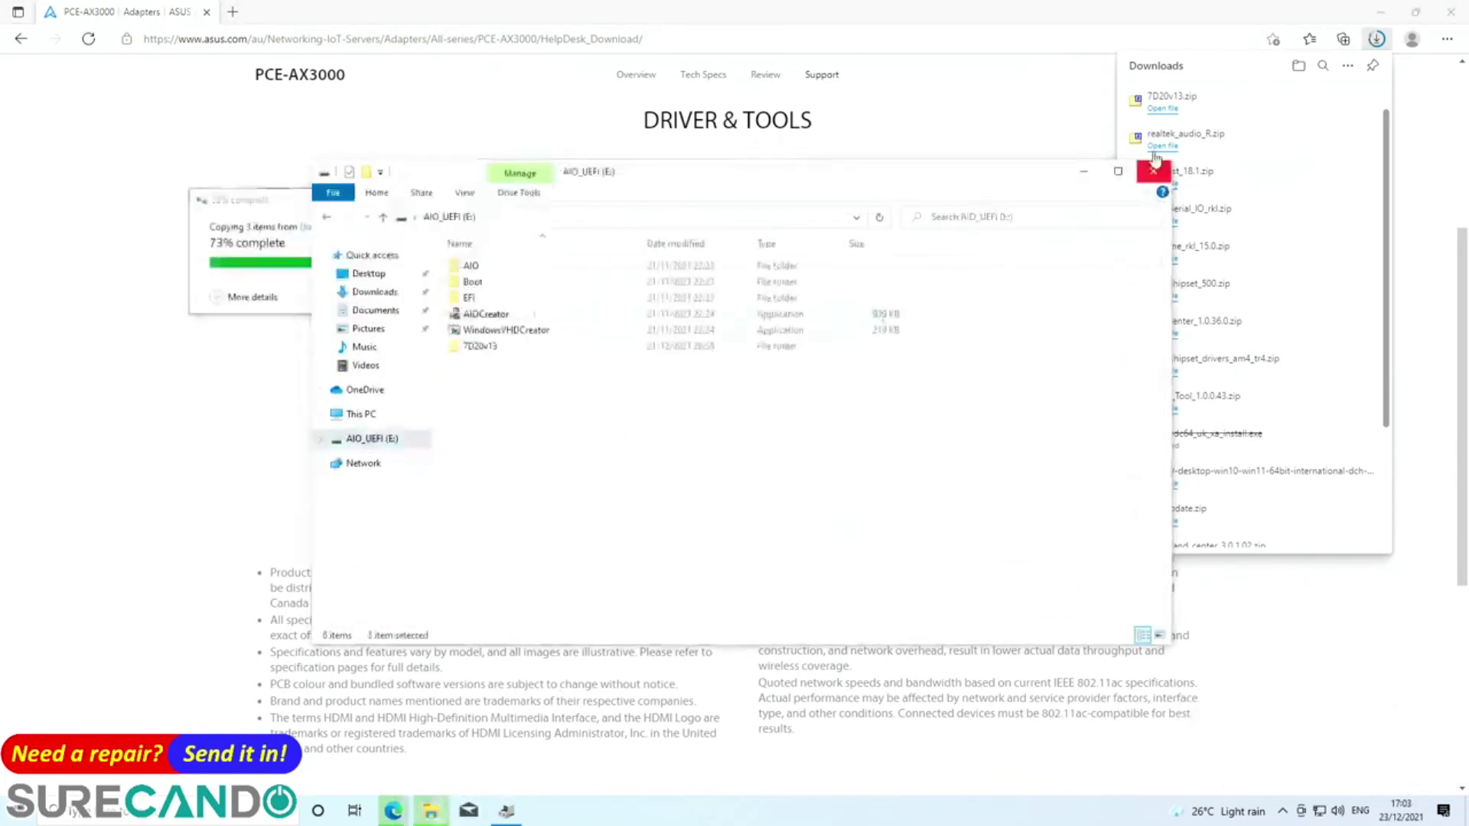
left_click(1155, 172)
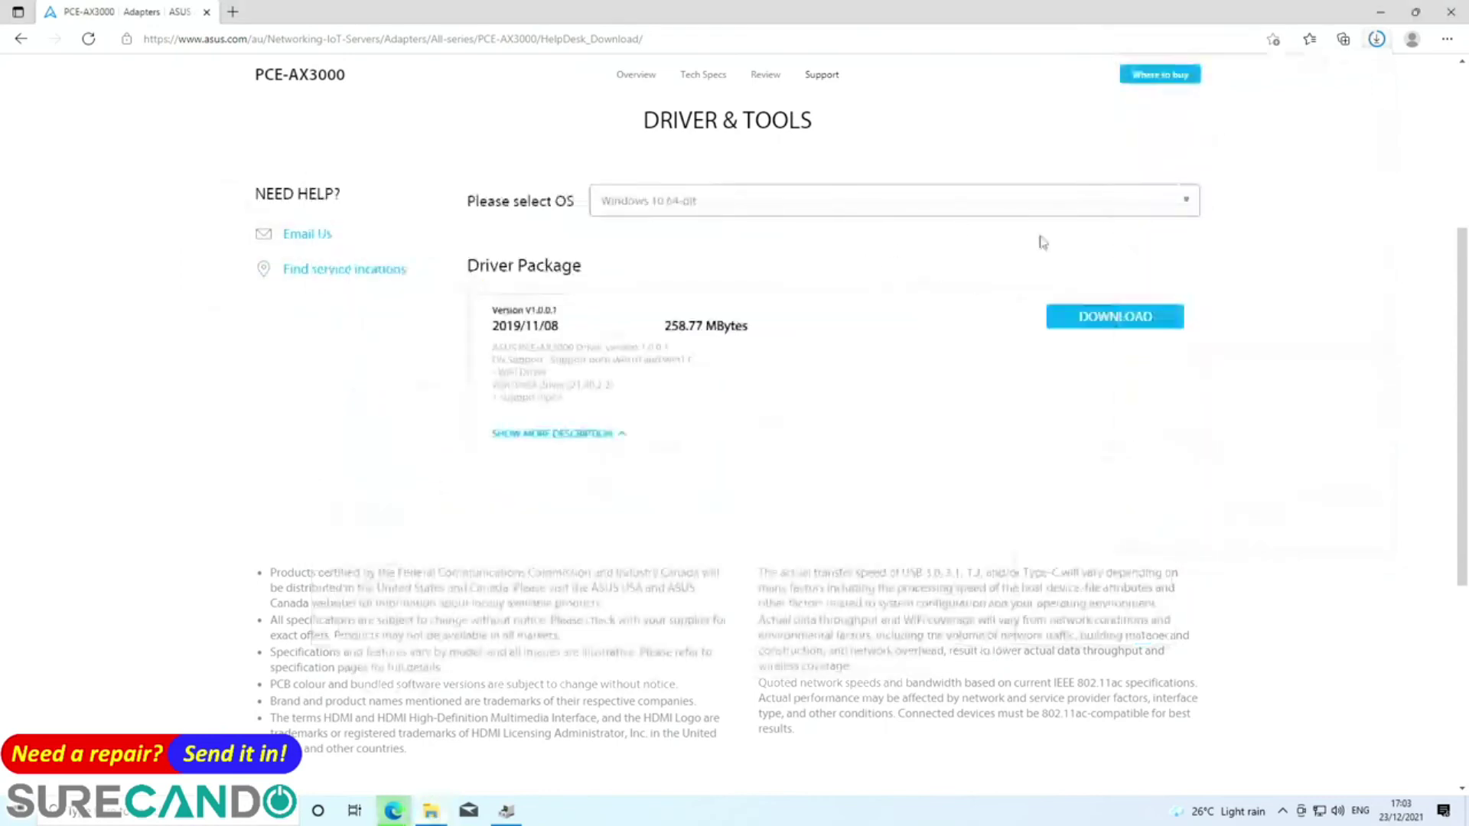
- Extract the PCE-AX3000_20191021 folder from the downloaded DR_PCE-AX3000_V1.0.0.1.zip onto the desktop and close the archive
left_click(1375, 40)
left_click(1266, 101)
left_click(785, 553)
left_click(136, 191)
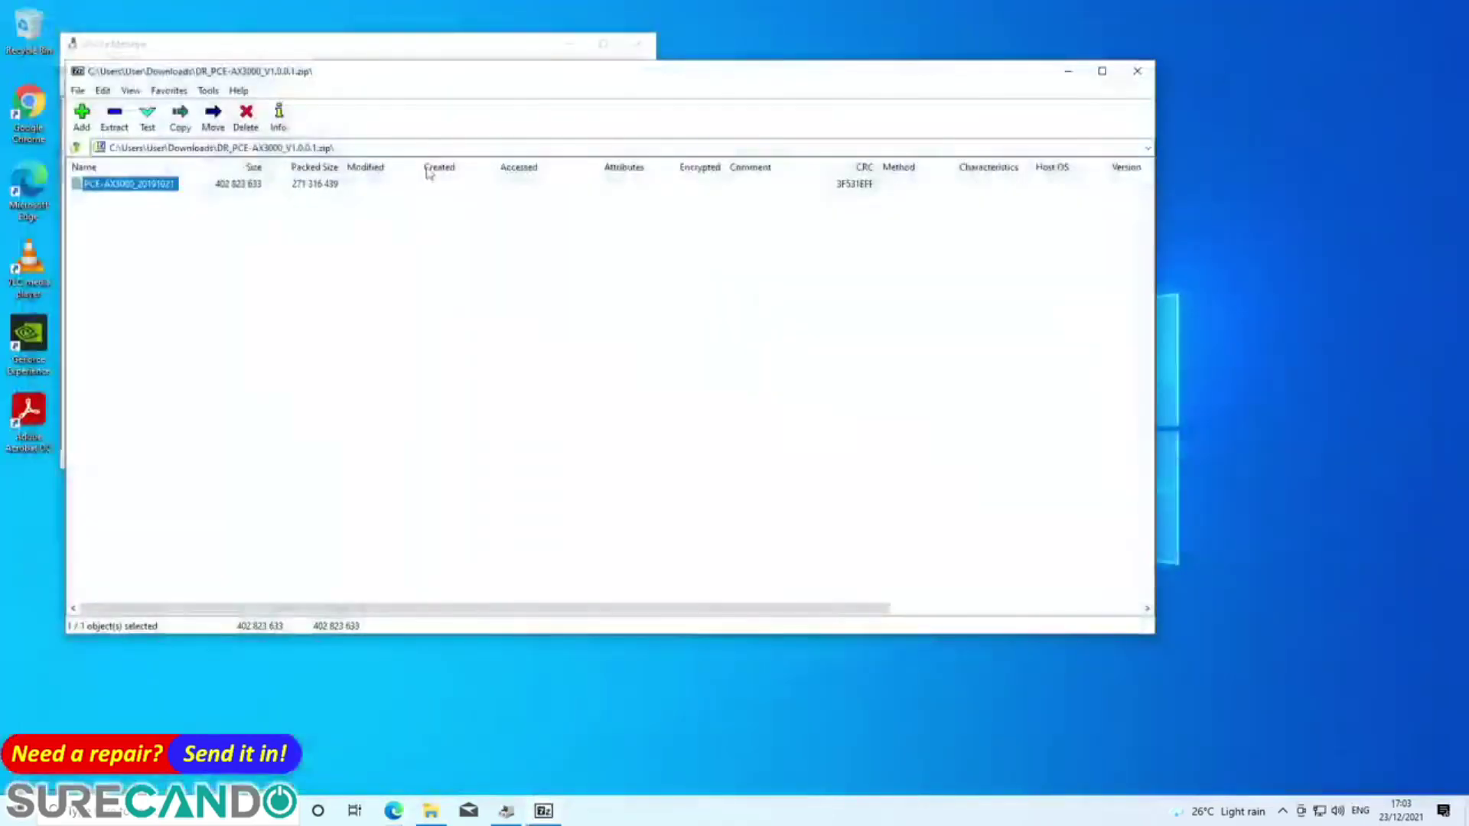
left_click_drag(629, 671, 636, 686)
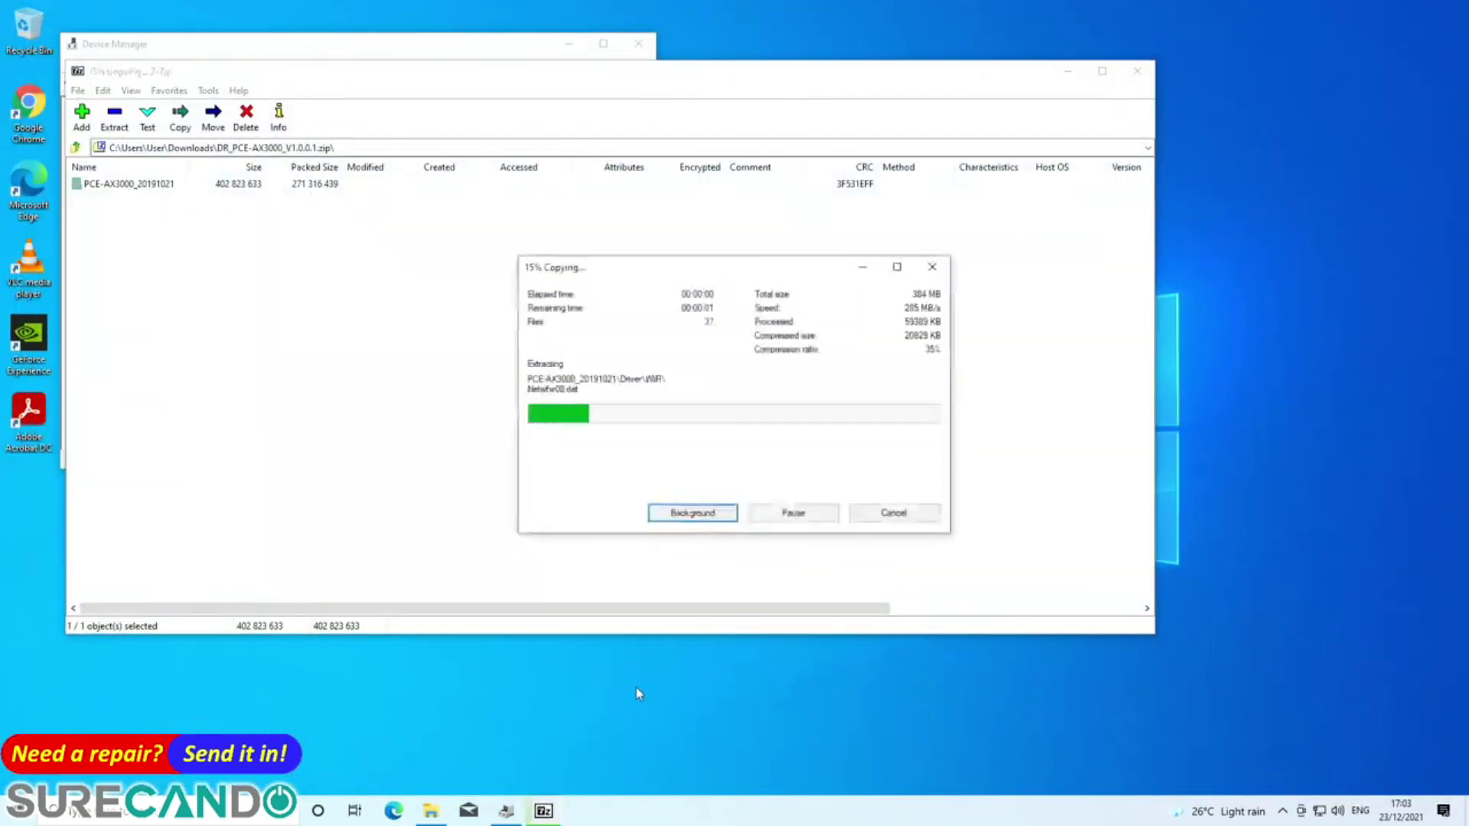
left_click(1138, 71)
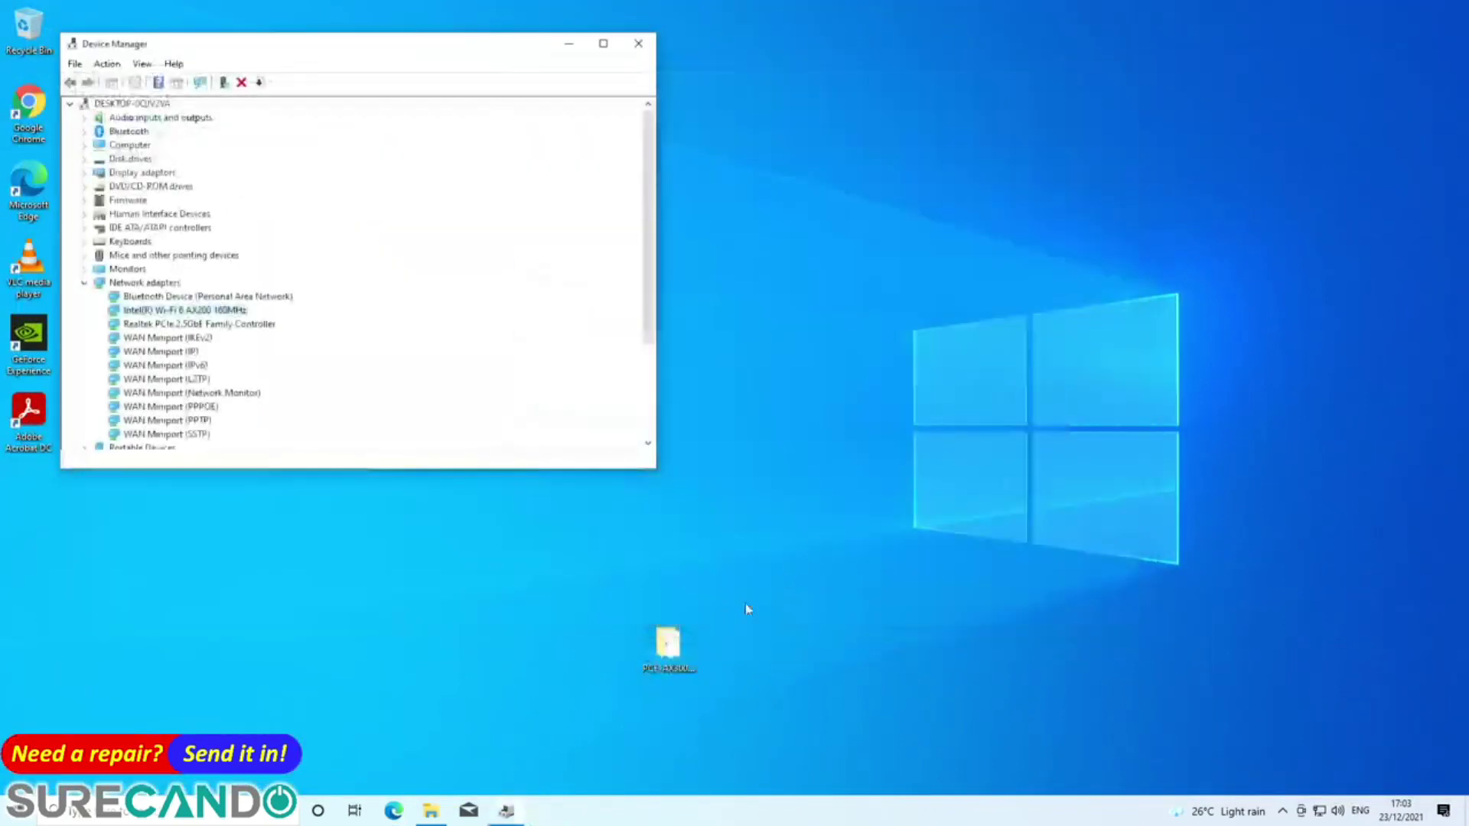
- Run Setup from the PCE-AX3000_20191021 folder on the desktop and allow it to make changes
double_click(667, 654)
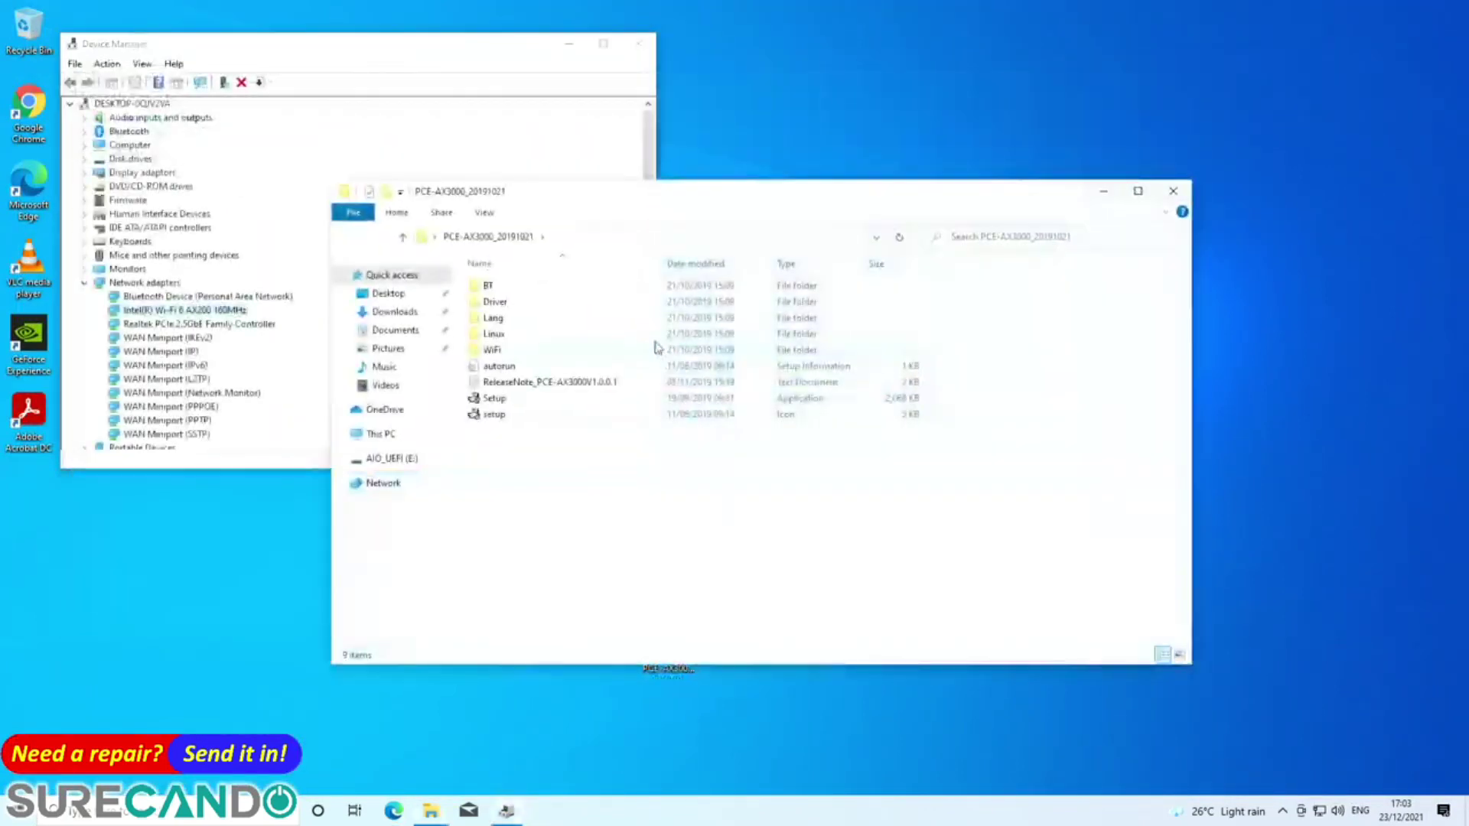
double_click(553, 400)
left_click(696, 514)
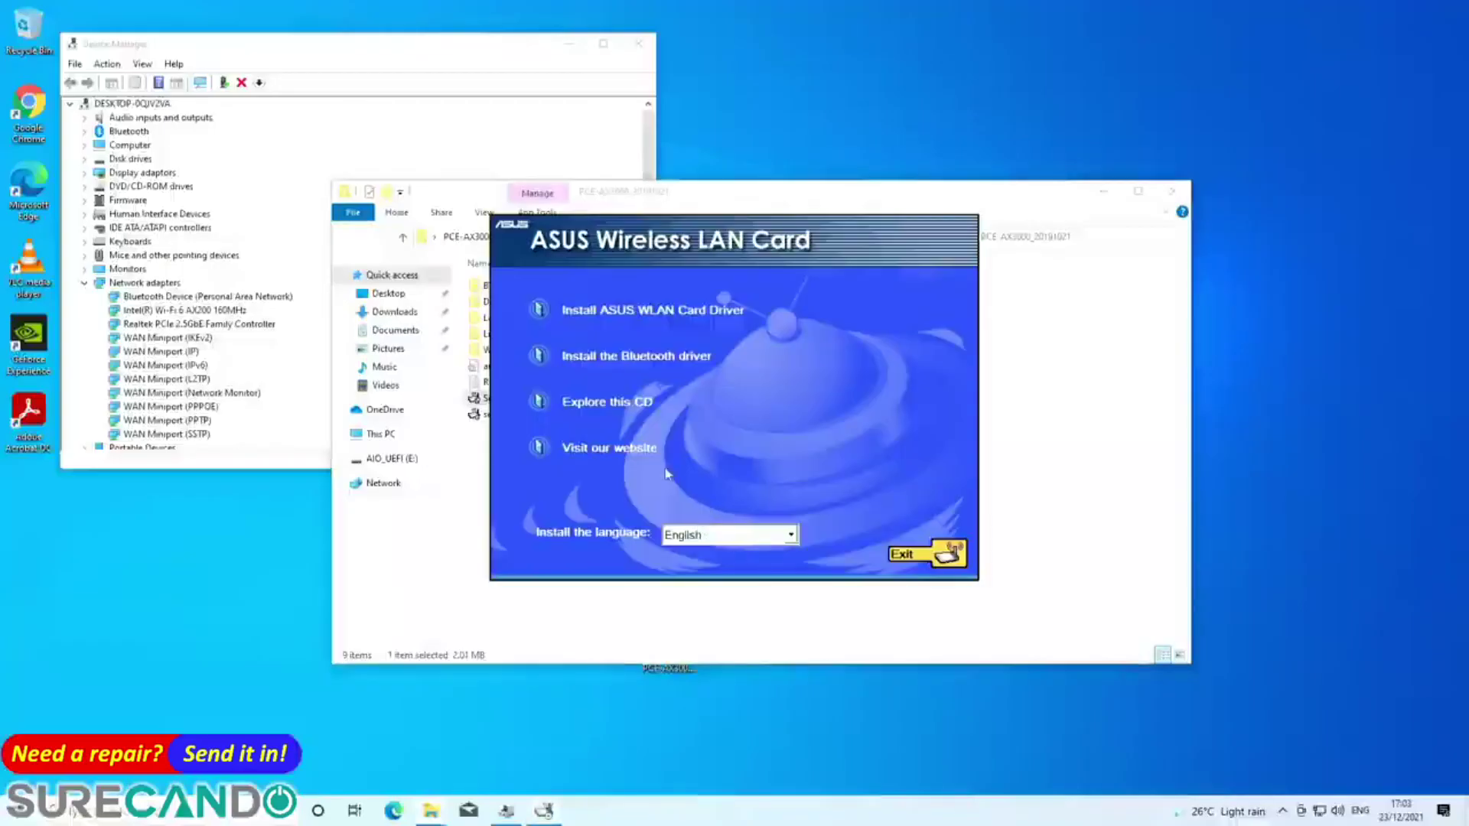
- Install the ASUS WLAN card driver through Intel PROSet/Wireless with default settings, accepting the EULA, and move its window aside
left_click(649, 311)
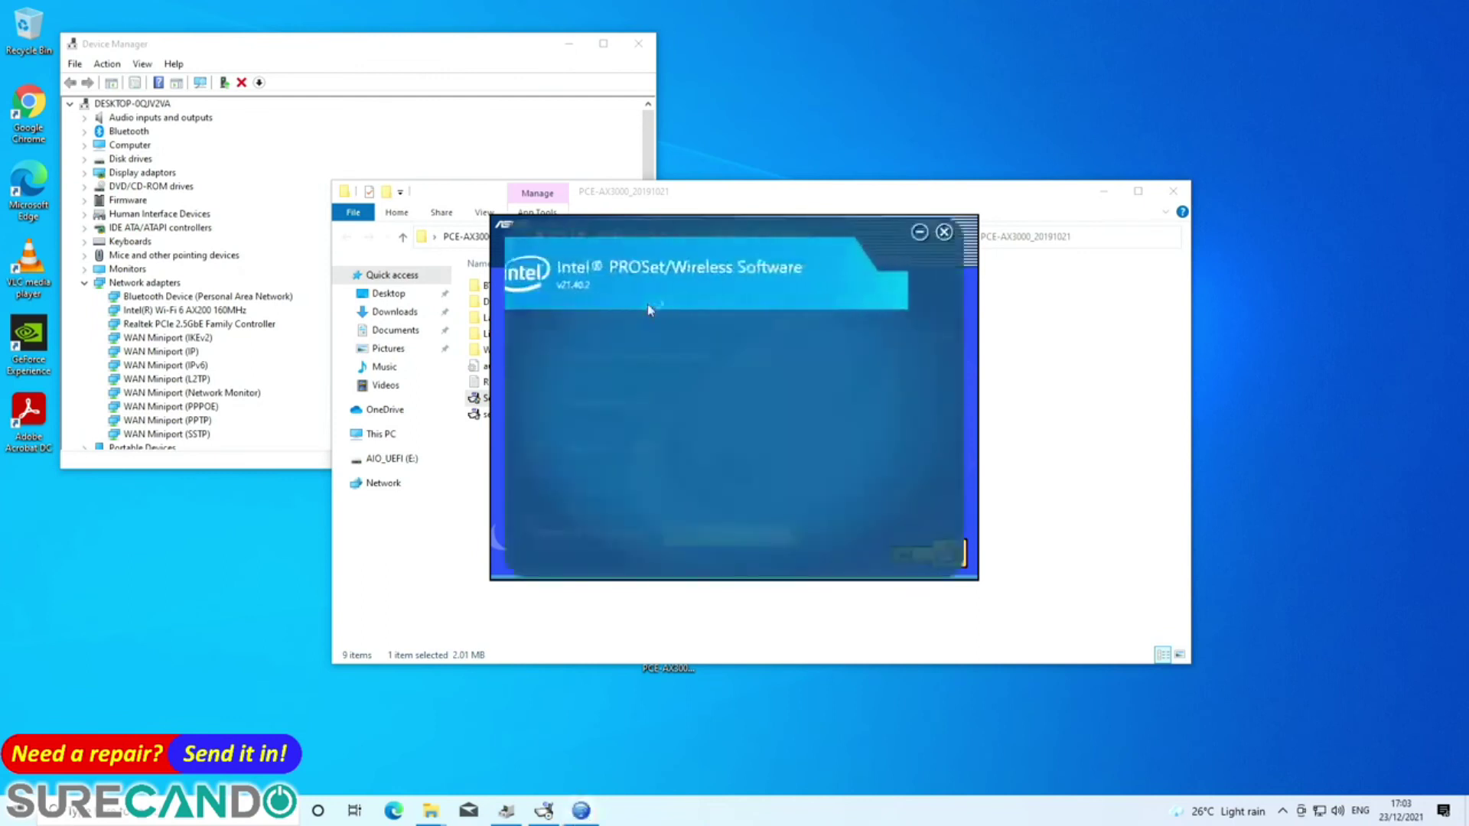
left_click(665, 371)
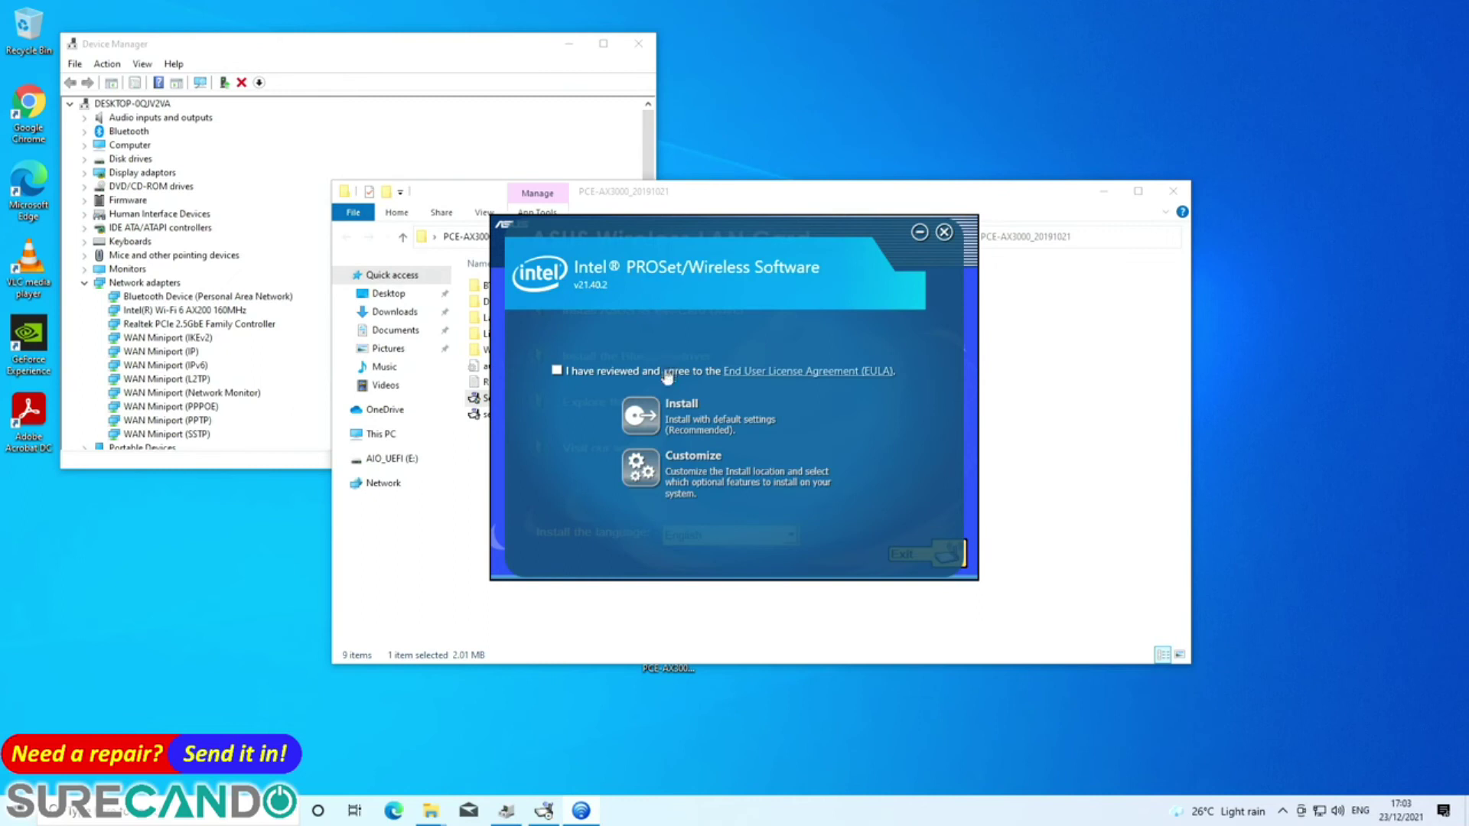
left_click(692, 435)
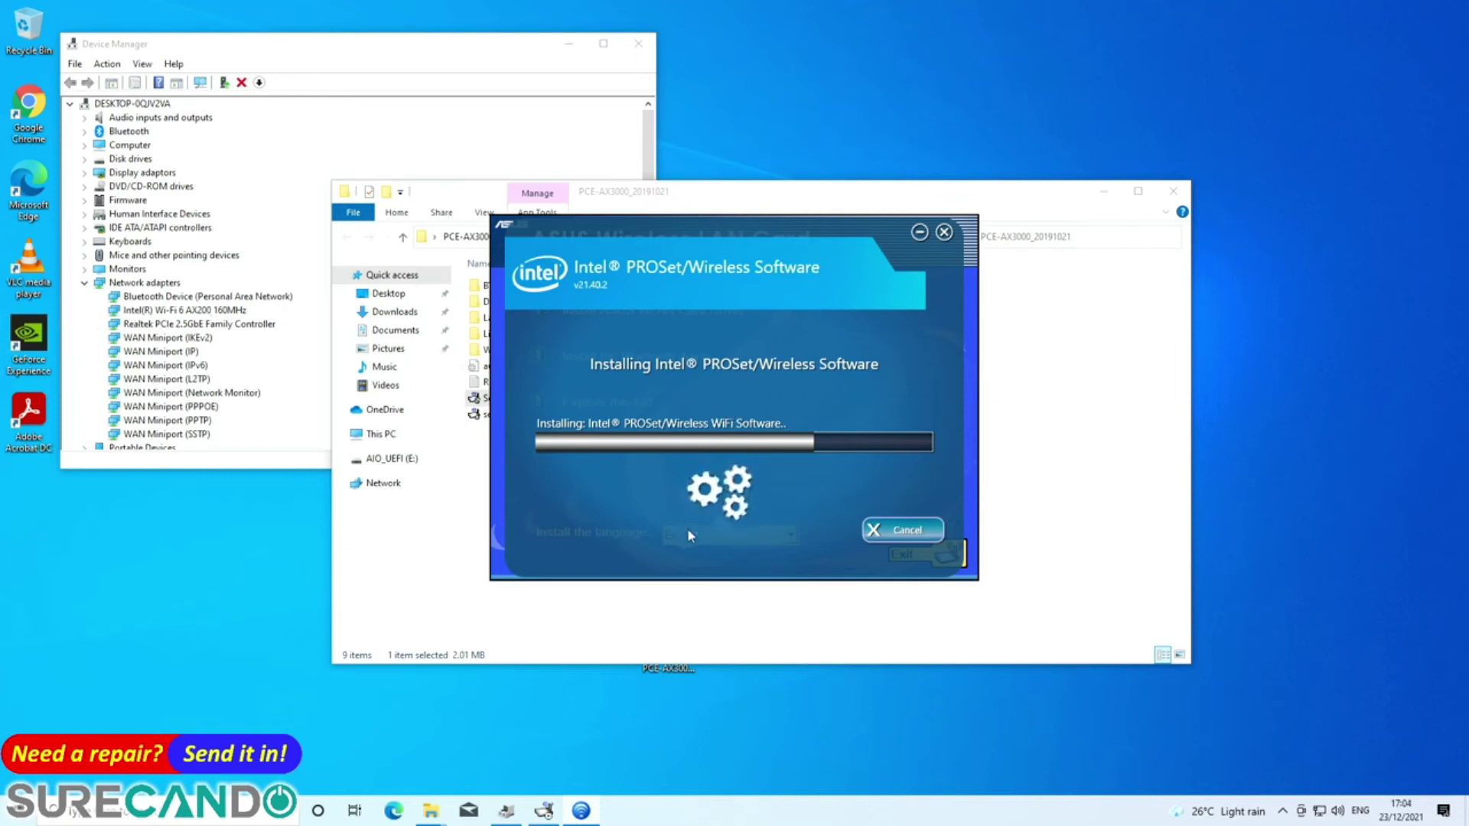
left_click_drag(696, 239, 1062, 272)
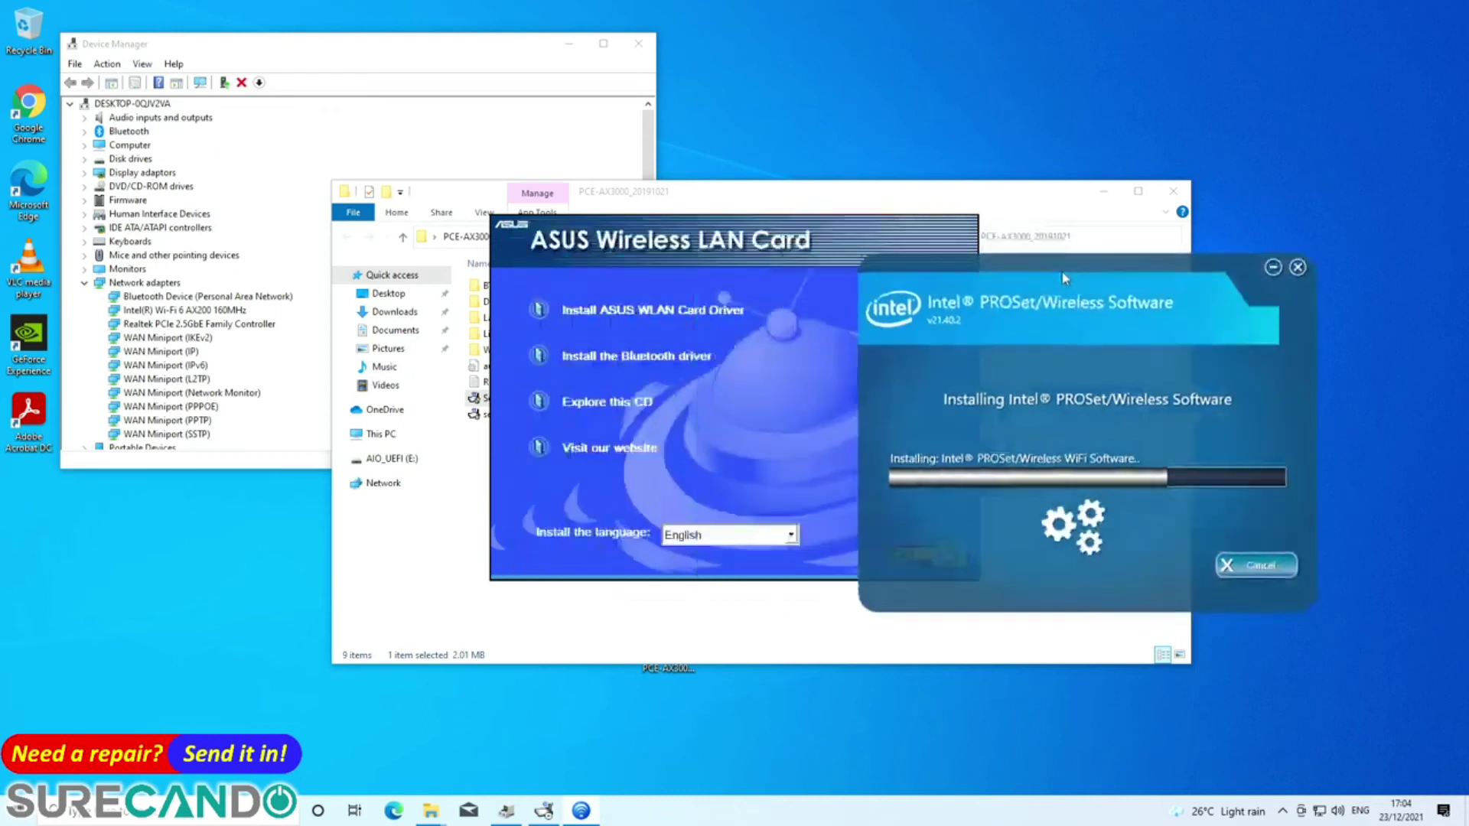
- Install the Intel Wireless Bluetooth driver, accepting its license agreement, close the PCE-AX3000 folder window and exit the ASUS Wireless LAN Card installer
left_click(673, 360)
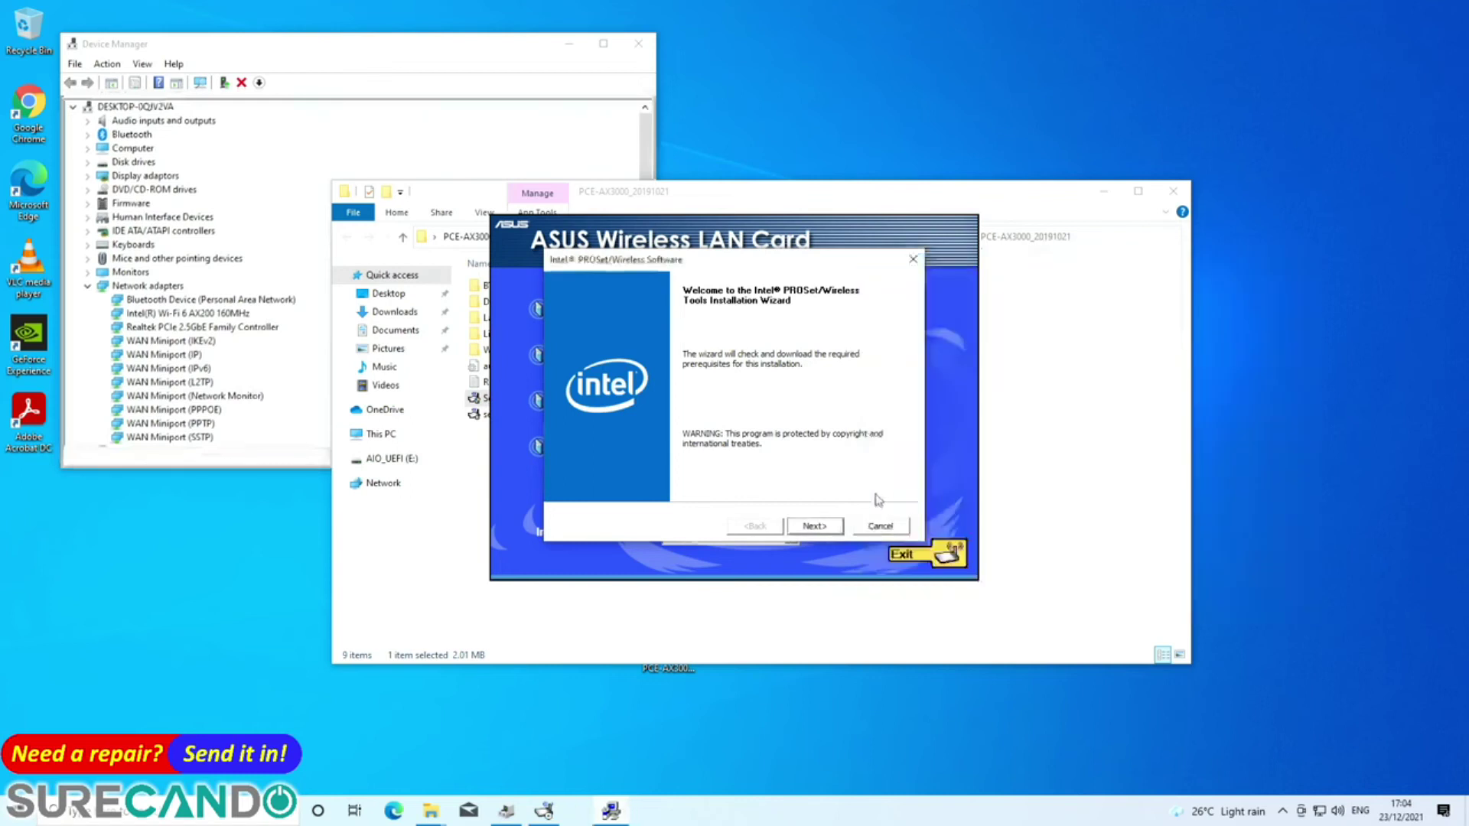
left_click(834, 527)
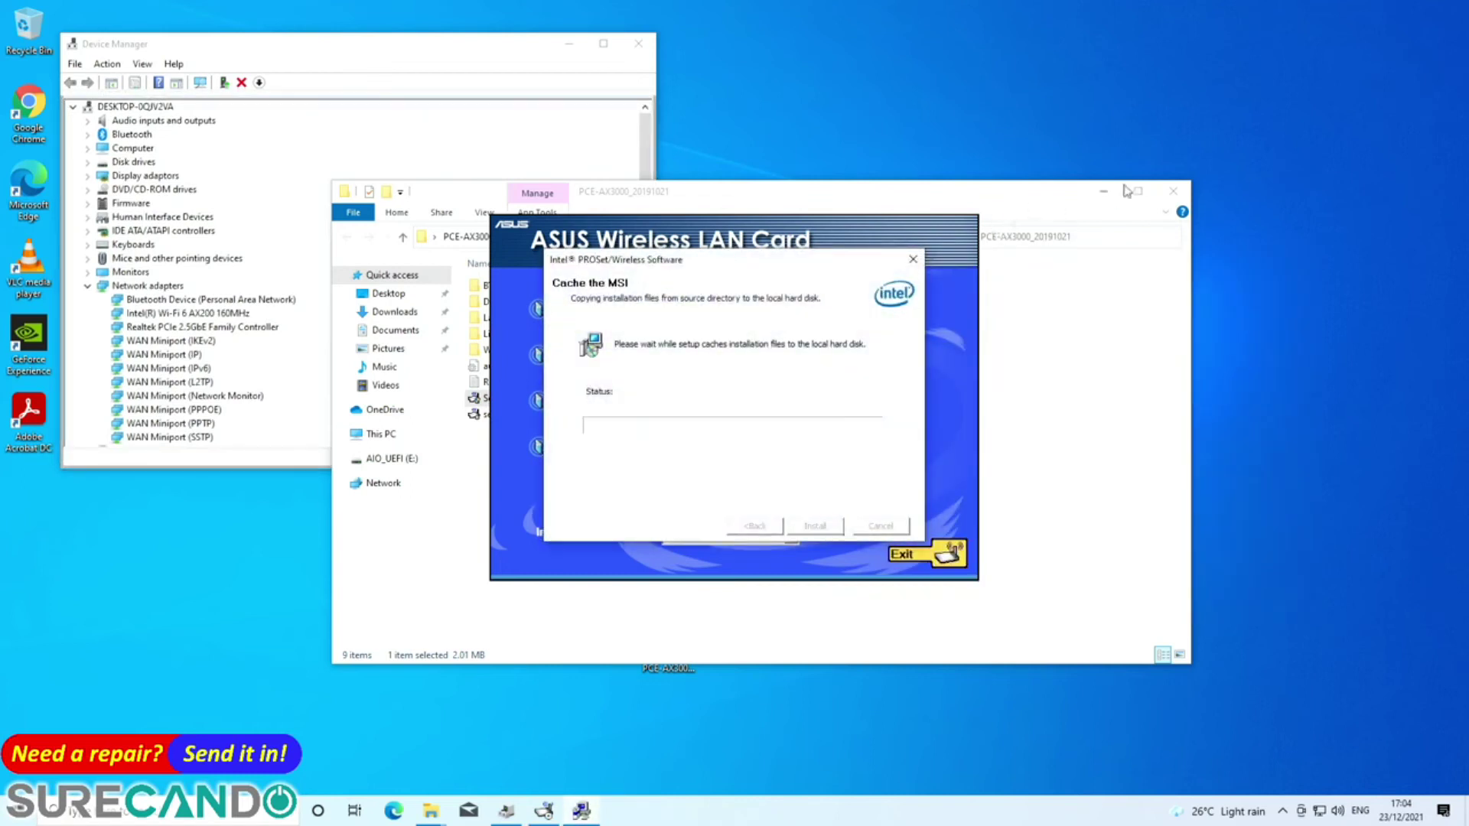
left_click(1173, 191)
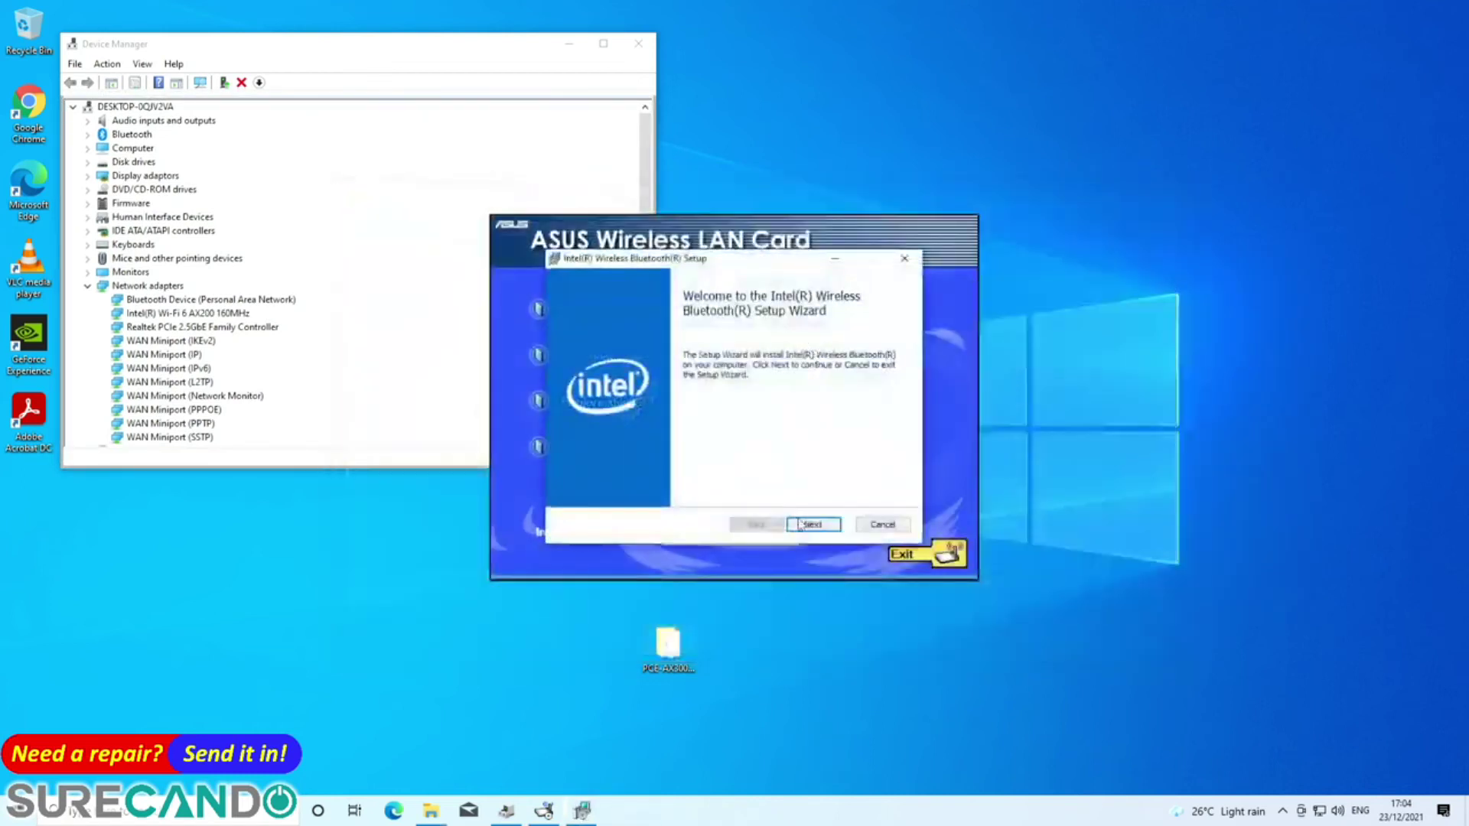
left_click(800, 525)
left_click(641, 490)
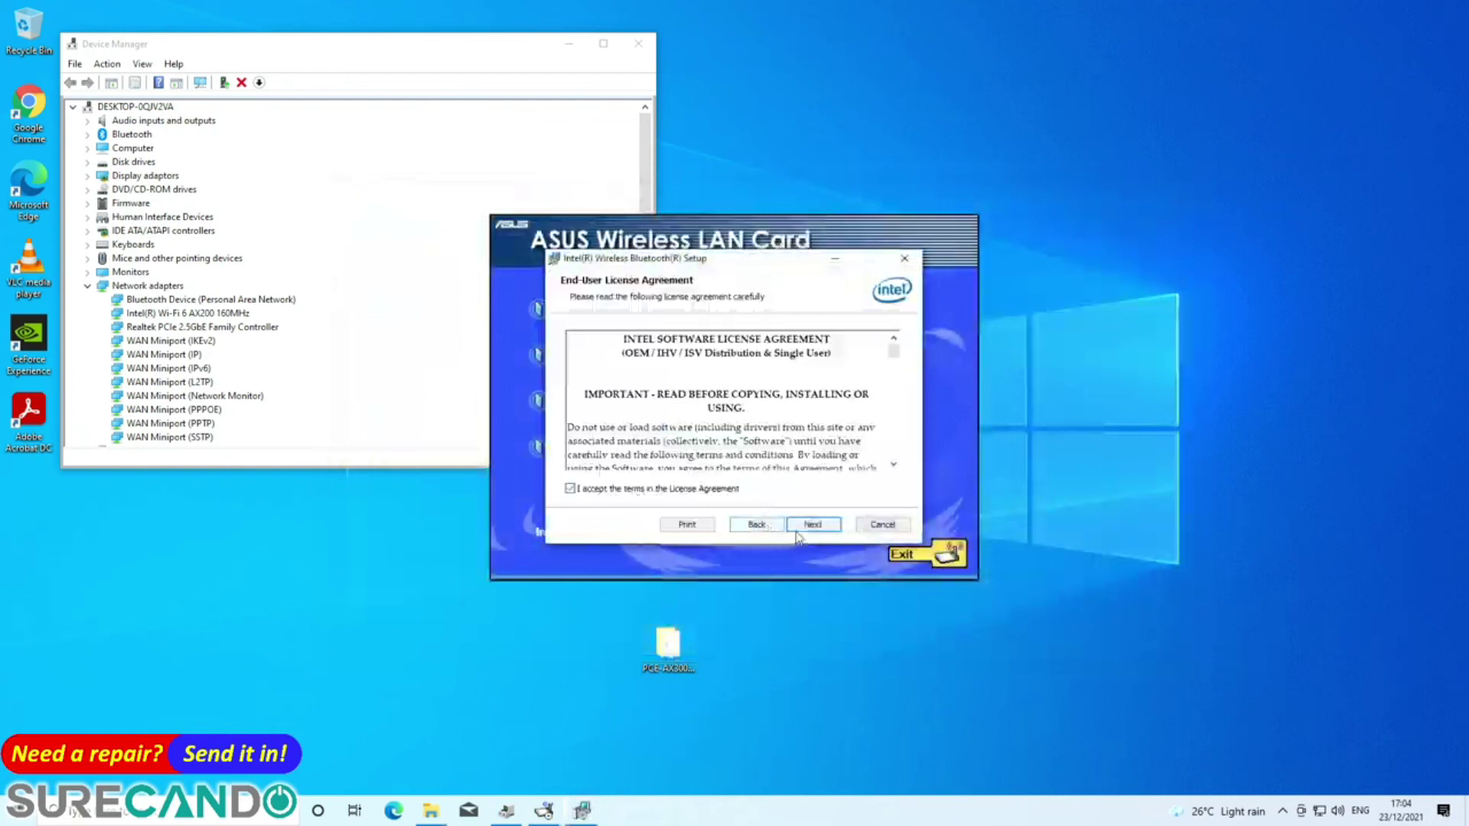
left_click(800, 526)
left_click(661, 346)
left_click(801, 524)
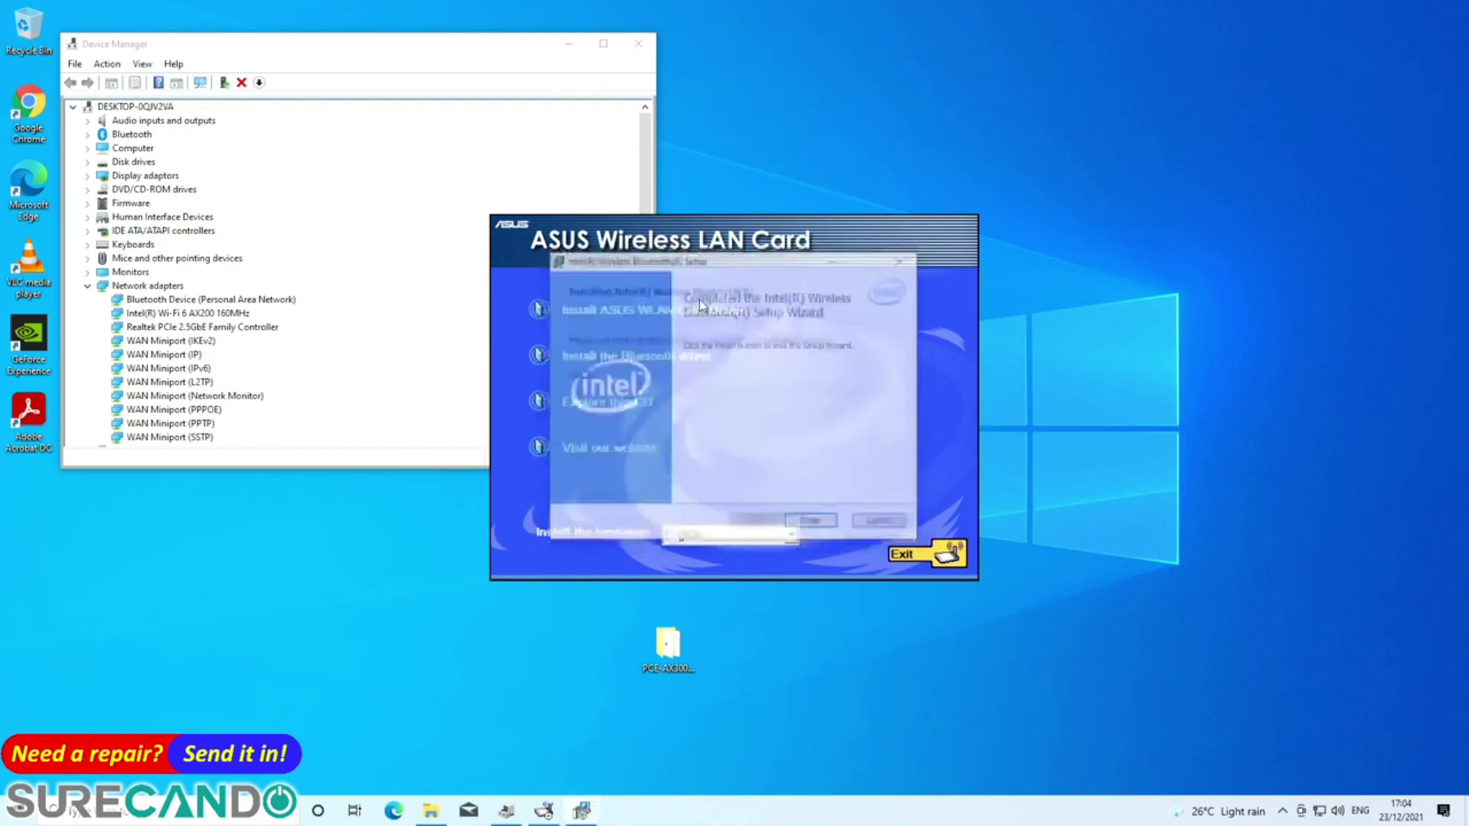
left_click(814, 524)
left_click(901, 554)
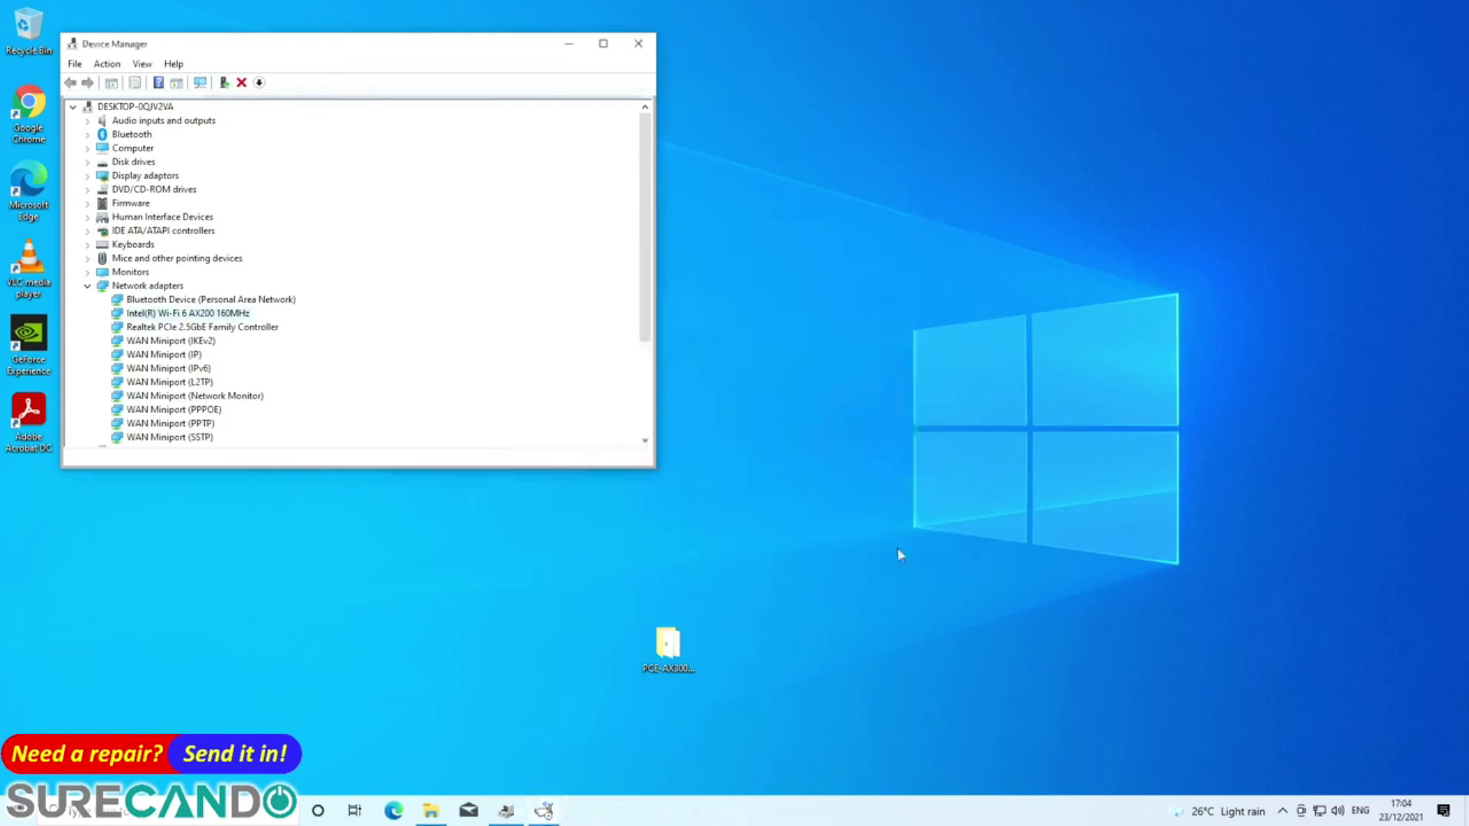
scroll(323, 369, "down", 4)
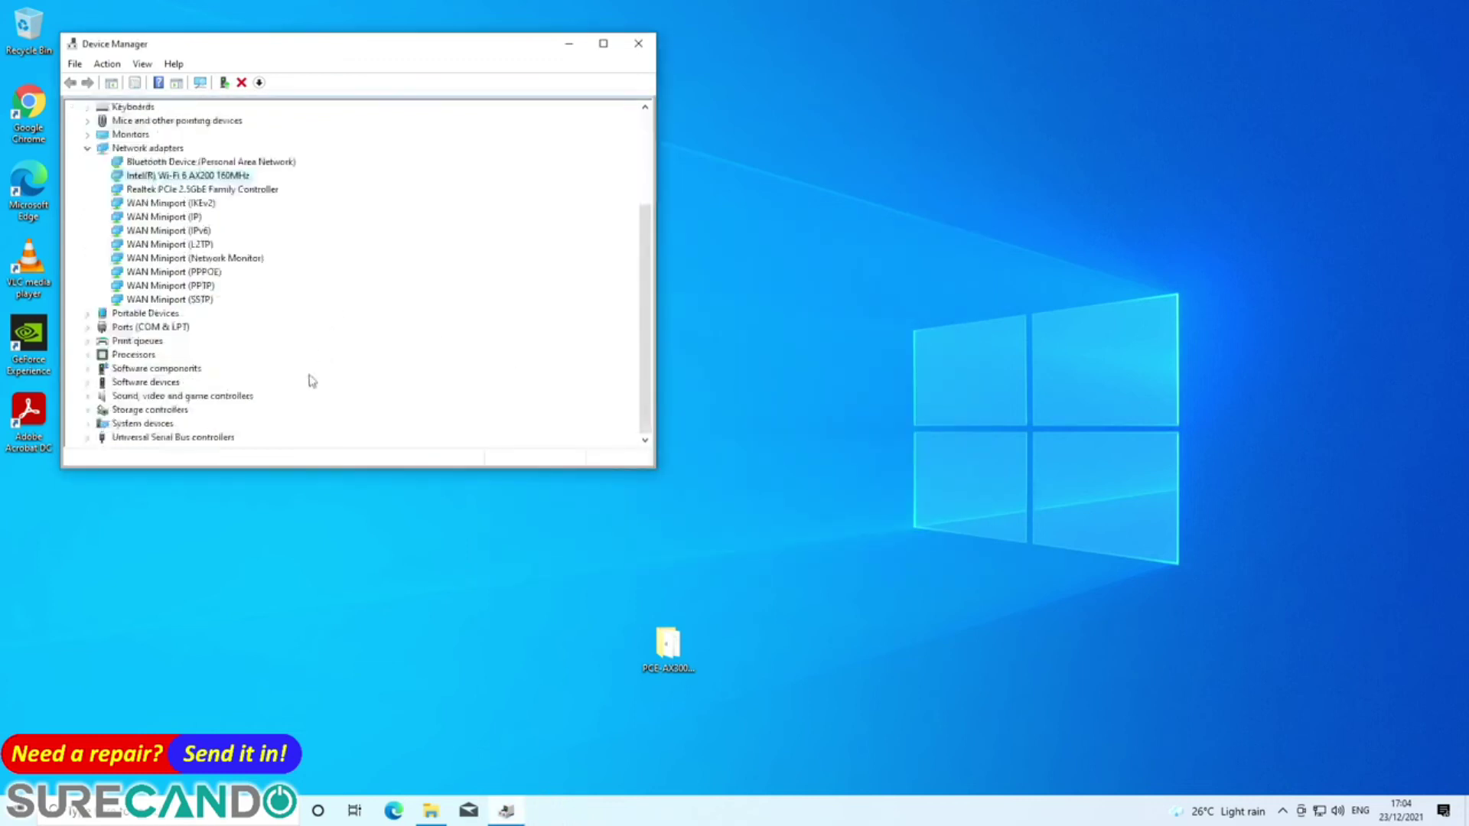
- Restart the computer and enter the MSI Click BIOS 5 setup
left_click(18, 811)
left_click(20, 765)
left_click(46, 734)
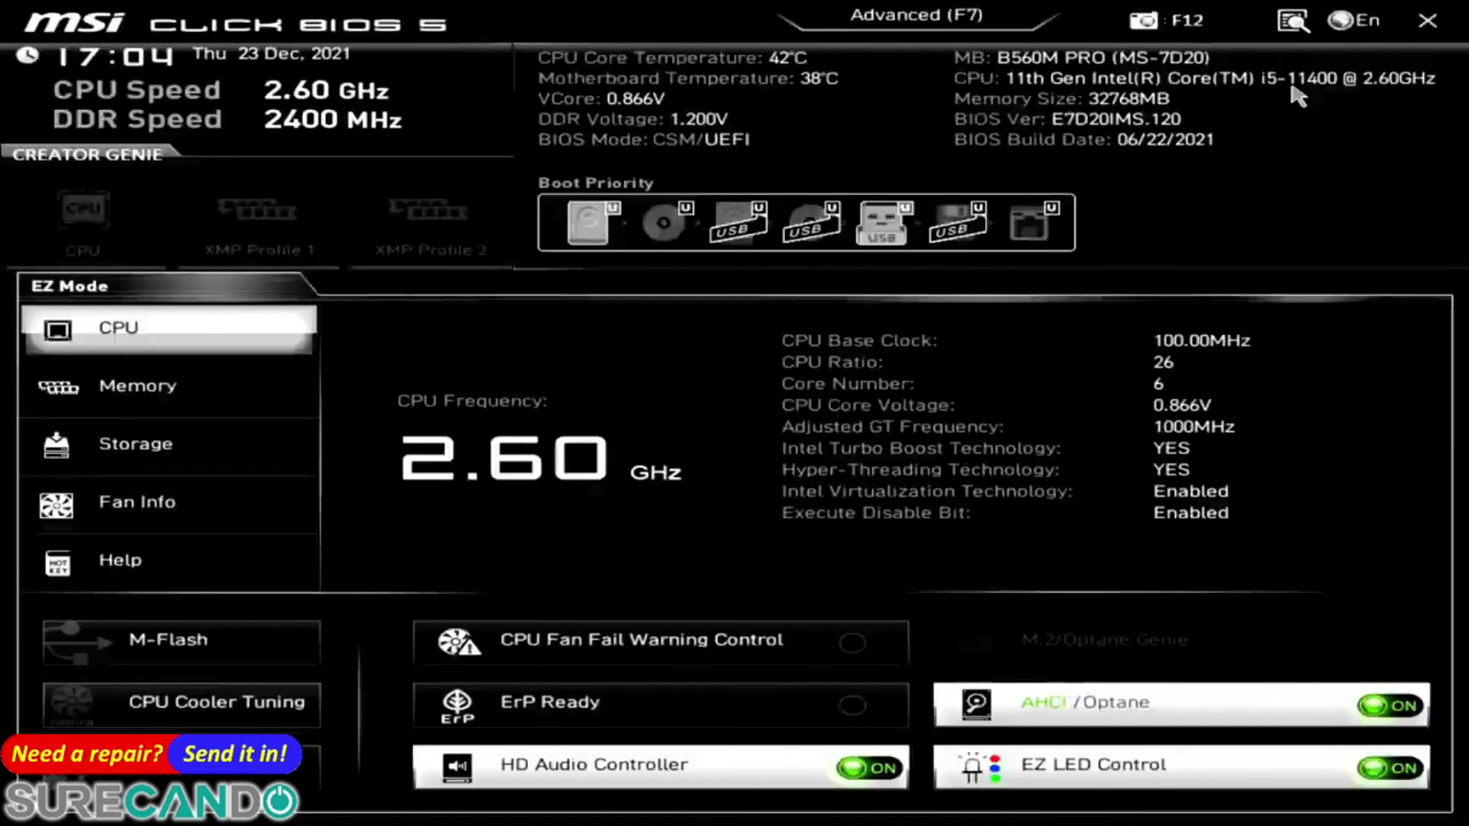
- Launch M-Flash from the BIOS EZ Mode screen and agree to reboot into flash mode
key("Down")
key("Down")
key("Down")
key("Down")
key("Down")
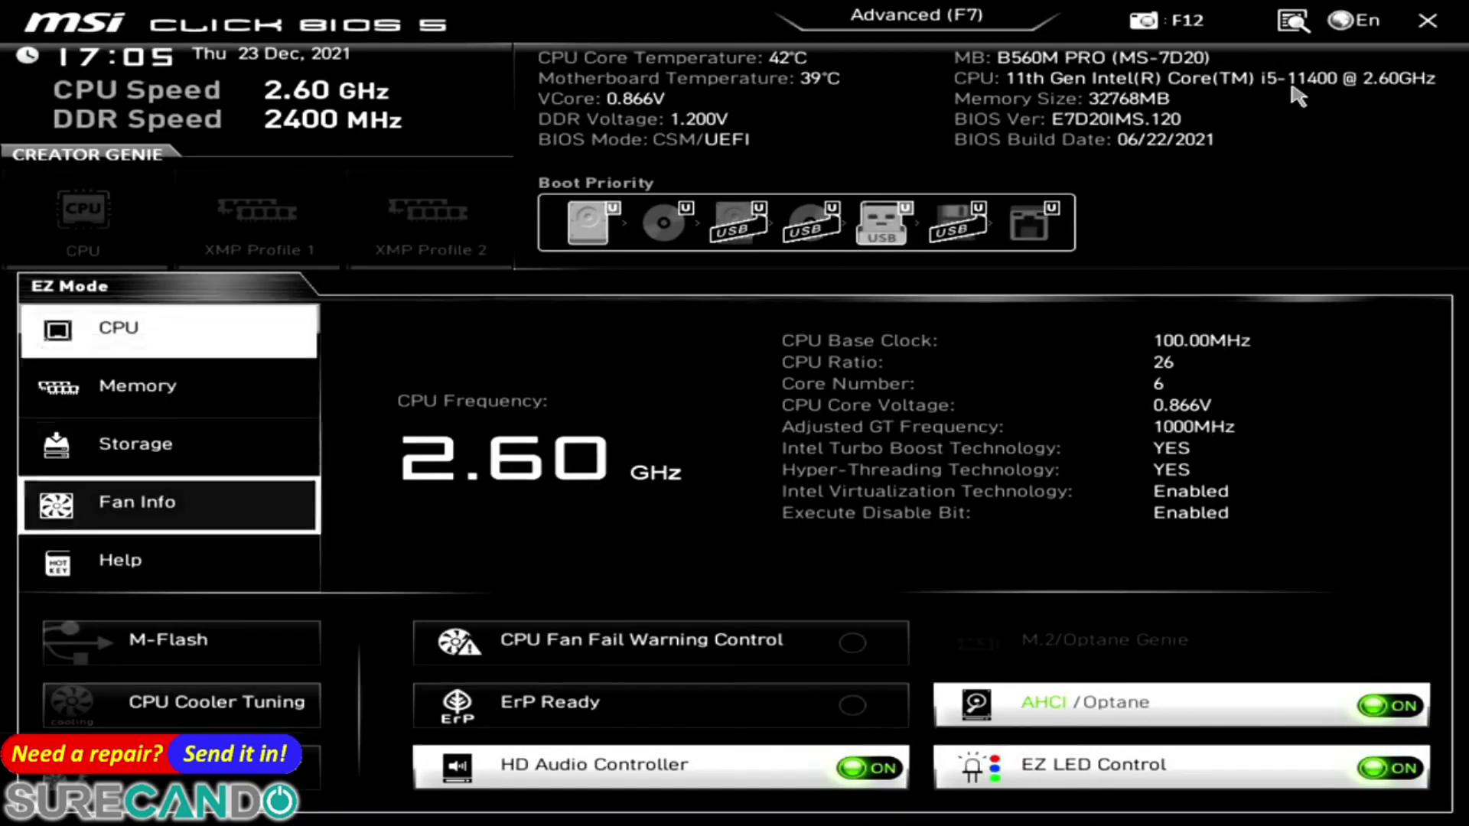
key("Return")
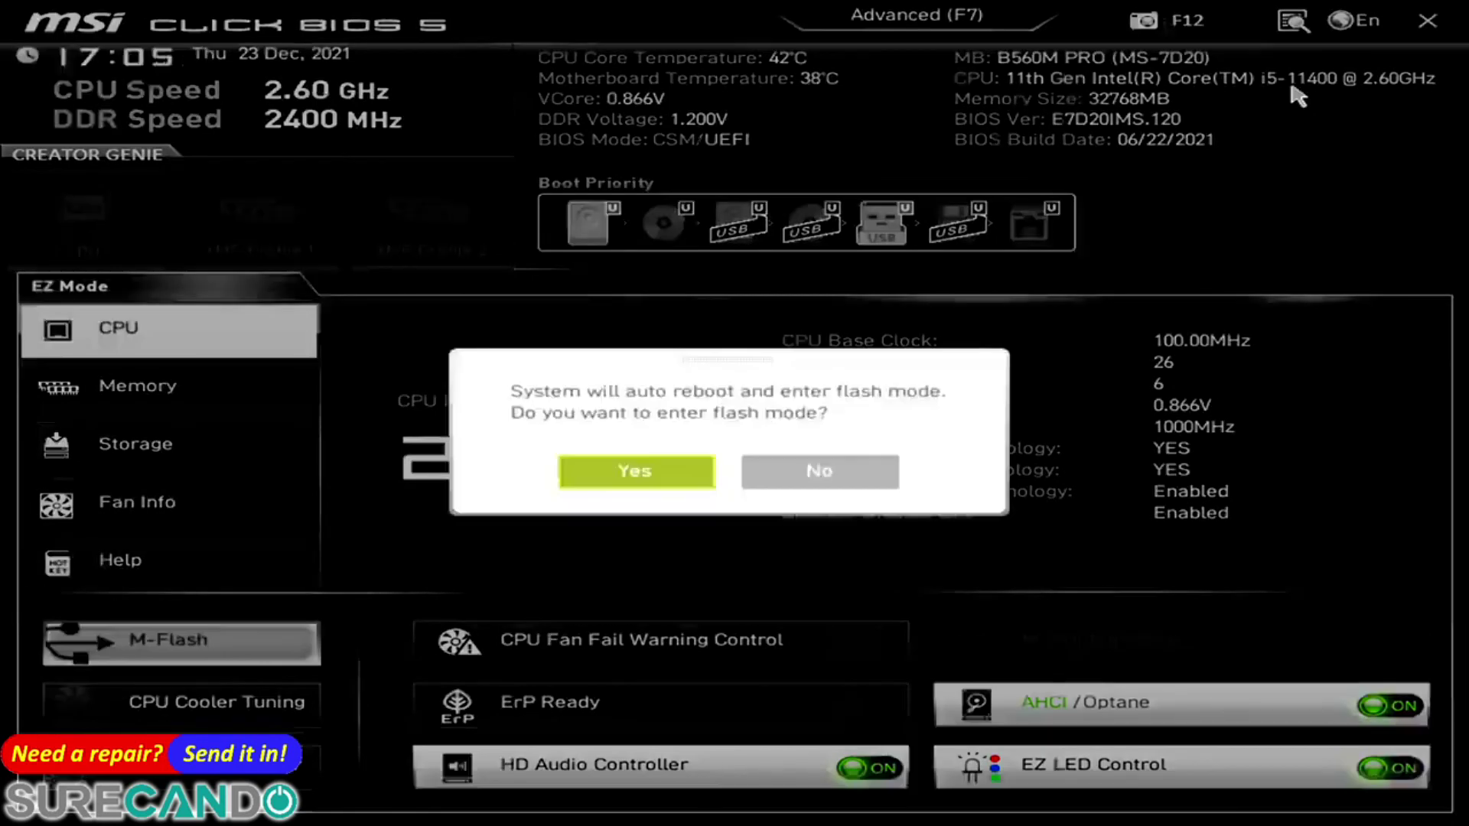
key("Return")
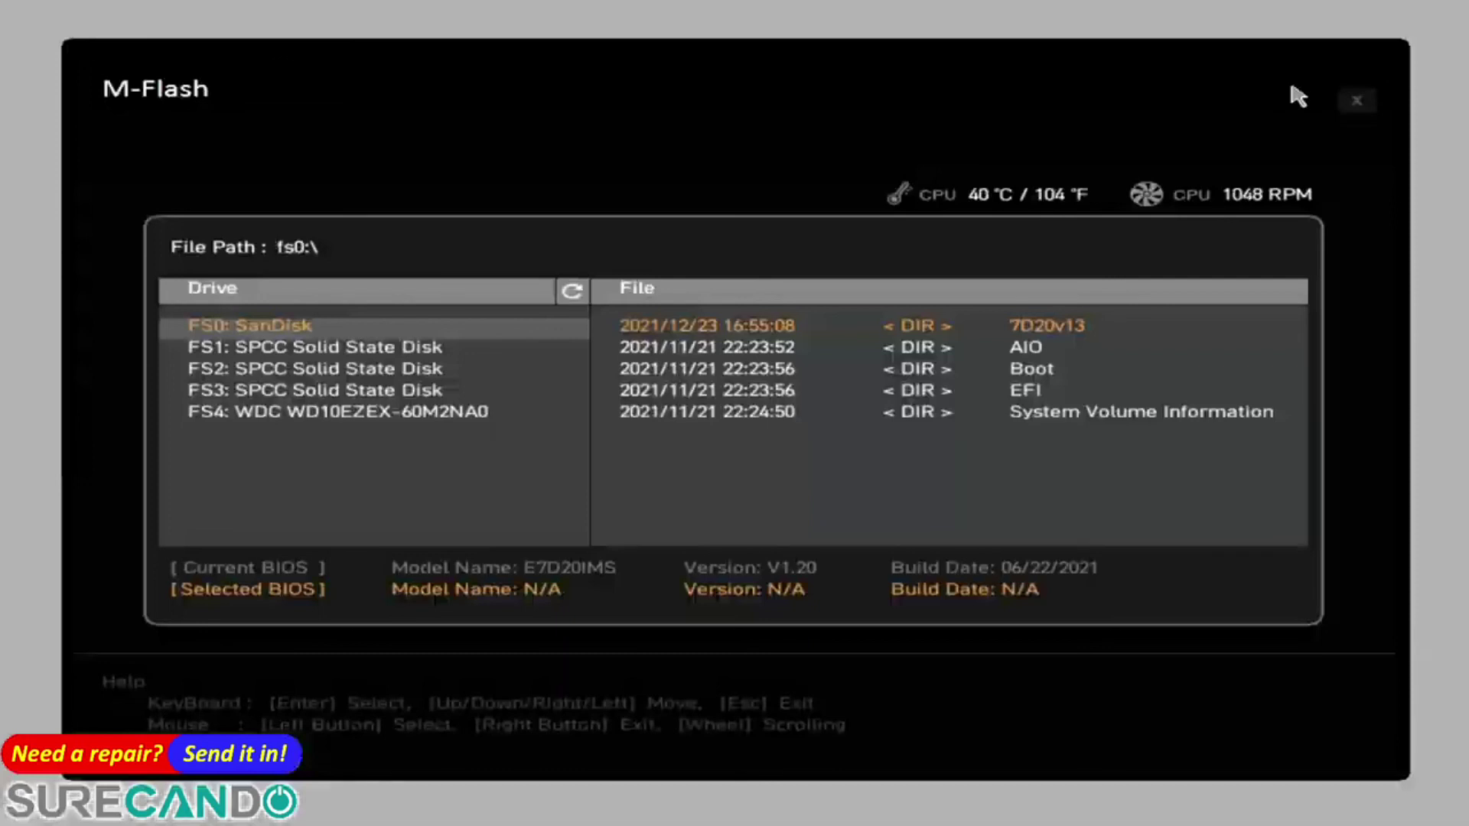
- Flash the BIOS with E7D20IMS.130 from the 7D20v13 folder on the SanDisk drive, confirming the file selection
key("Down")
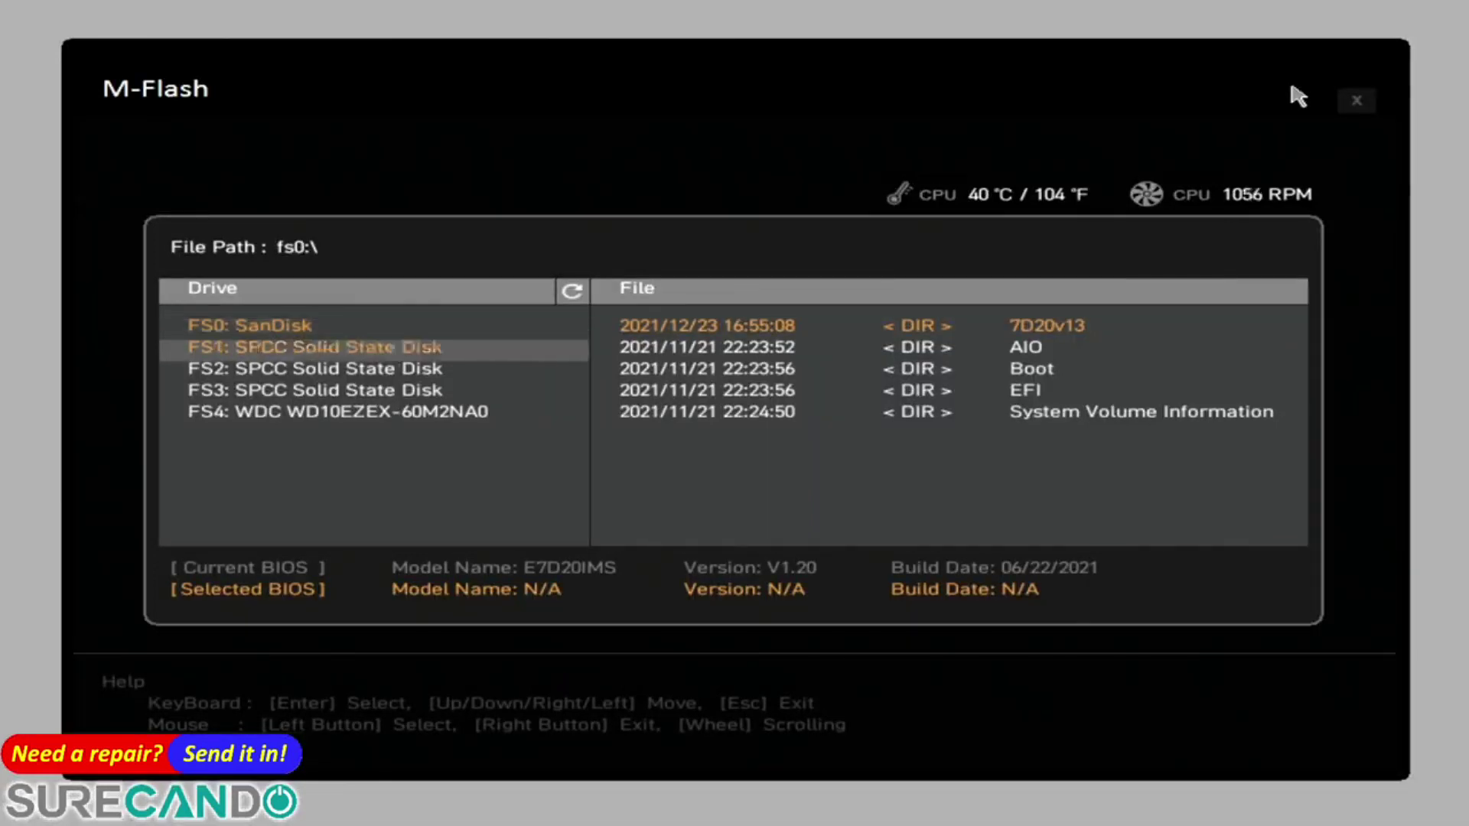
key("Up")
key("Right")
key("Return")
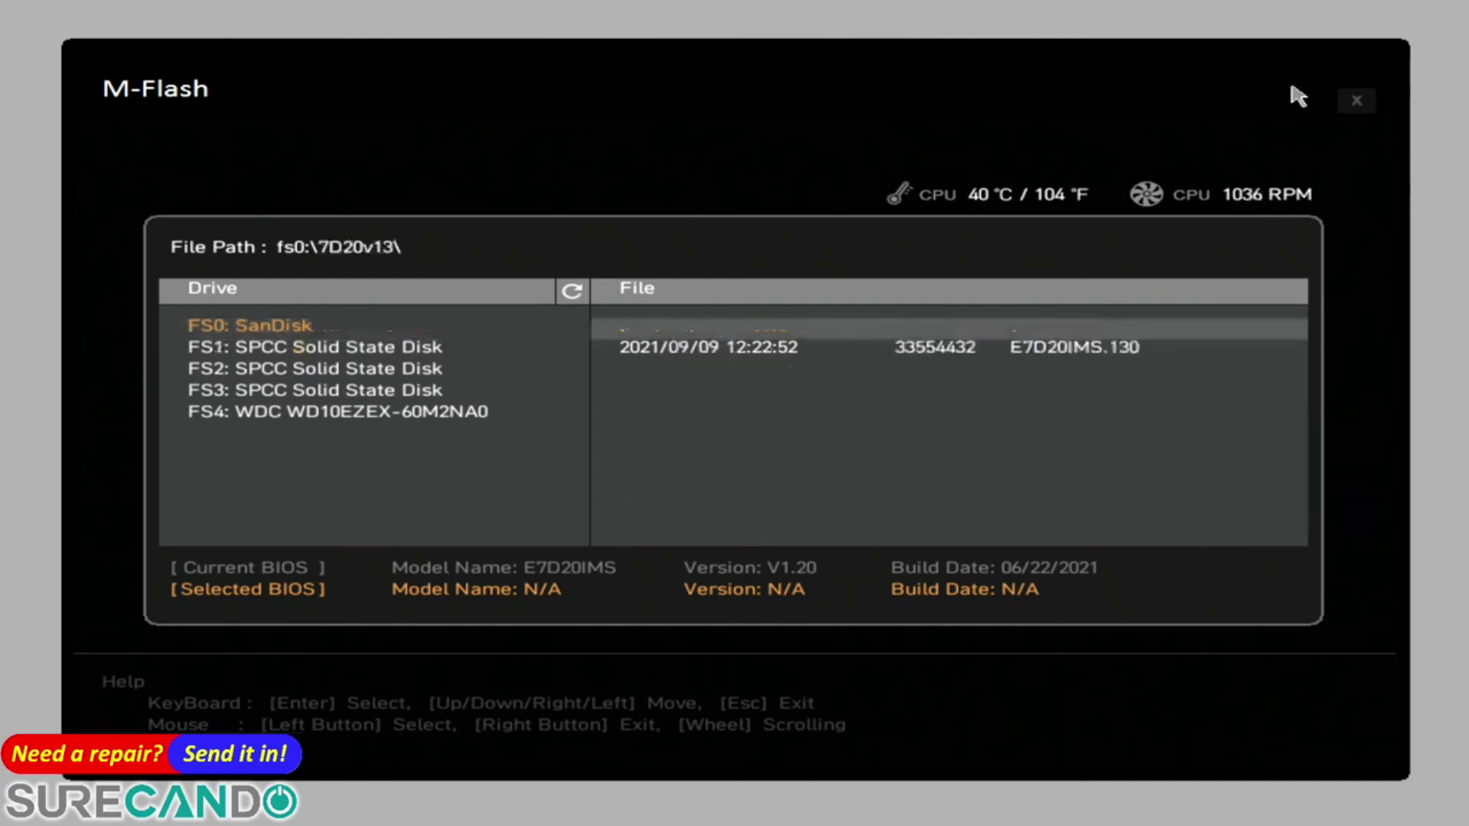
key("Down")
key("Return")
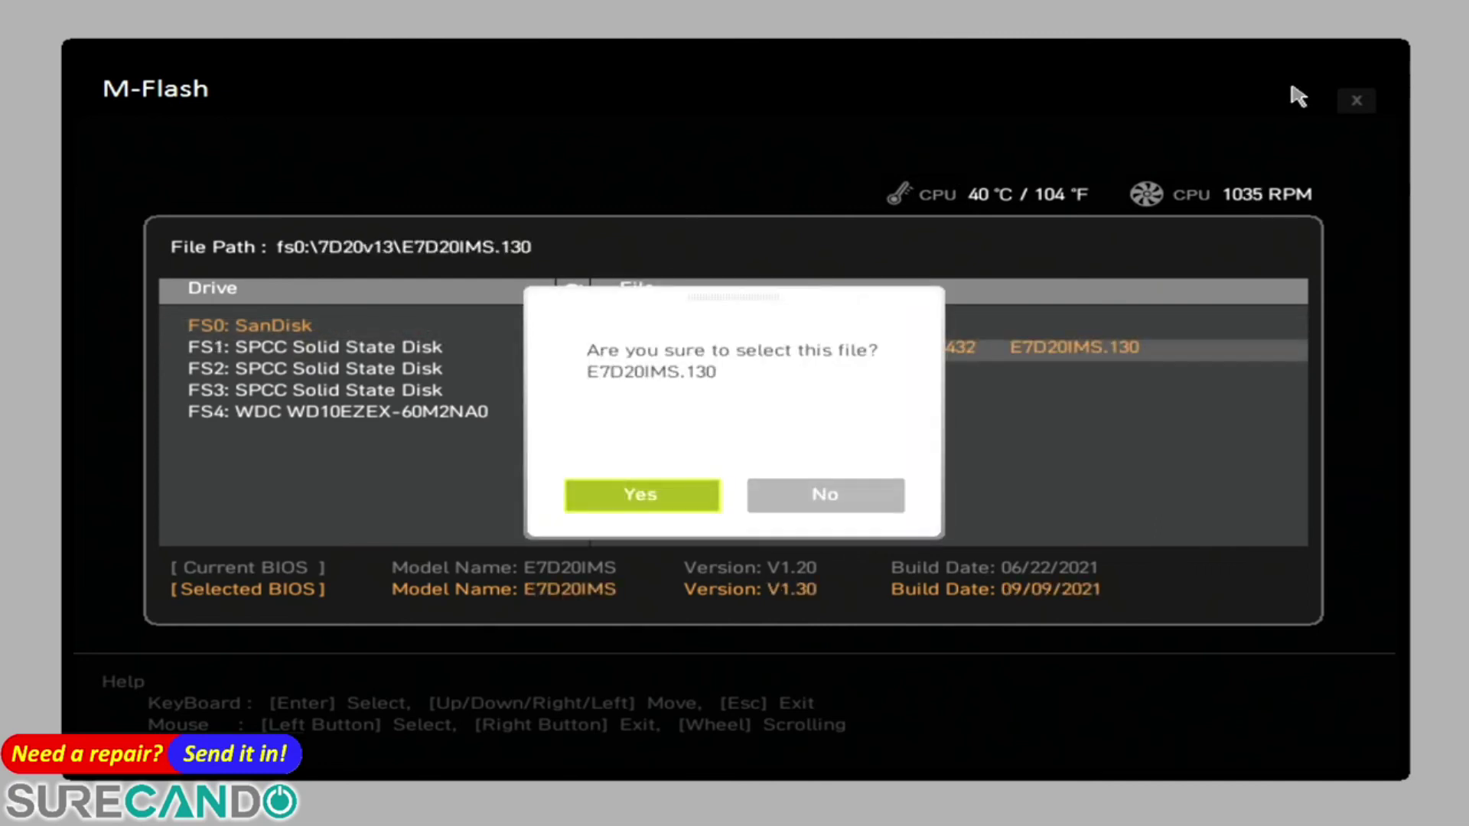
key("Return")
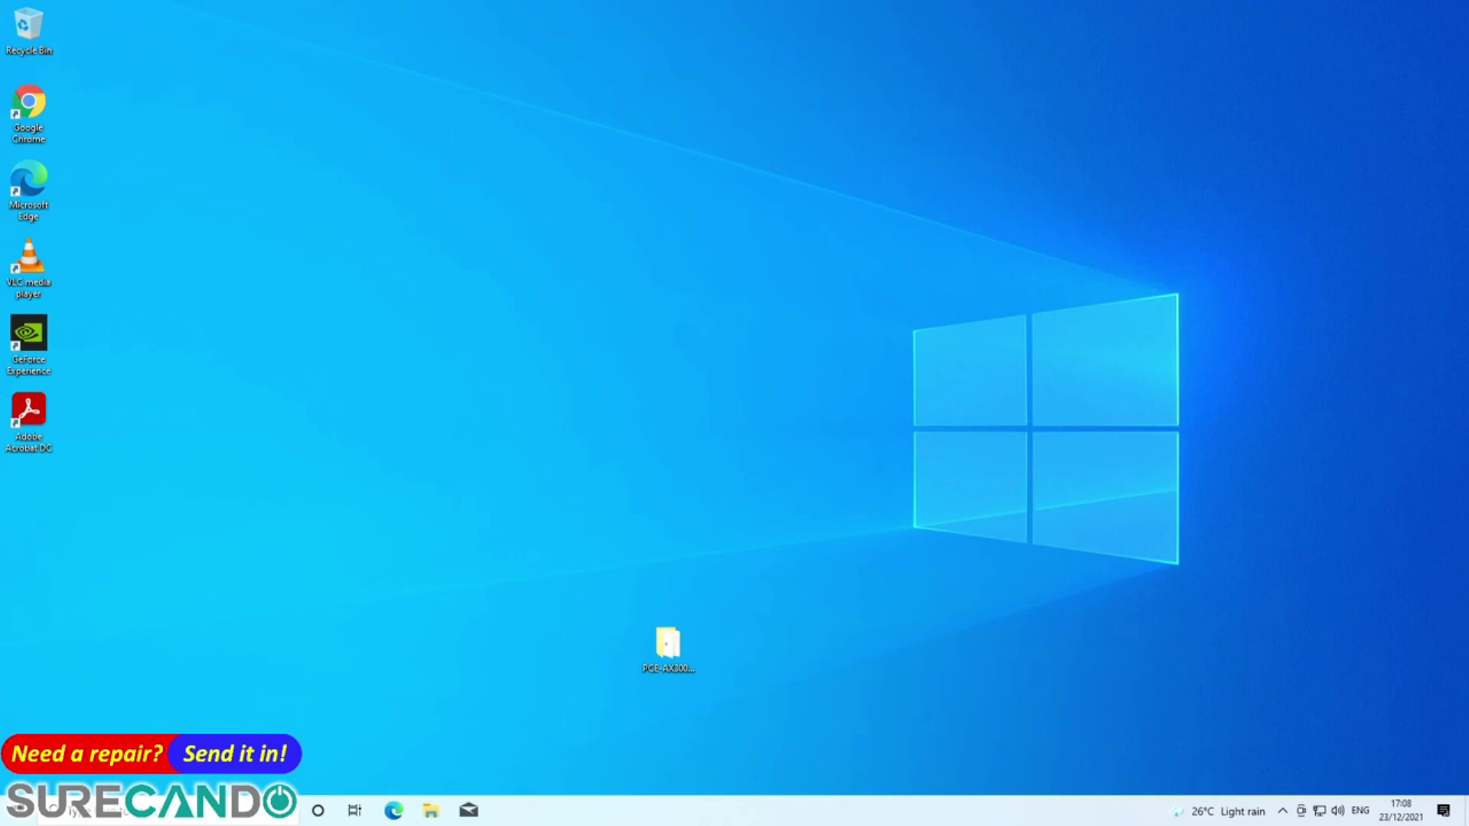
- Permanently delete the PCE-AX3000 driver folder from the Windows desktop
left_click_drag(474, 422, 906, 796)
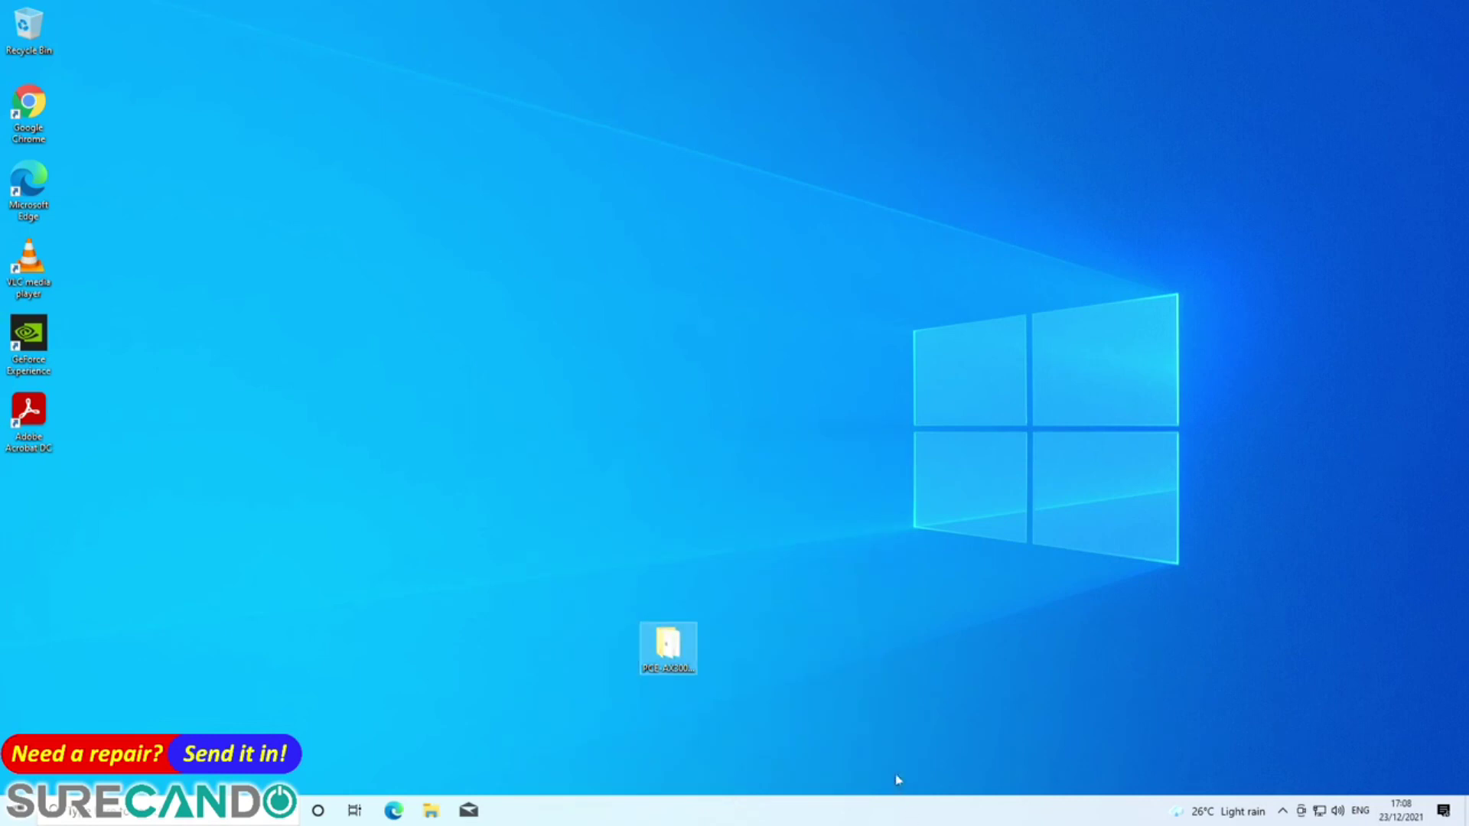
key("shift+Delete")
key("Return")
- Permanently delete all files and folders in the Downloads folder
double_click(24, 32)
left_click(374, 291)
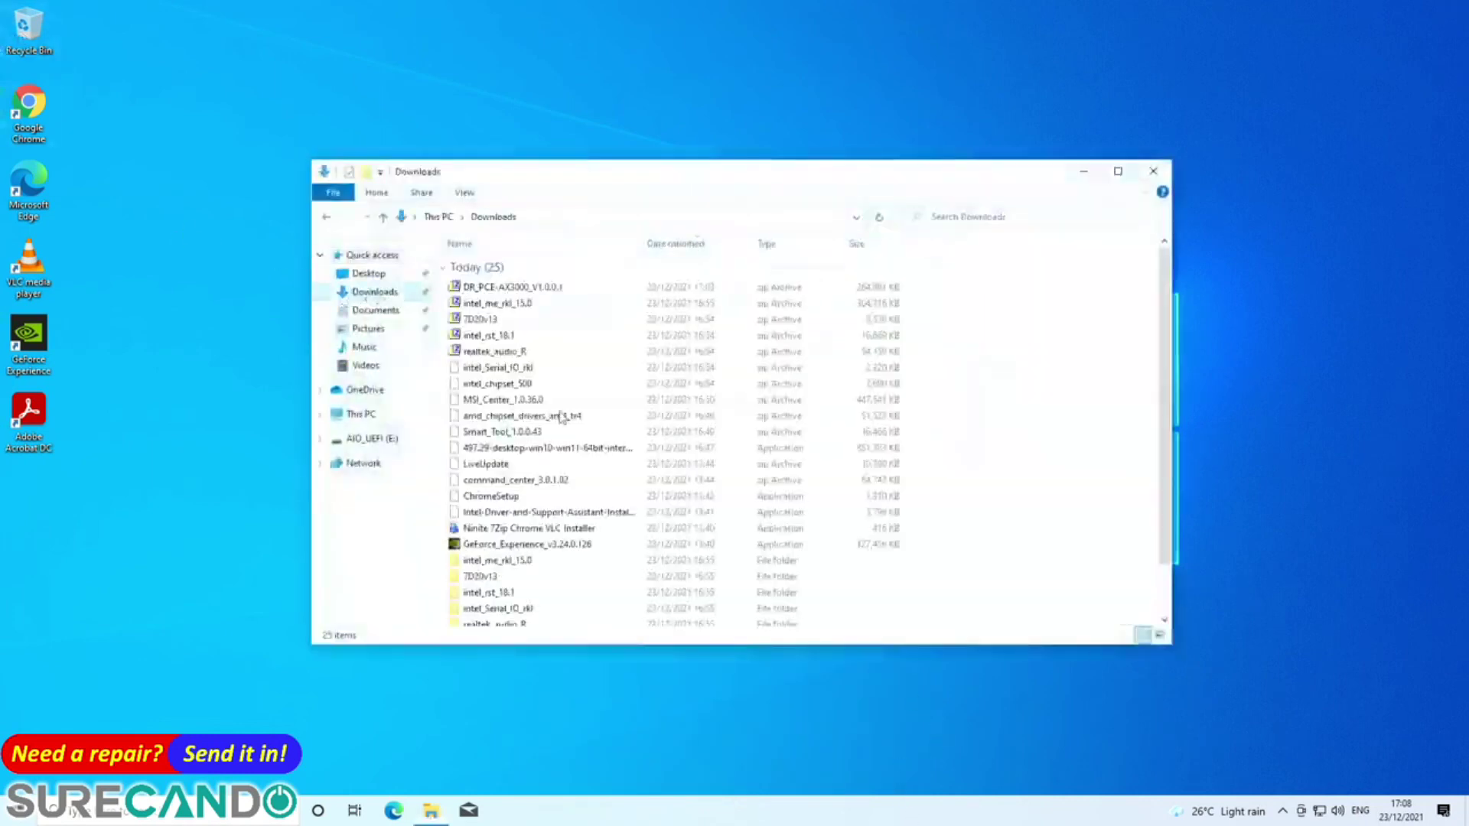
key("ctrl+a")
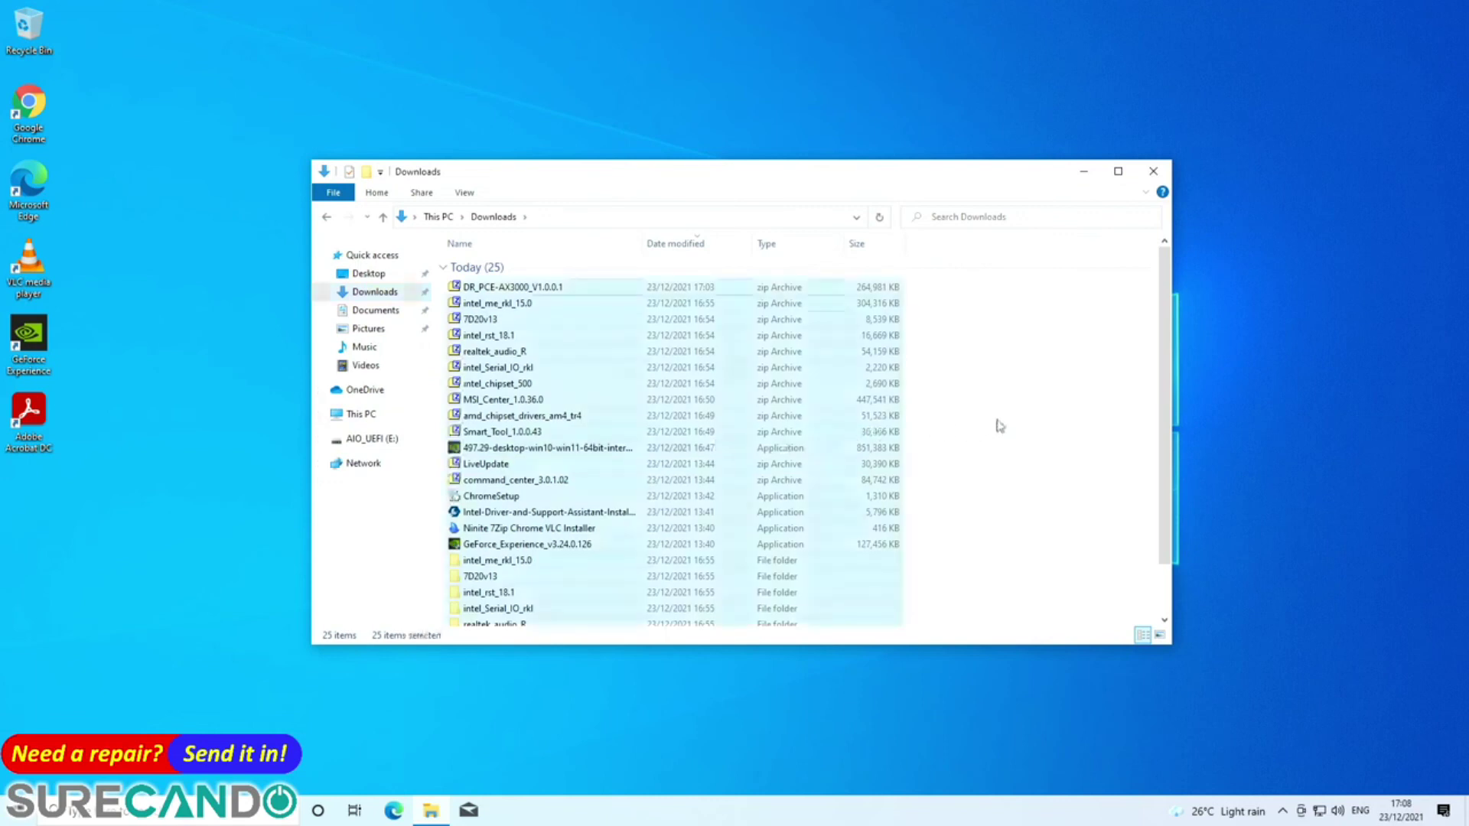
key("shift+Delete")
key("Return")
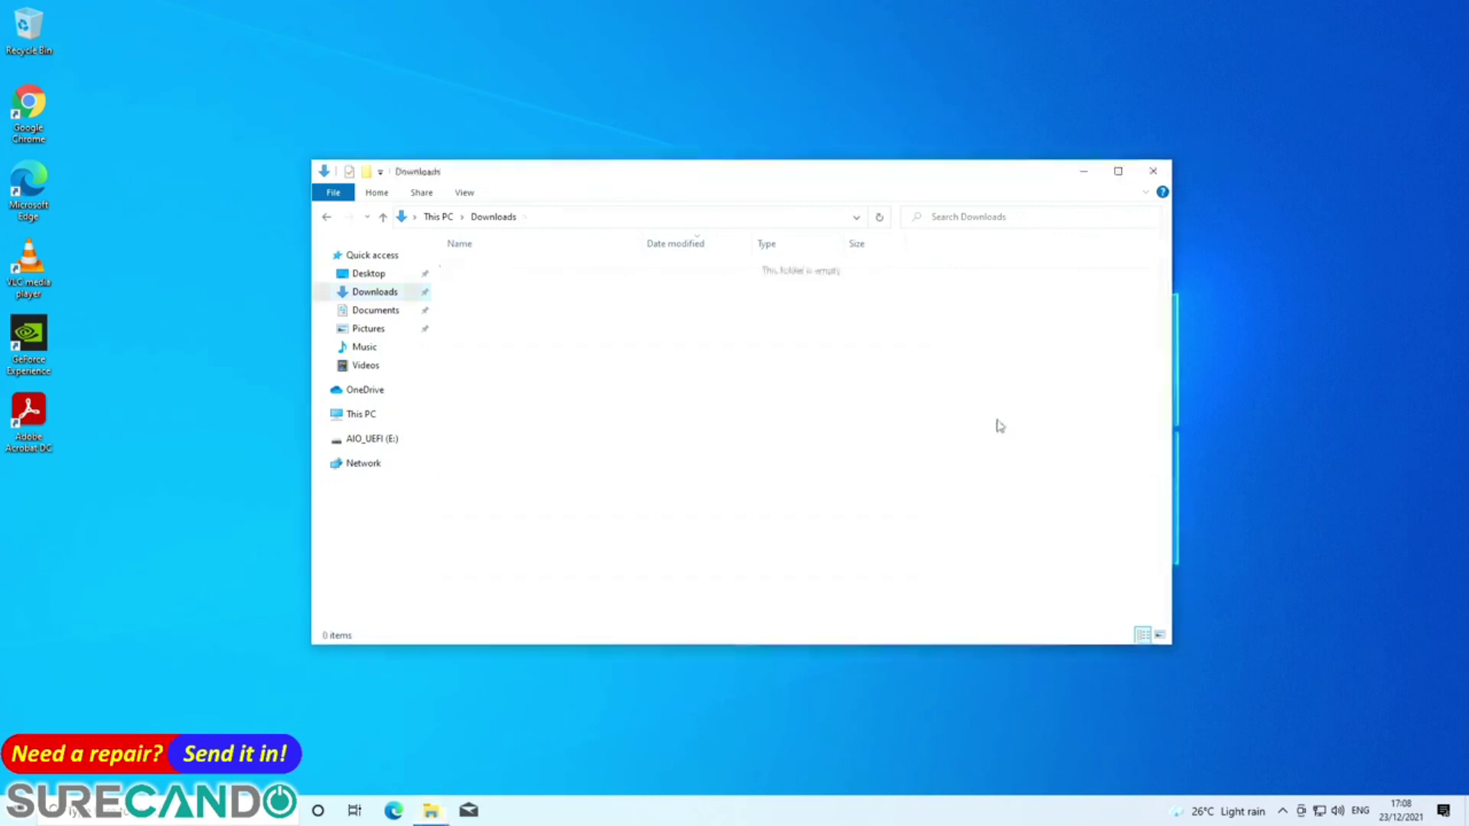
- Shut down the computer from Windows
left_click(18, 810)
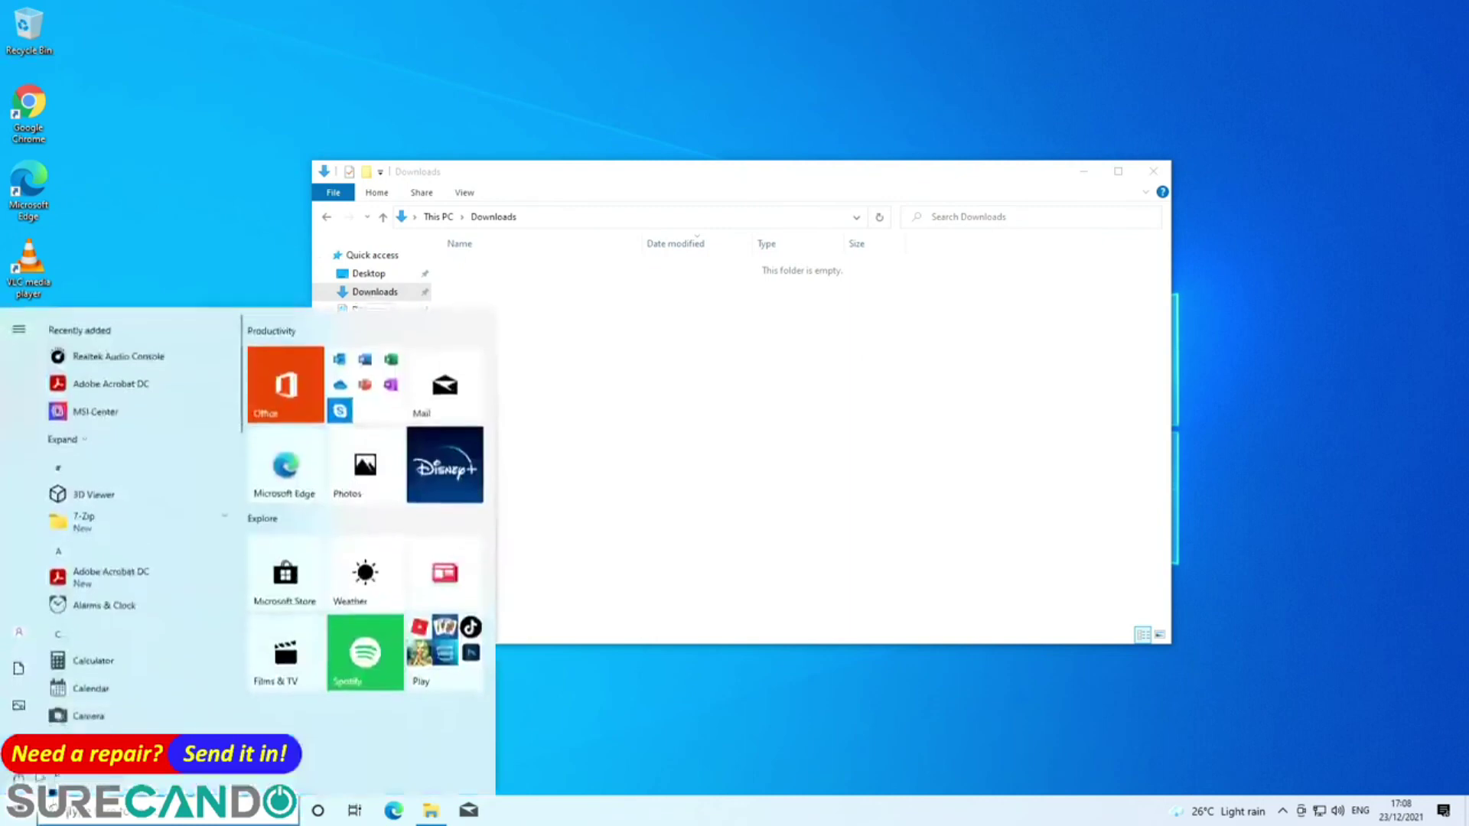
left_click(18, 777)
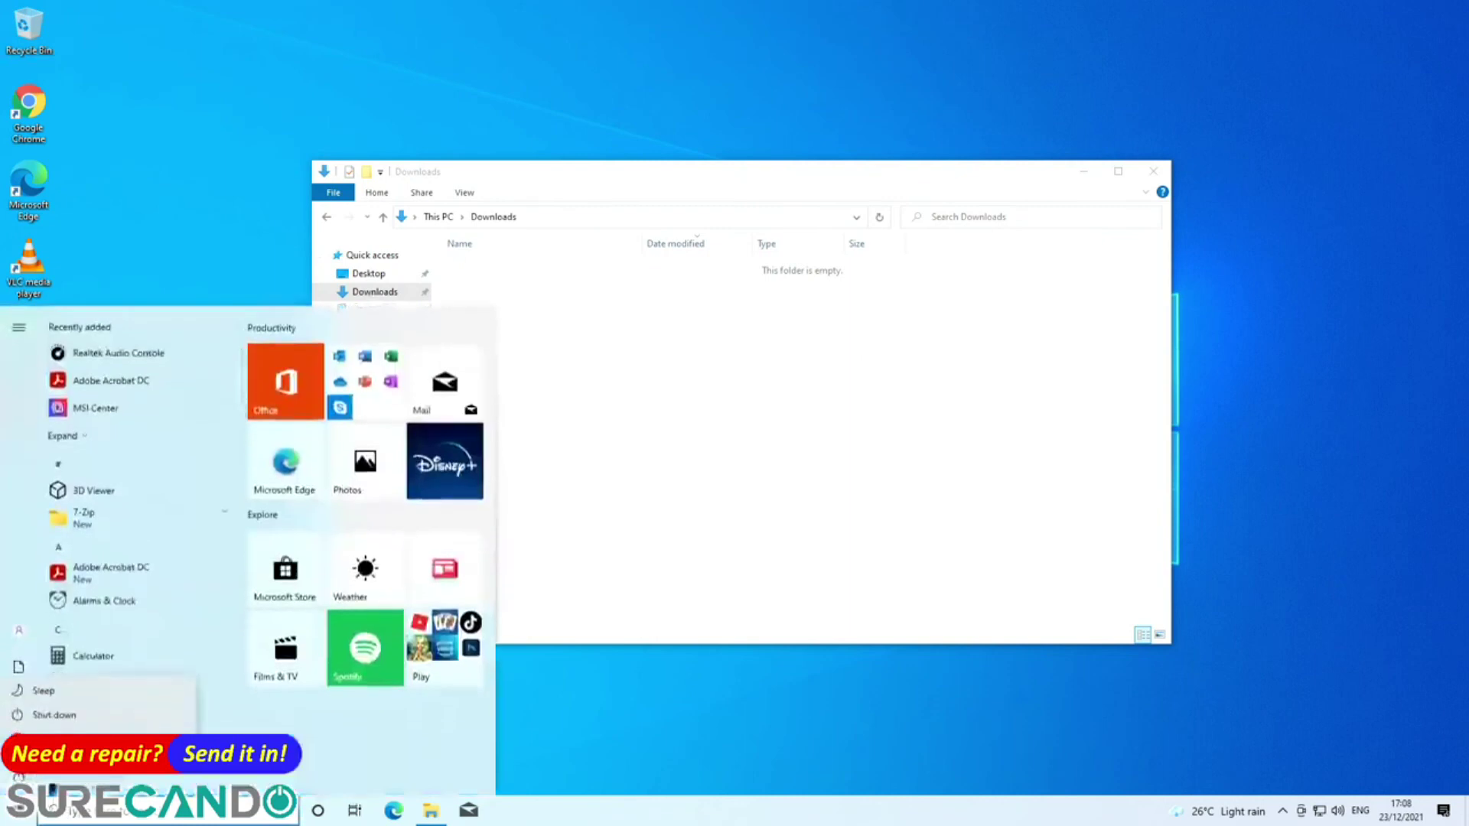
left_click(42, 720)
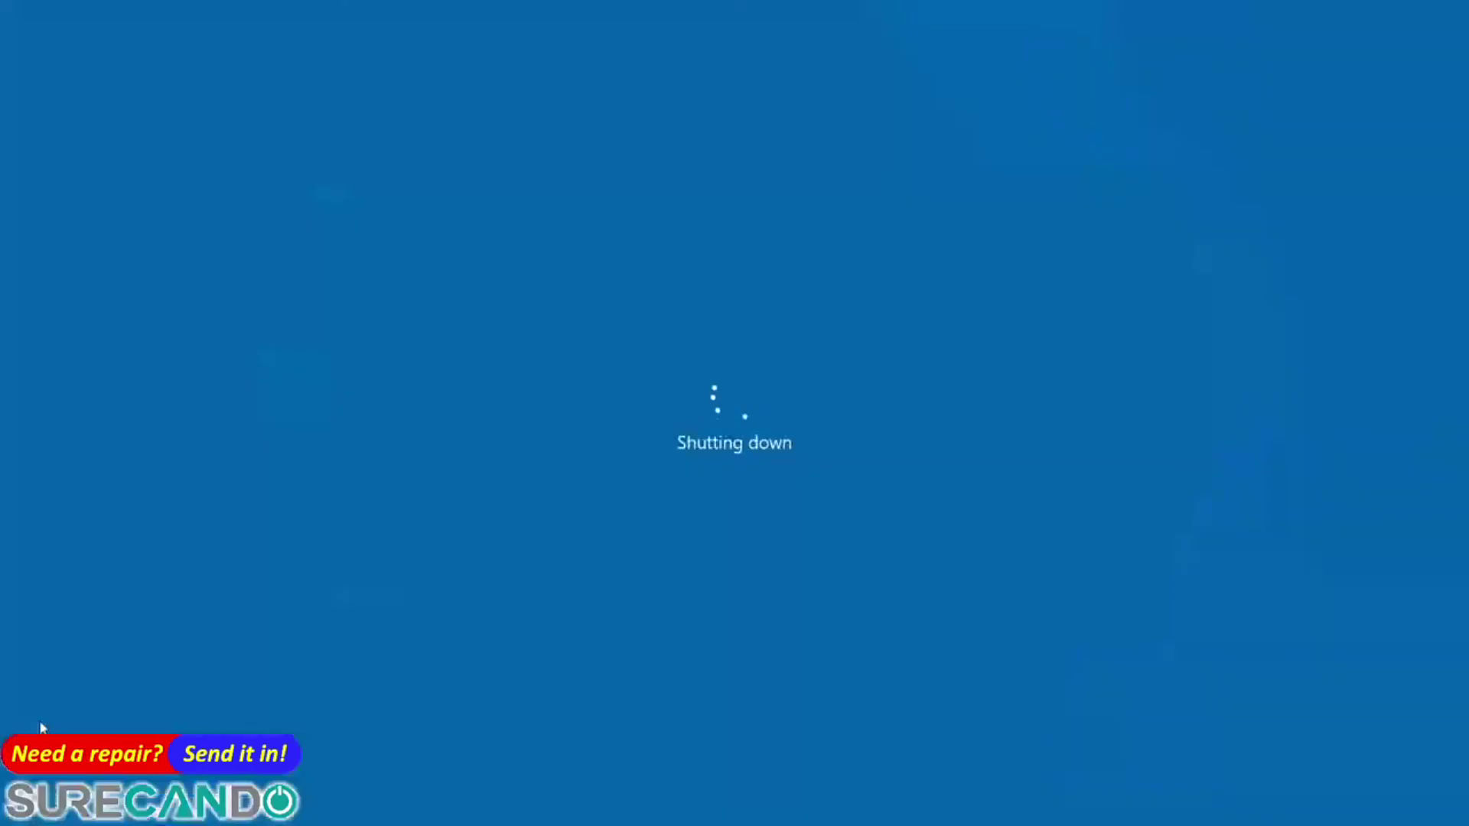